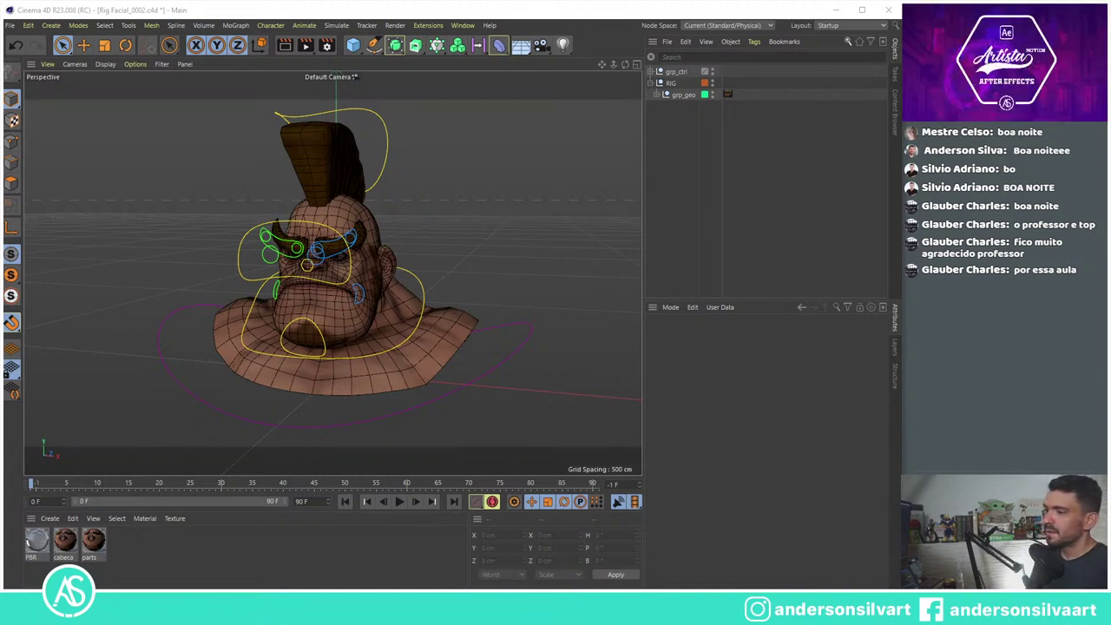
Step: Quit Cinema 4D without saving changes to either open project, including Rig Facial.c4d
click(888, 10)
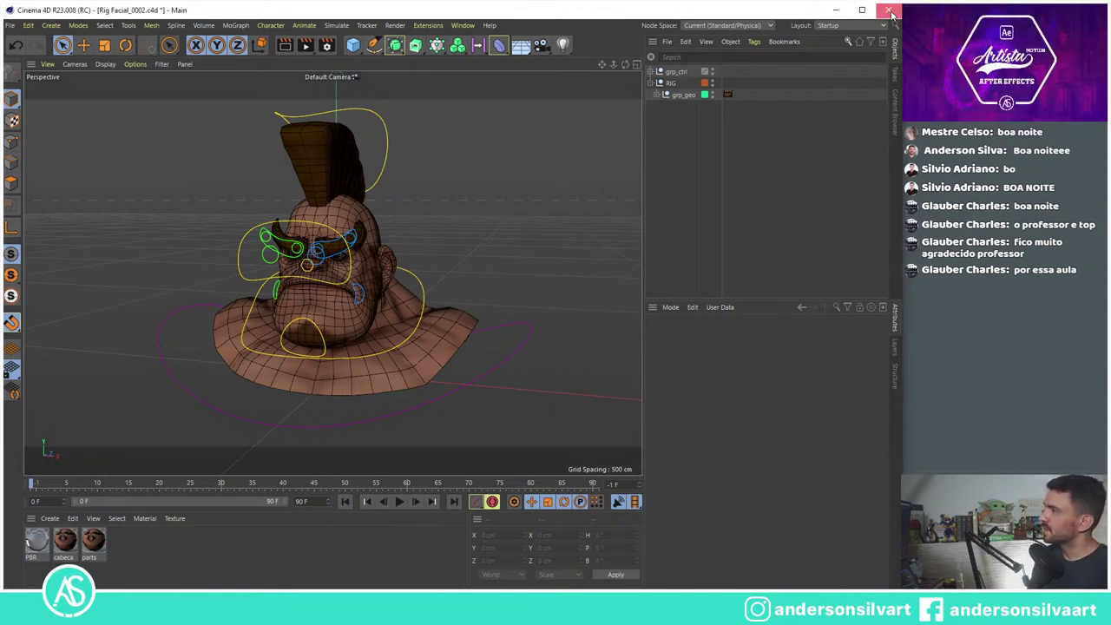
click(755, 362)
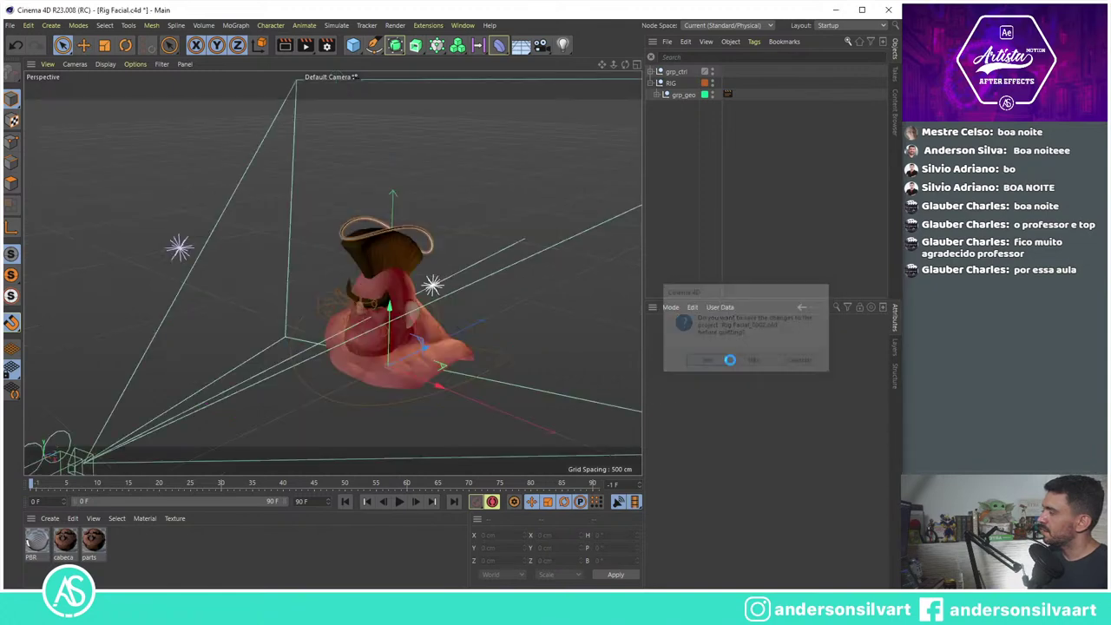
click(764, 362)
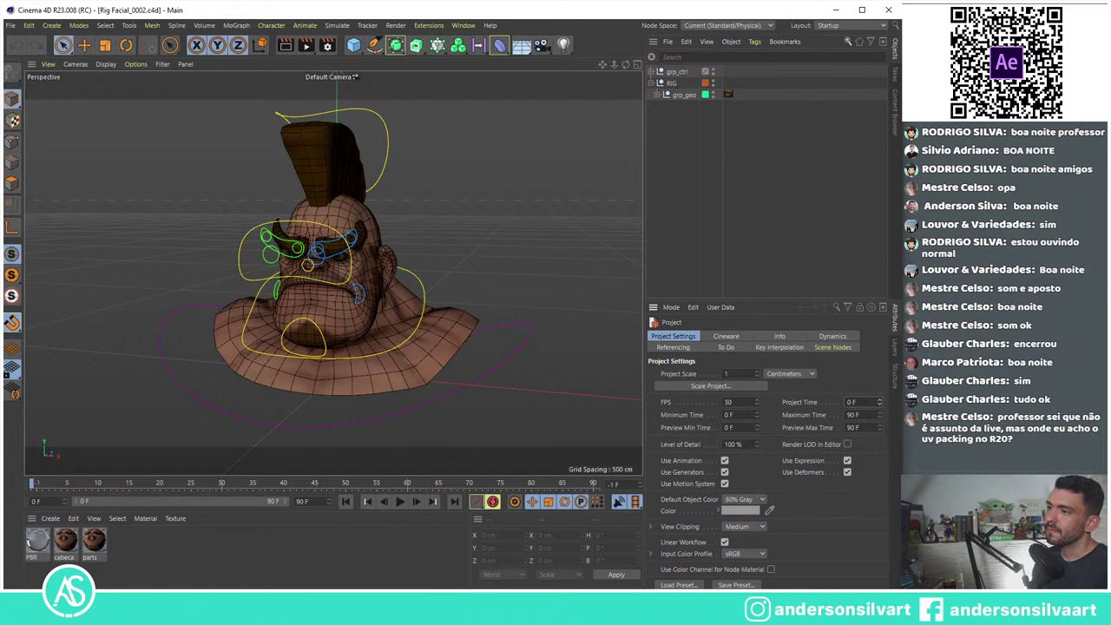
Step: Narrow the program window and orbit the Perspective view to see the head's side
drag(901, 423, 909, 431)
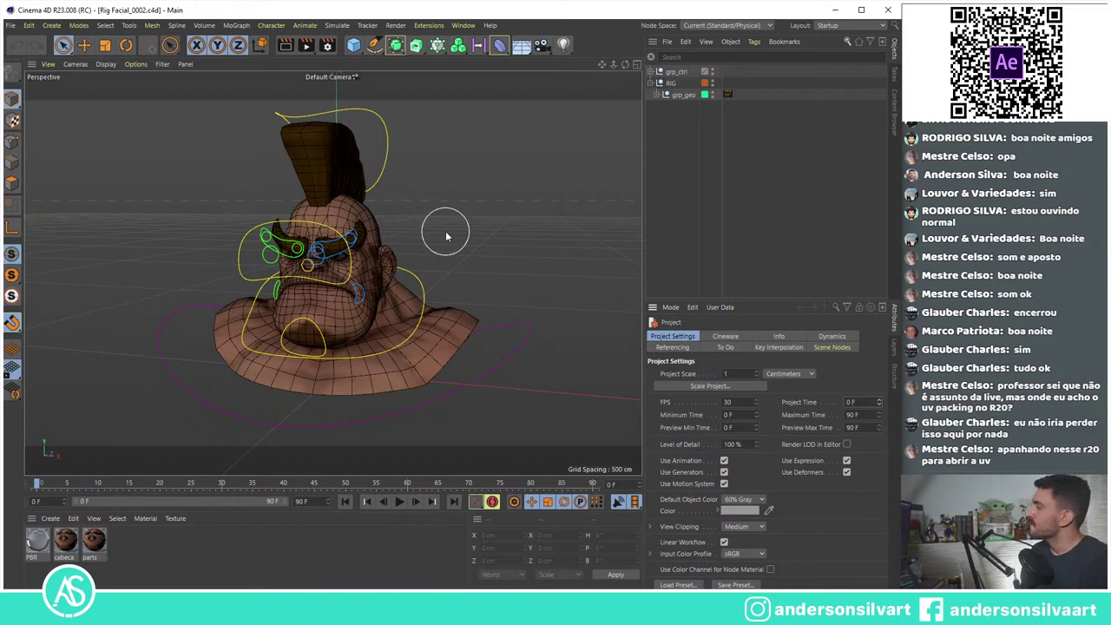
alt+drag(446, 233, 382, 235)
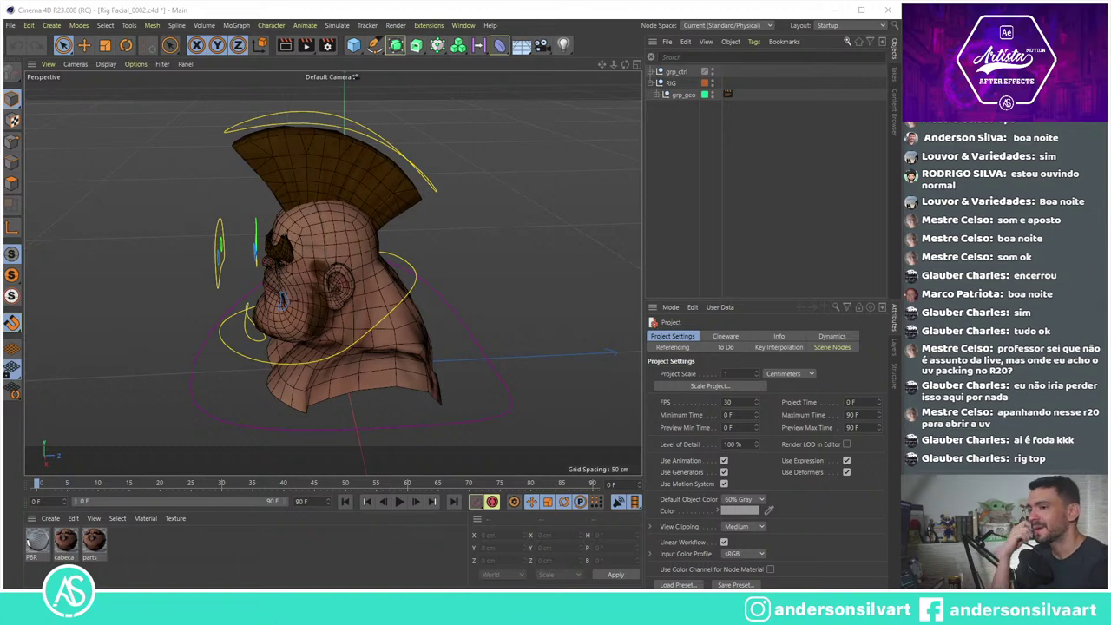
Step: Switch to the four-view layout, maximize the Right view and zoom to frame the head's profile
click(631, 65)
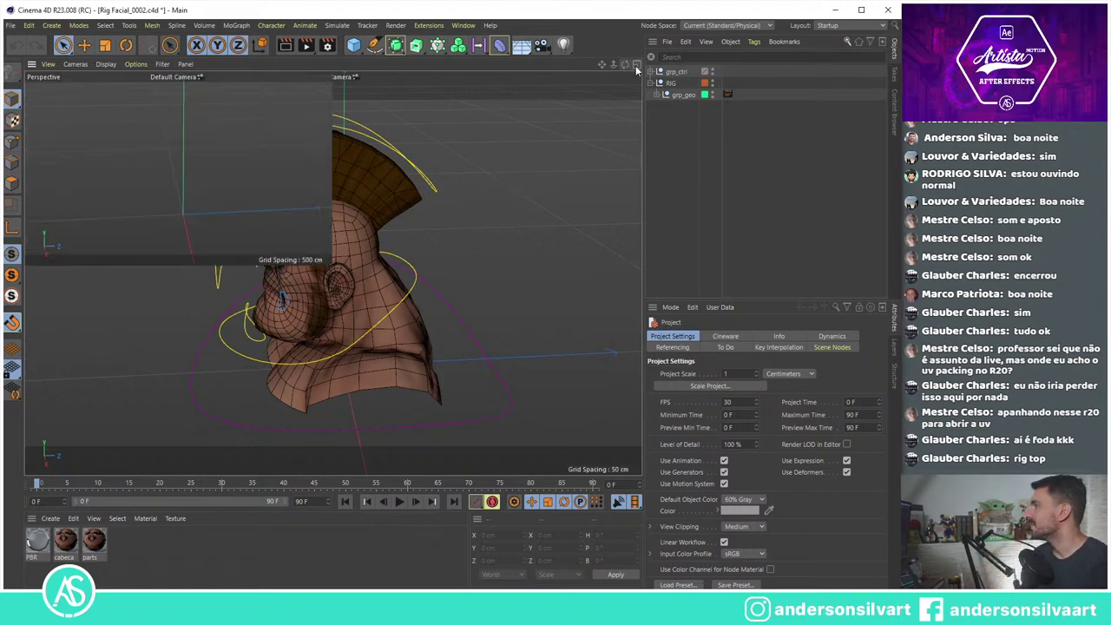
click(328, 274)
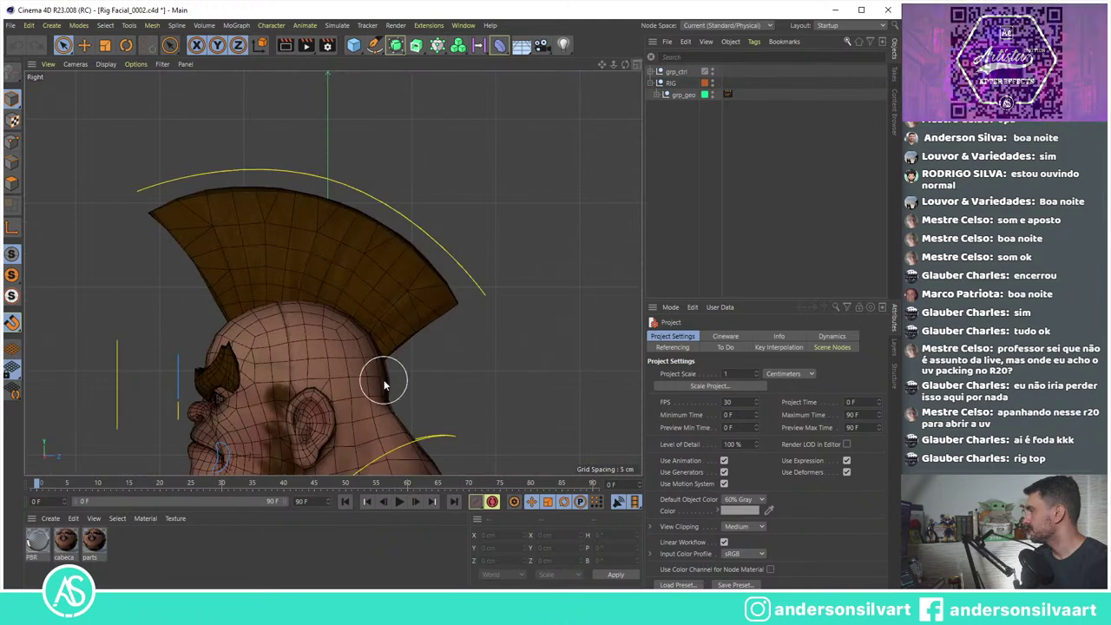
scroll(384, 377, down, 3)
scroll(351, 272, up, 2)
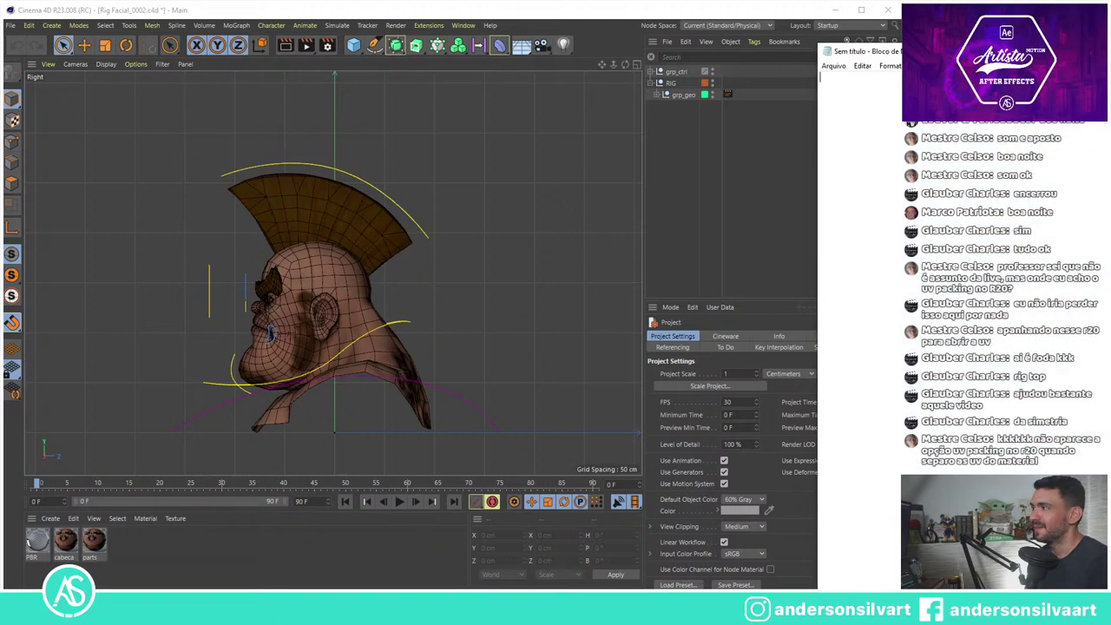
Step: Expand grp_geo to list the head's _geo parts and inspect the Lingua_geo UVW tag
drag(1103, 57, 719, 26)
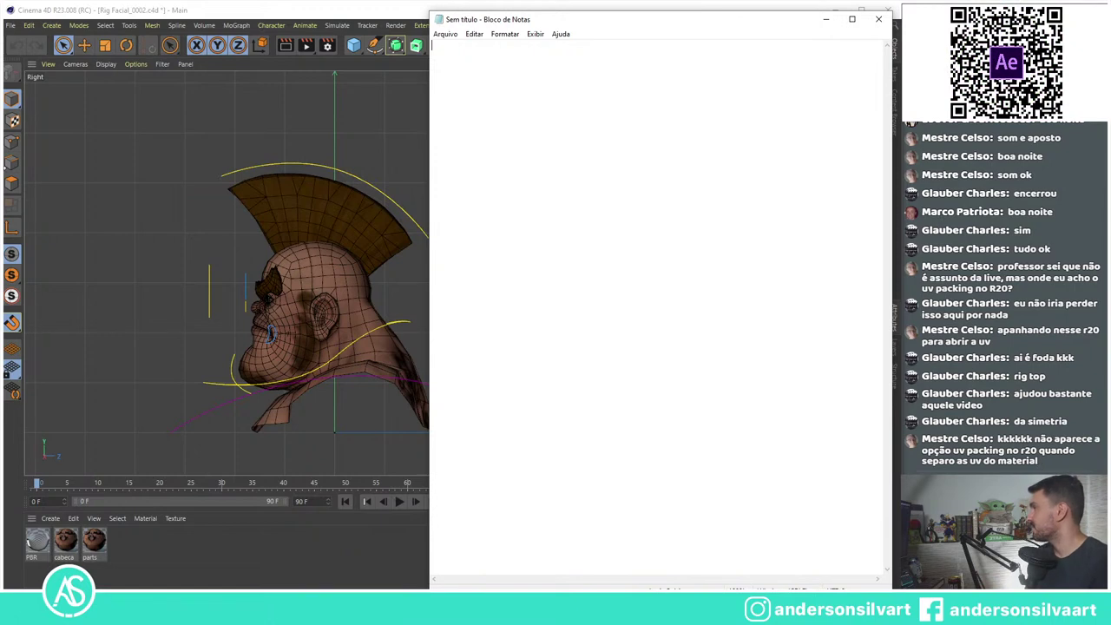
click(380, 26)
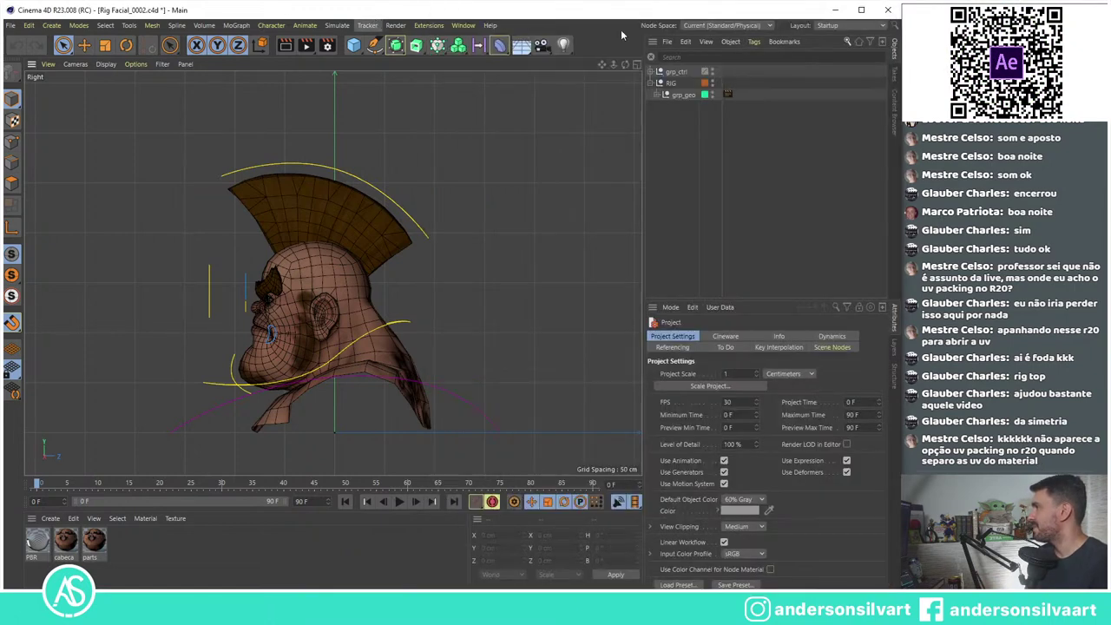
click(658, 97)
click(765, 119)
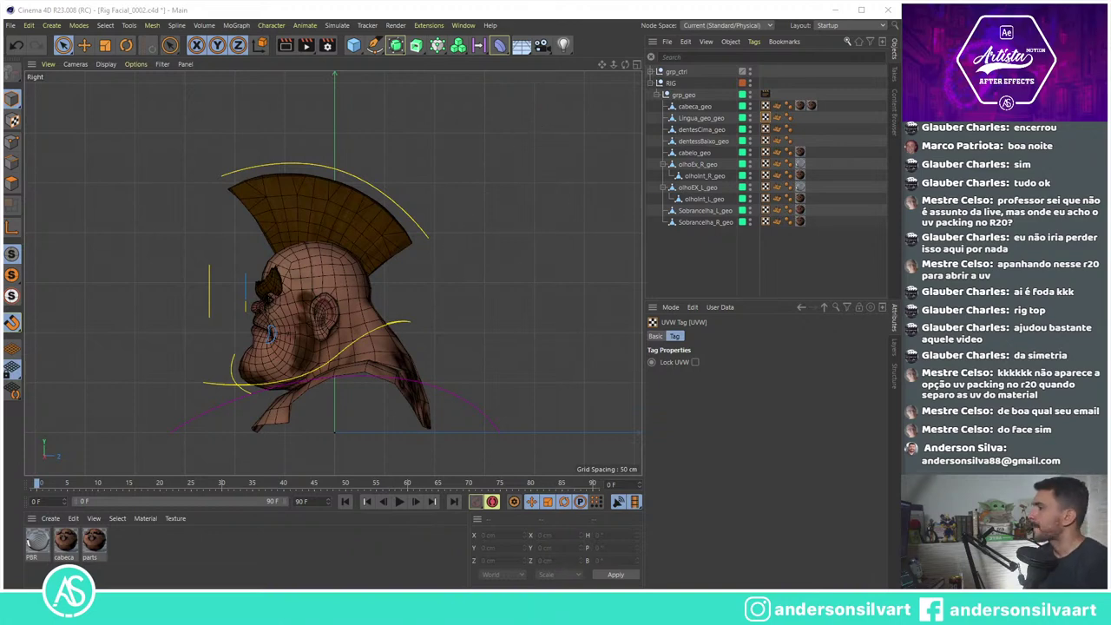
key(alt+Tab)
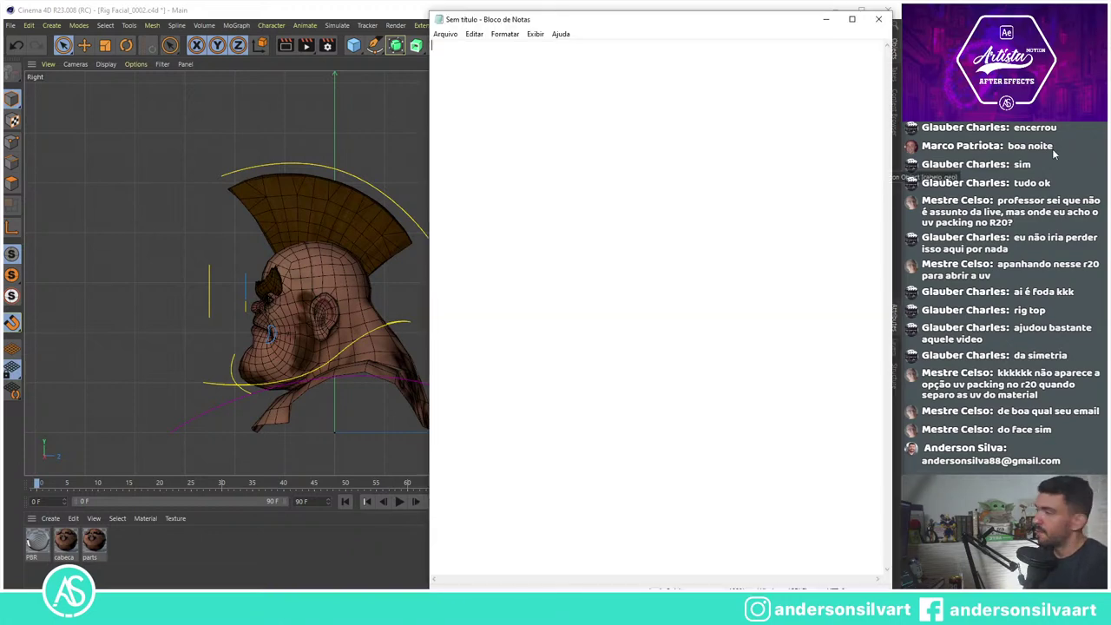
Step: Title the note 'Rig Facial' and type '01: verificar modelo: Normals, grupos, nomenclatura, layers'
drag(675, 7, 431, 16)
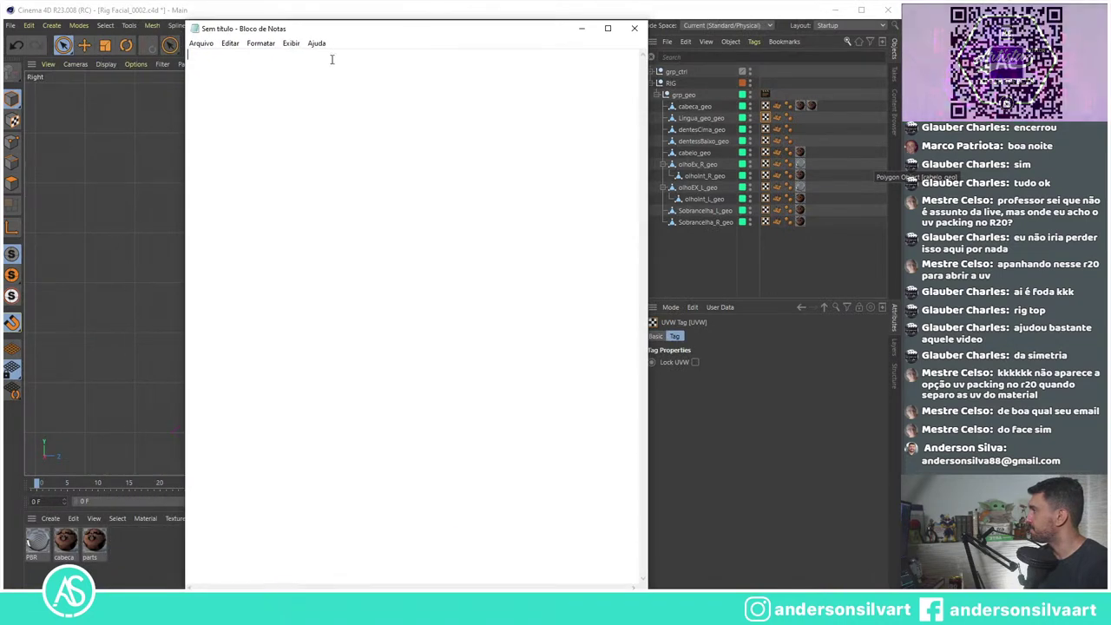
text(Ver)
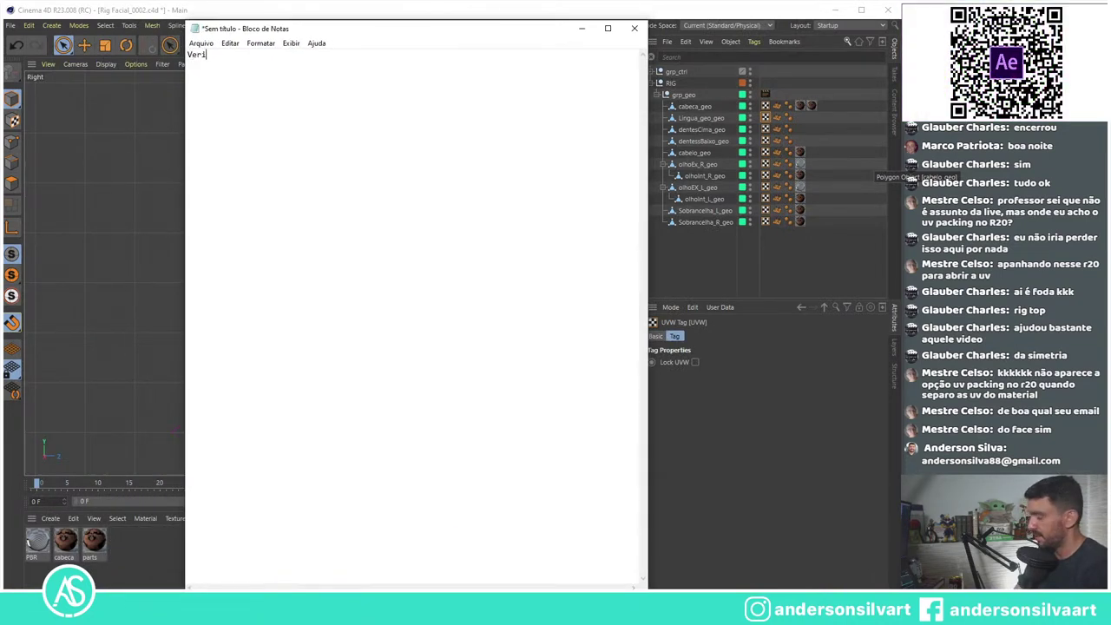
text(i)
key(BackSpace)
key(BackSpace)
key(BackSpace)
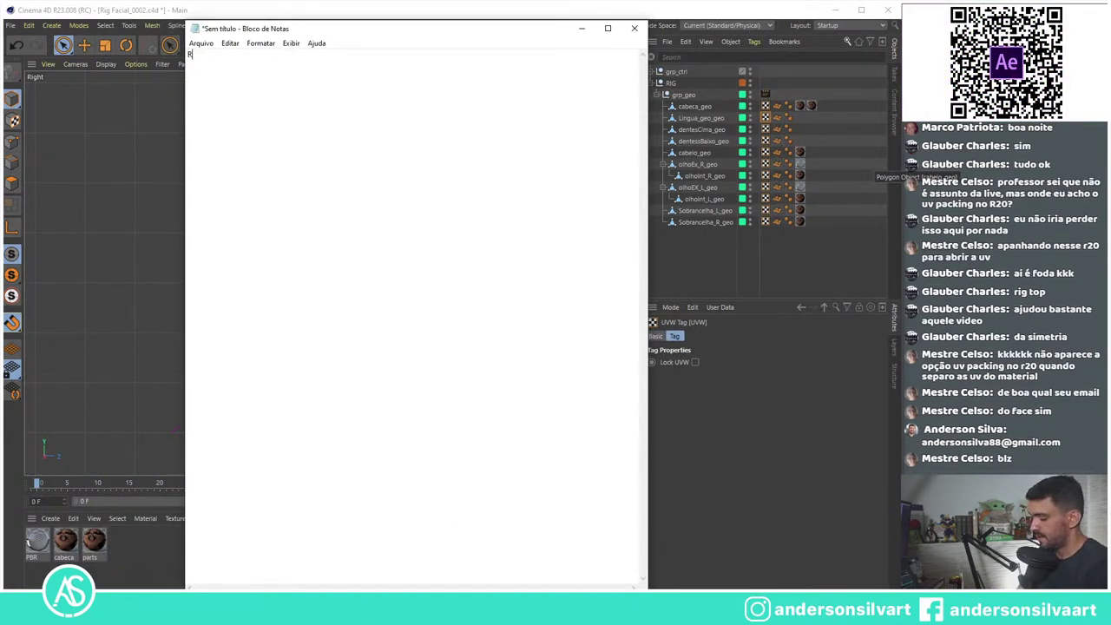
text(Rig Facial)
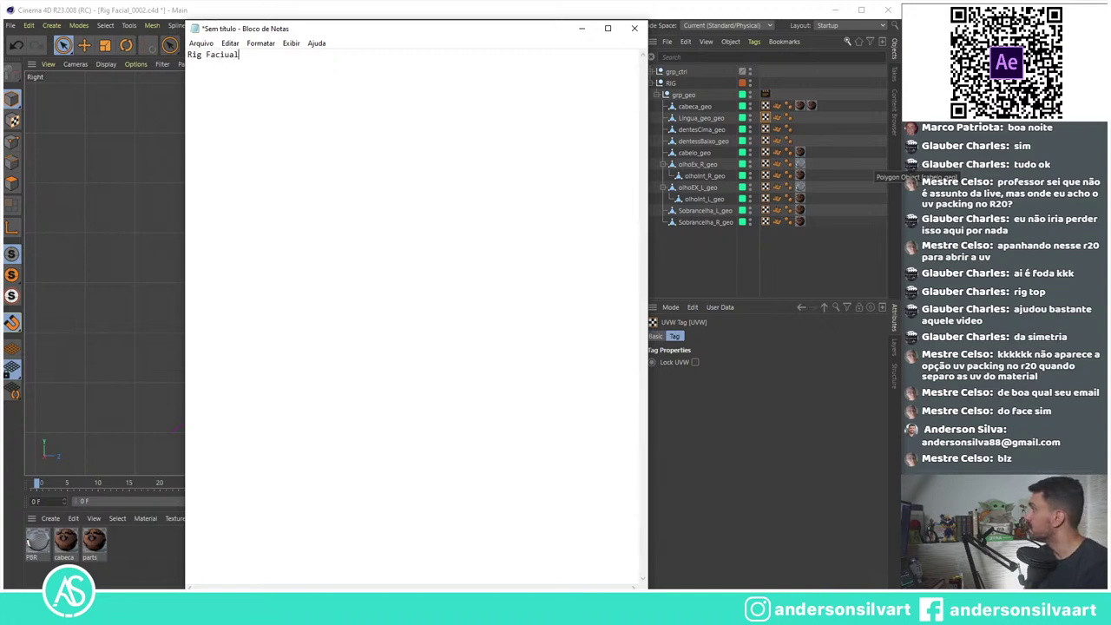
key(BackSpace)
key(BackSpace)
text(al)
key(Return)
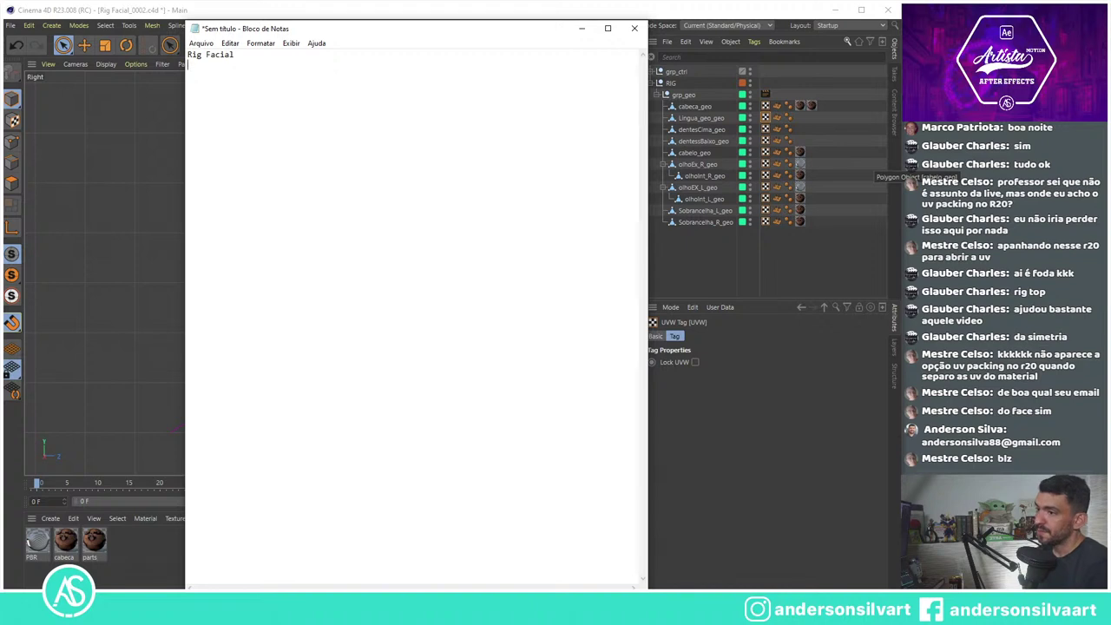
text(01:)
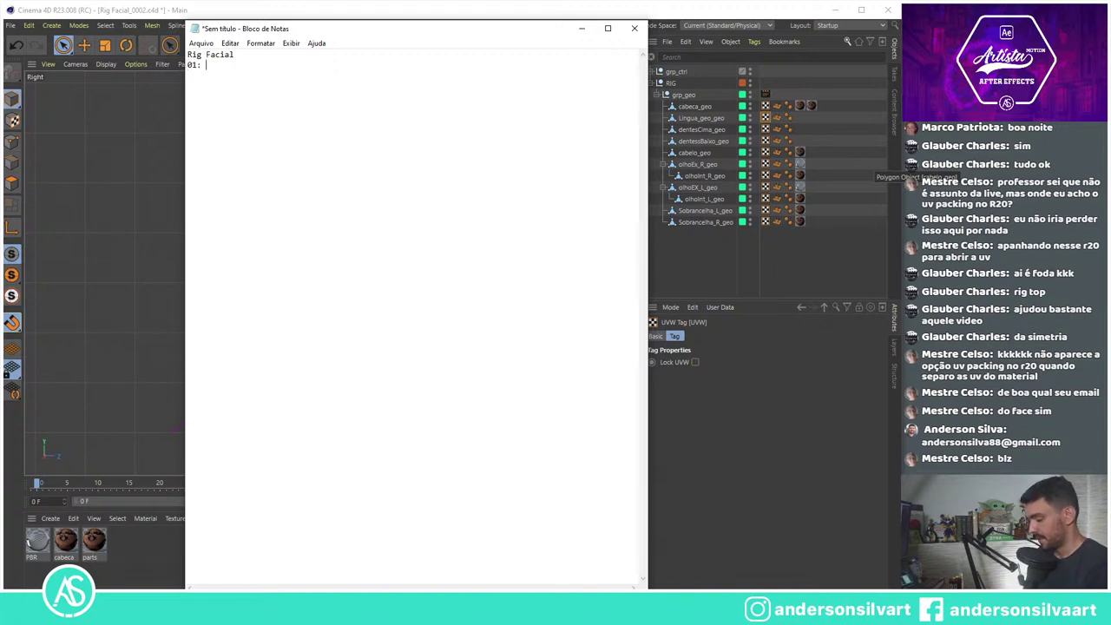
text( veri)
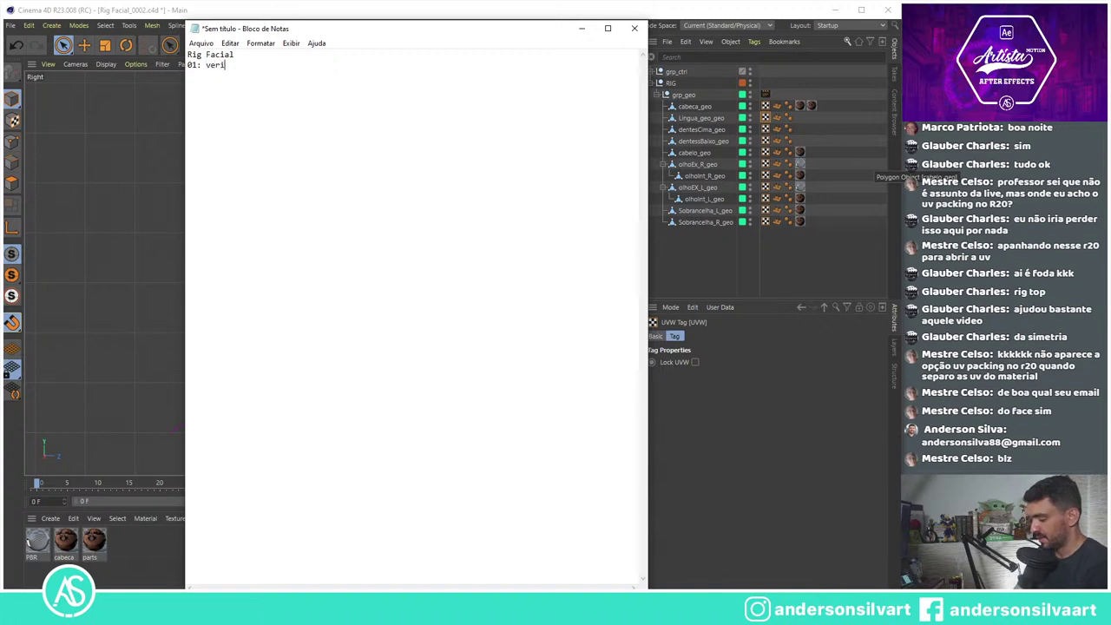
text(ficar model)
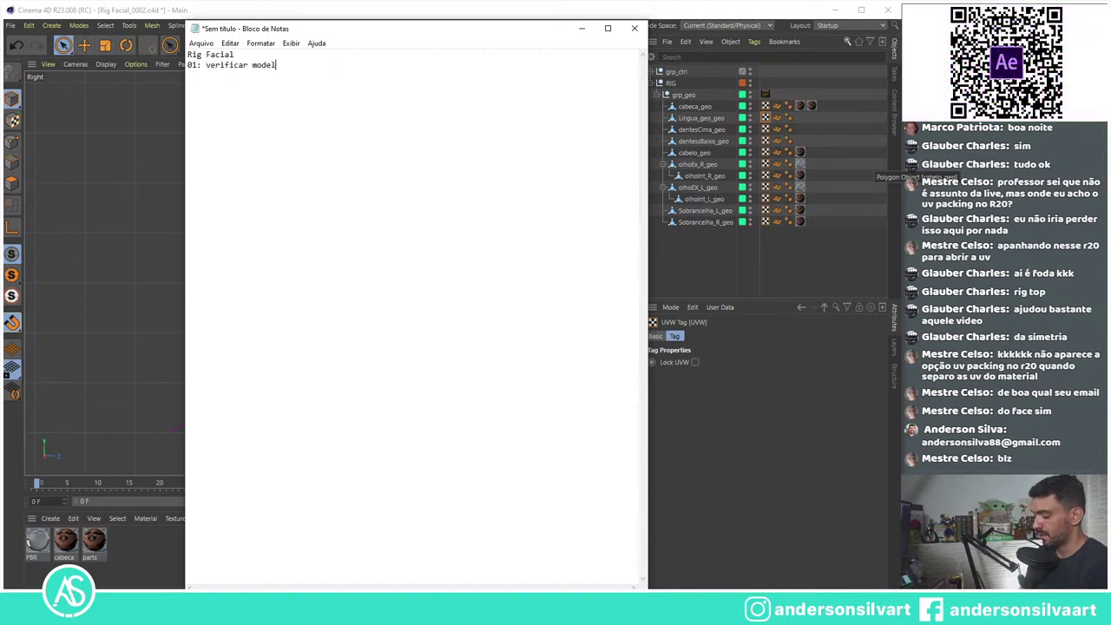
text(o:)
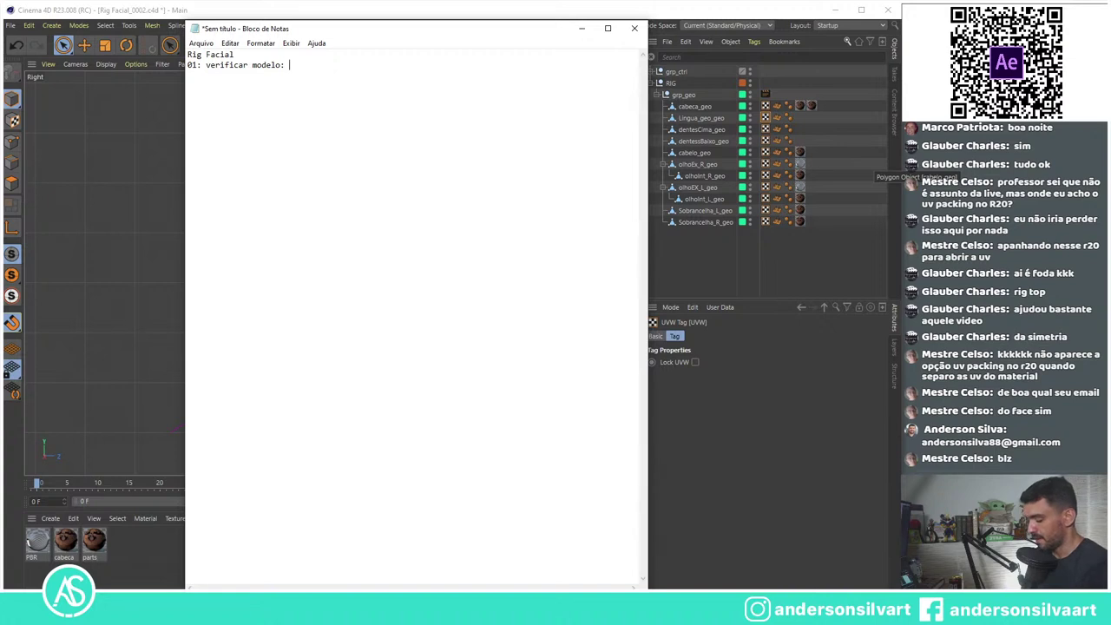
text( Nor)
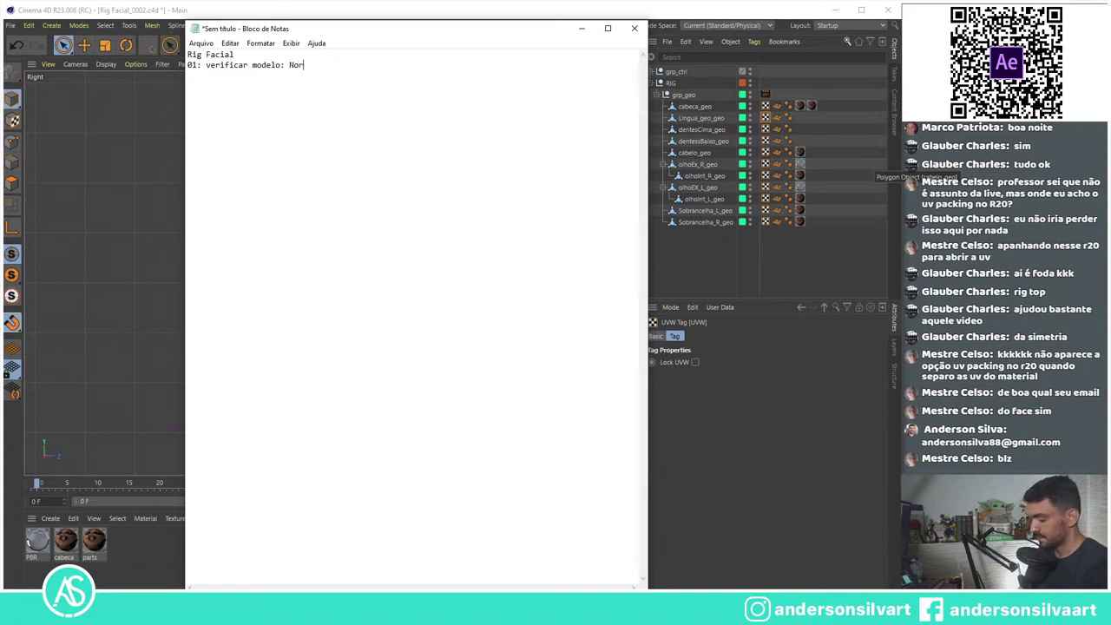
text(mals,)
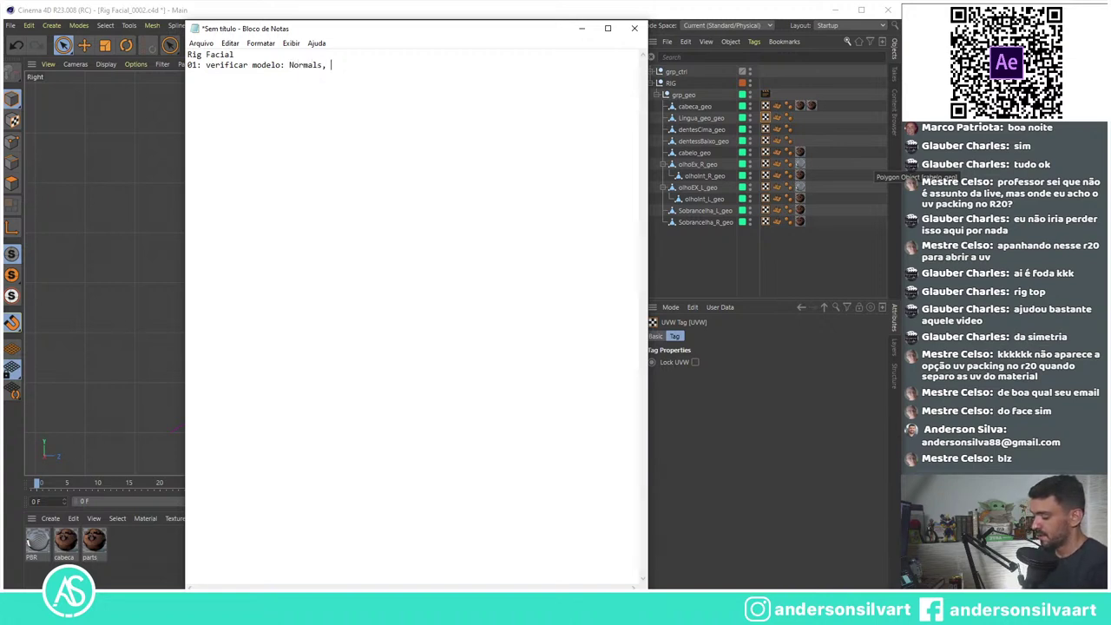
text( grupos,)
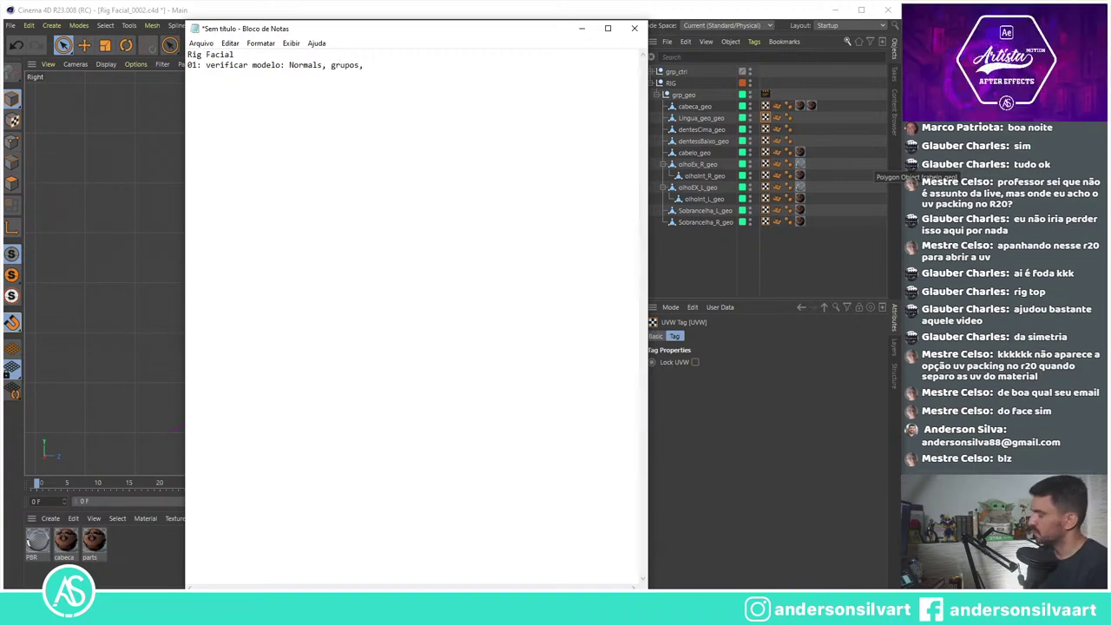
text( nomenclatur)
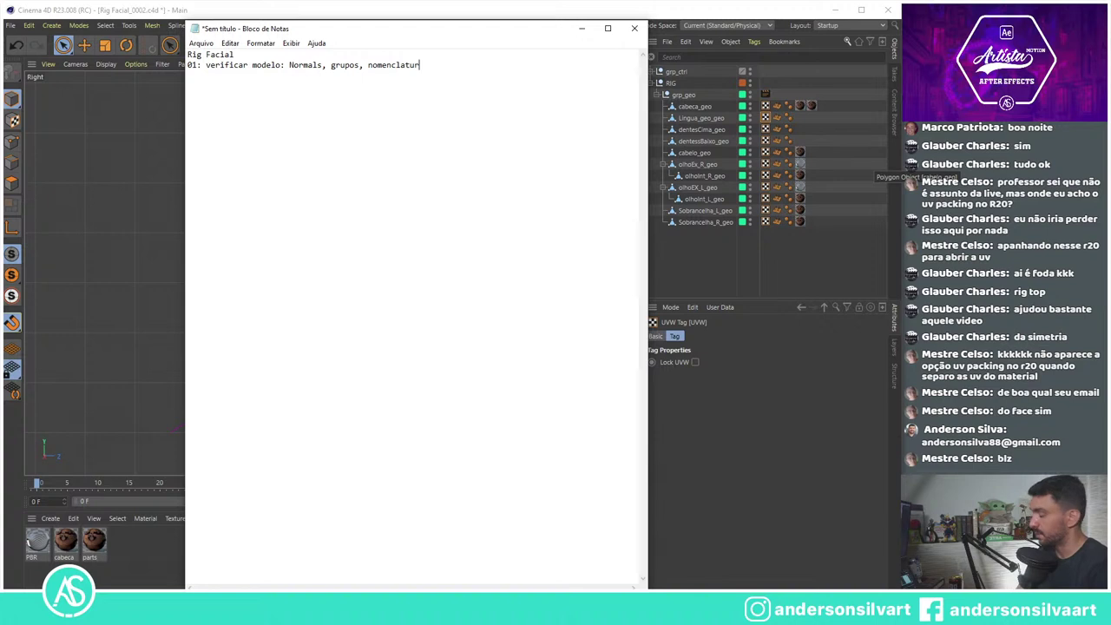
text(a, )
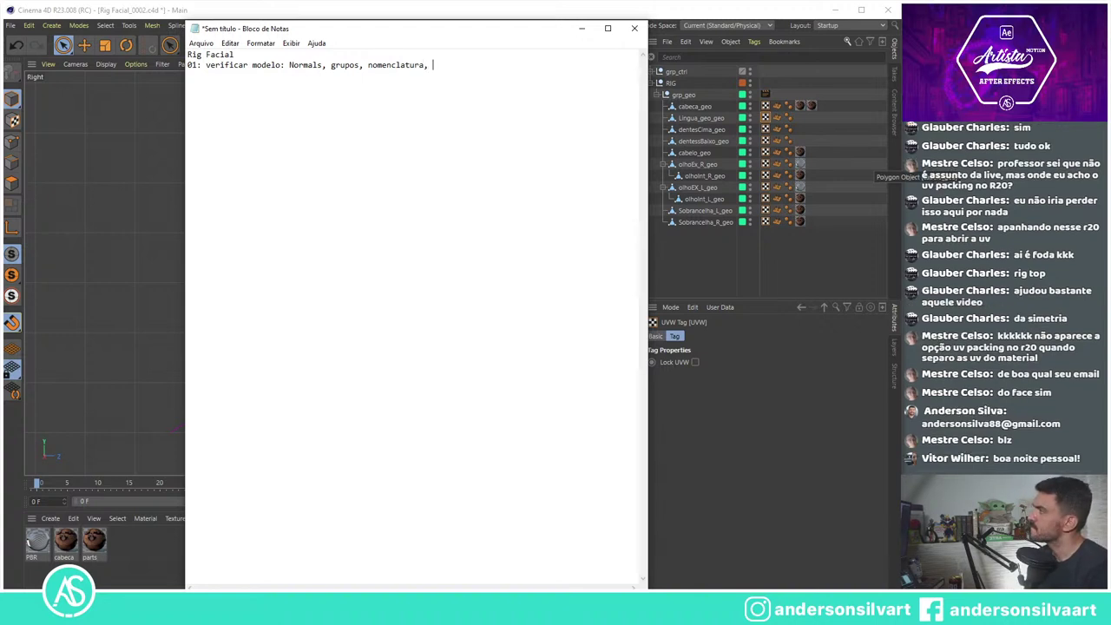
text(layers)
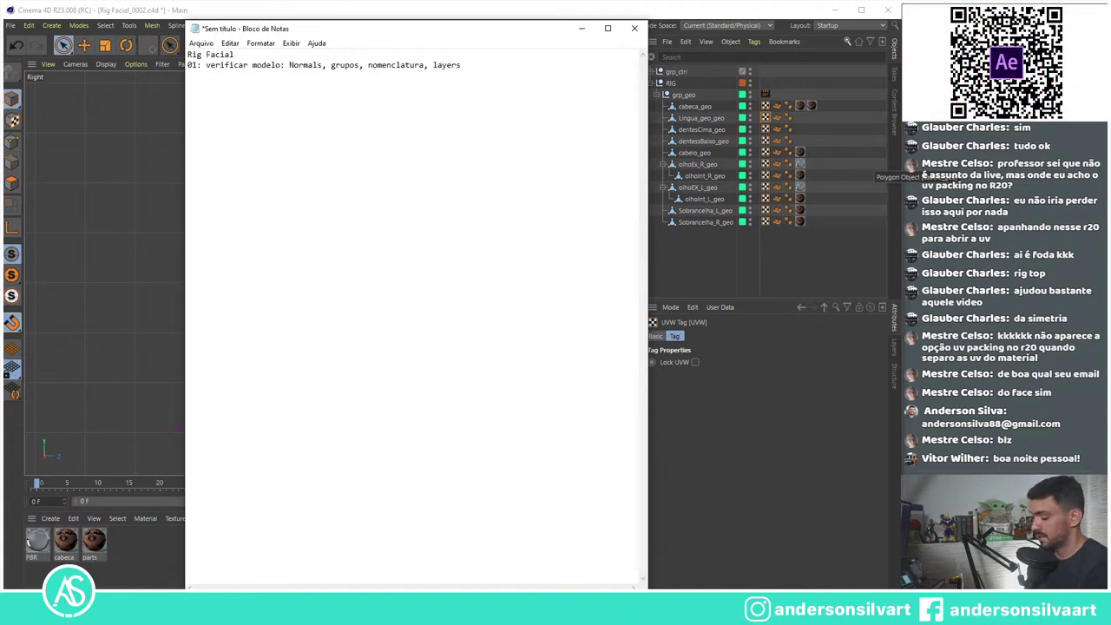
Step: Put Normals, grupos, nomenclatura and layers on separate lines, then add Pivots and Zero
click(291, 64)
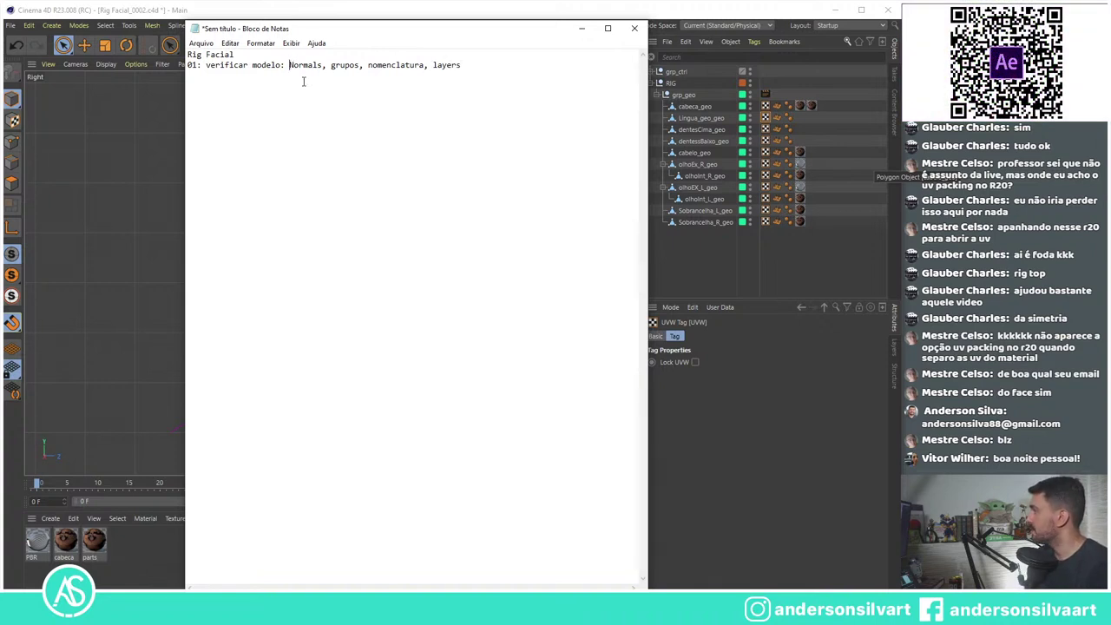
key(Return)
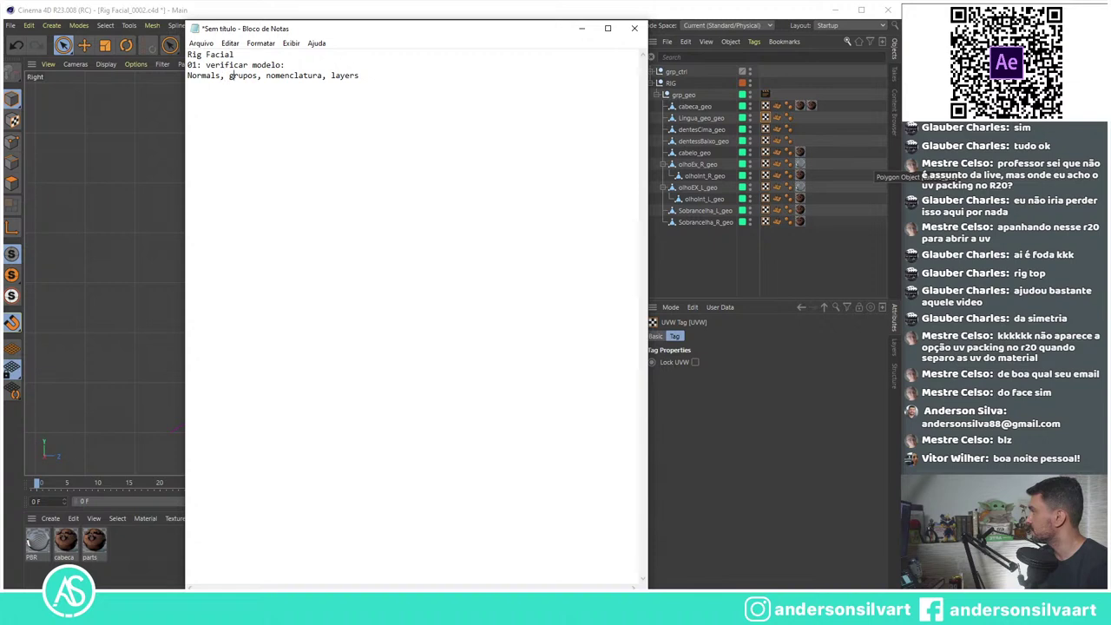
key(BackSpace)
key(BackSpace)
key(Return)
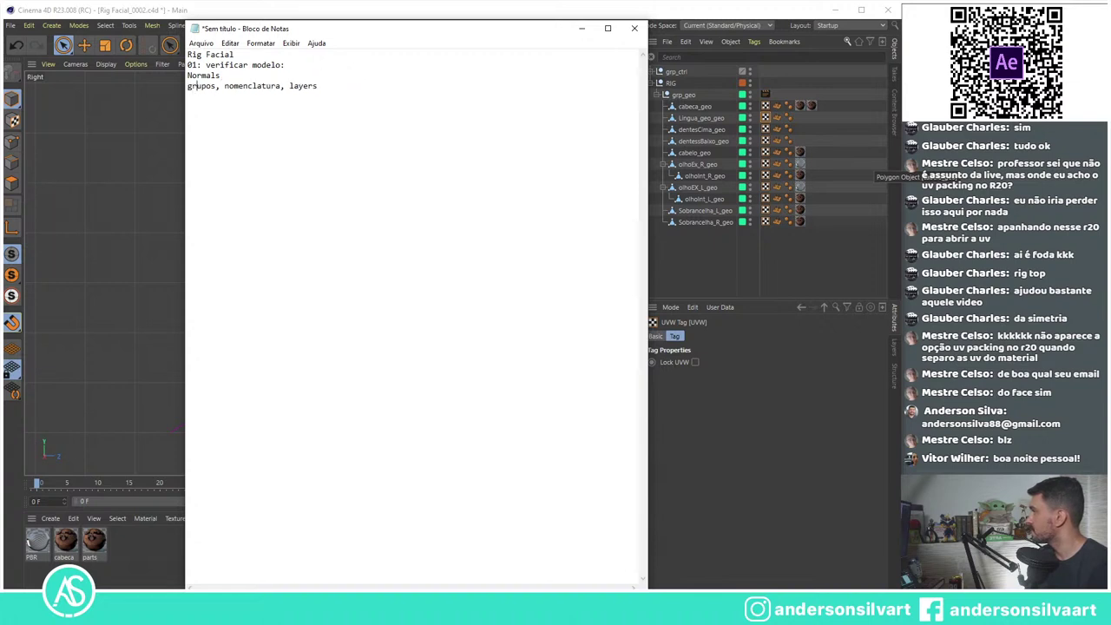
key(BackSpace)
key(BackSpace)
key(Return)
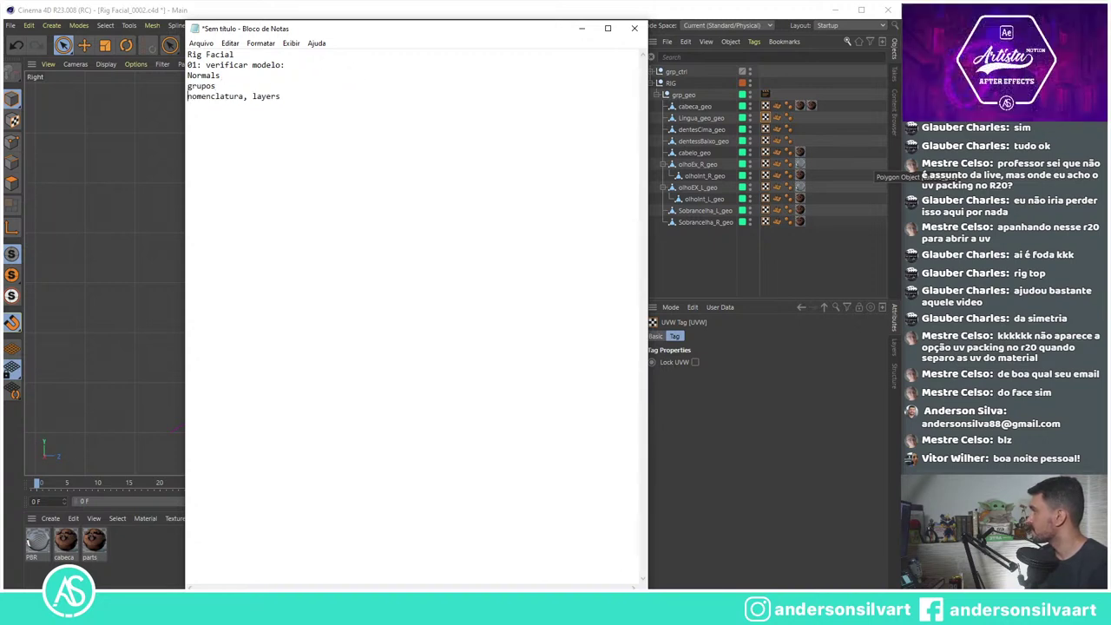
key(BackSpace)
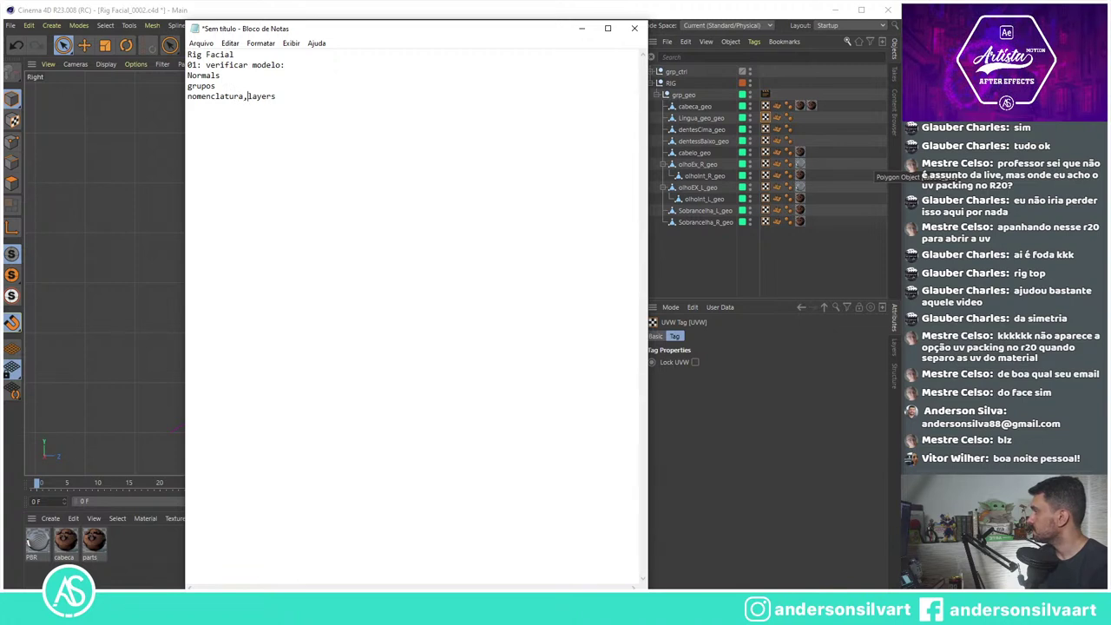
key(BackSpace)
key(Return)
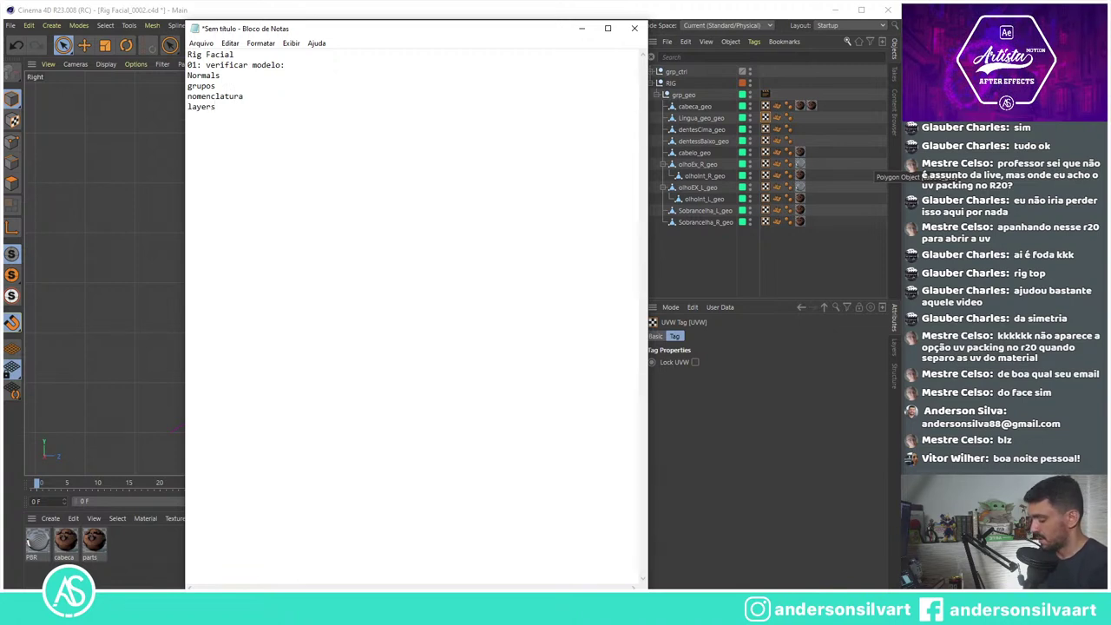
text(Pivots )
text(Ze)
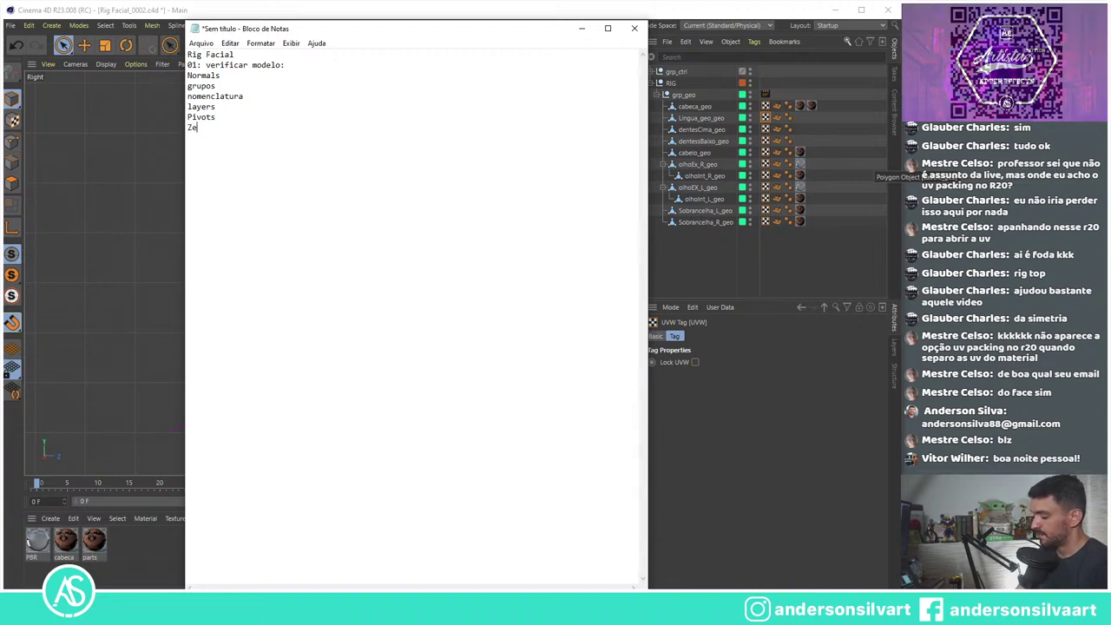
text(ro)
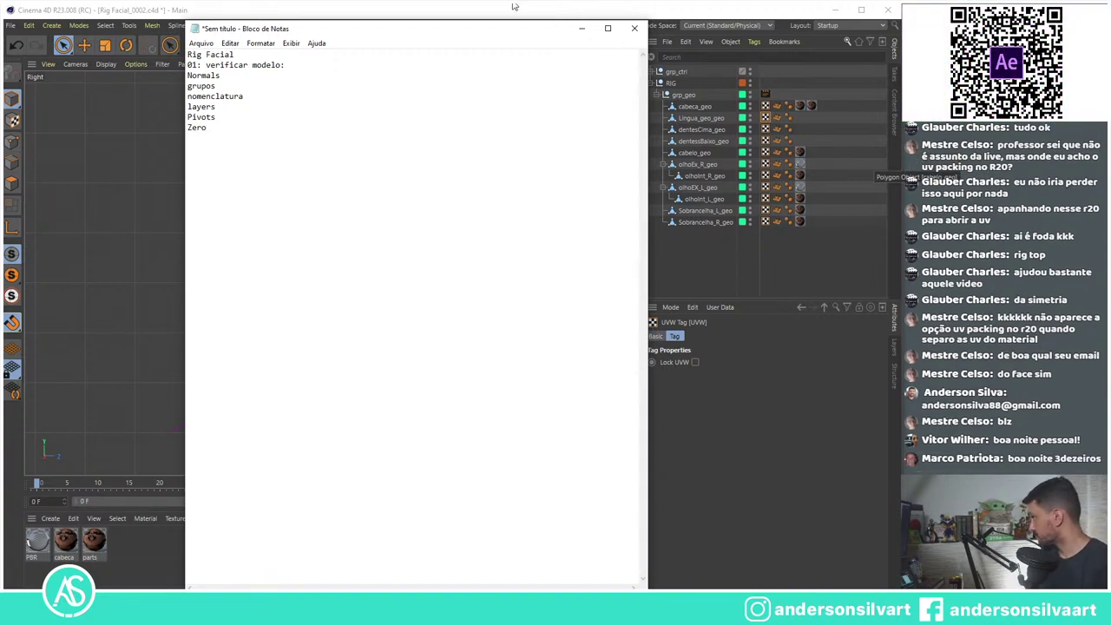
key(Return)
key(Return)
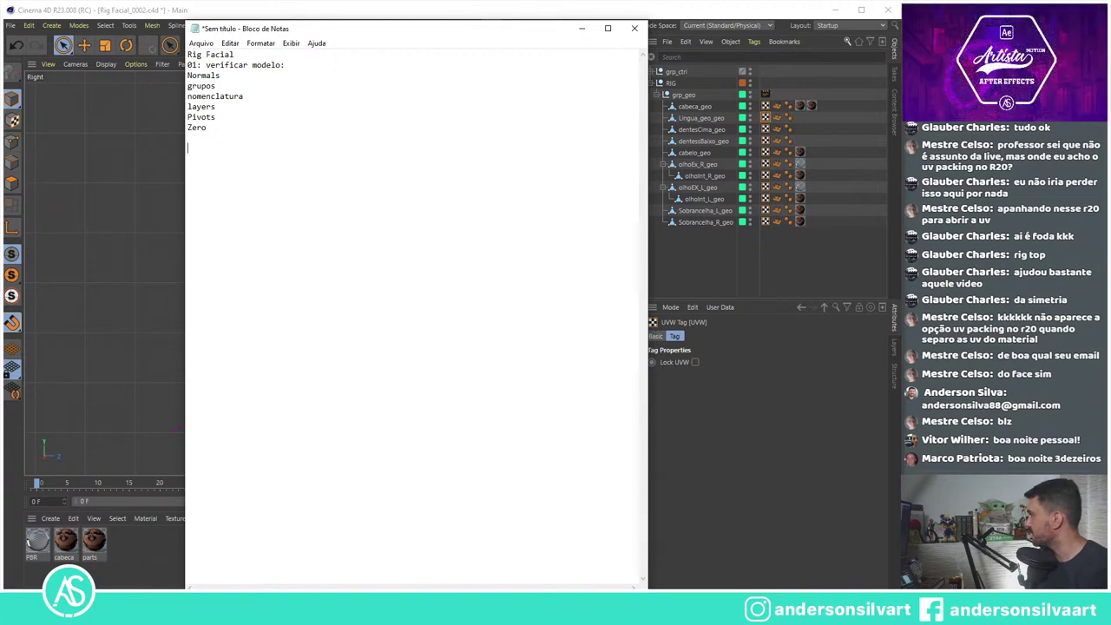
Step: Type '02: controles' below the model checks, removing a stray '02: Joints' line
text(02: con)
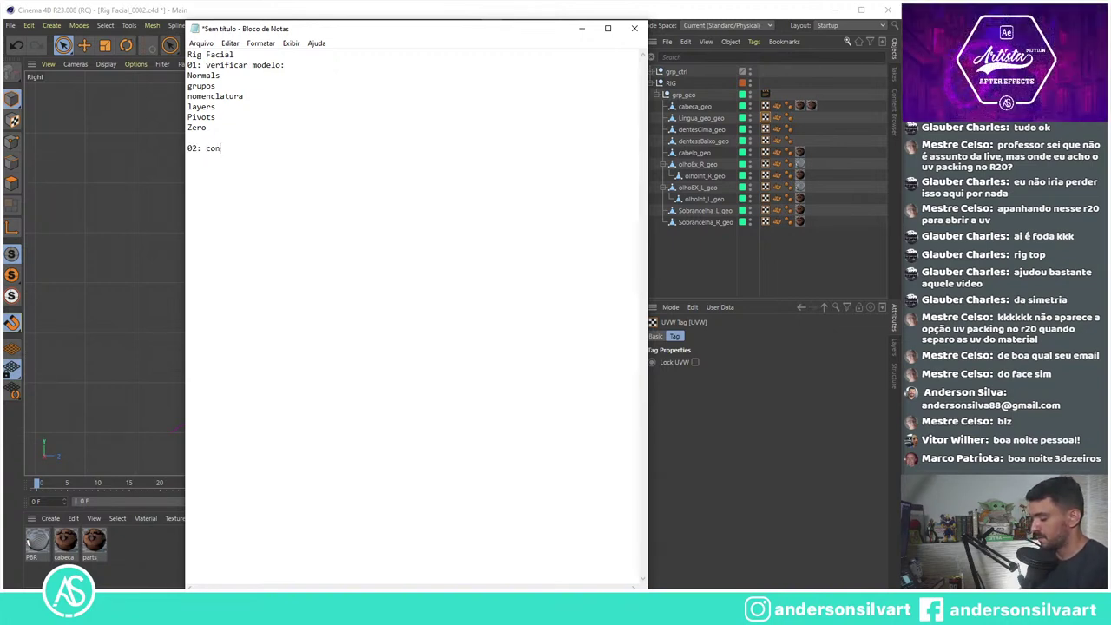
text(troles)
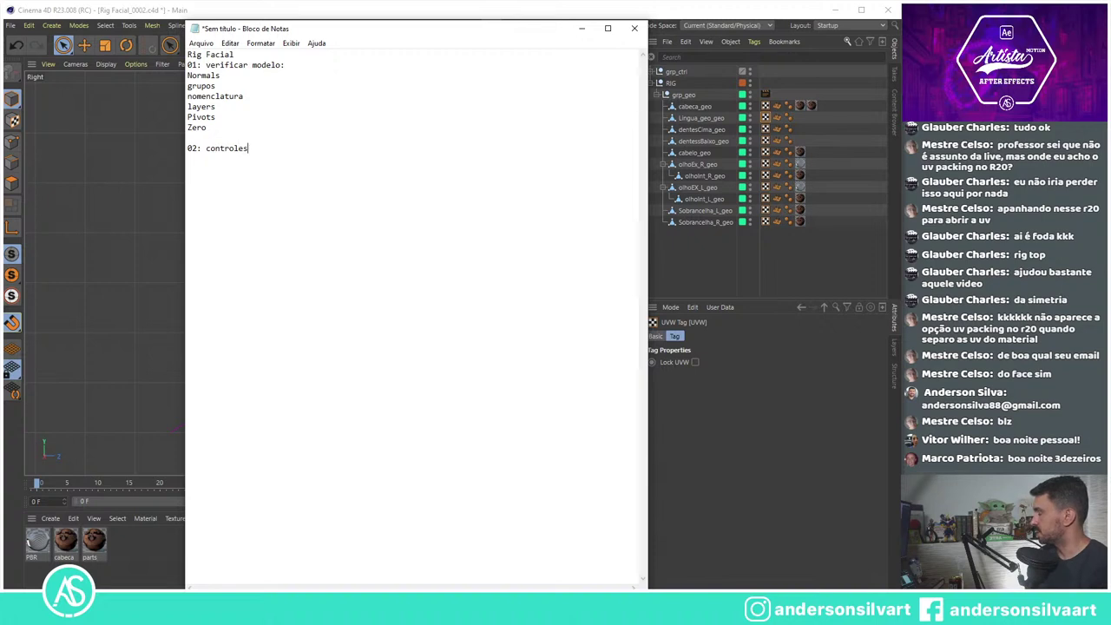
key(Return)
key(Return)
key(Up)
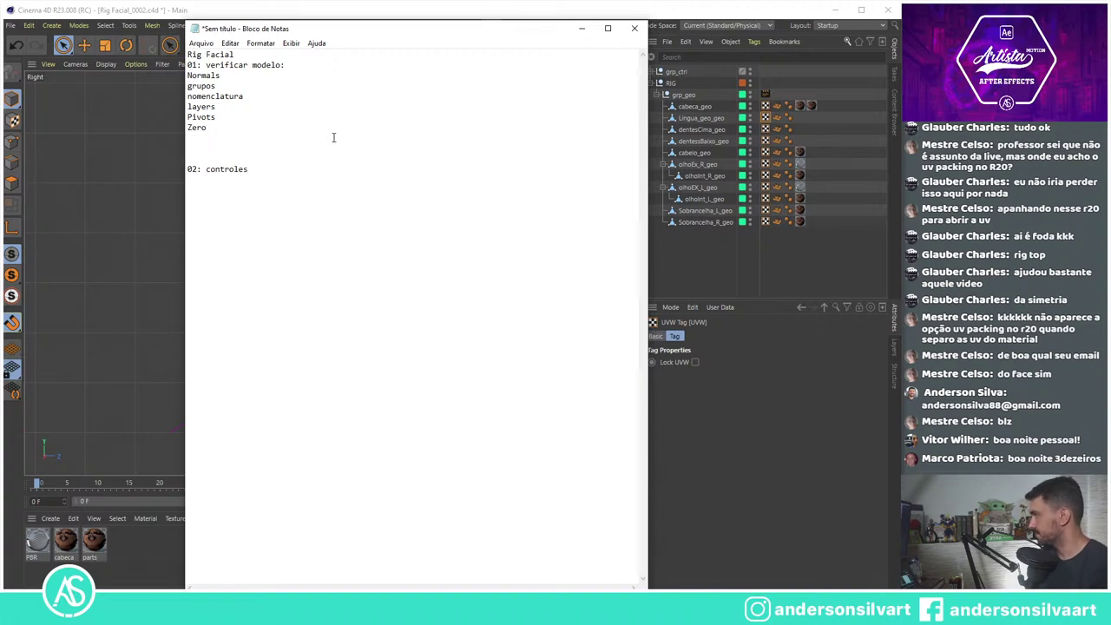
text(02: Joi)
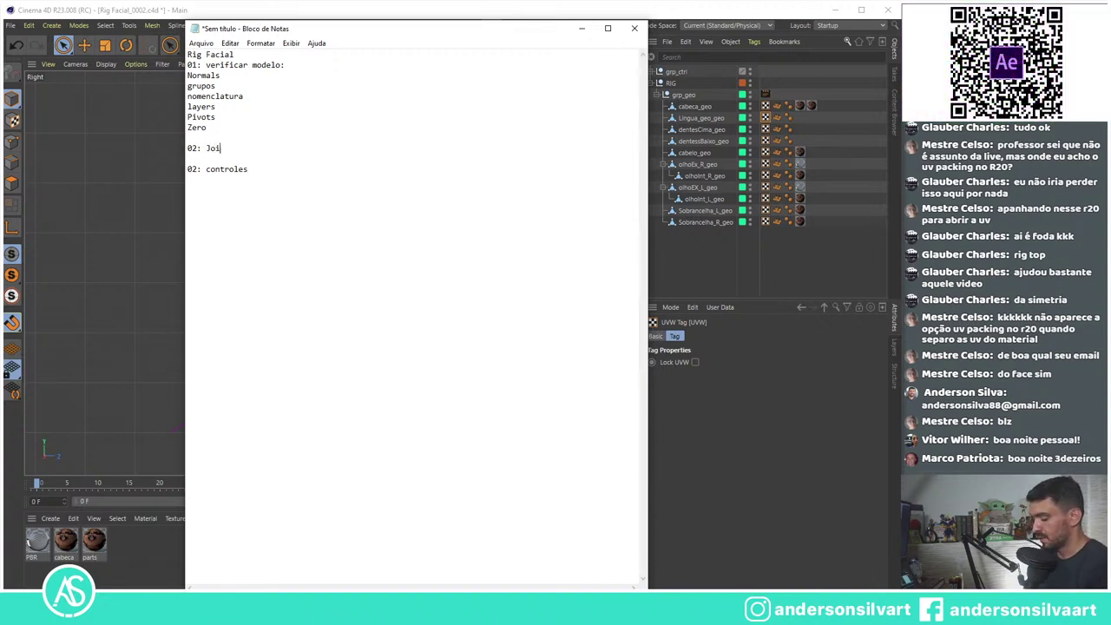
text(nts)
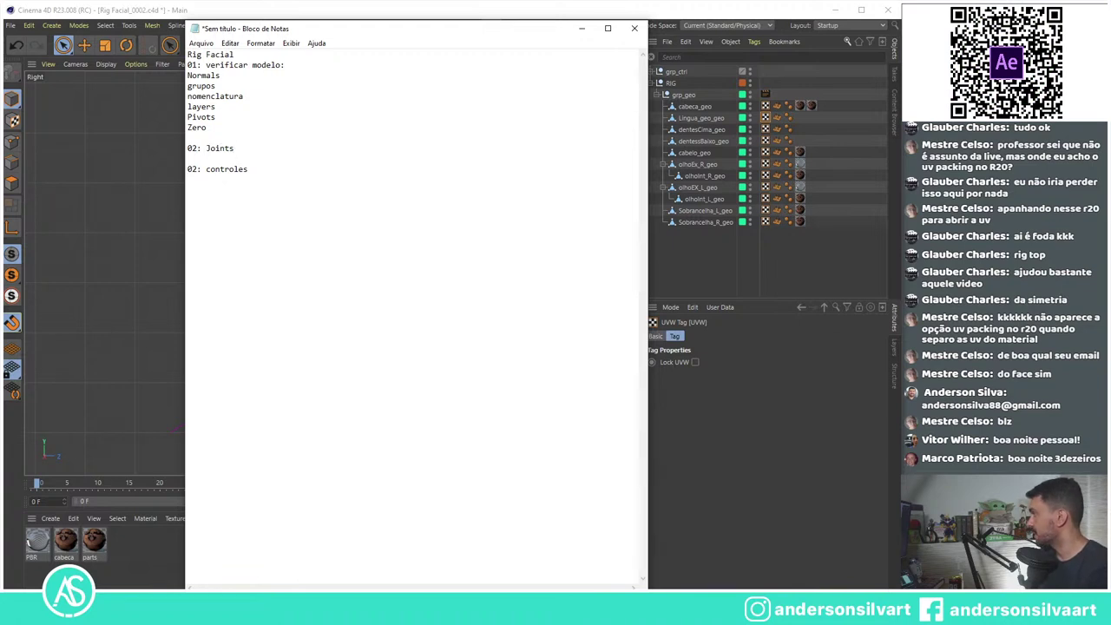
key(Return)
key(BackSpace)
key(BackSpace)
key(BackSpace)
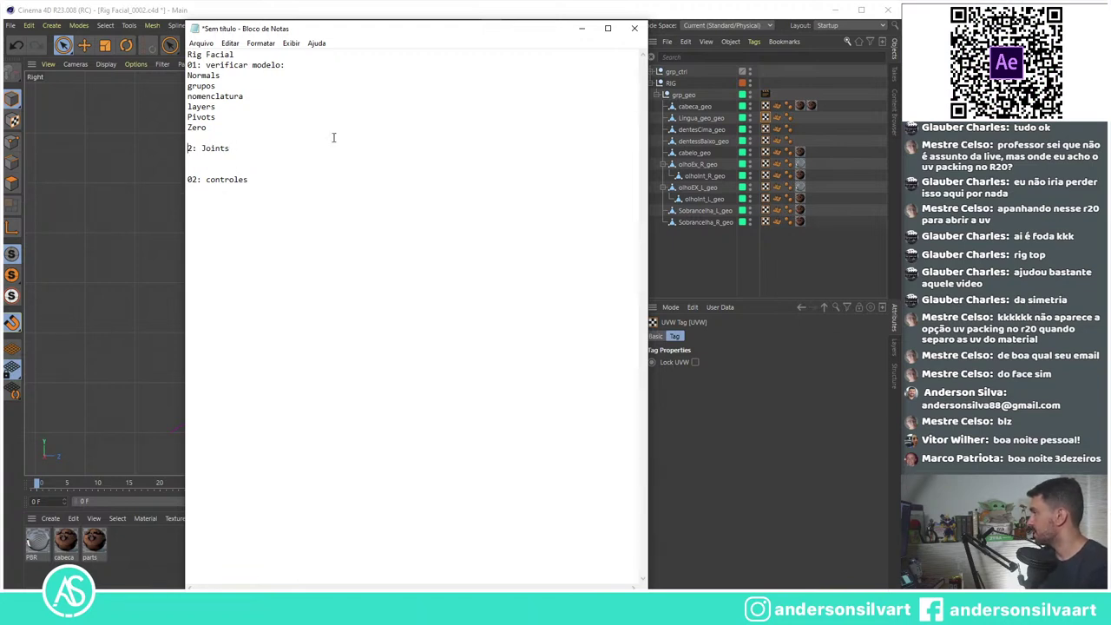
key(BackSpace)
key(BackSpace)
key(BackSpace)
key(BackSpace)
key(BackSpace)
key(Delete)
key(Delete)
key(Delete)
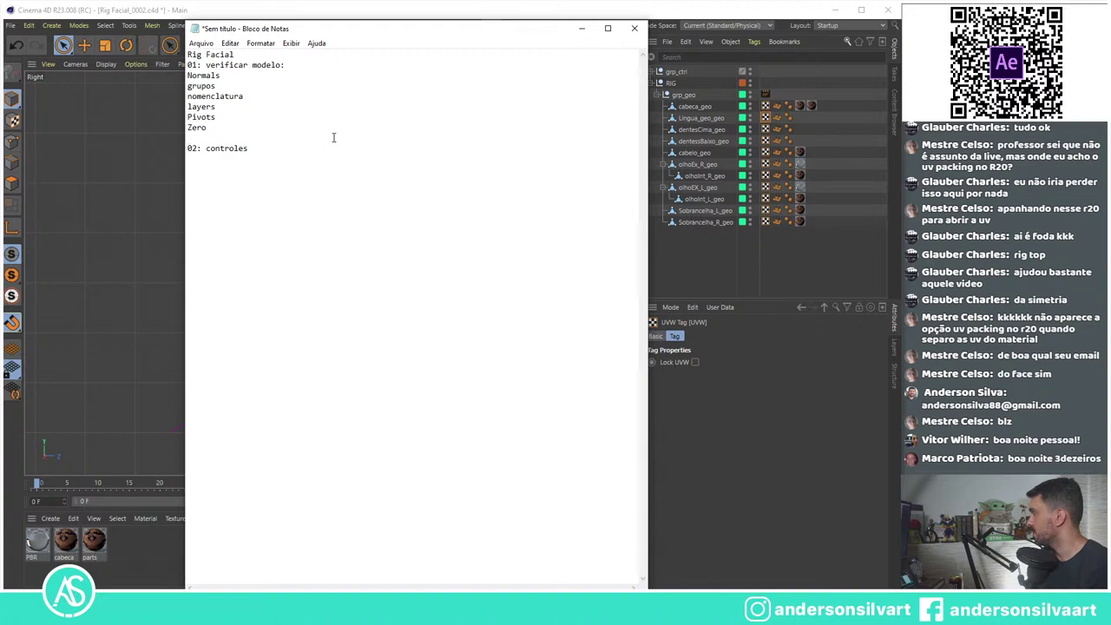
key(Return)
Step: List Joints and Skin on separate lines under 02: controles
text(Jo)
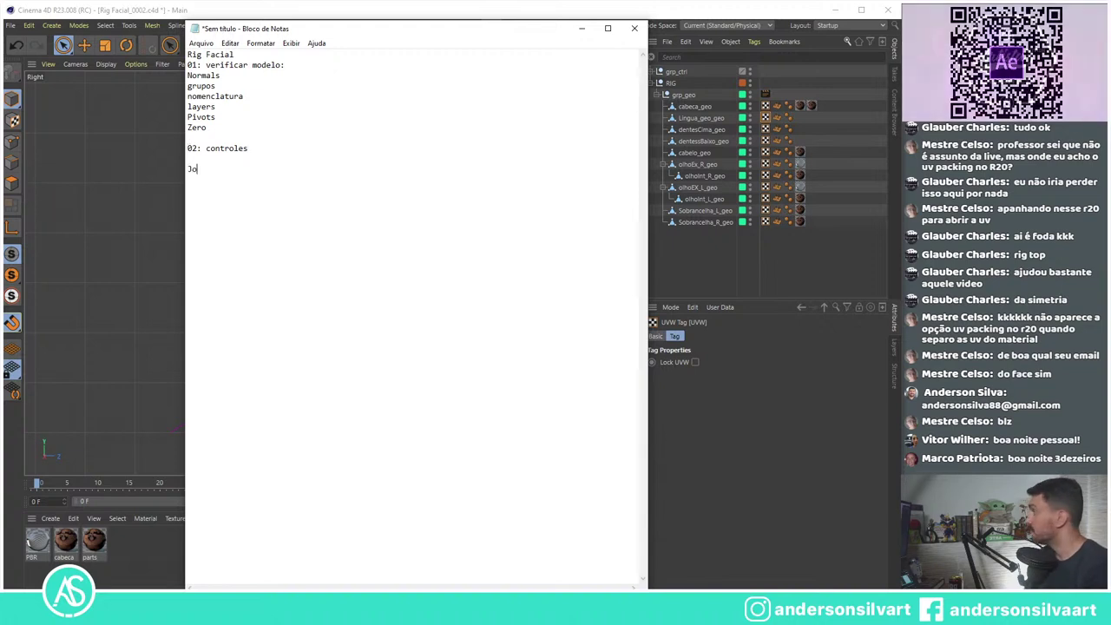
text(oints)
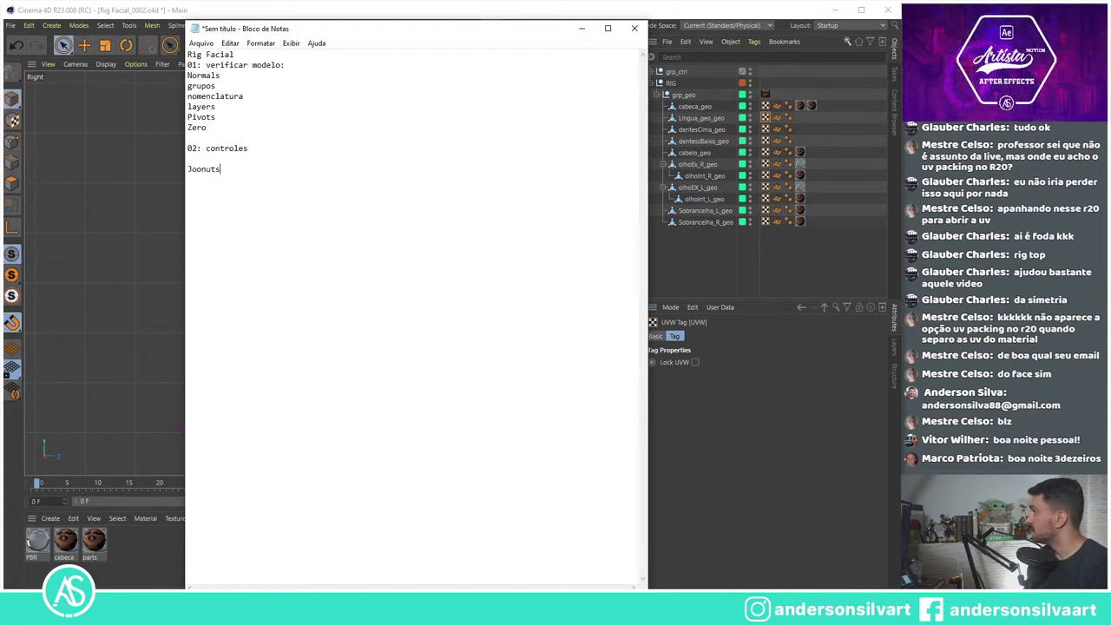
key(BackSpace)
key(BackSpace)
key(BackSpace)
key(BackSpace)
text(ints)
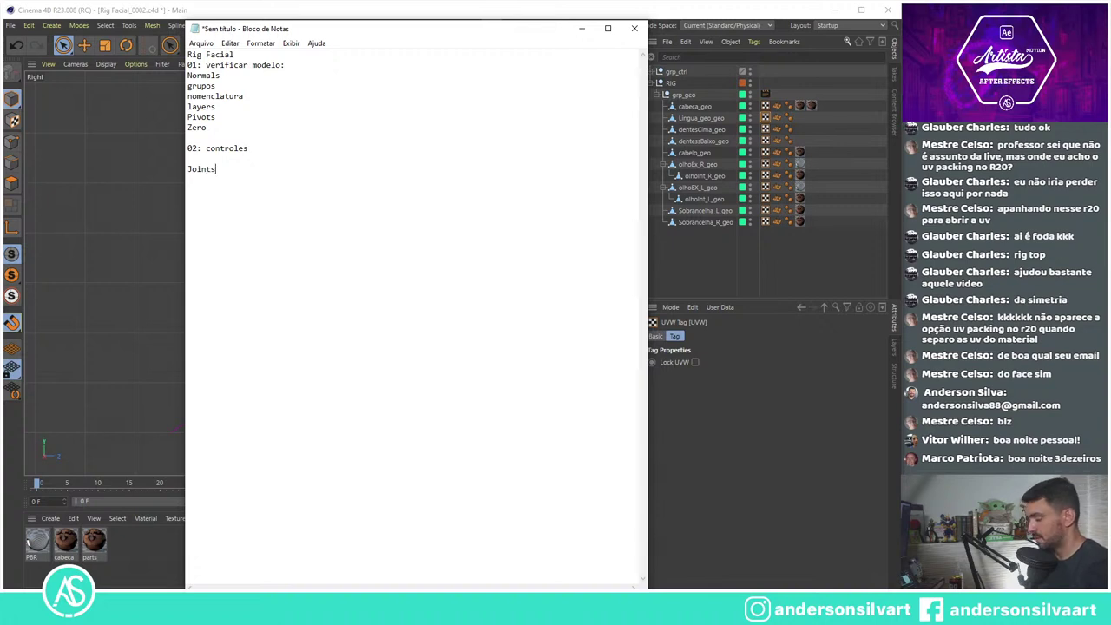
key(Return)
text(Ski)
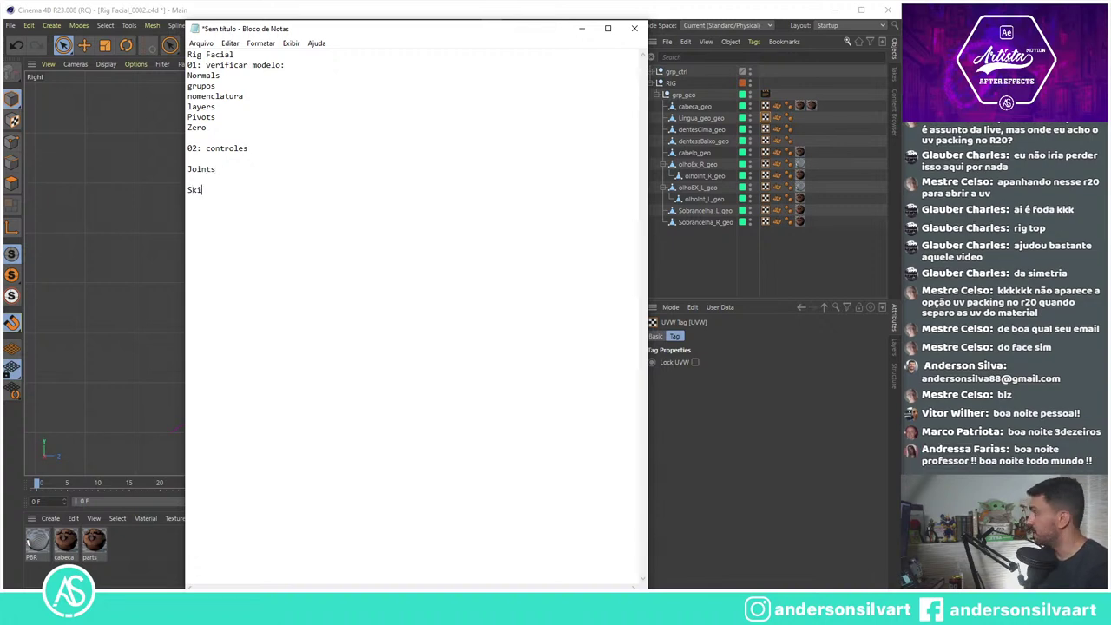
text(n)
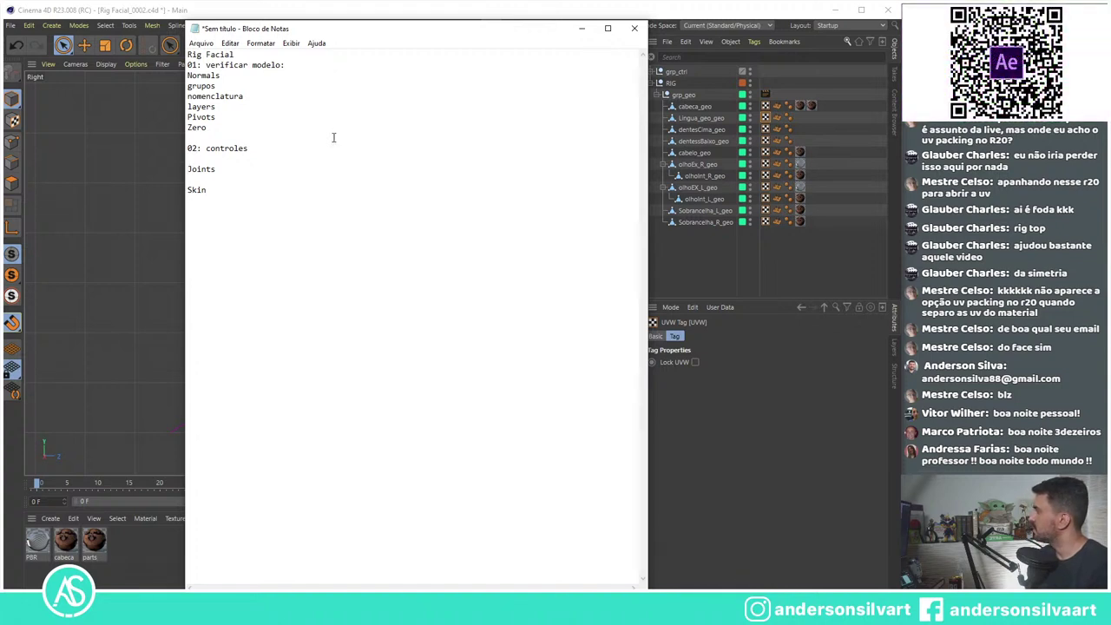
Step: Insert a '02: blends' line above 02: controles
click(333, 138)
key(Return)
key(Up)
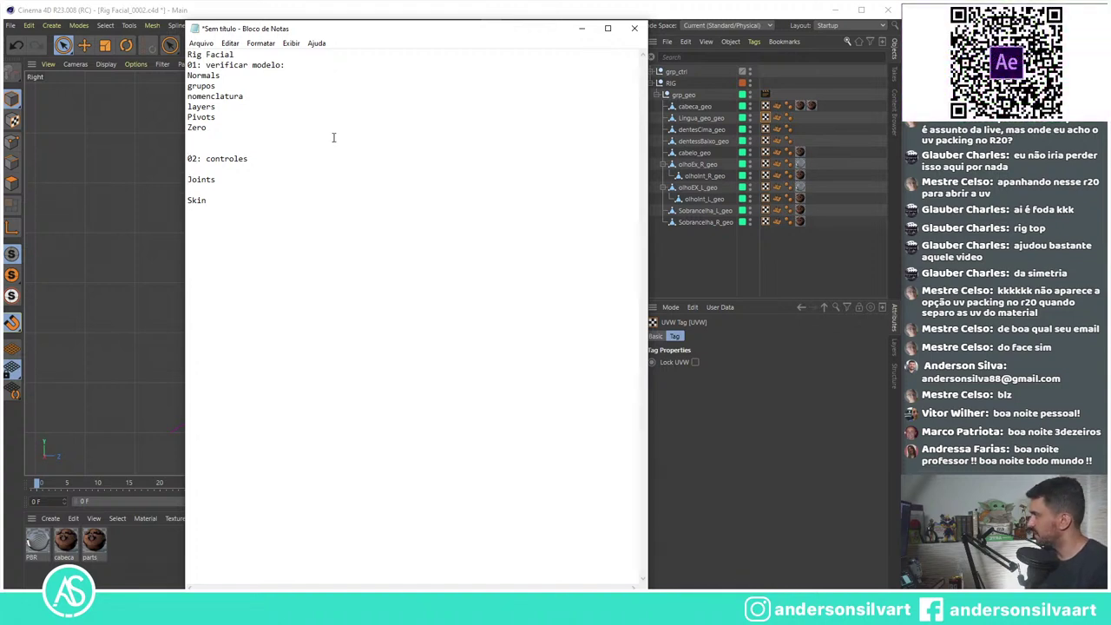
text(02: bl)
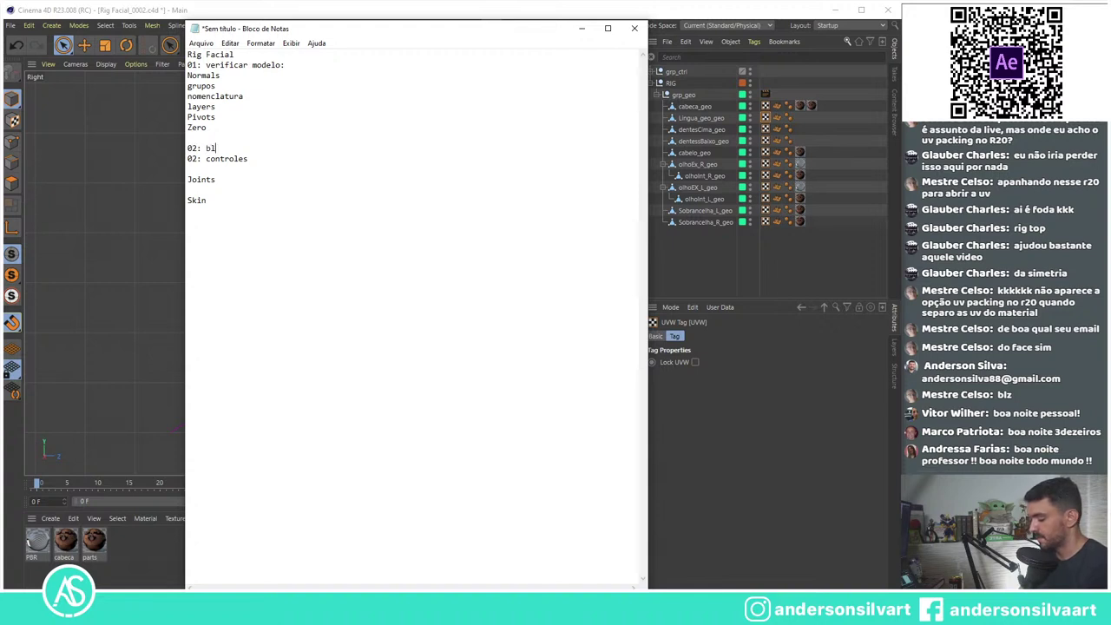
text(ends)
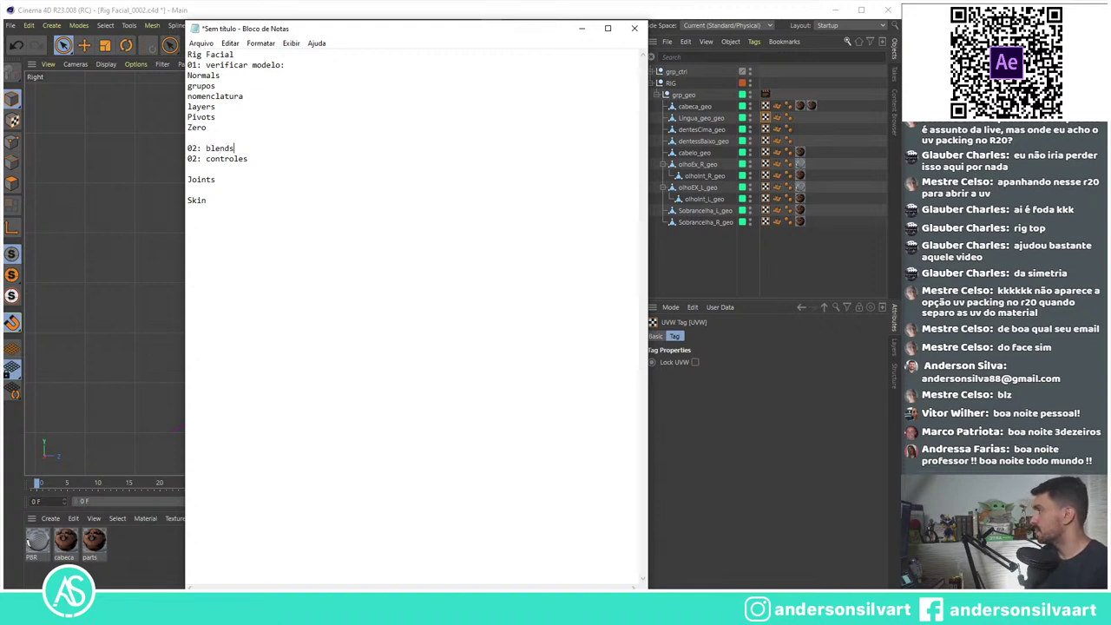
Step: Add a 'posemorph' line under 02: blends and append a colon to Skin
key(Return)
text(pose)
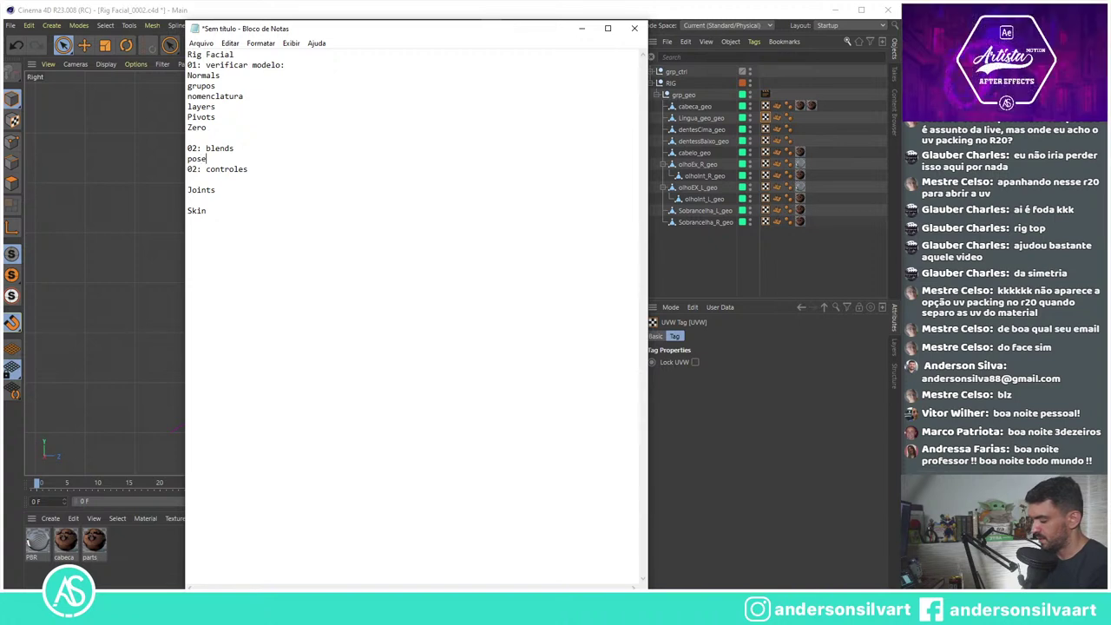
text(morph)
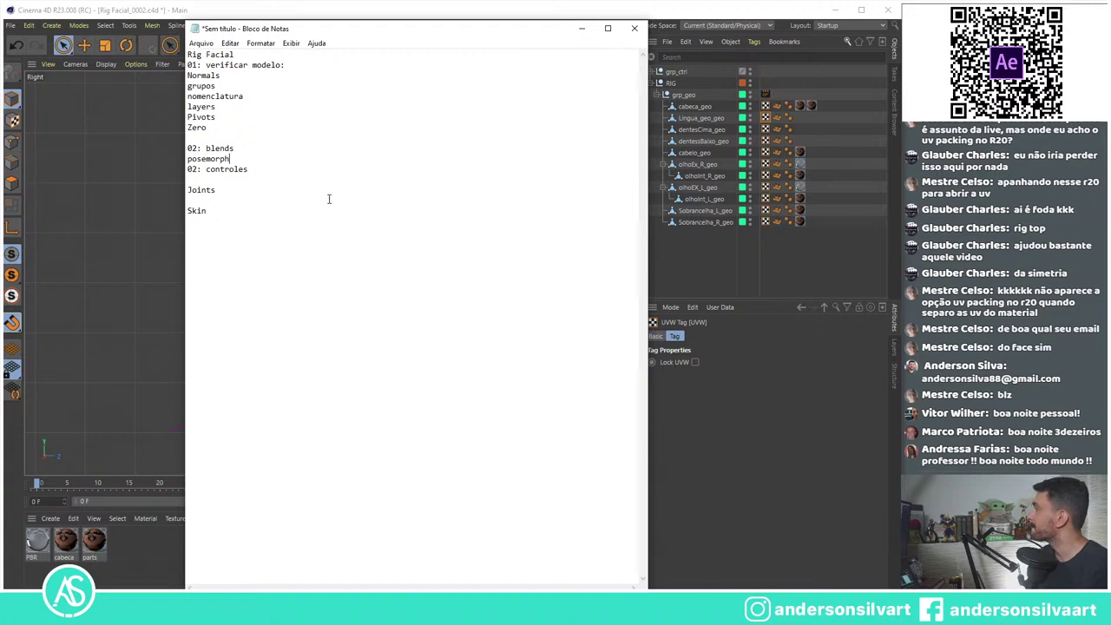
click(229, 208)
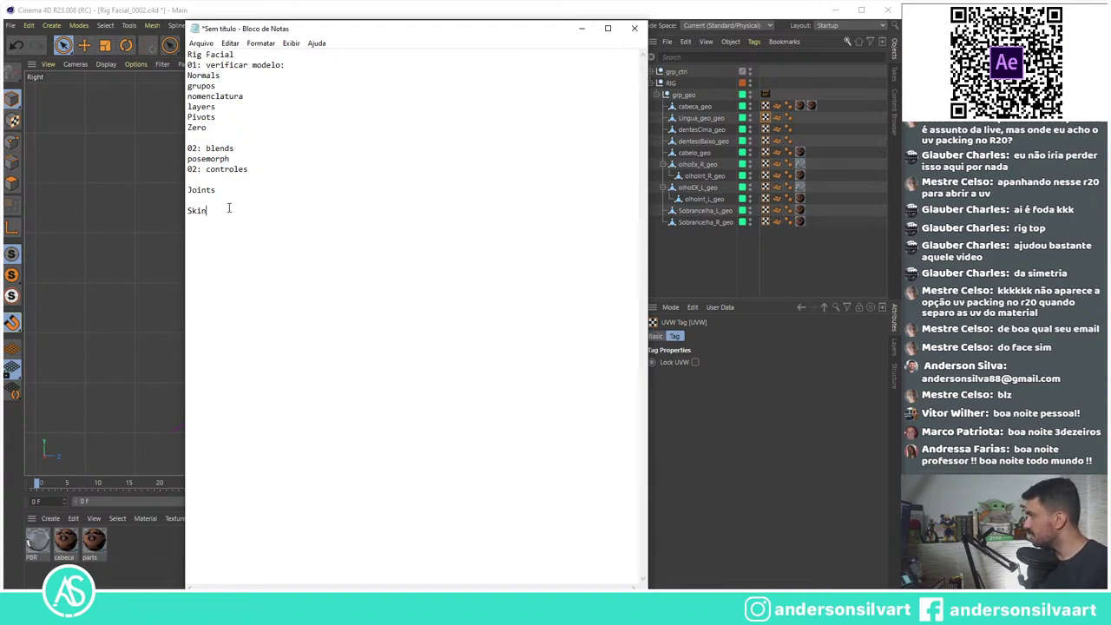
text(:)
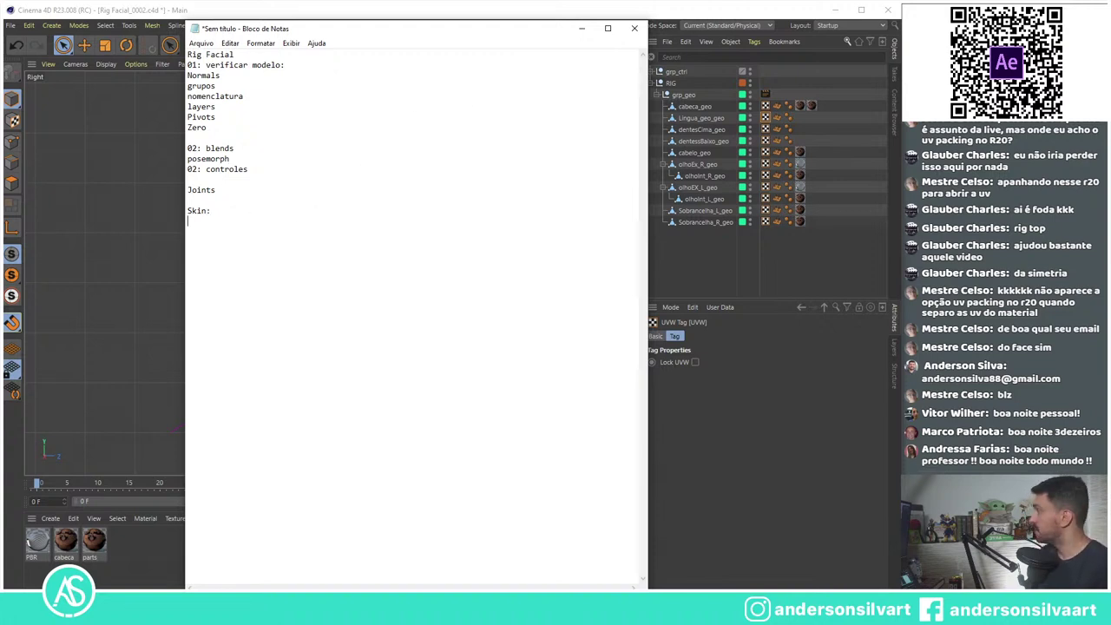
Step: Add 'Seleções' as a new line below Zero in the model-check list
key(Return)
text(Sele)
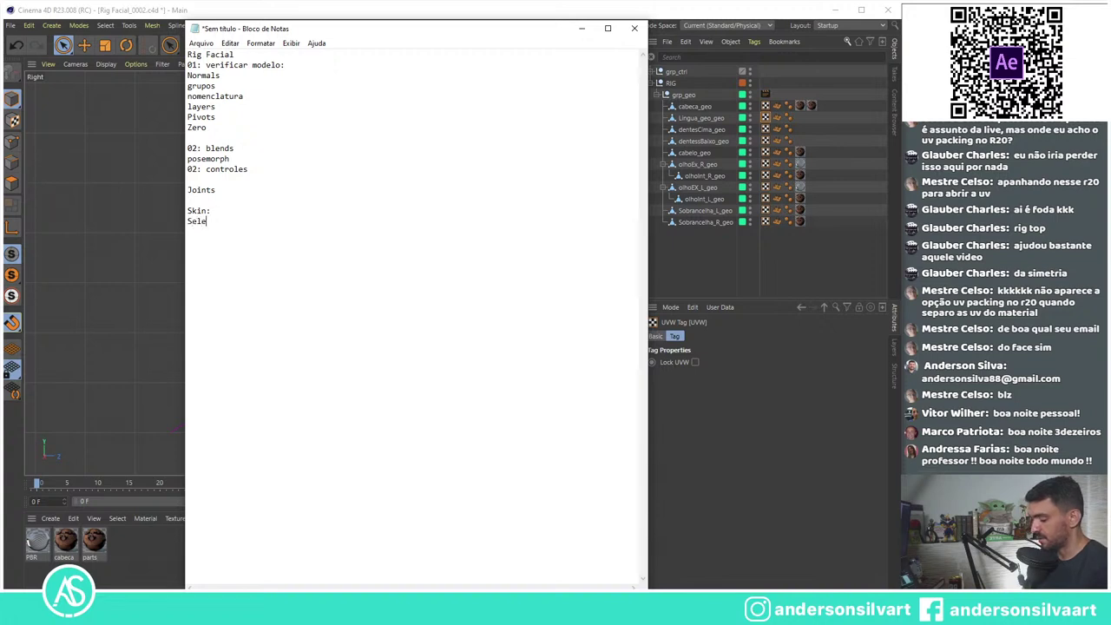
text(ção)
key(BackSpace)
key(BackSpace)
key(BackSpace)
key(BackSpace)
key(BackSpace)
key(BackSpace)
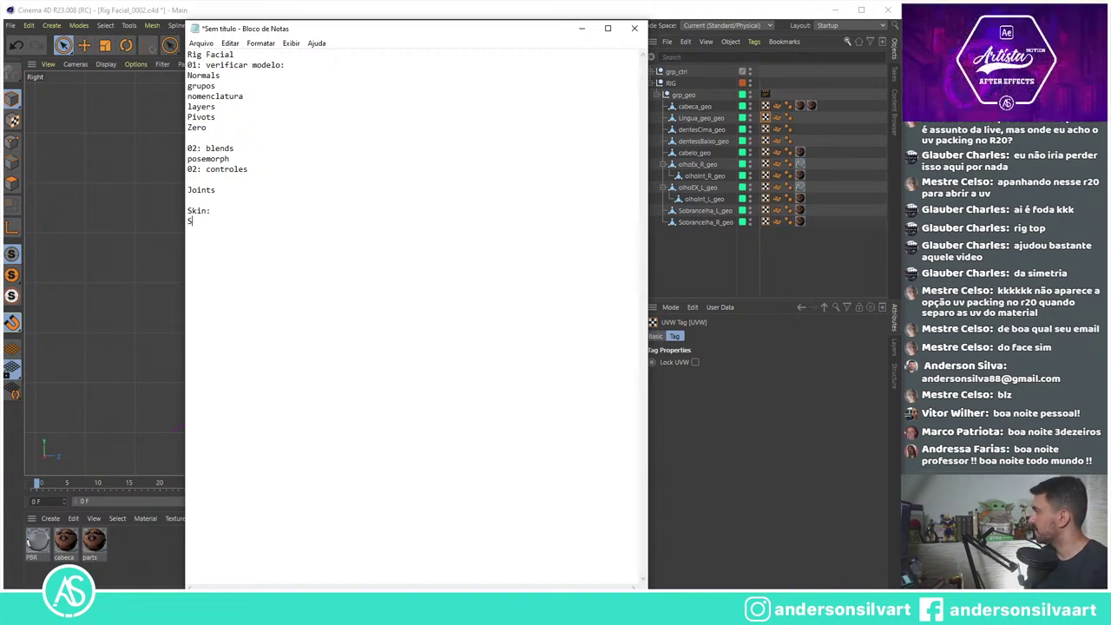
key(BackSpace)
key(Up)
key(Up)
key(Up)
key(Up)
key(Up)
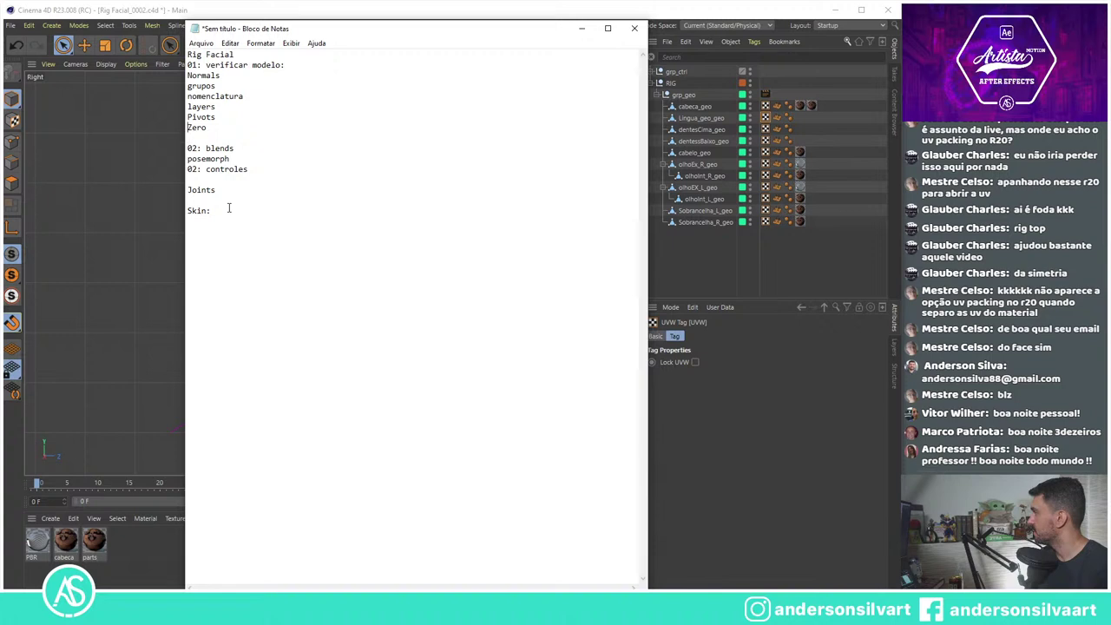
key(Return)
key(Up)
text(Sele)
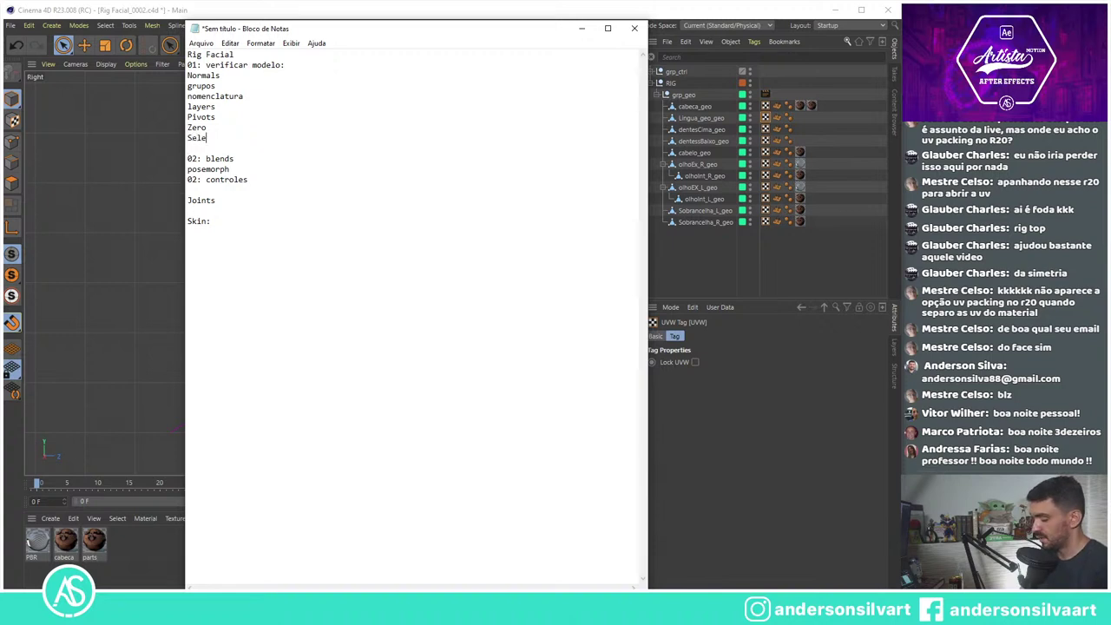
text(ções)
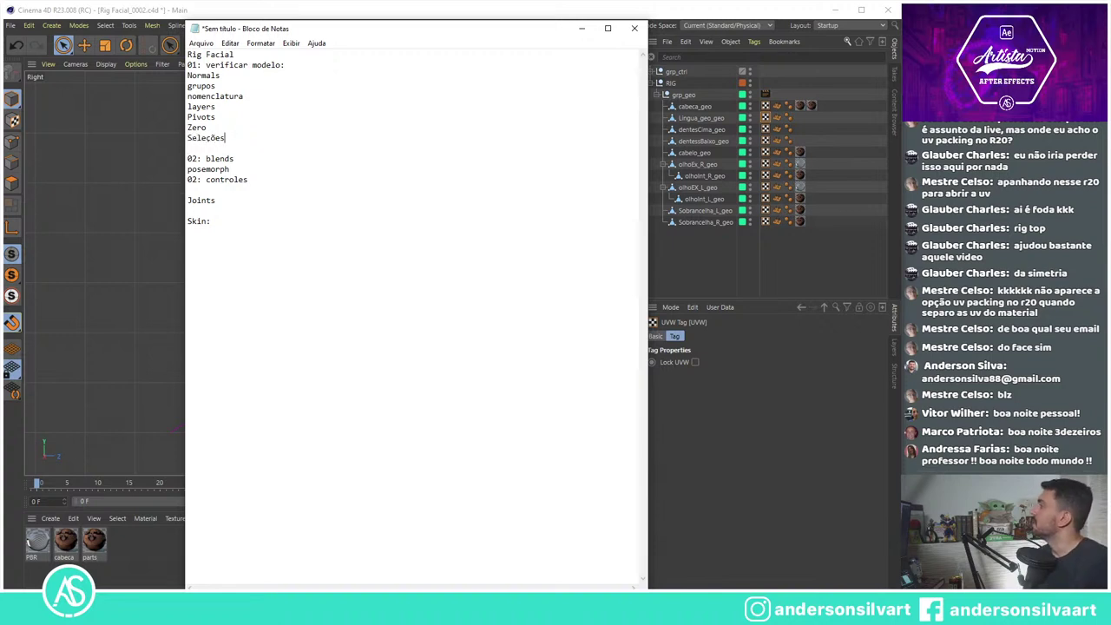
key(Down)
key(Down)
key(Down)
key(Down)
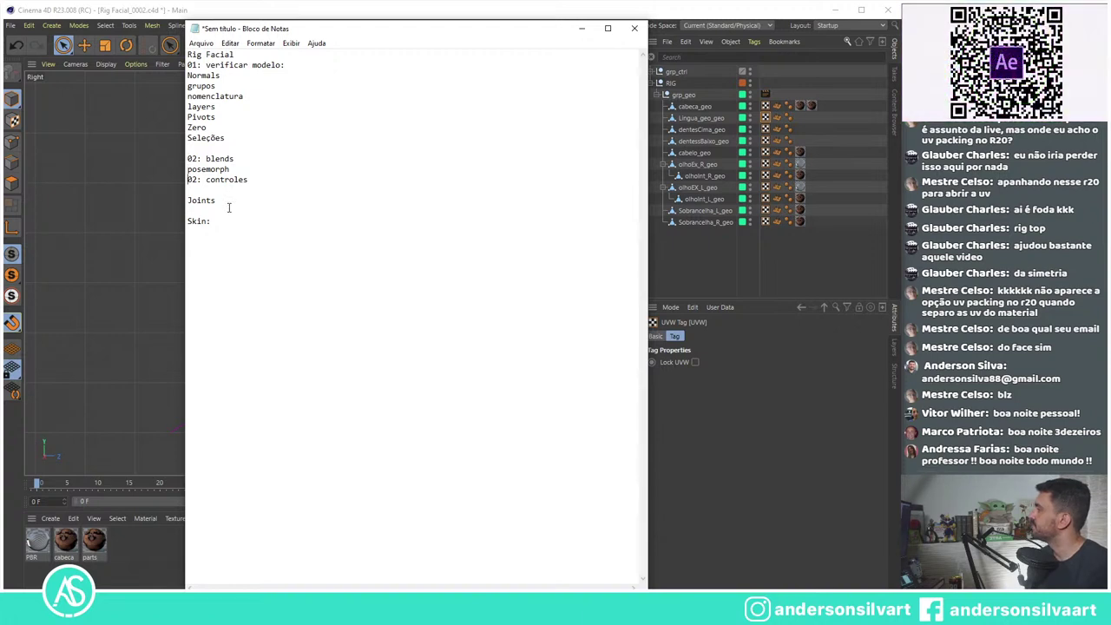
Step: Renumber controles to 03 and change the Joints line to '04:Joints'
key(Return)
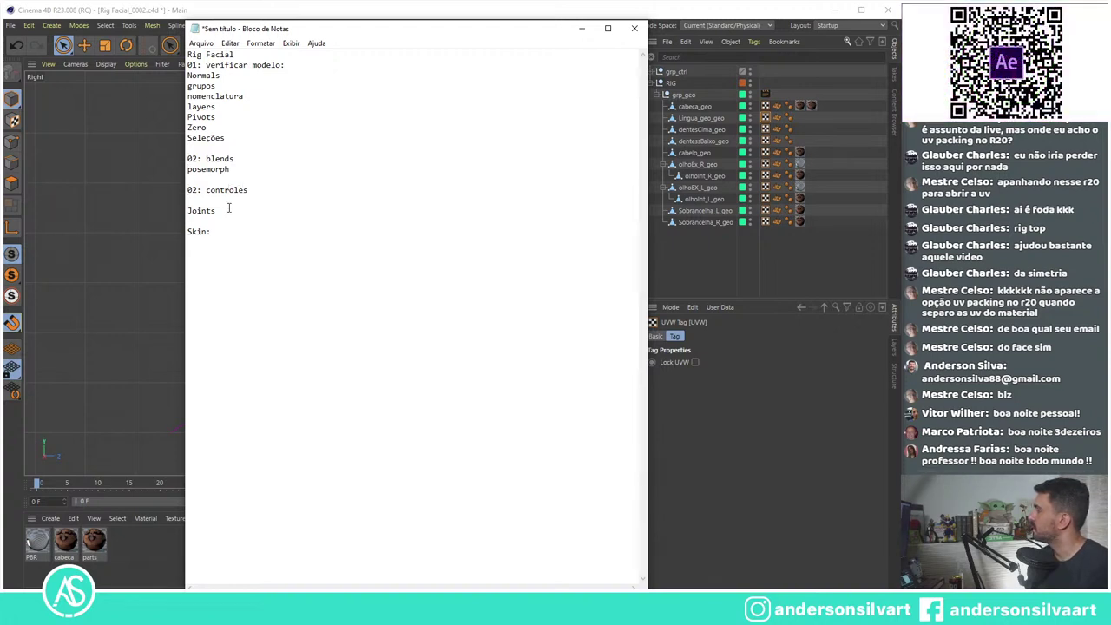
key(BackSpace)
text(3)
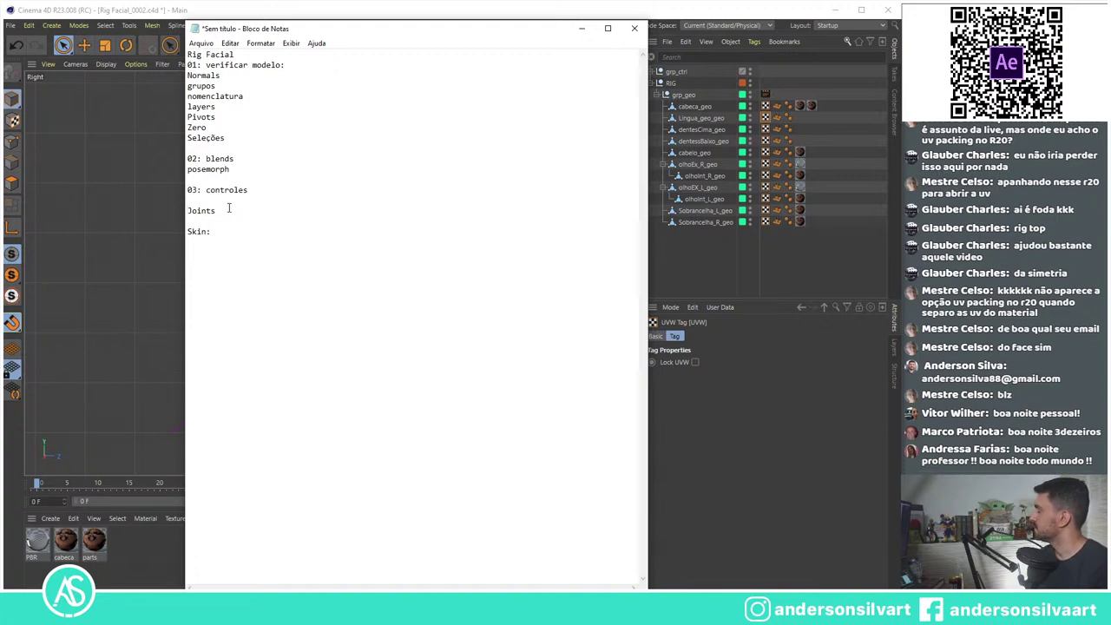
text(05)
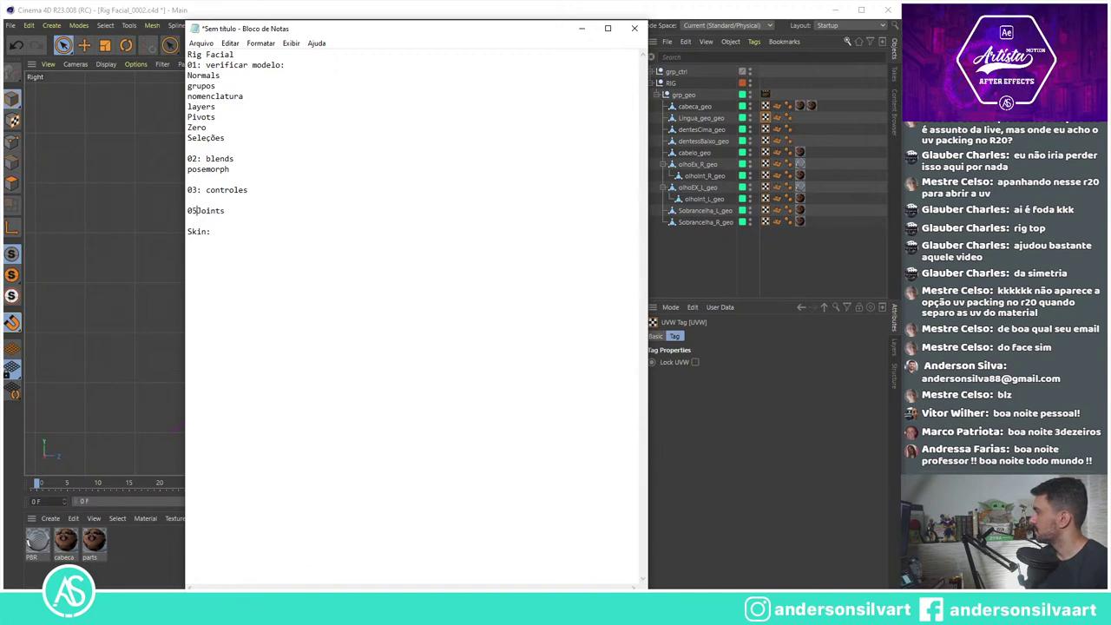
key(BackSpace)
text(4)
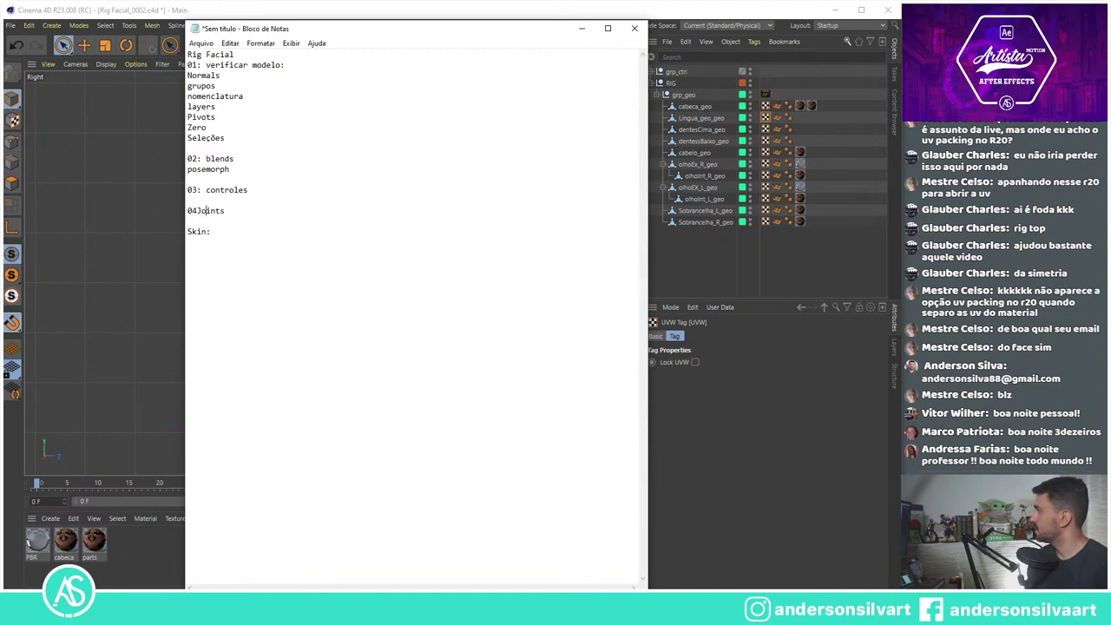
text(:)
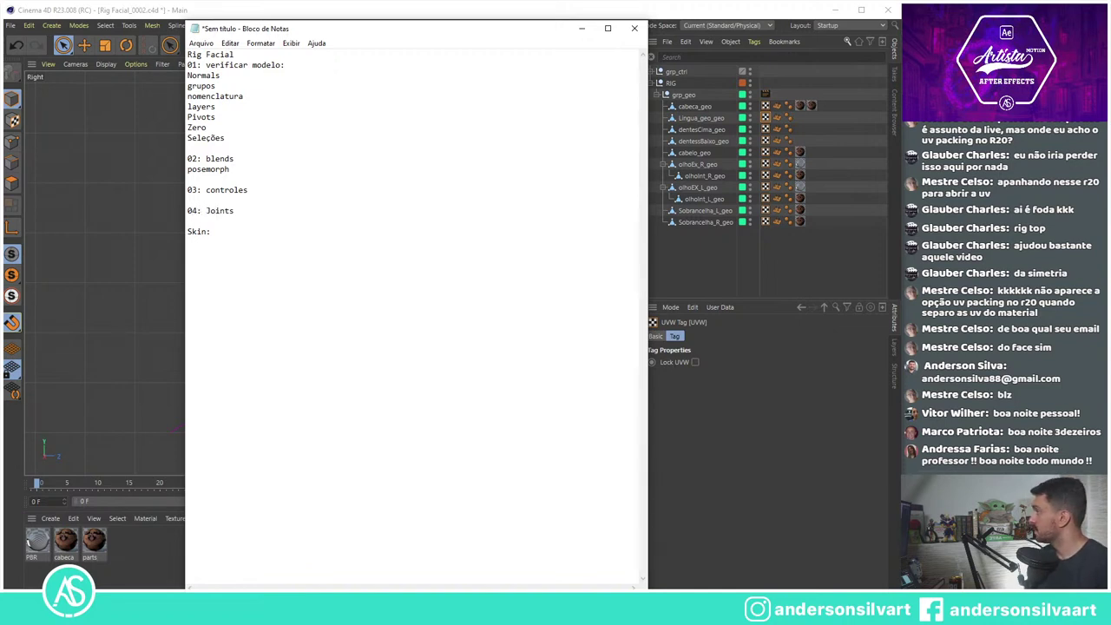
key(BackSpace)
Step: List Cabeça and Adicionais on their own lines under 04:Joints
key(Return)
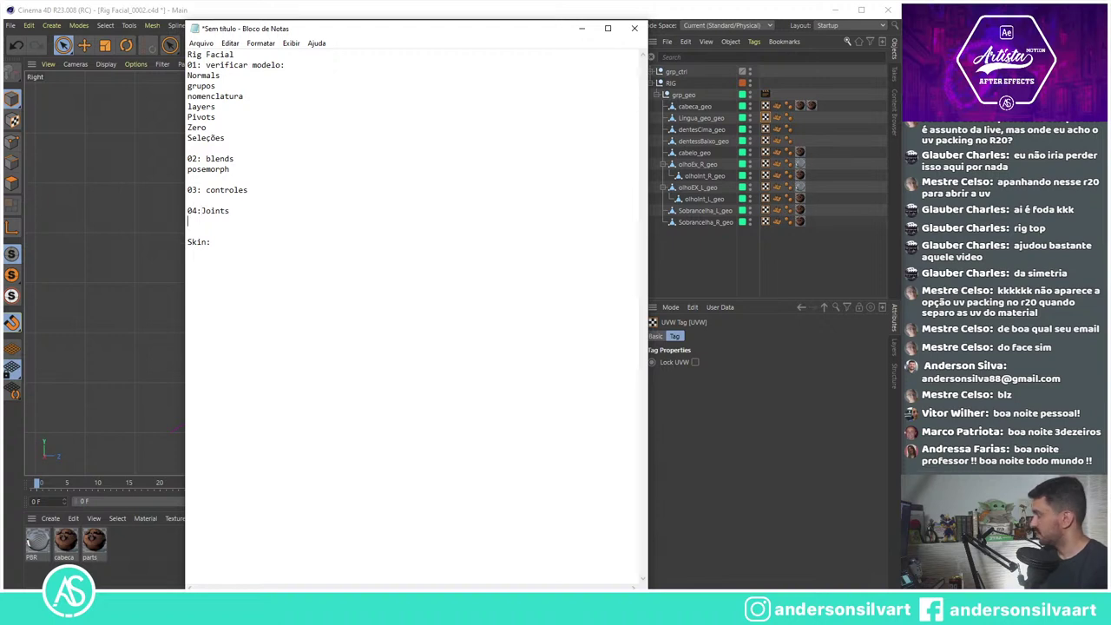
text(Cabec)
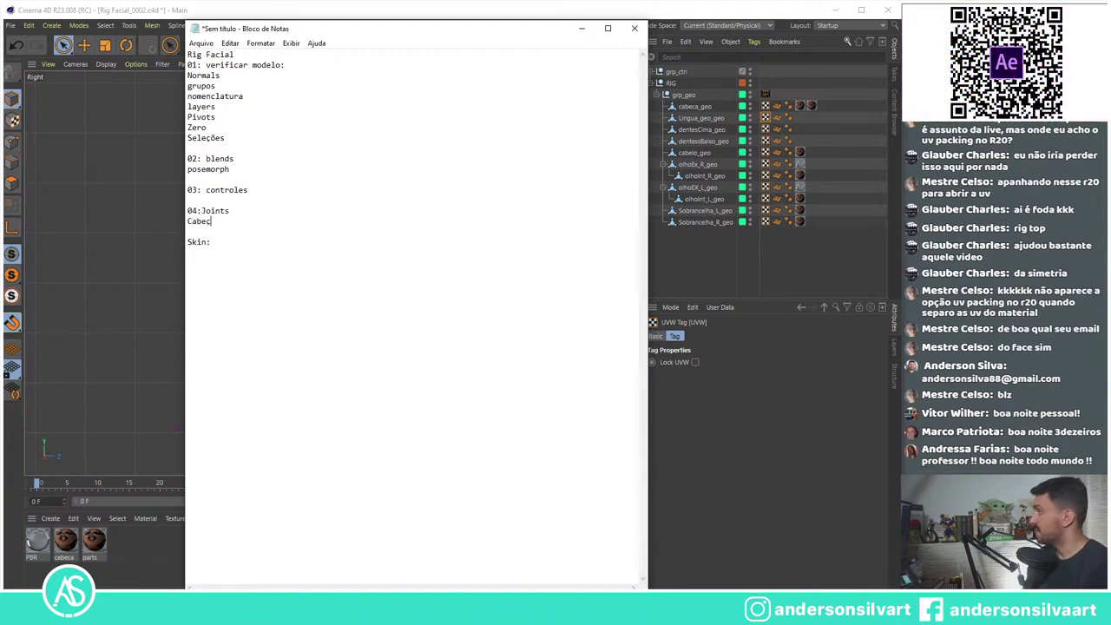
key(BackSpace)
text(ça)
key(Return)
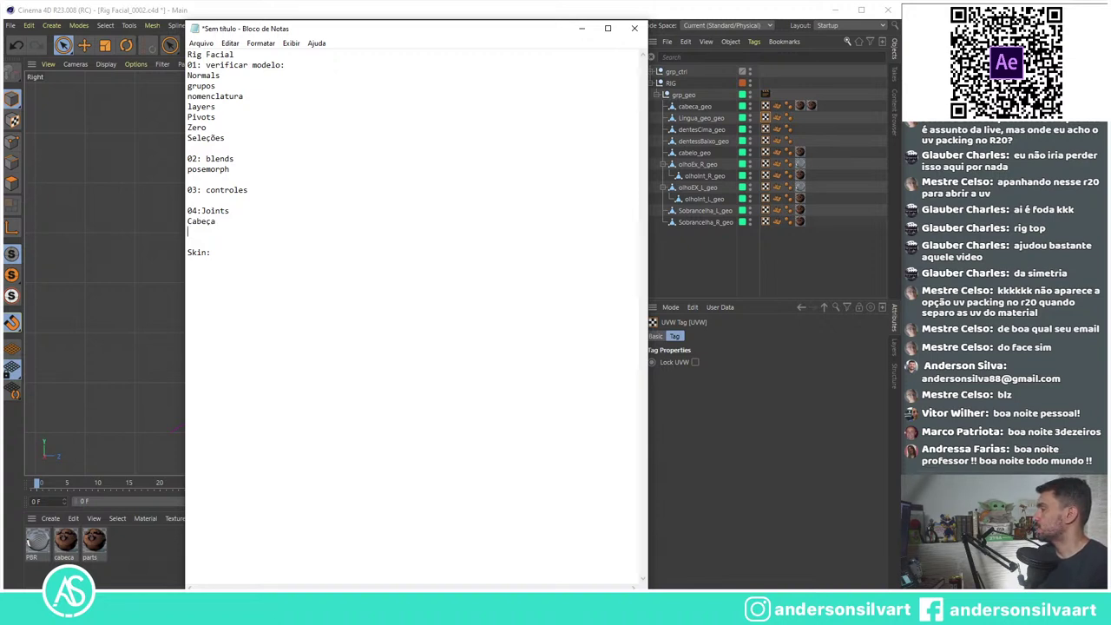
text(Ol)
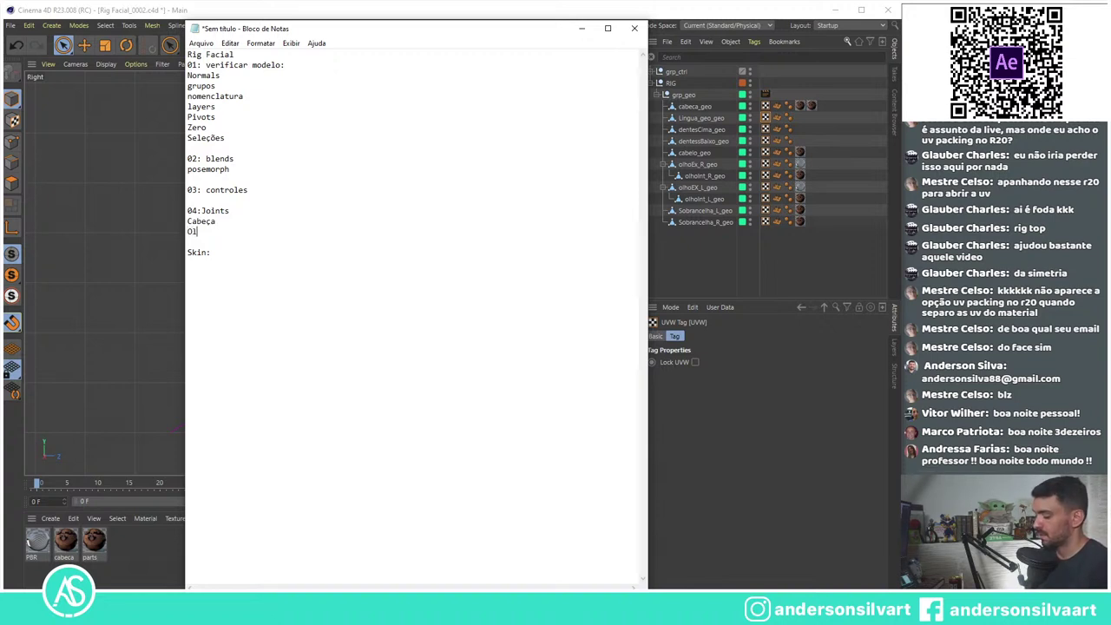
text(hos)
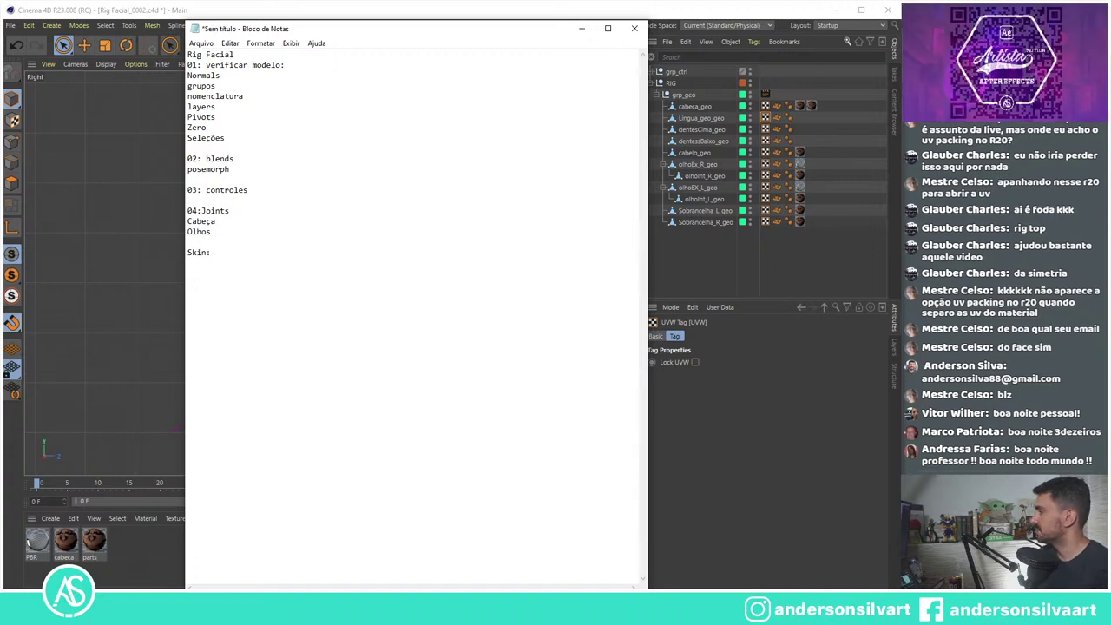
key(Return)
key(Delete)
key(Delete)
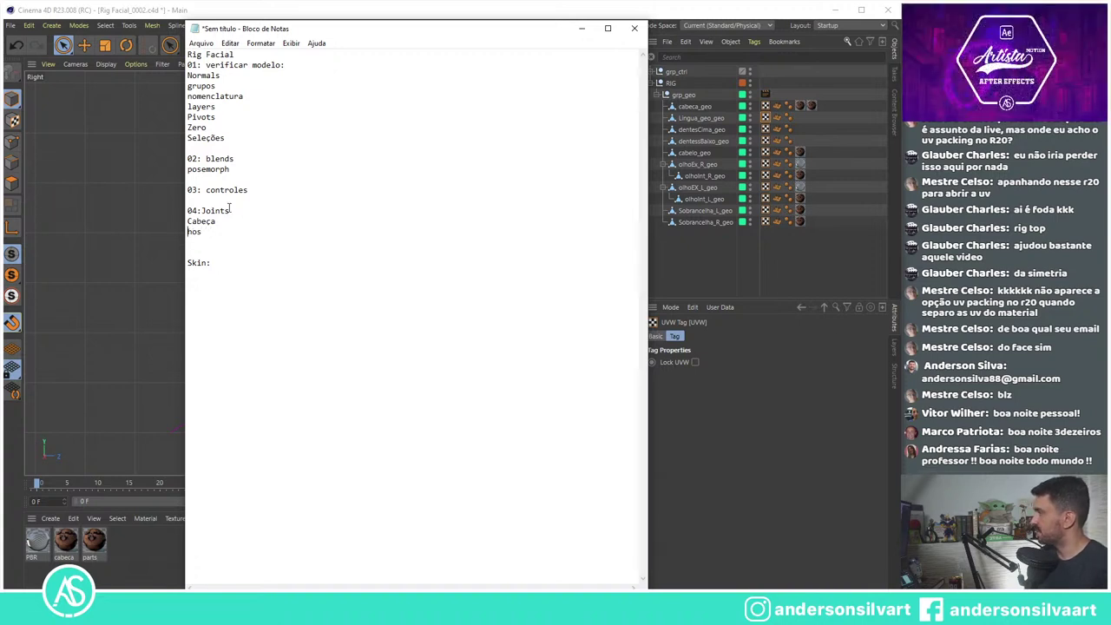
key(Delete)
key(Delete)
key(Delete)
text(Adicio)
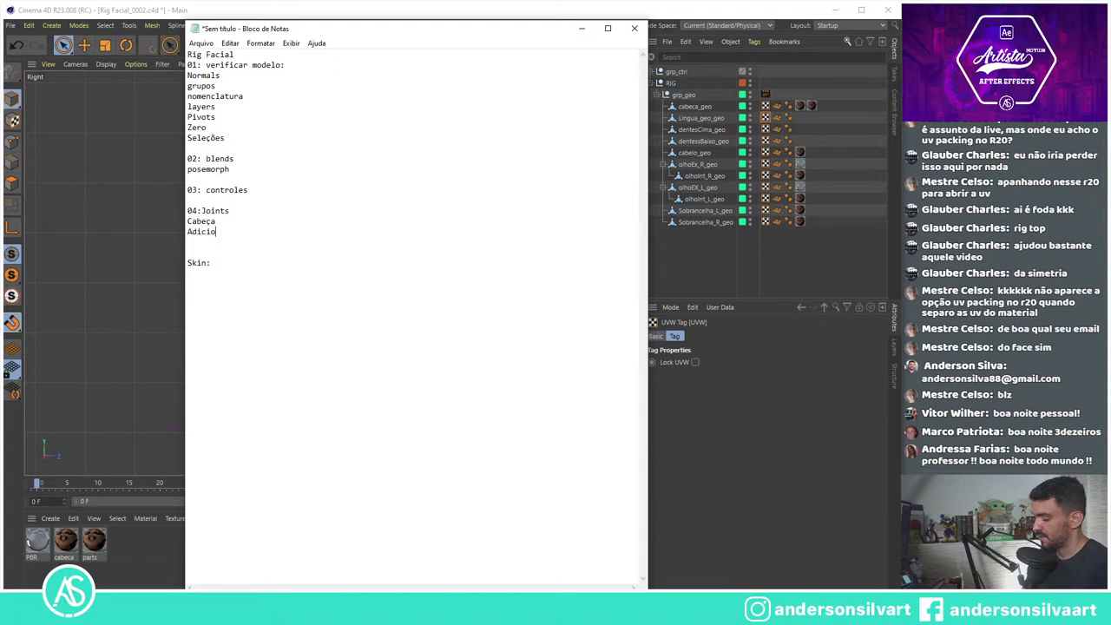
text(nais)
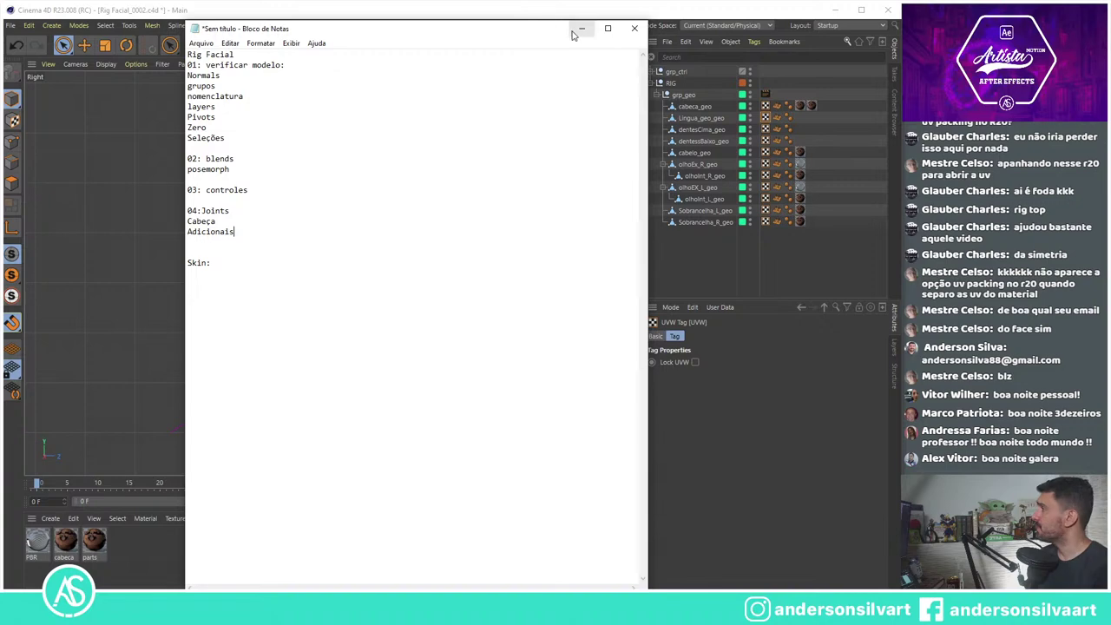
Step: Minimize the notes and show a maximized Perspective view orbited and zoomed to face the head
click(582, 33)
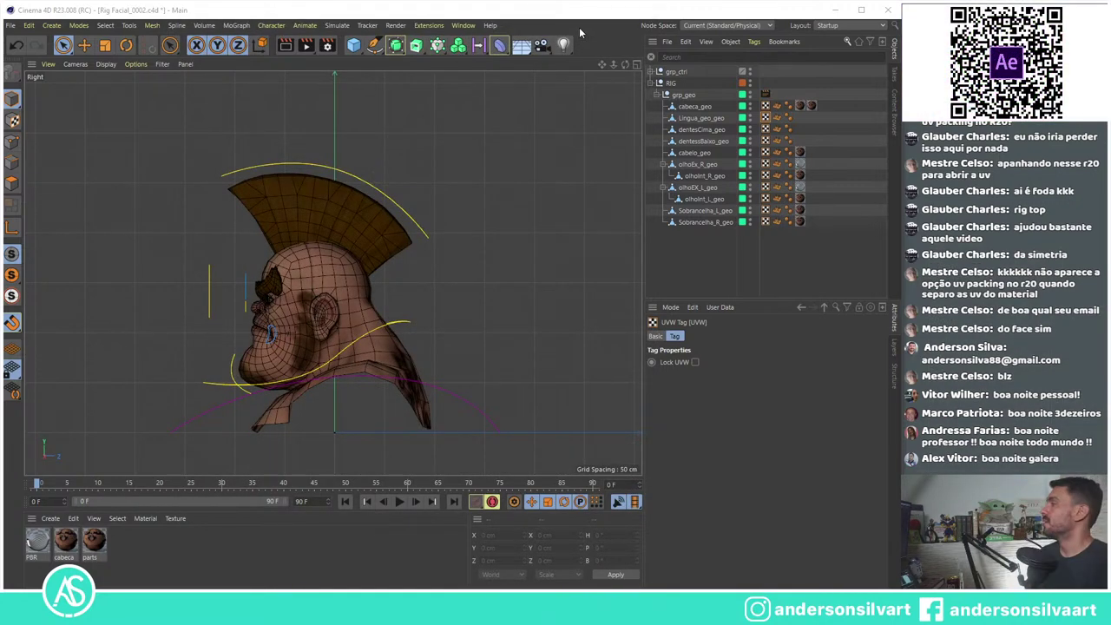
click(637, 65)
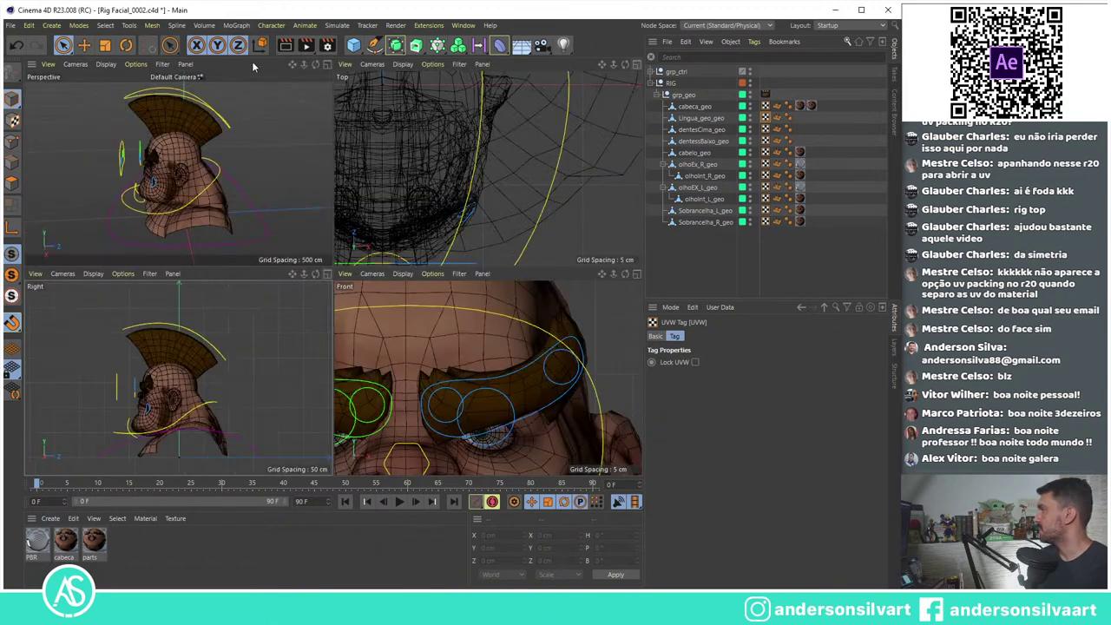
click(327, 64)
click(76, 64)
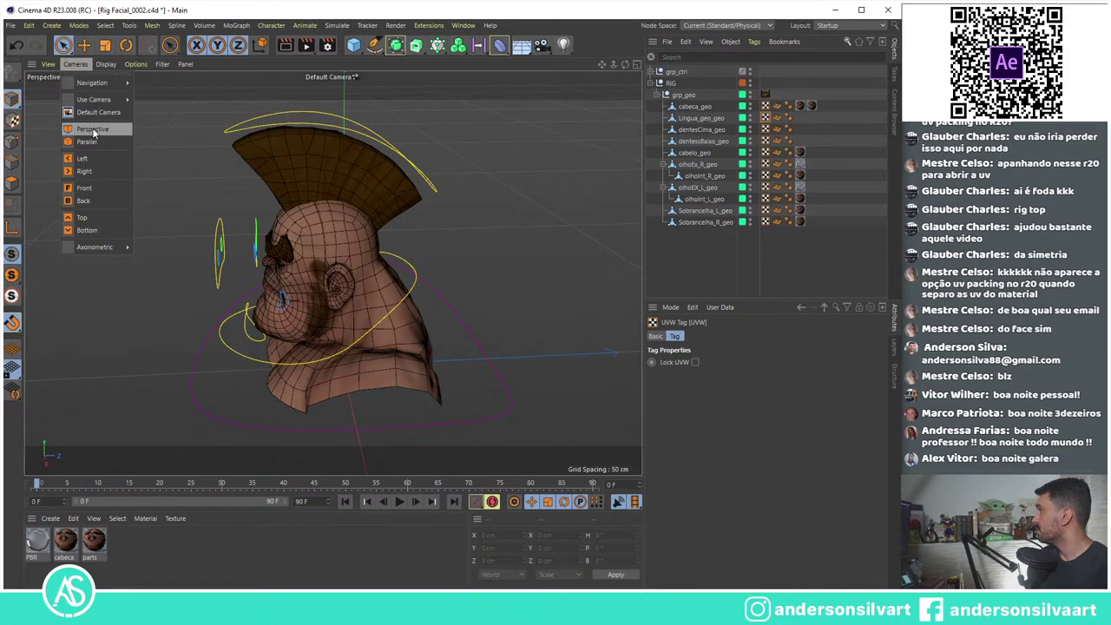
mouse_move(370, 225)
alt+mouse_down()
mouse_move(424, 271)
mouse_move(385, 265)
mouse_move(402, 198)
mouse_move(322, 253)
mouse_move(131, 236)
mouse_move(295, 205)
mouse_move(468, 199)
mouse_move(590, 159)
alt+mouse_up()
scroll(385, 266, up, 3)
scroll(385, 265, up, 3)
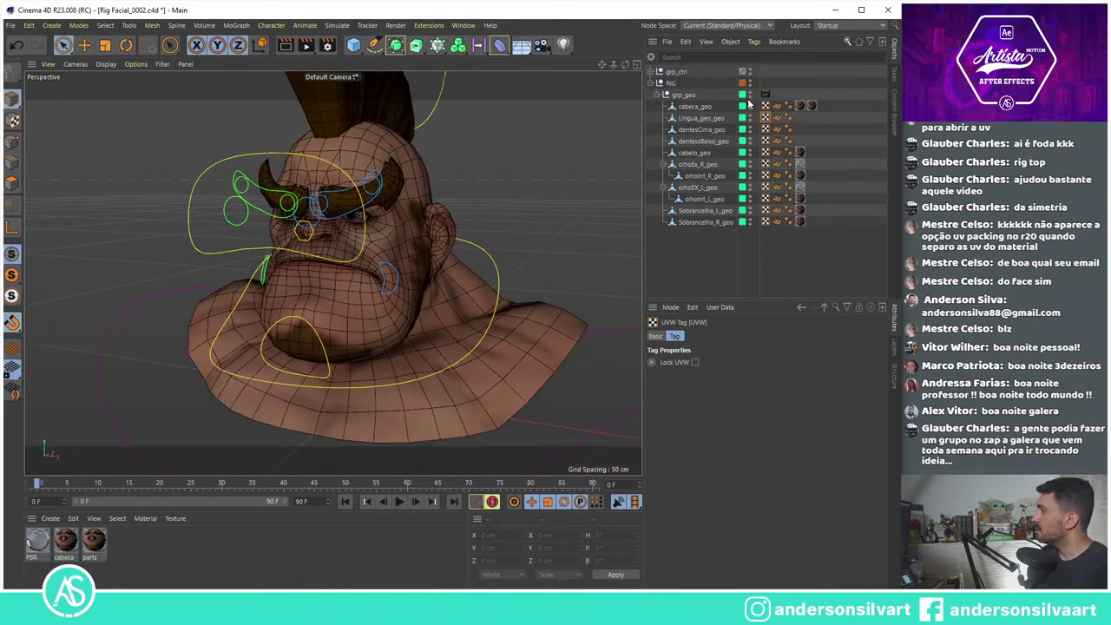
key(alt+Tab)
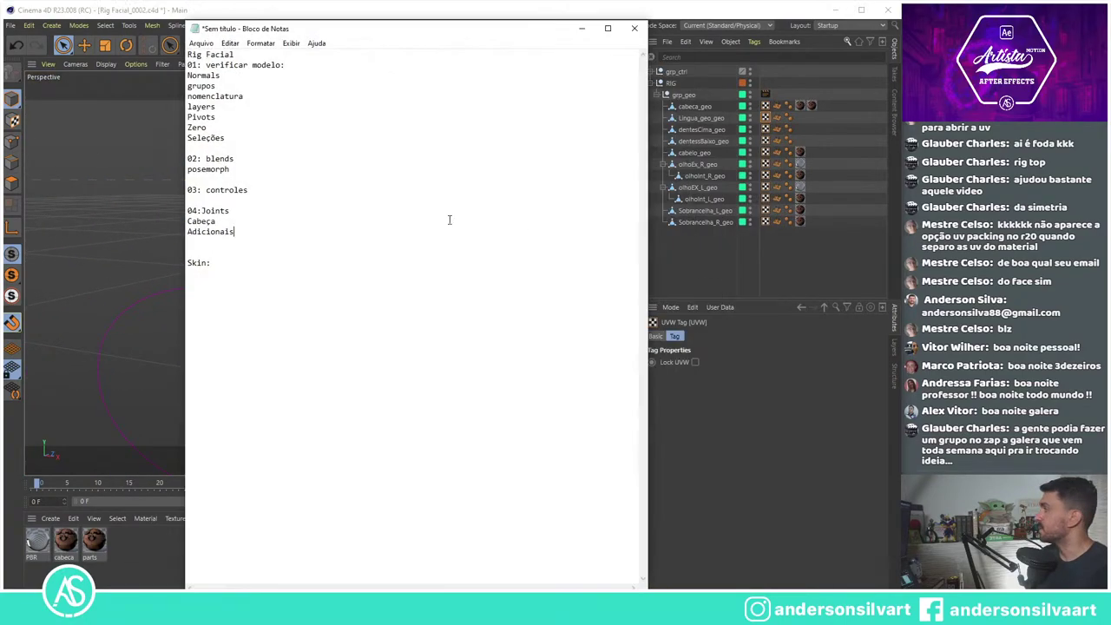
click(581, 28)
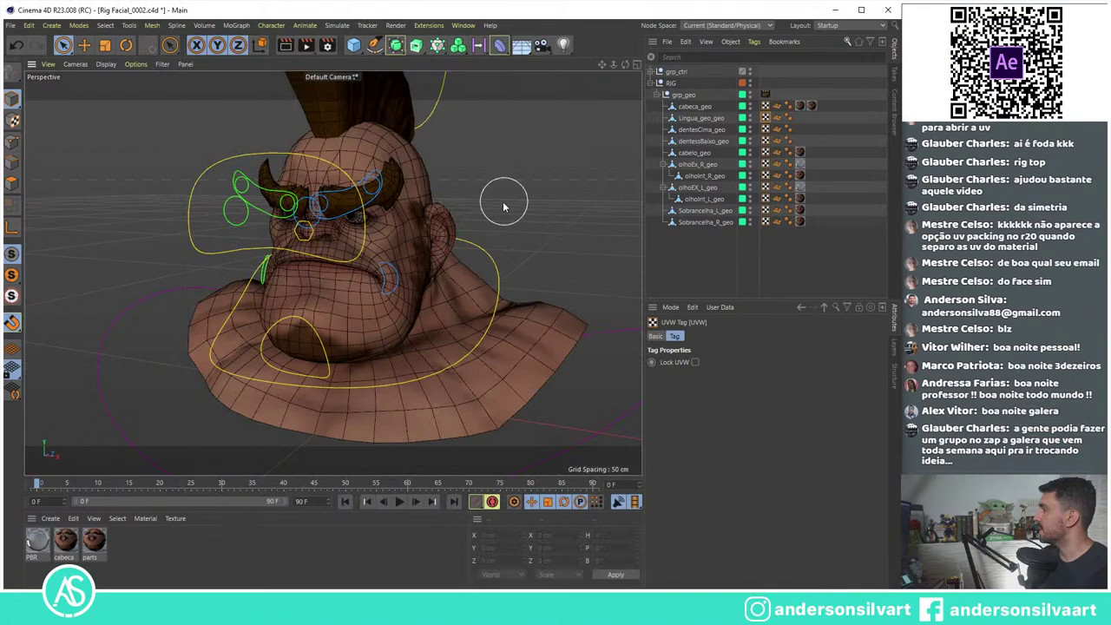
Step: Select cabeca_geo and, in Polygon mode, select four forehead polygons
click(695, 106)
alt+drag(533, 144, 235, 223)
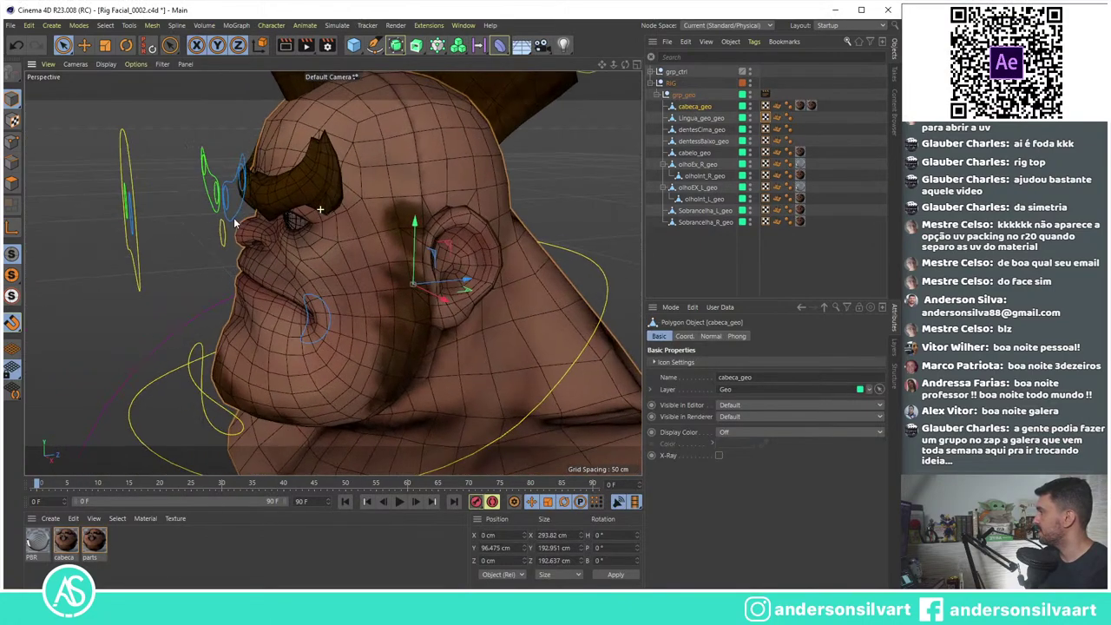
click(11, 185)
key(ctrl+a)
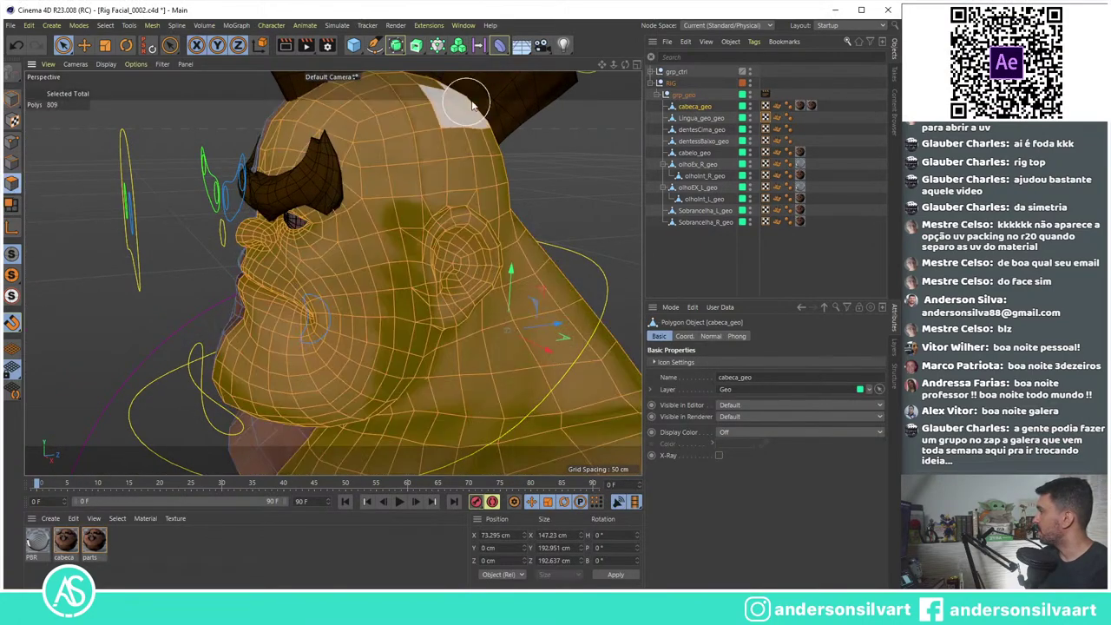
scroll(347, 165, up, 5)
mouse_move(369, 227)
mouse_down()
mouse_move(272, 180)
mouse_move(163, 64)
mouse_up()
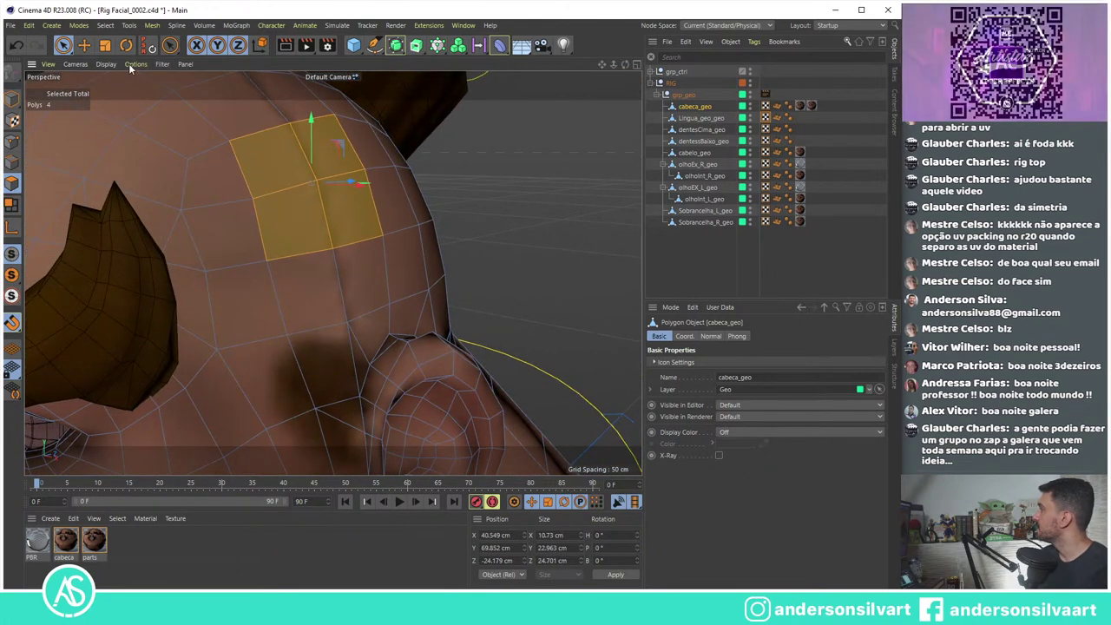
Step: Show polygon normals in the viewport and run Align Normals on the forehead selection
click(128, 63)
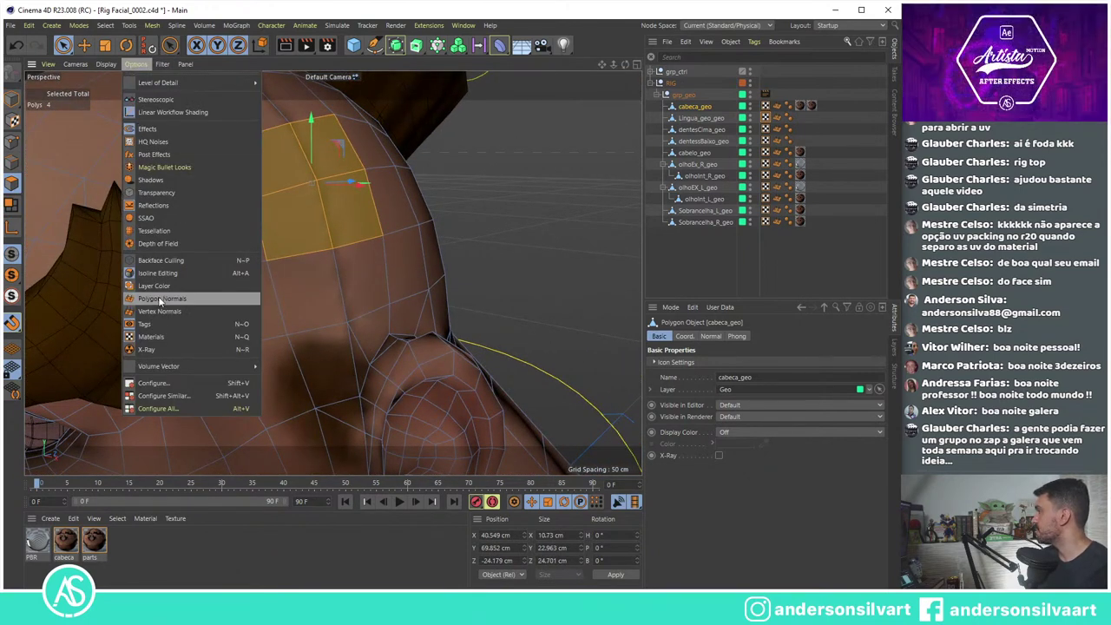
click(168, 301)
mouse_move(166, 292)
alt+mouse_down()
mouse_move(295, 177)
mouse_move(276, 182)
mouse_move(266, 159)
mouse_move(150, 78)
alt+mouse_up()
click(132, 66)
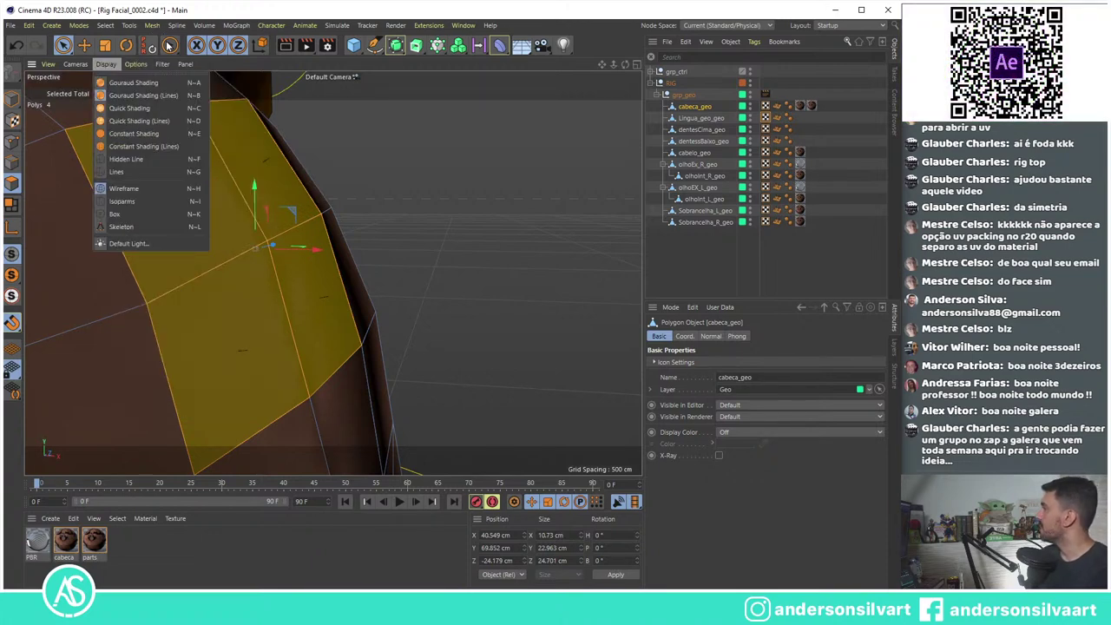
click(156, 27)
click(154, 29)
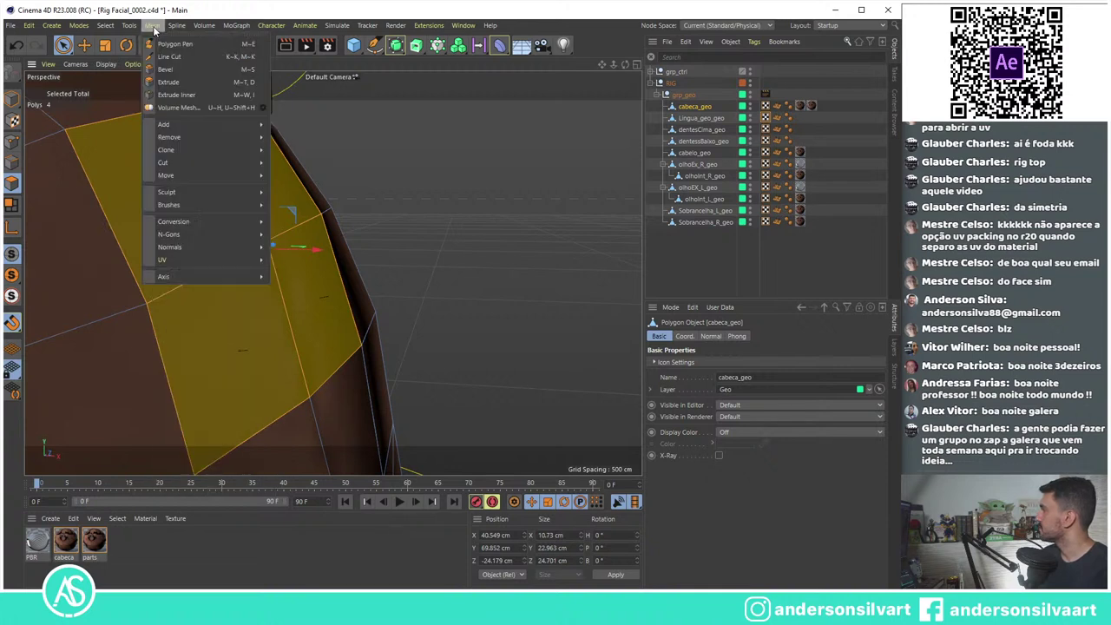
mouse_move(170, 247)
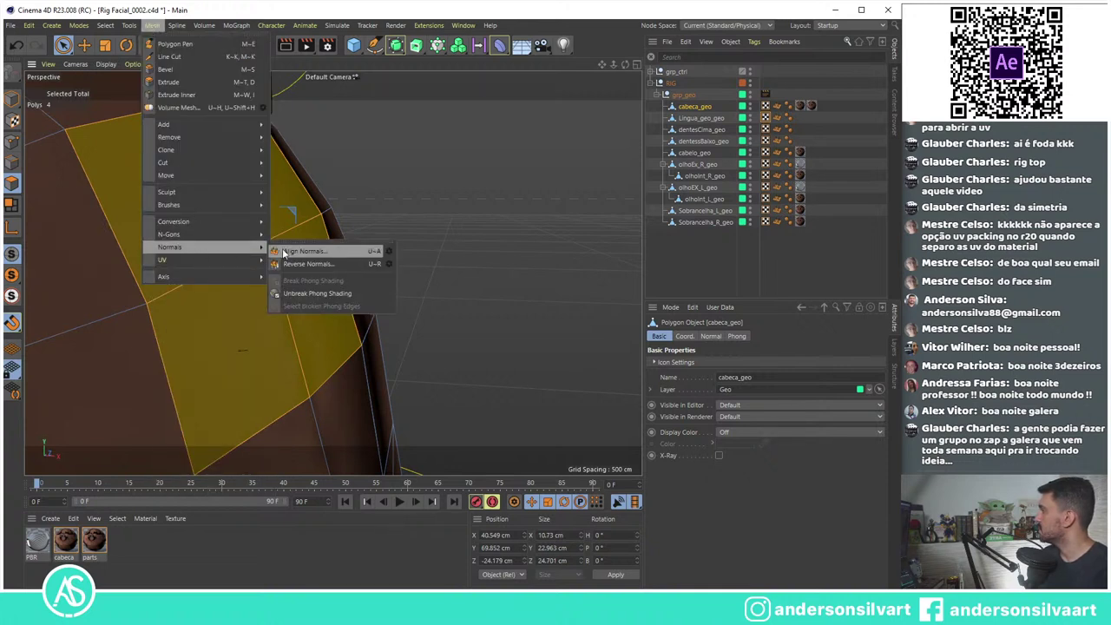
click(460, 209)
shift+click(278, 299)
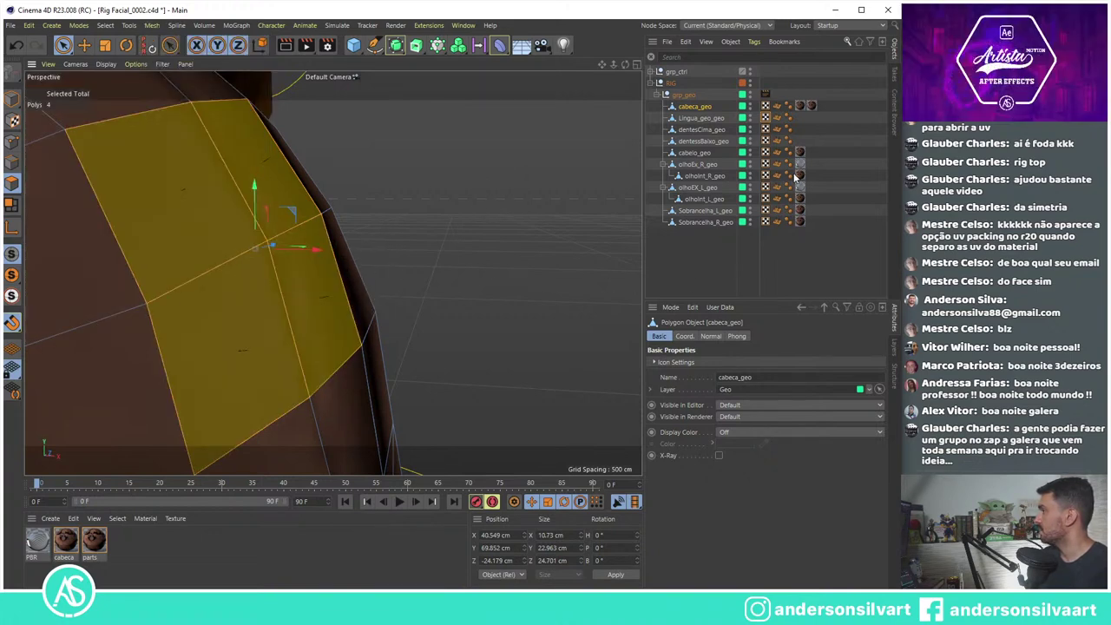
Step: Select the head's 'parts' material tag to bring up its settings
click(801, 105)
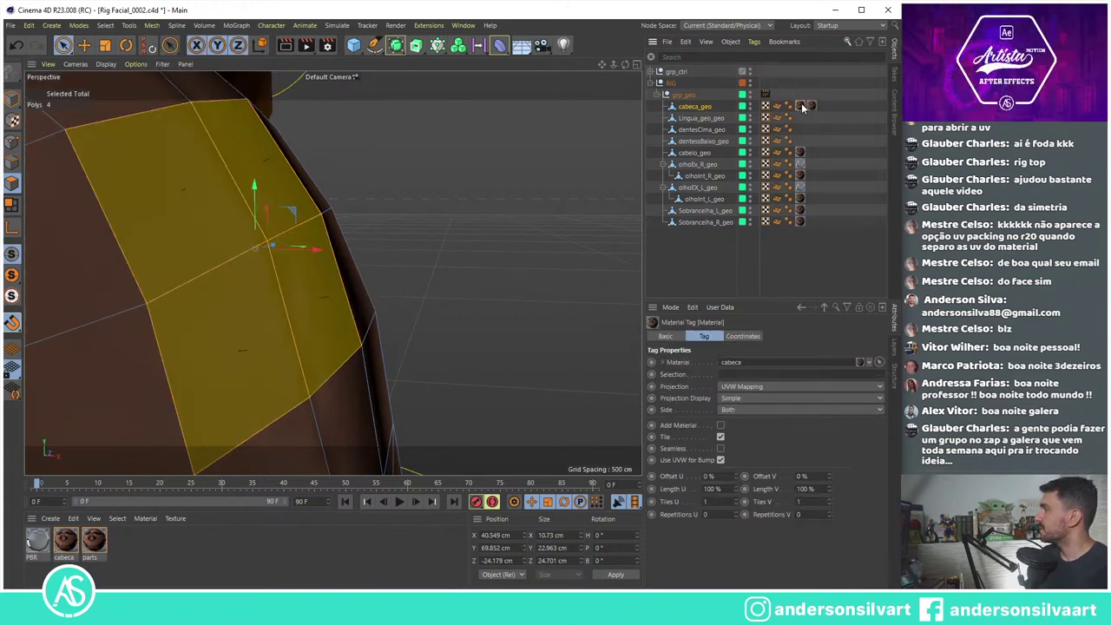
key(h)
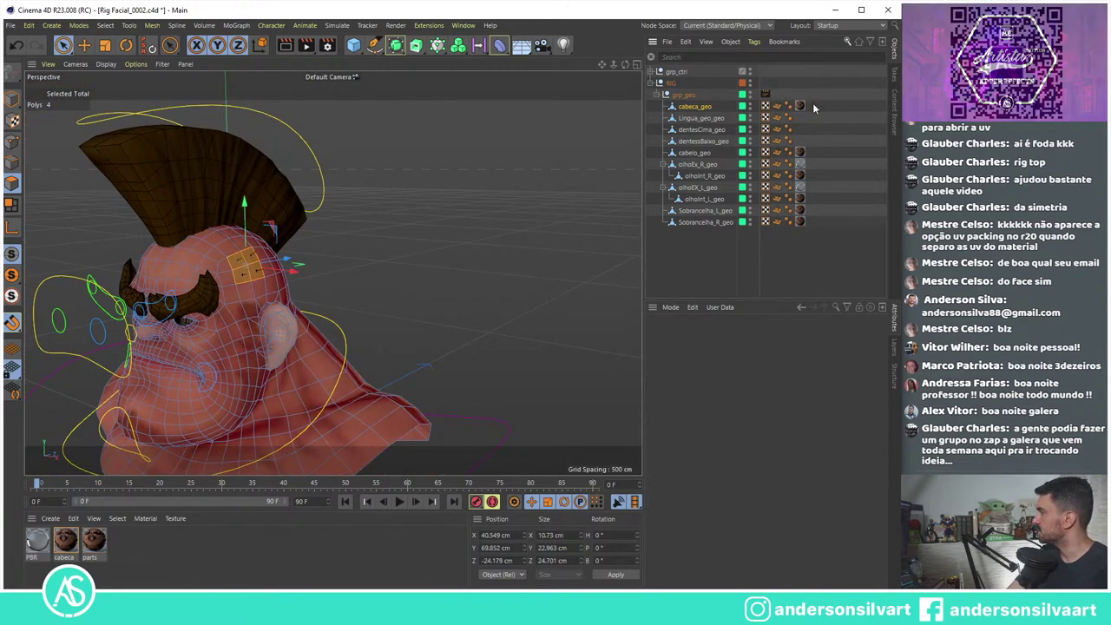
click(801, 106)
ctrl+click(802, 107)
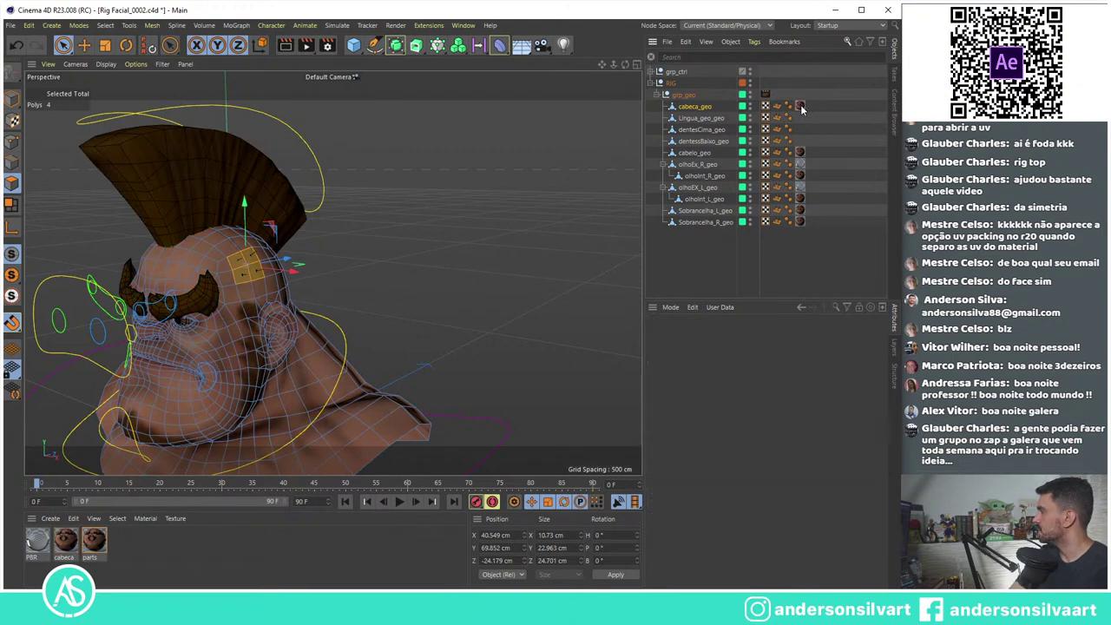
click(801, 107)
key(s)
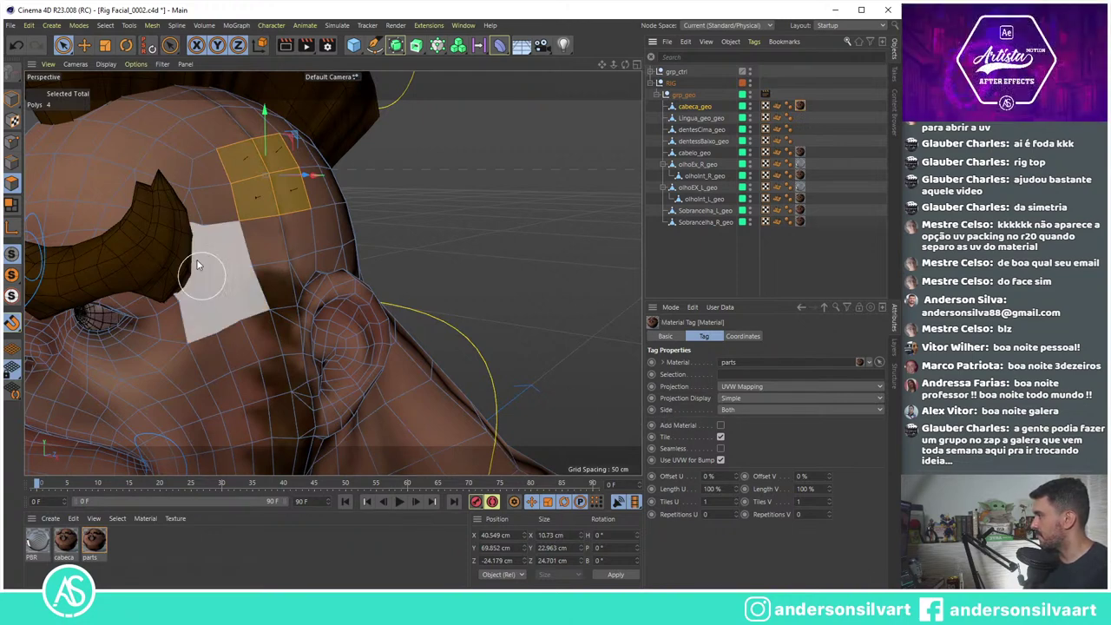
Step: Set the material tag's Side to Front and select the white flipped polygon
click(734, 410)
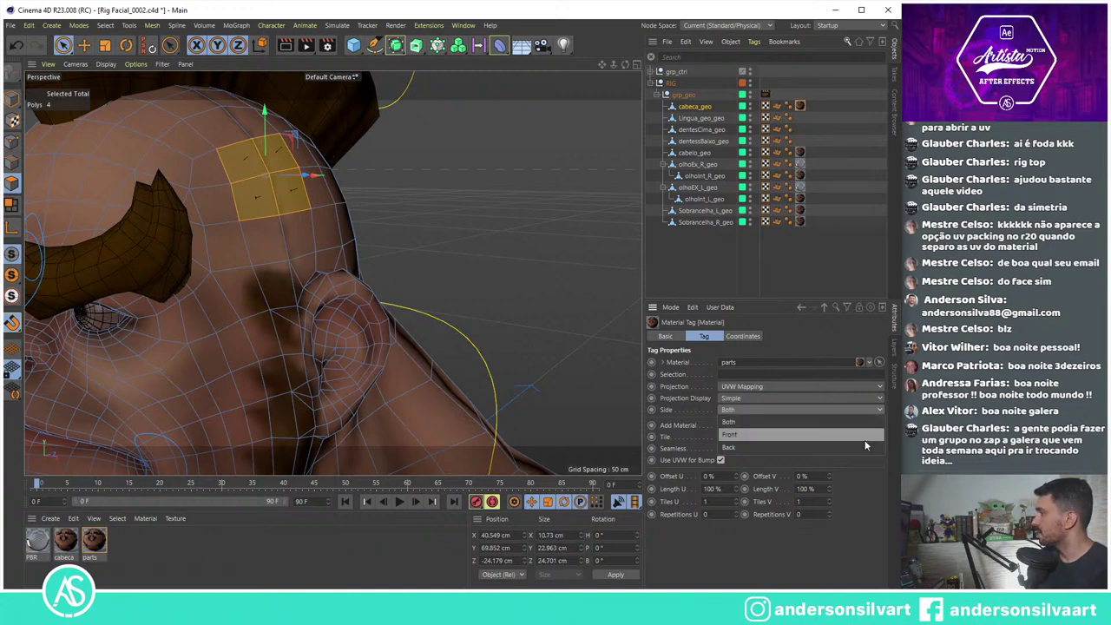
click(774, 439)
scroll(266, 181, up, 5)
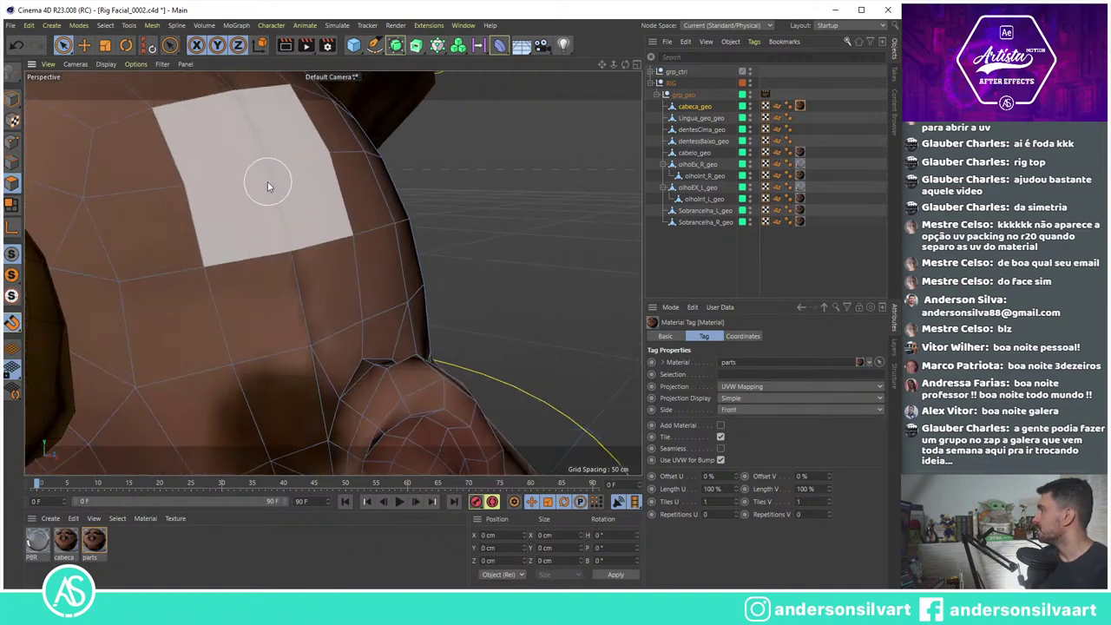
click(232, 218)
scroll(226, 260, up, 8)
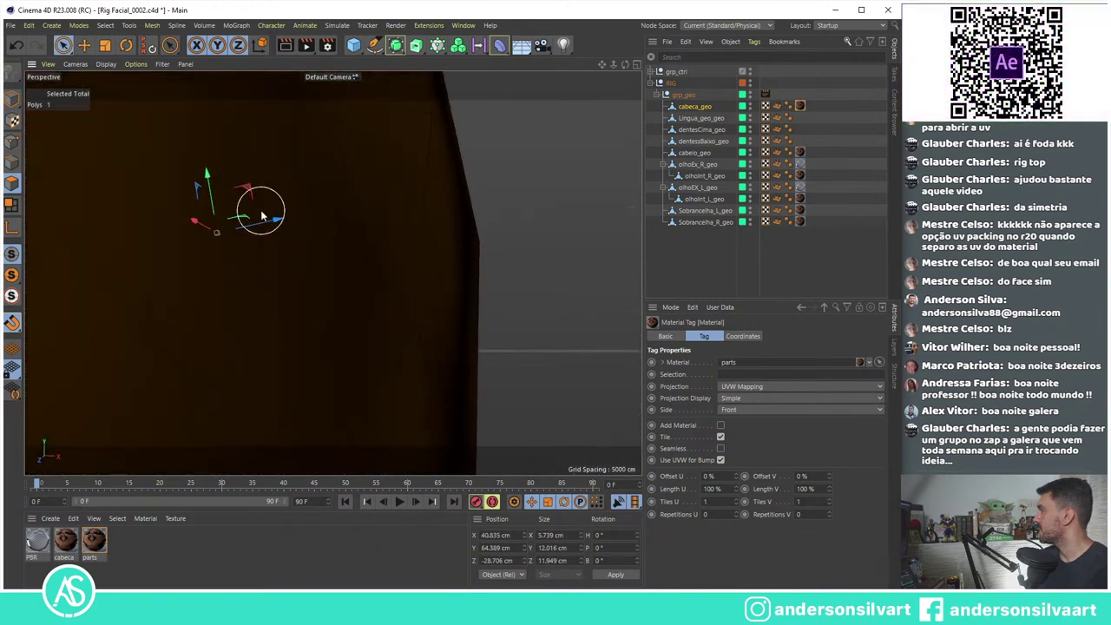
Step: Tear off the Mesh > Normals commands as a floating palette
scroll(391, 181, down, 5)
alt+drag(392, 180, 362, 212)
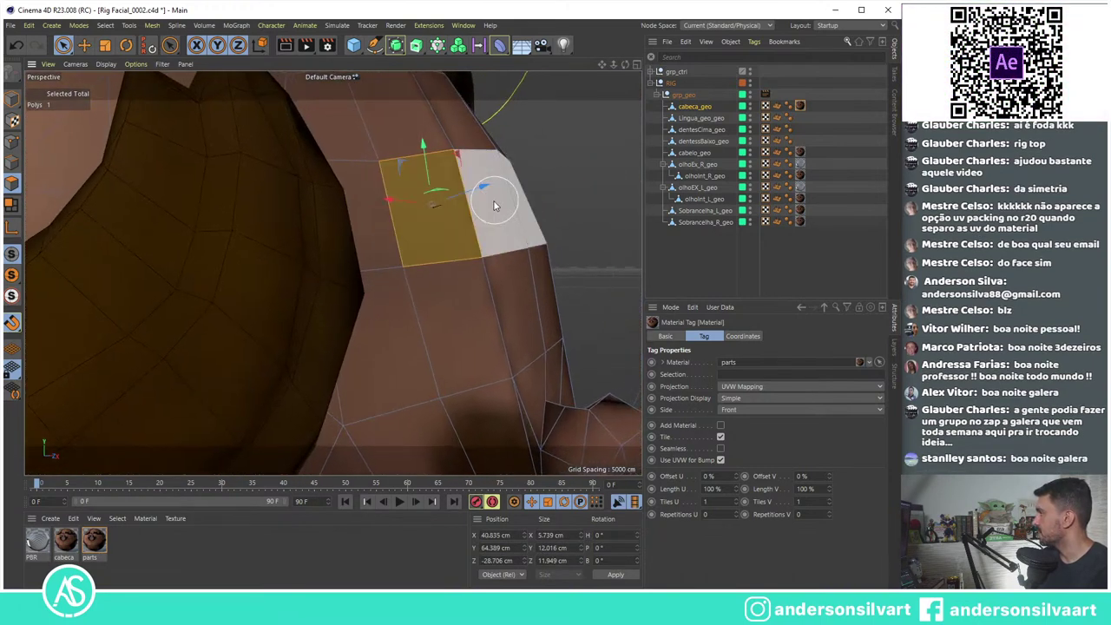
click(152, 25)
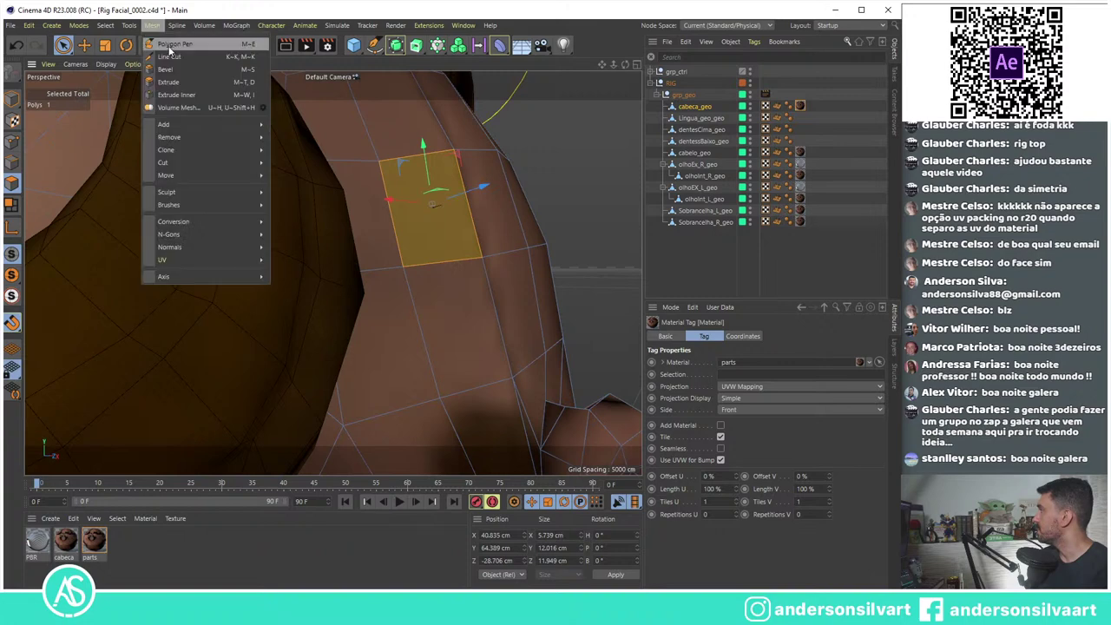
mouse_move(170, 247)
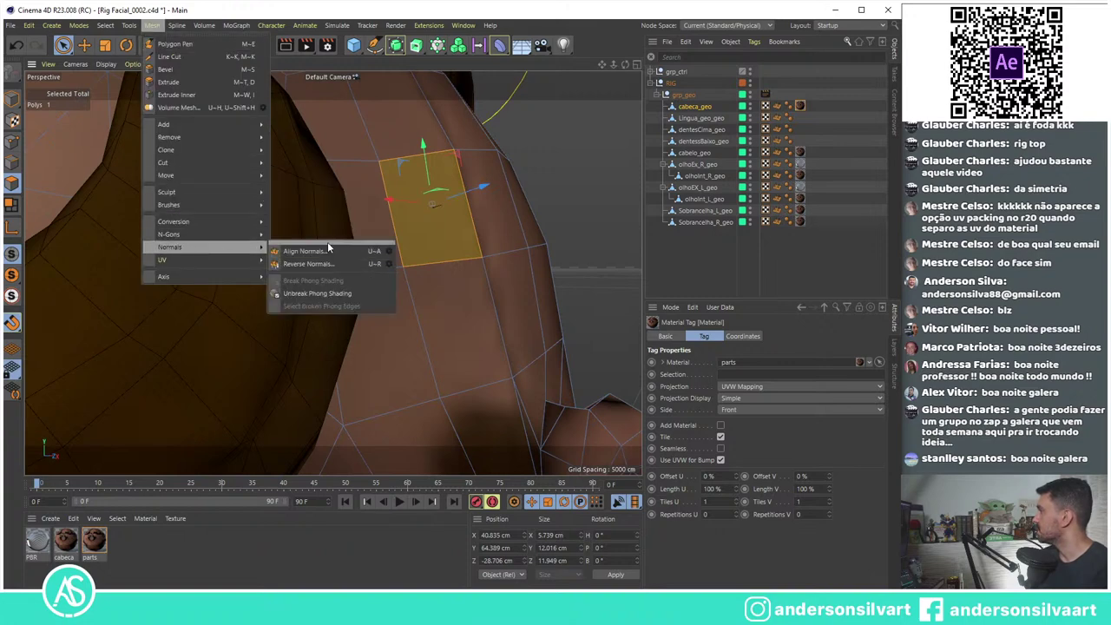
click(308, 242)
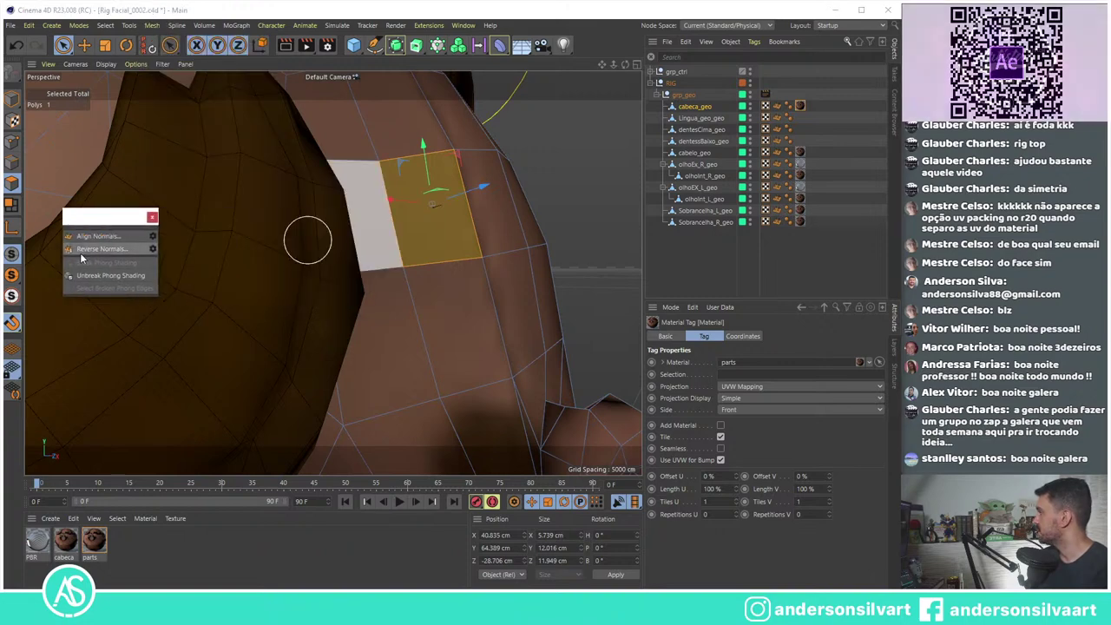
Step: Select the single flipped polygon on the head, reverse its normal, then select all polygons
click(586, 191)
alt+drag(586, 191, 508, 223)
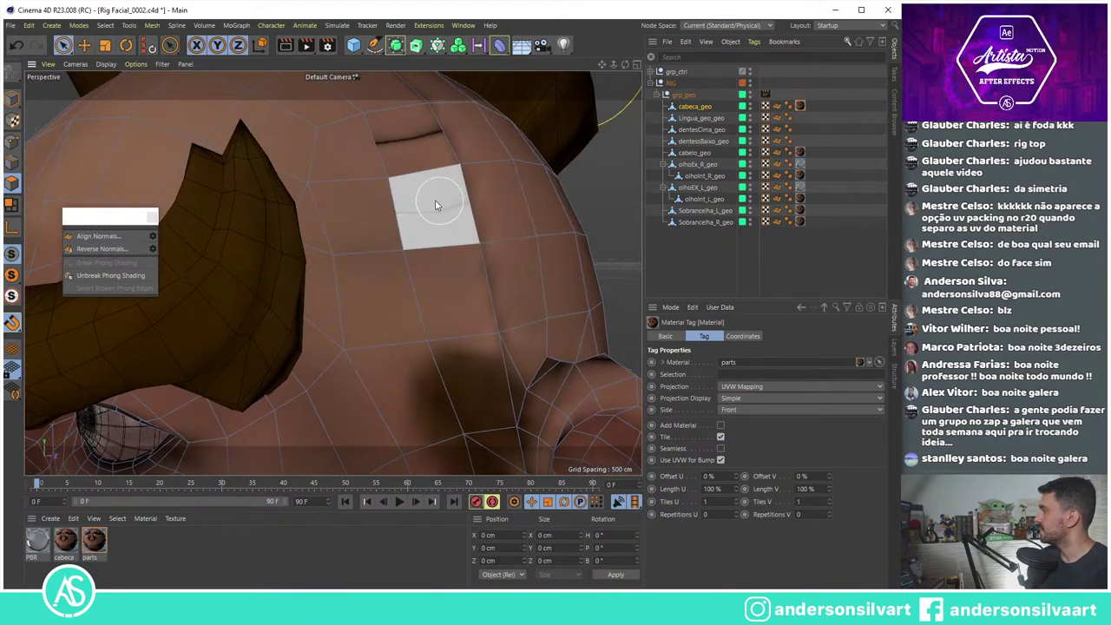
drag(466, 192, 471, 172)
scroll(472, 172, up, 3)
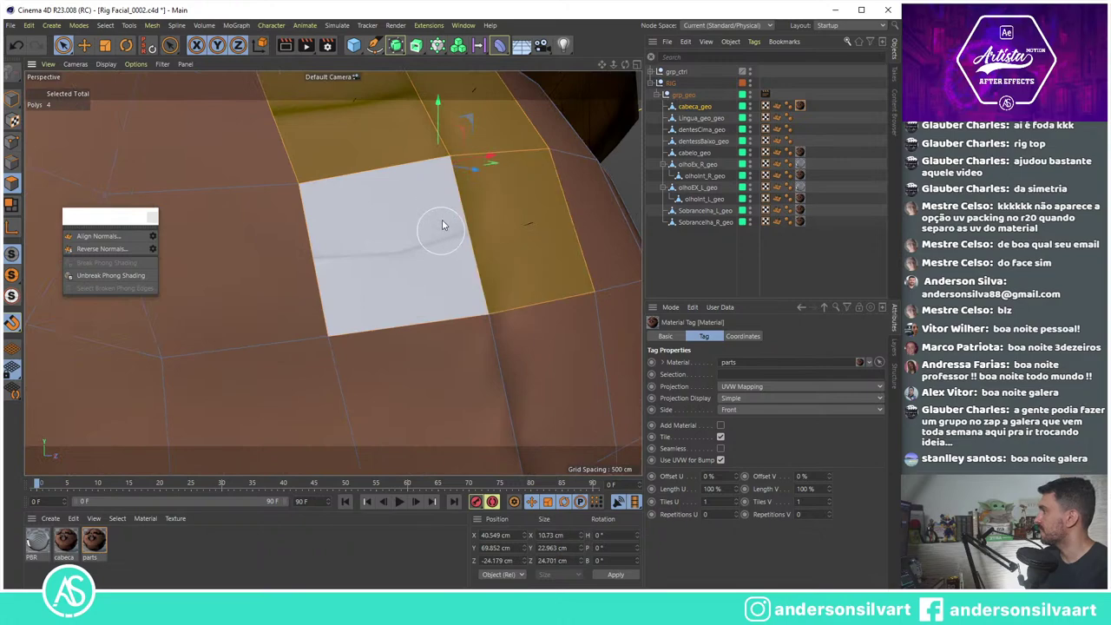
mouse_move(441, 229)
alt+mouse_down()
mouse_move(375, 116)
mouse_move(525, 235)
alt+mouse_up()
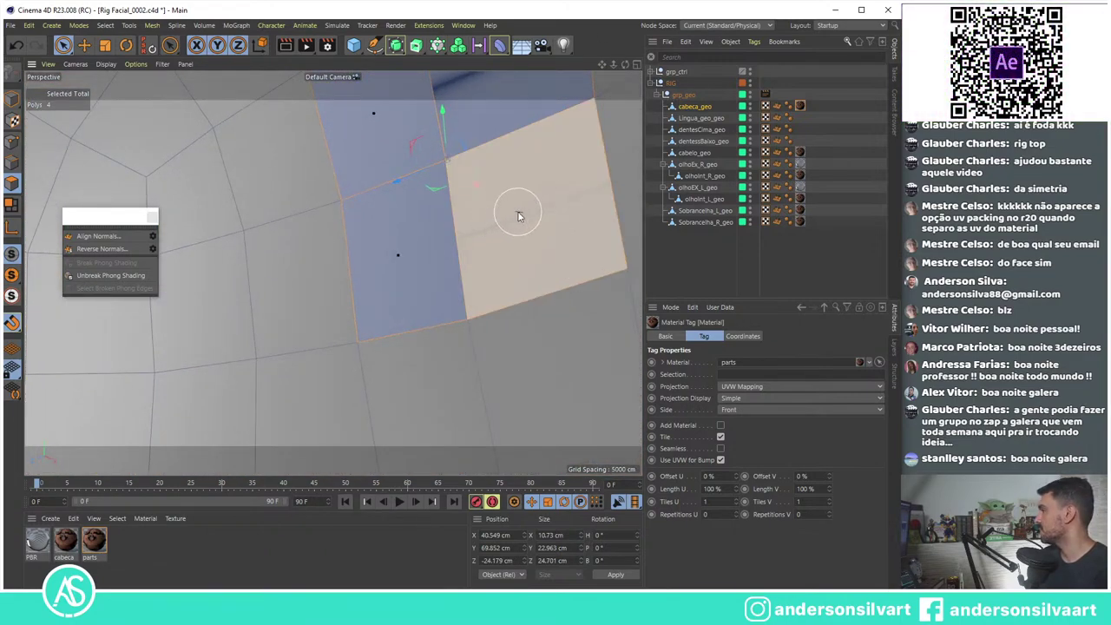
scroll(524, 235, down, 3)
scroll(521, 226, down, 3)
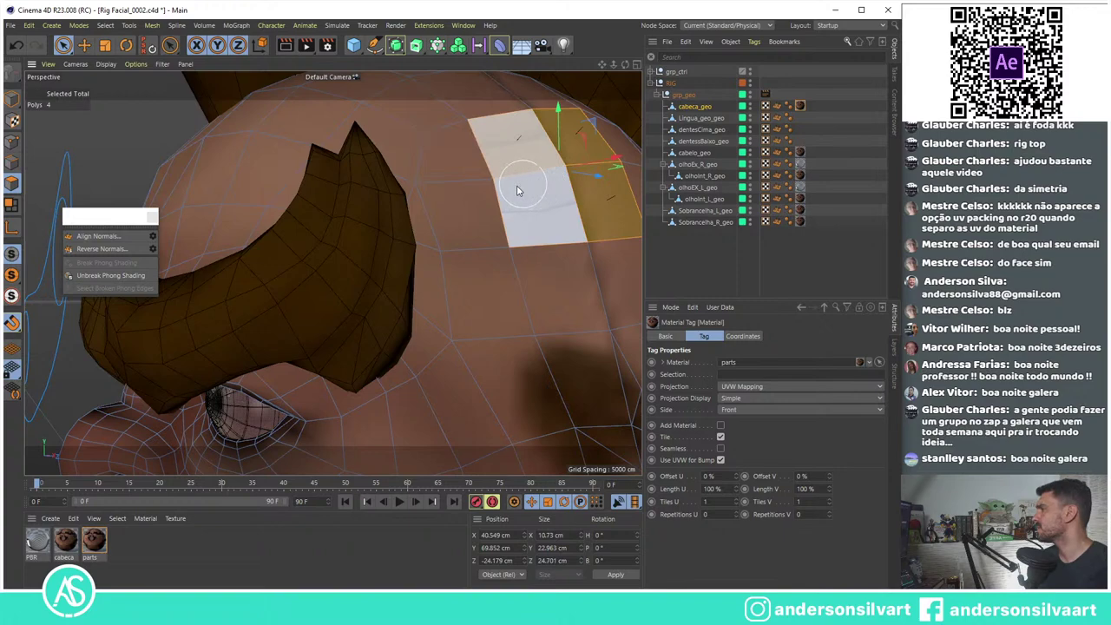
mouse_move(515, 186)
alt+mouse_down()
mouse_move(368, 278)
mouse_move(420, 292)
mouse_move(397, 245)
mouse_move(378, 248)
mouse_move(529, 223)
alt+mouse_up()
click(387, 287)
click(97, 250)
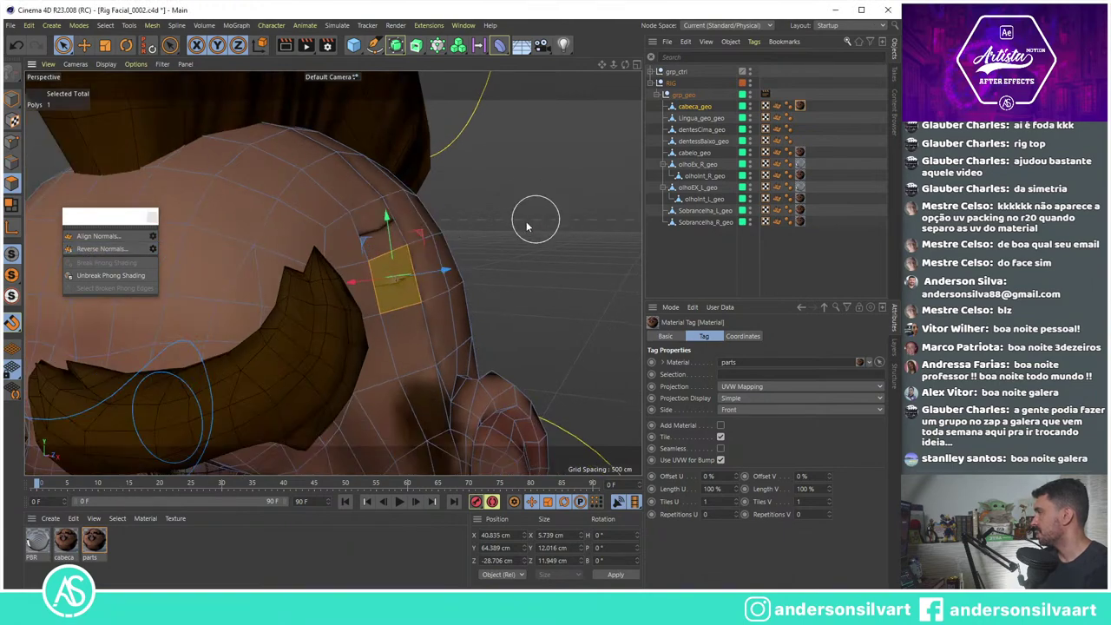
key(ctrl+a)
mouse_move(237, 210)
alt+mouse_down()
mouse_move(386, 258)
mouse_move(346, 265)
mouse_move(400, 247)
alt+mouse_up()
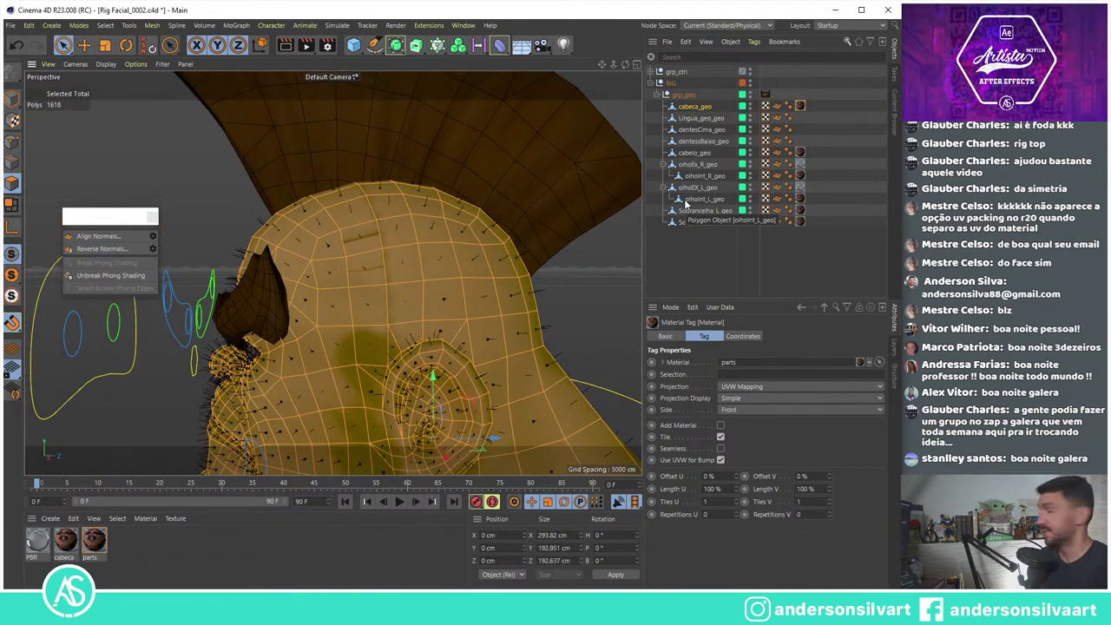
Step: Orbit around the whole head to confirm the normals, then switch to the checklist notes
mouse_move(359, 251)
alt+mouse_down()
mouse_move(392, 346)
mouse_move(538, 334)
alt+mouse_up()
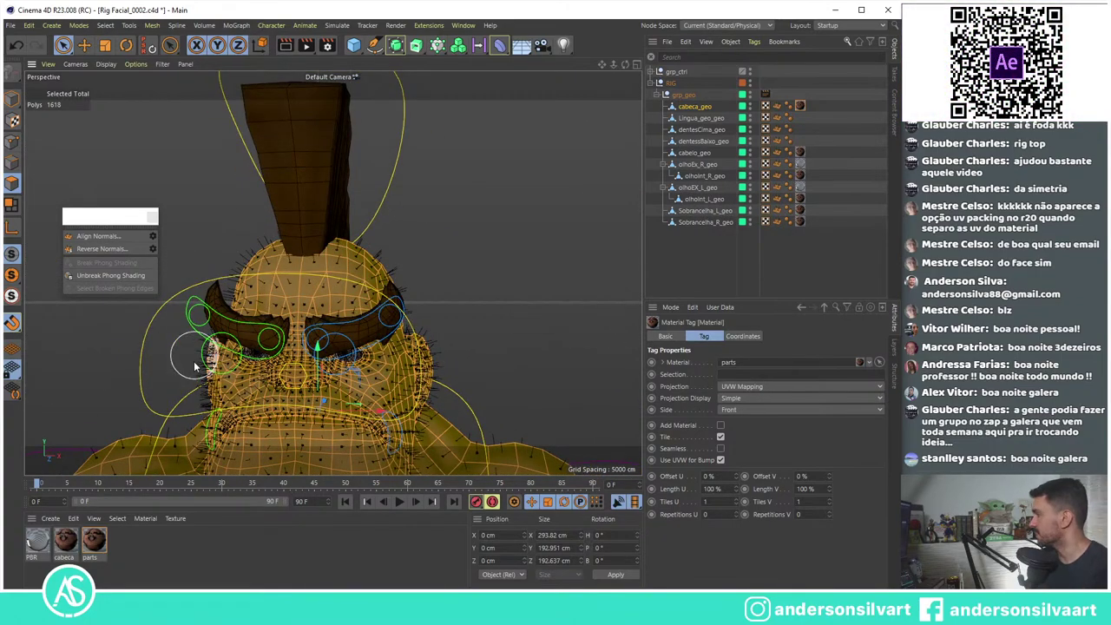
mouse_move(193, 361)
alt+mouse_down()
mouse_move(323, 148)
mouse_move(469, 177)
mouse_move(339, 272)
alt+mouse_up()
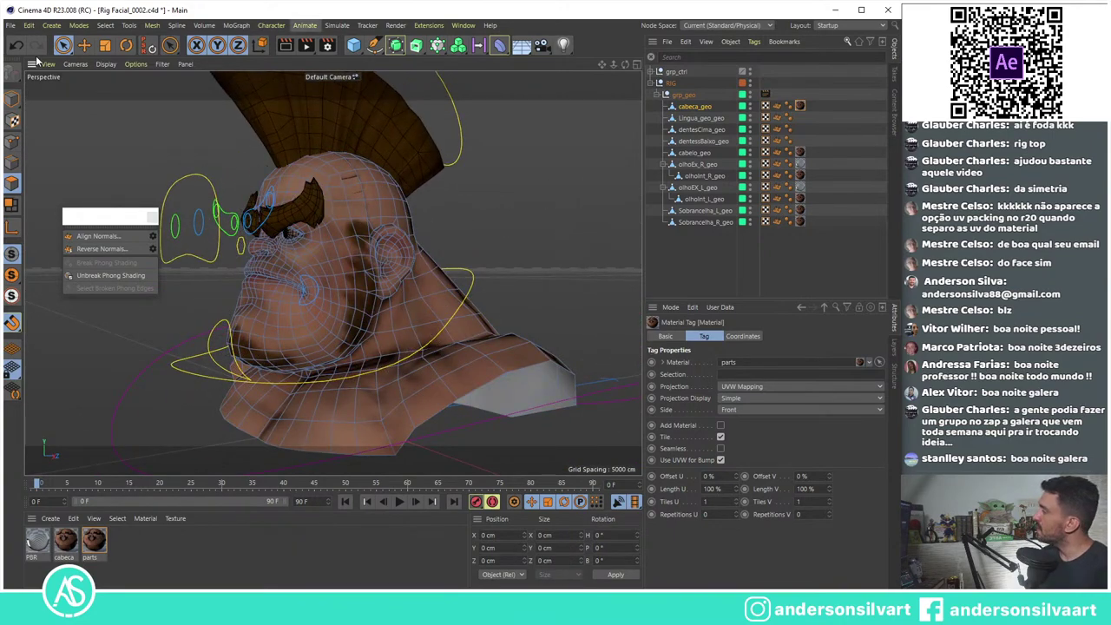
key(alt+Tab)
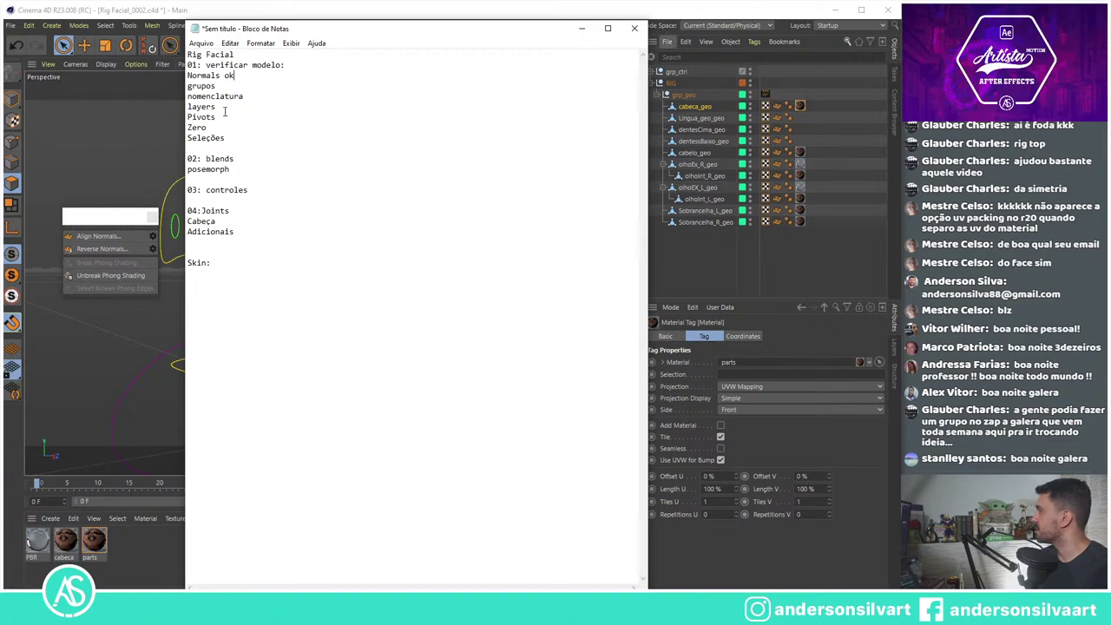
Step: Back in Cinema 4D, nest grp_ctrl under the RIG group alongside grp_geo
click(726, 15)
click(680, 95)
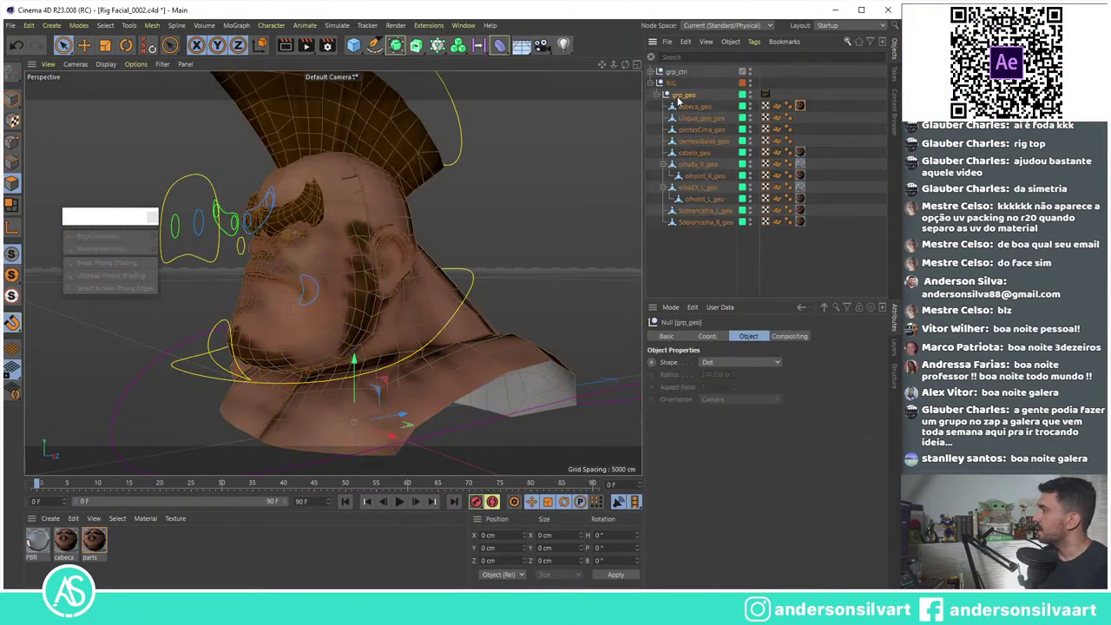
drag(673, 76, 682, 92)
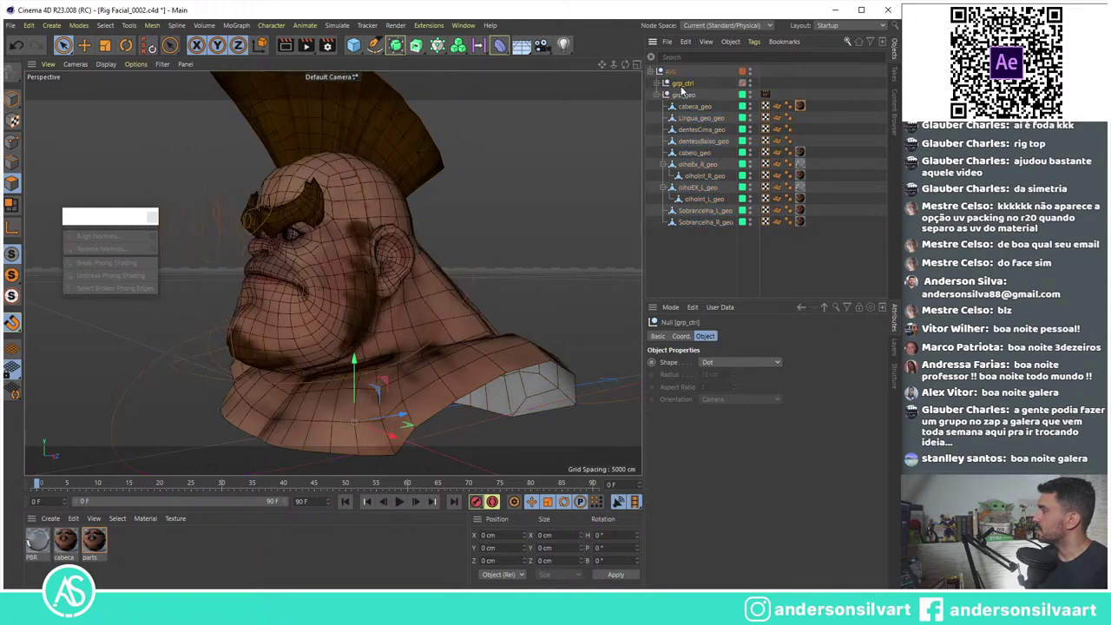
click(699, 255)
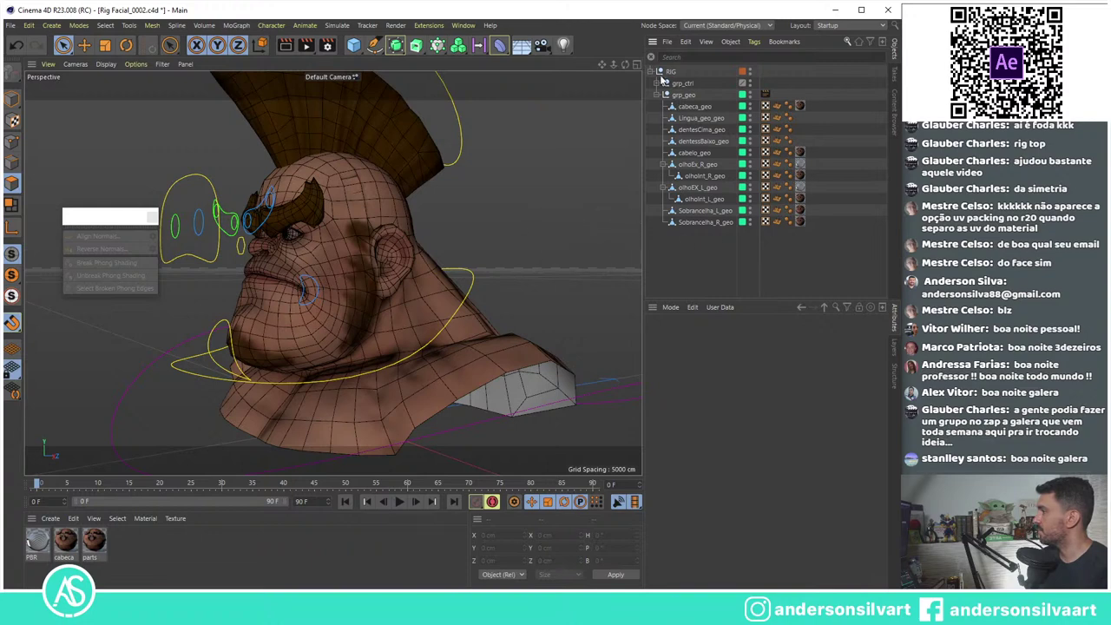
drag(353, 44, 407, 70)
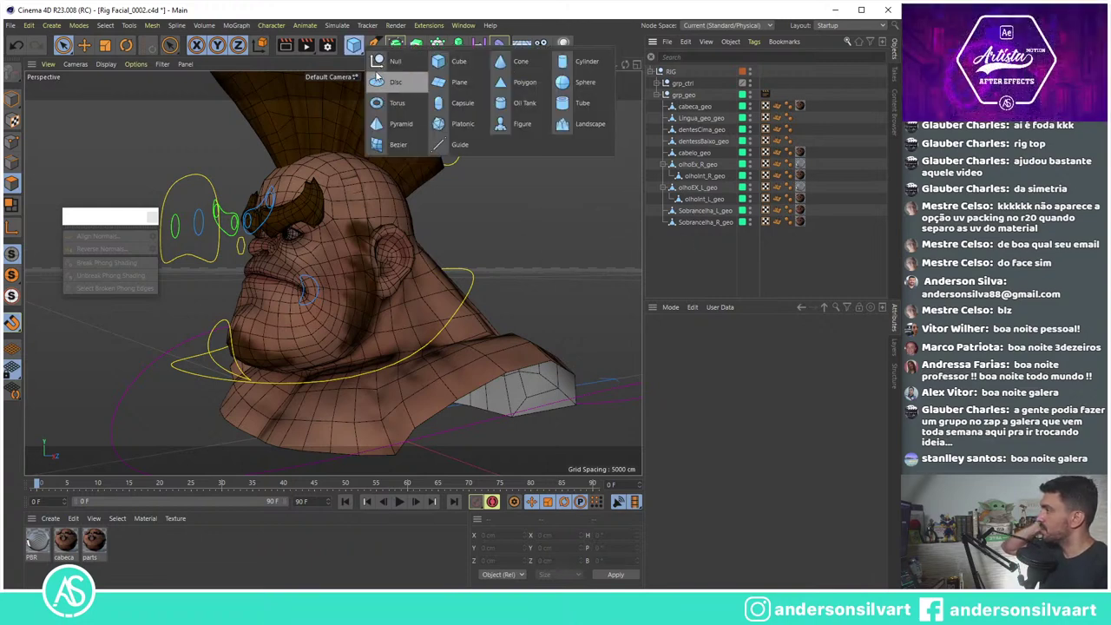
Step: Add a Null object and solo it in the viewport
click(395, 61)
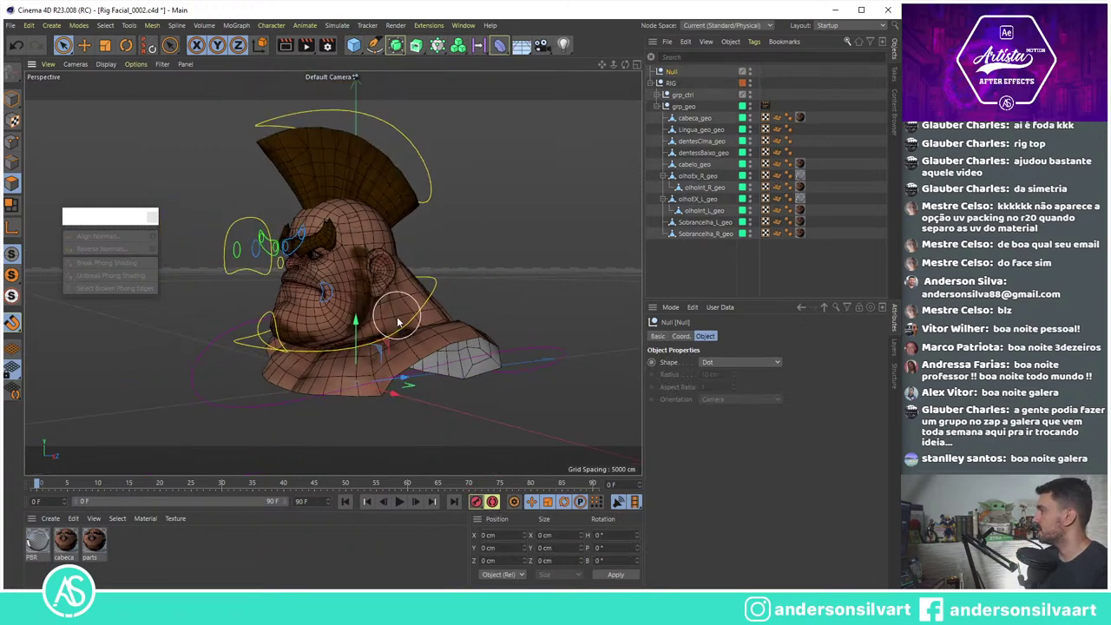
alt+drag(486, 260, 405, 345)
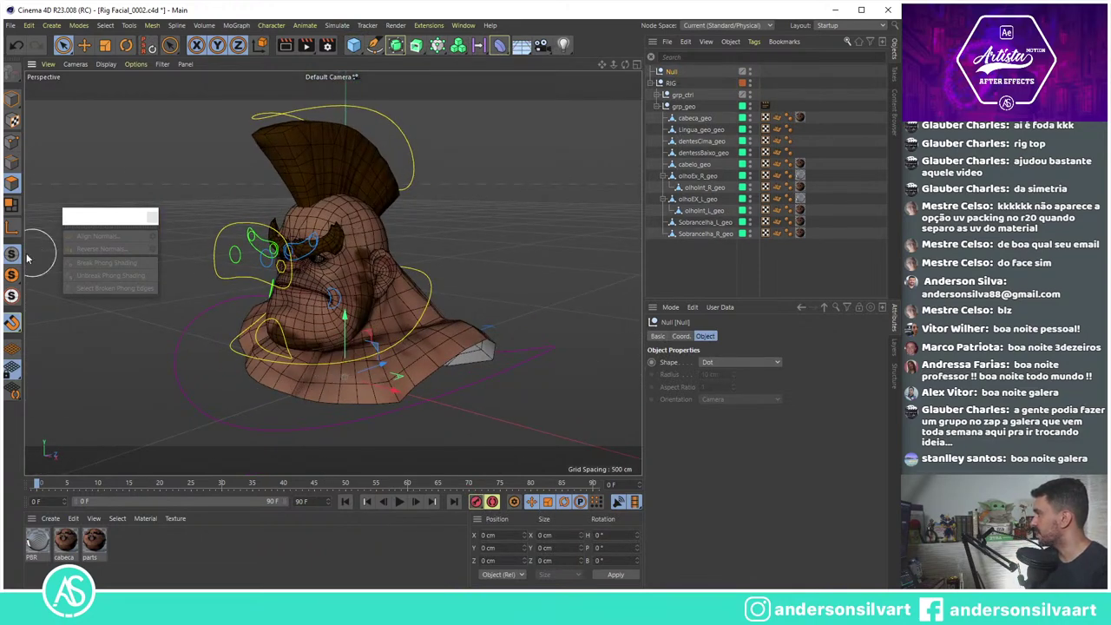
click(11, 276)
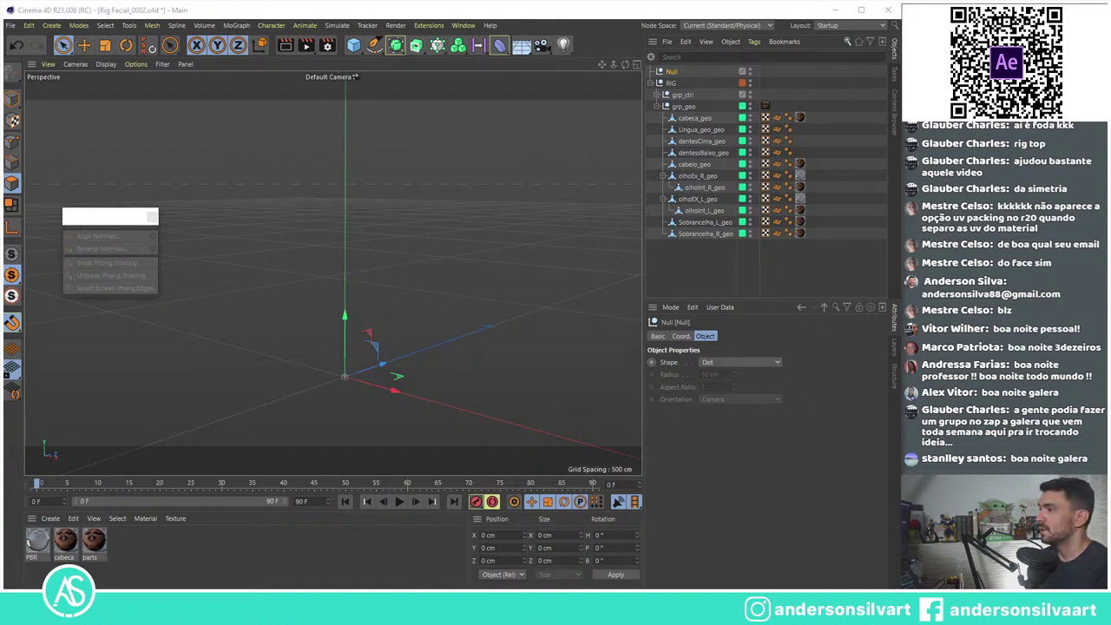
Step: Sketch over the Null's origin and axes to explain them, then select cabeca_geo
drag(338, 375, 360, 380)
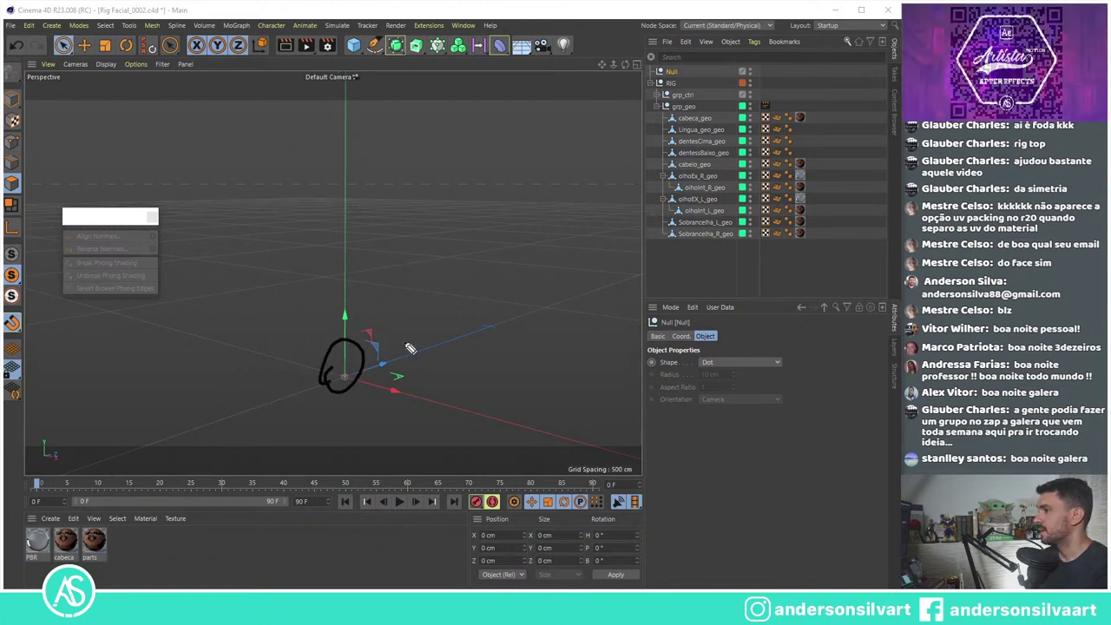
drag(345, 379, 335, 164)
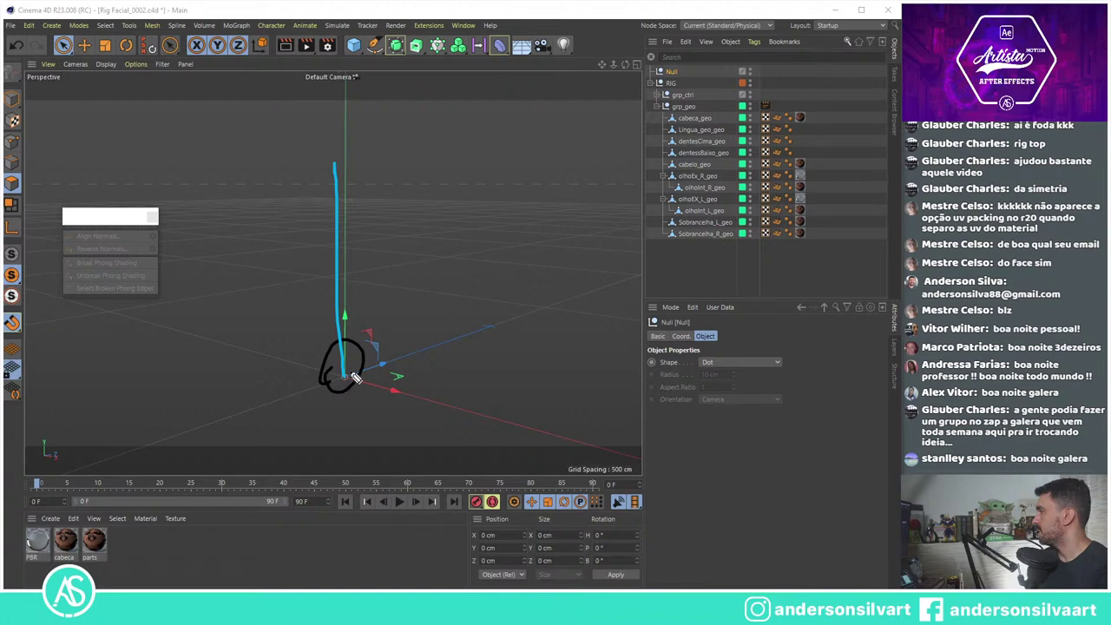
drag(345, 377, 495, 305)
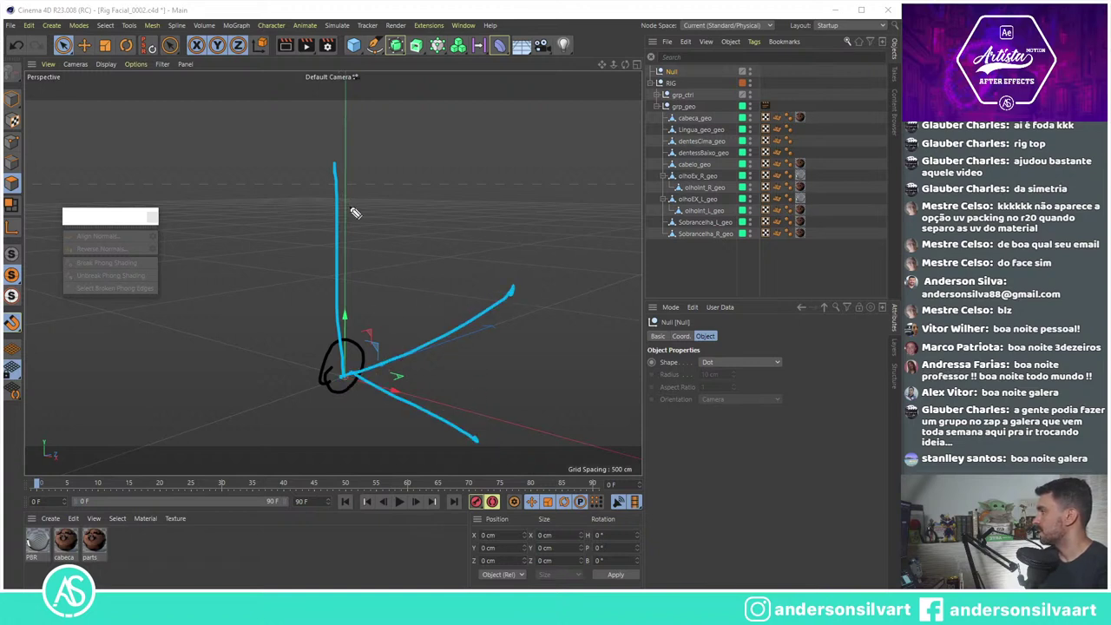
drag(360, 156, 363, 159)
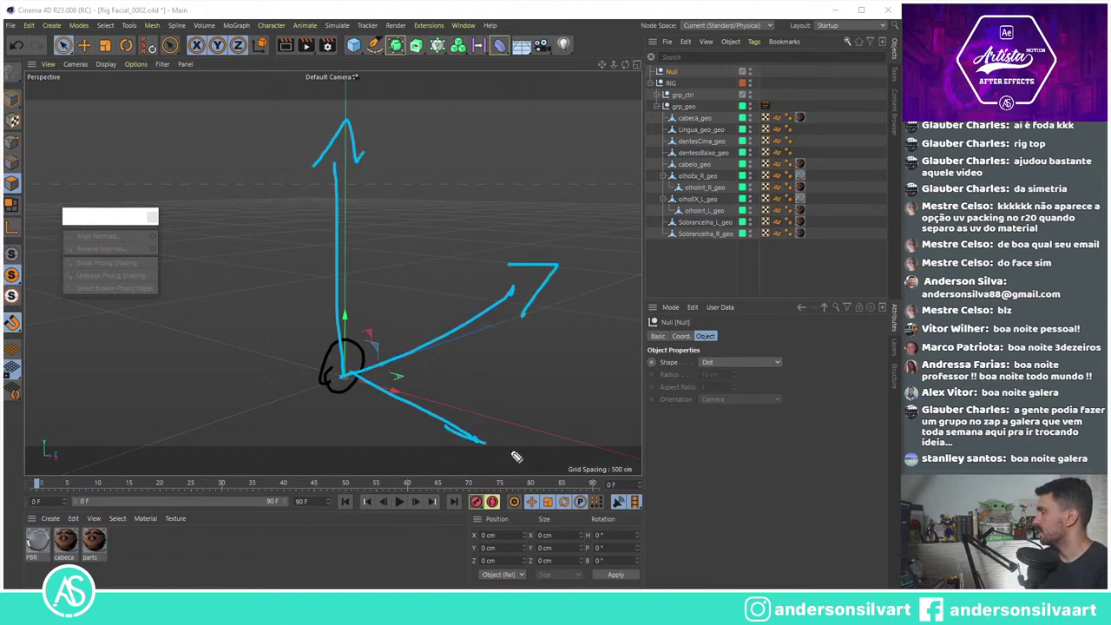
drag(510, 449, 444, 404)
mouse_move(323, 335)
mouse_down()
mouse_move(356, 354)
mouse_move(329, 365)
mouse_up()
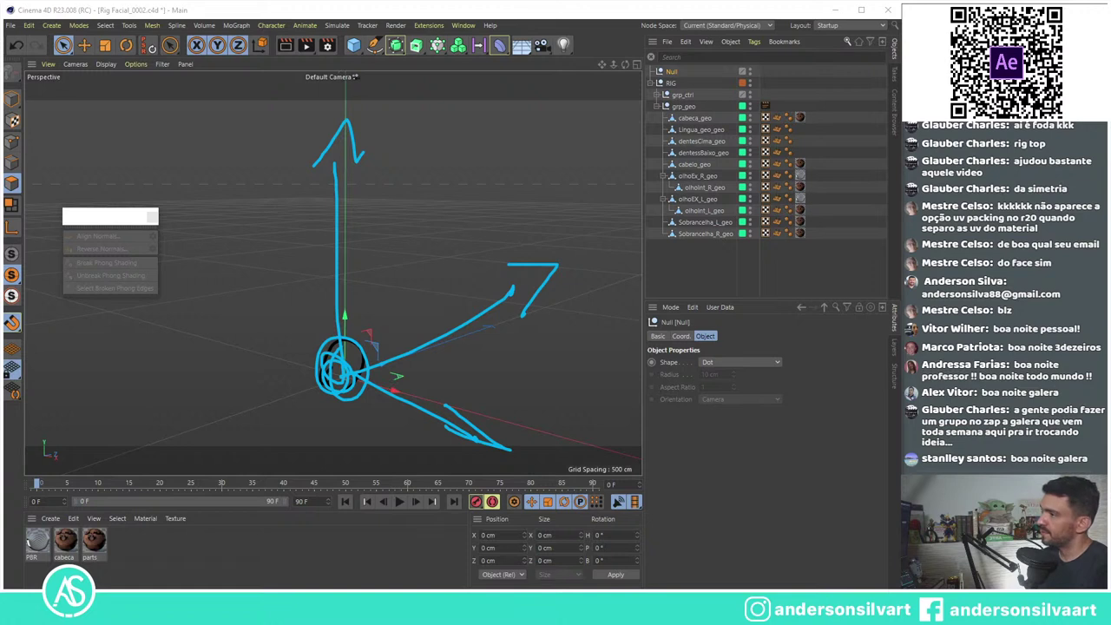
key(Escape)
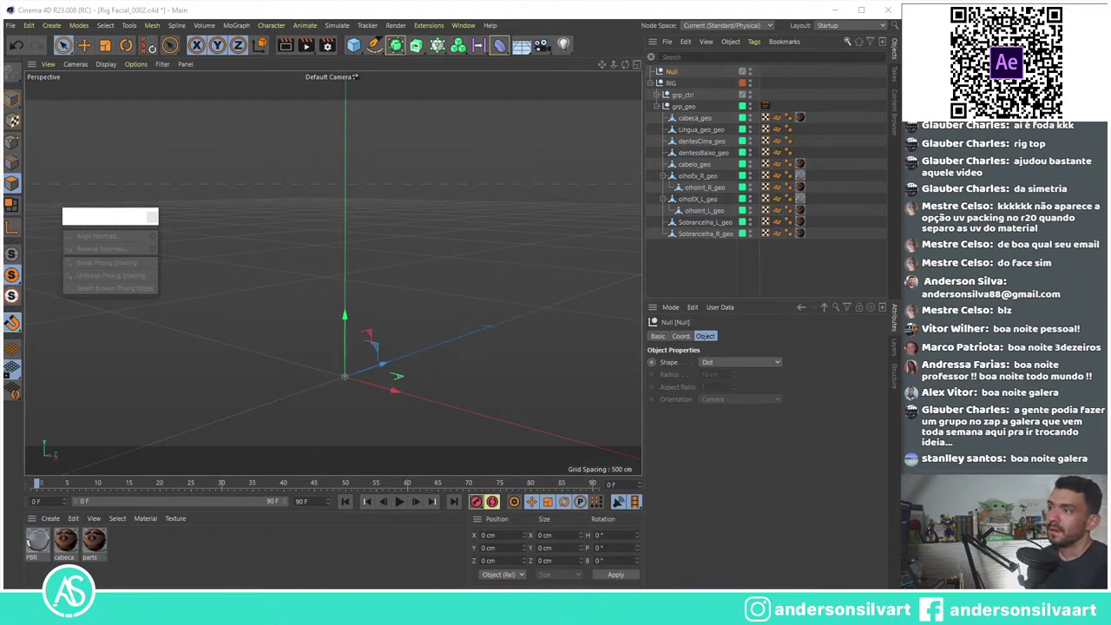
click(694, 118)
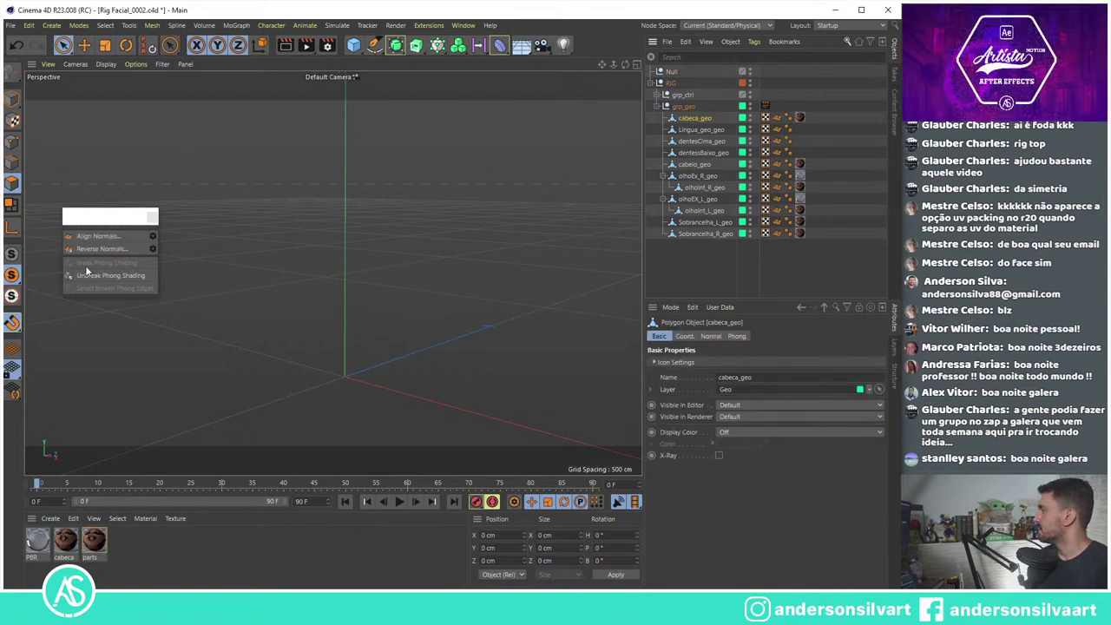
Step: Show the full model again and undo to remove the extra Null
click(16, 255)
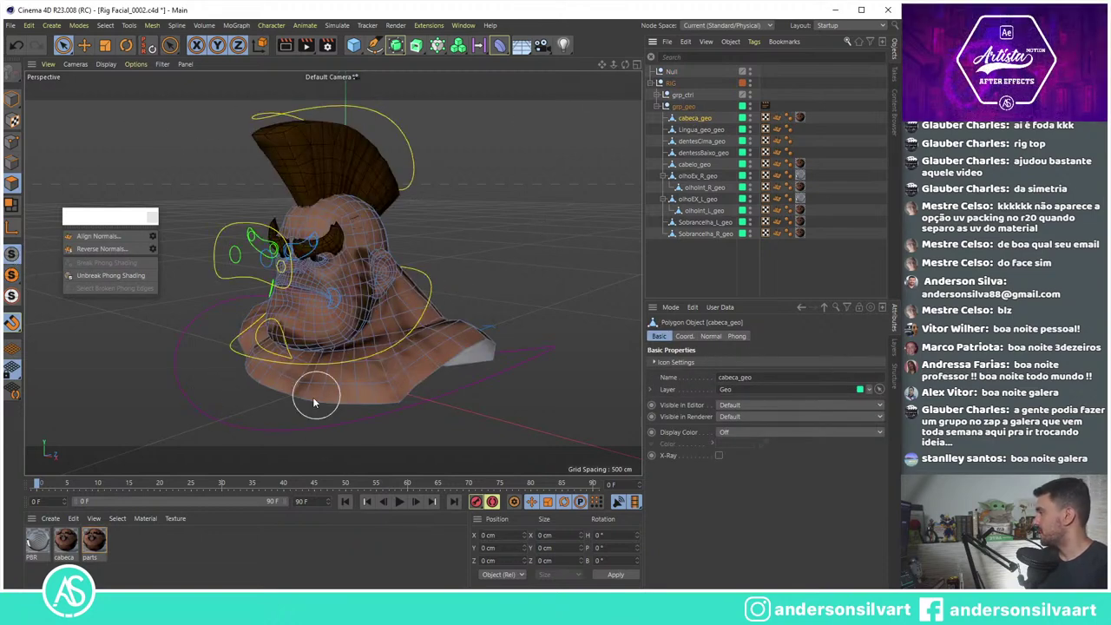
key(ctrl+z)
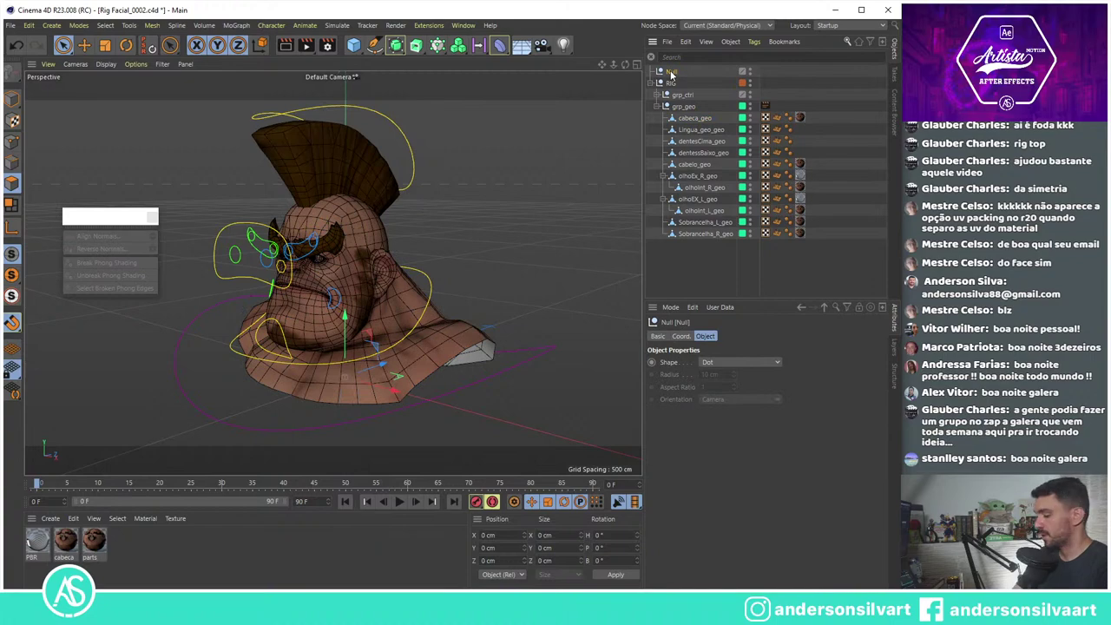
key(ctrl+z)
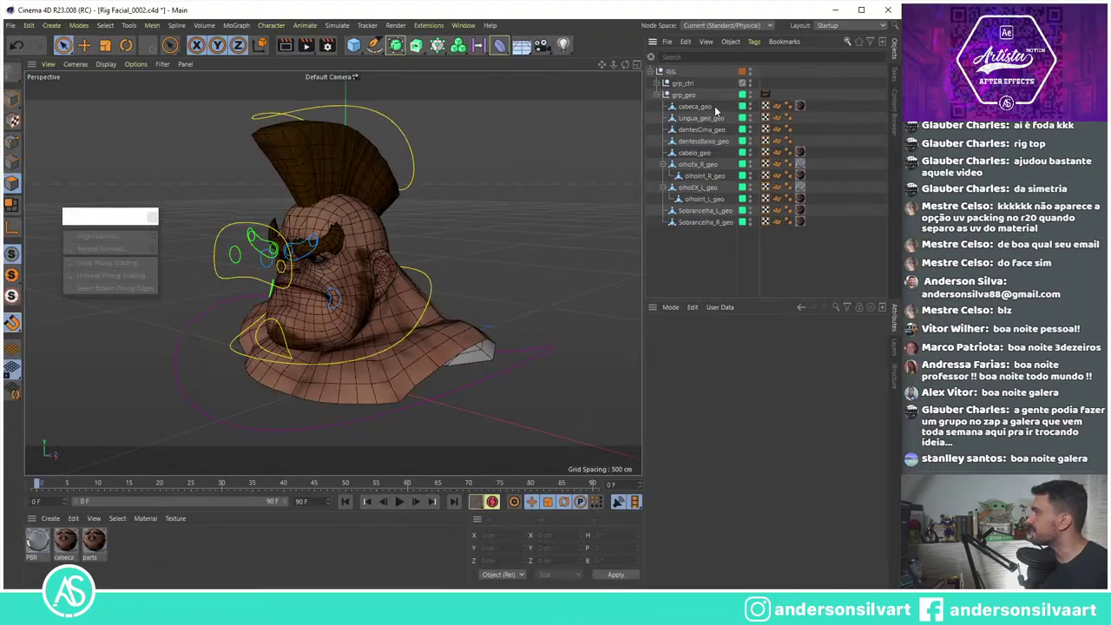
Step: Rename the tongue object Lingua_geo_geo to Lingua_geo
click(717, 115)
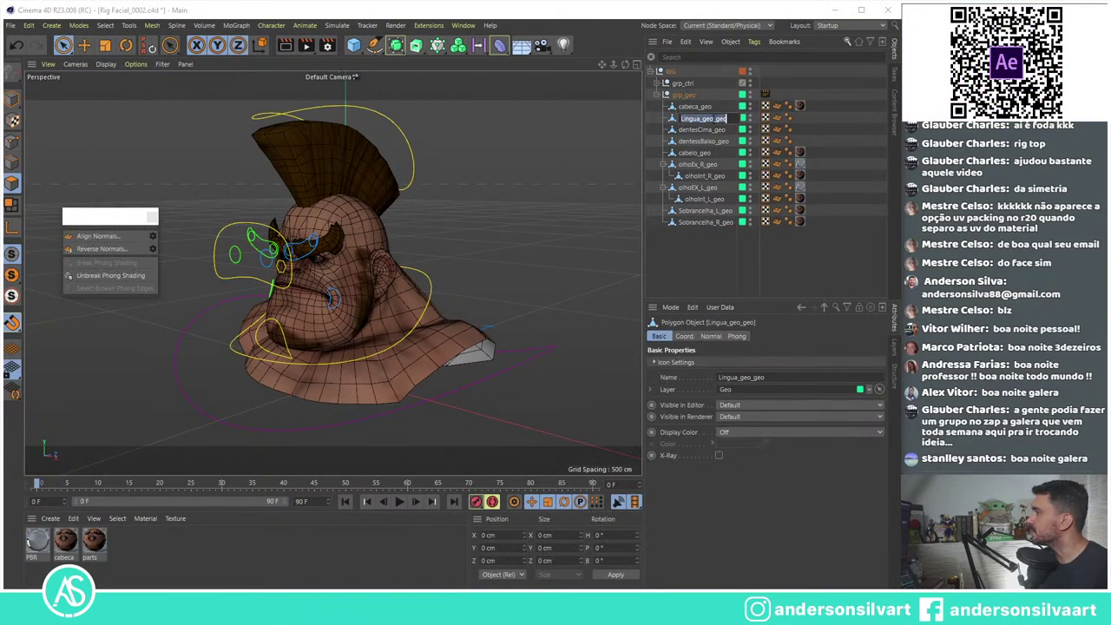
double_click(717, 116)
key(BackSpace)
key(BackSpace)
key(BackSpace)
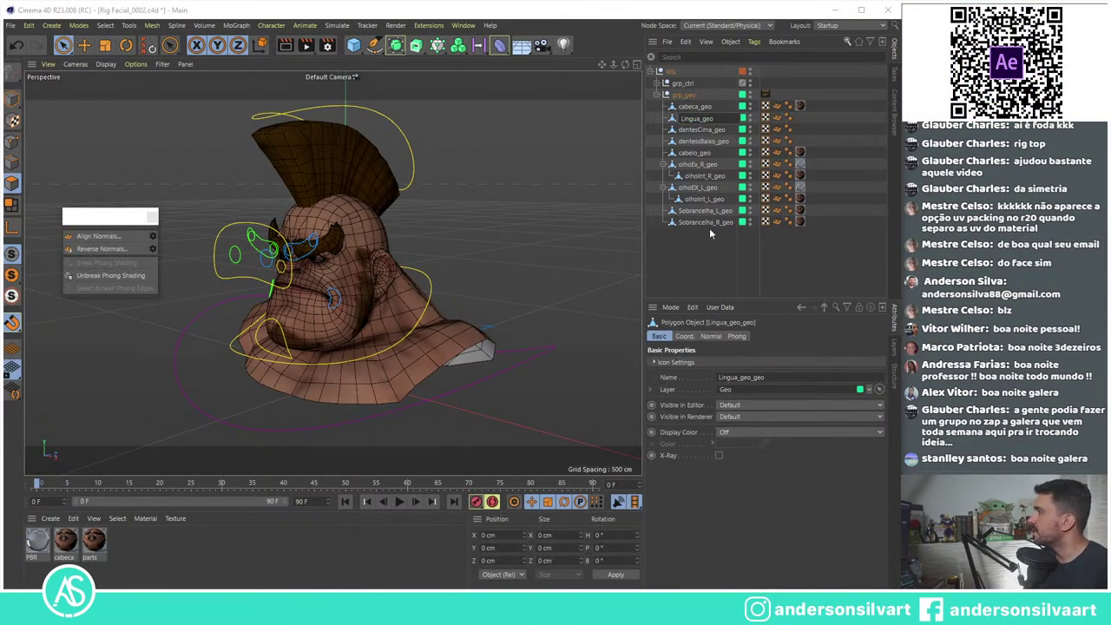
key(Return)
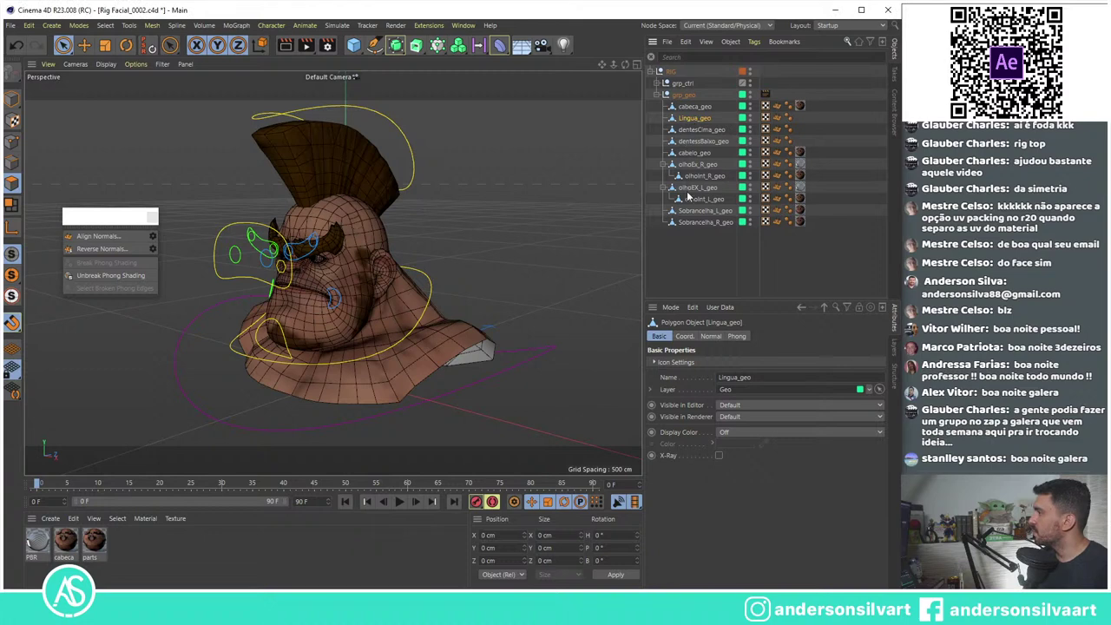
Step: Inspect the eyebrow controls in grp_ctrl, collapse the control and eye groups, and orbit the head
click(699, 106)
click(666, 83)
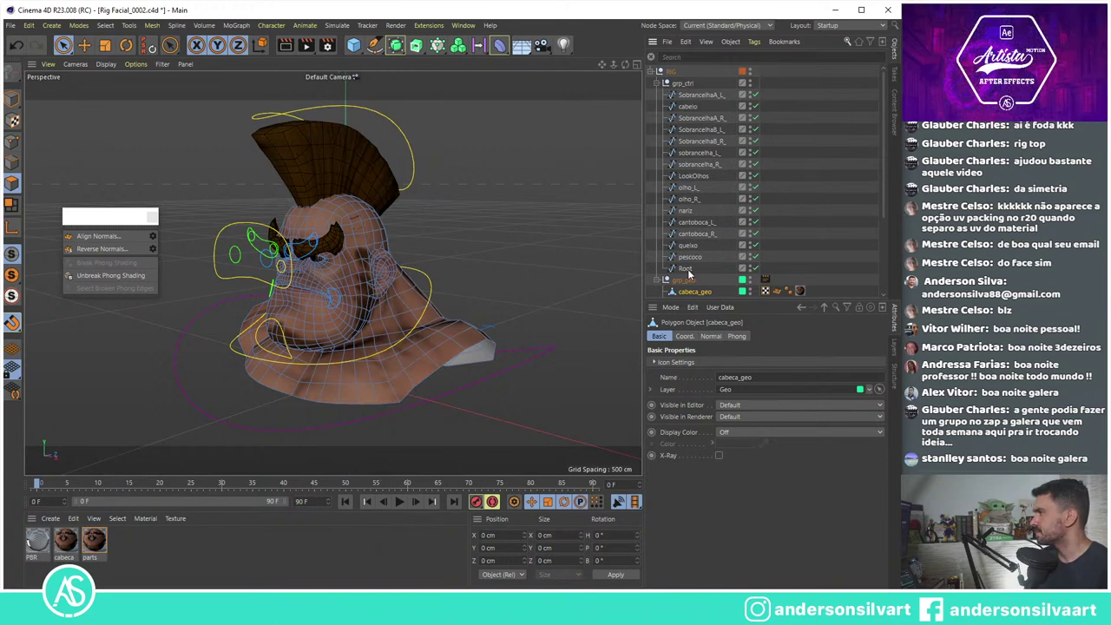
scroll(707, 243, down, 4)
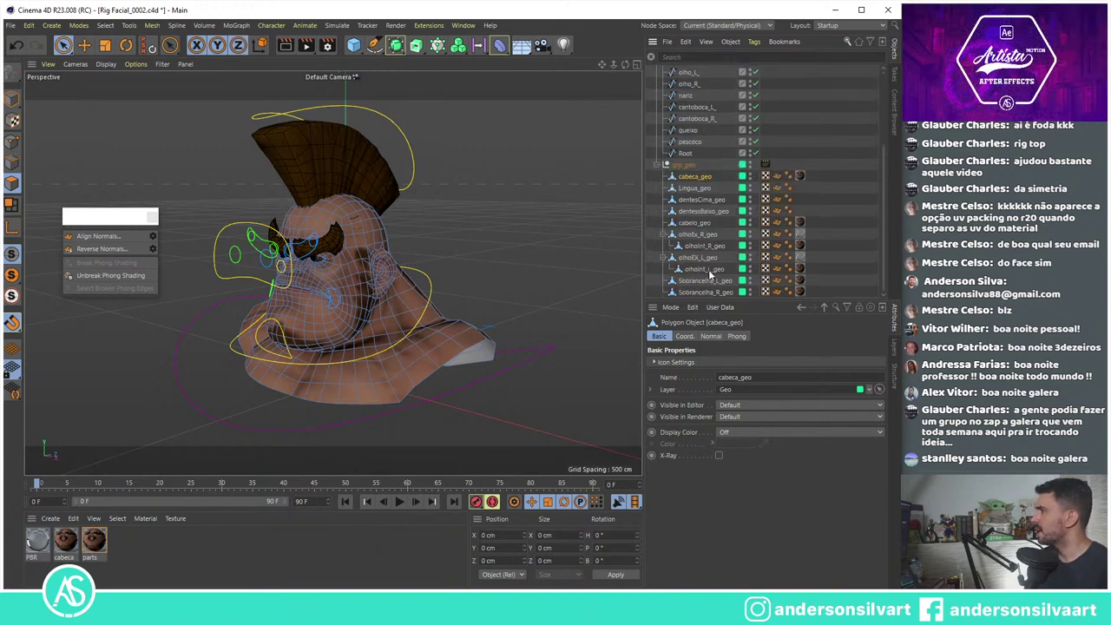
scroll(708, 261, up, 4)
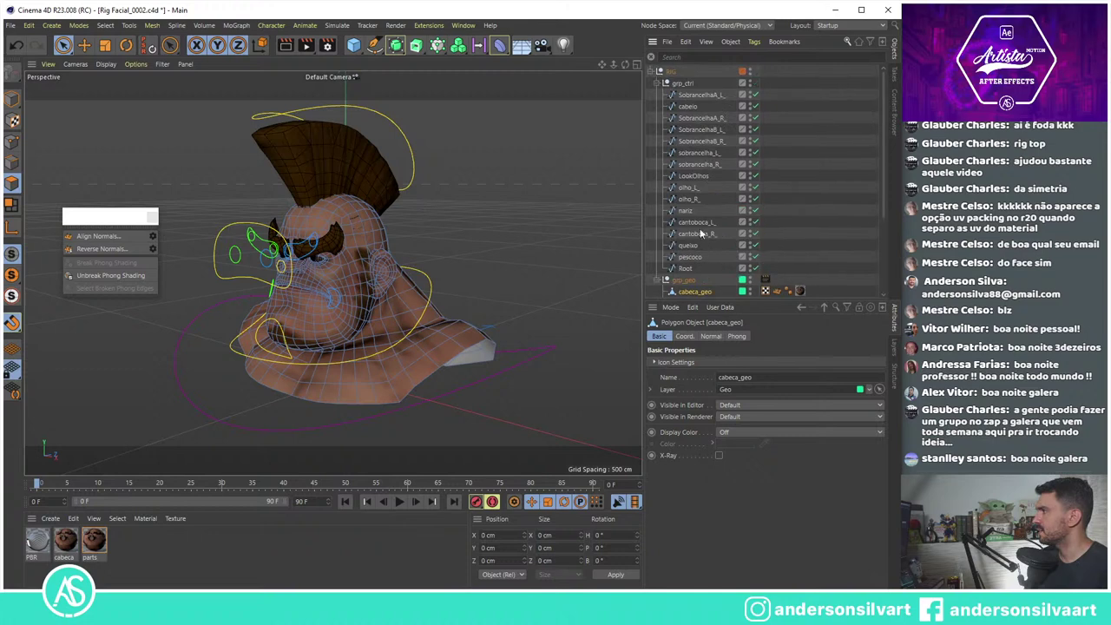
click(696, 94)
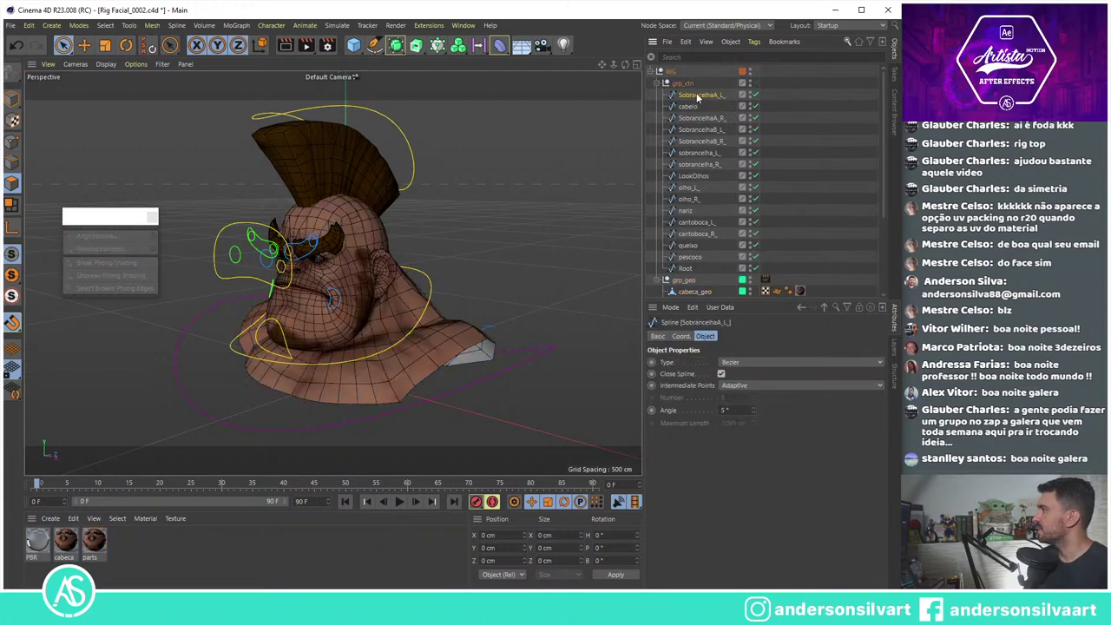
click(697, 120)
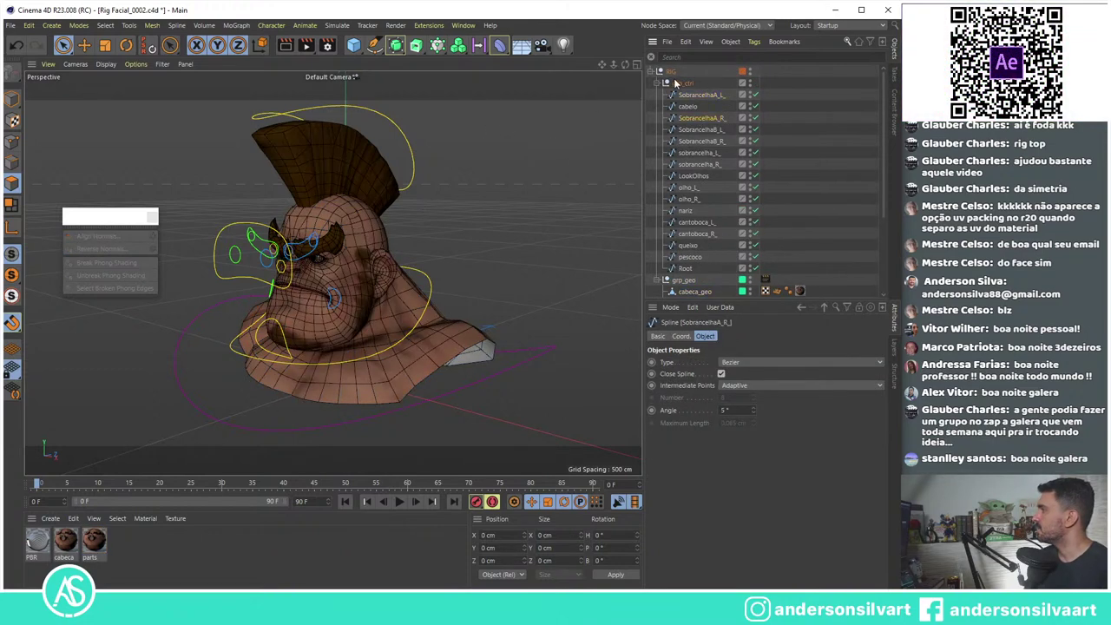
click(657, 83)
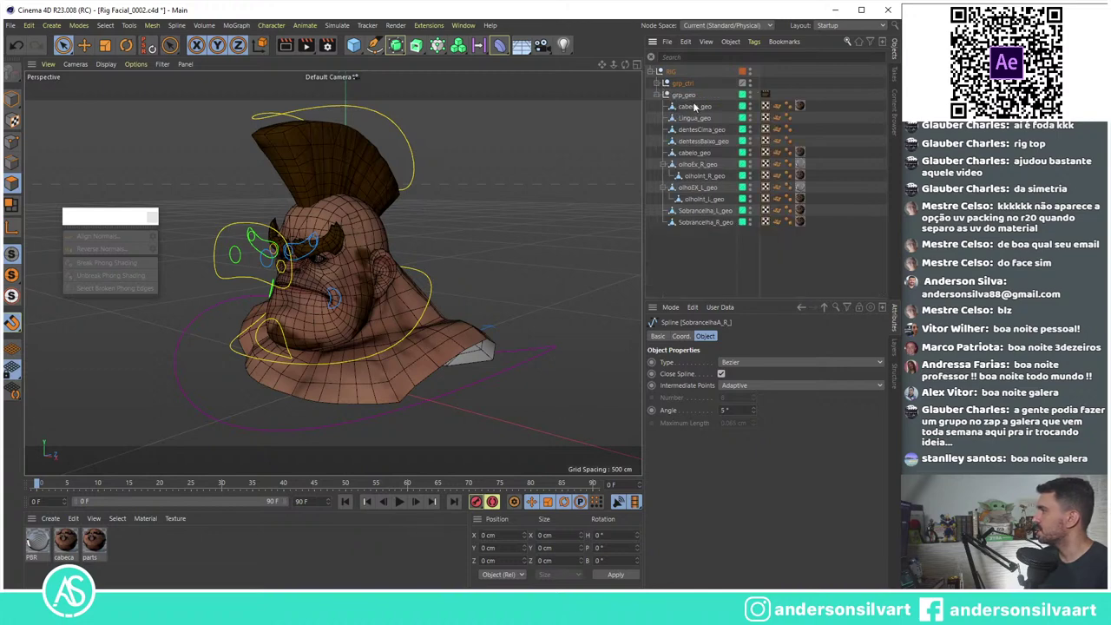
click(663, 164)
click(665, 177)
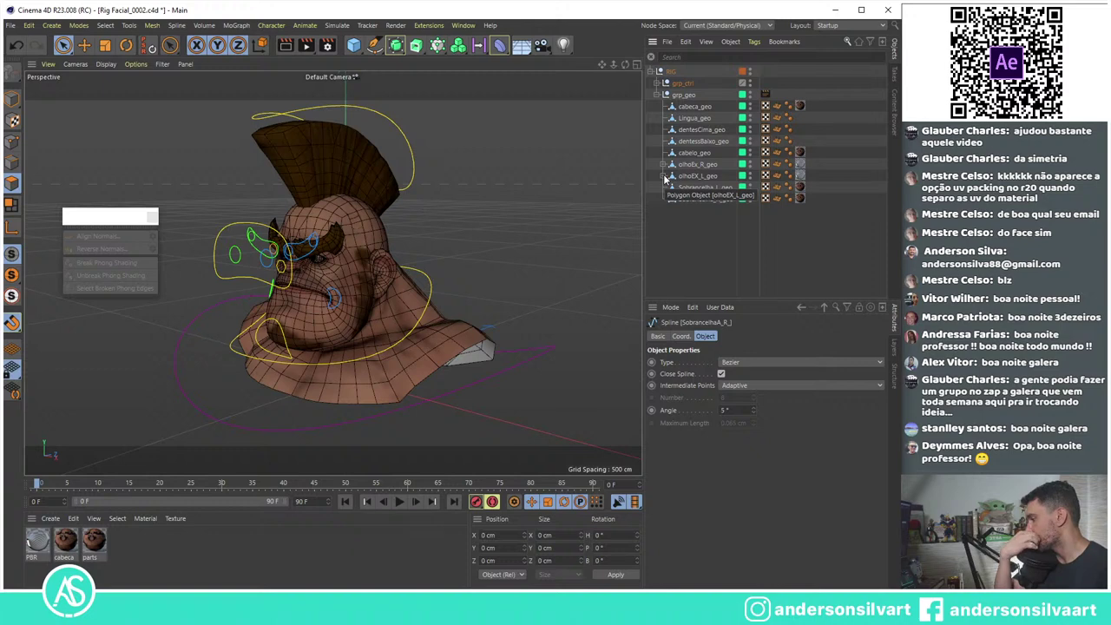
click(695, 105)
mouse_move(401, 231)
alt+mouse_down()
mouse_move(425, 199)
mouse_move(103, 111)
mouse_move(363, 198)
mouse_move(157, 271)
mouse_move(467, 233)
mouse_move(625, 184)
alt+mouse_up()
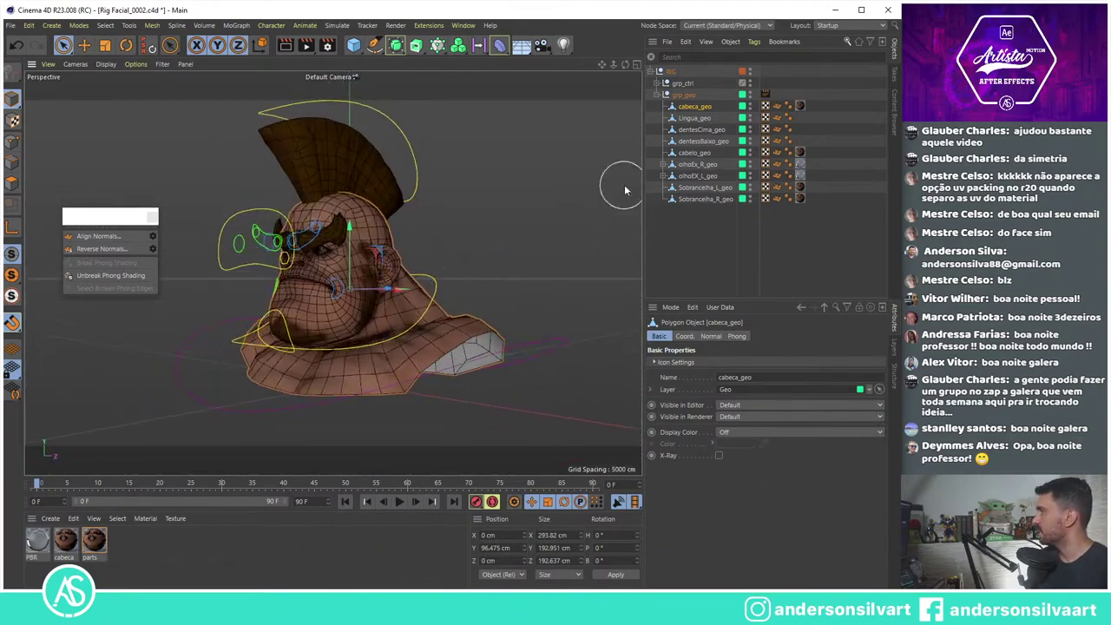
mouse_move(555, 173)
alt+mouse_down()
mouse_move(330, 269)
mouse_move(207, 205)
mouse_move(172, 240)
mouse_move(332, 285)
mouse_move(378, 331)
alt+mouse_up()
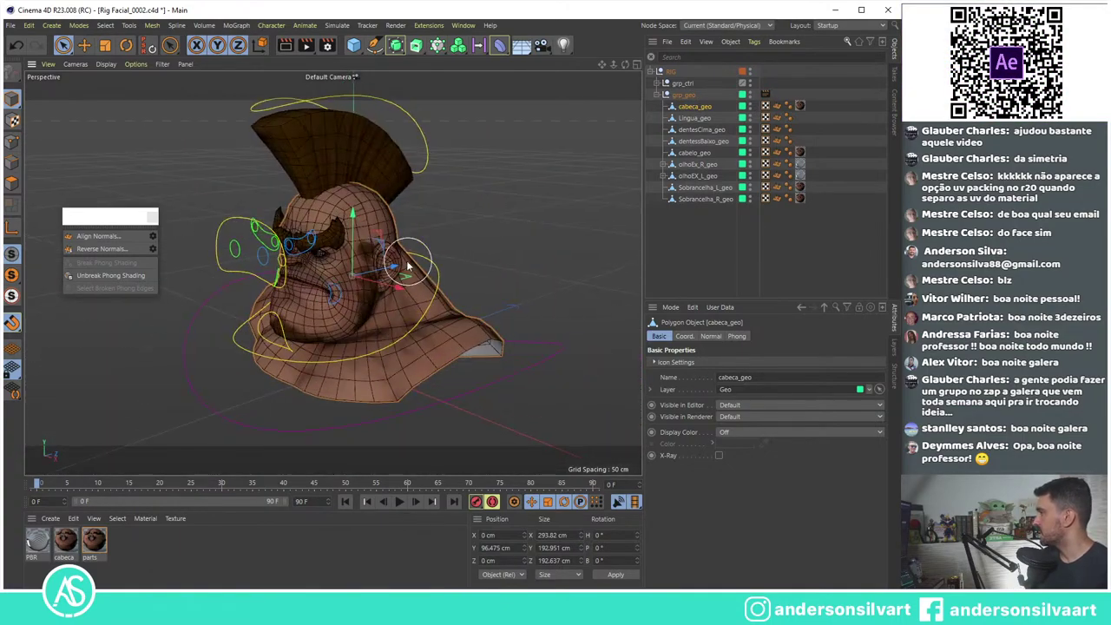
Step: Browse the Mesh menu, close the normals palette, and switch to the checklist notes
click(152, 25)
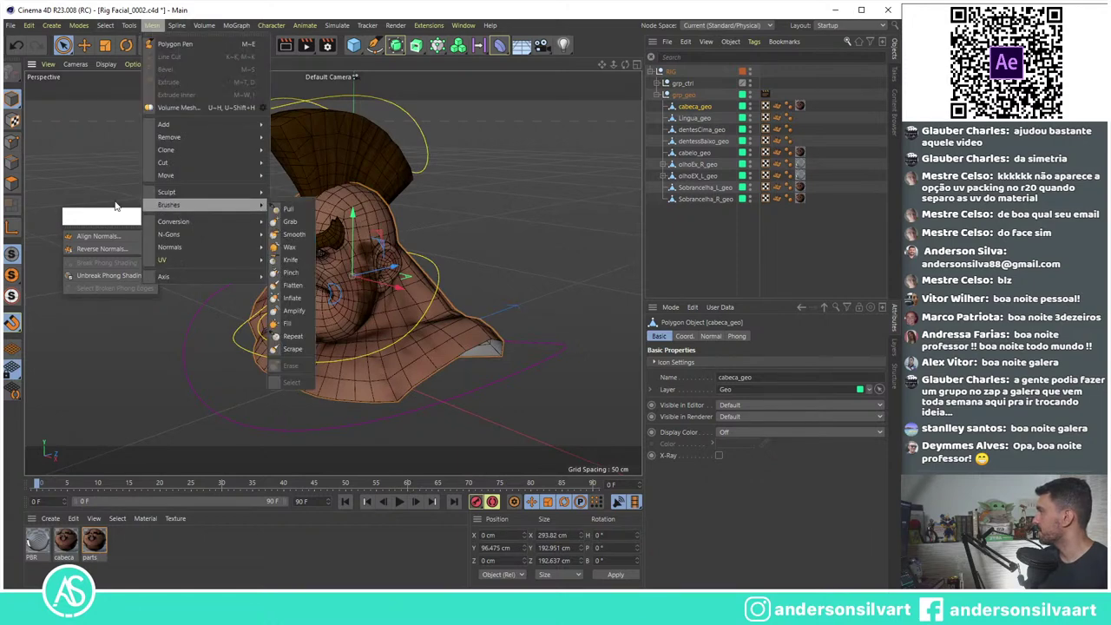
click(113, 212)
click(153, 216)
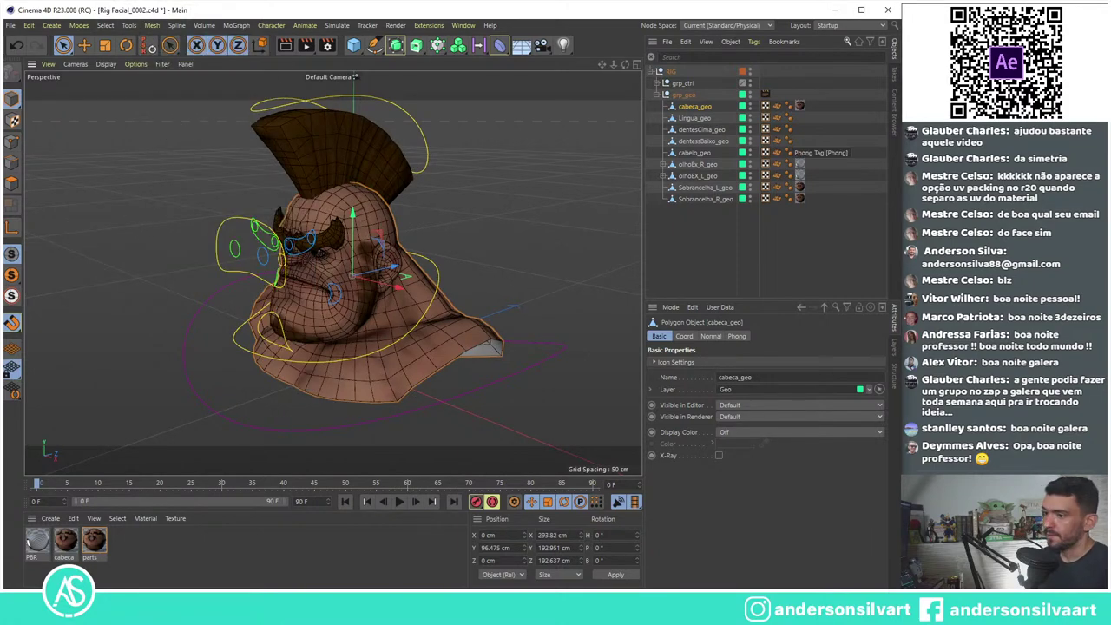
key(alt+Tab)
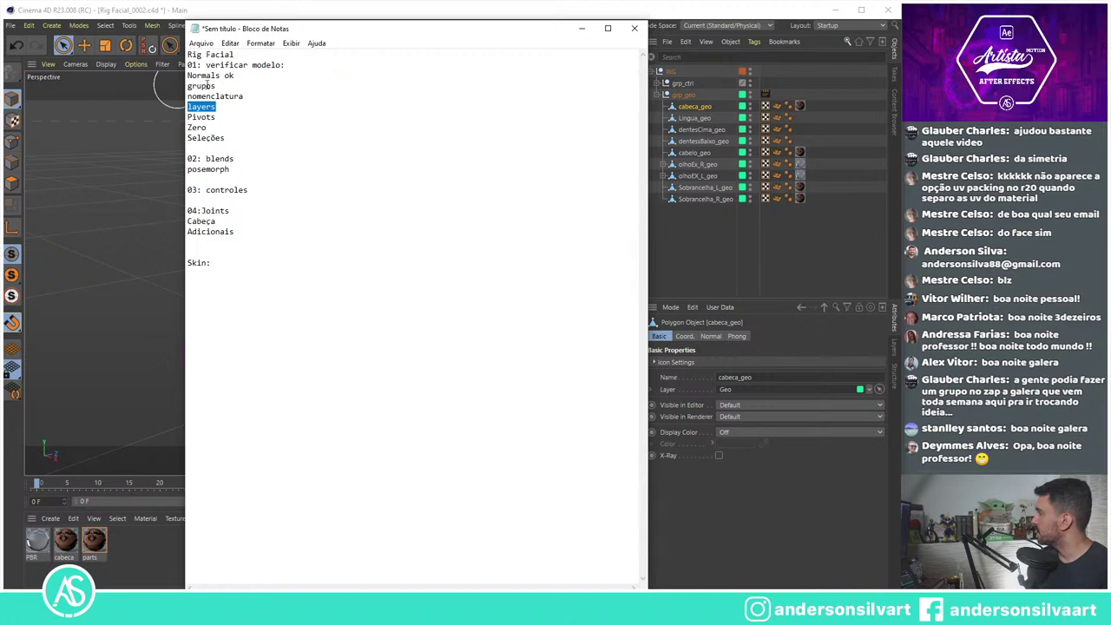
Step: Add 'ok' after 'grupos' and 'nomenclatura' in the checklist, then minimize Notepad
click(220, 85)
text(opk)
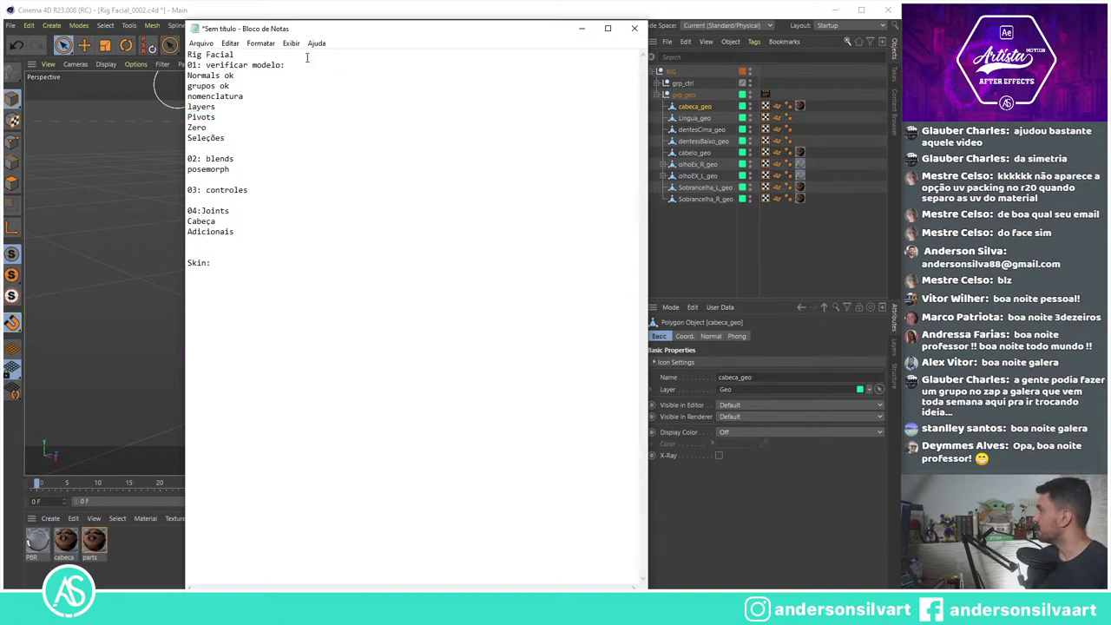
double_click(224, 108)
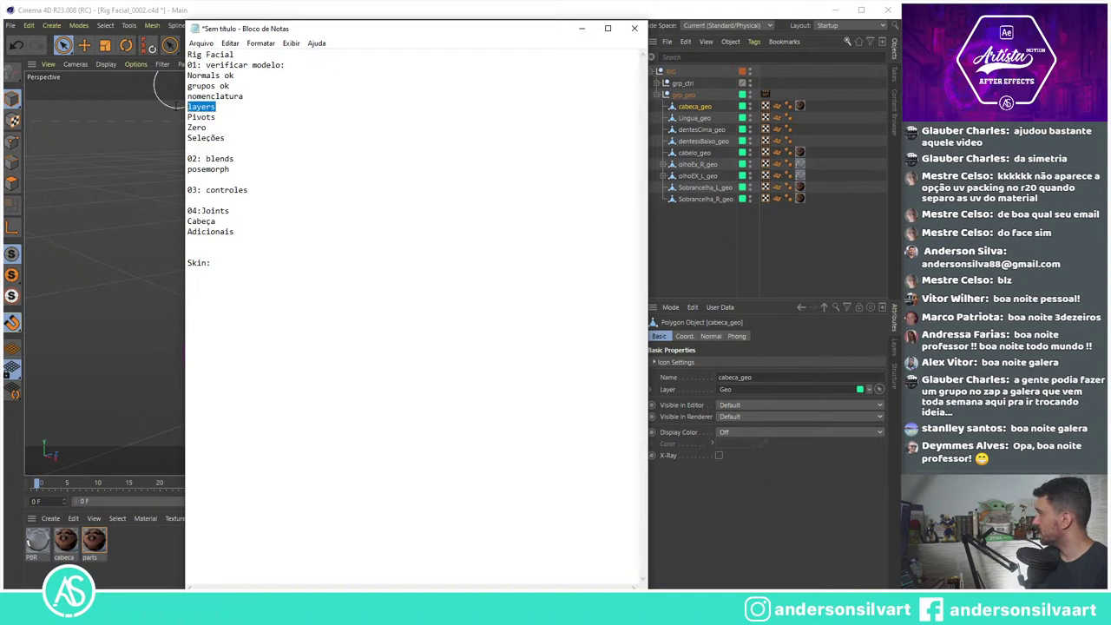
click(242, 86)
drag(218, 106, 187, 106)
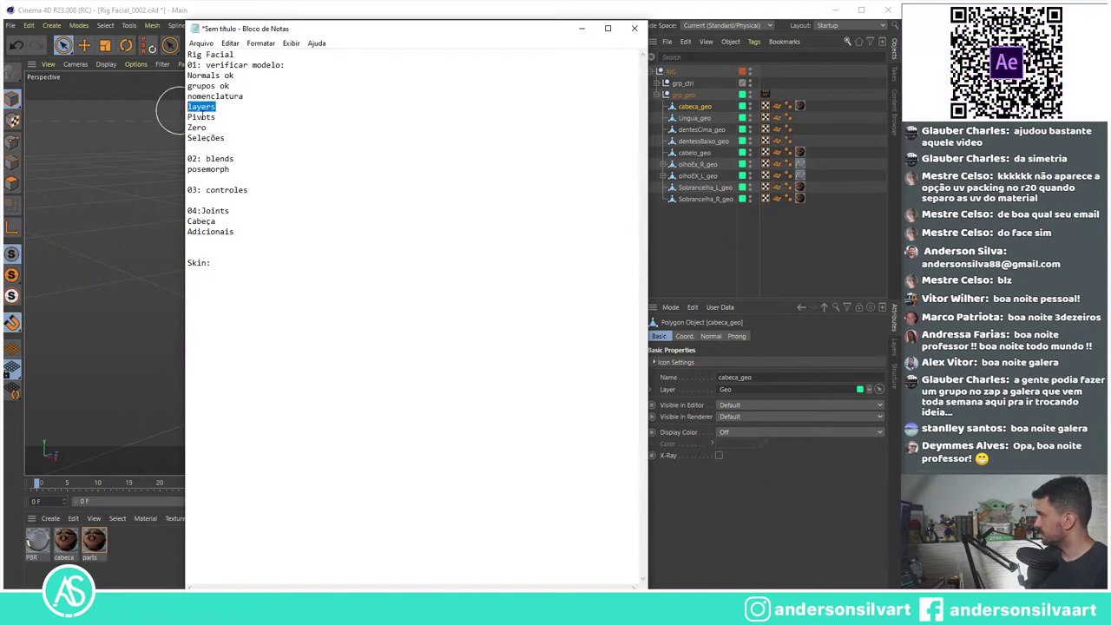
click(249, 99)
text(iok)
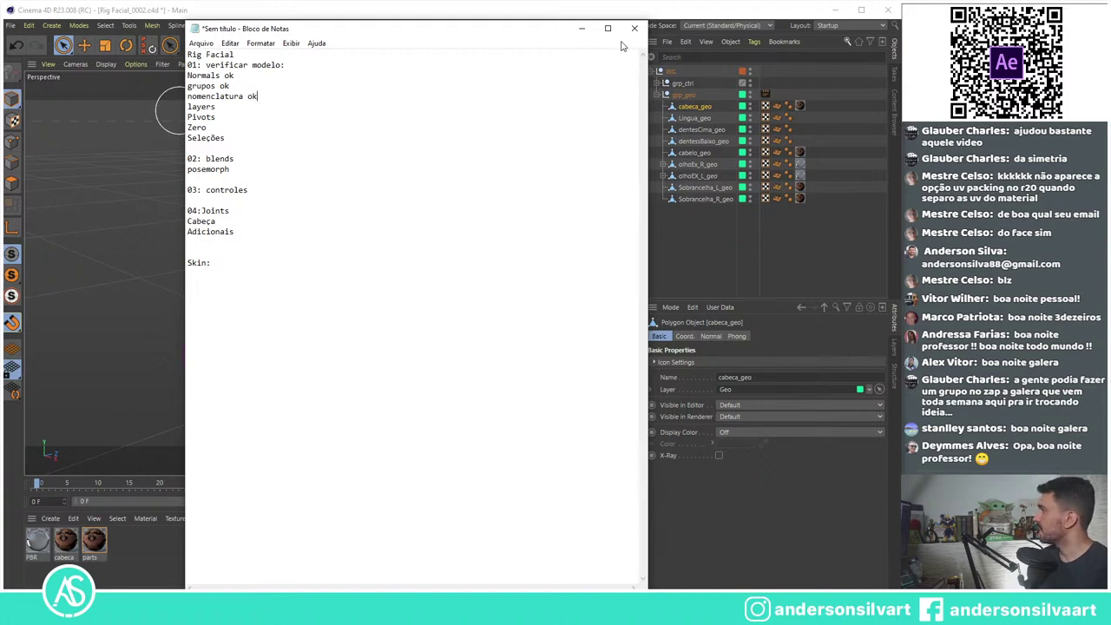
click(582, 28)
Step: Collapse grp_geo, inspect grp_geo, grp_ctrl and RIG, then deselect everything
click(664, 95)
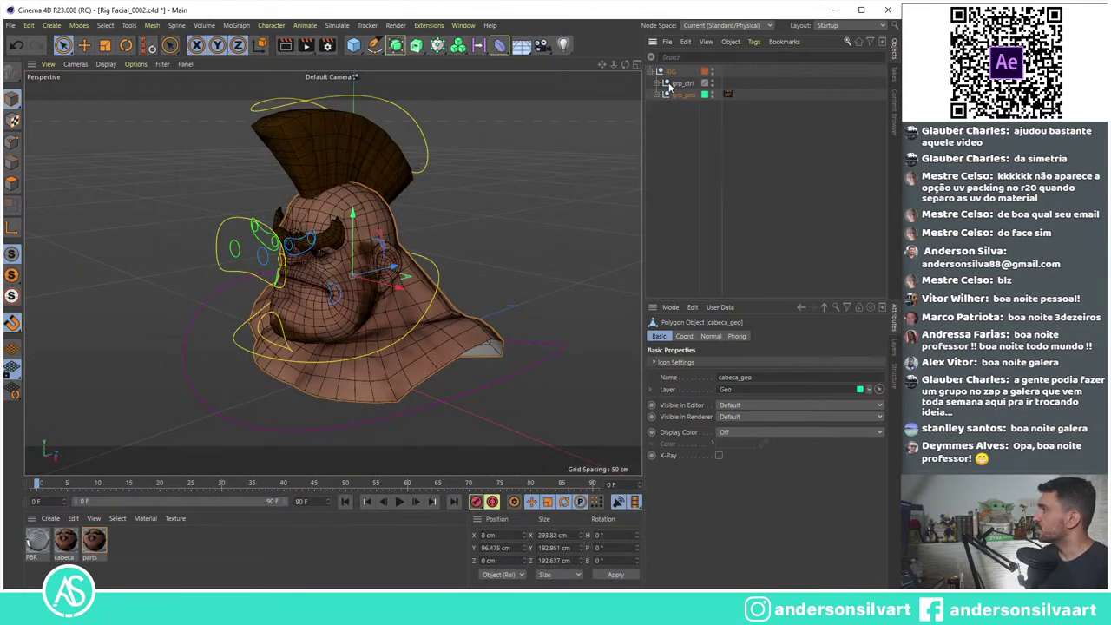
click(684, 95)
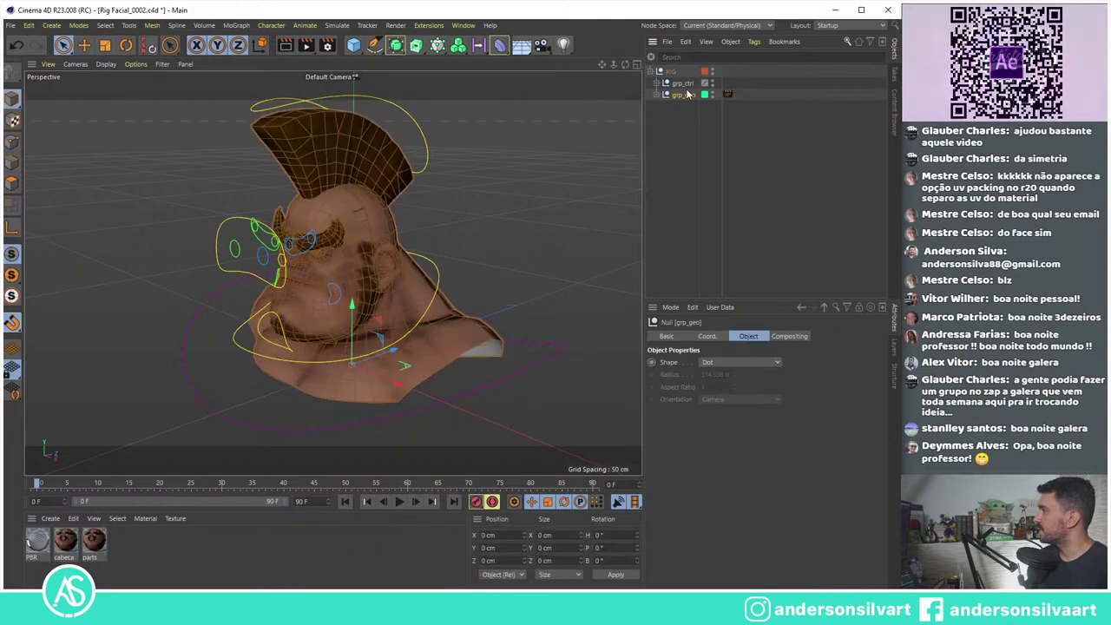
click(683, 84)
click(671, 73)
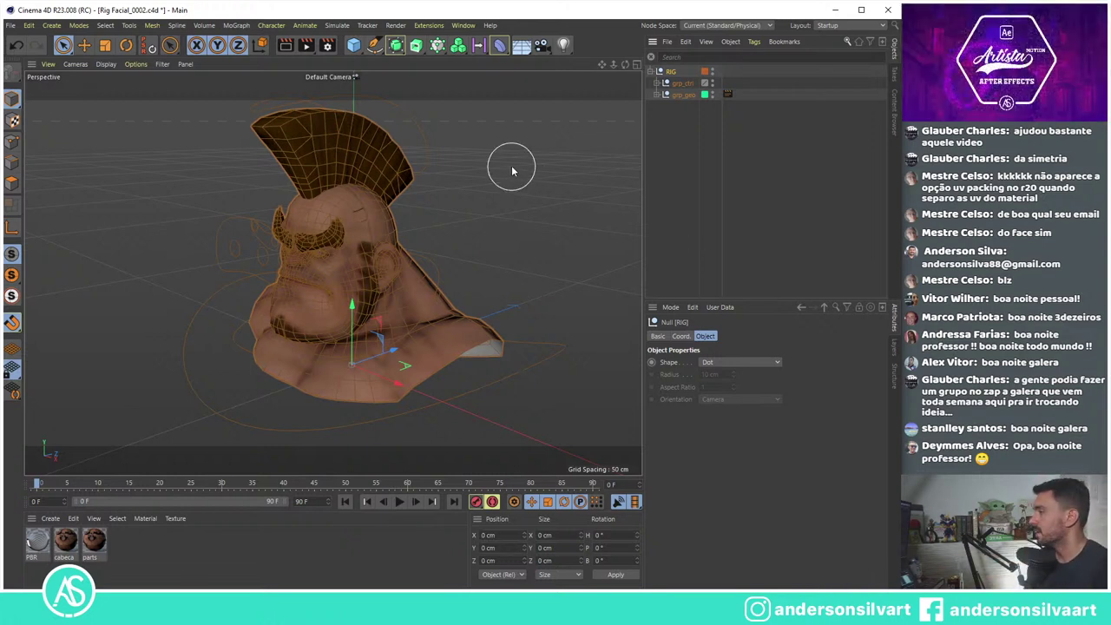
click(692, 129)
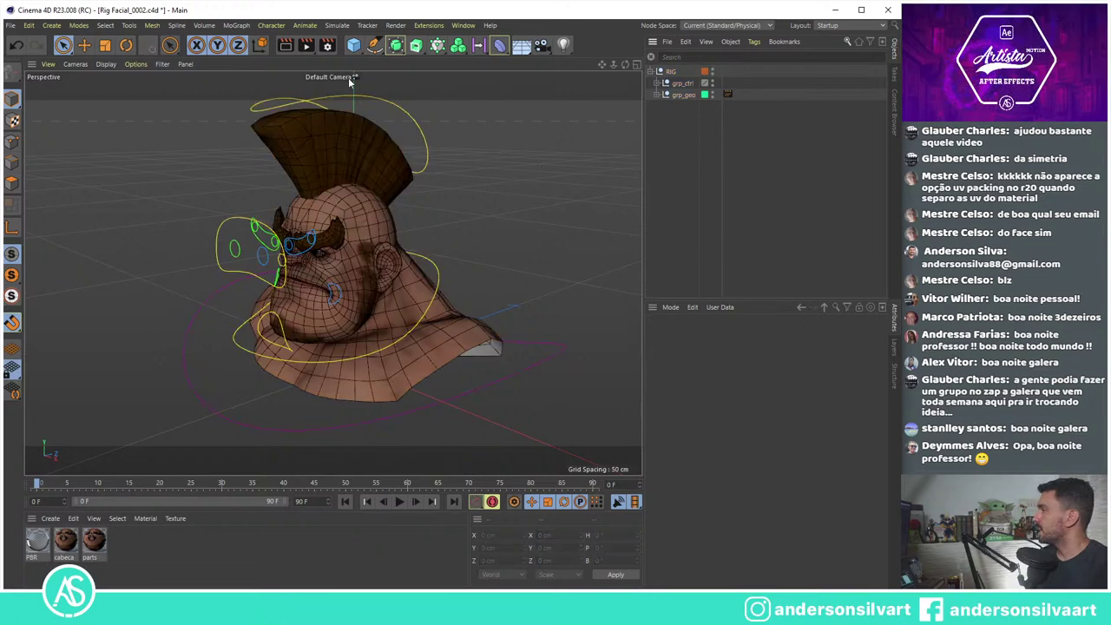
Step: Add a Null named grp_jnt and place it under RIG
click(354, 44)
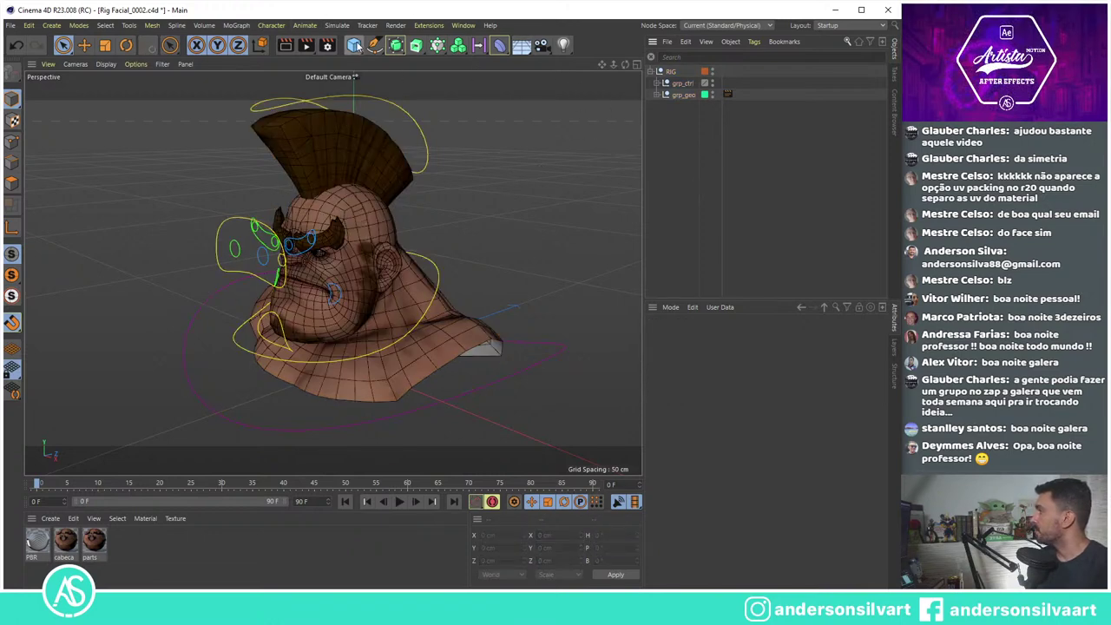
click(387, 59)
double_click(670, 73)
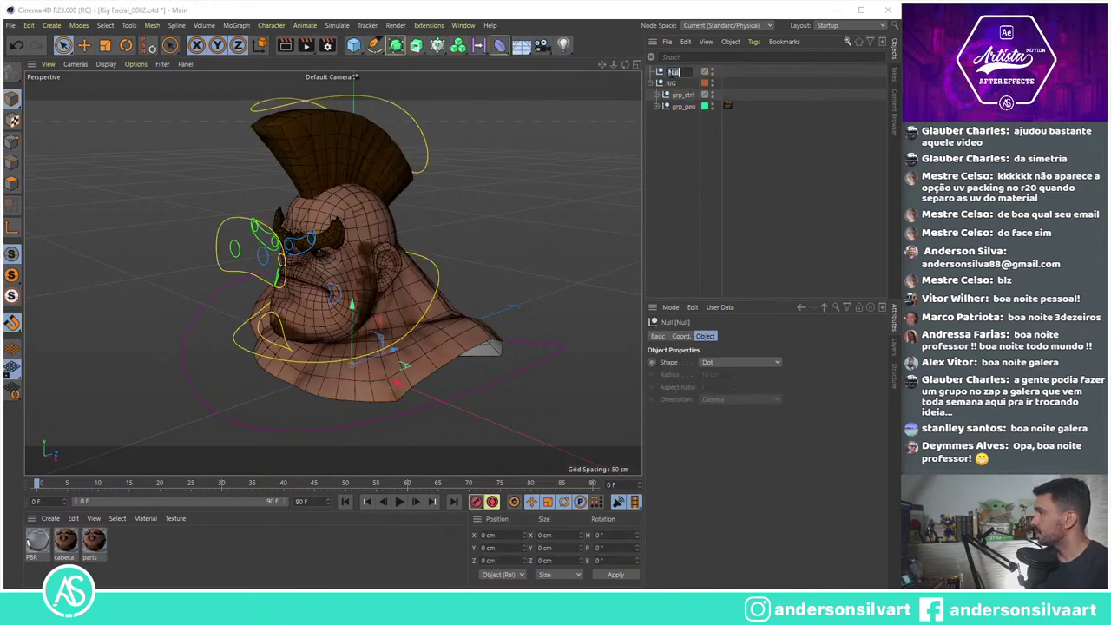
text(grp)
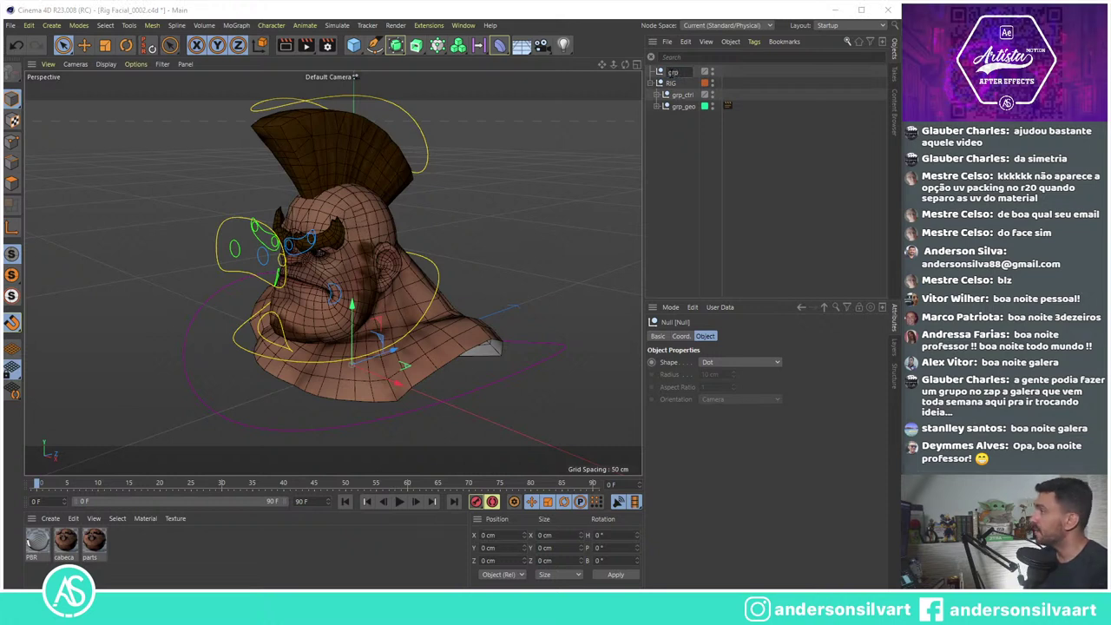
text(_jnt)
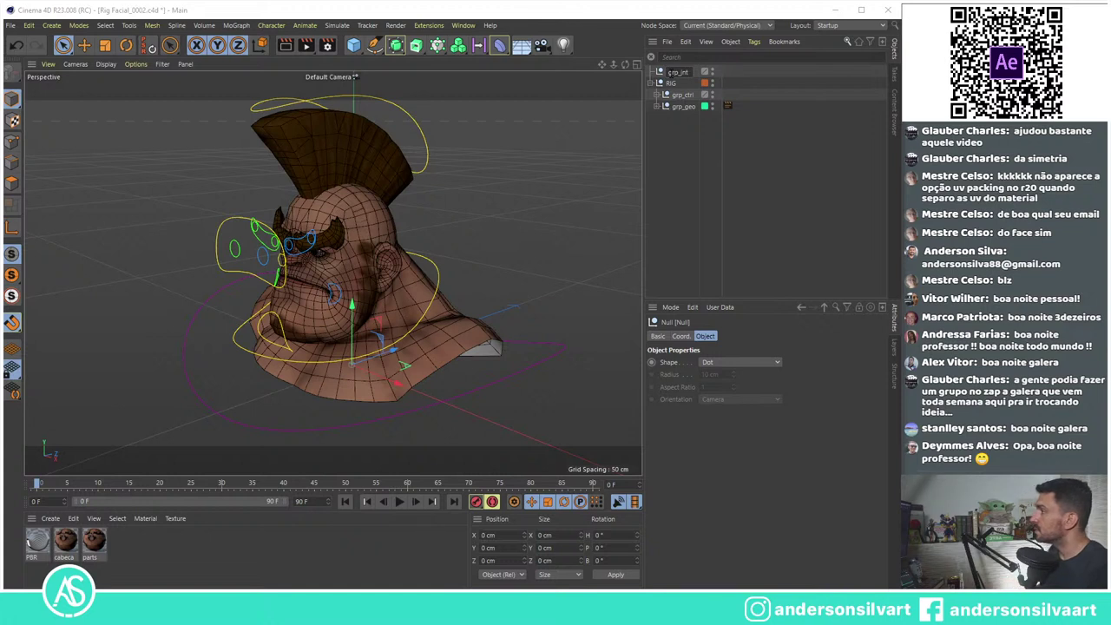
key(Return)
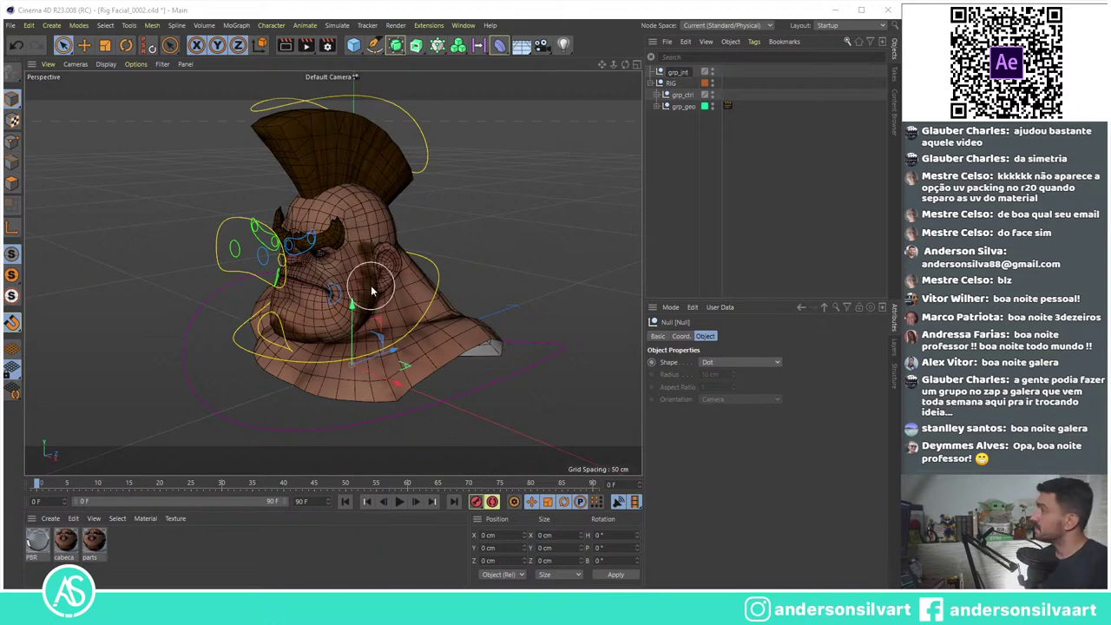
key(Return)
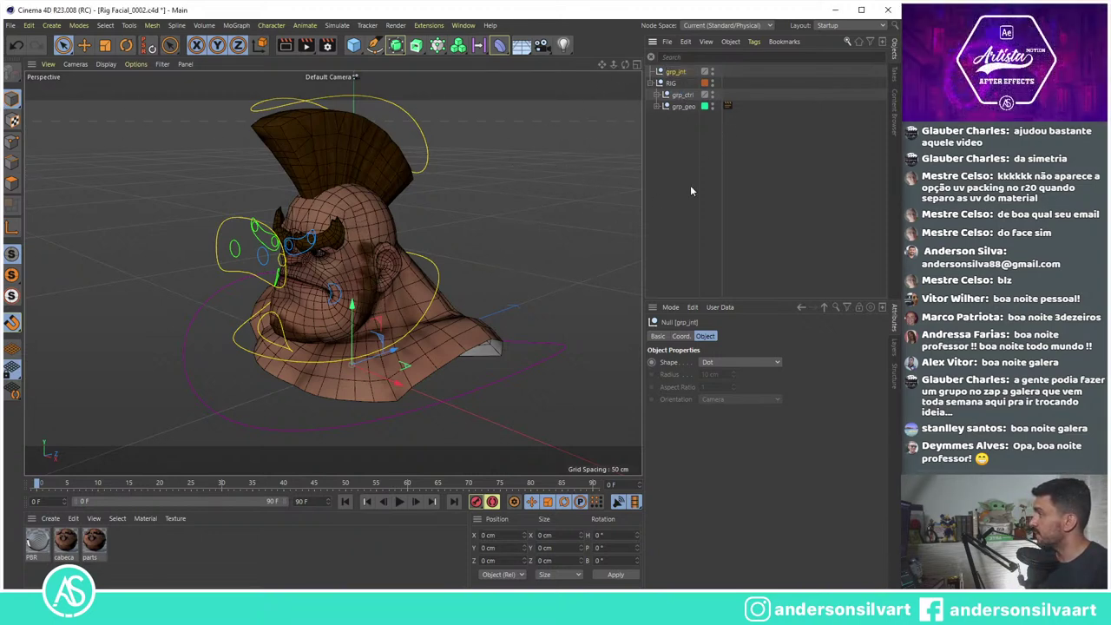
drag(676, 71, 680, 83)
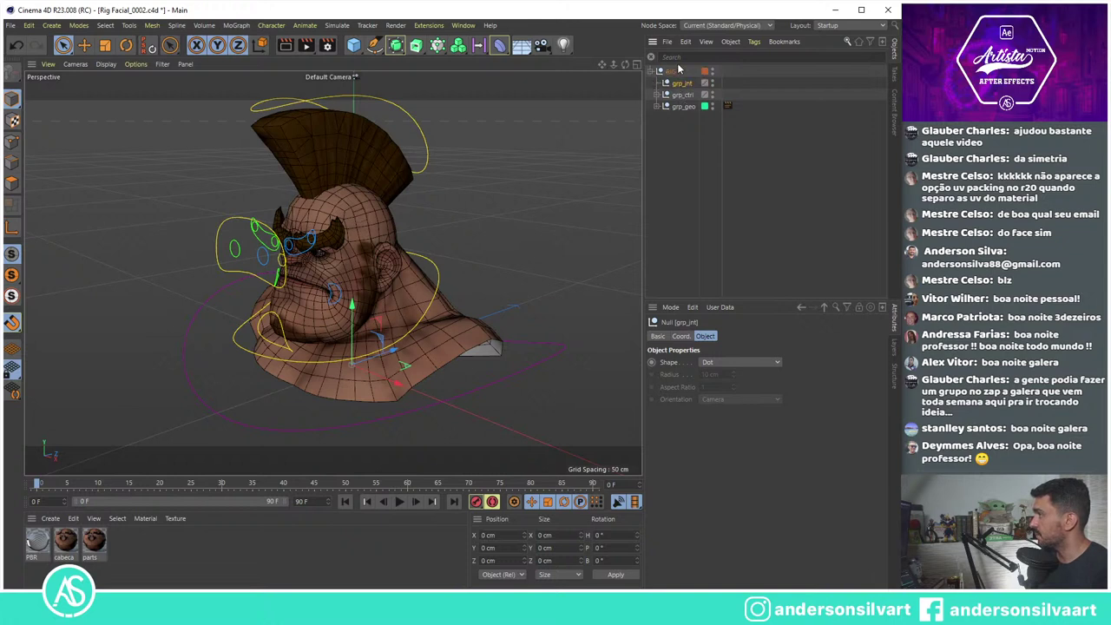
Step: Check RIG's coordinates, select grp_ctrl and grp_geo, and bring up the Layer Manager
click(671, 72)
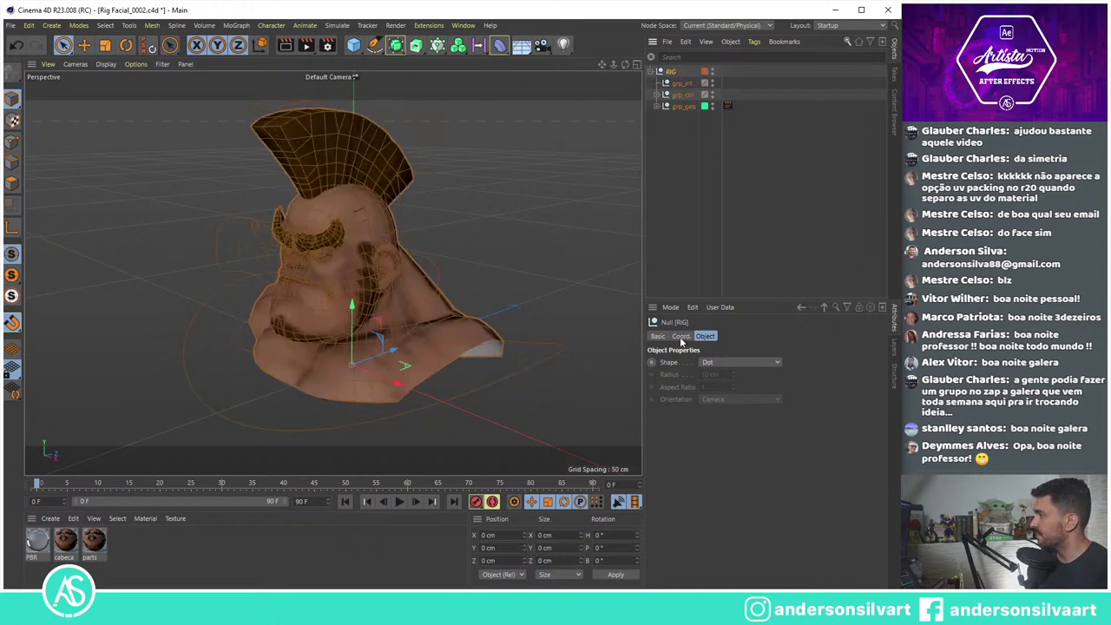
click(682, 336)
click(677, 94)
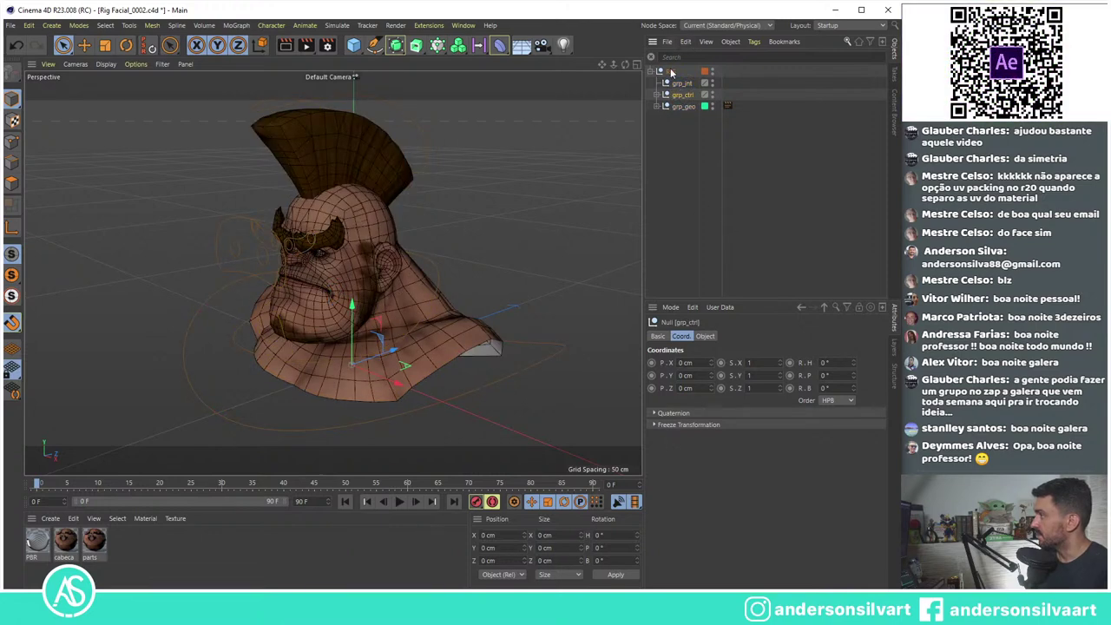
click(681, 107)
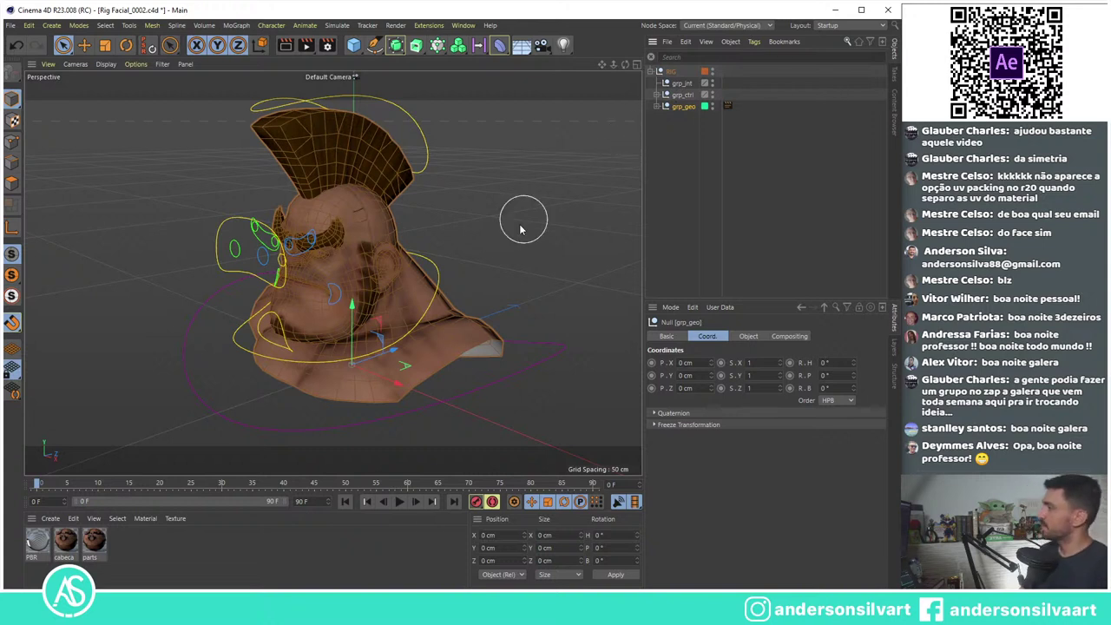
click(895, 350)
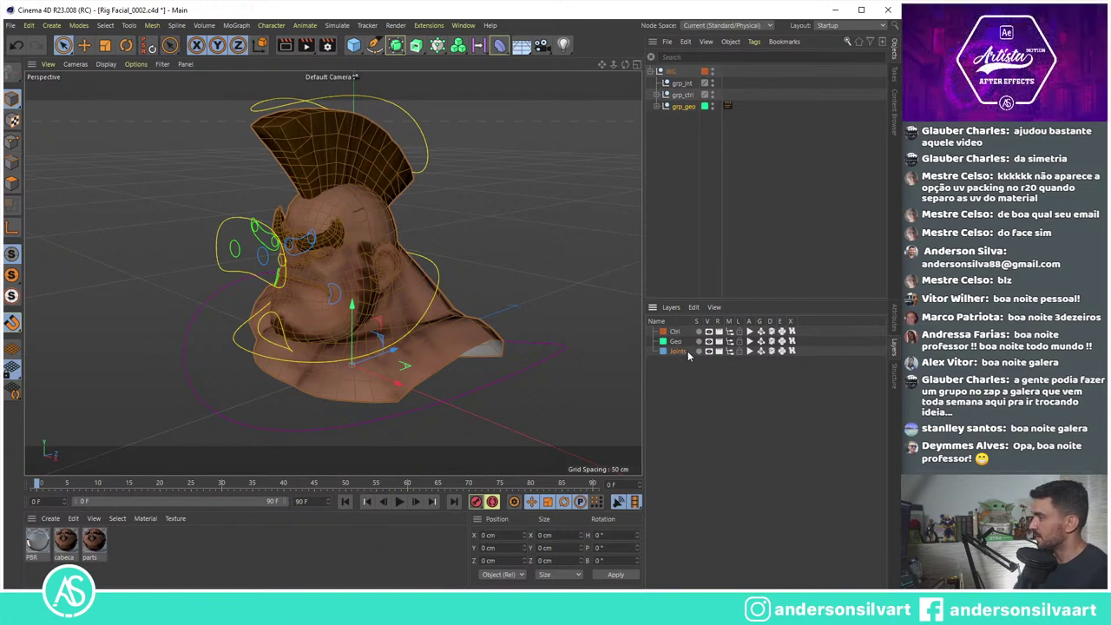
Step: Delete the Joints and Ctrl layers and create a new layer named jnt
key(Delete)
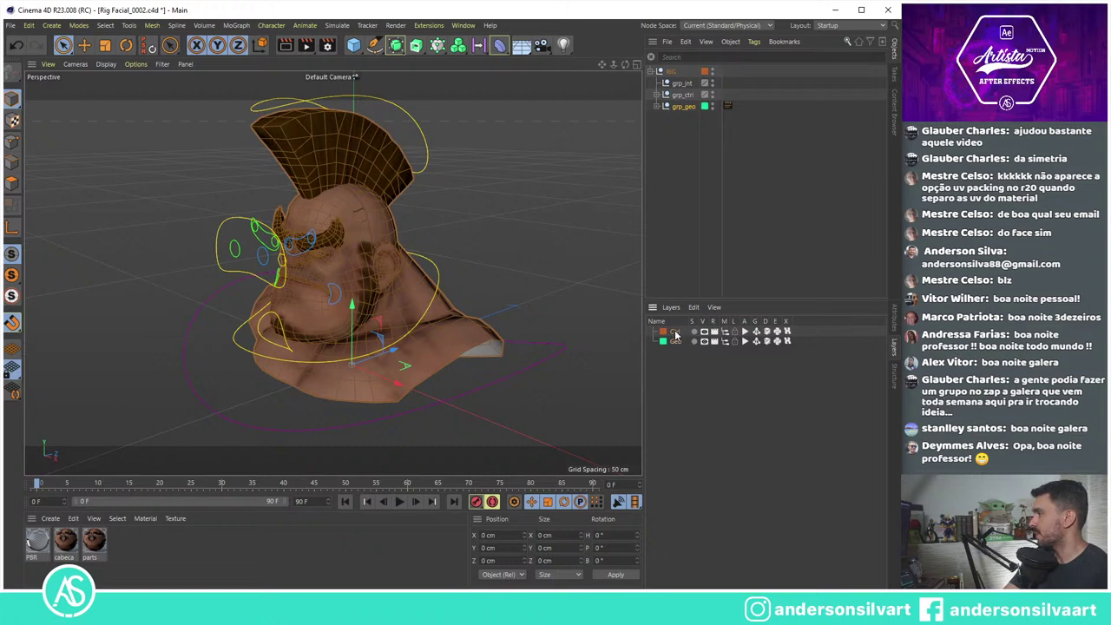
key(Delete)
key(Delete)
right_click(677, 332)
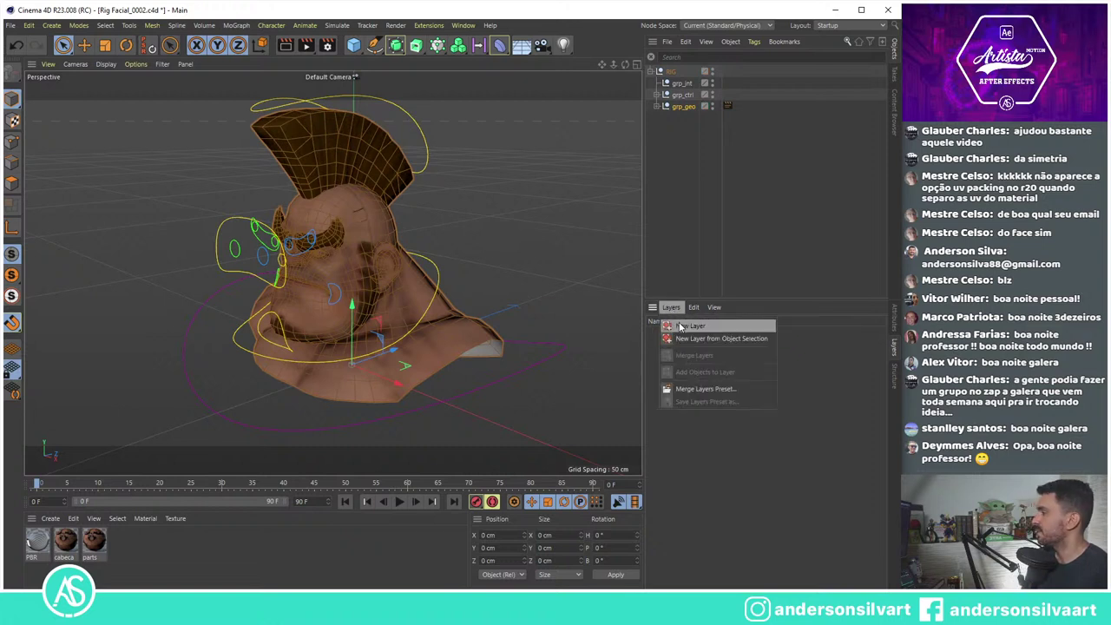
click(682, 335)
double_click(676, 331)
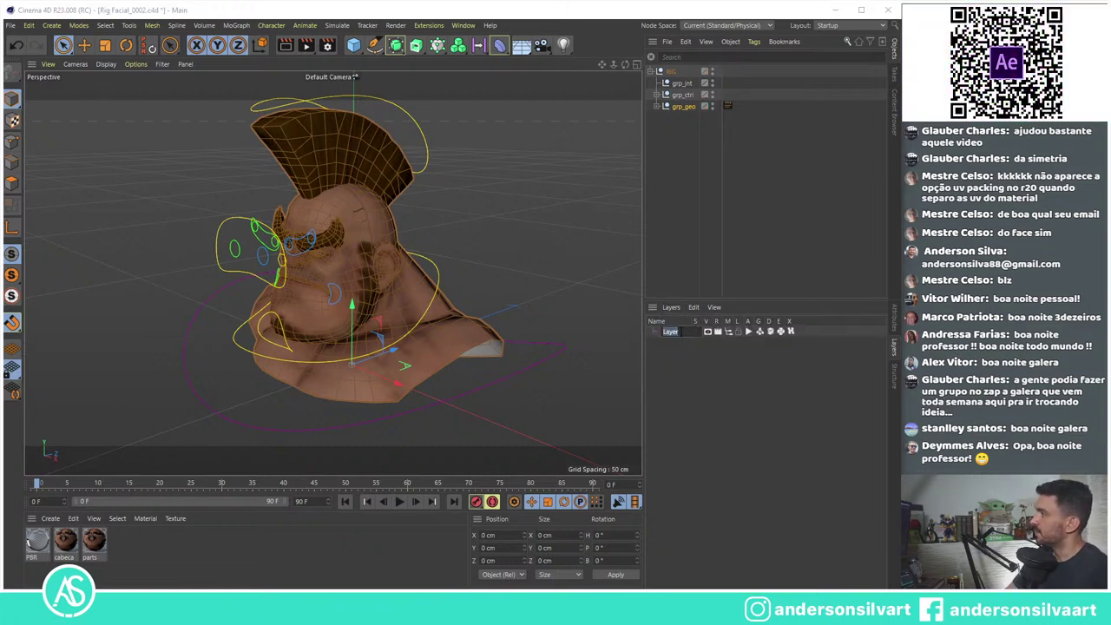
key(BackSpace)
text(jnt)
key(Return)
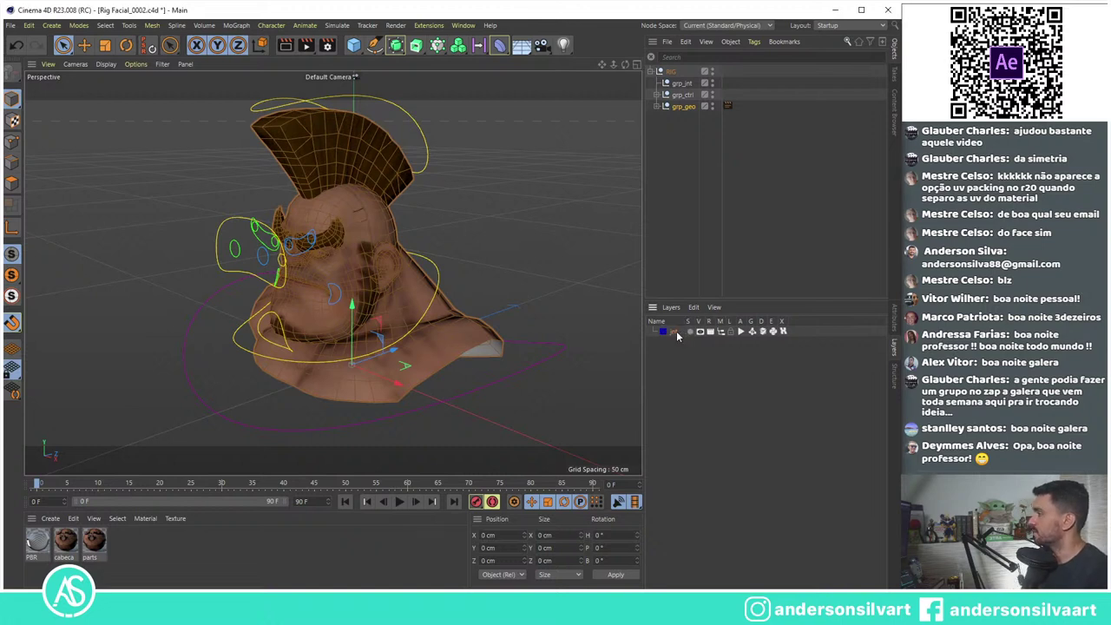
Step: Add two more layers named geo and ctrl
right_click(679, 337)
click(691, 325)
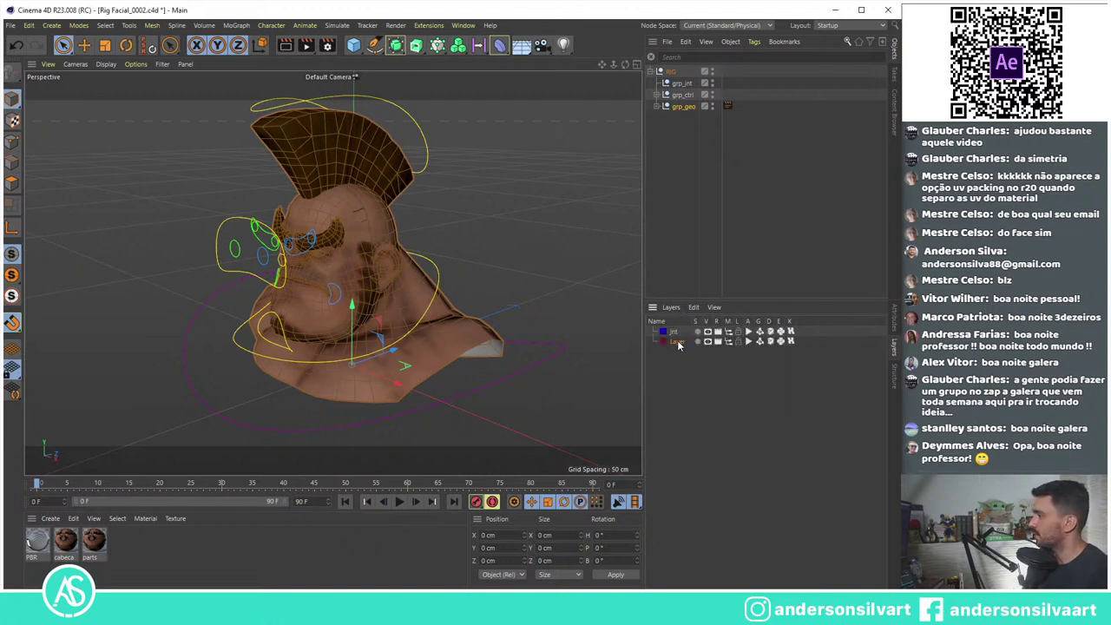
double_click(677, 342)
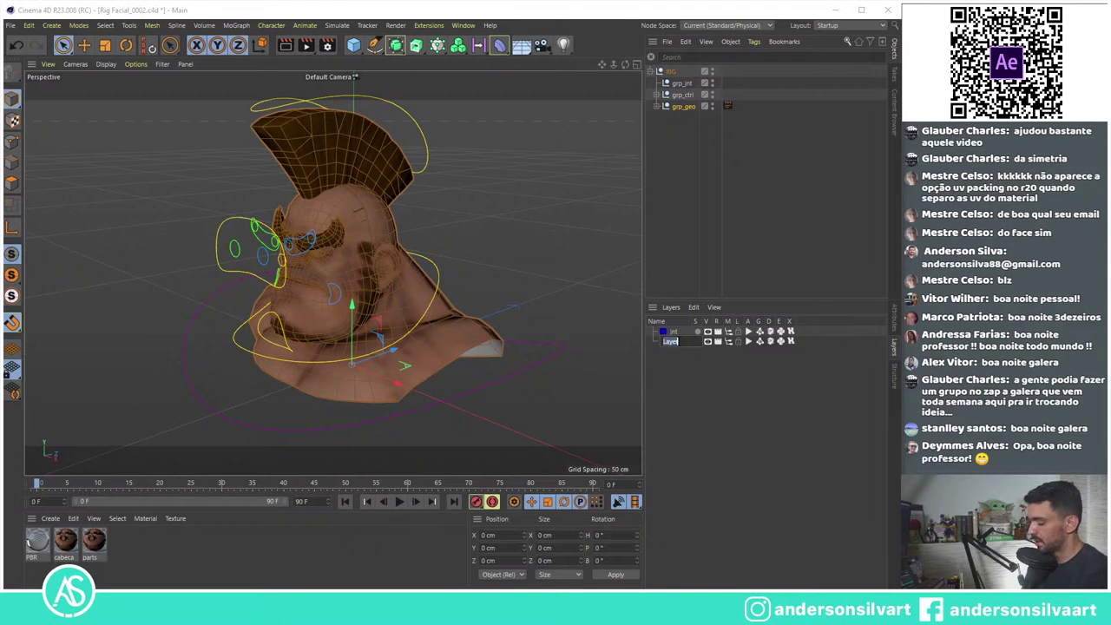
text(geo)
key(Return)
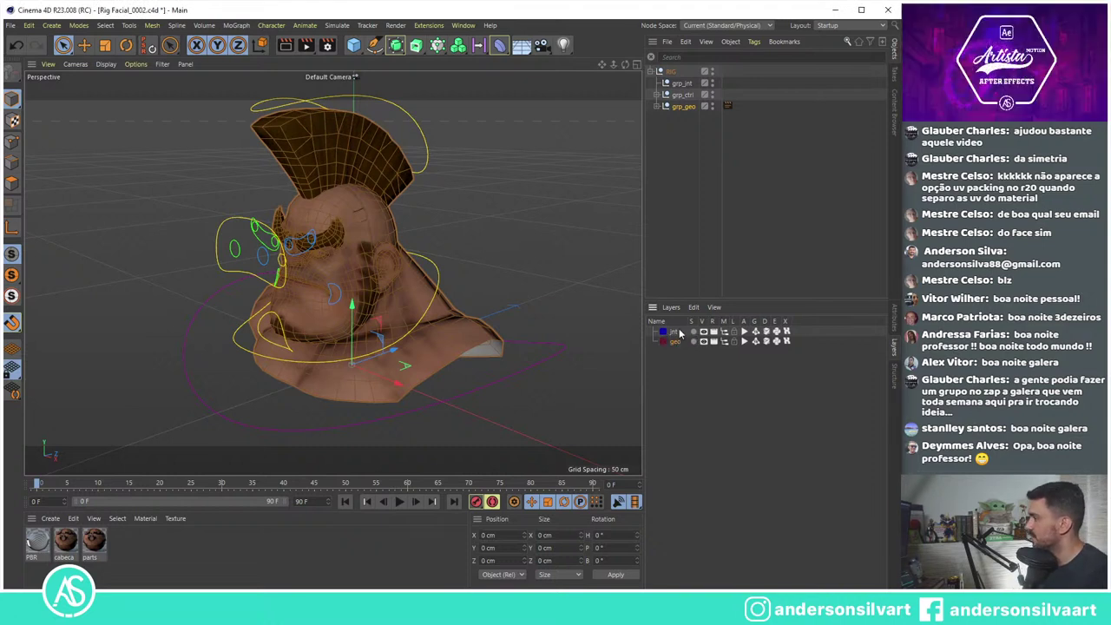
right_click(681, 334)
click(686, 332)
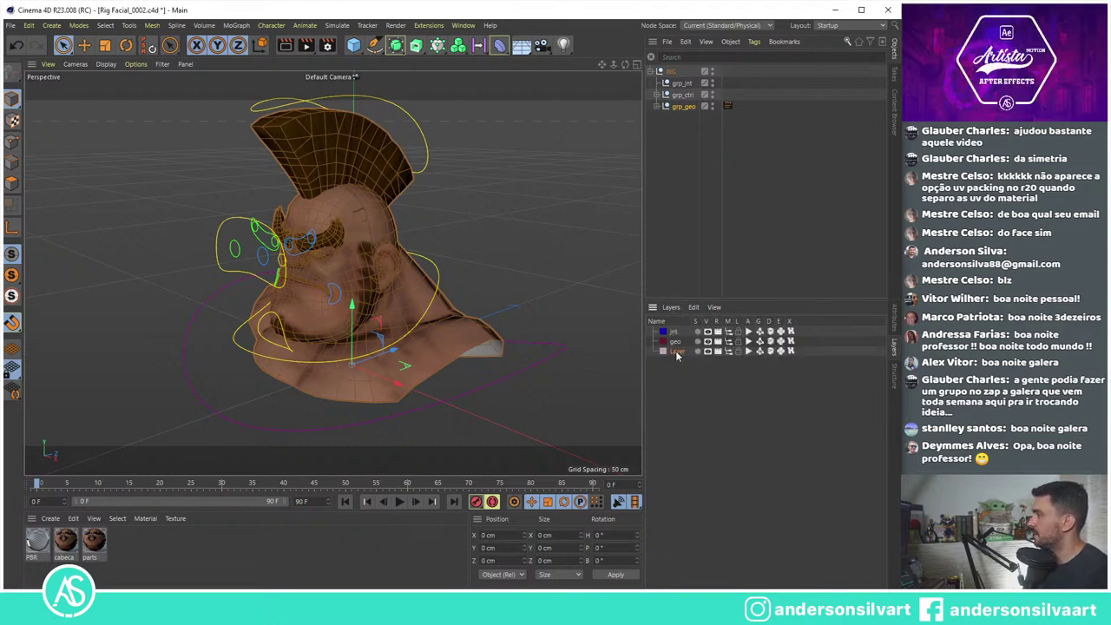
double_click(676, 352)
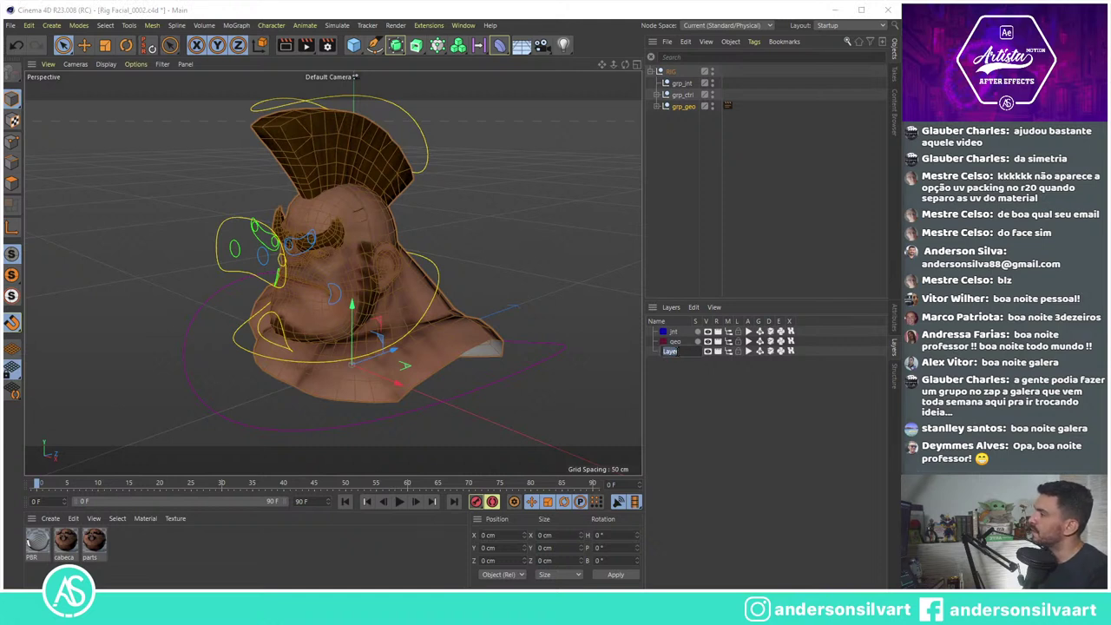
text(ctrl)
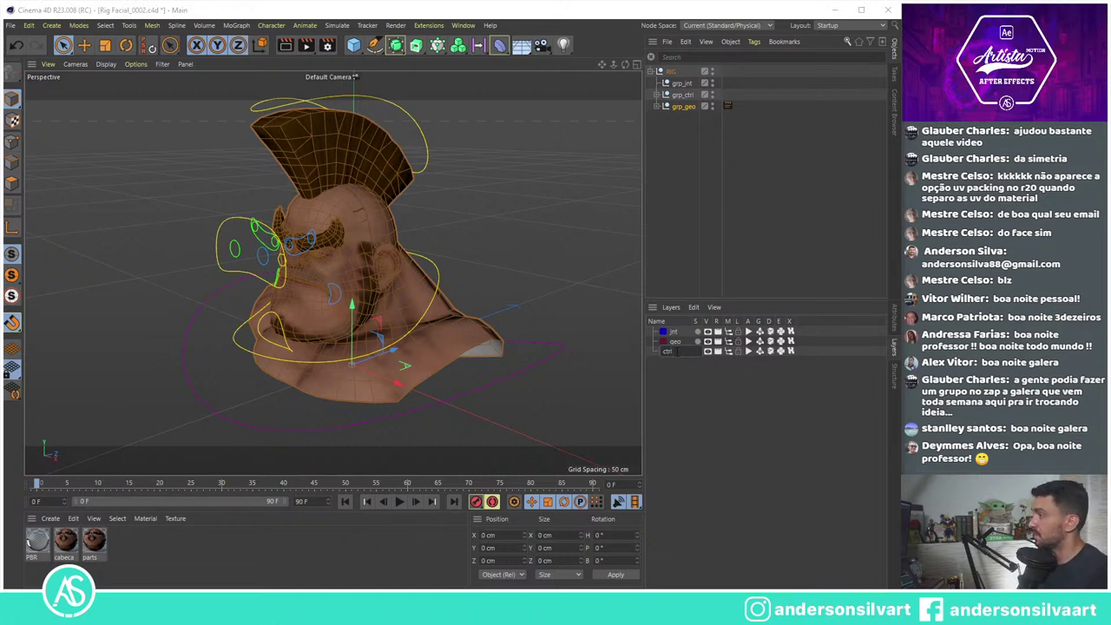
key(Return)
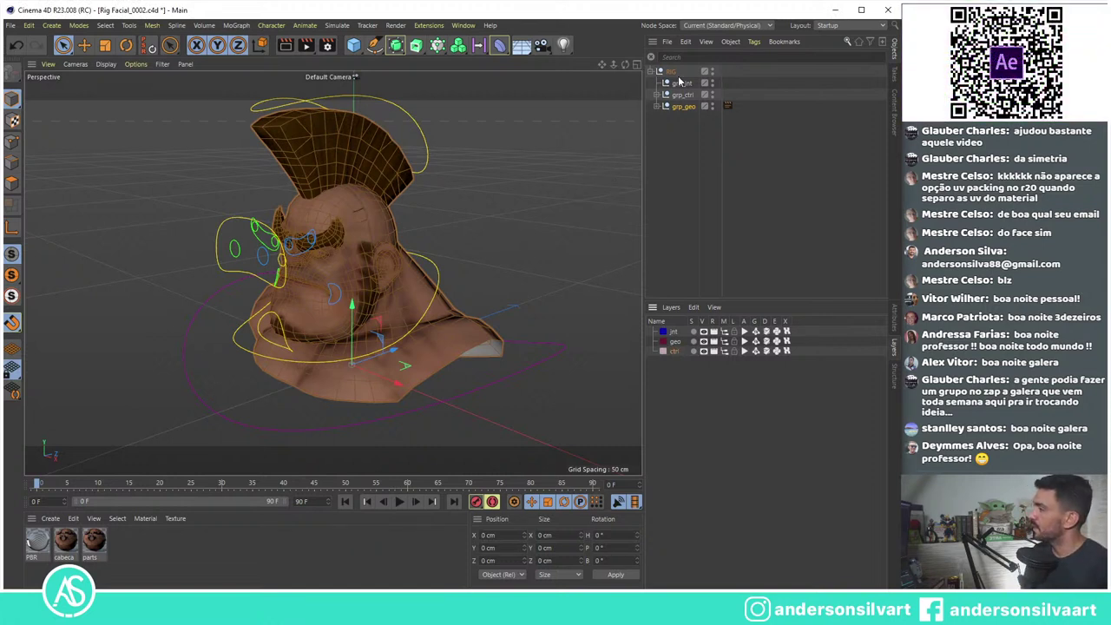
Step: Filter the objects by 'geo', select all results and assign them to the geo layer
click(657, 106)
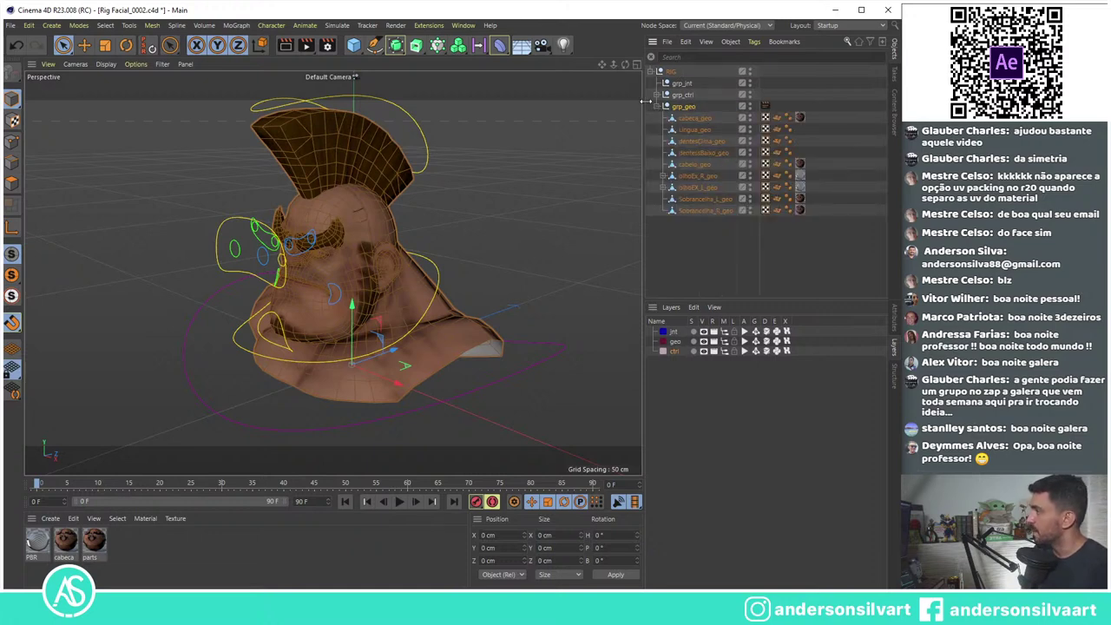
click(659, 107)
click(700, 168)
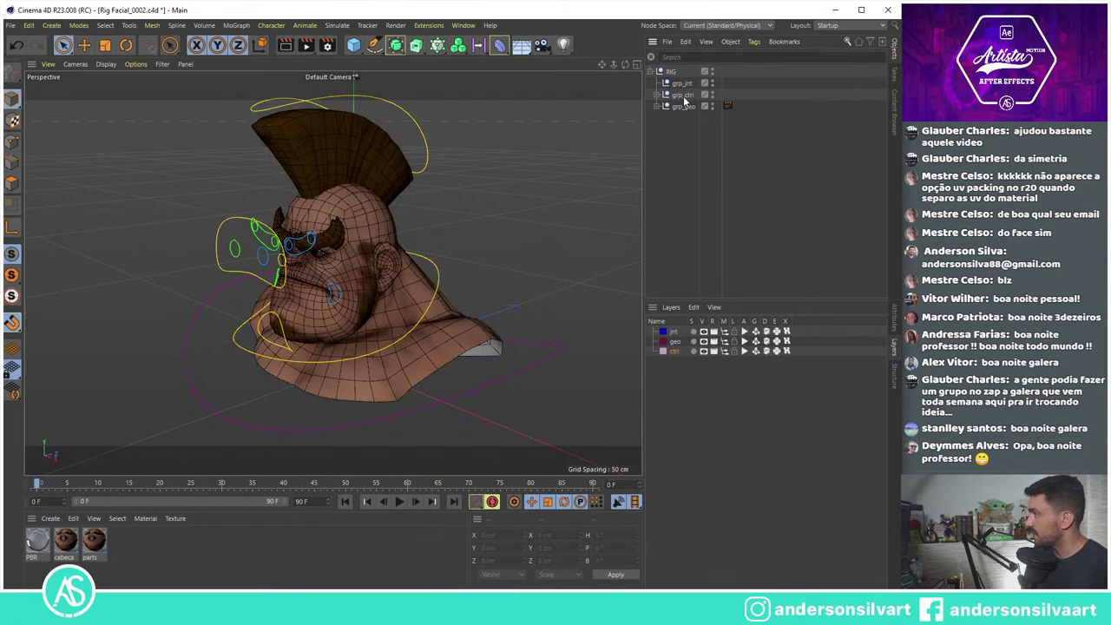
click(657, 106)
click(658, 106)
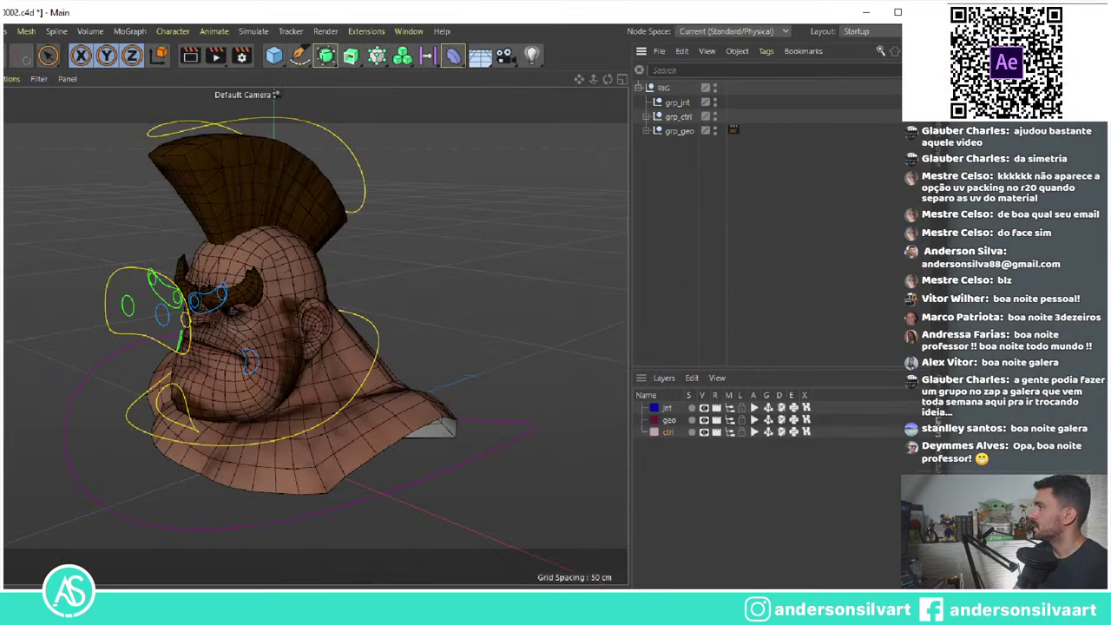
text(geo)
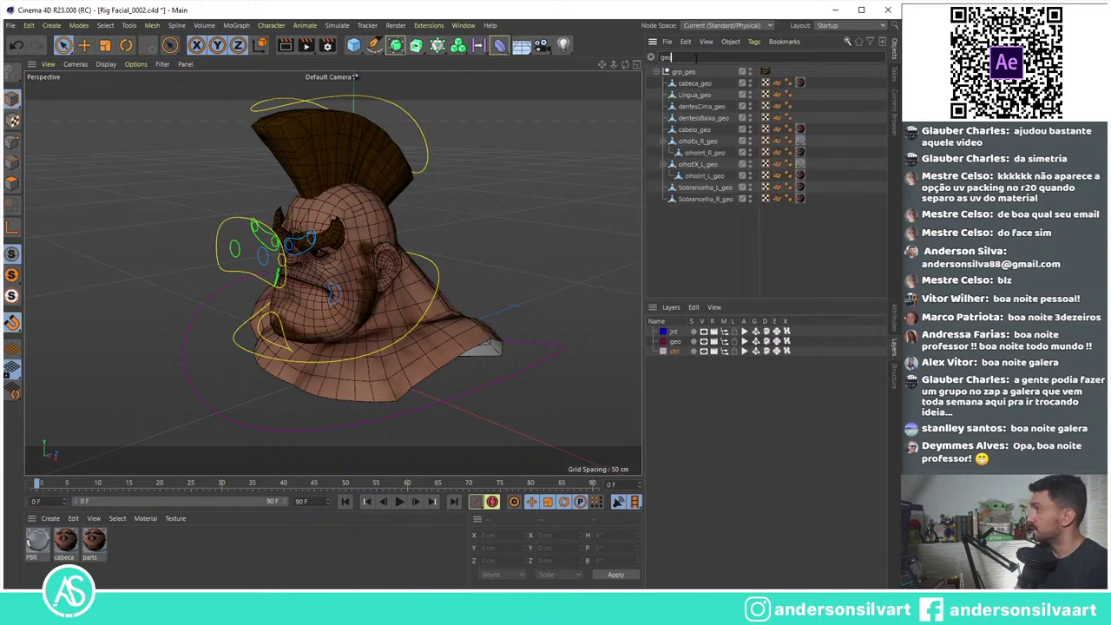
drag(723, 257, 586, 11)
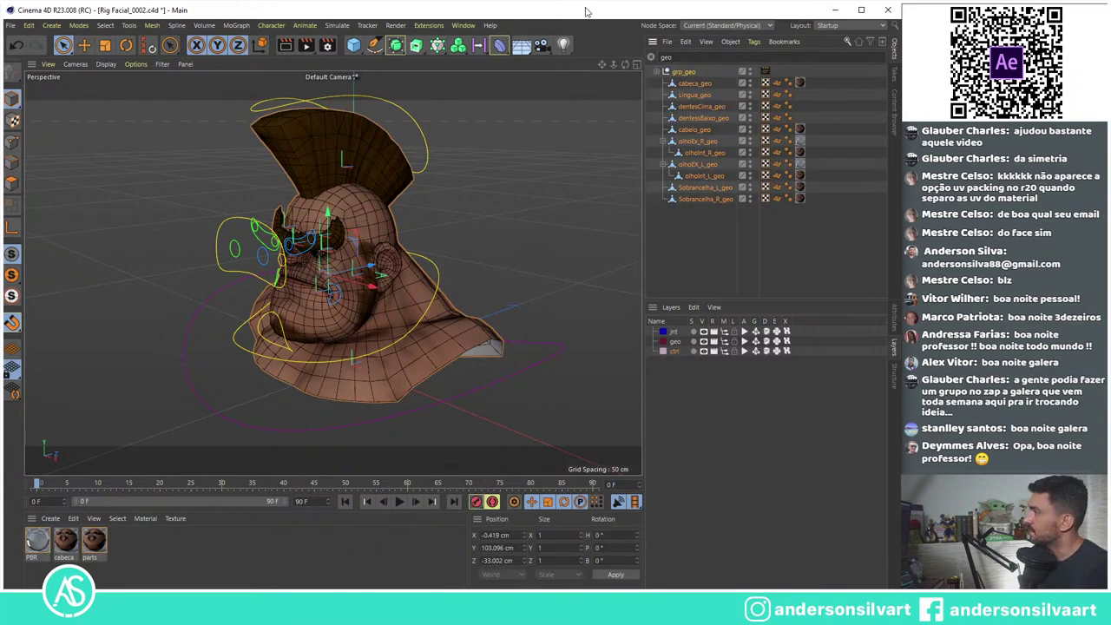
drag(705, 195, 684, 345)
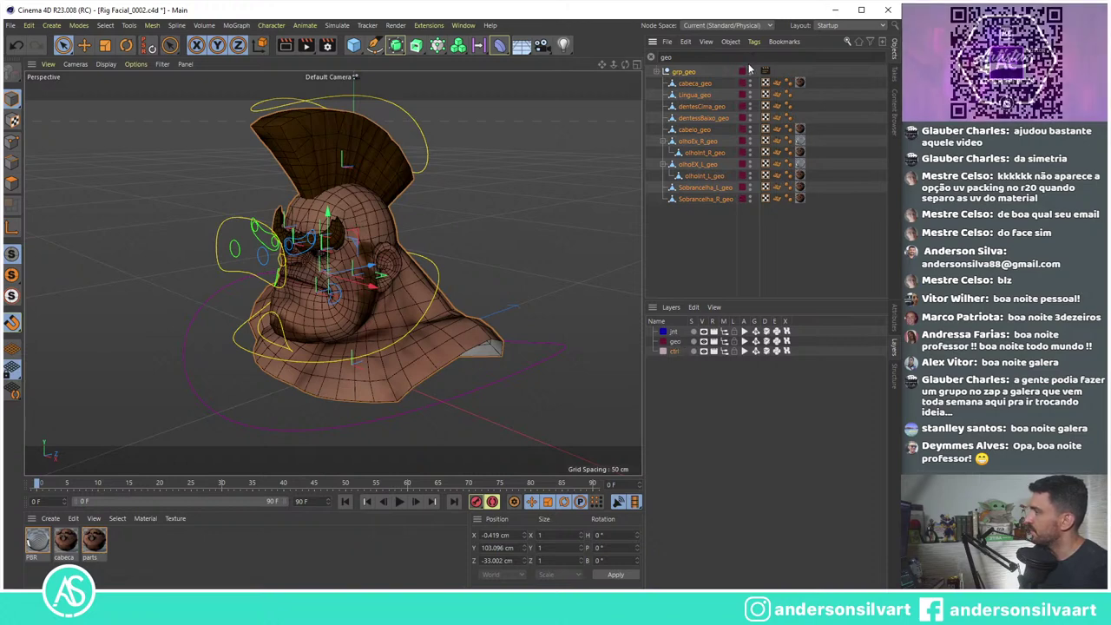
Step: Change the geo layer colour to a bright, saturated yellow
double_click(664, 342)
click(615, 337)
drag(733, 350, 775, 350)
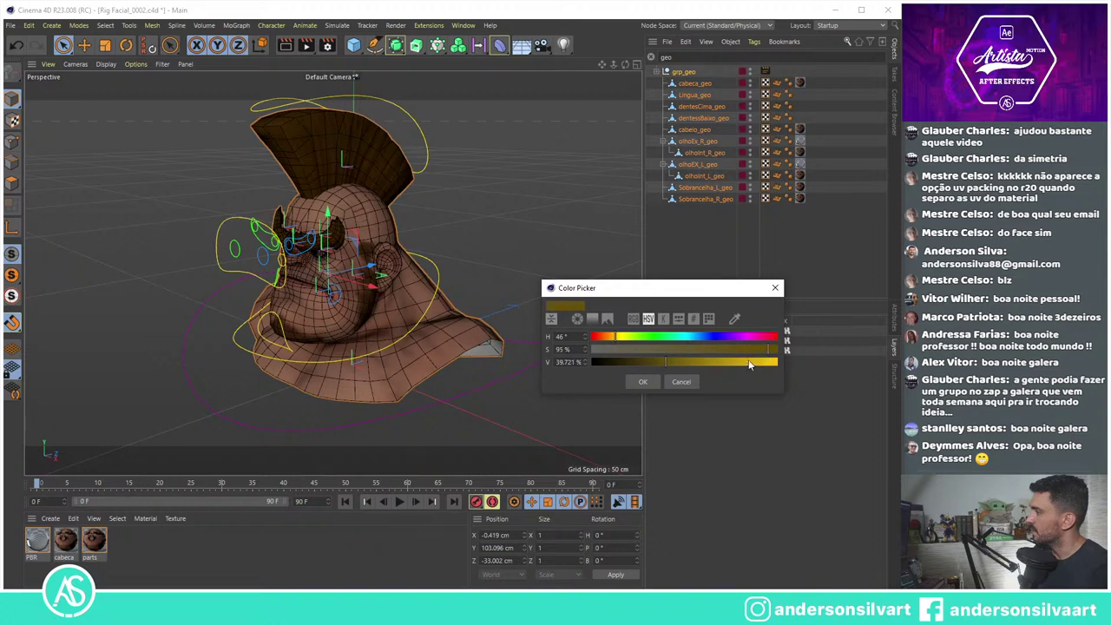
click(775, 361)
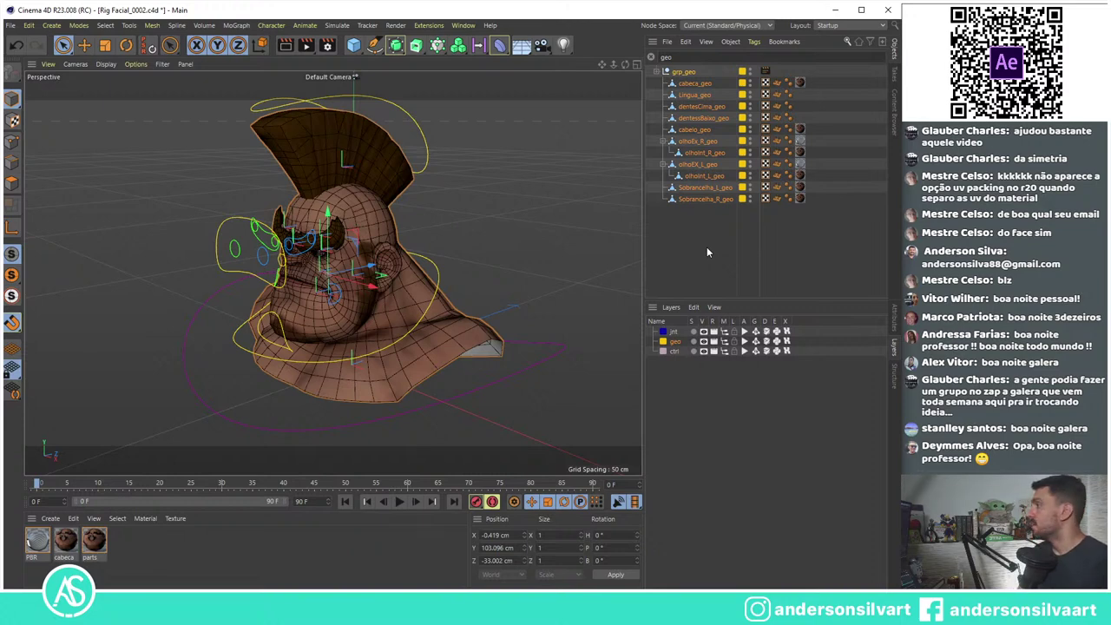
Step: Clear the name filter, expand grp_ctrl and grp_geo, and widen the object name column
click(651, 57)
click(693, 55)
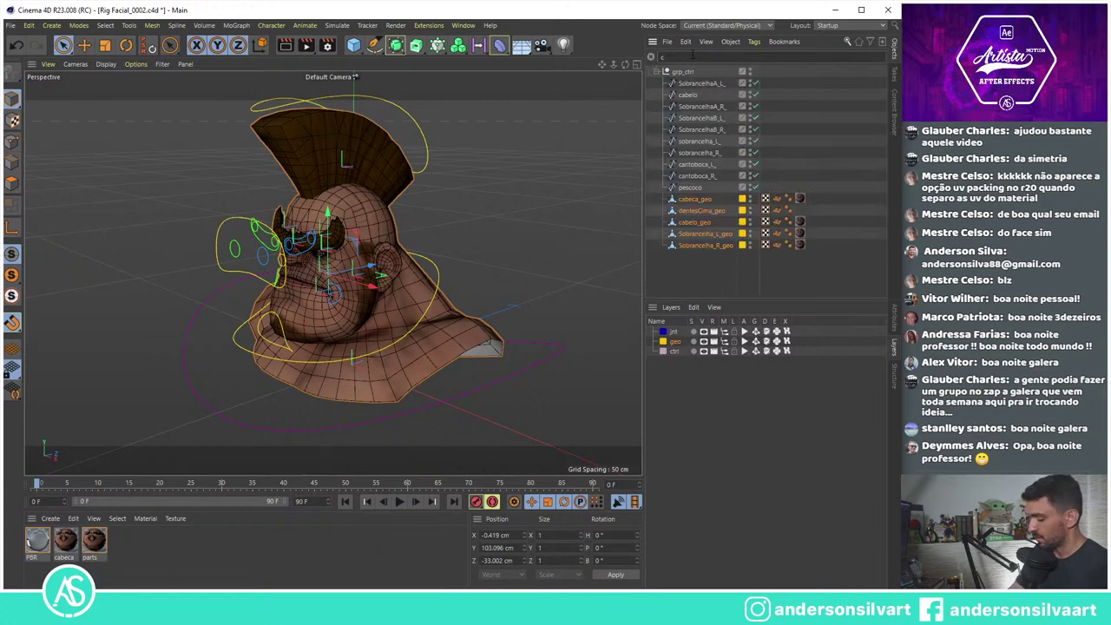
text(ctrl)
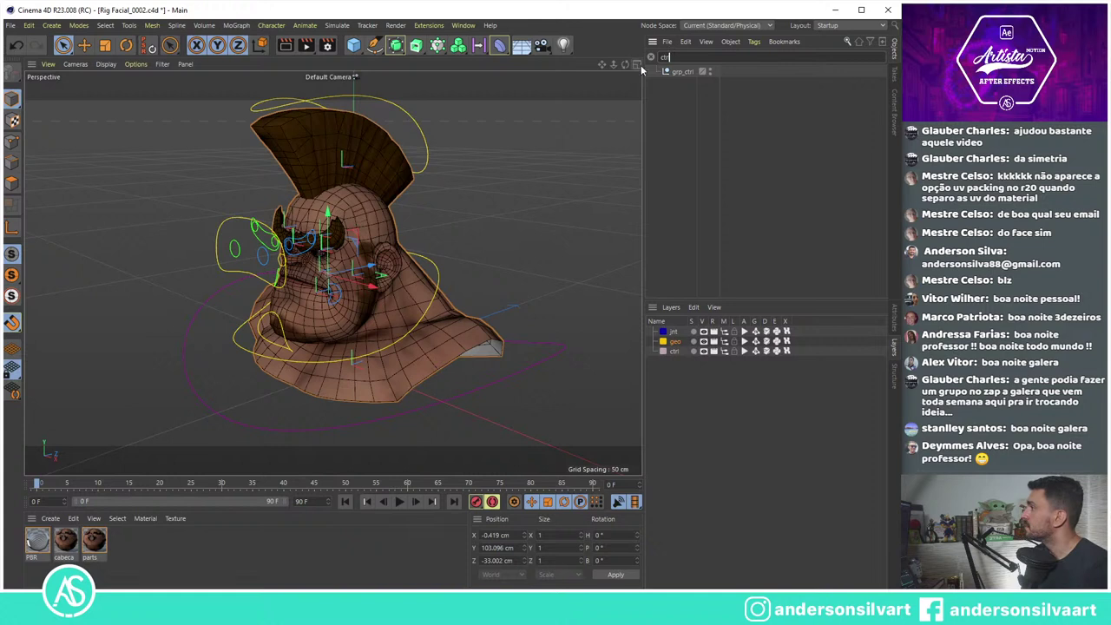
key(BackSpace)
key(BackSpace)
key(BackSpace)
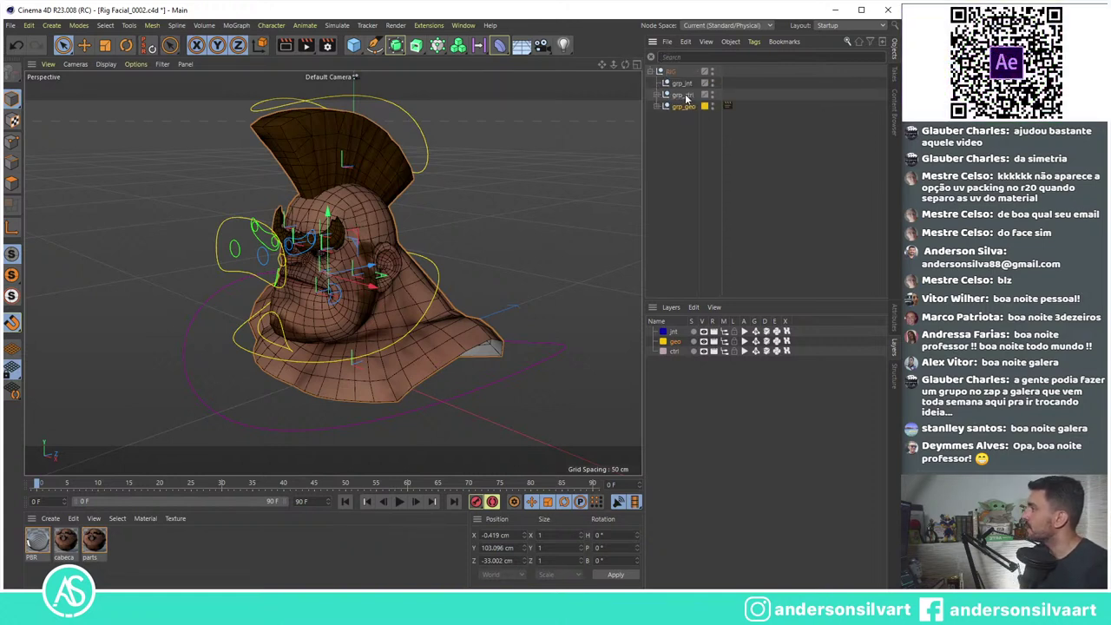
click(664, 97)
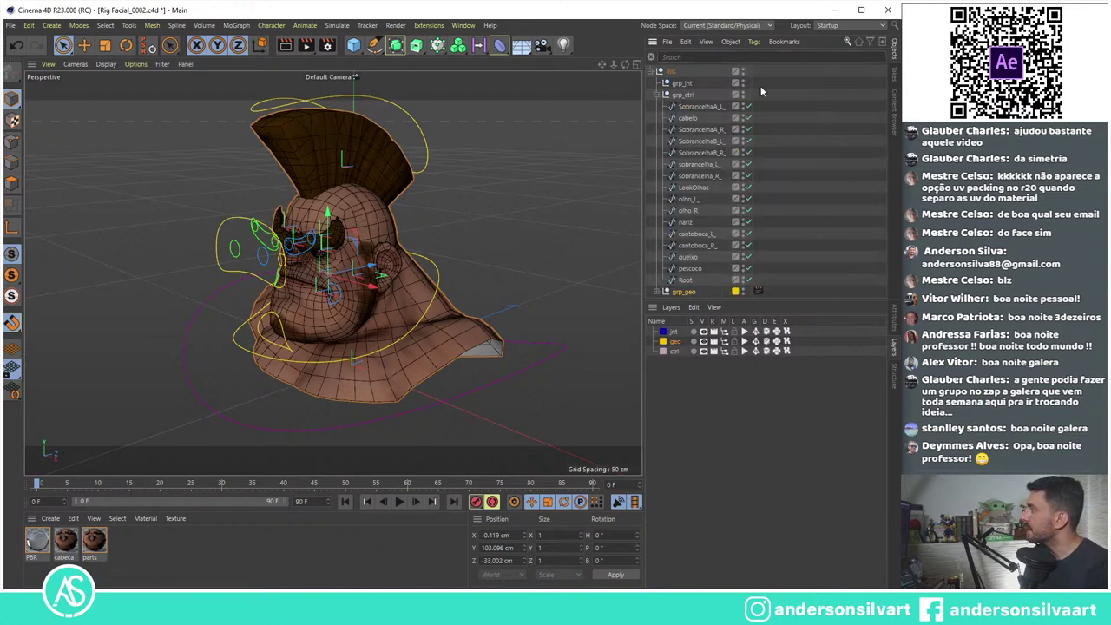
drag(753, 85, 821, 85)
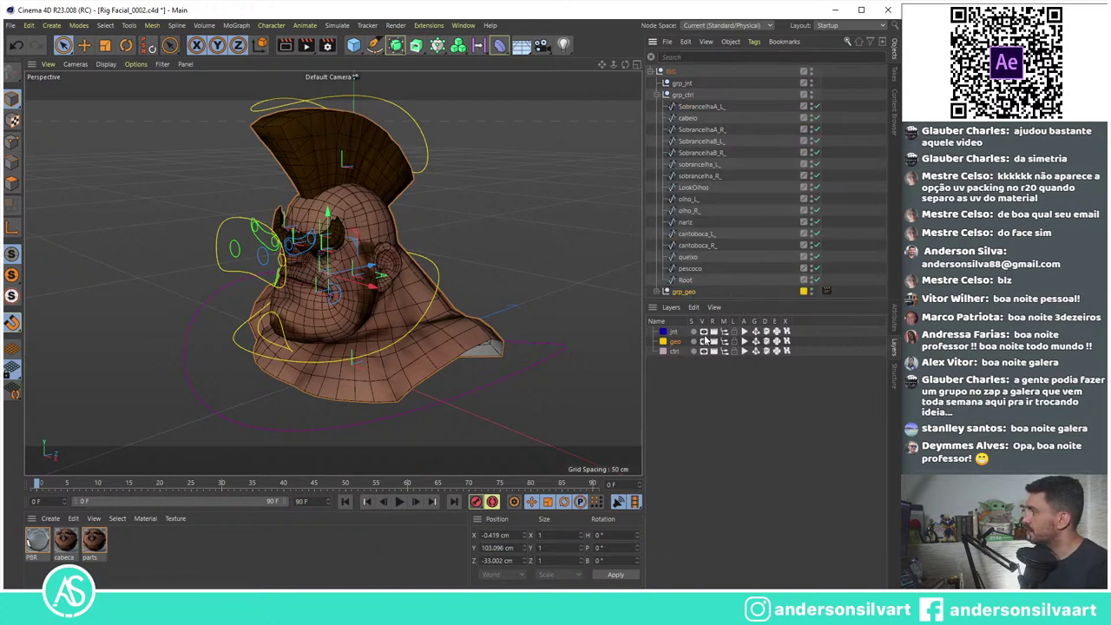
click(663, 292)
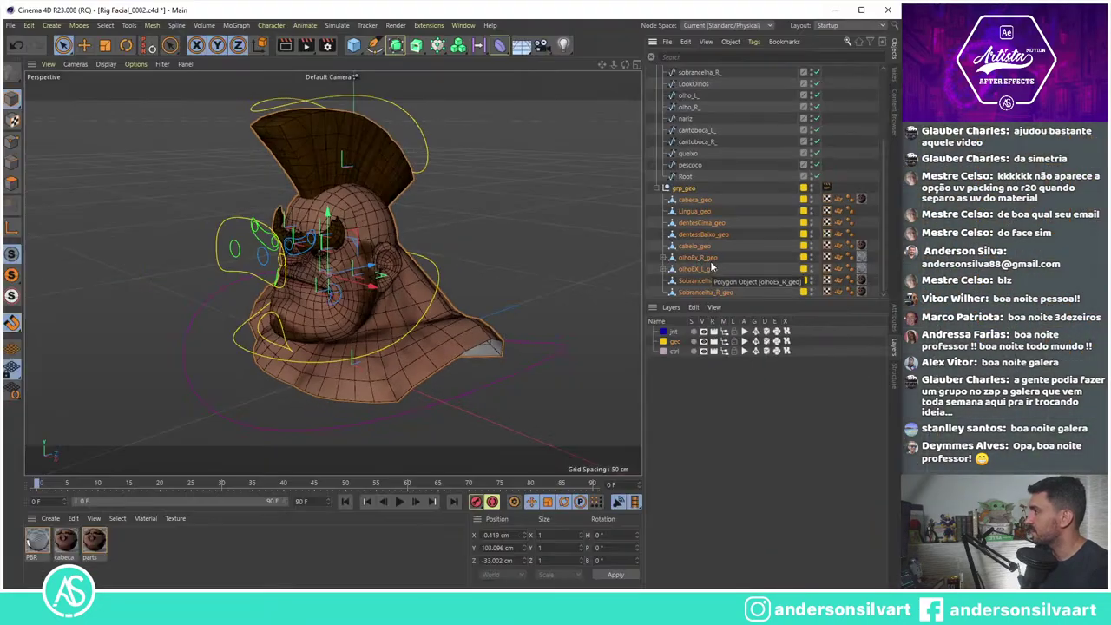
Step: Rename the first eyebrow controller to SobrancelhaA_L_, removing the ctrl ending
scroll(701, 106, up, 5)
click(701, 106)
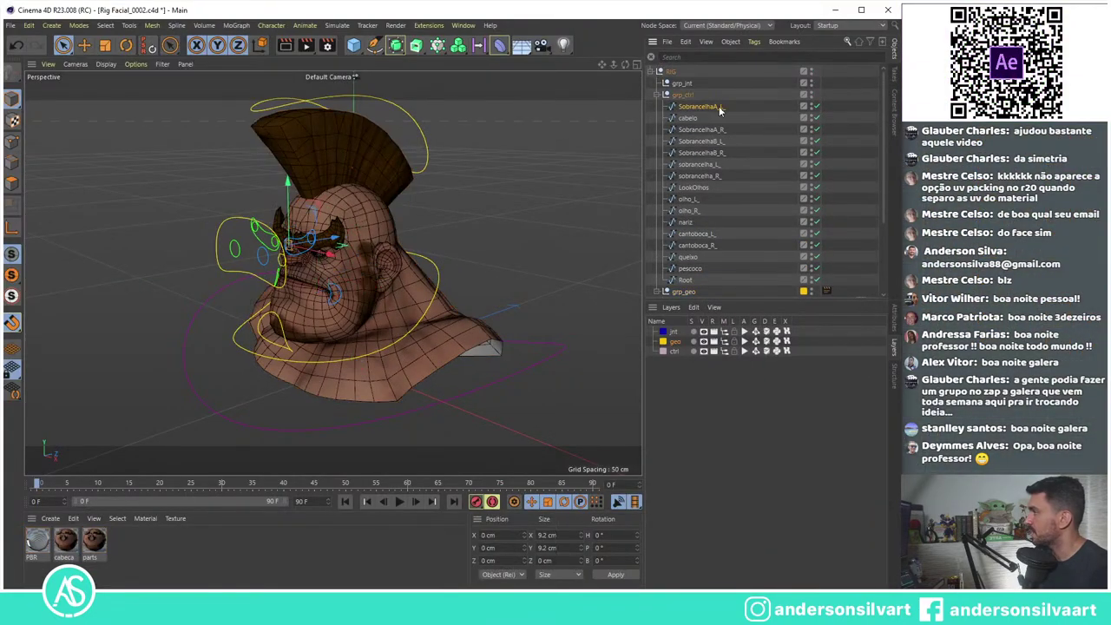
double_click(718, 107)
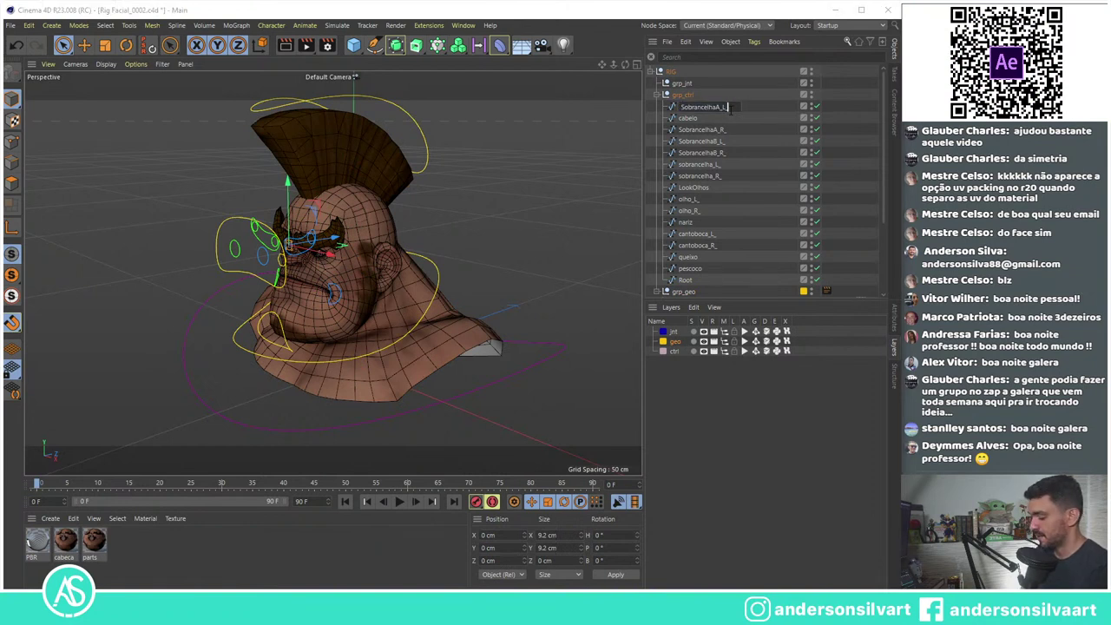
text(_ctrl_L)
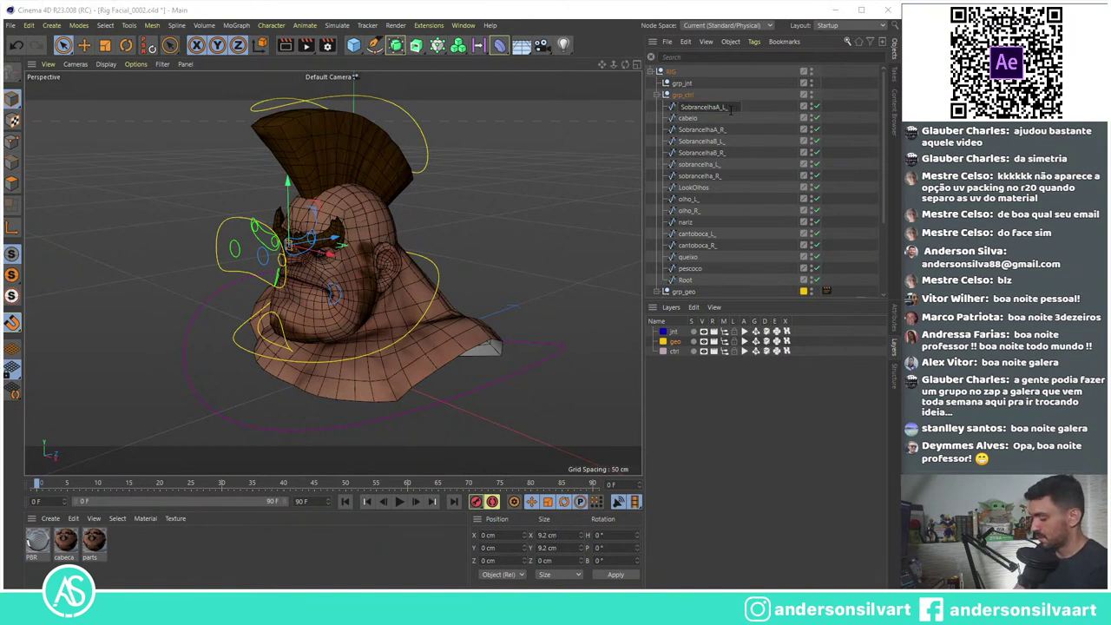
text(ctrl)
key(Return)
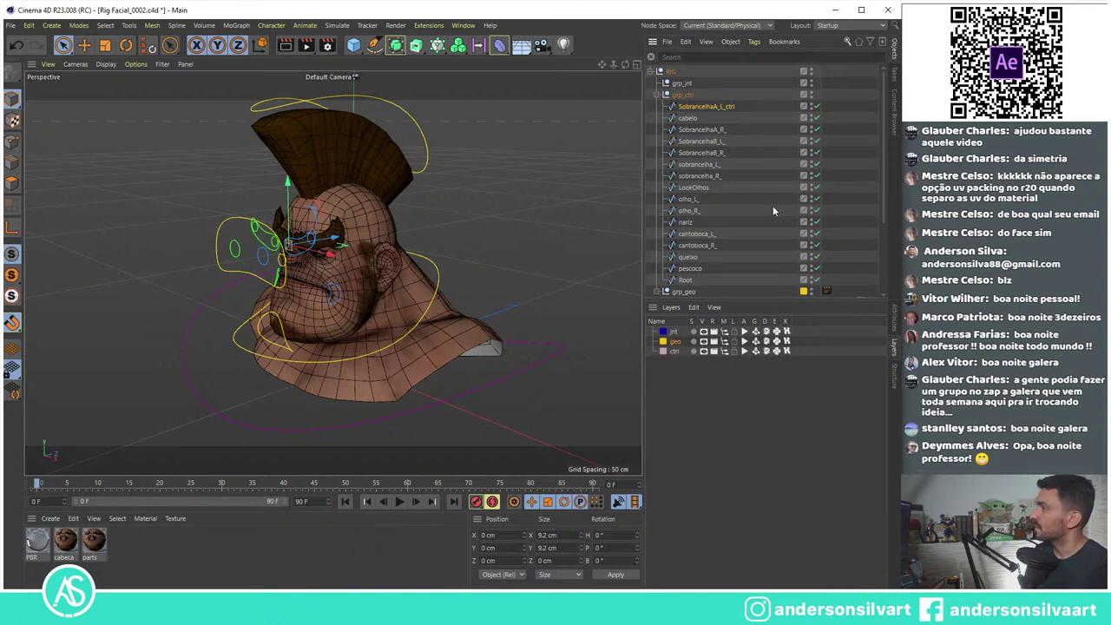
double_click(710, 107)
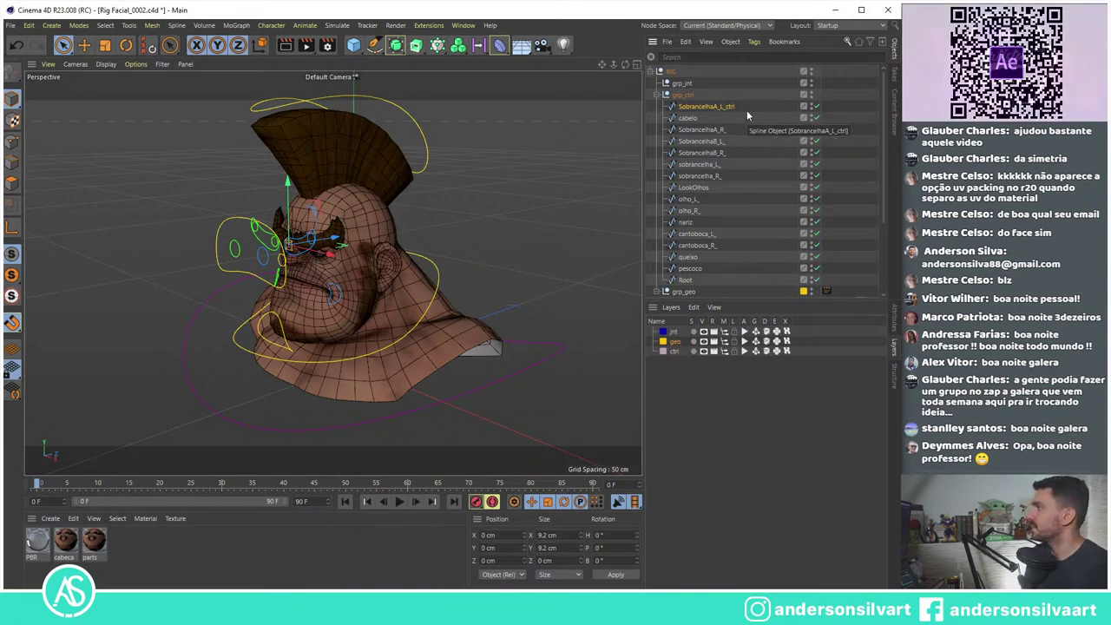
key(BackSpace)
key(BackSpace)
key(BackSpace)
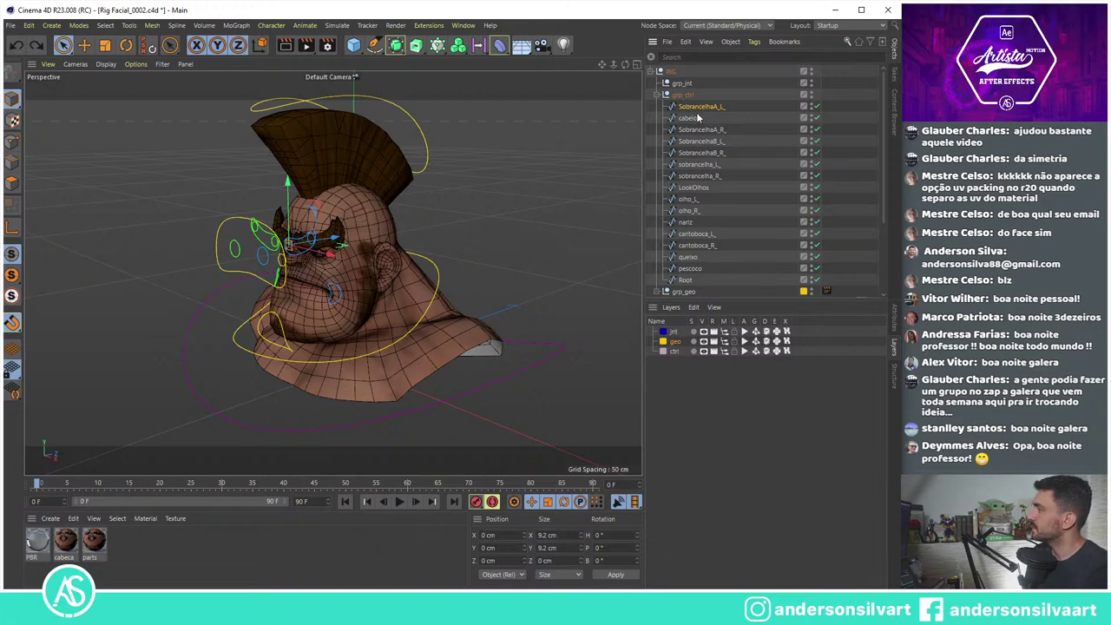
Step: Select all controls from SobrancelhaA_L_ down to Root and activate the batch Naming Tool
shift+click(691, 280)
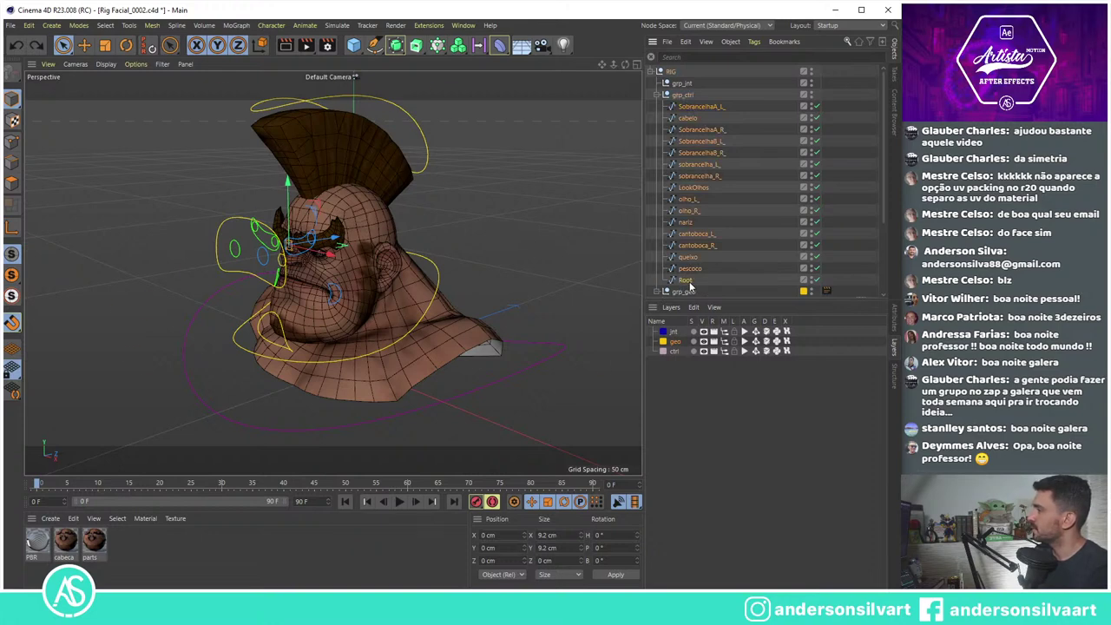
click(152, 25)
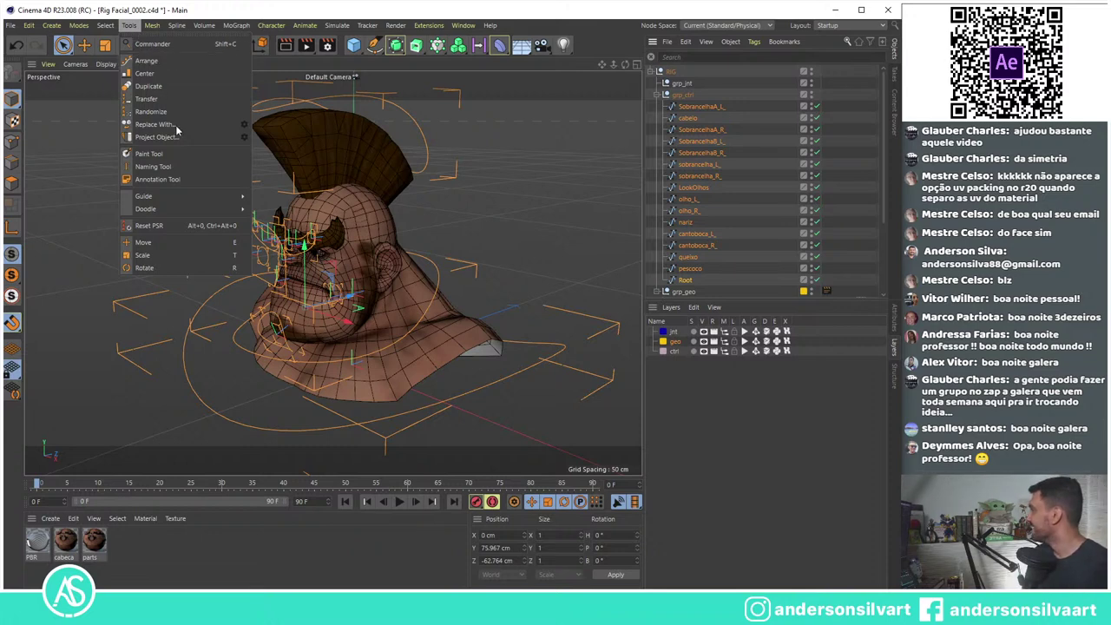
click(163, 168)
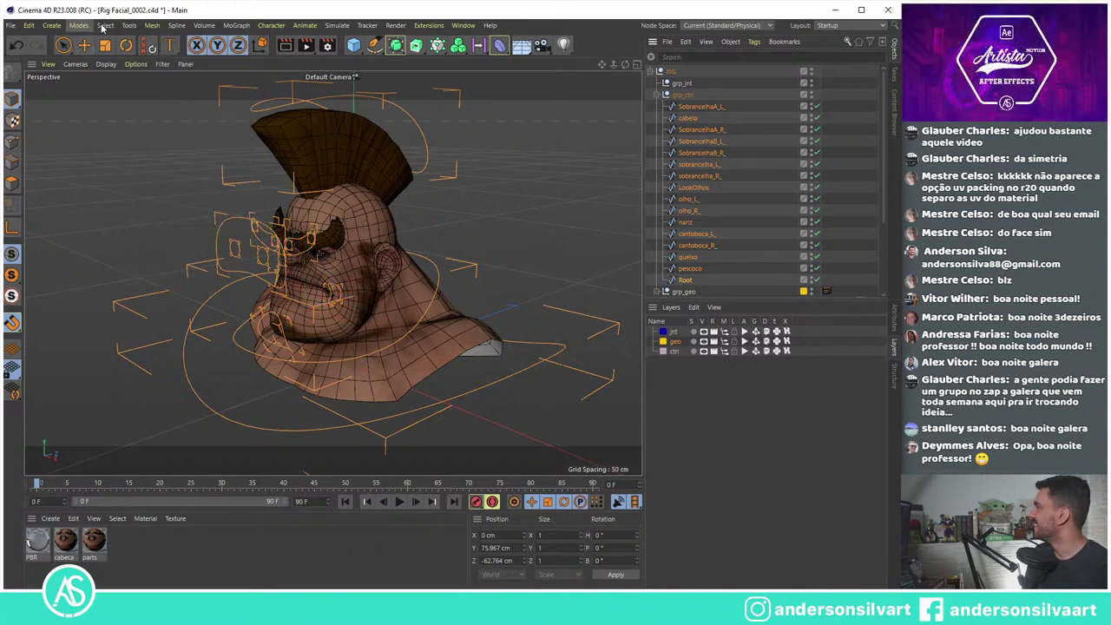
click(152, 24)
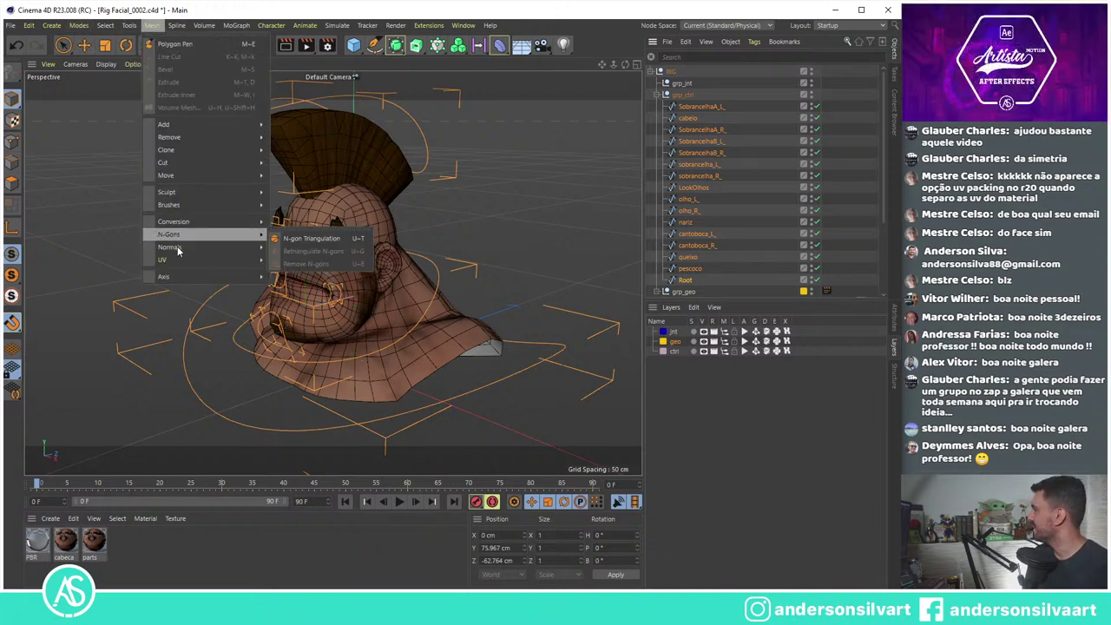
mouse_move(129, 25)
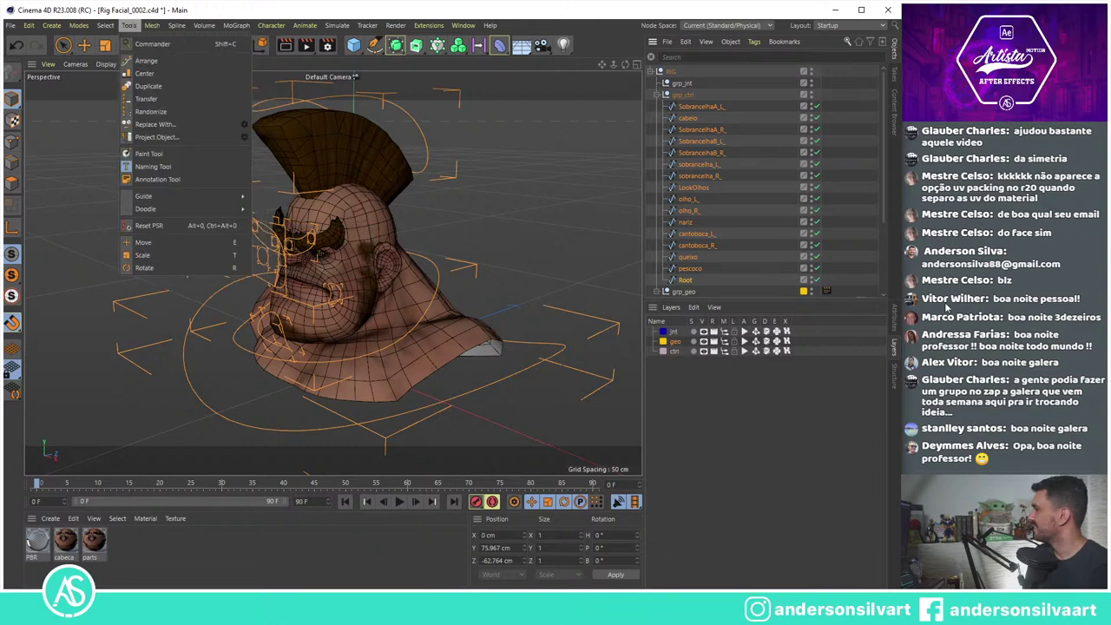
Step: In the Naming Tool, replace the _geo suffix with _ctrl and apply it to the selected controls
click(897, 325)
click(896, 323)
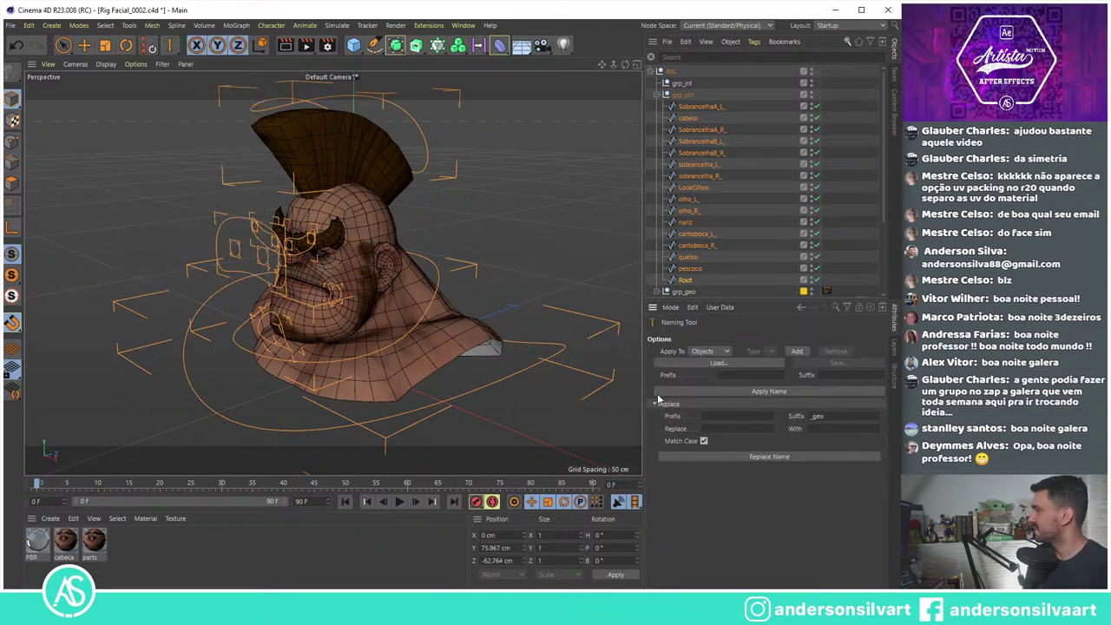
double_click(846, 415)
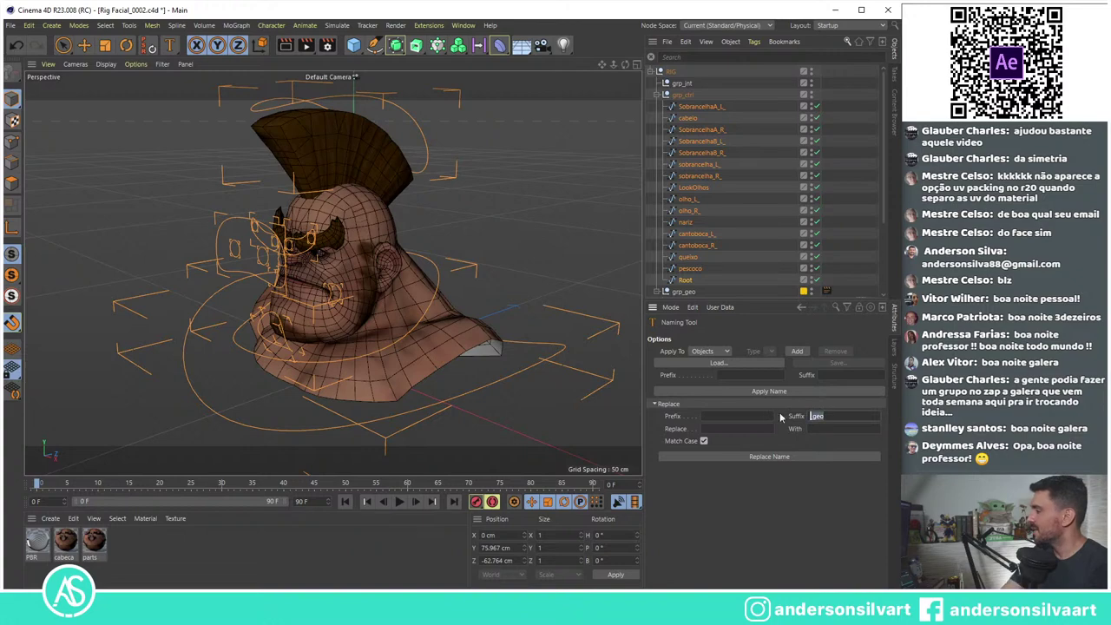
key(BackSpace)
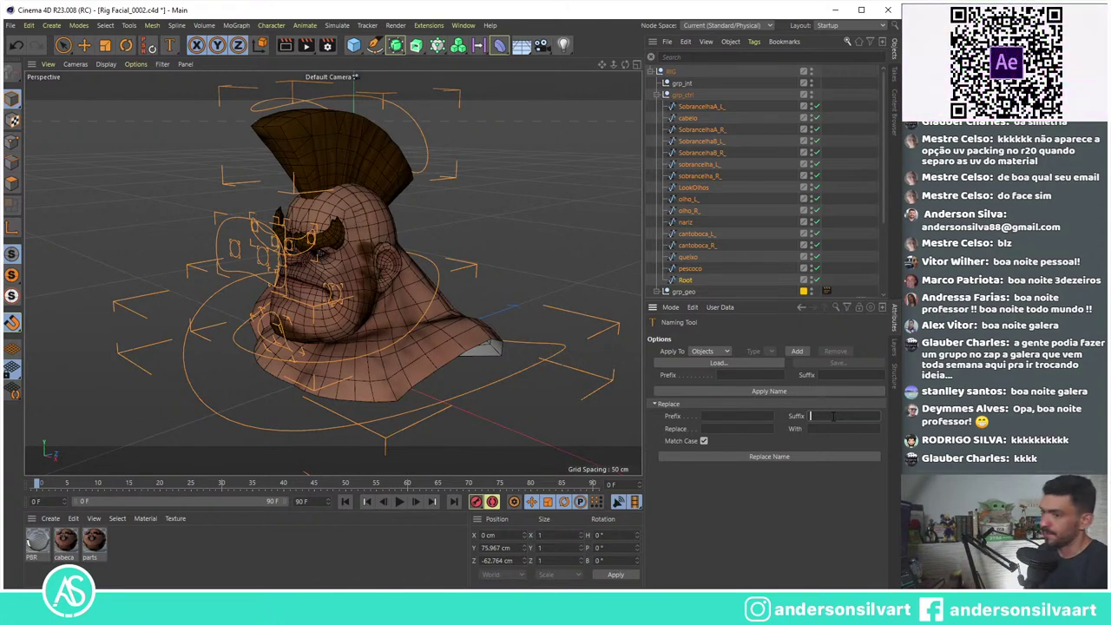
click(833, 416)
text(_)
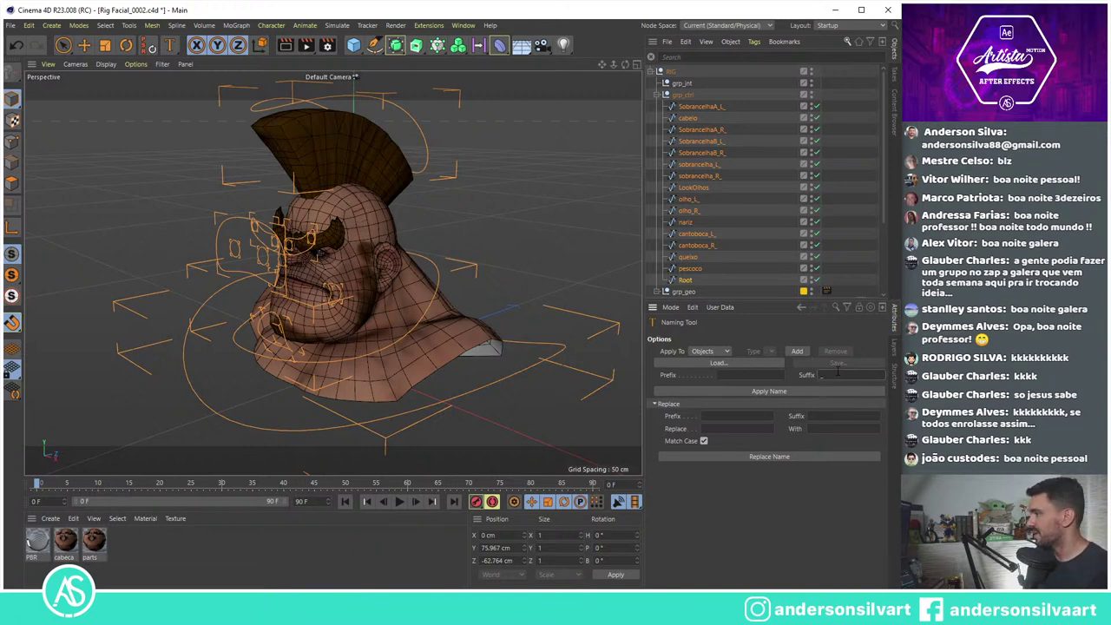
text(ctrl)
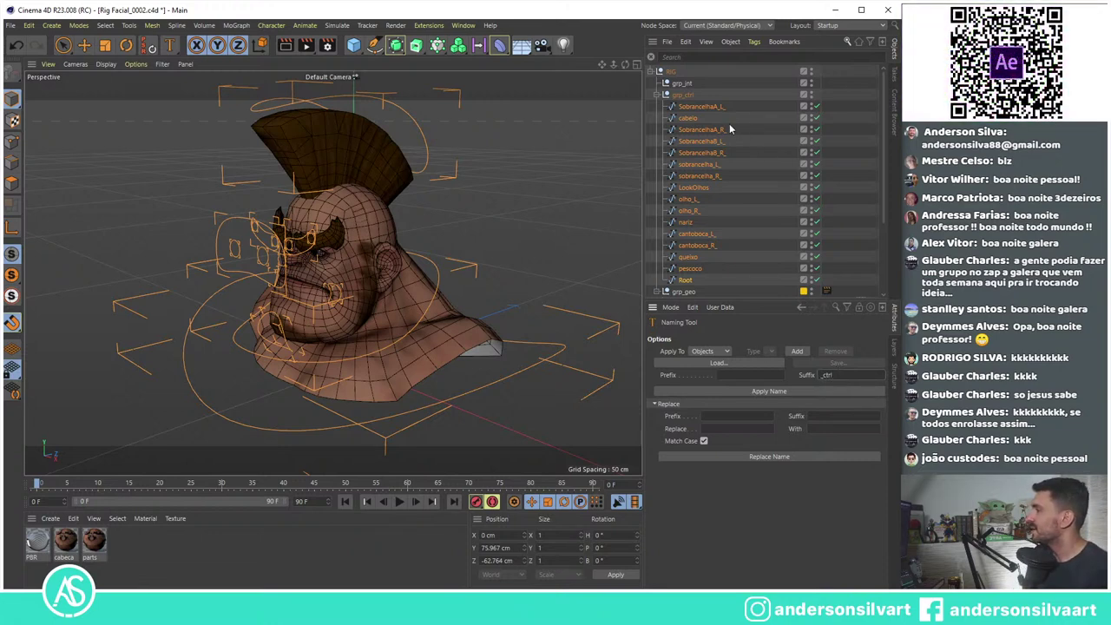
click(767, 457)
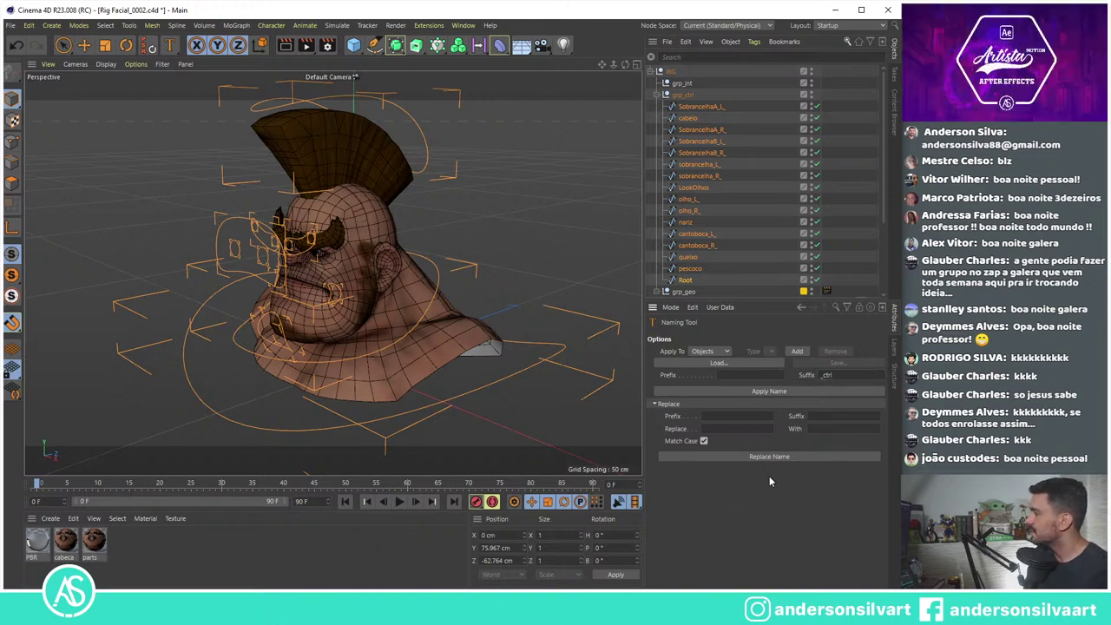
click(700, 106)
shift+click(686, 279)
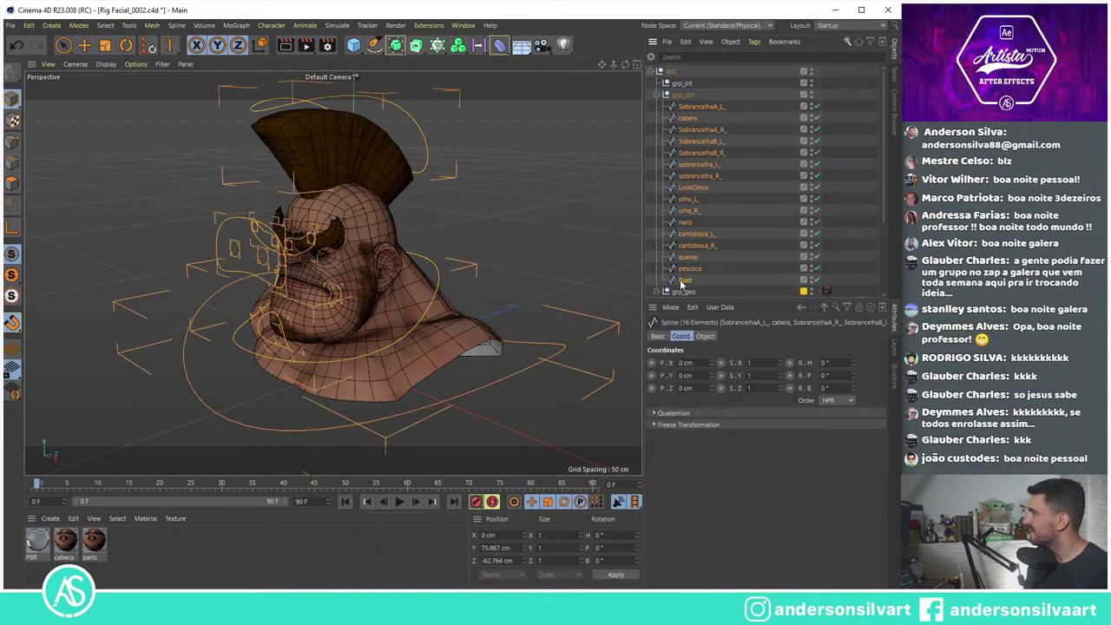
click(149, 28)
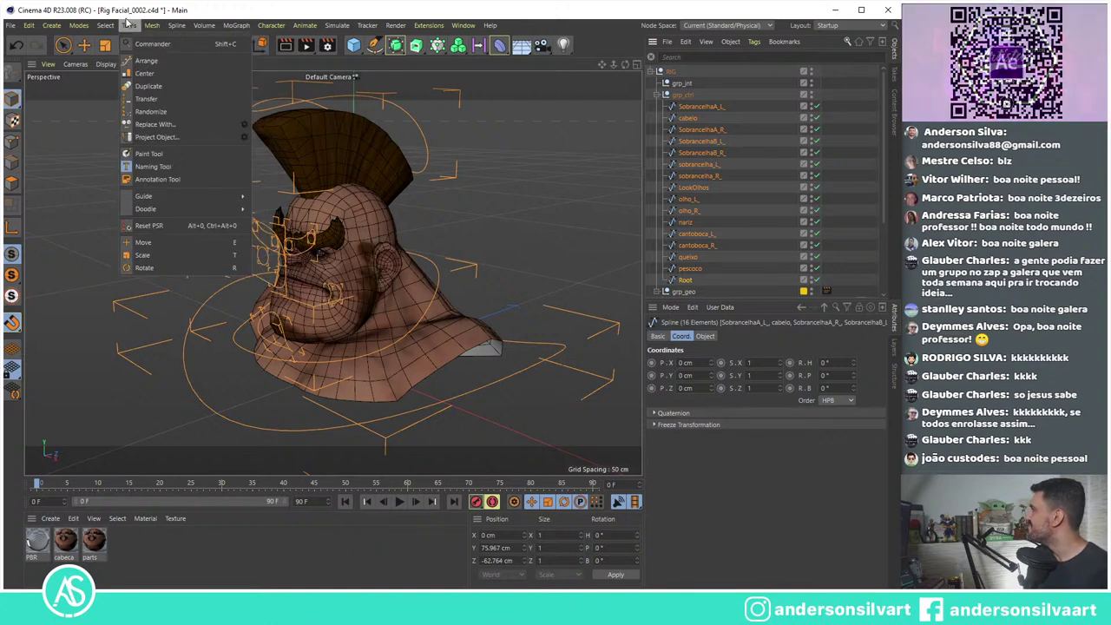
click(179, 165)
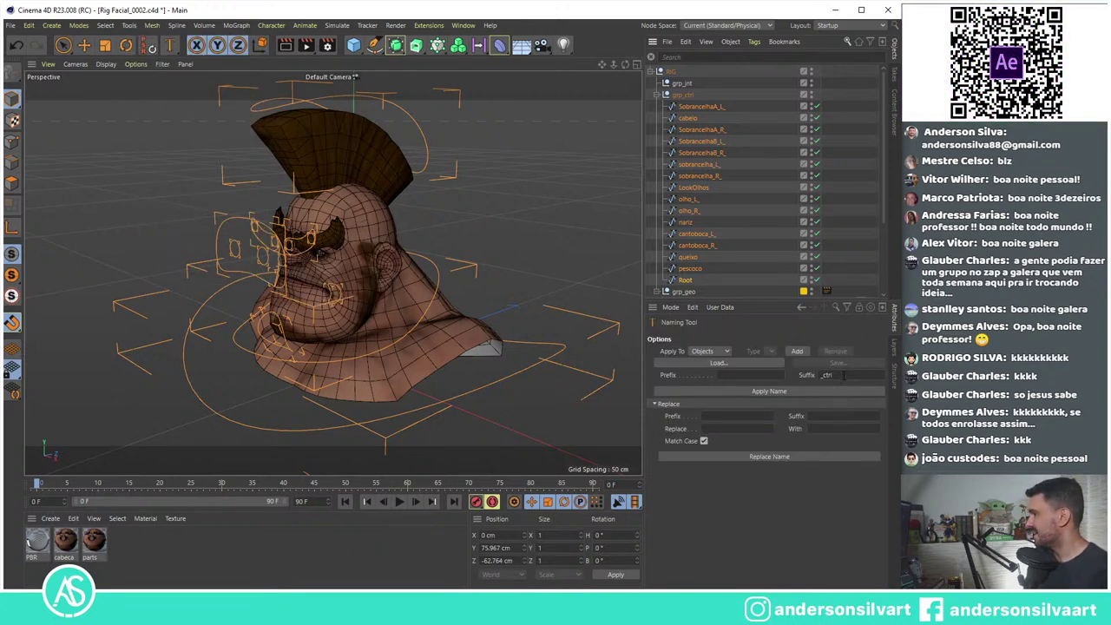
double_click(841, 375)
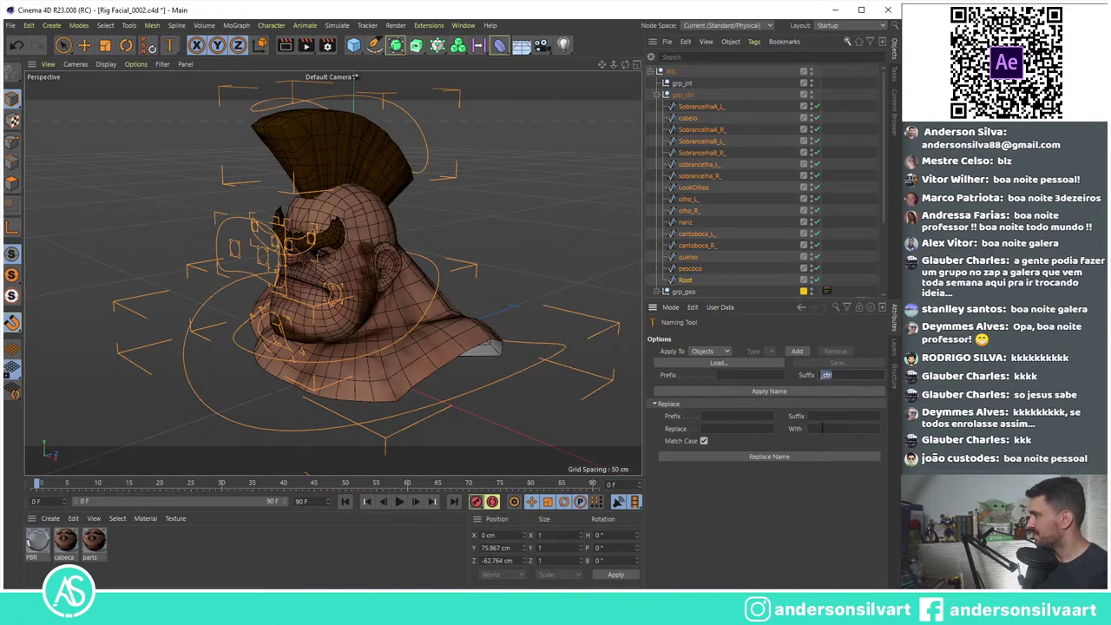
click(822, 428)
text(layer)
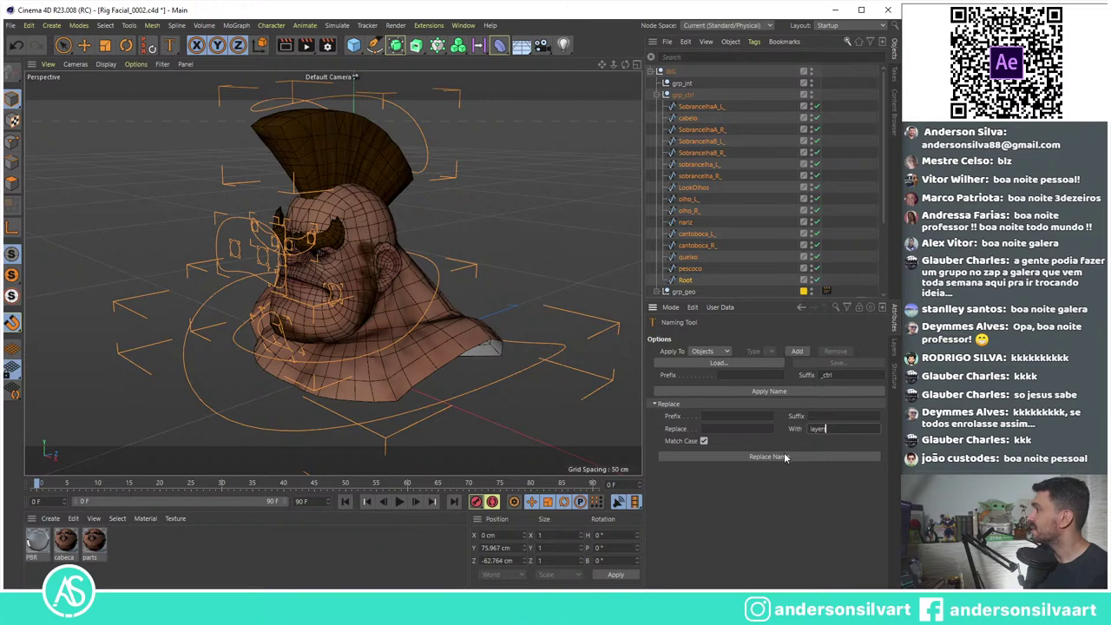
click(784, 453)
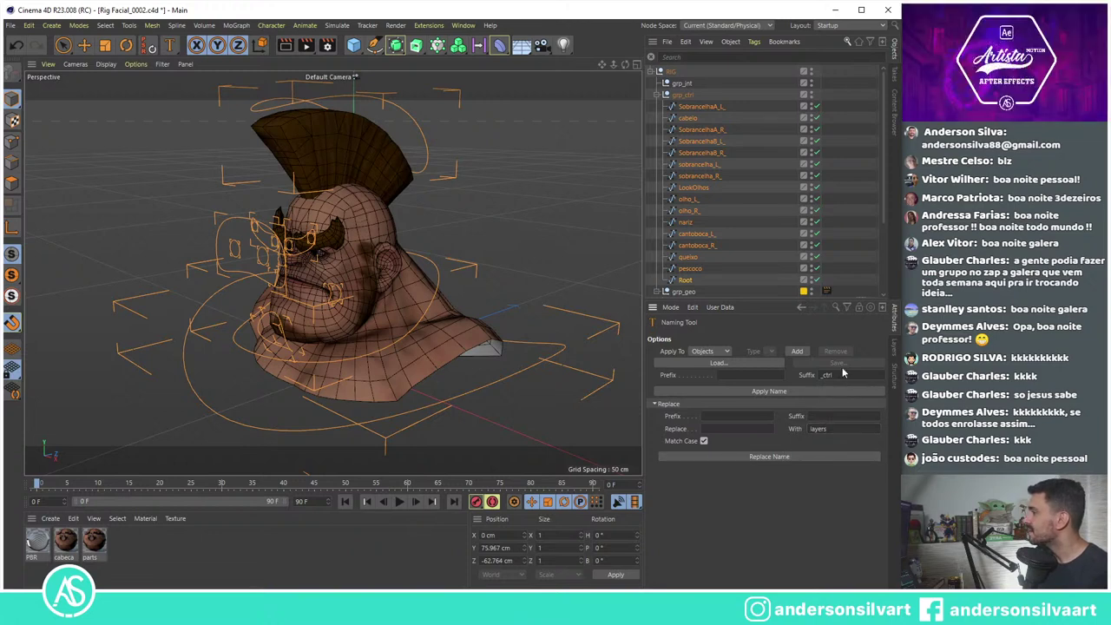
click(785, 395)
click(784, 395)
click(696, 188)
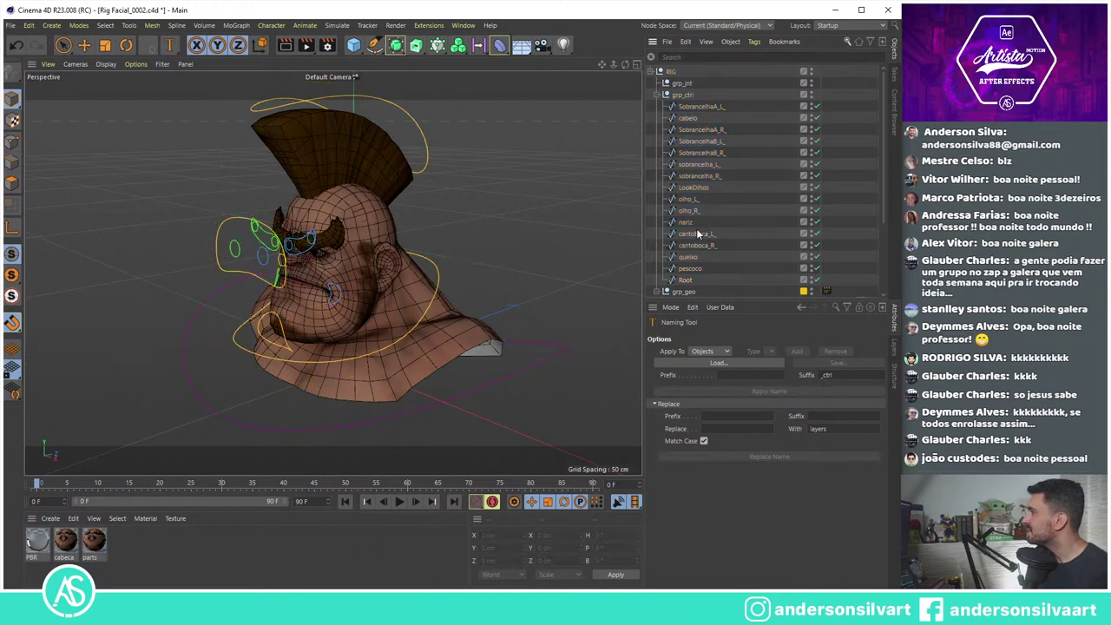
double_click(695, 187)
key(Return)
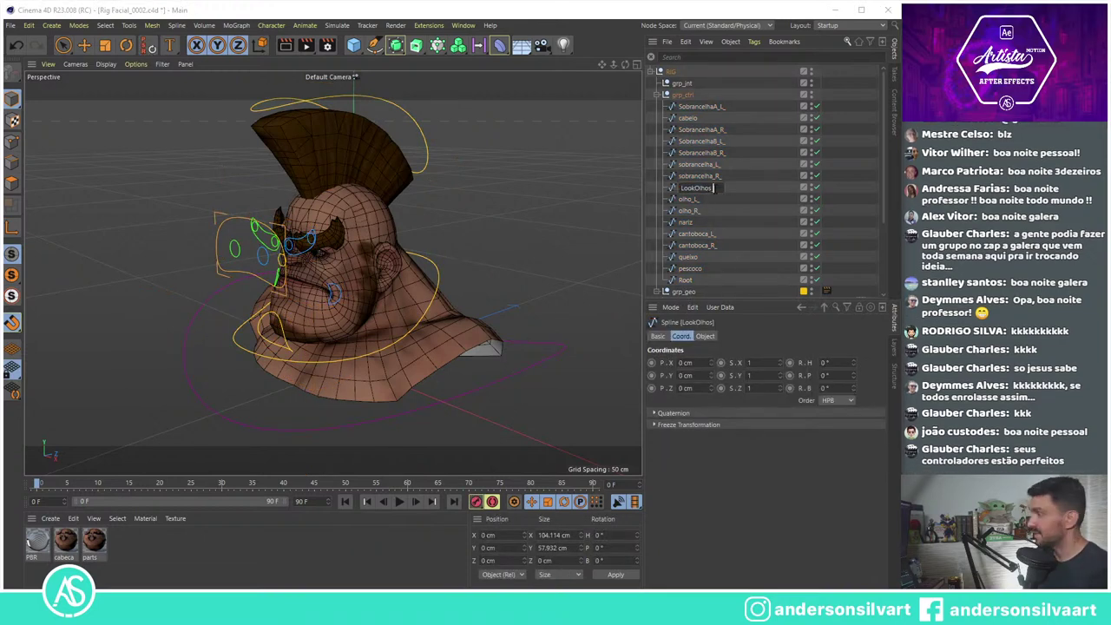
key(Return)
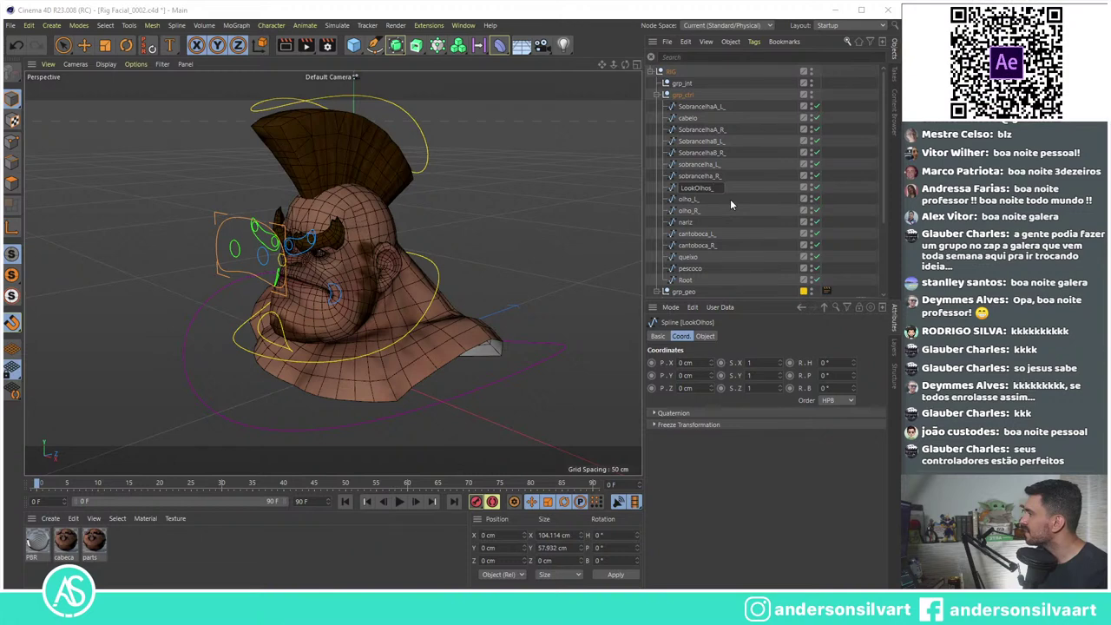
click(685, 279)
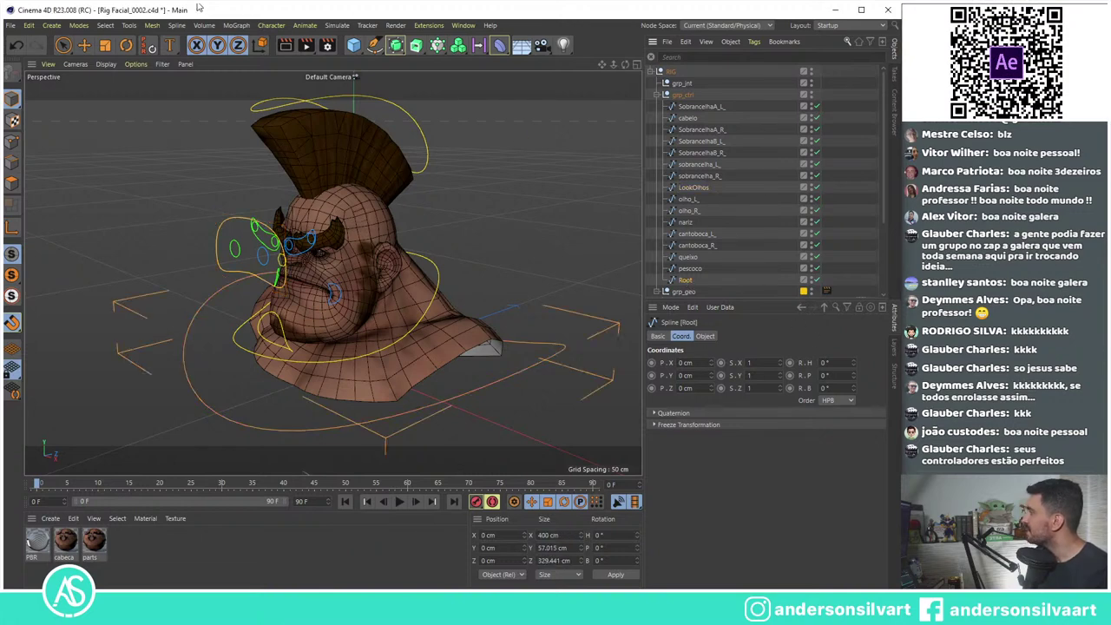
Step: Reactivate the Naming Tool, set the replacement text to ctrl, and apply it to objects
click(151, 26)
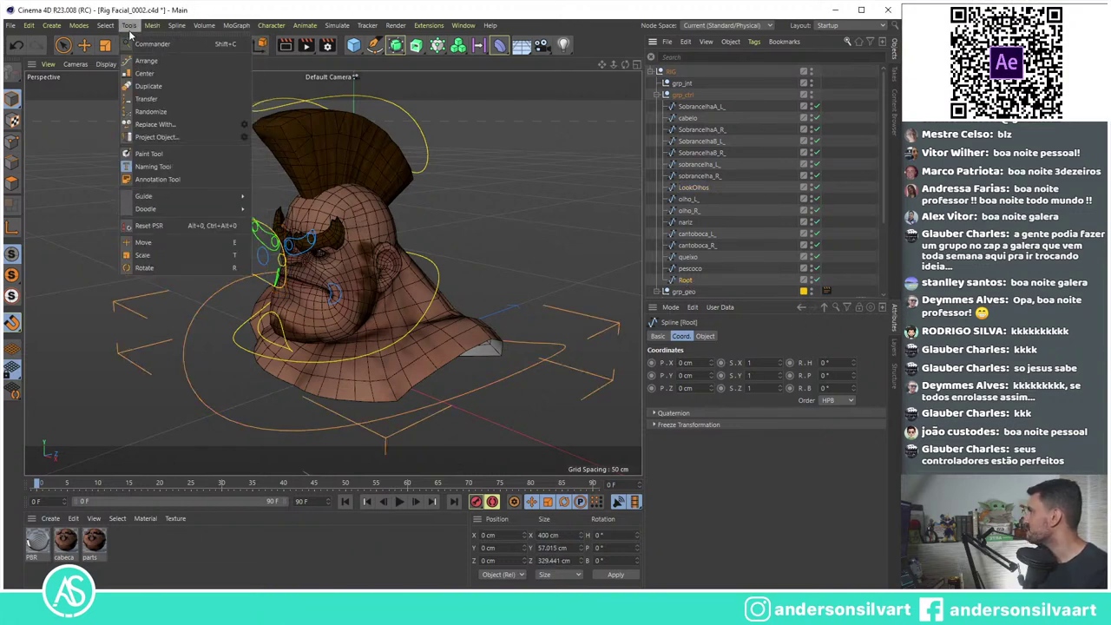
click(155, 172)
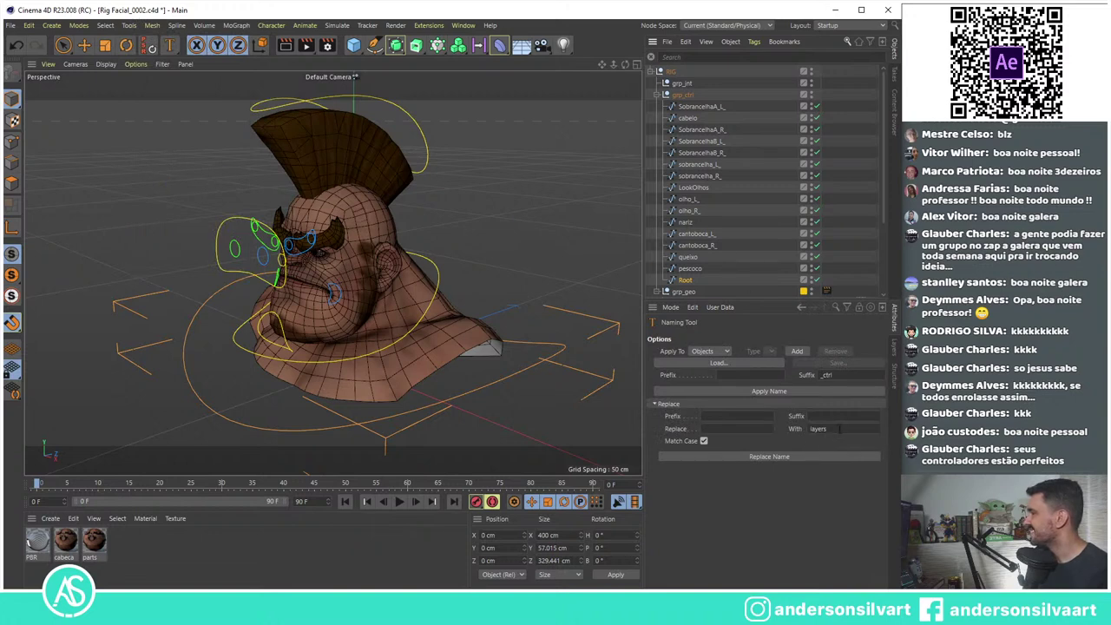
double_click(839, 428)
text(ctrl)
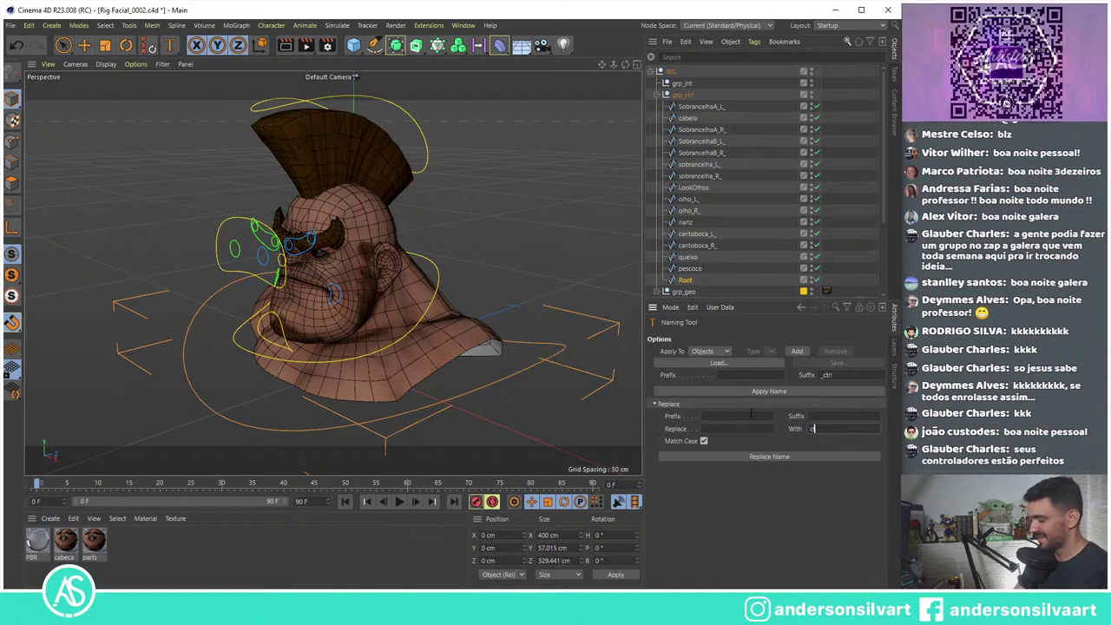
click(746, 458)
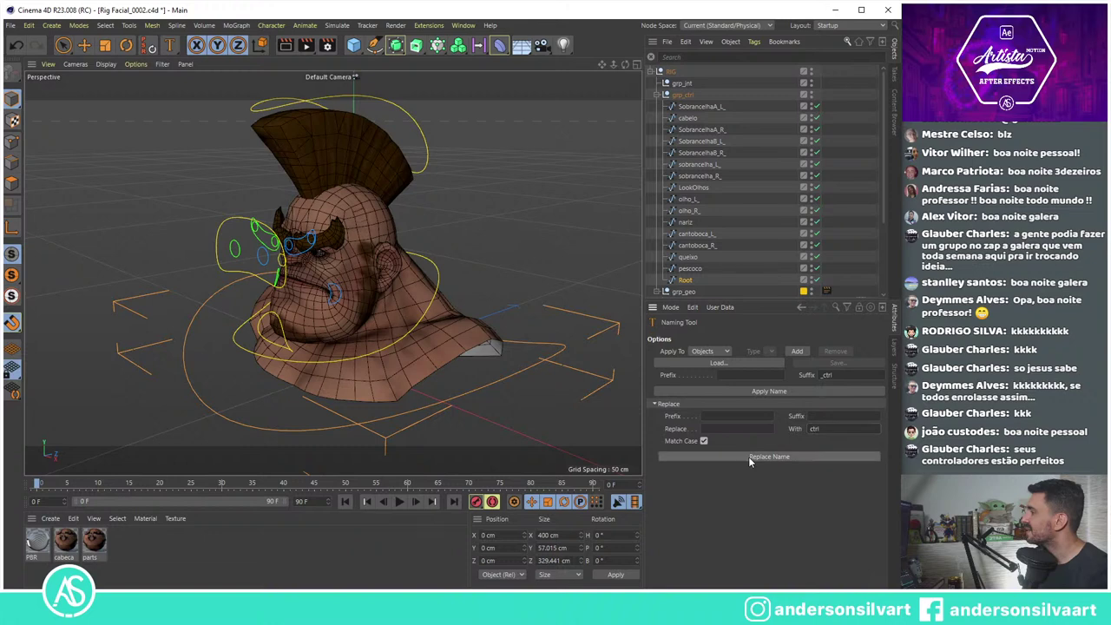
click(782, 392)
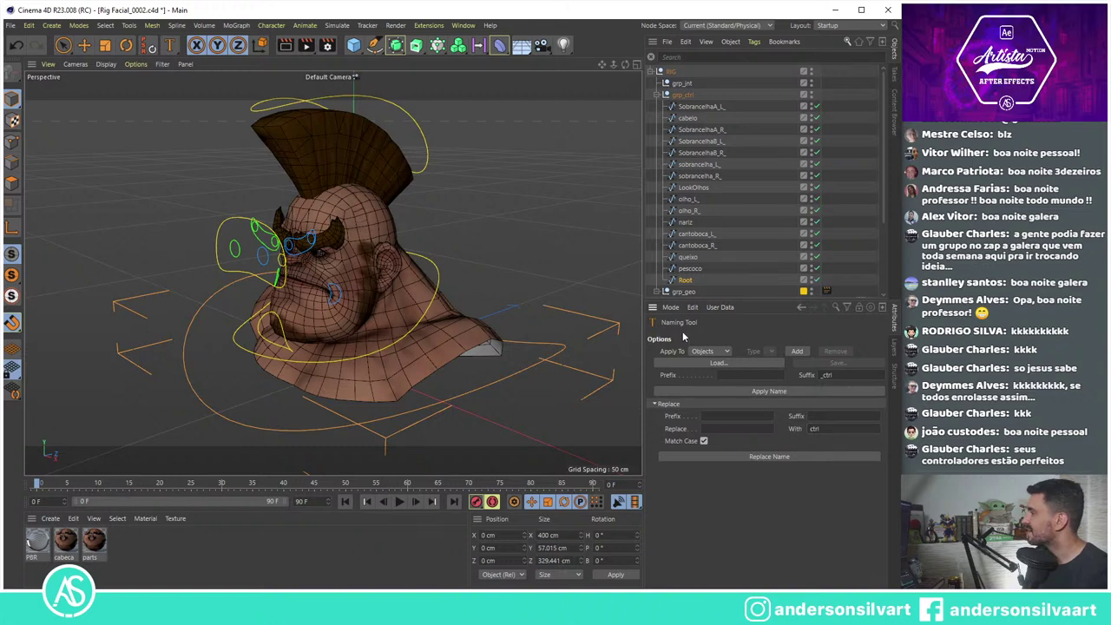
click(726, 353)
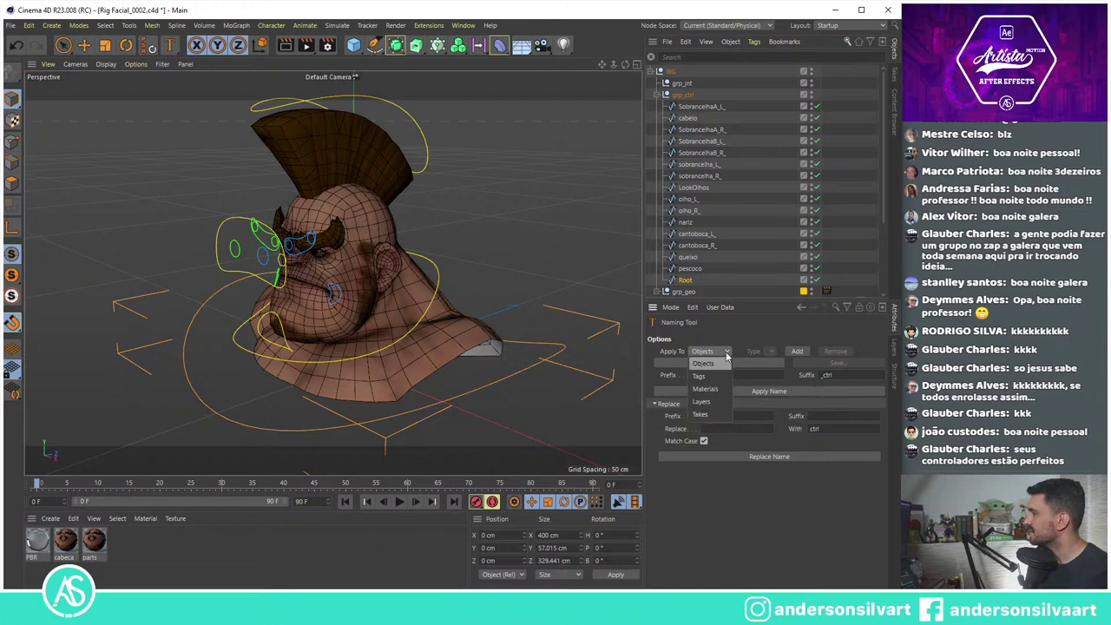
click(712, 363)
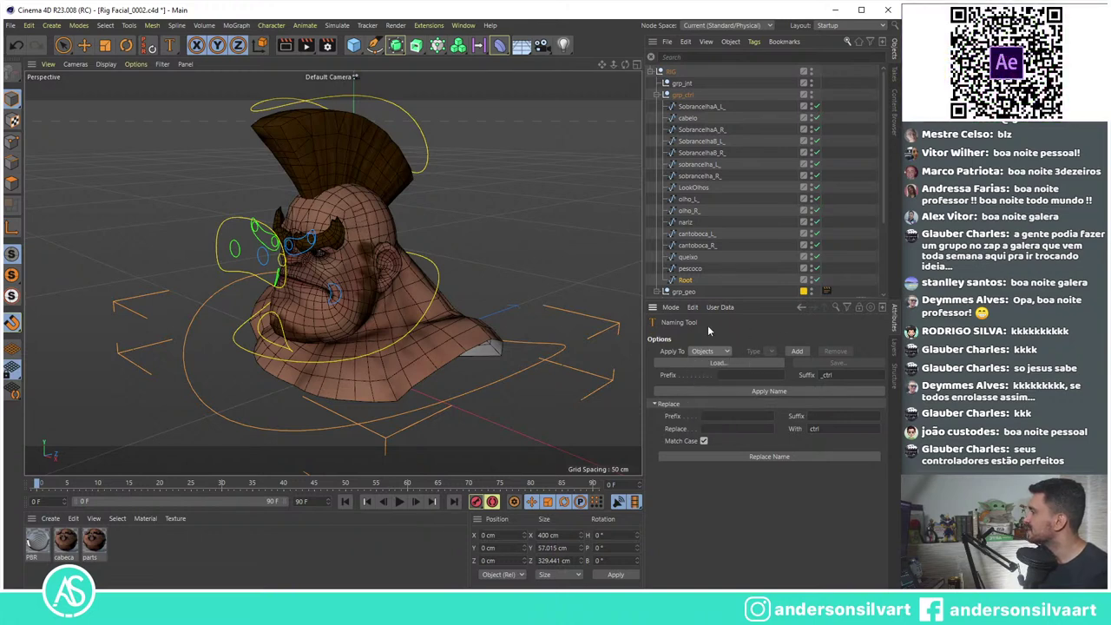
Step: Select the controls from the first eyebrow down to Root and reopen the Naming Tool's replace field
click(700, 105)
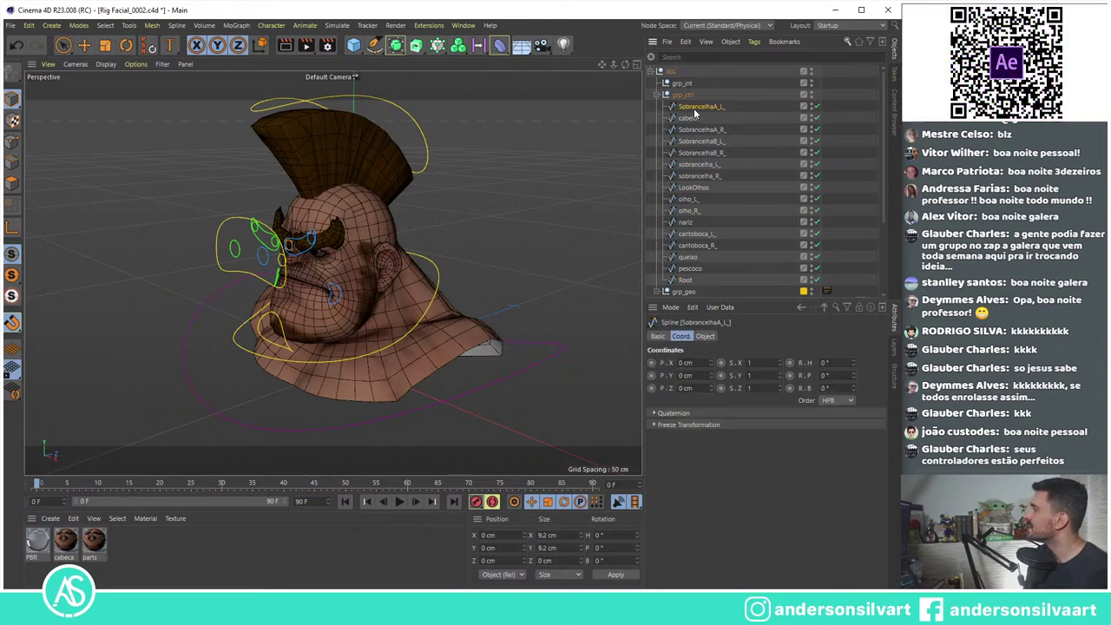
shift+click(685, 279)
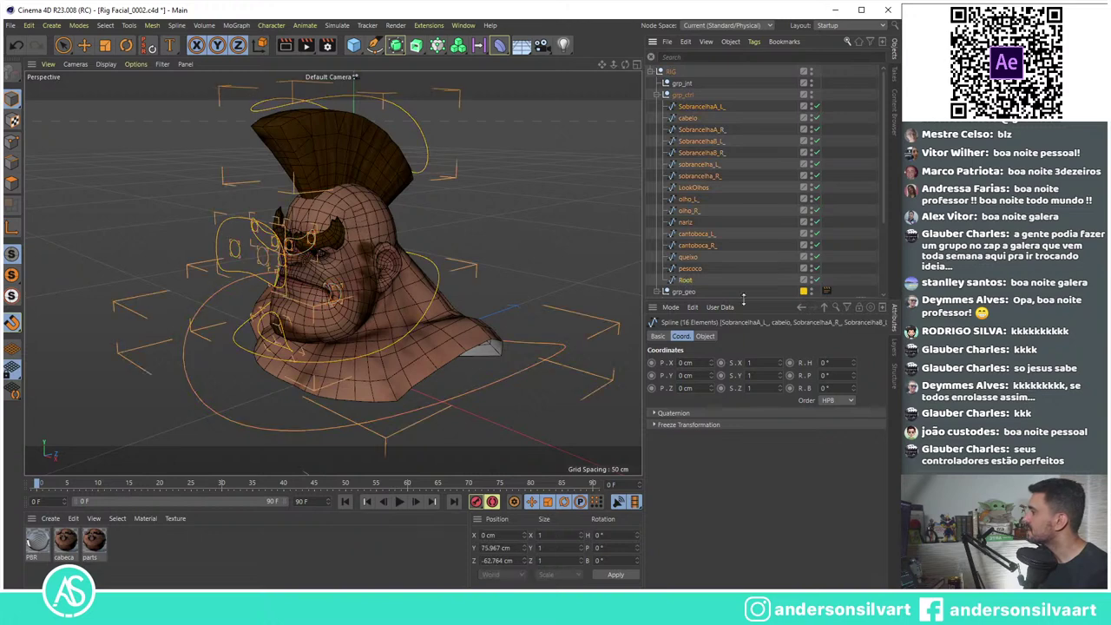
click(129, 26)
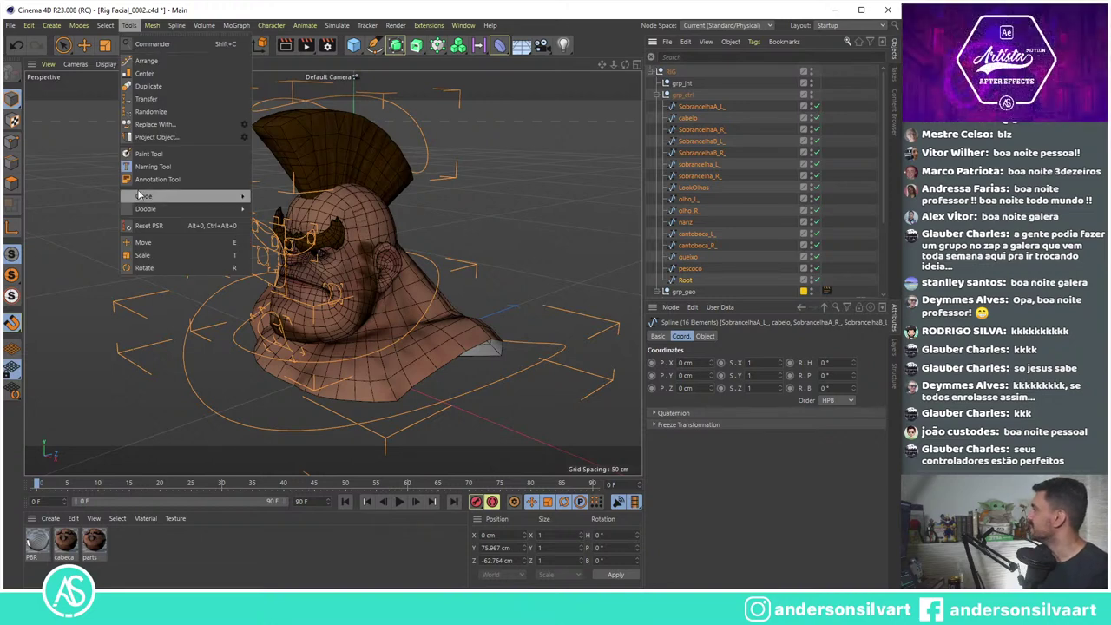
mouse_move(129, 26)
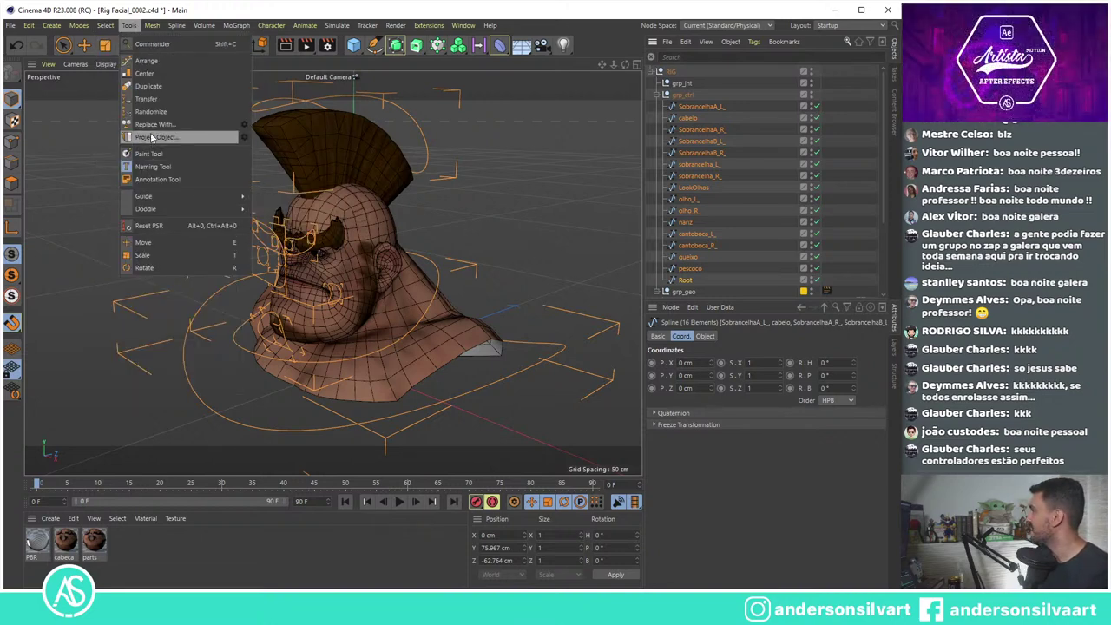
click(160, 165)
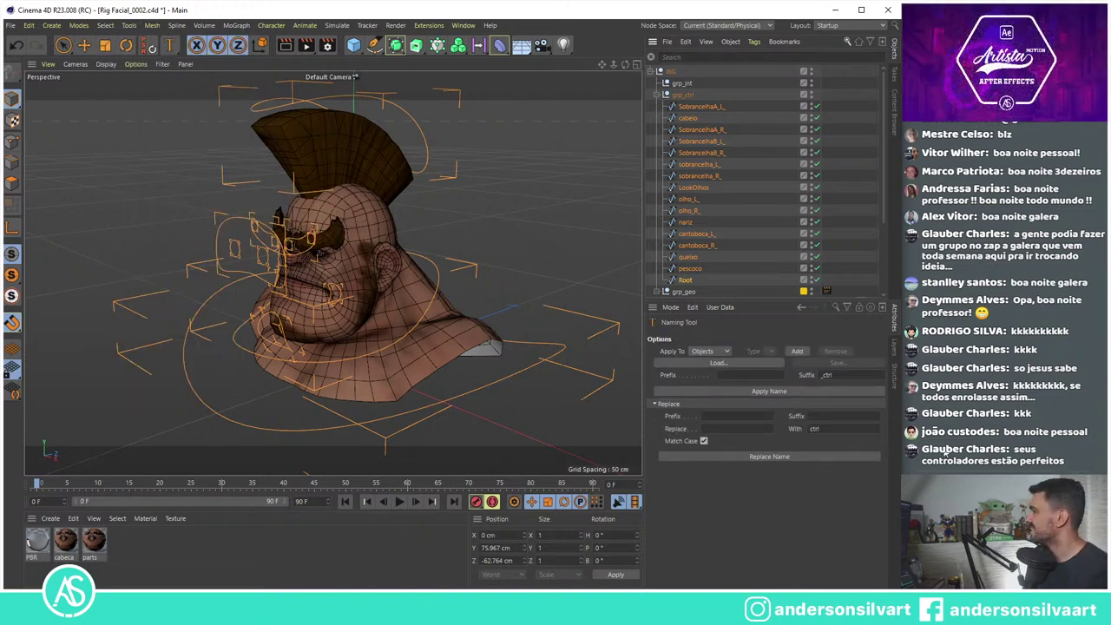
click(832, 428)
Step: Append an underscore to SobrancelhaA_L, cabelo, SobrancelhaA_R and SobrancelhaB_L, then select the first four controllers
click(729, 428)
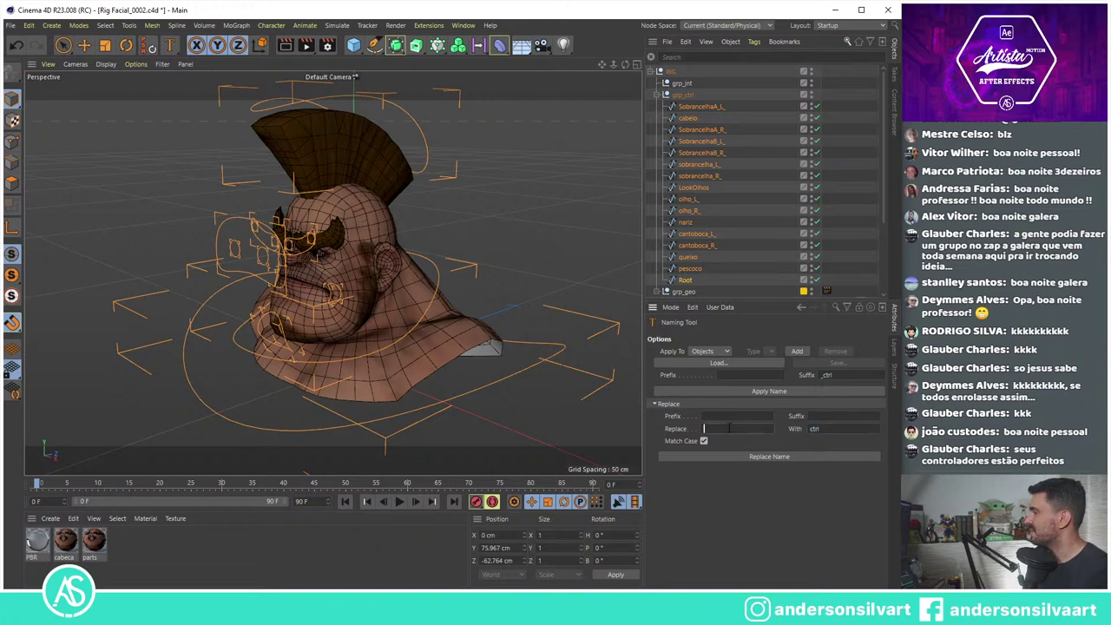
click(728, 107)
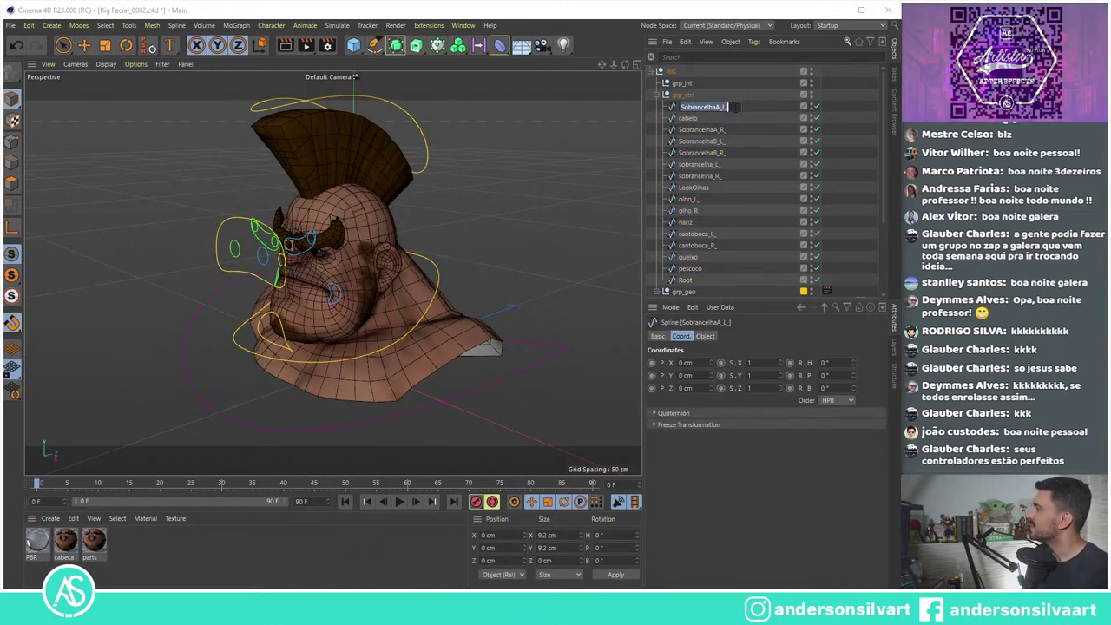
double_click(729, 107)
double_click(691, 118)
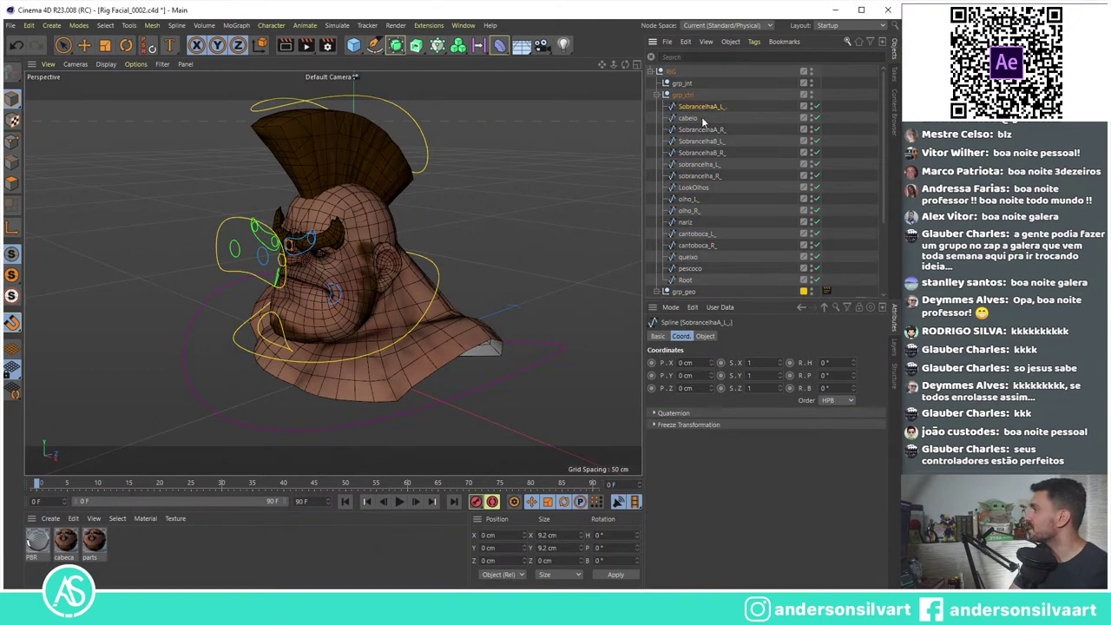
text(_)
key(Return)
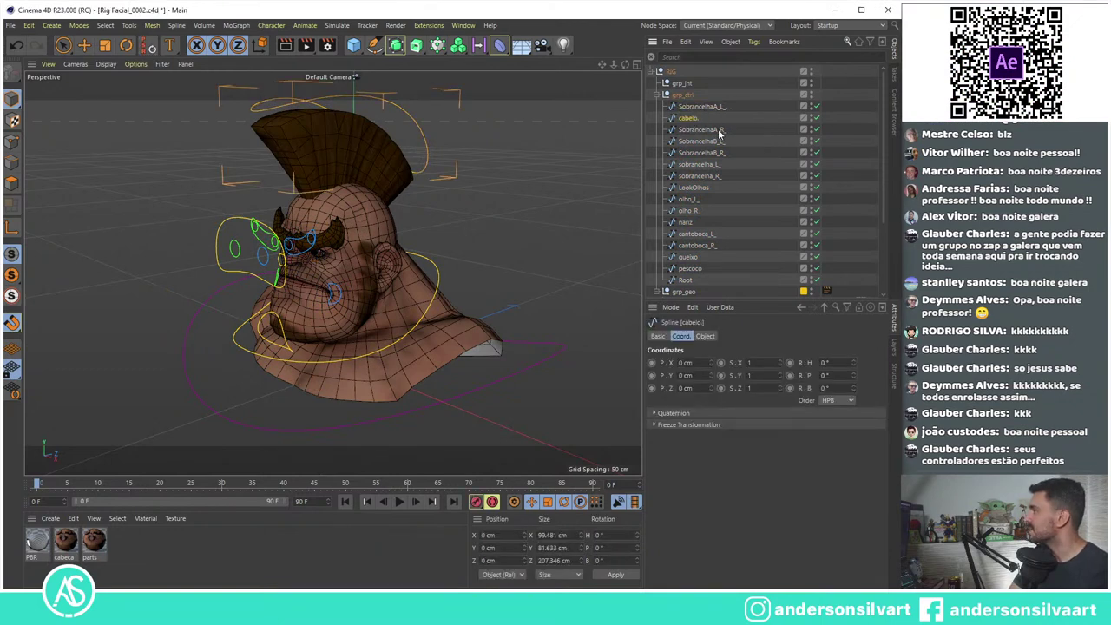
double_click(732, 129)
key(Return)
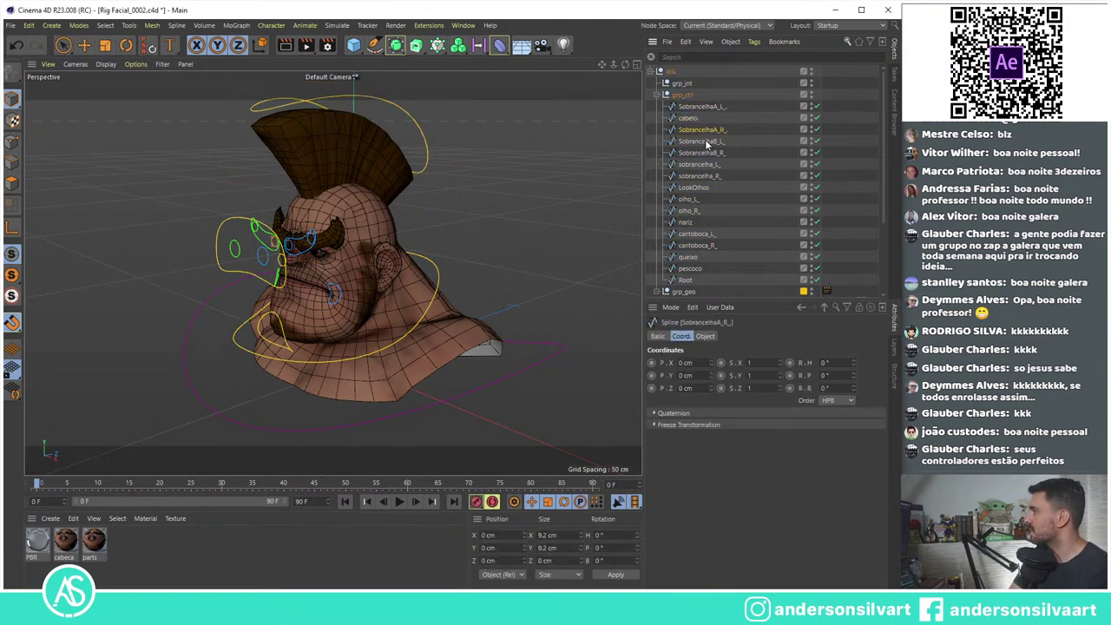
double_click(710, 142)
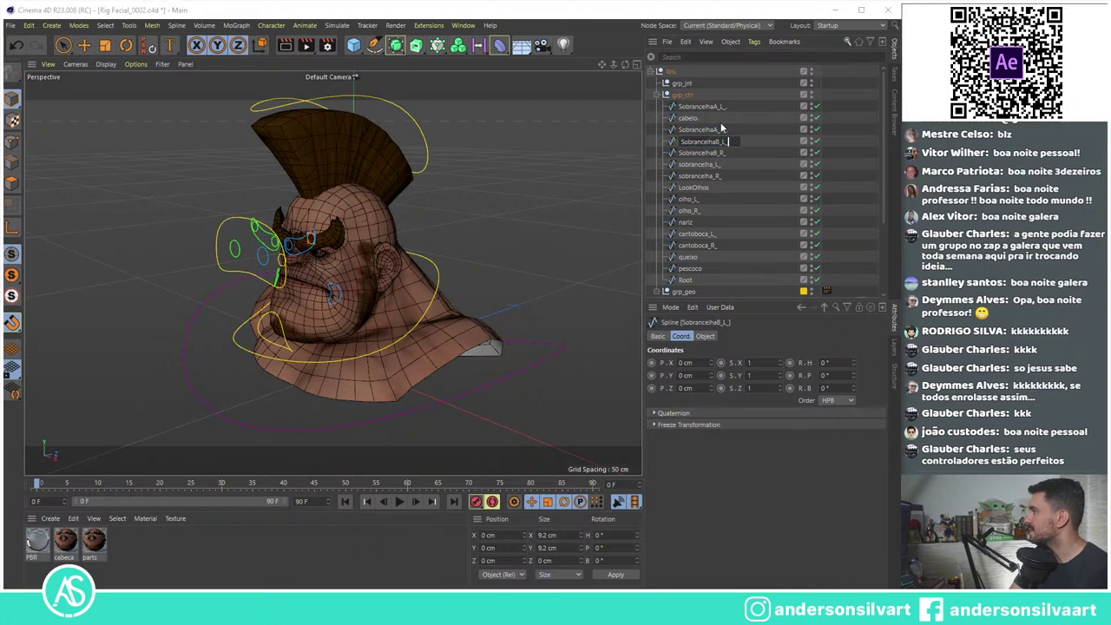
key(Return)
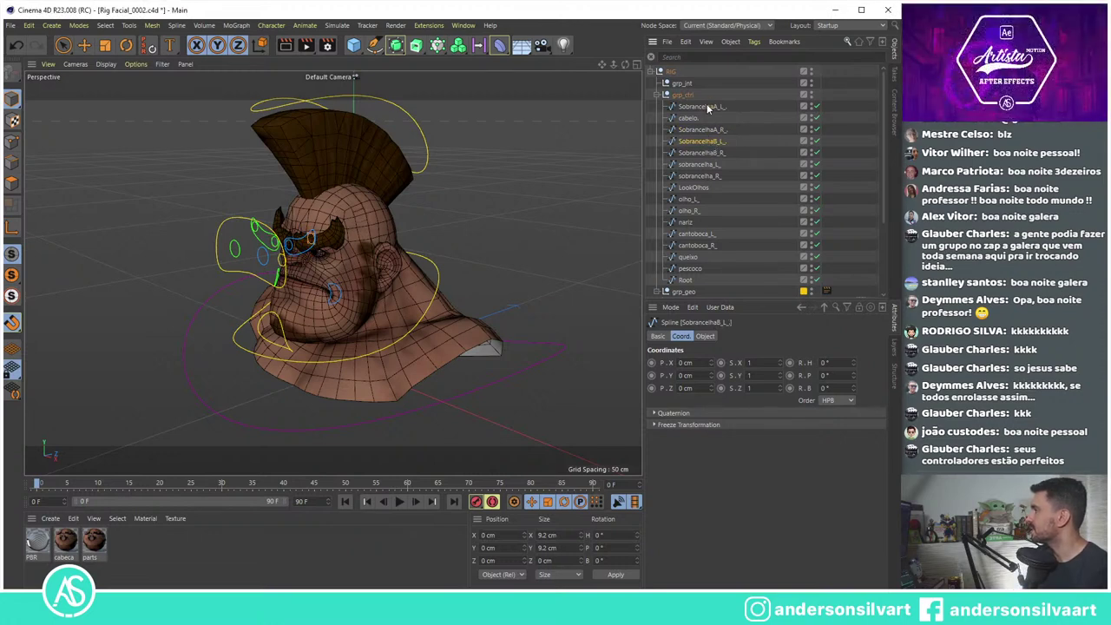
shift+click(708, 106)
click(149, 27)
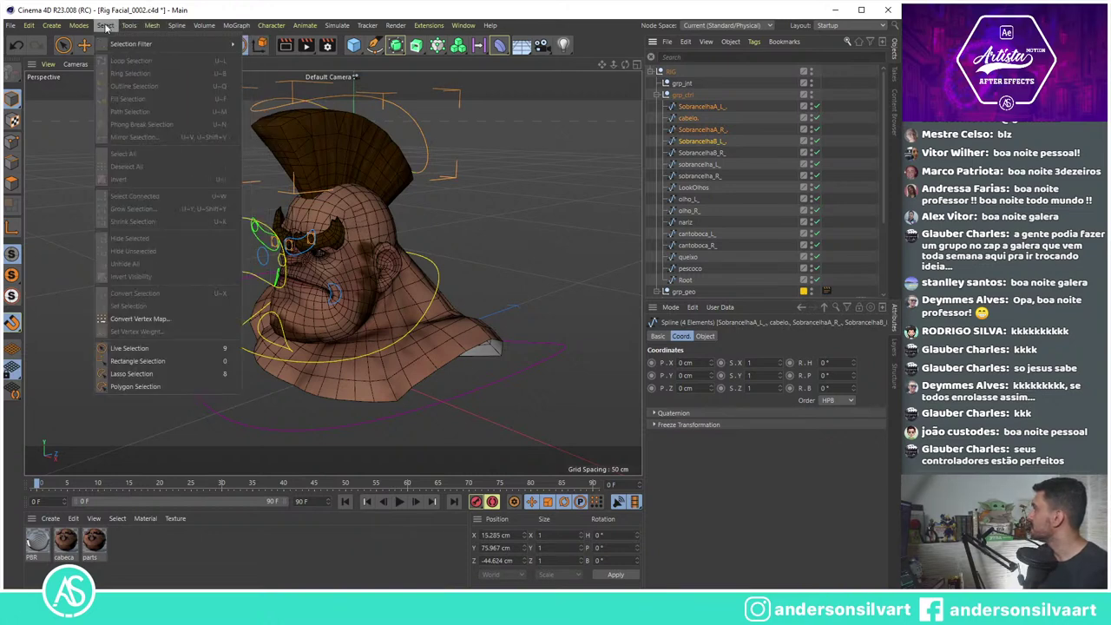
Step: Use the Naming Tool to append ctrl to the four selected controllers
click(151, 165)
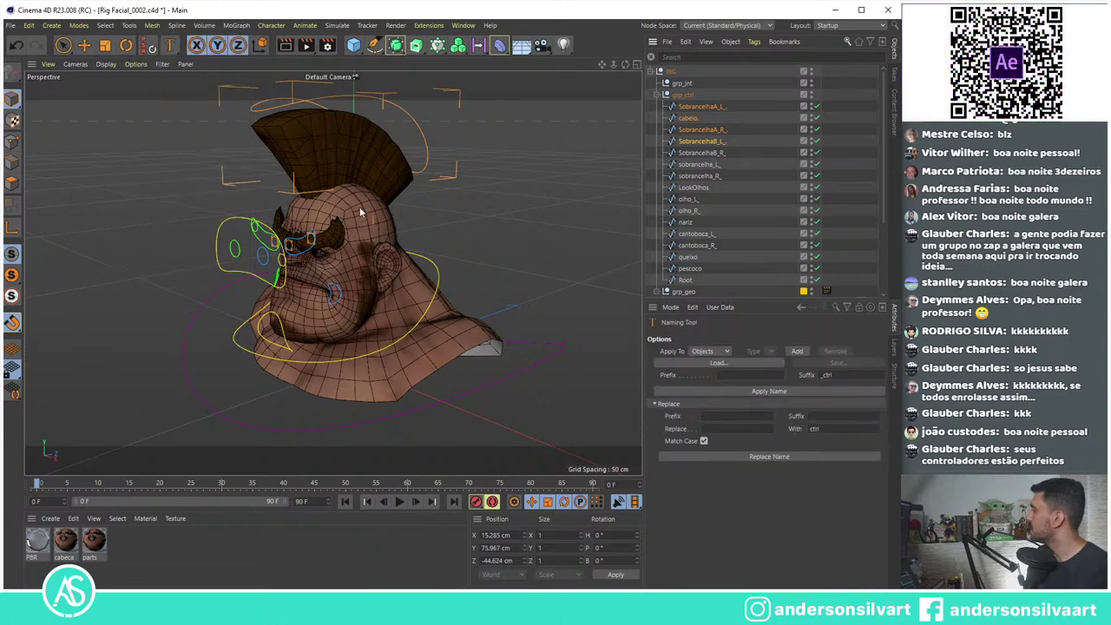
double_click(826, 374)
key(BackSpace)
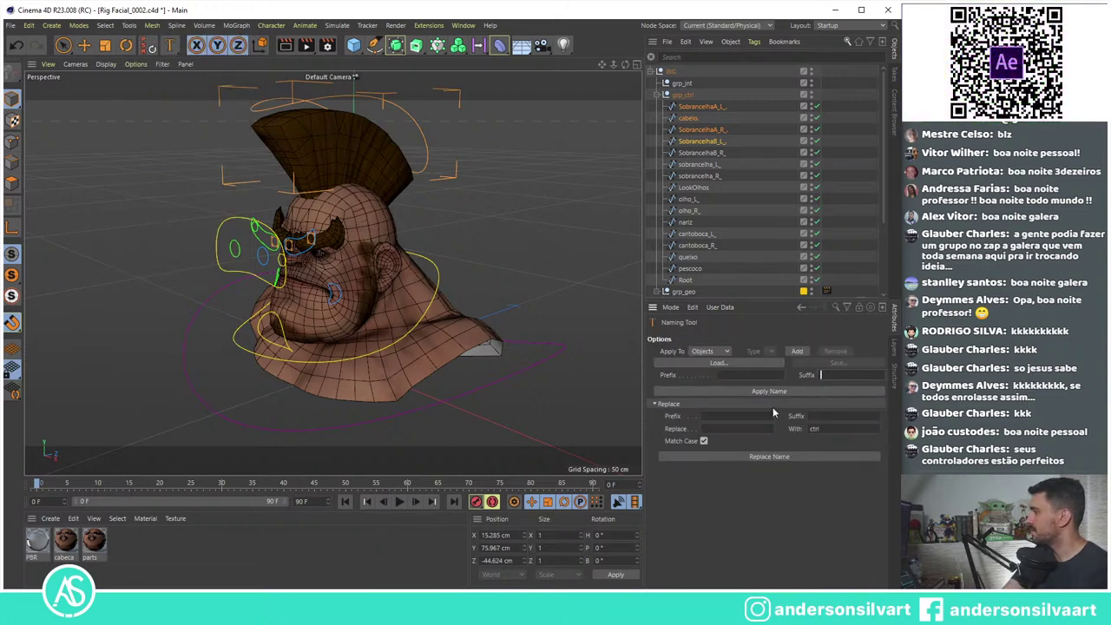
key(Tab)
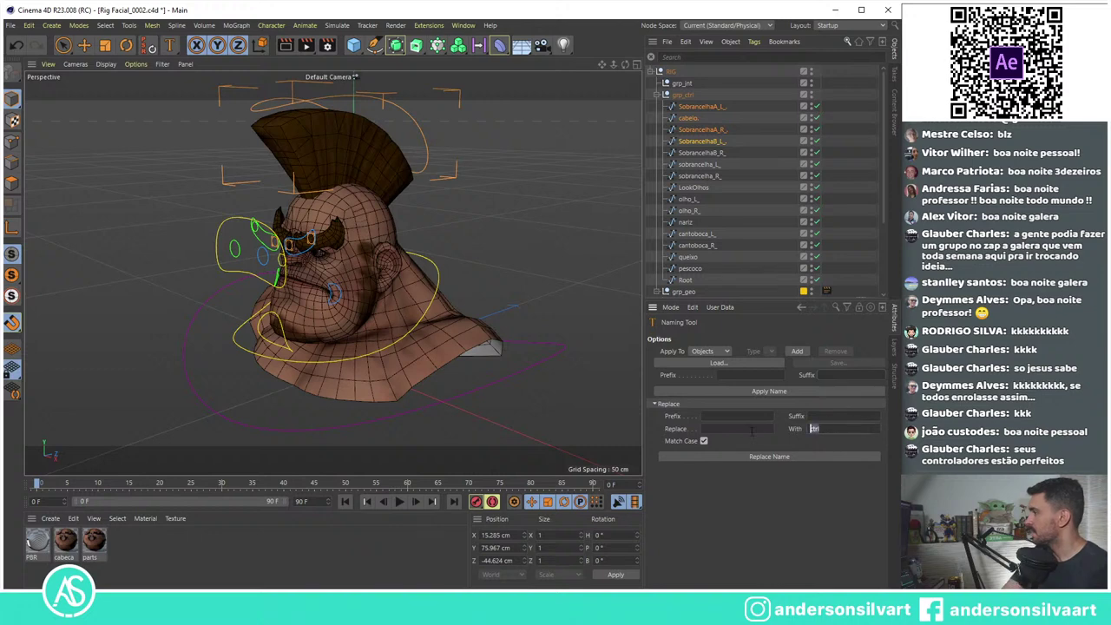
text(_)
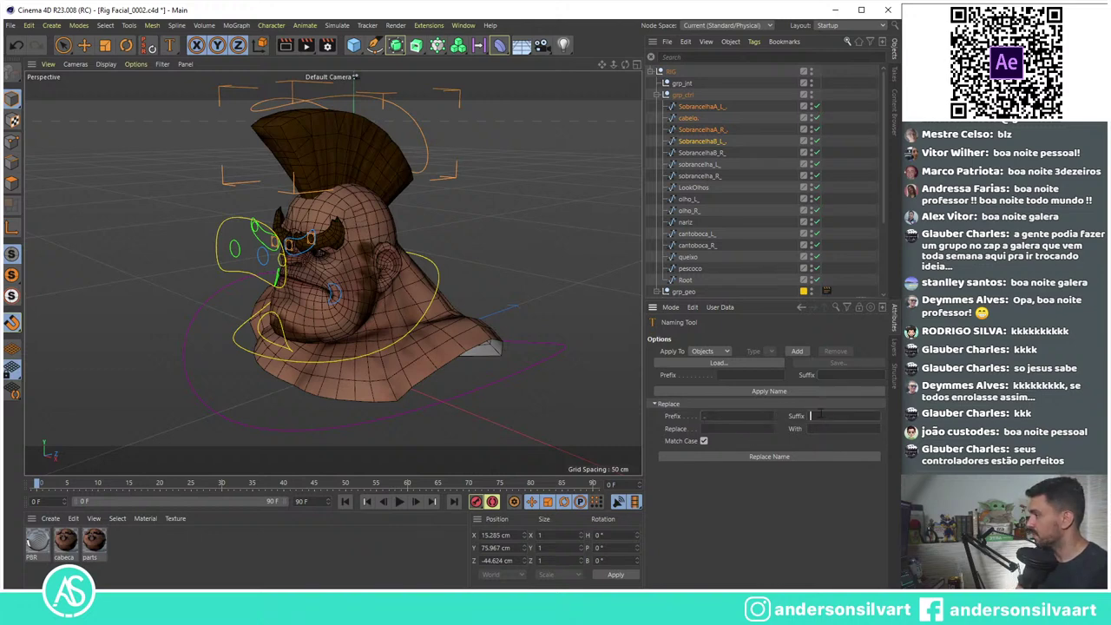
click(823, 416)
text(ctrl)
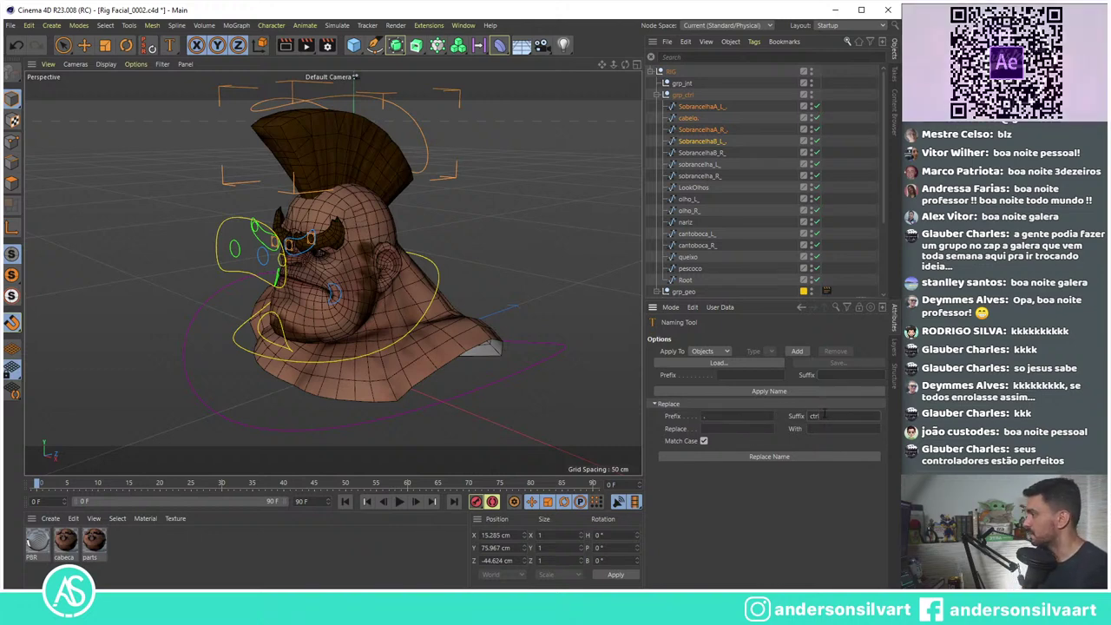
click(778, 456)
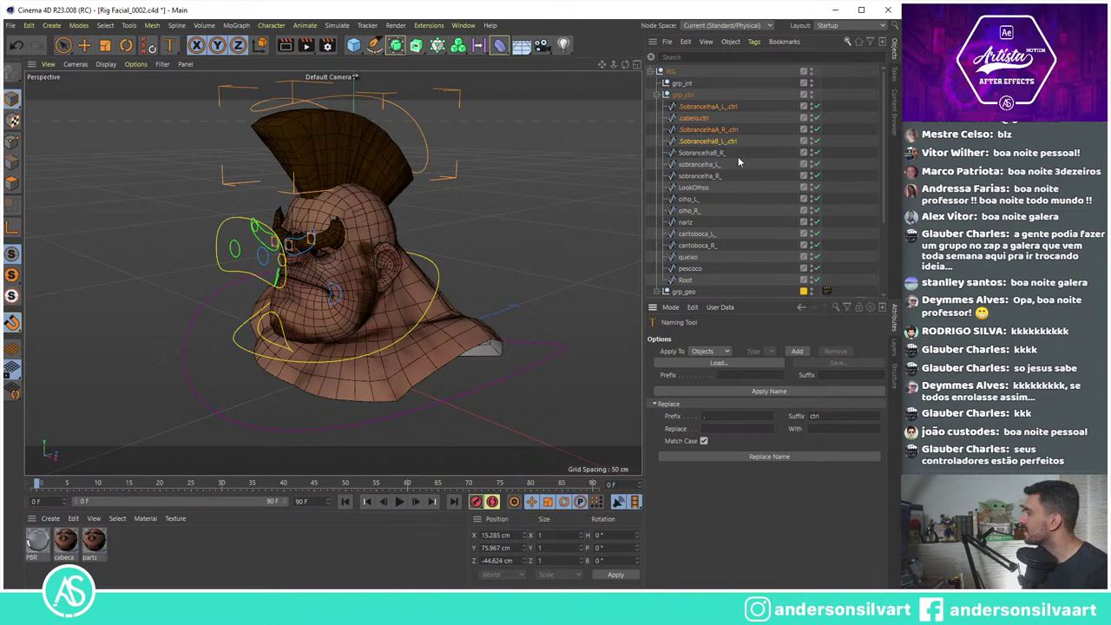
Step: Fix the names to cabelo_ctrl, SobrancelhaA_R_ctrl and SobrancelhaB_L_ctrl by removing stray periods
double_click(724, 106)
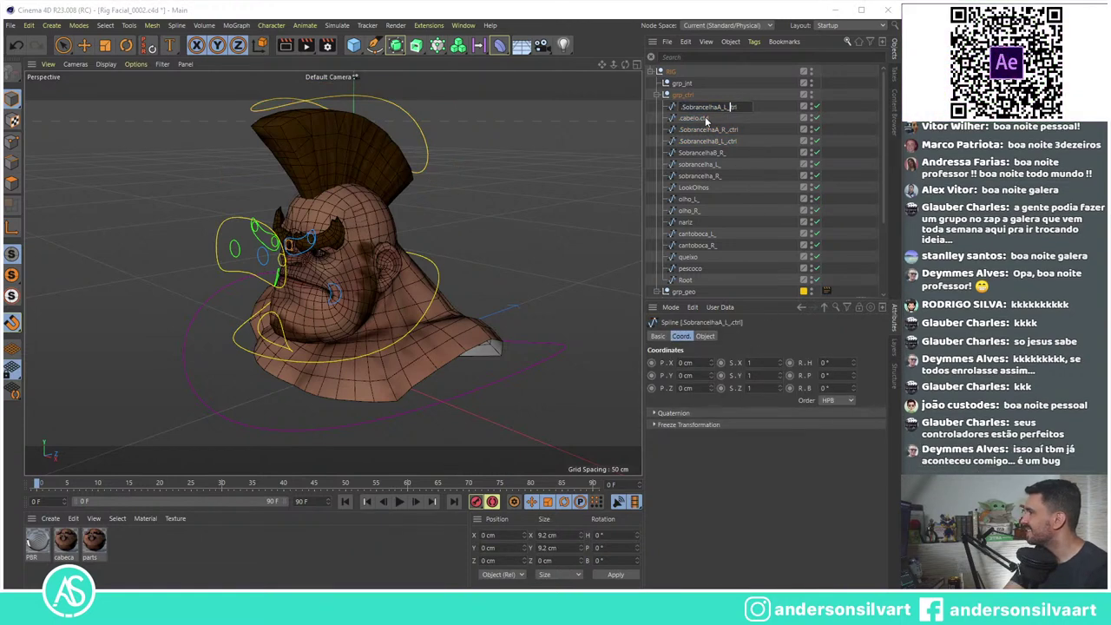
double_click(705, 118)
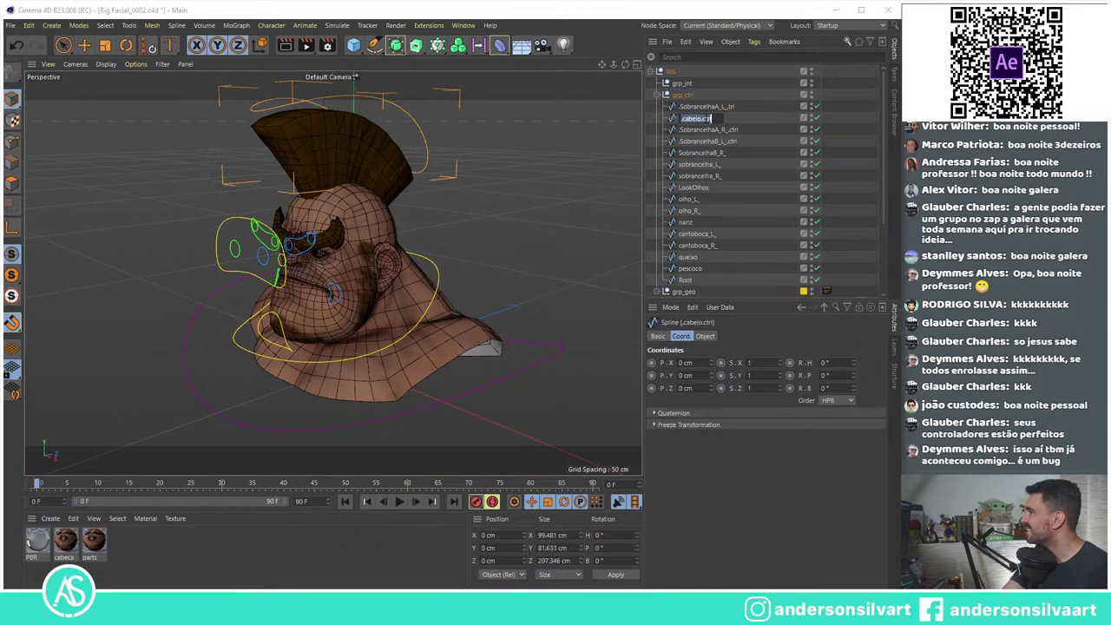
key(Return)
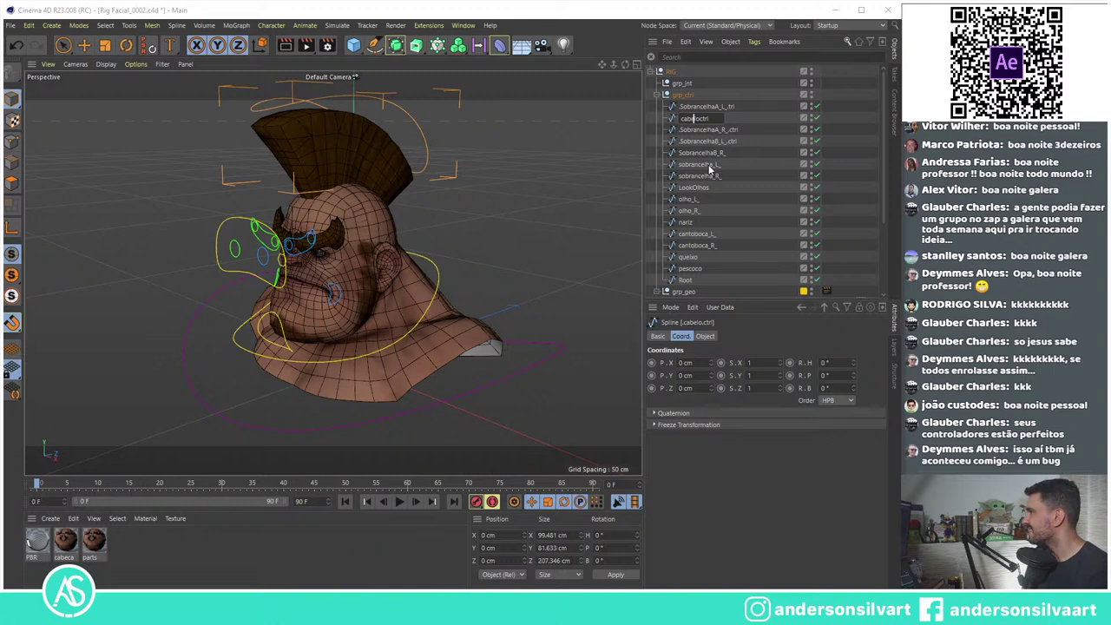
text(_)
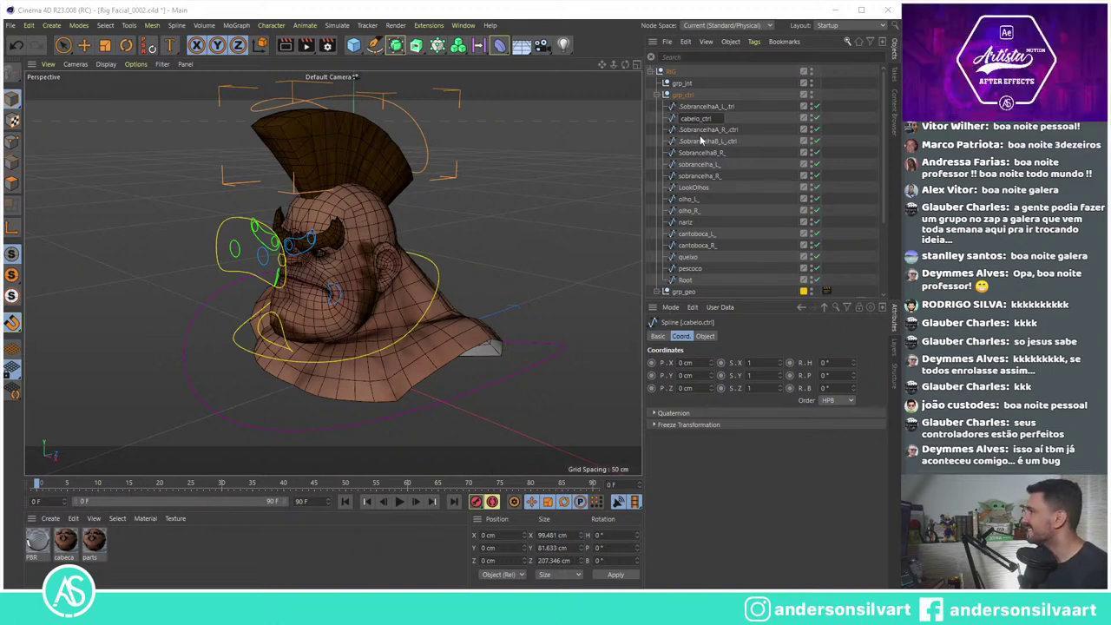
key(Return)
double_click(687, 130)
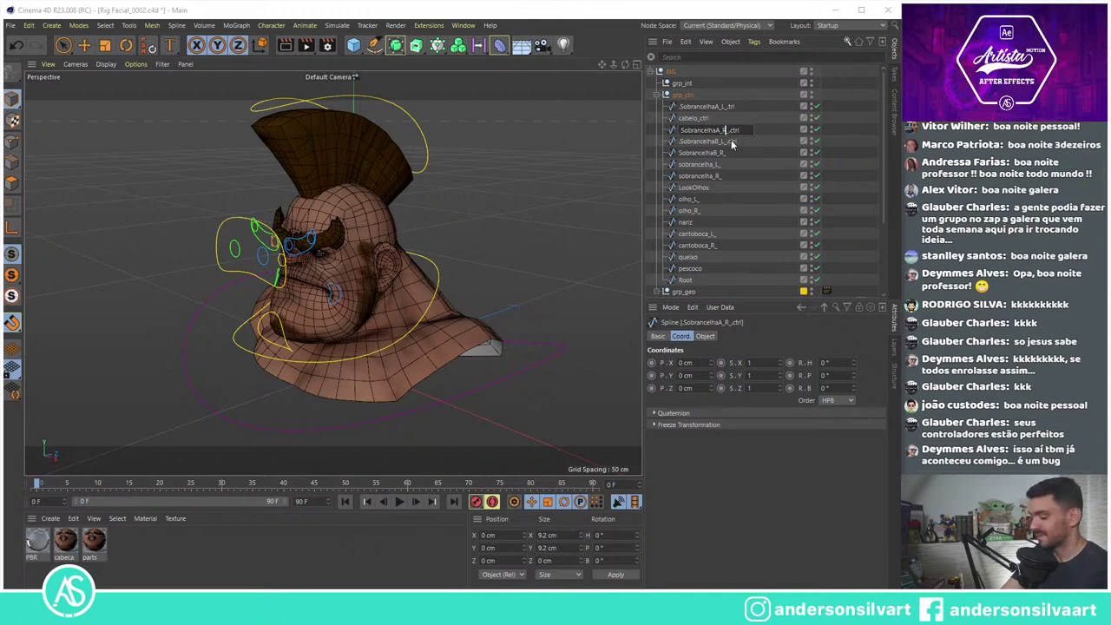
key(BackSpace)
text(R)
key(Return)
key(Return)
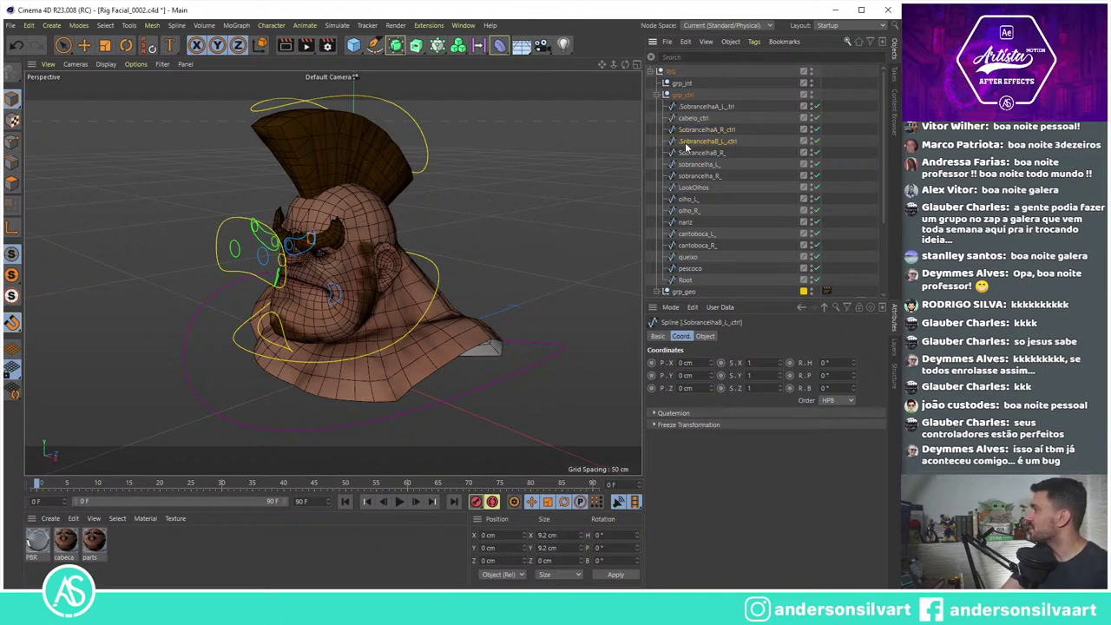
double_click(690, 141)
key(BackSpace)
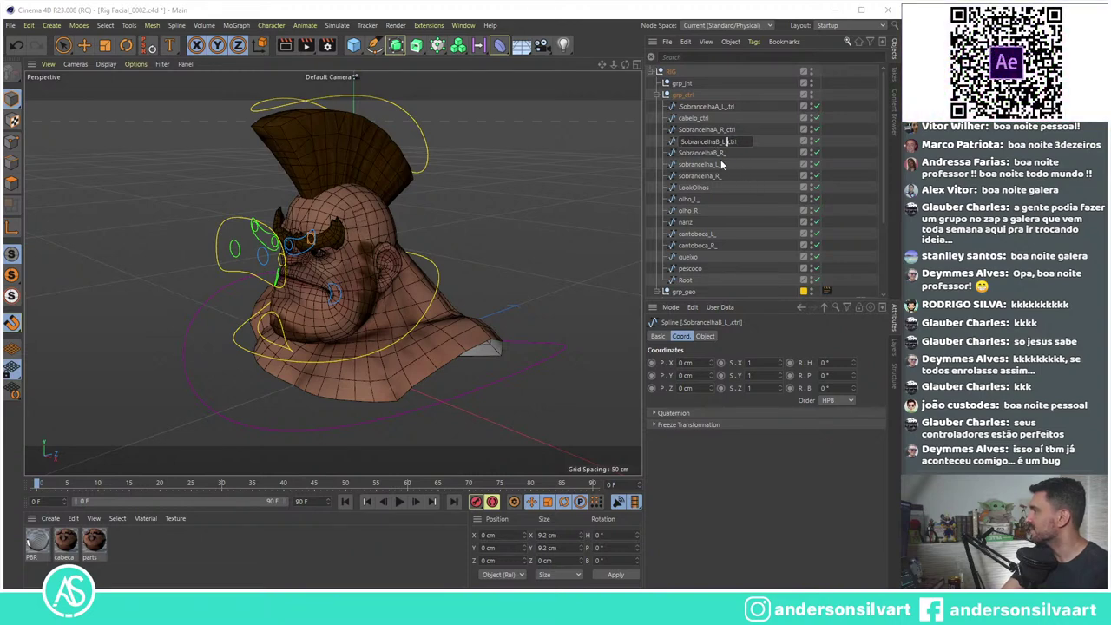
key(Return)
Step: Select the remaining controllers down to Root and append _ctrl to them with the Naming Tool
shift+click(692, 280)
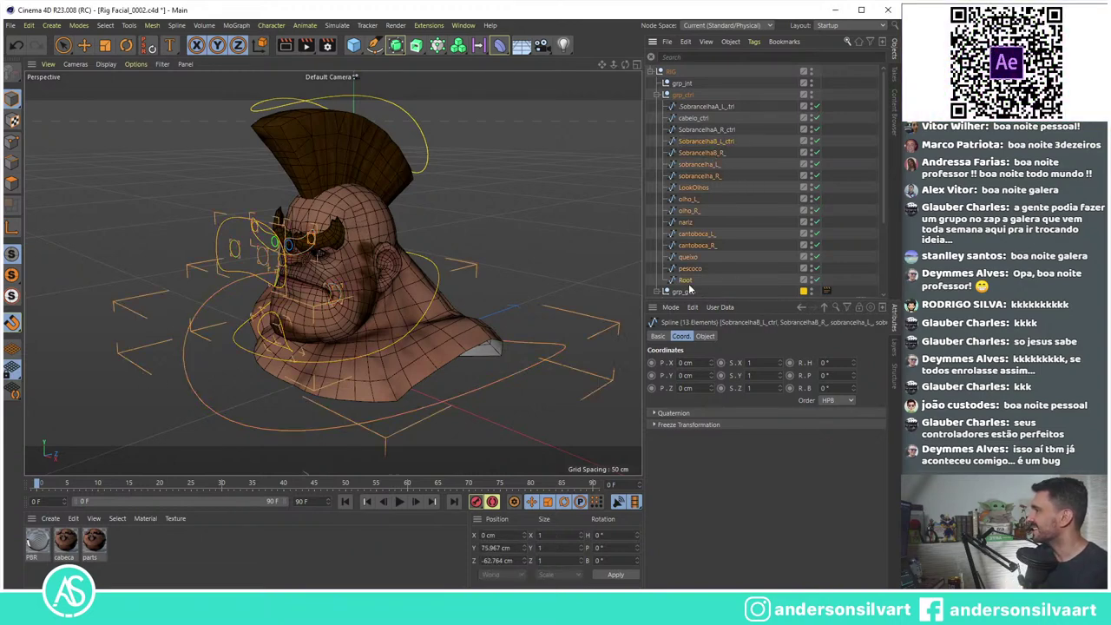
click(152, 25)
mouse_move(128, 25)
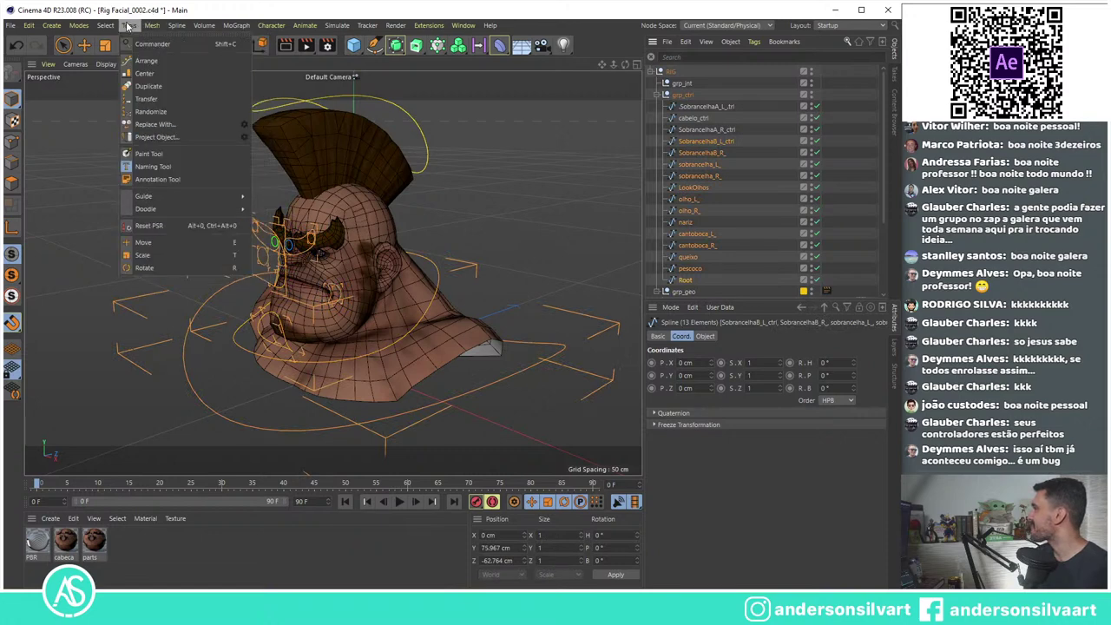
click(160, 169)
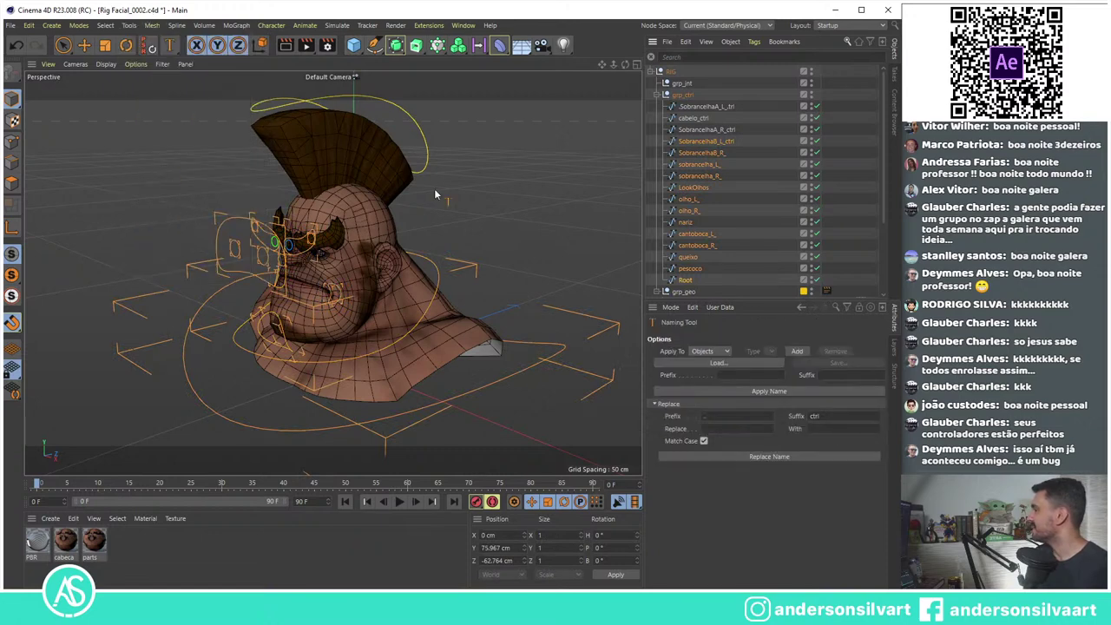
click(726, 418)
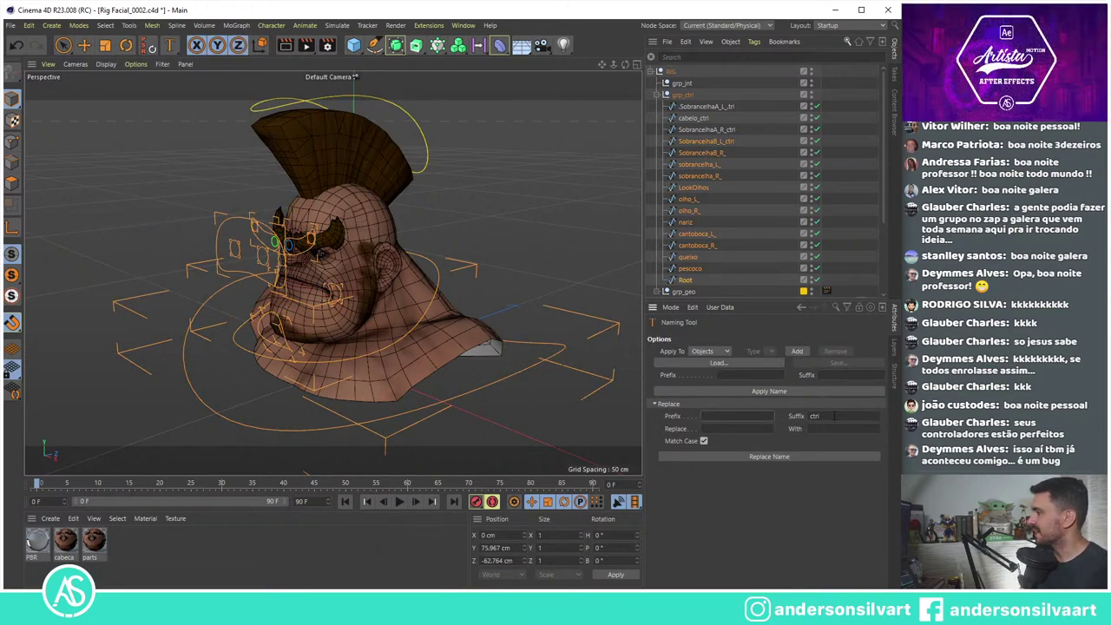
key(Tab)
key(Home)
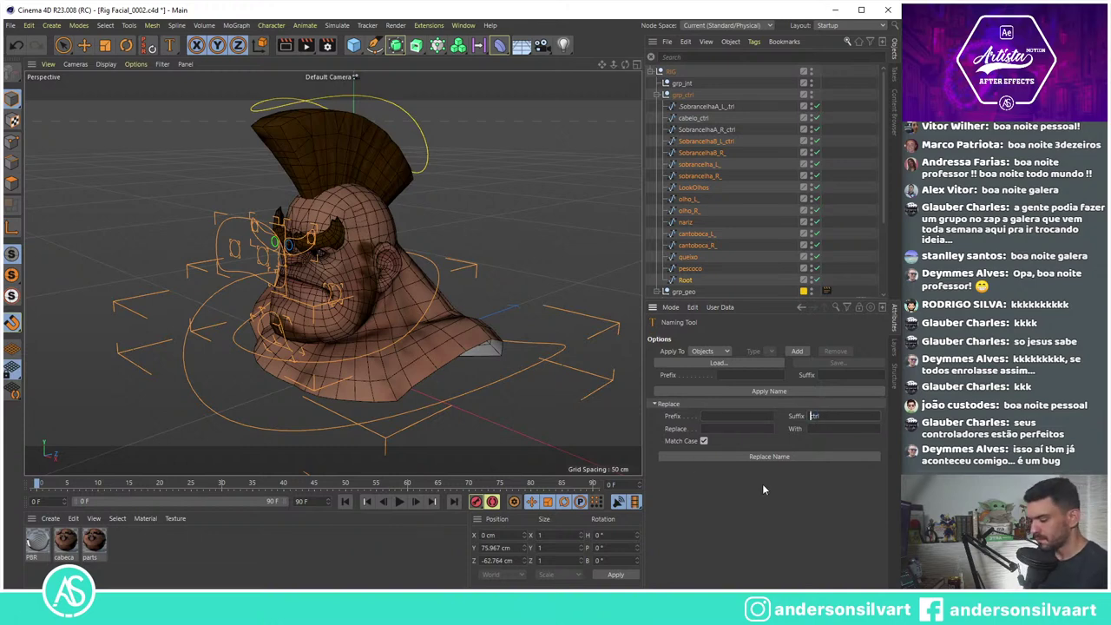
text(_)
click(803, 456)
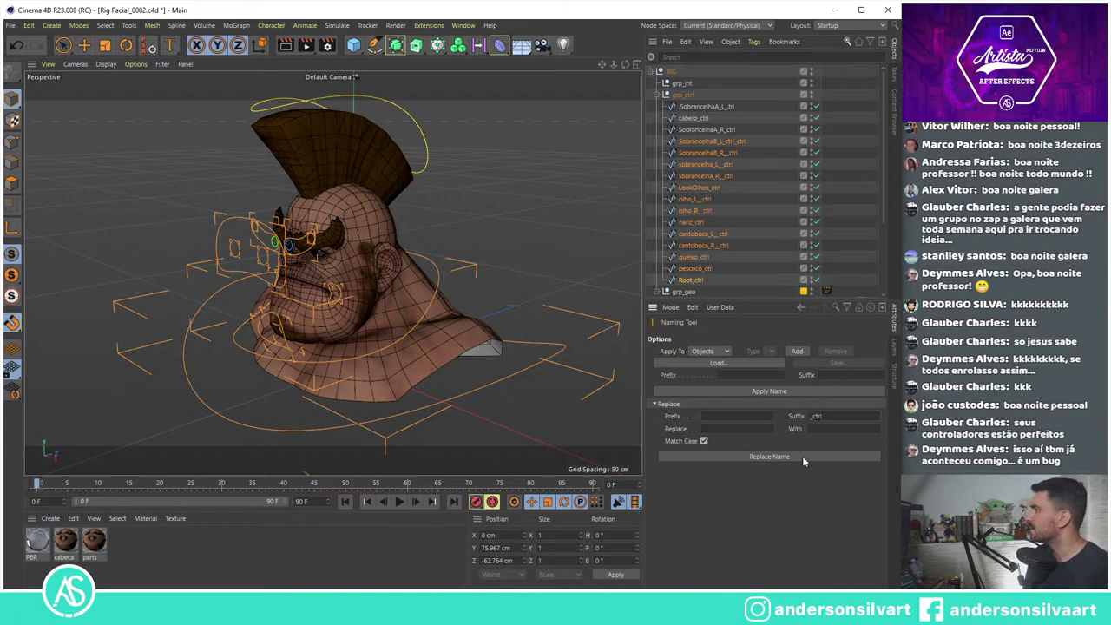
Step: Correct the SobrancelhaB_R_ctrl, sobrancelha_L_ctrl and sobrancelha_R_ctrl names, then select Root_ctrl
double_click(731, 153)
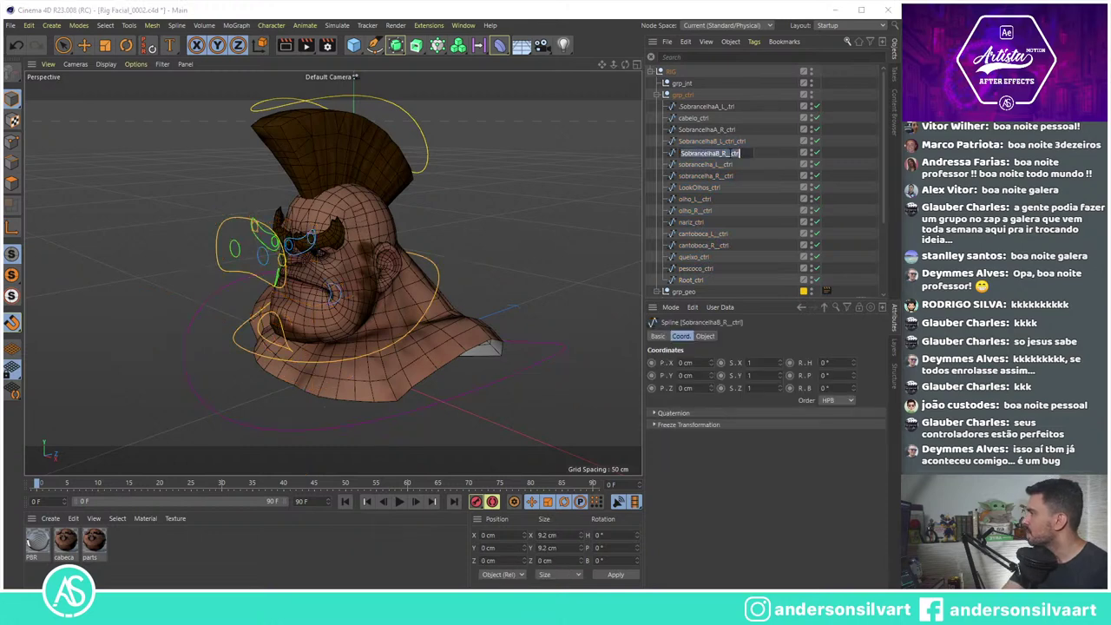
click(724, 165)
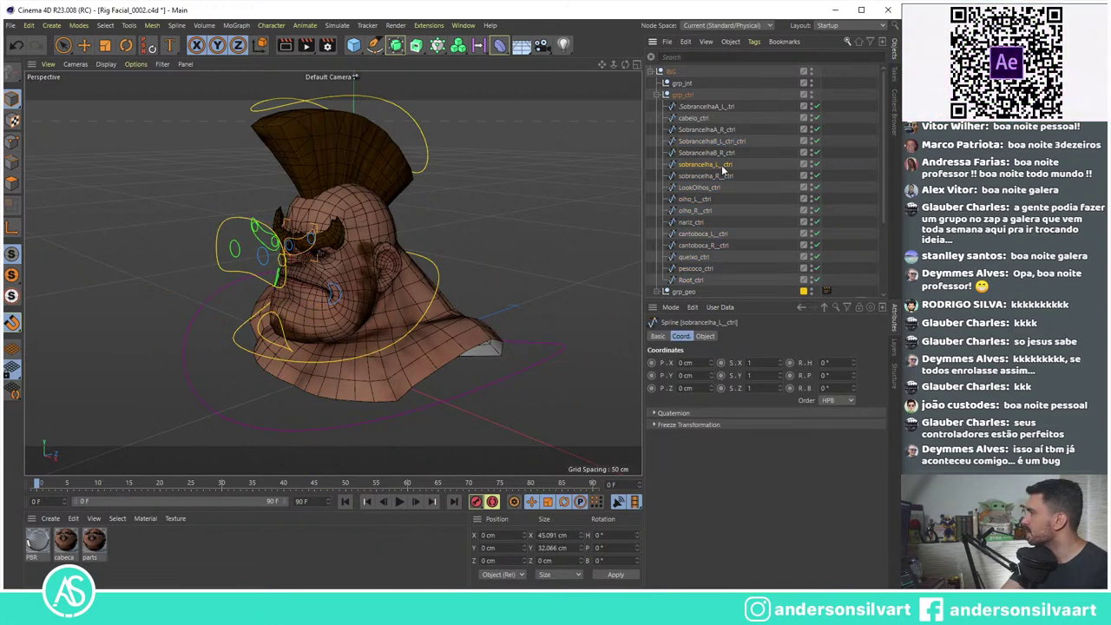
double_click(724, 165)
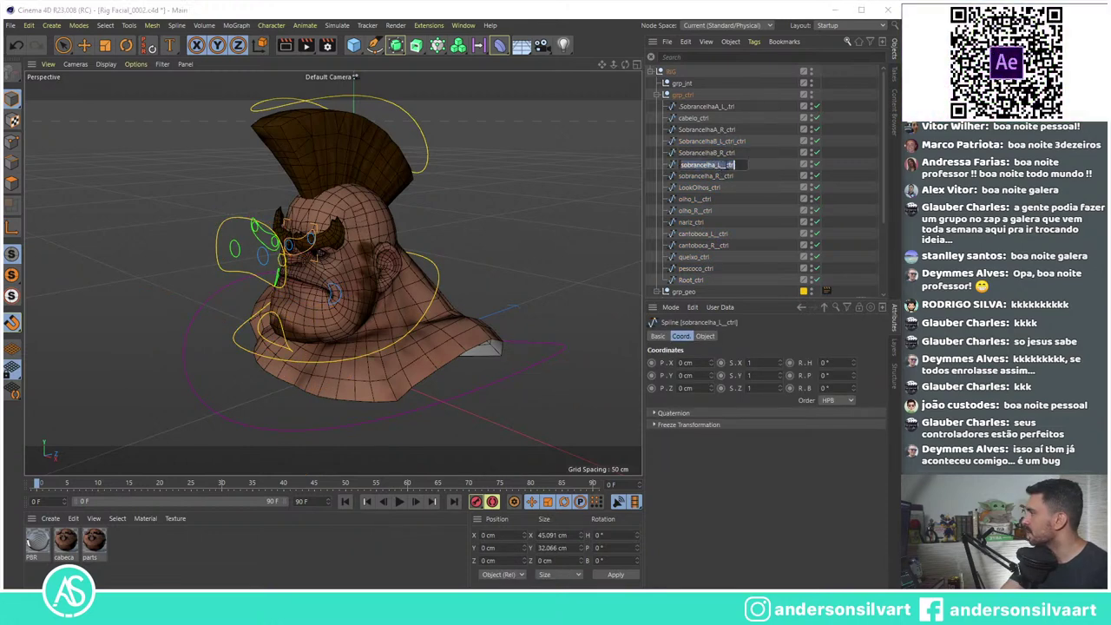
click(724, 177)
double_click(724, 177)
key(Return)
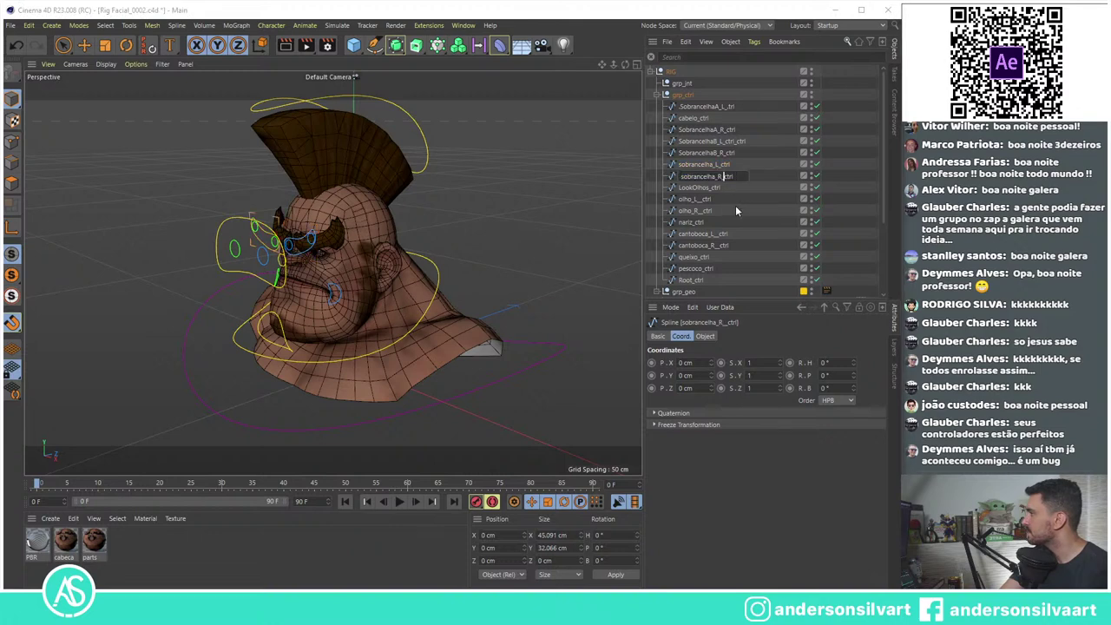
key(Return)
click(699, 280)
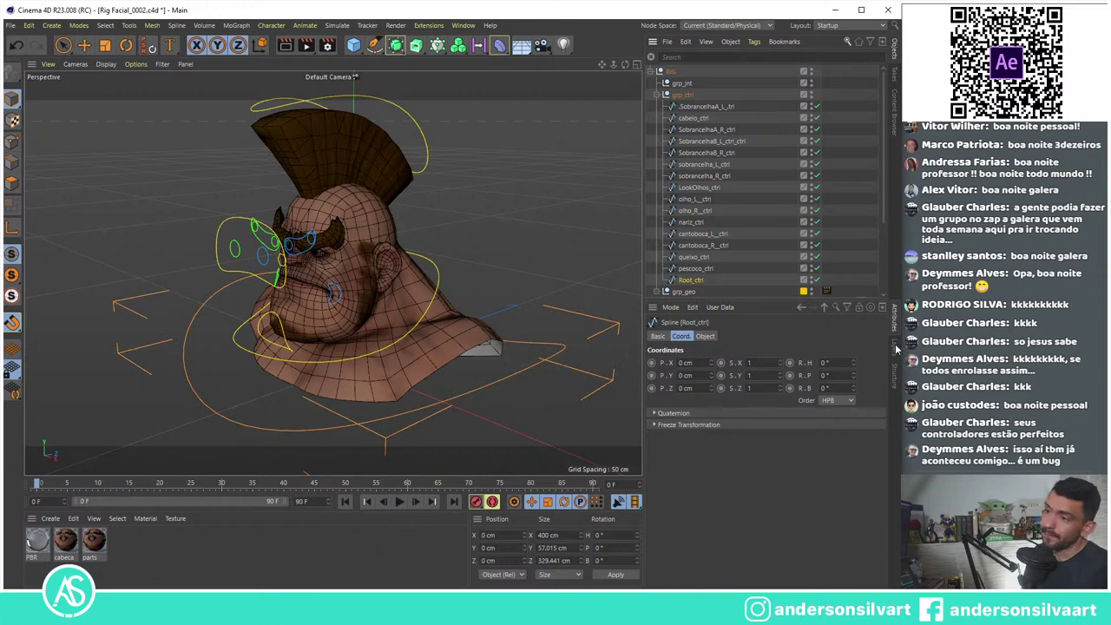
Step: Select every object matching 'ctrl', colour the ctrl layer green, then clear the filter and collapse grp_geo
click(896, 347)
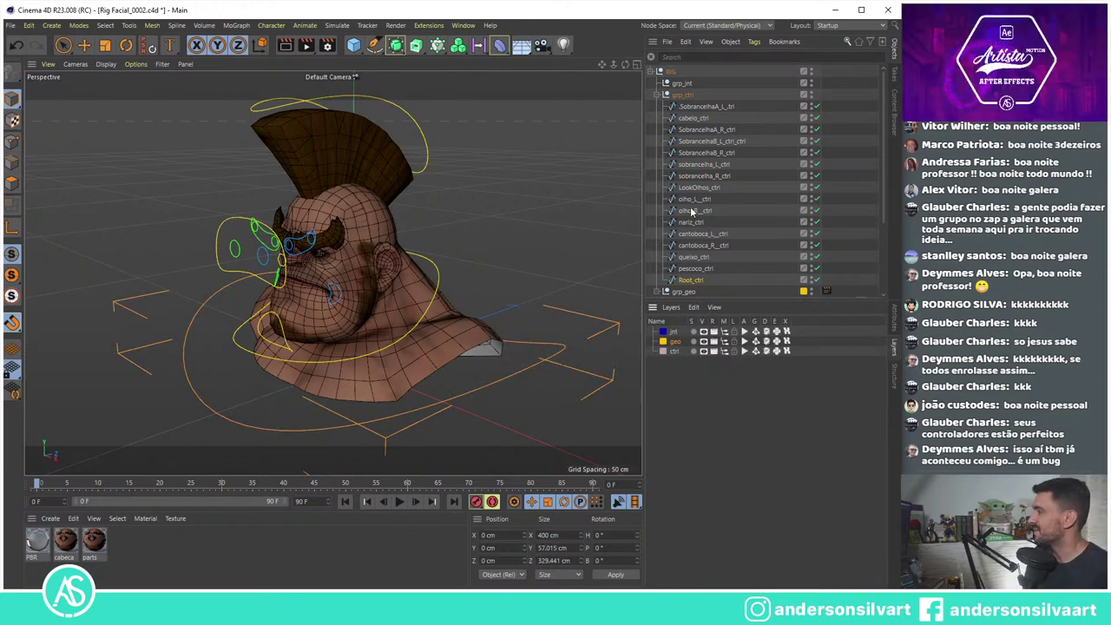
click(694, 57)
text(ctrl)
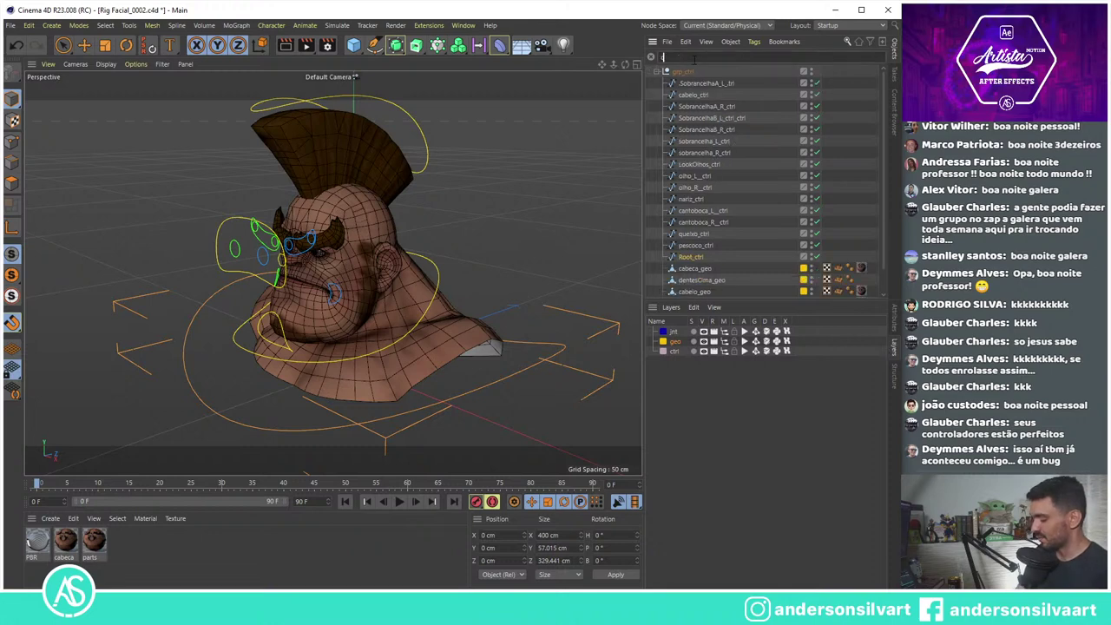
drag(711, 263, 649, 67)
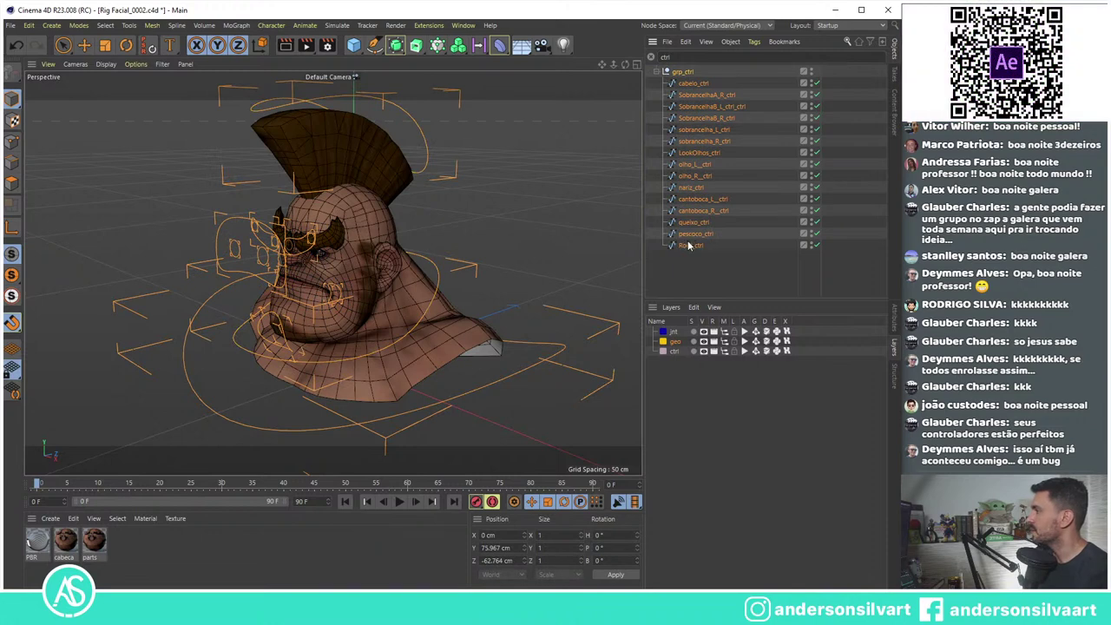
double_click(662, 351)
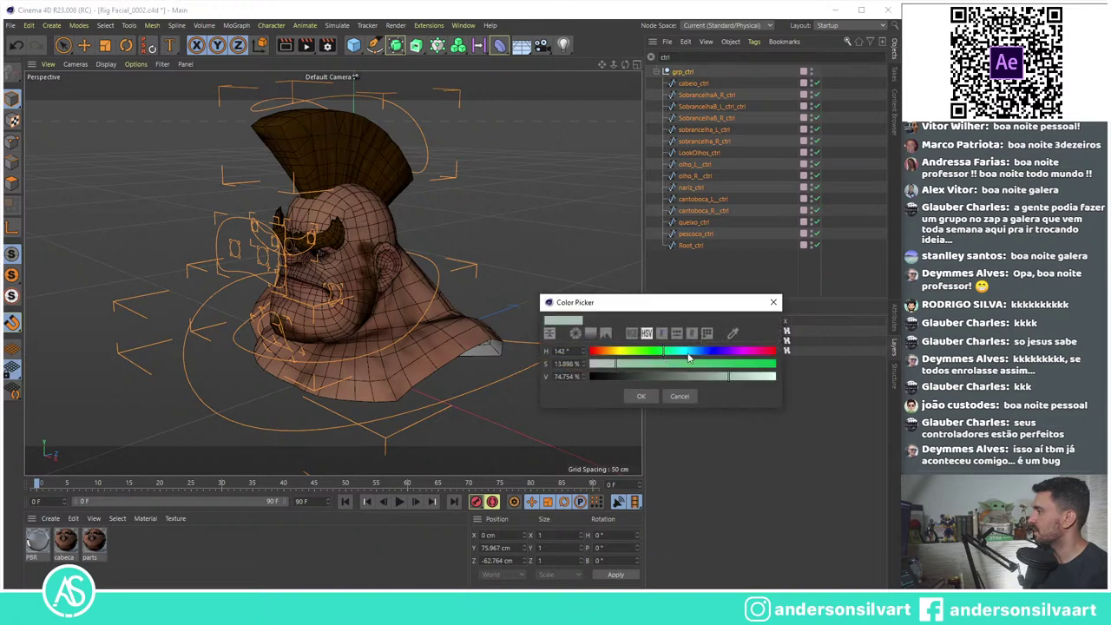
drag(747, 372, 738, 373)
click(647, 396)
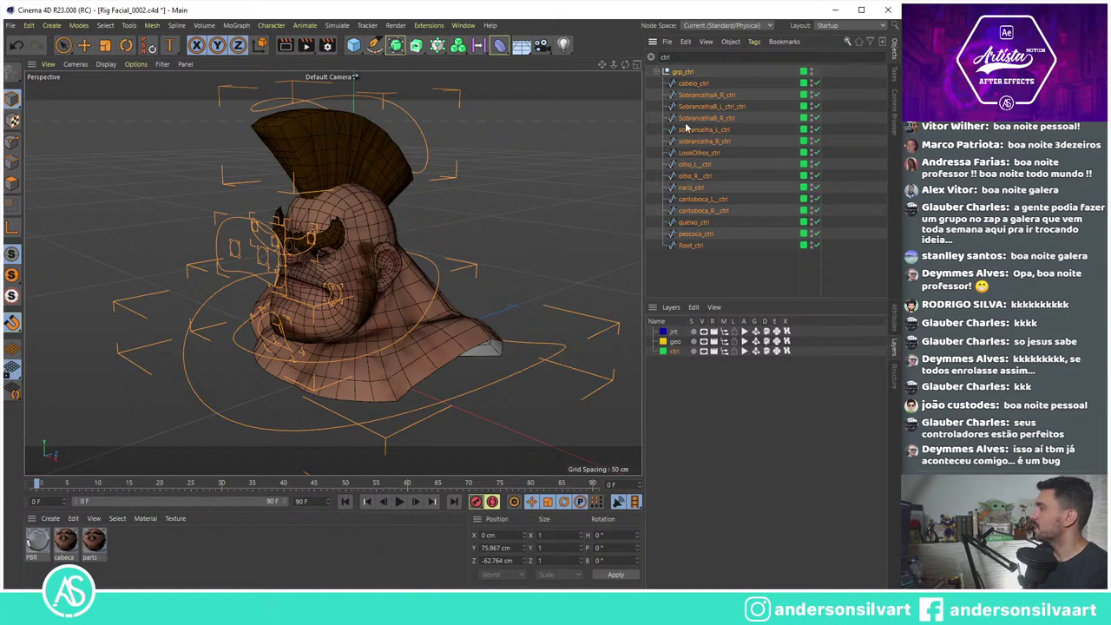
click(652, 57)
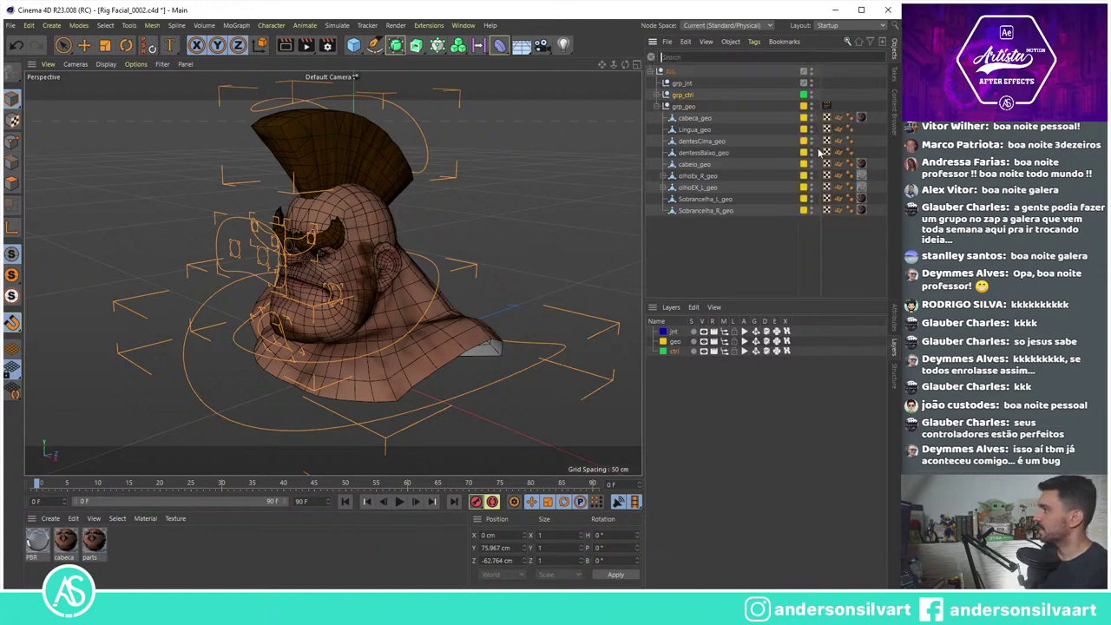
click(658, 106)
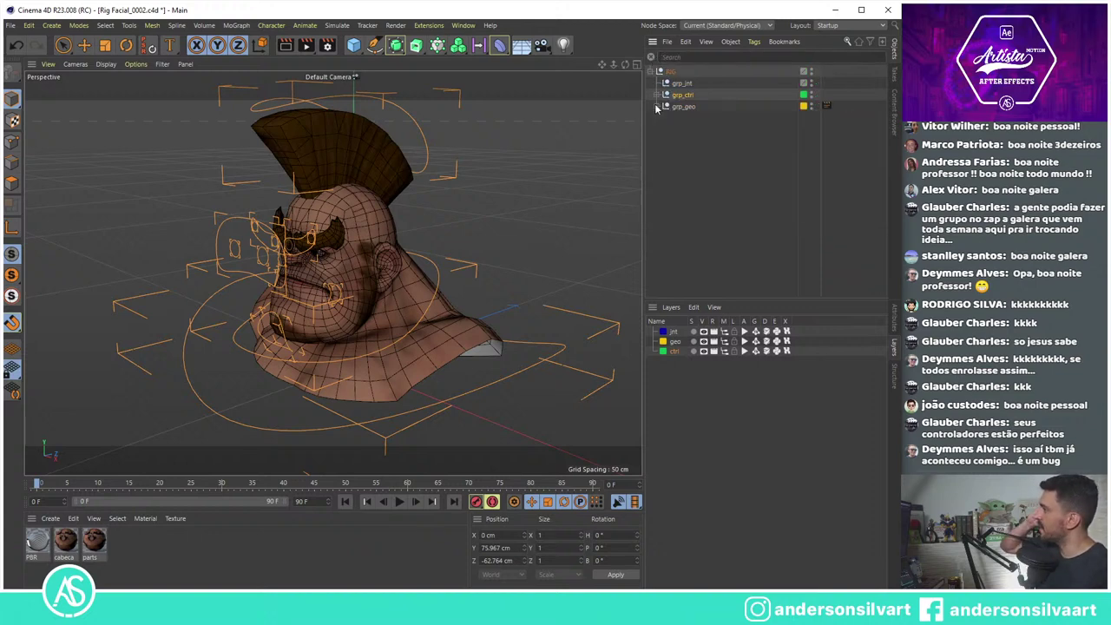
Step: Deselect the rig and toggle the ctrl layer's visibility off and on, leaving all controllers visible
click(709, 167)
mouse_move(343, 304)
alt+mouse_down()
mouse_move(408, 233)
mouse_move(383, 278)
alt+mouse_up()
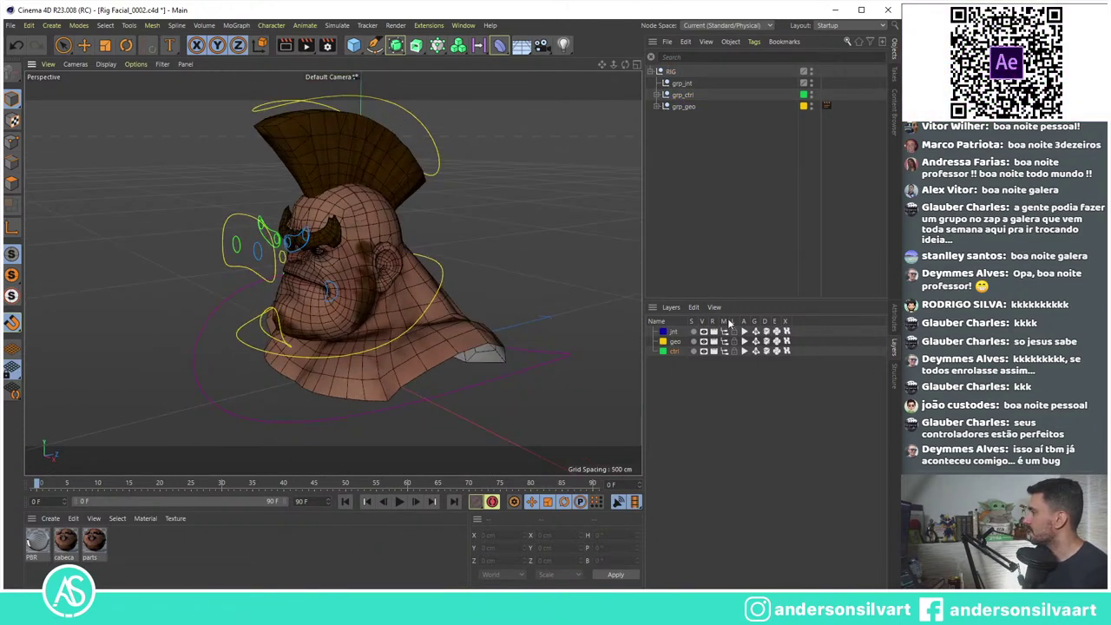
click(703, 351)
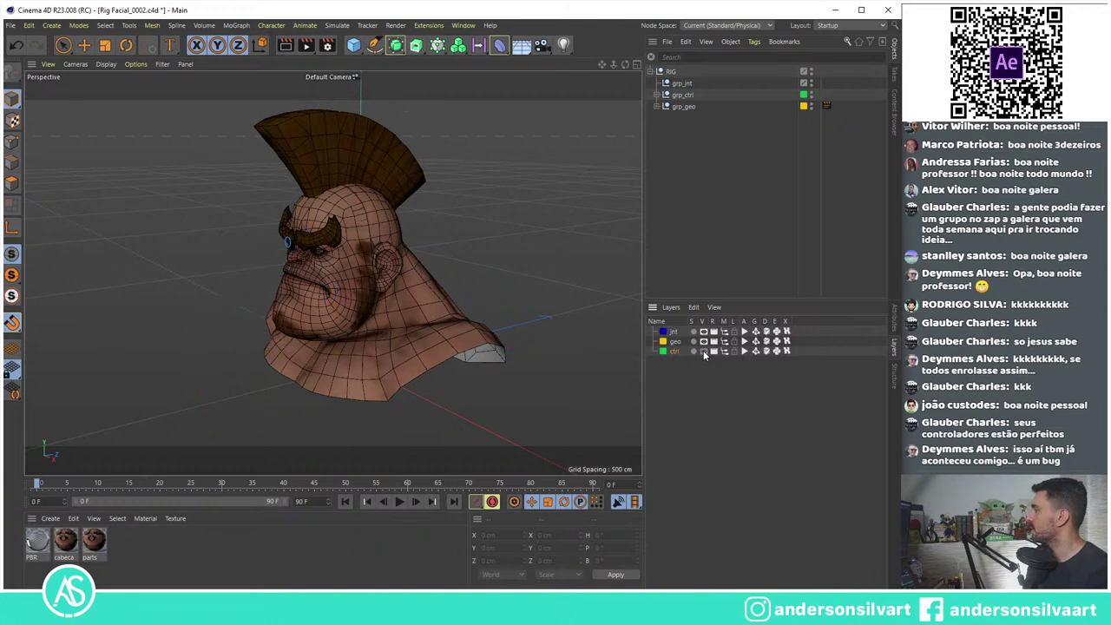
click(705, 352)
click(705, 351)
click(705, 352)
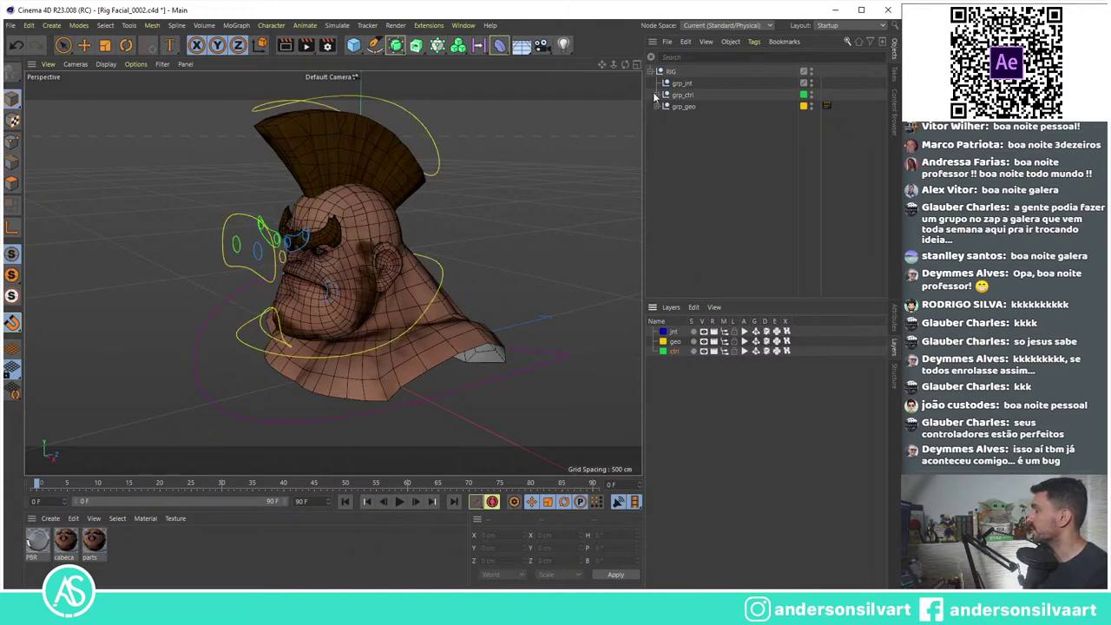
click(655, 94)
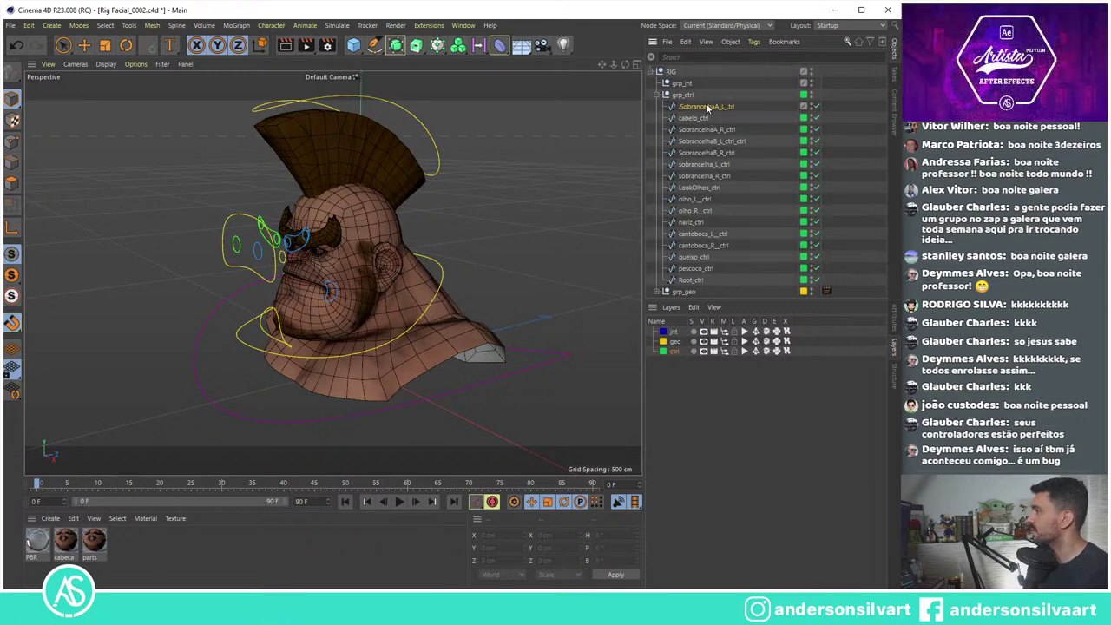
click(703, 350)
click(704, 349)
alt+drag(555, 200, 321, 213)
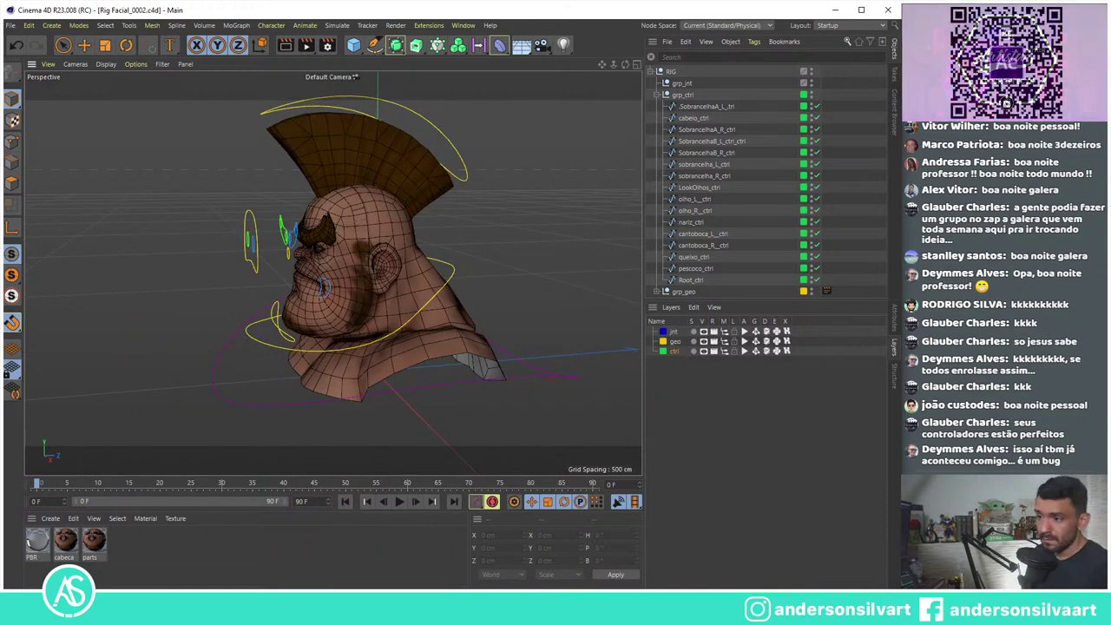
key(alt+Tab)
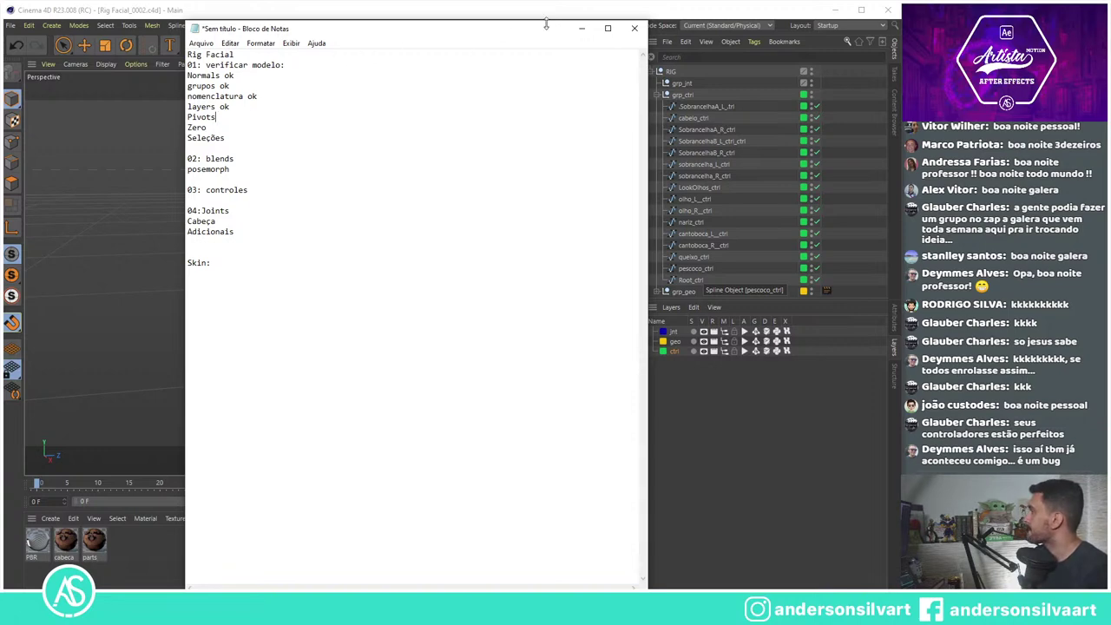
click(581, 29)
Step: Select cabeca_geo and run Axis Center with Y at -100% to move its pivot to the base
click(659, 95)
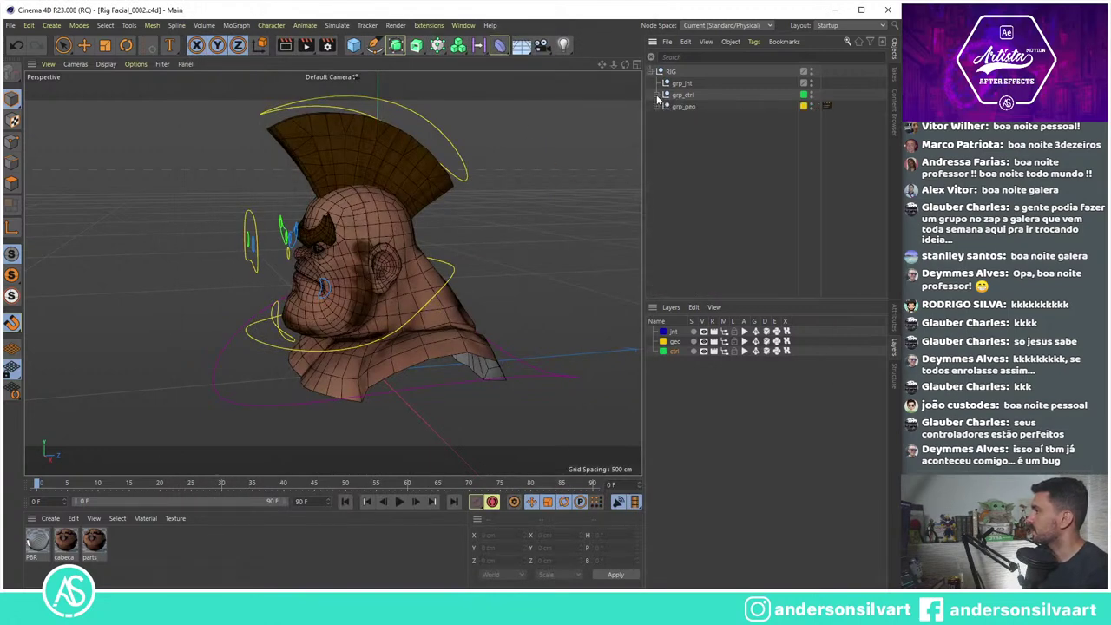
click(660, 106)
click(695, 119)
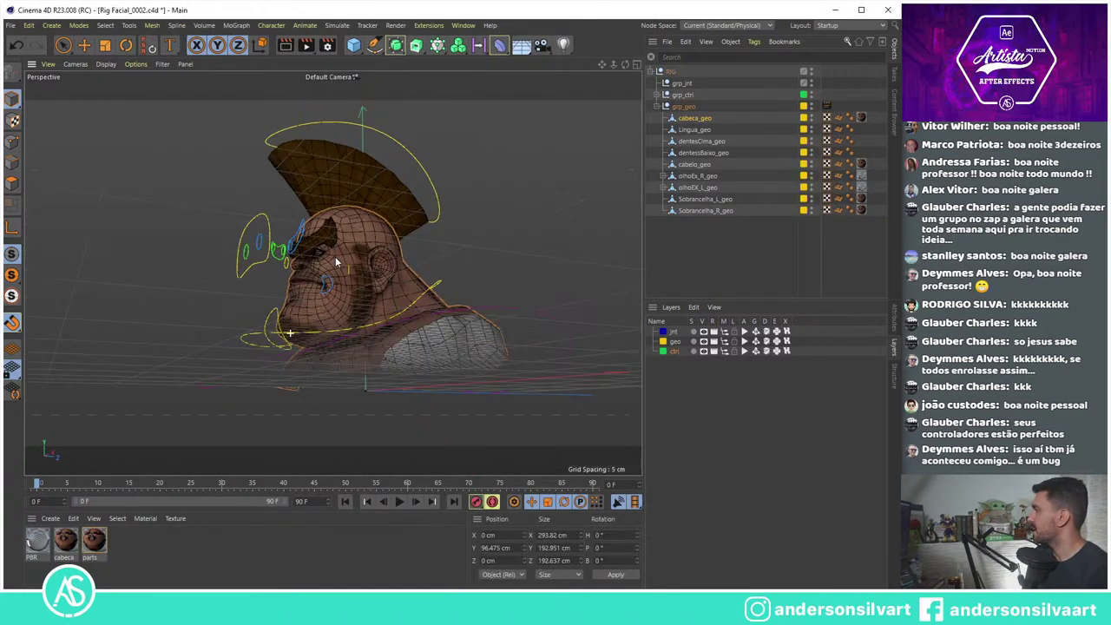
mouse_move(335, 256)
alt+mouse_down()
mouse_move(376, 313)
mouse_move(356, 314)
alt+mouse_up()
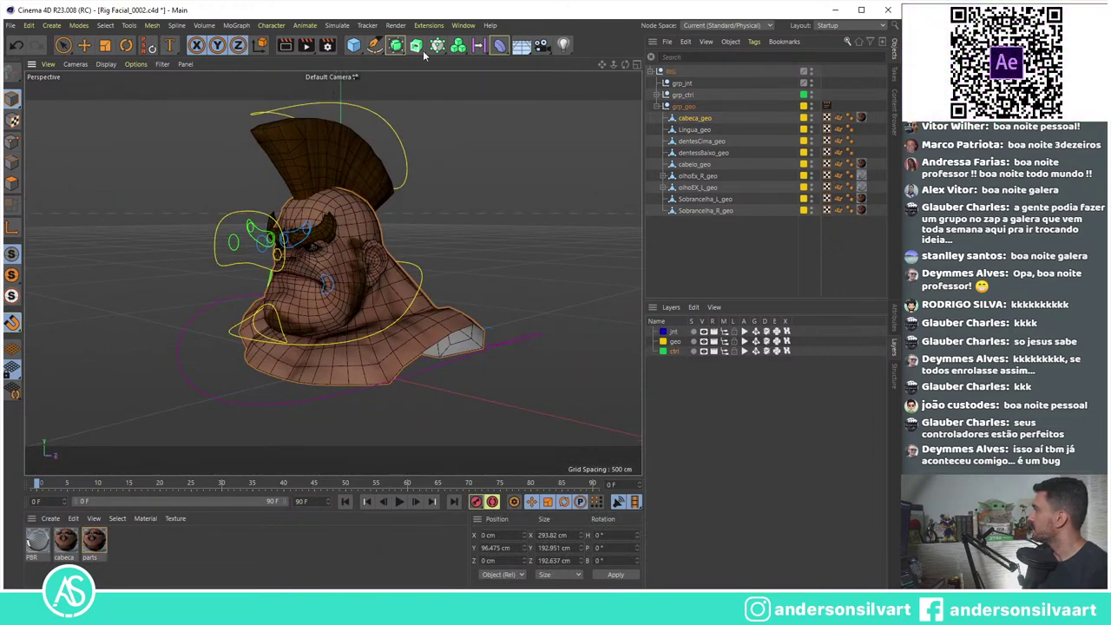
click(64, 45)
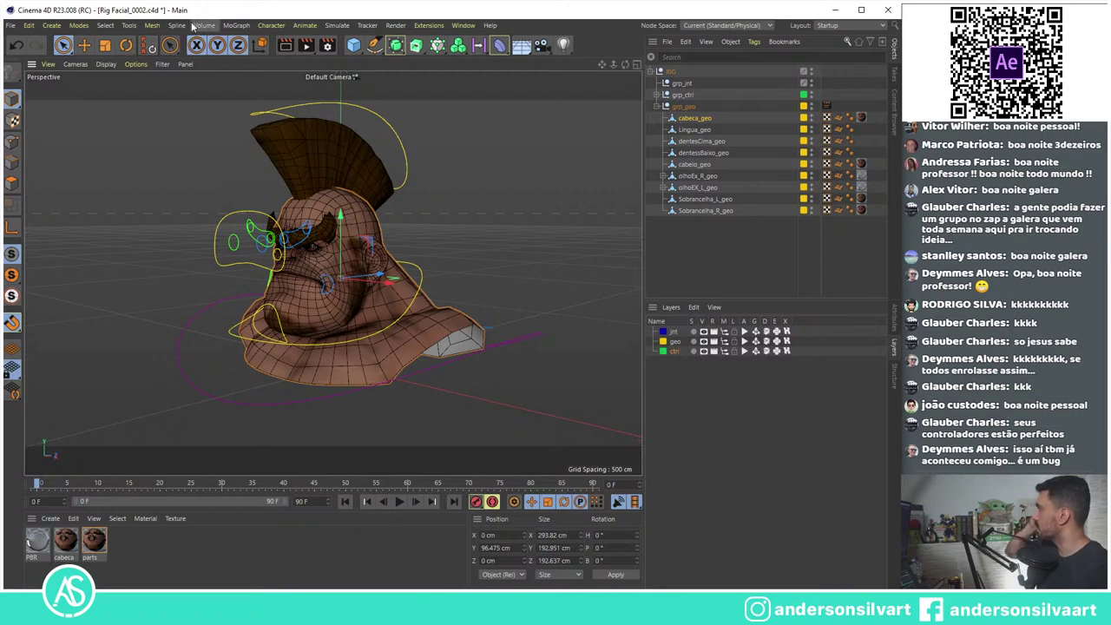
click(152, 26)
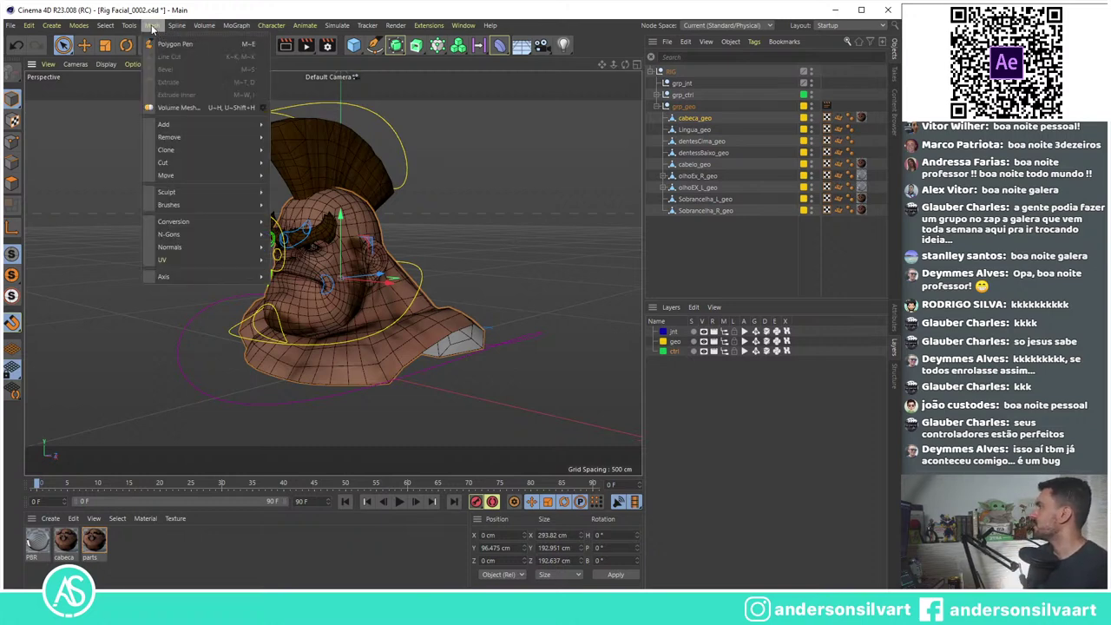
mouse_move(203, 276)
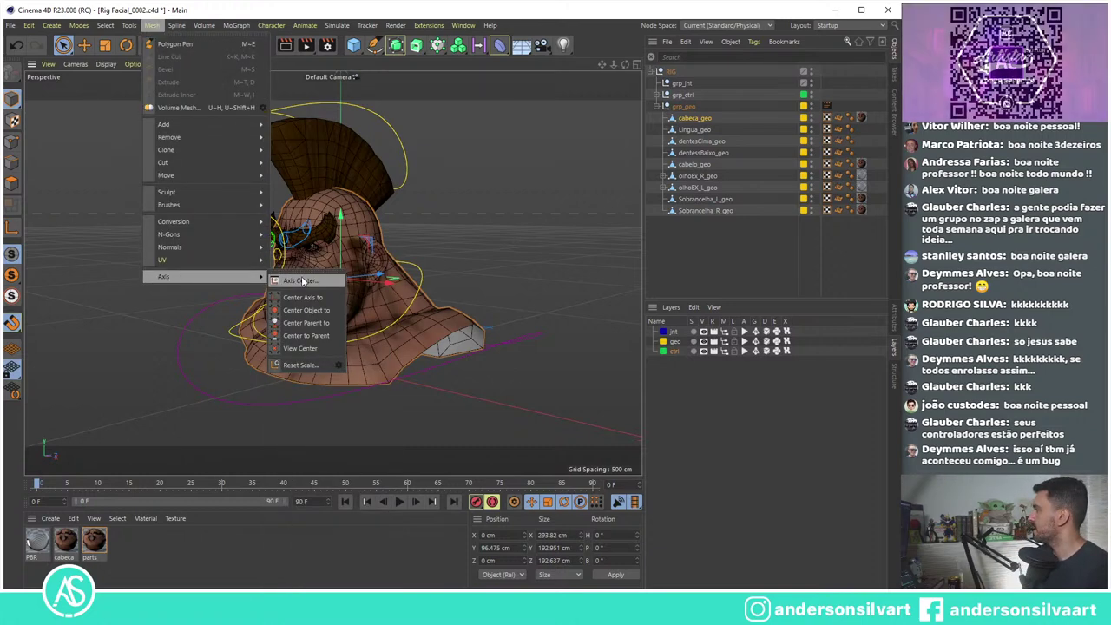
click(304, 282)
mouse_move(299, 195)
mouse_down()
mouse_move(100, 102)
mouse_move(124, 115)
mouse_up()
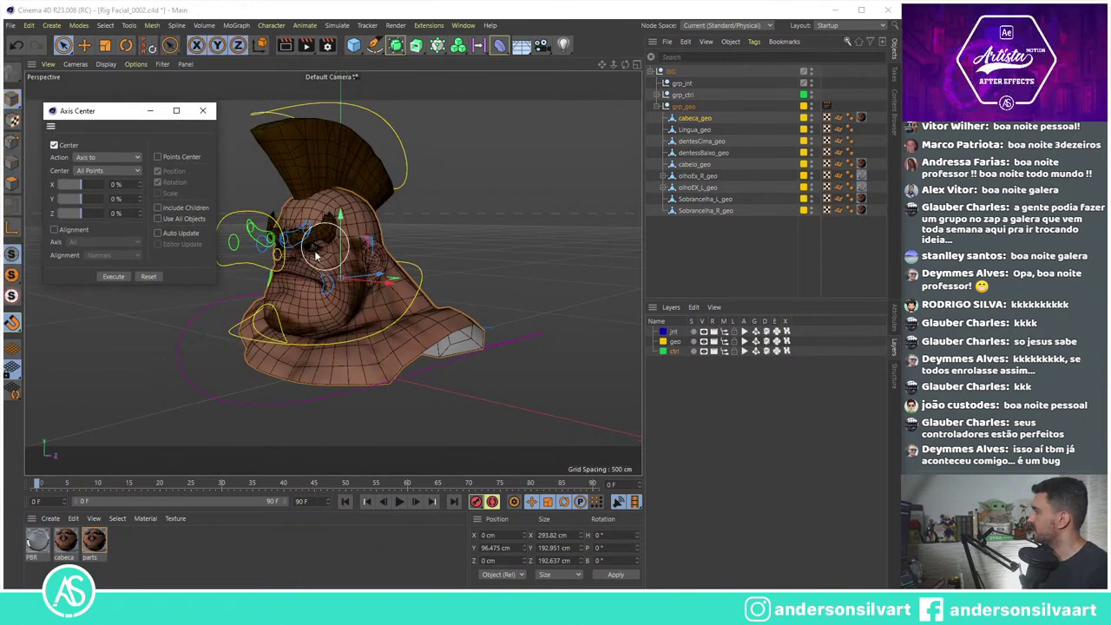
drag(59, 198, 50, 199)
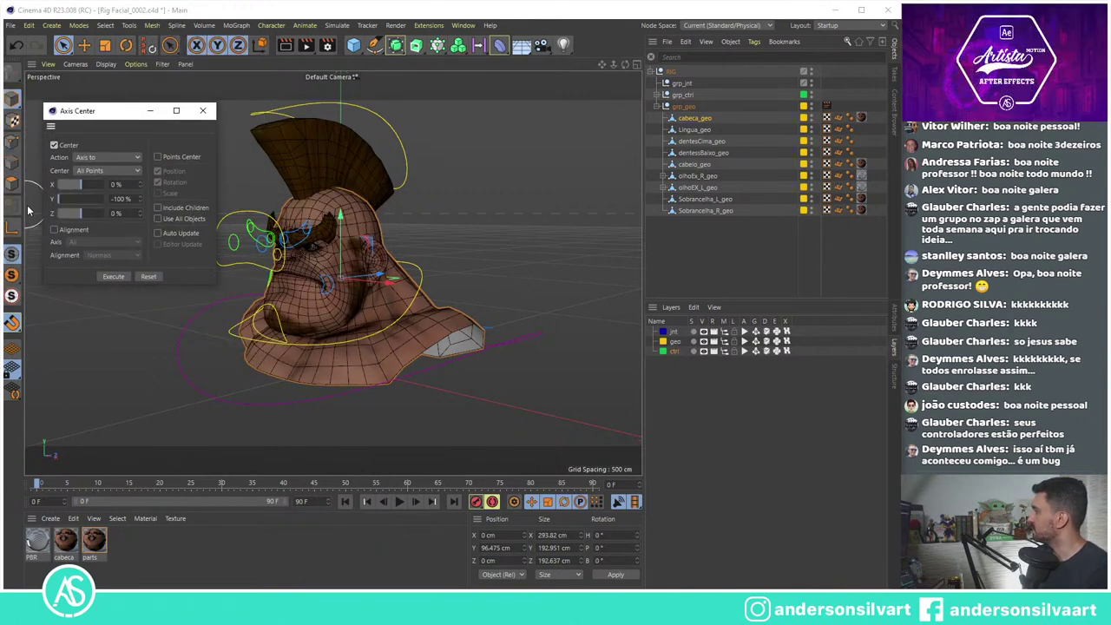
click(113, 277)
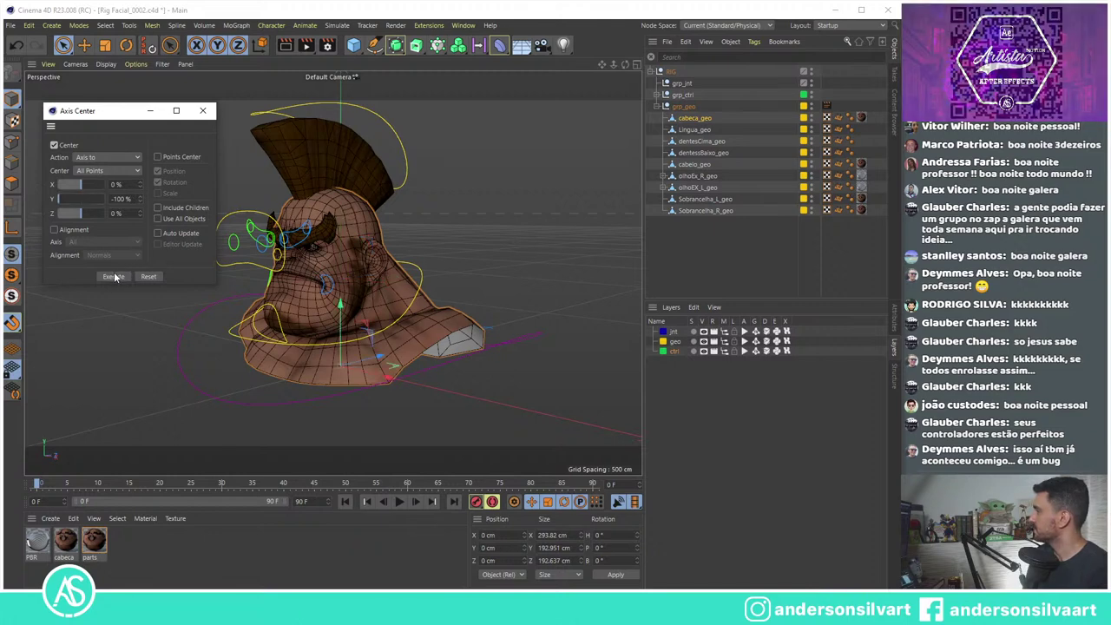
Step: Review cabeca_geo's coordinate attributes and expand its Freeze Transformation settings
click(897, 316)
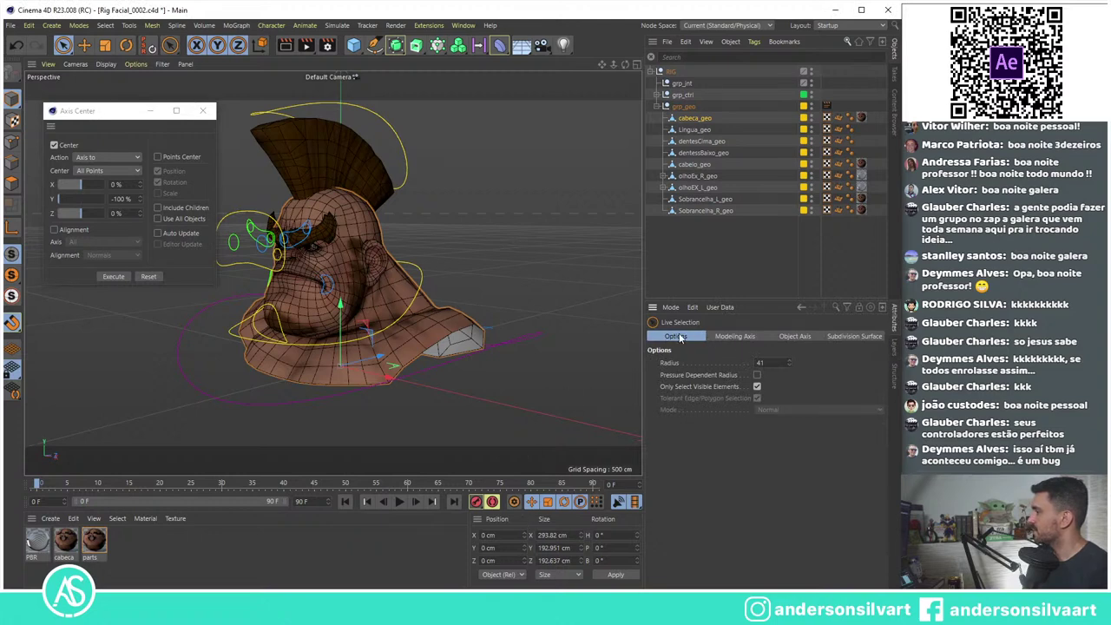
click(896, 345)
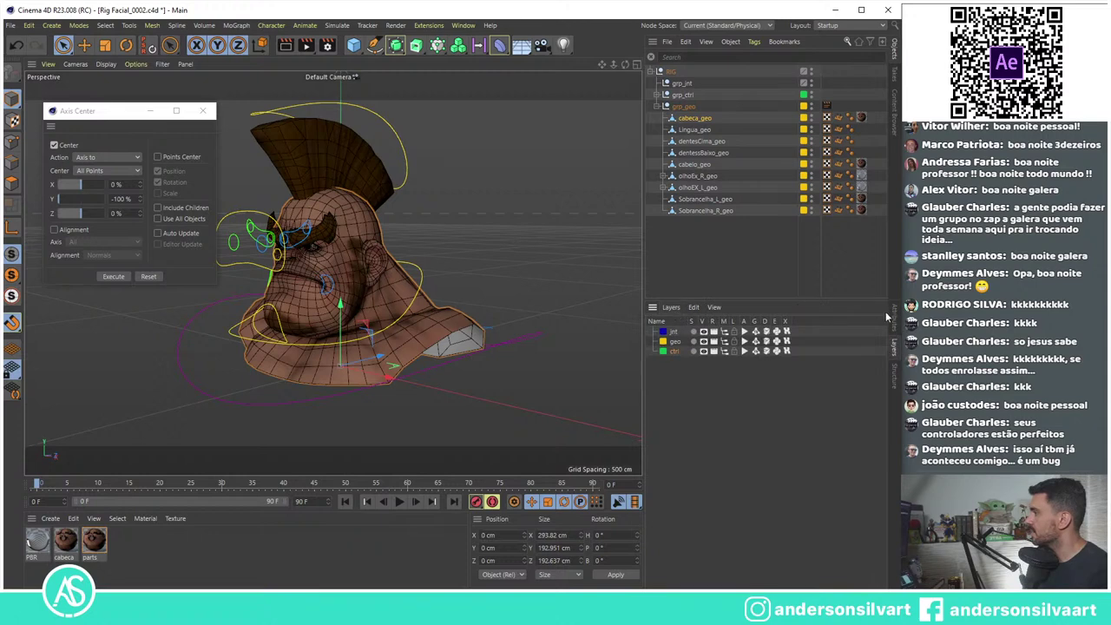
click(894, 313)
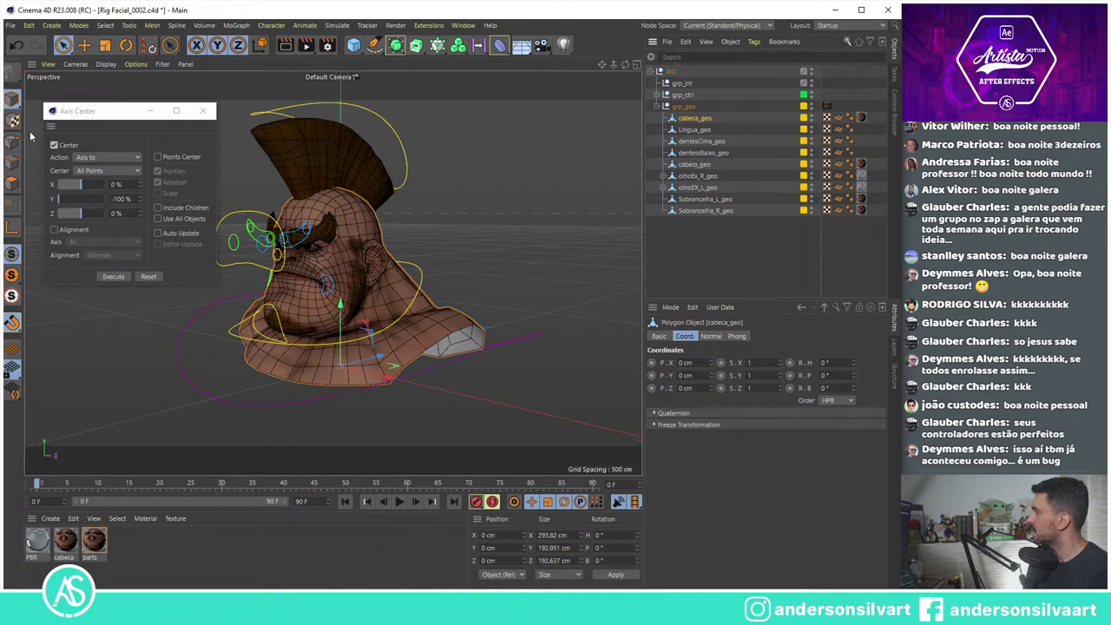
click(731, 240)
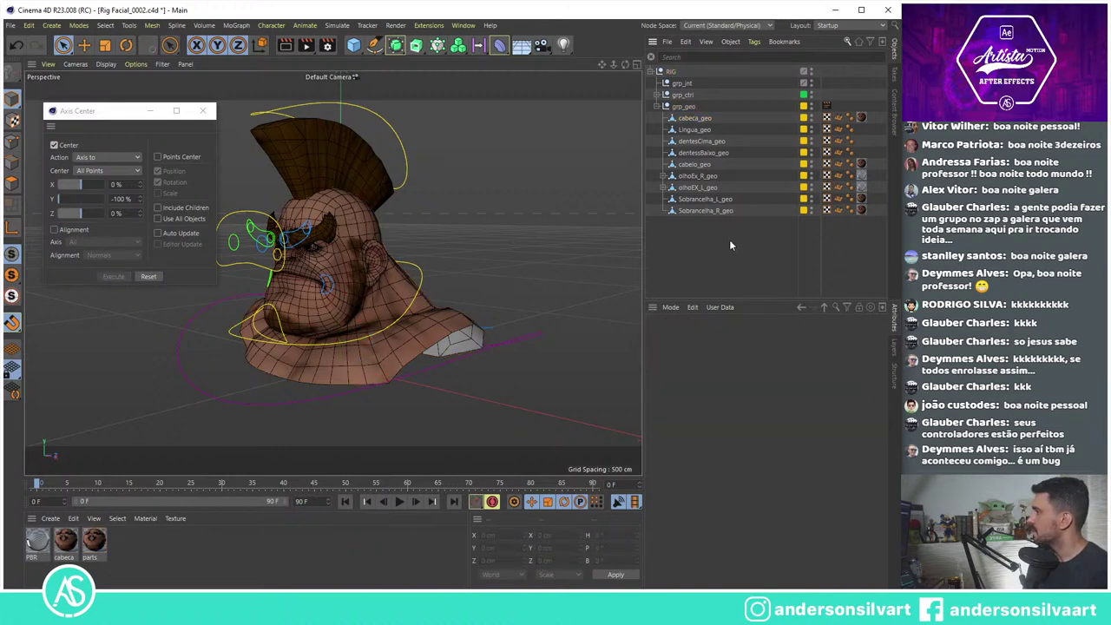
click(698, 119)
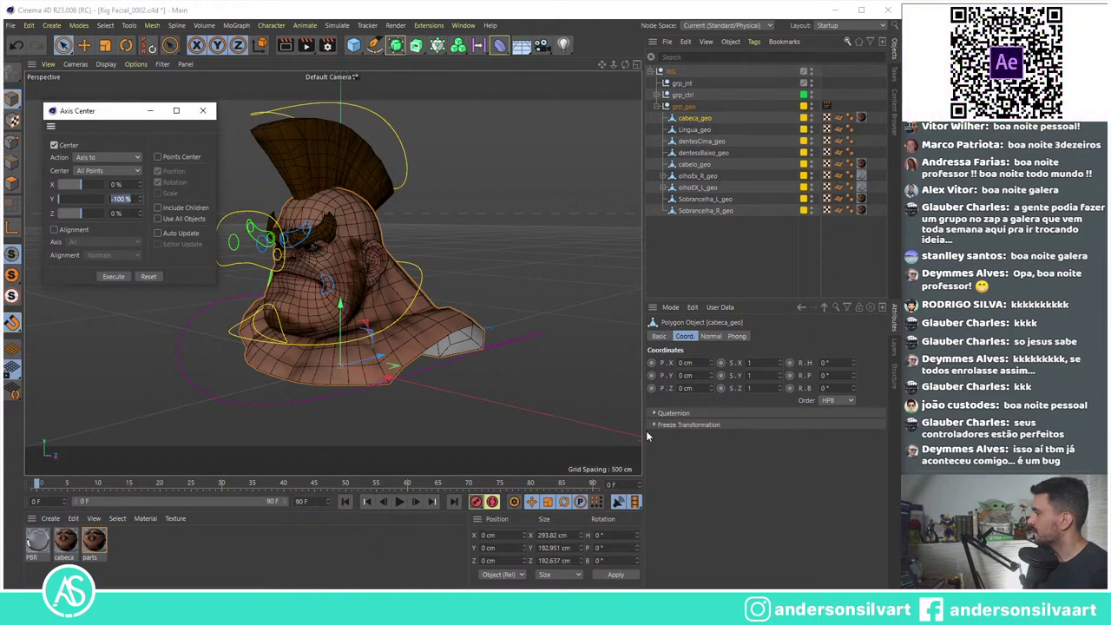
click(655, 425)
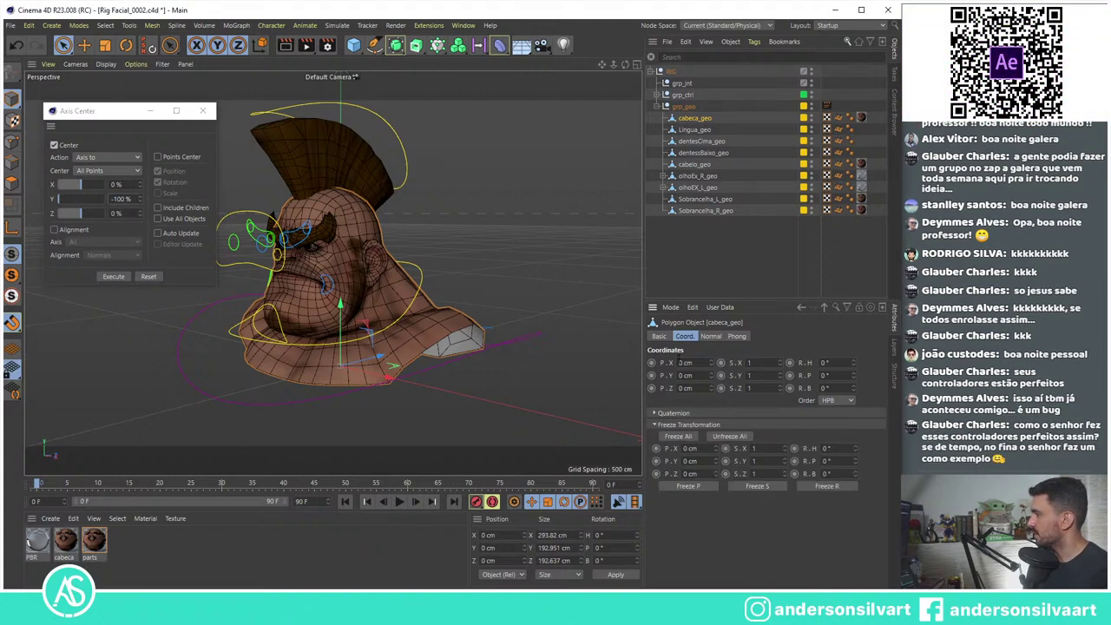
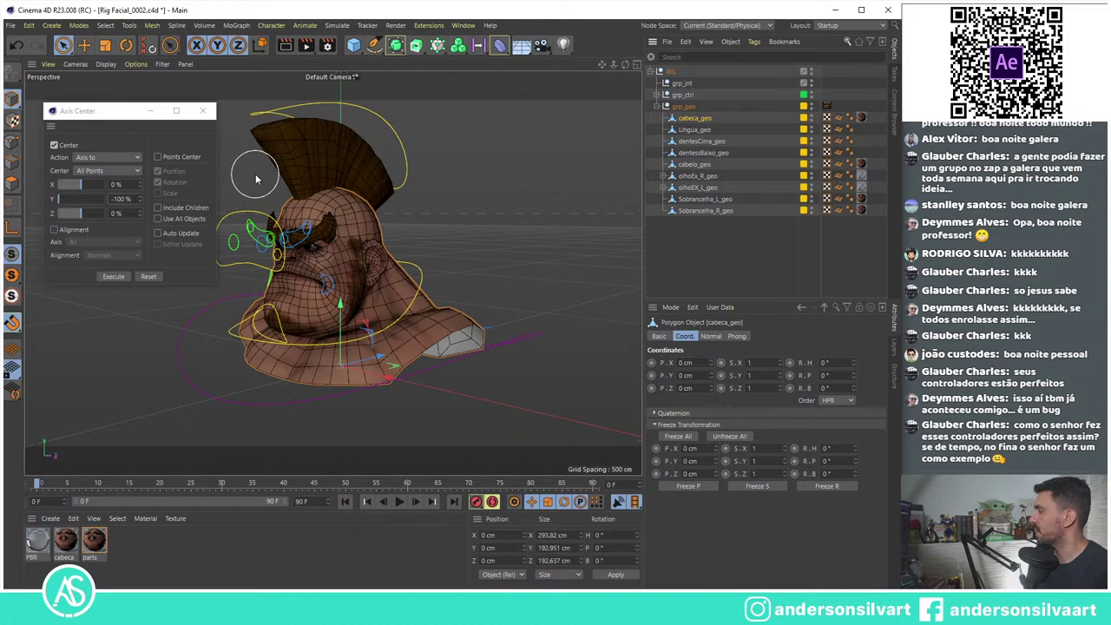
Step: Delete the pescoco_ctrl neck controller from the grp_ctrl group
click(657, 95)
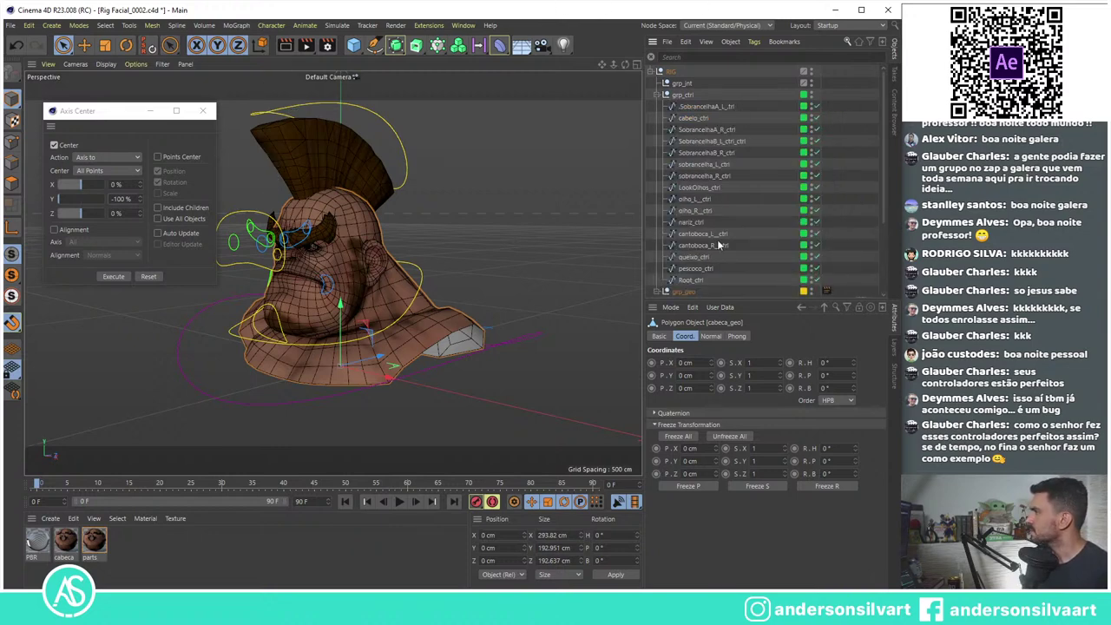
click(702, 270)
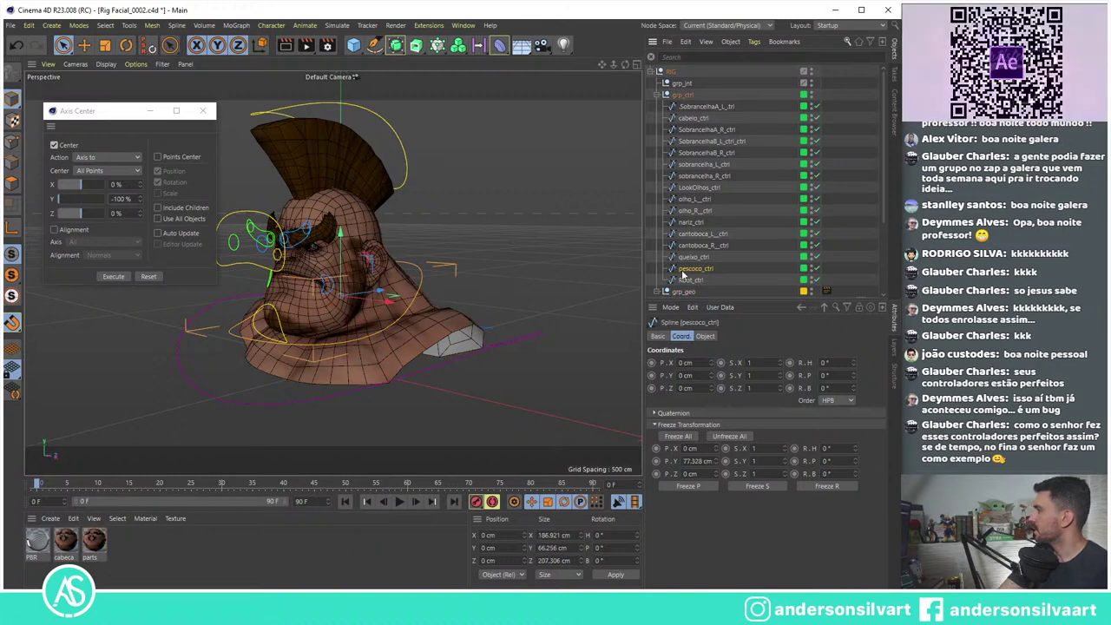
key(Delete)
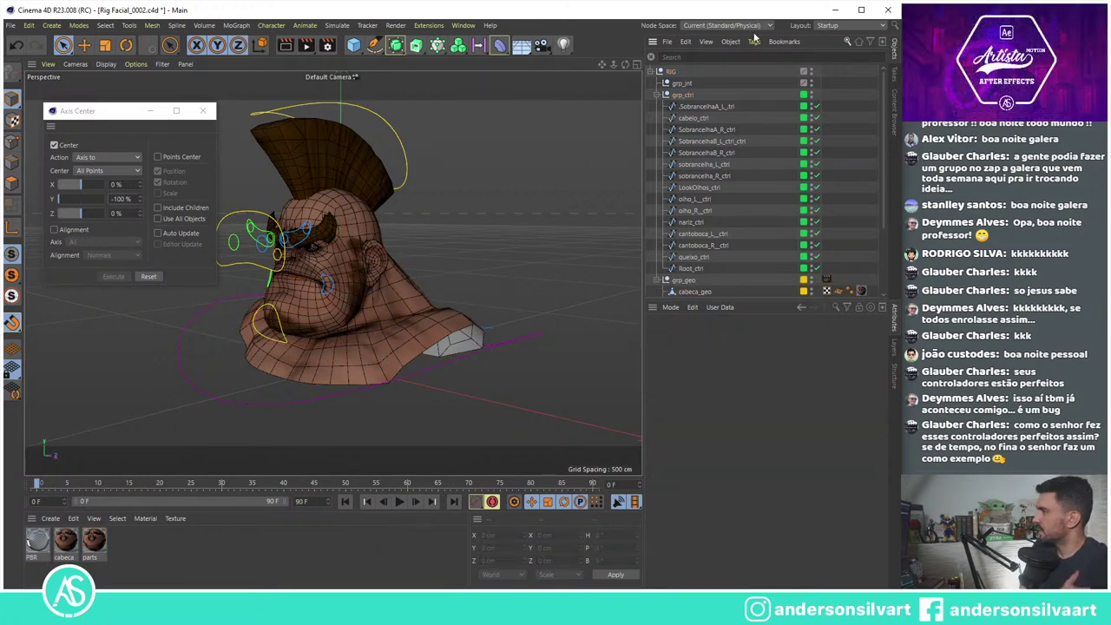
Step: Collapse grp_ctrl and select the tongue mesh Lingua_geo
click(657, 94)
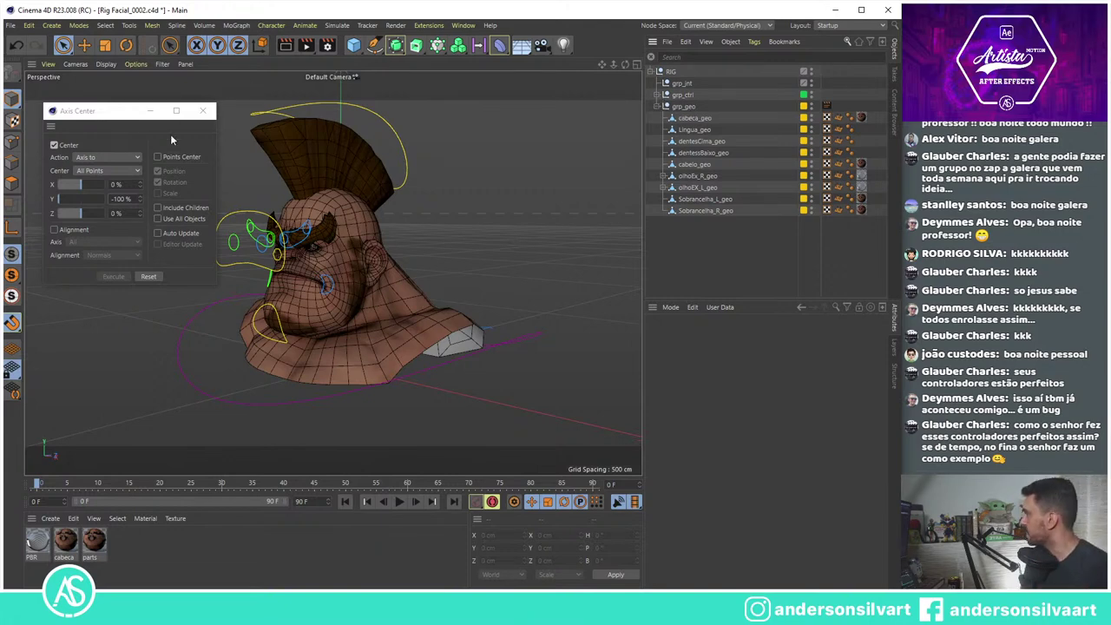
click(703, 118)
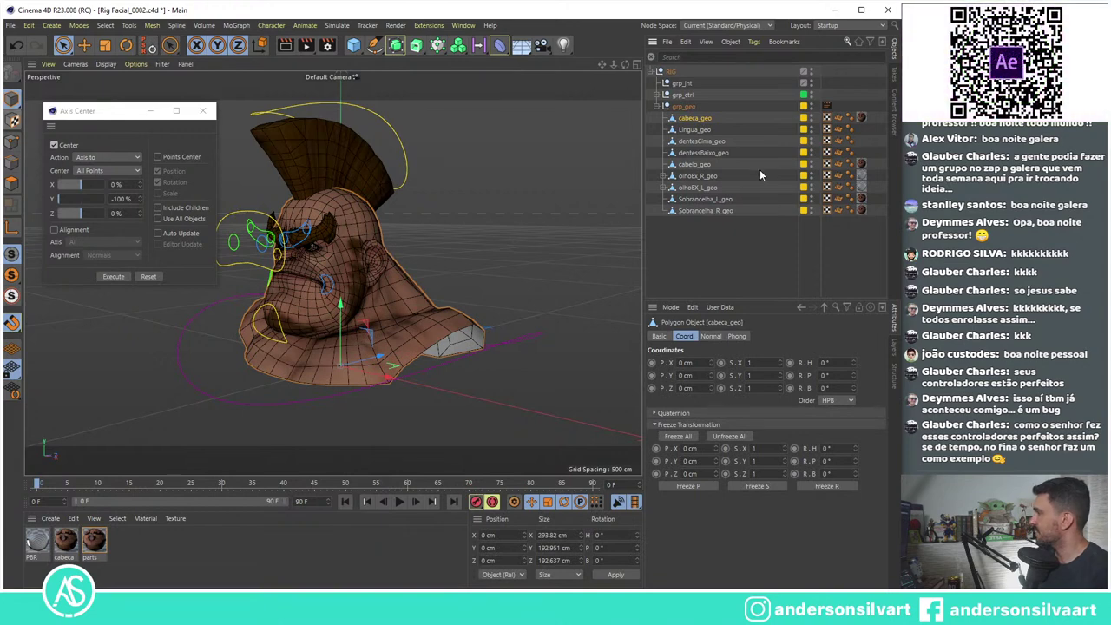
click(695, 130)
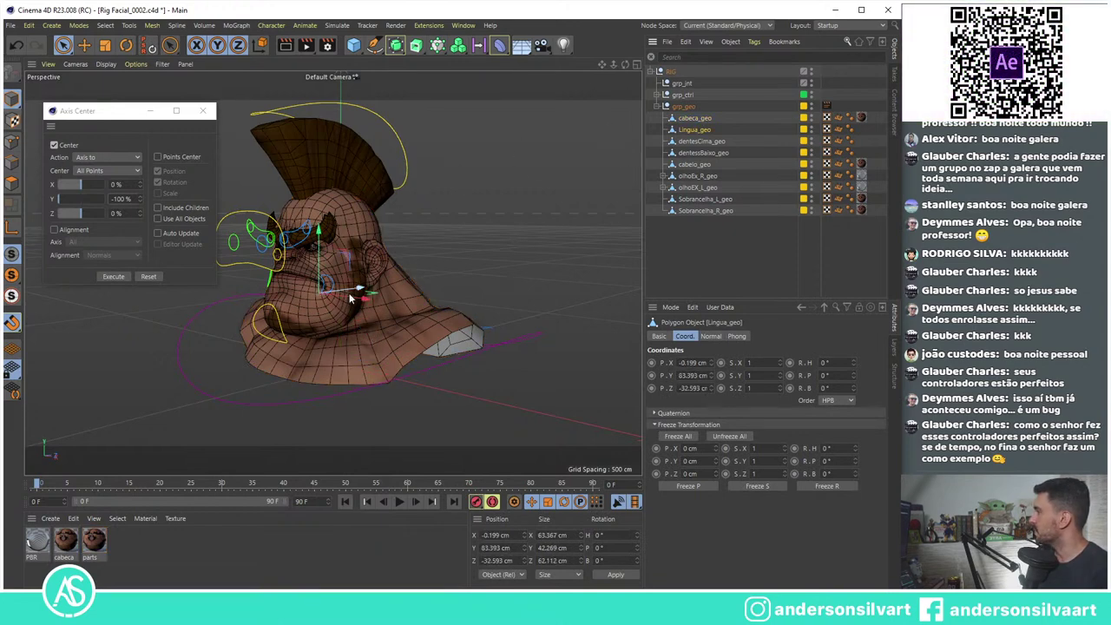
Step: Solo Lingua_geo in the viewport, frame it, and maximize the Right view
mouse_move(343, 295)
mouse_down()
mouse_move(289, 304)
mouse_move(121, 286)
mouse_up()
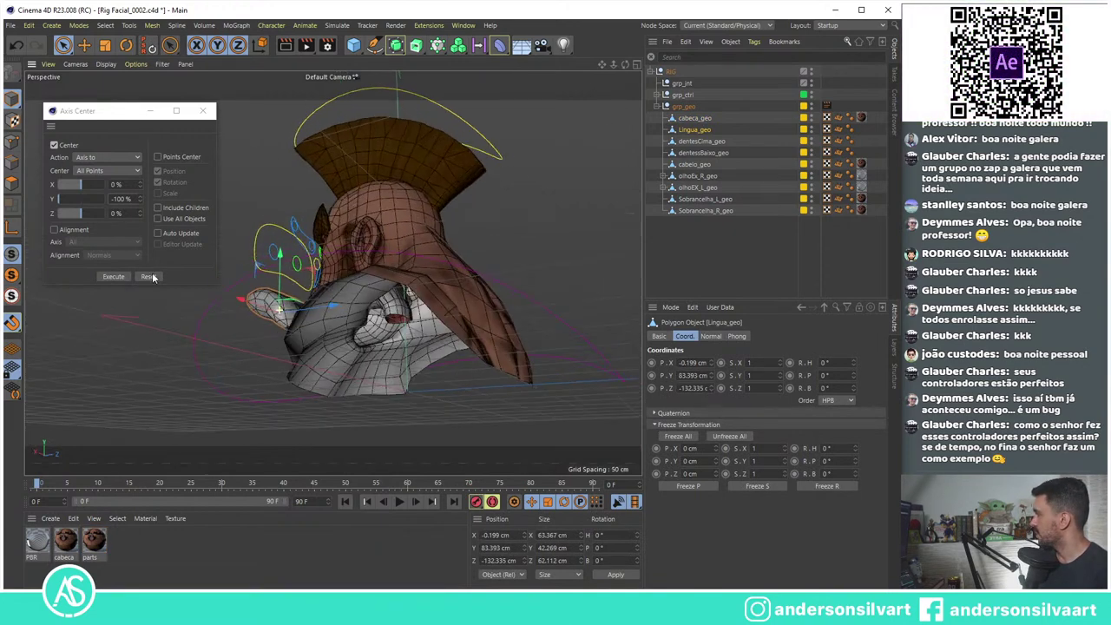
key(ctrl+z)
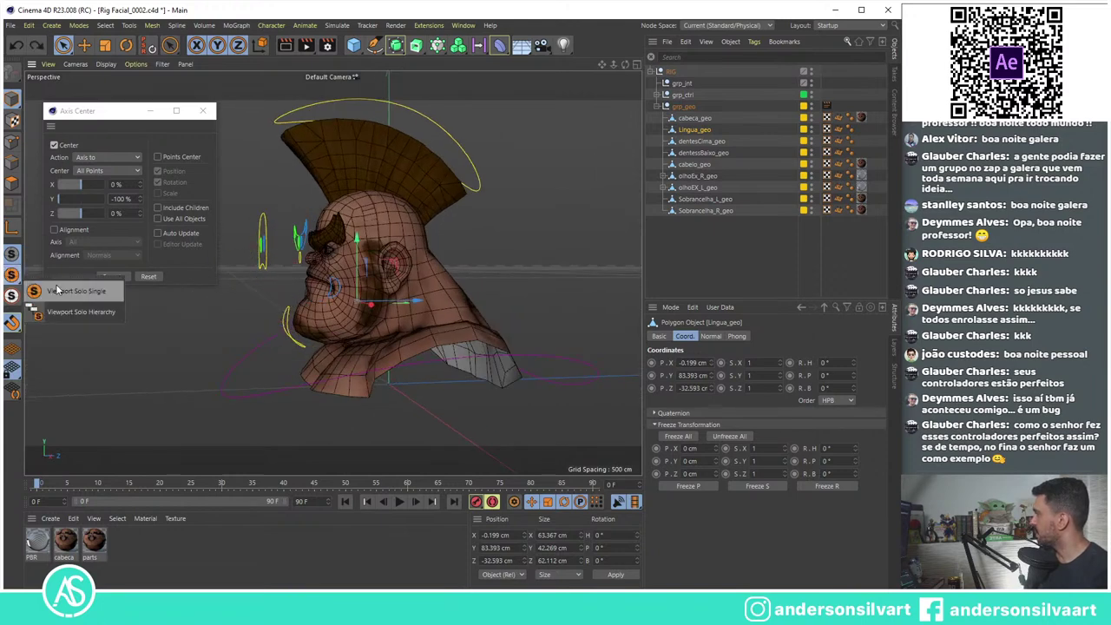
click(12, 276)
key(o)
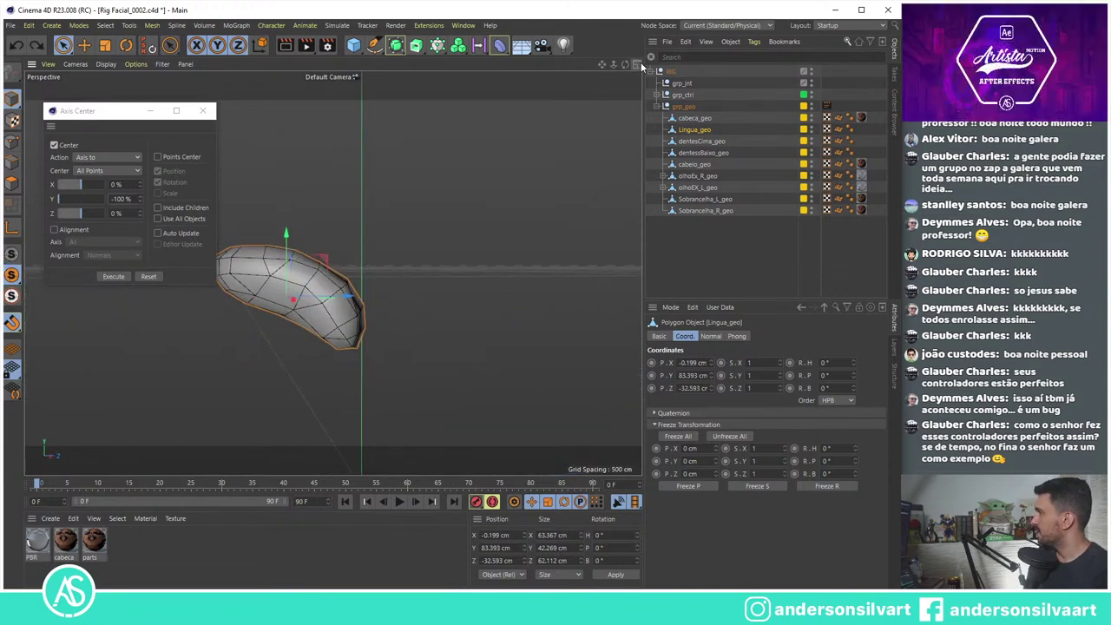
middle_click(318, 312)
click(326, 274)
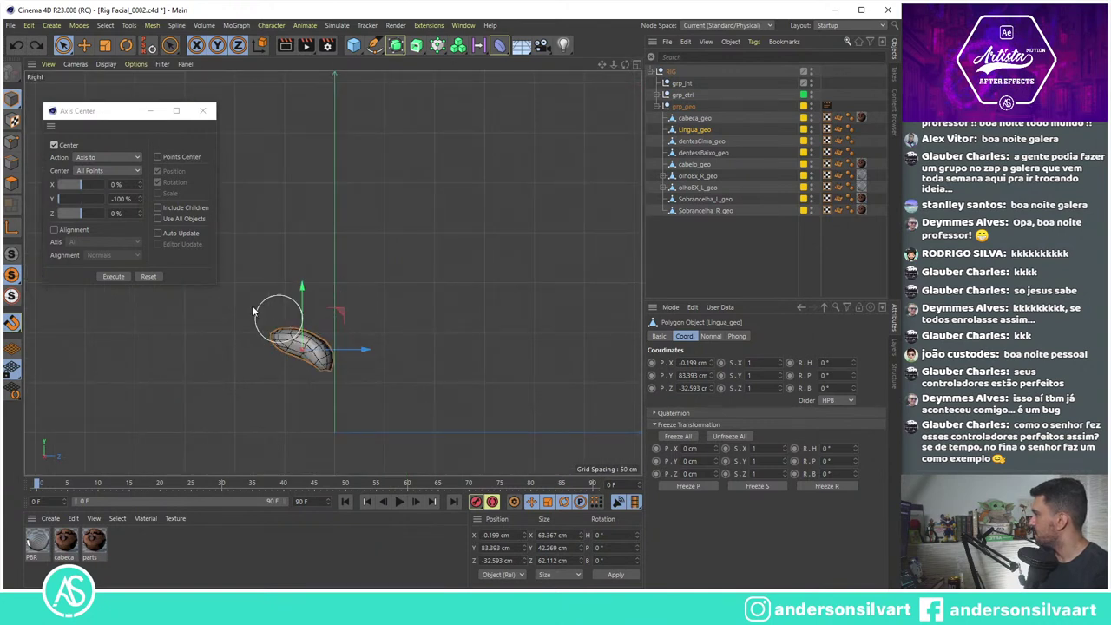
click(374, 356)
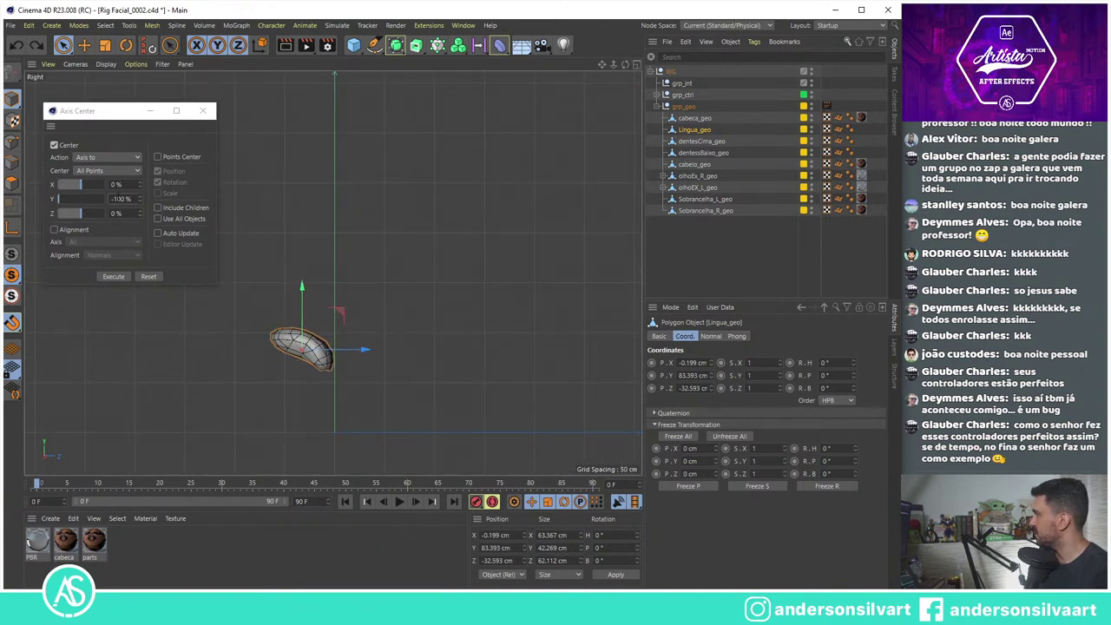
click(292, 316)
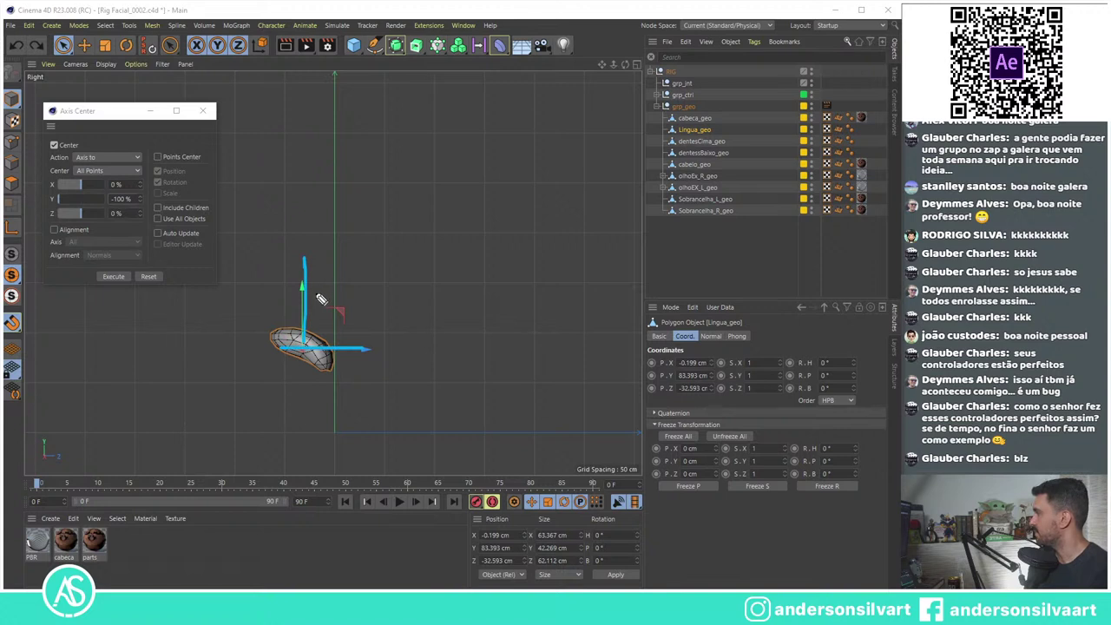
drag(326, 299, 326, 267)
drag(316, 283, 339, 281)
drag(308, 354, 307, 434)
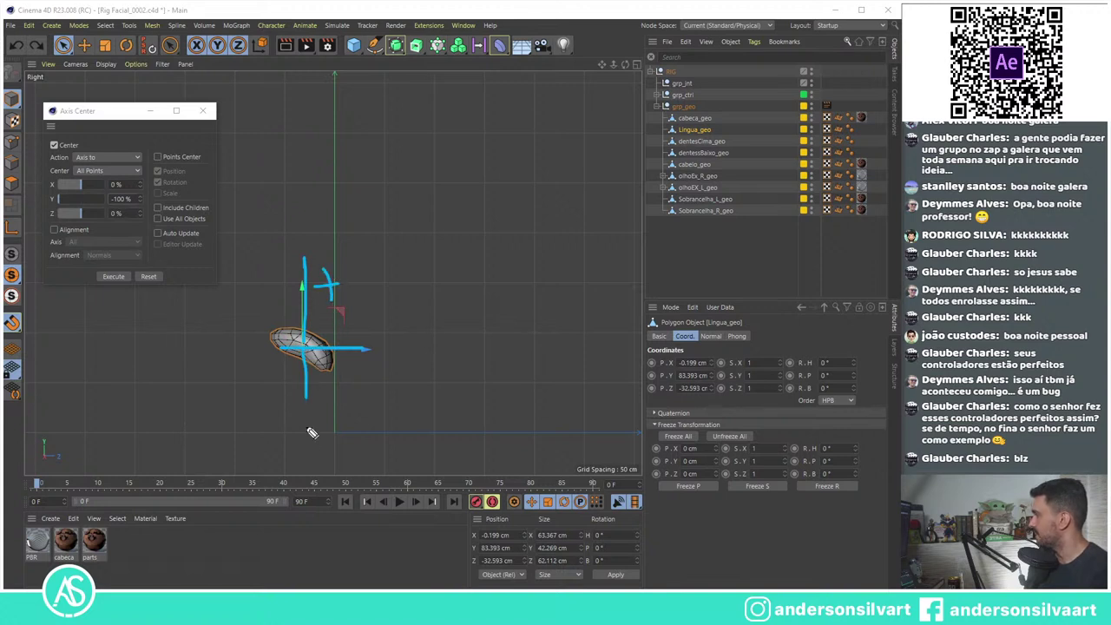
drag(318, 394, 377, 395)
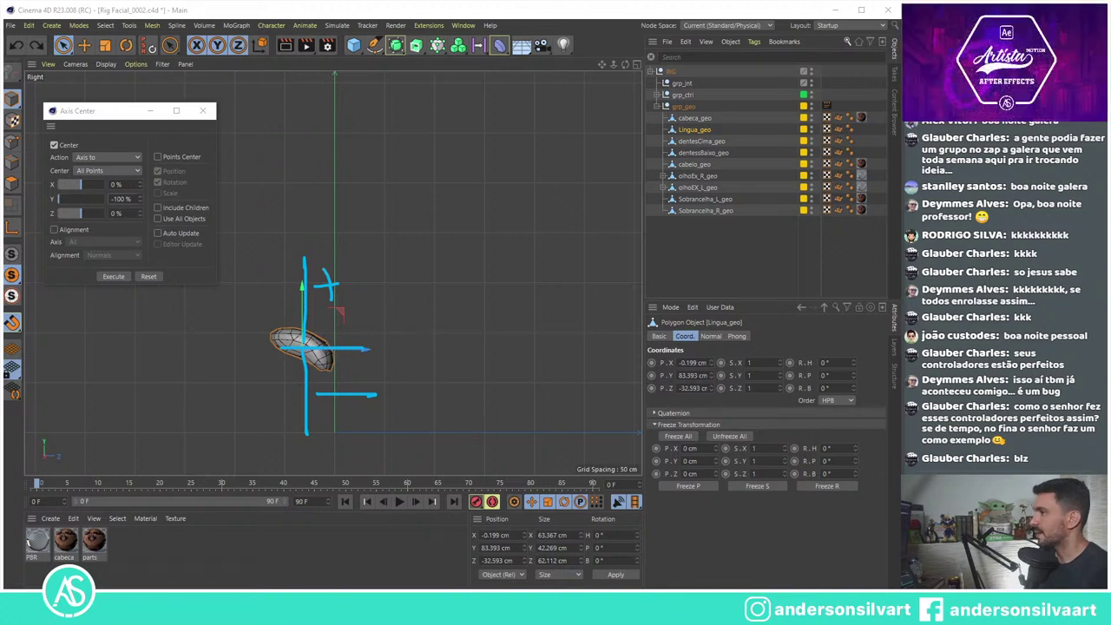
key(Escape)
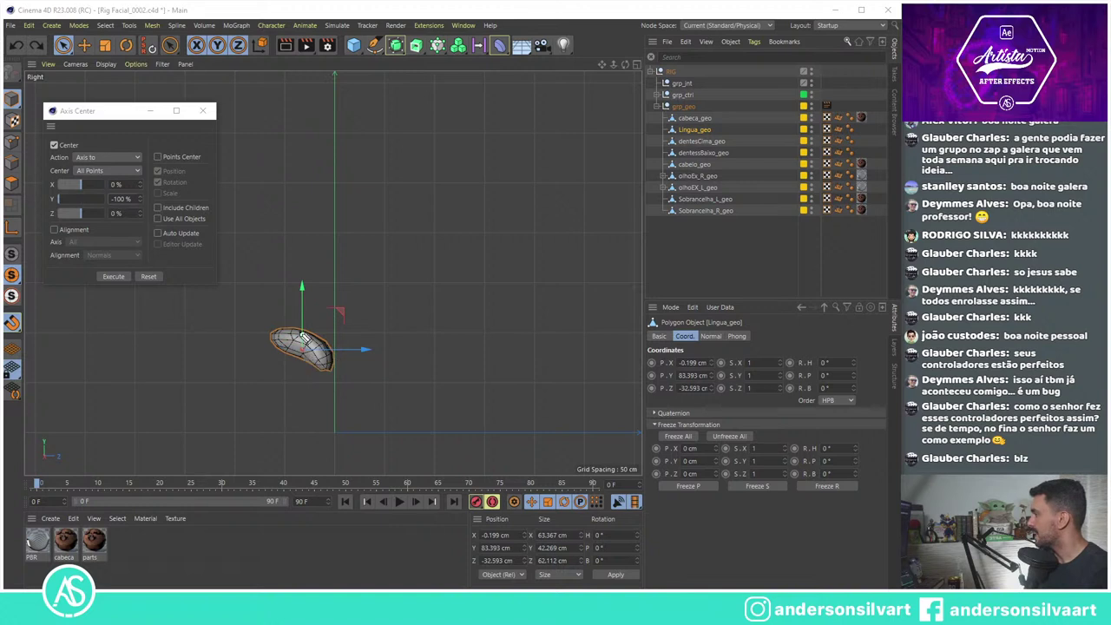
drag(306, 262, 308, 438)
drag(311, 361, 398, 364)
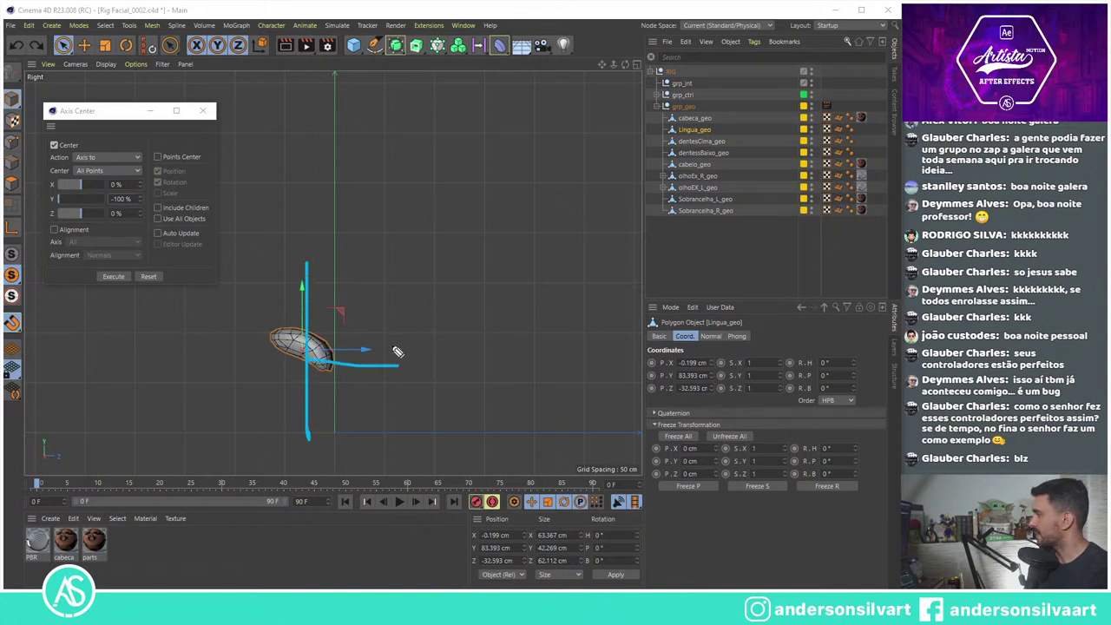
mouse_move(345, 399)
mouse_down()
mouse_move(373, 397)
mouse_move(348, 408)
mouse_up()
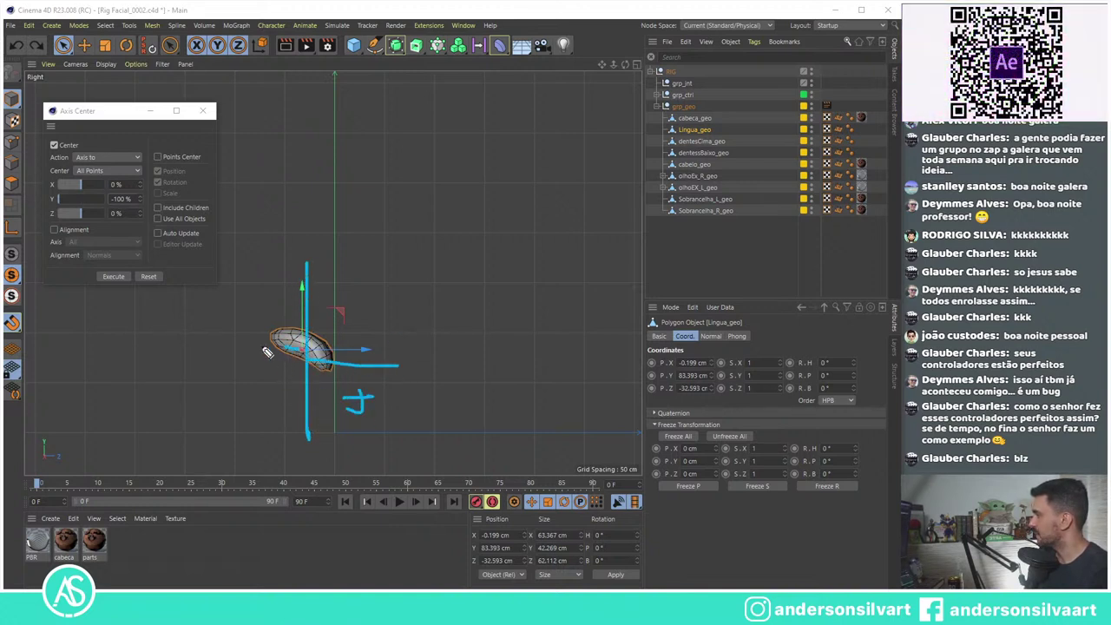
drag(304, 345, 170, 346)
drag(205, 398, 308, 390)
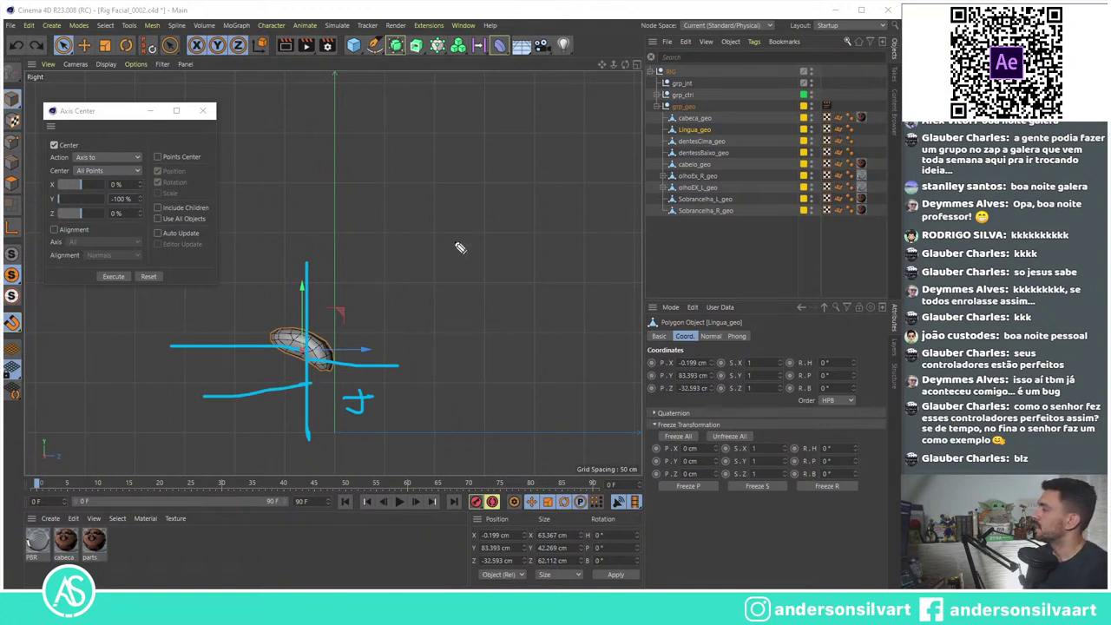
drag(396, 182, 540, 248)
drag(470, 127, 458, 336)
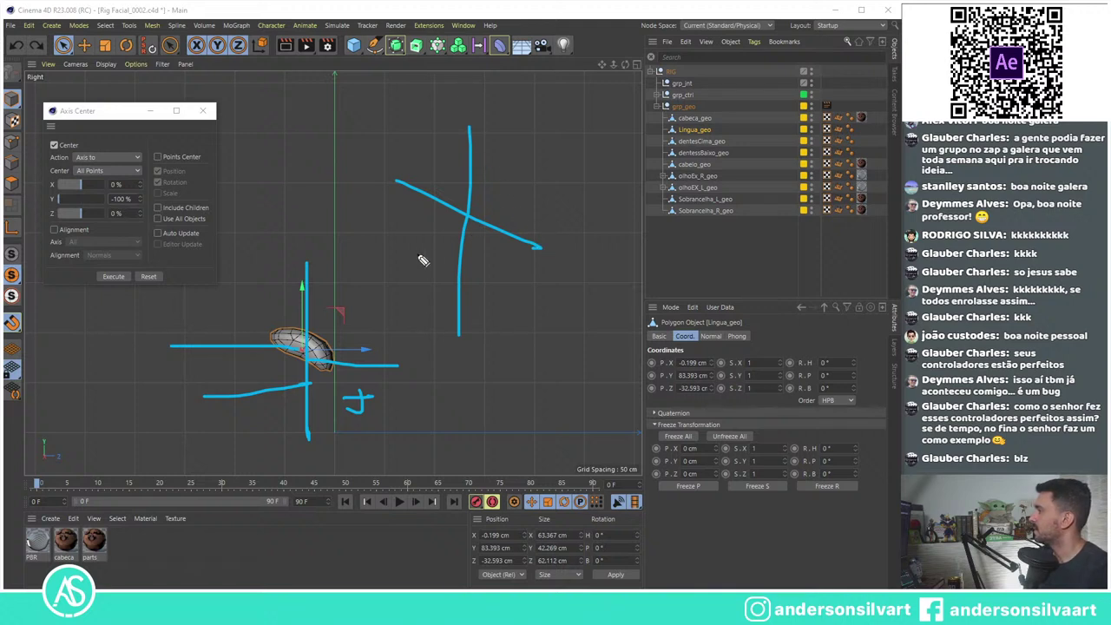
mouse_move(395, 268)
mouse_down()
mouse_move(562, 157)
mouse_move(586, 158)
mouse_up()
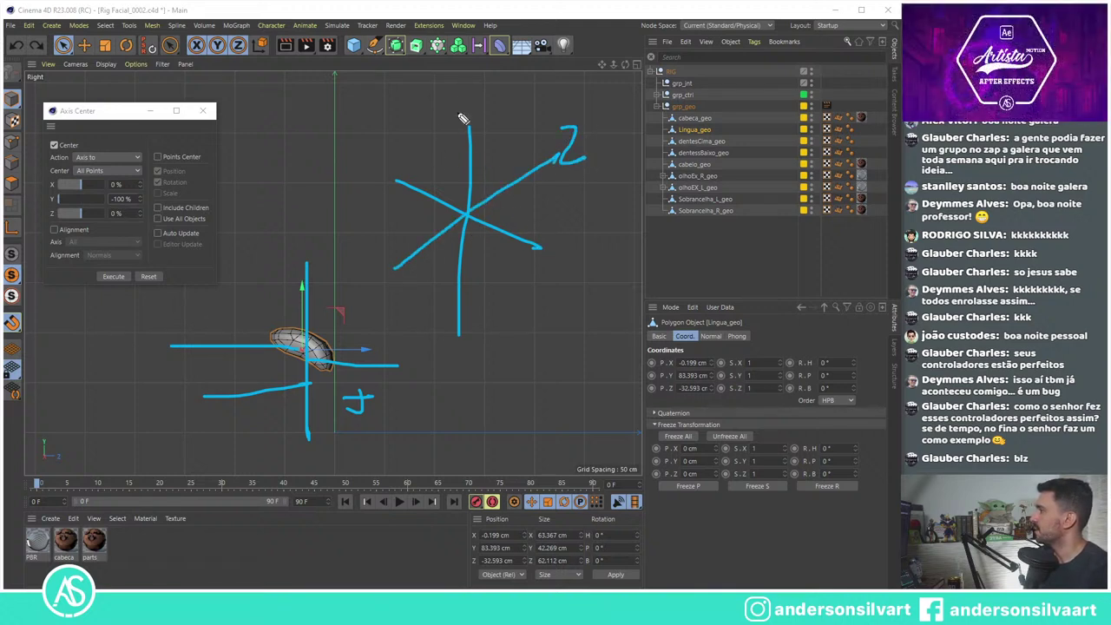
drag(461, 89, 470, 109)
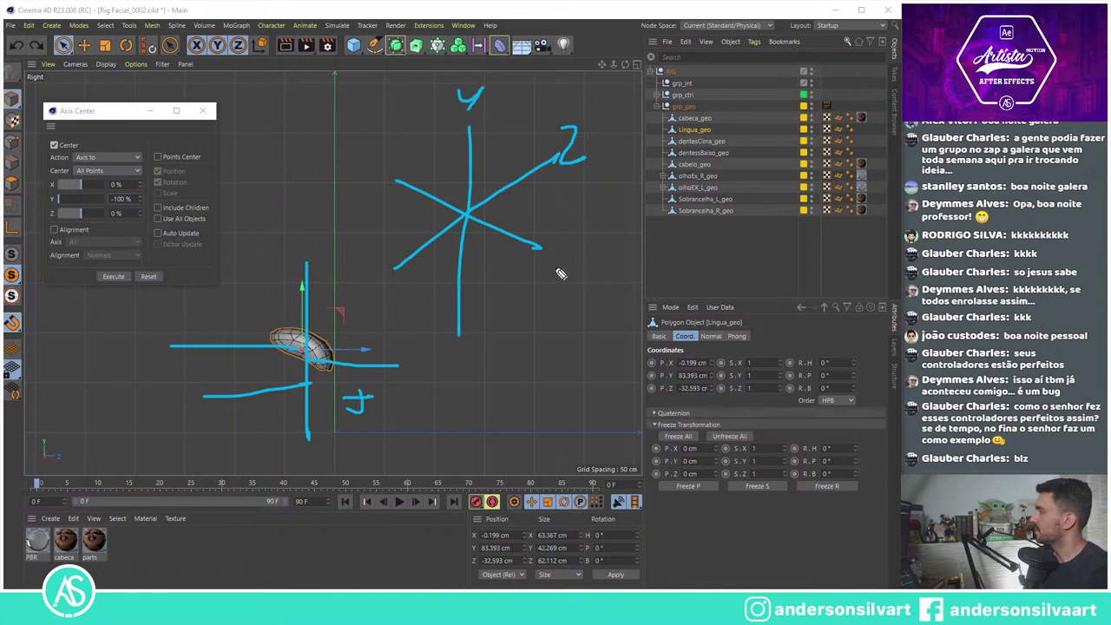
drag(556, 268, 585, 250)
drag(565, 249, 580, 266)
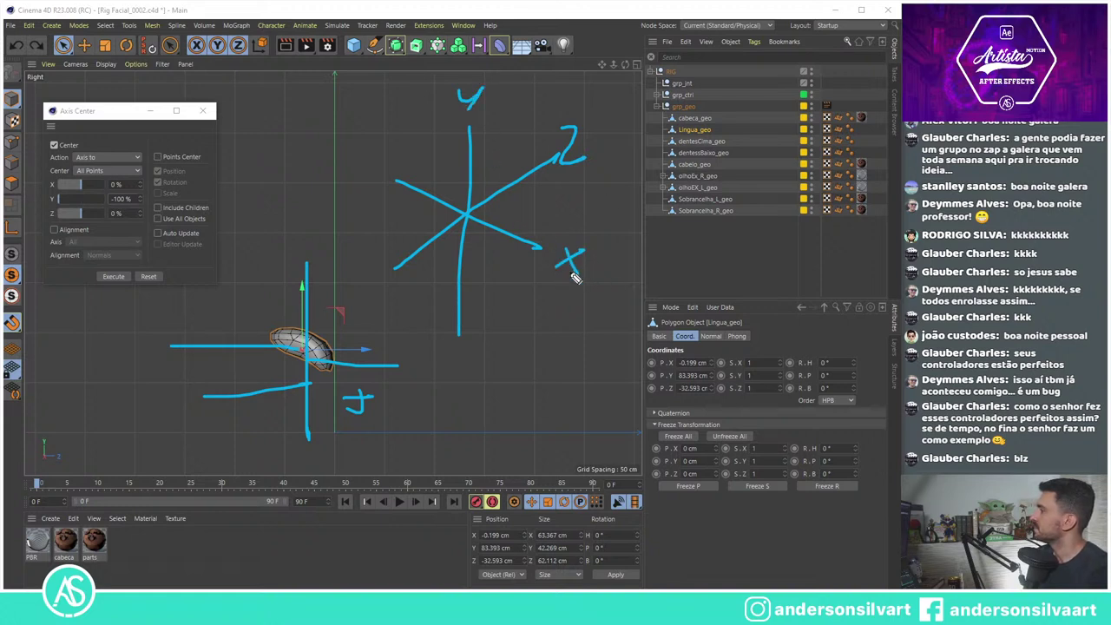
mouse_move(549, 179)
mouse_down()
mouse_move(535, 198)
mouse_move(545, 201)
mouse_up()
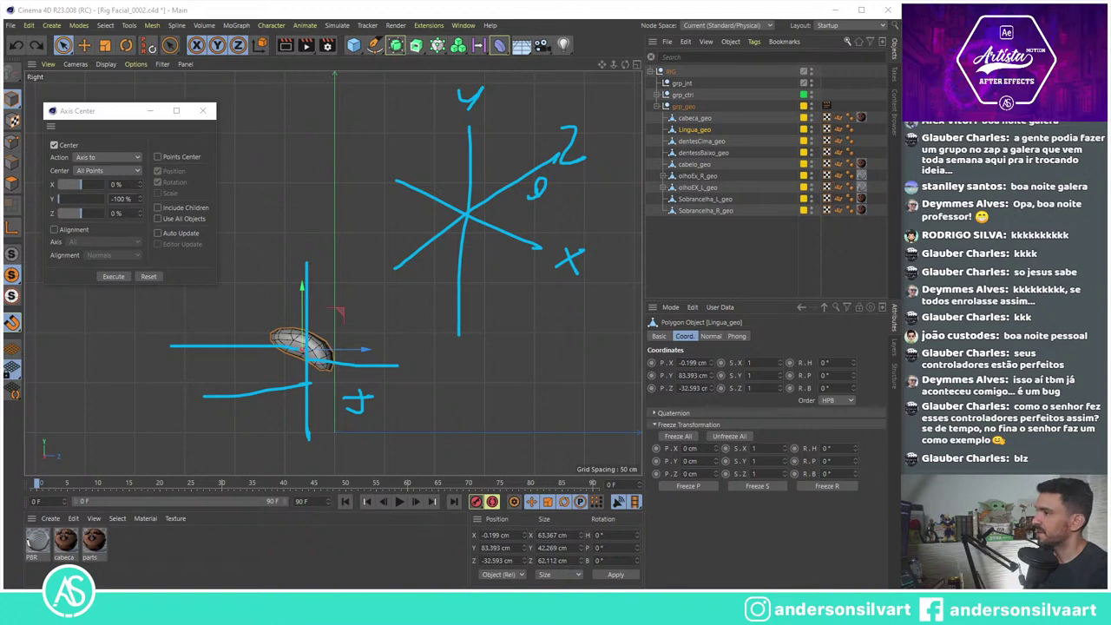
key(Escape)
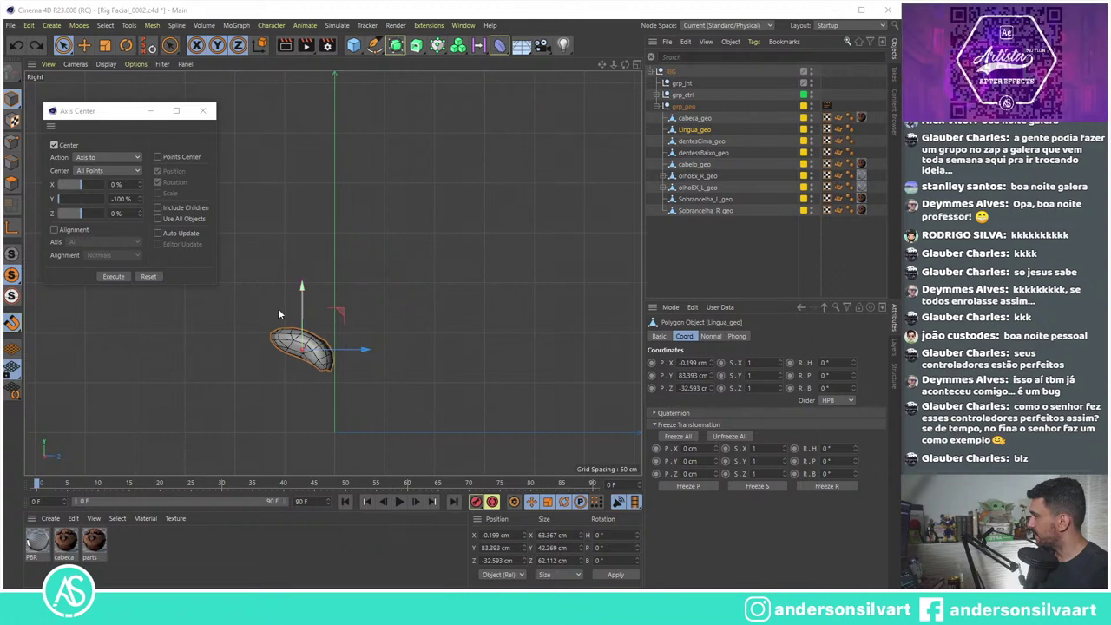
Step: Reposition the tongue's pivot with Axis Center (Z 100%, Y -100%) and close the dialog
drag(90, 215, 342, 368)
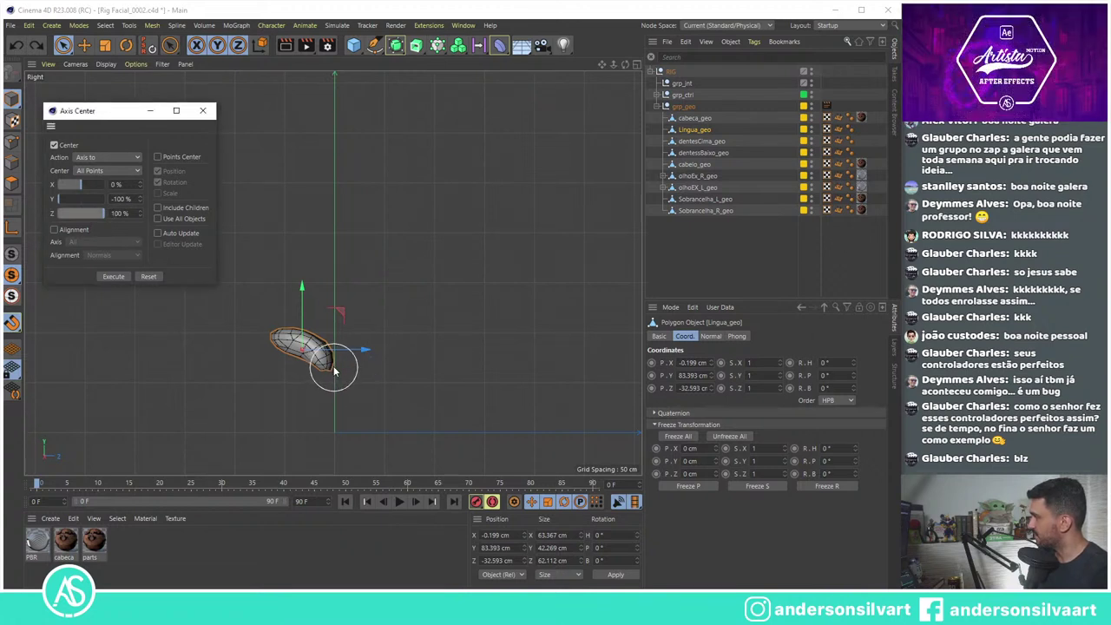
click(112, 276)
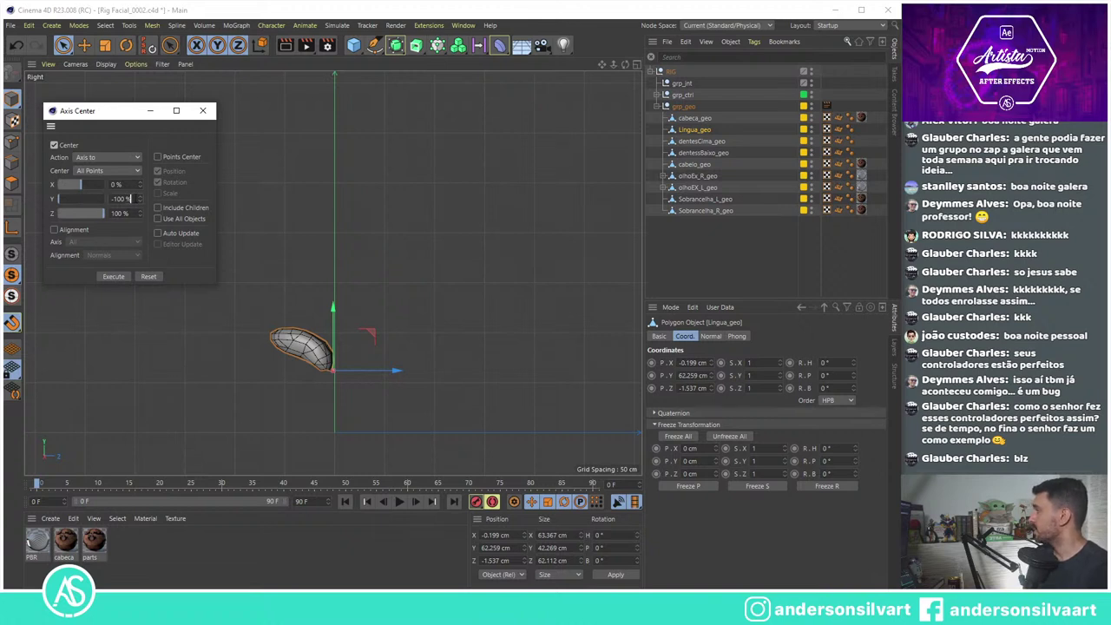
key(Return)
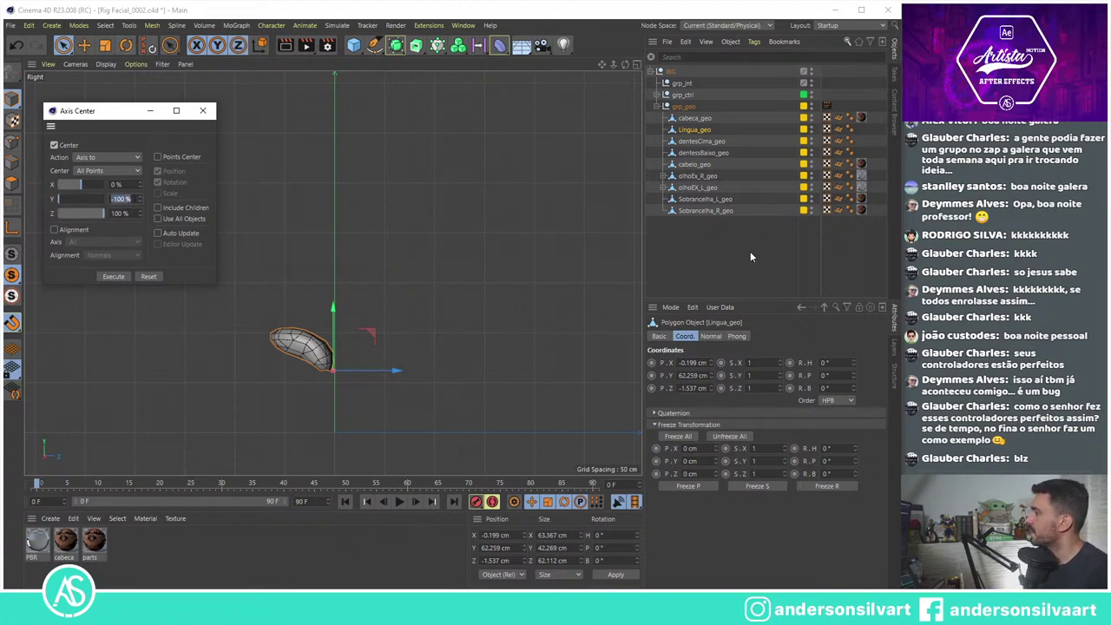
click(202, 110)
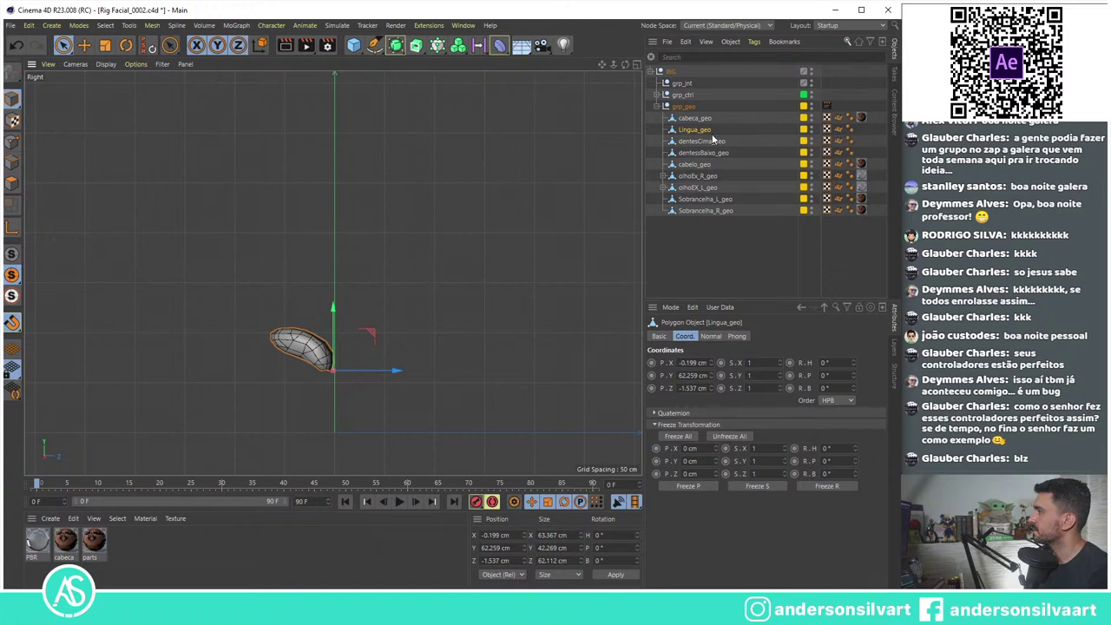
Step: Show the whole head again and orbit around it in a maximized perspective view
click(12, 253)
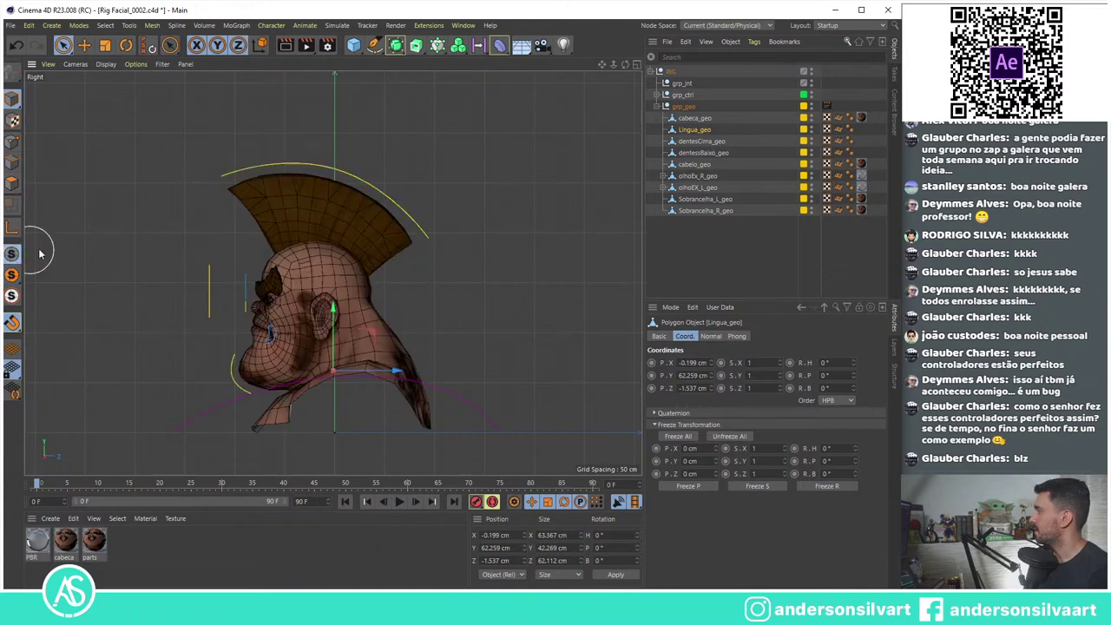
middle_click(594, 102)
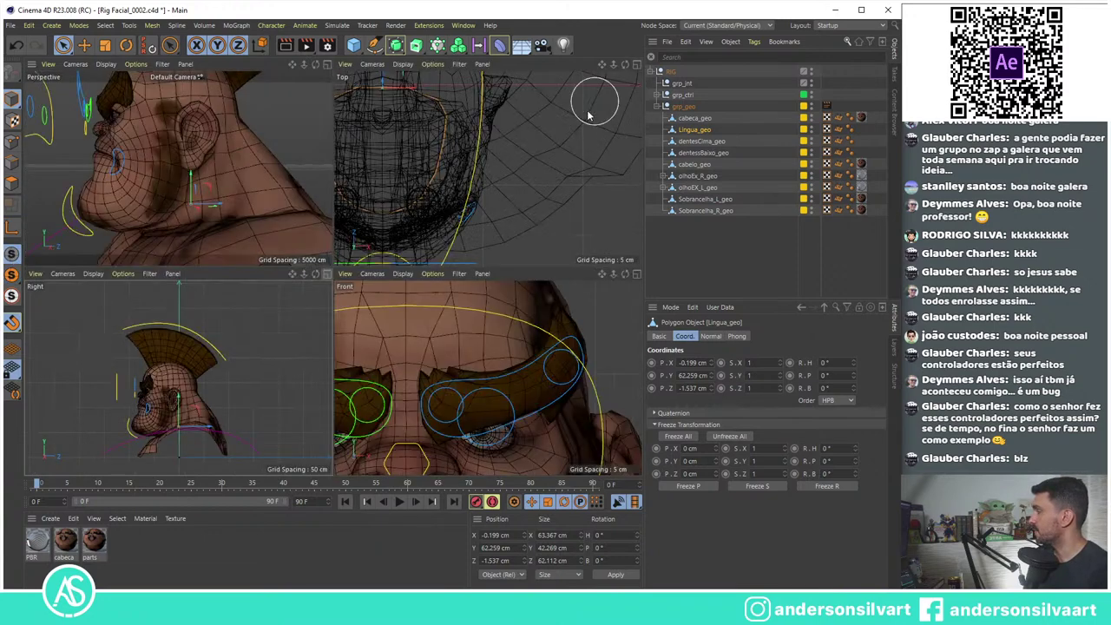
middle_click(325, 64)
mouse_move(298, 211)
alt+mouse_down()
mouse_move(346, 247)
mouse_move(255, 199)
mouse_move(239, 229)
mouse_move(573, 164)
mouse_move(605, 109)
alt+mouse_up()
scroll(347, 250, down, 5)
Step: Select cabeca_geo and frame the head in a maximized Right view
click(696, 118)
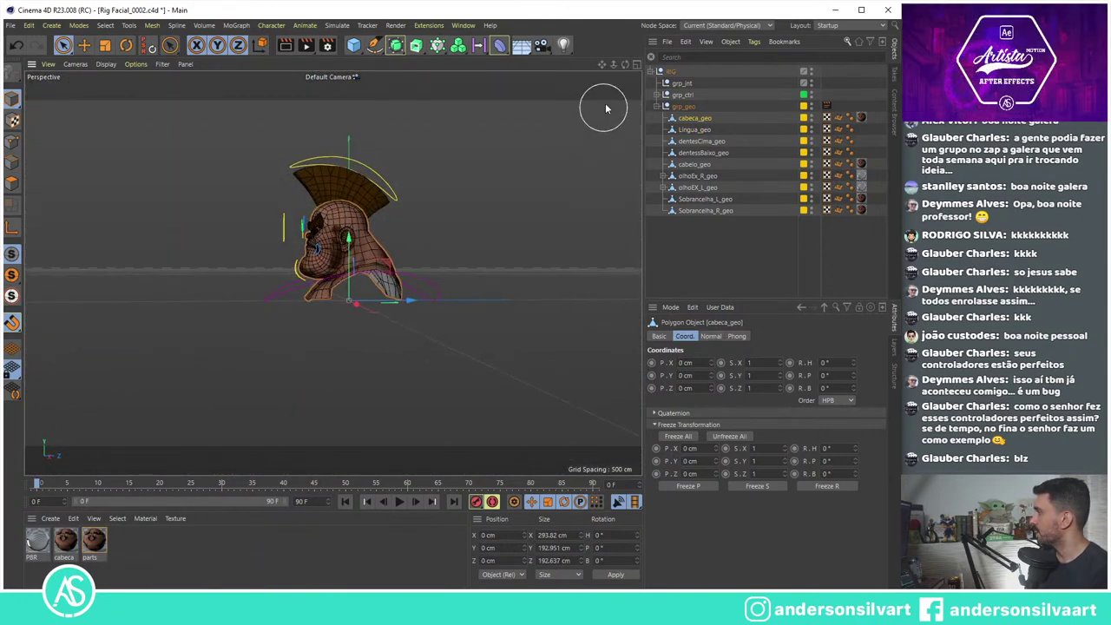
click(637, 65)
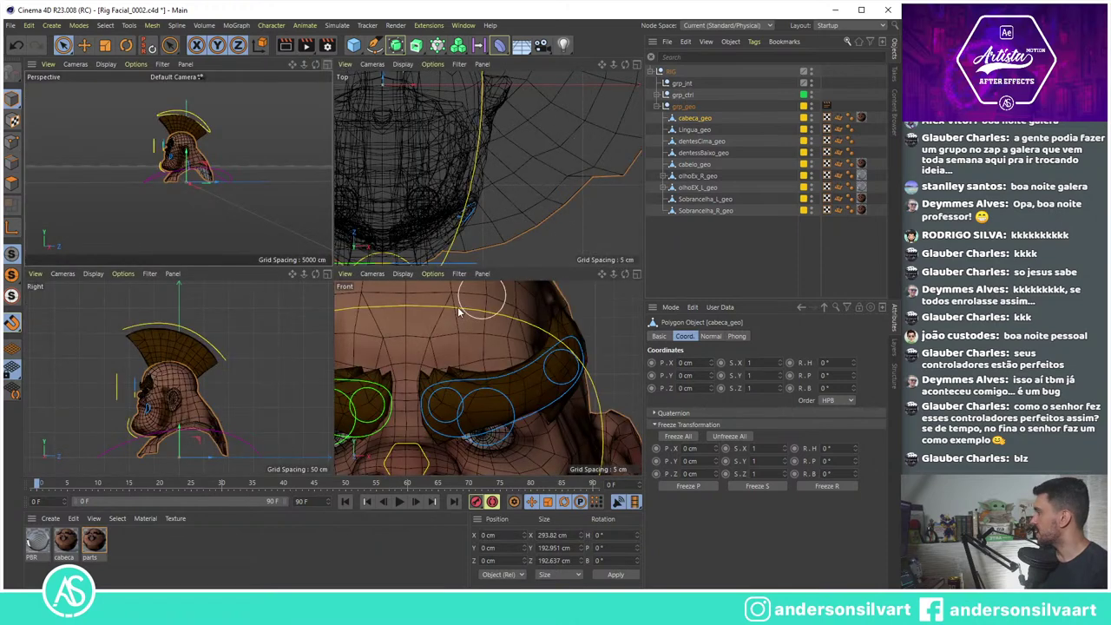
middle_click(315, 294)
alt+middle_drag(315, 294, 267, 261)
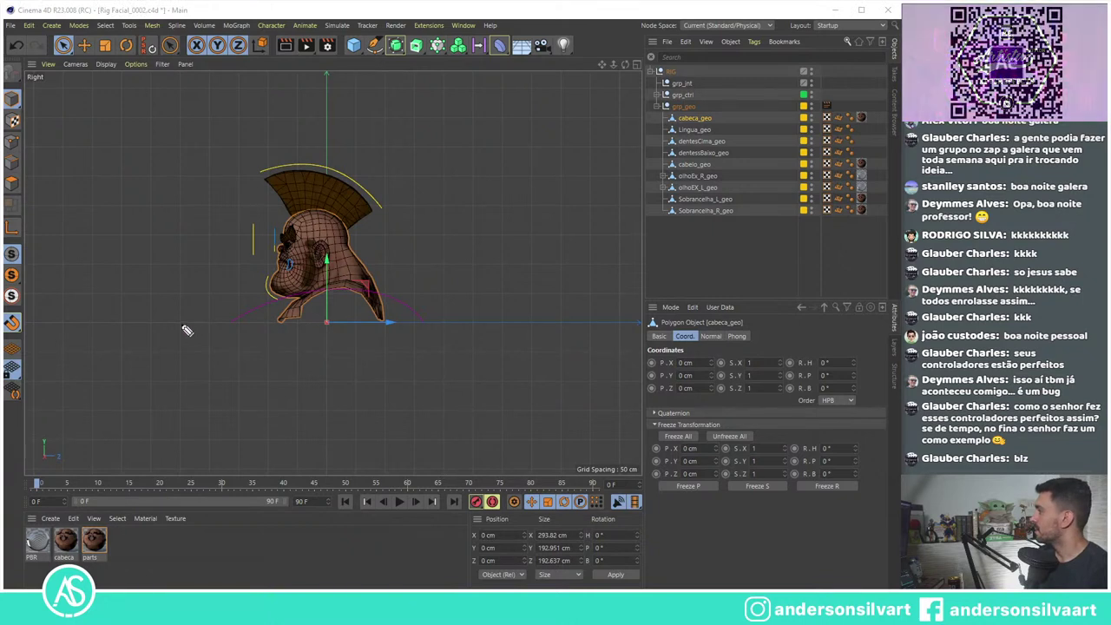
drag(181, 324, 455, 311)
drag(324, 92, 327, 468)
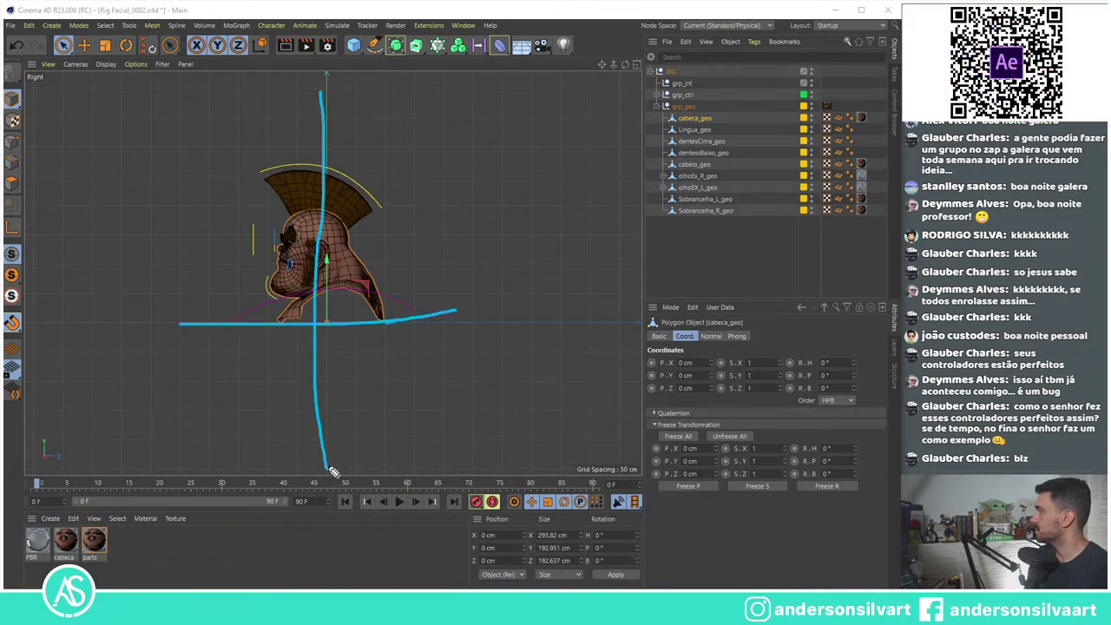
mouse_move(327, 319)
mouse_down()
mouse_move(309, 323)
mouse_move(336, 354)
mouse_up()
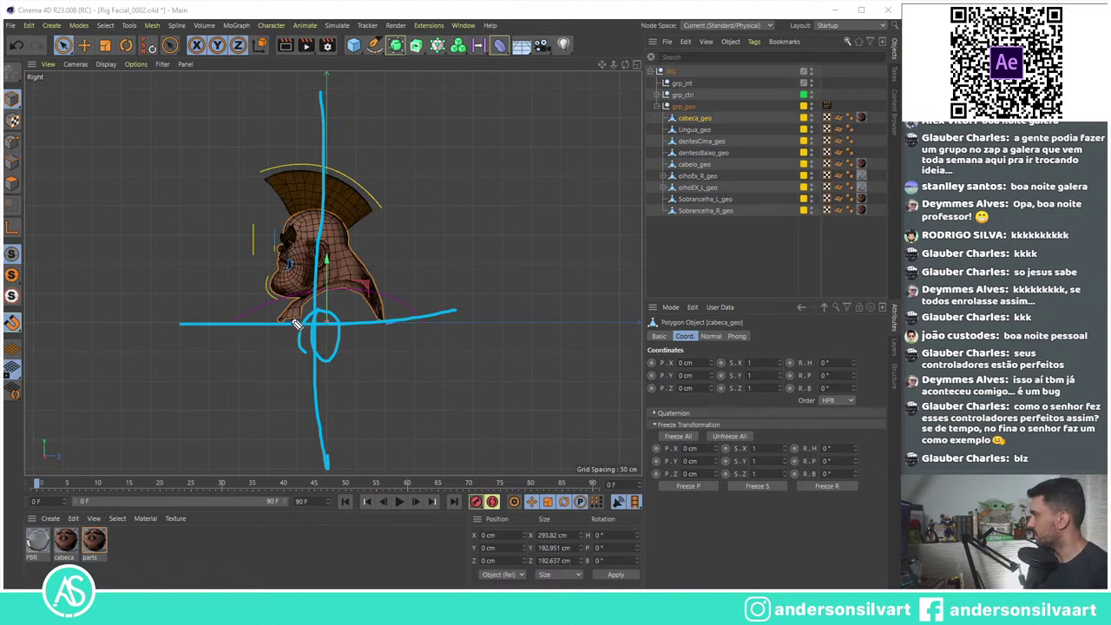
key(Escape)
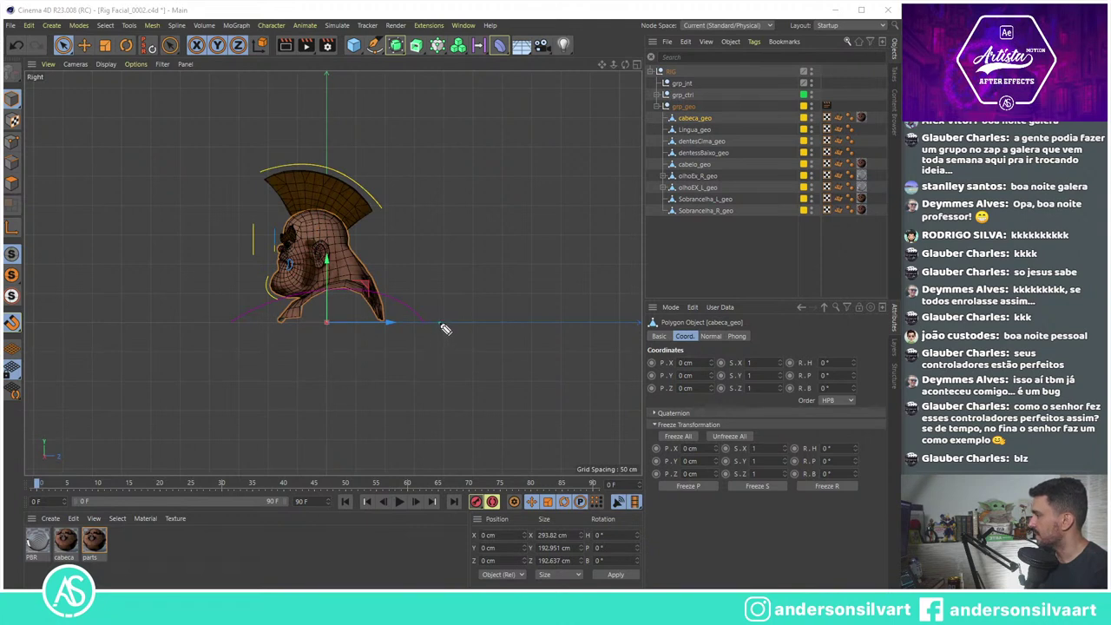
mouse_move(446, 330)
mouse_down()
mouse_move(496, 314)
mouse_move(445, 330)
mouse_move(478, 217)
mouse_move(491, 310)
mouse_up()
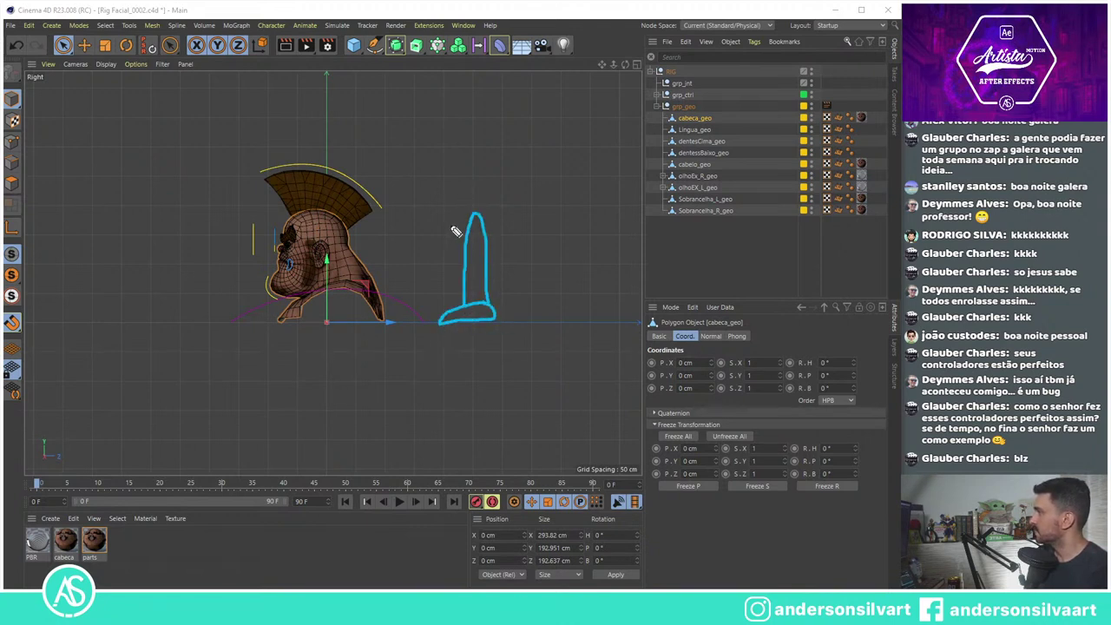
mouse_move(478, 224)
mouse_down()
mouse_move(474, 117)
mouse_move(465, 233)
mouse_up()
mouse_move(476, 130)
mouse_down()
mouse_move(486, 139)
mouse_move(477, 123)
mouse_up()
drag(248, 317, 447, 324)
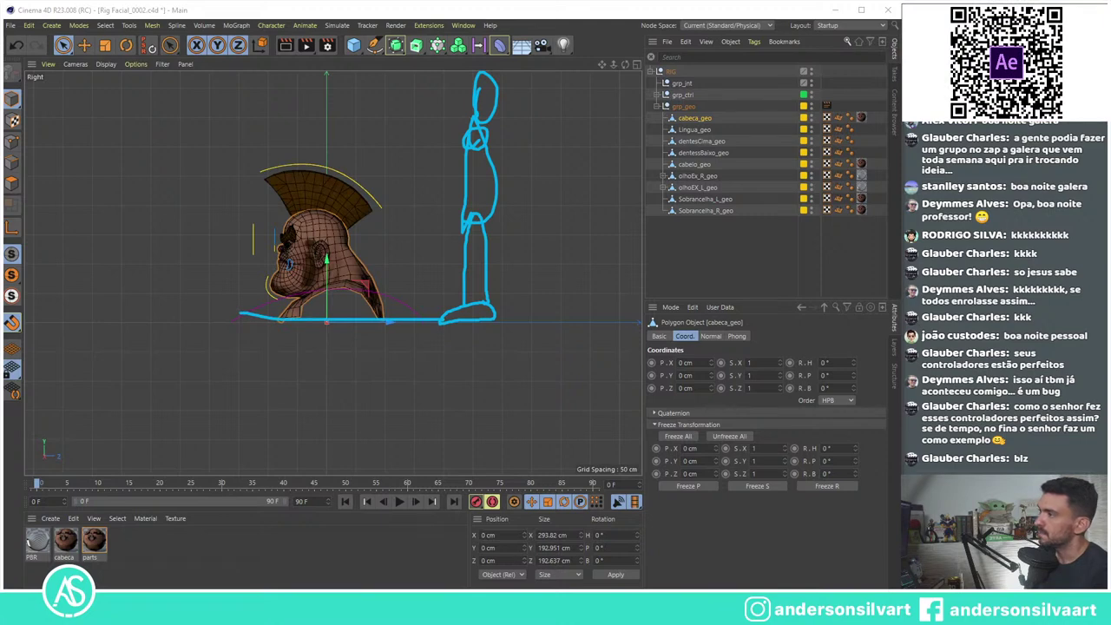
key(Escape)
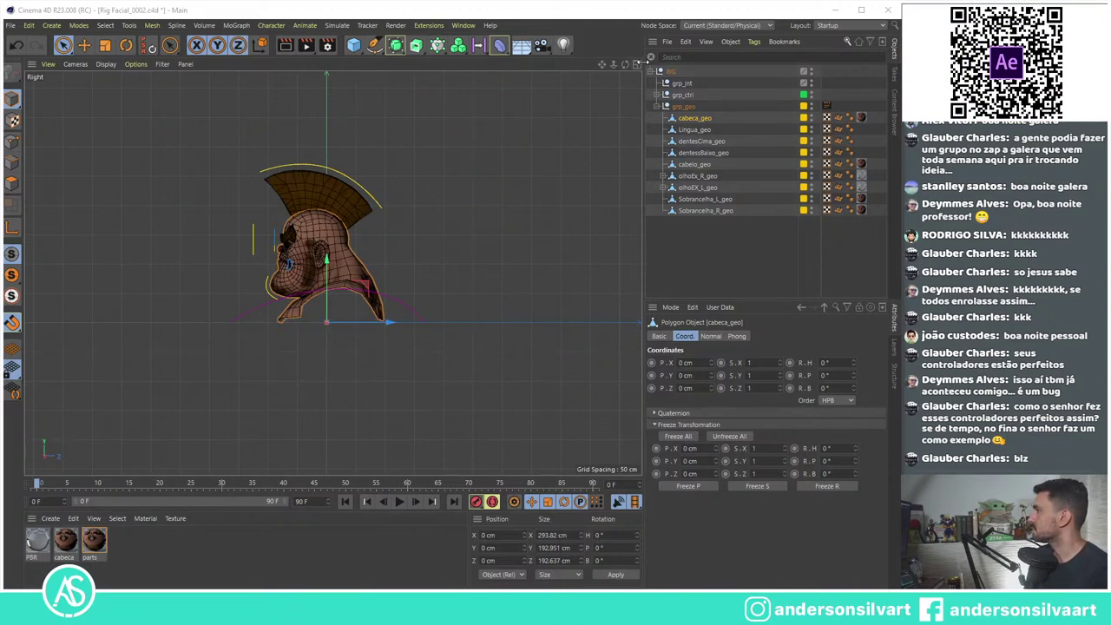
Step: Maximize the perspective view and orbit to see the head from the front
click(637, 66)
click(327, 64)
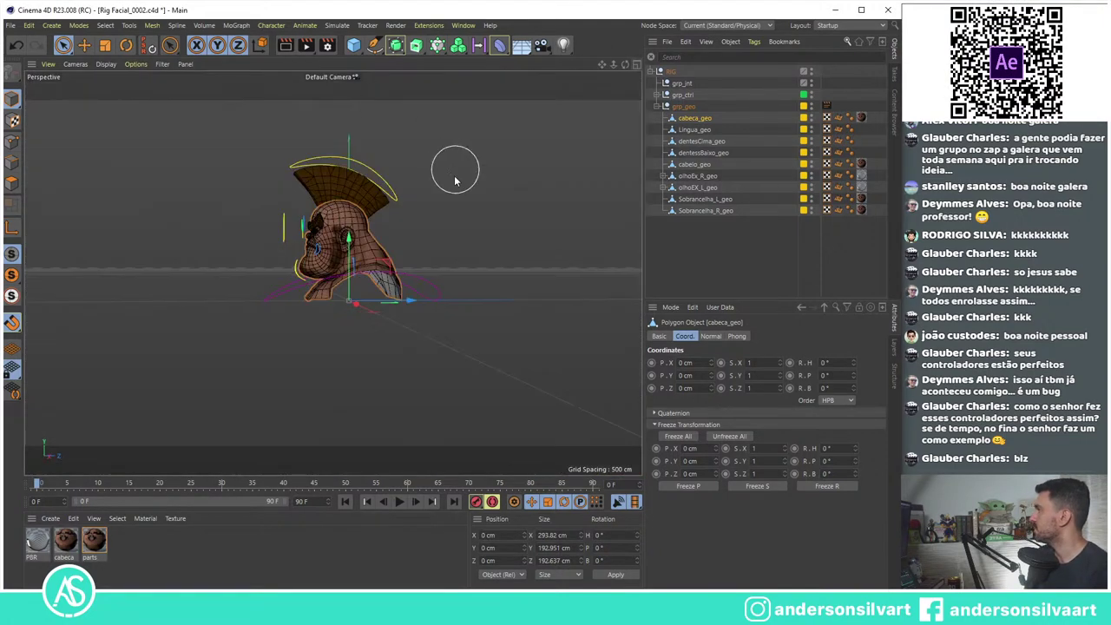
scroll(363, 222, up, 5)
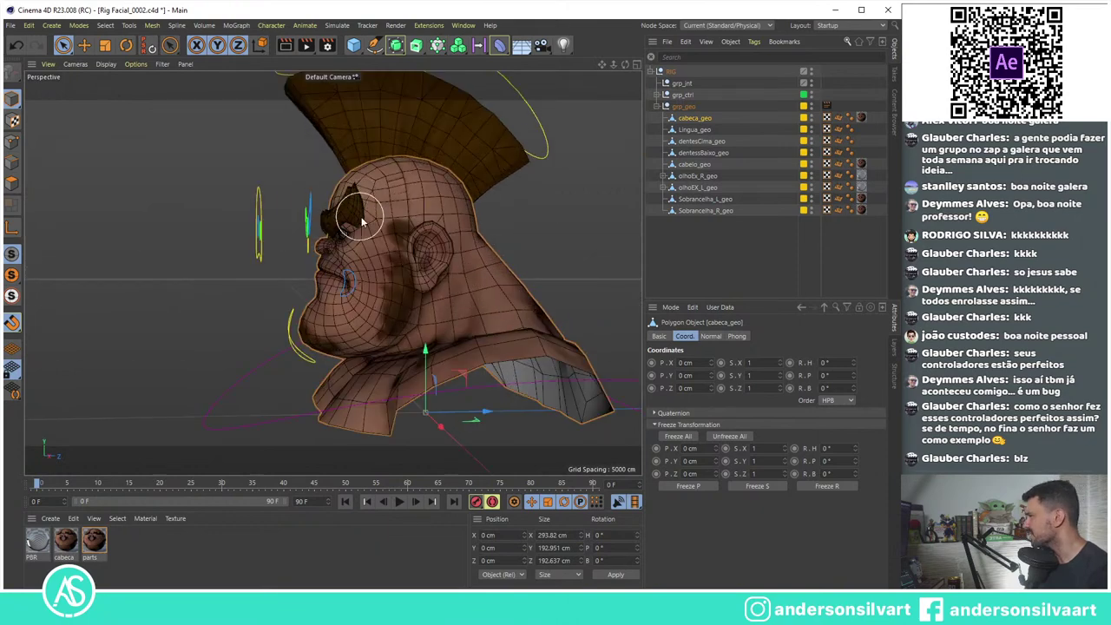
mouse_move(363, 221)
alt+mouse_down()
mouse_move(496, 243)
mouse_move(578, 208)
alt+mouse_up()
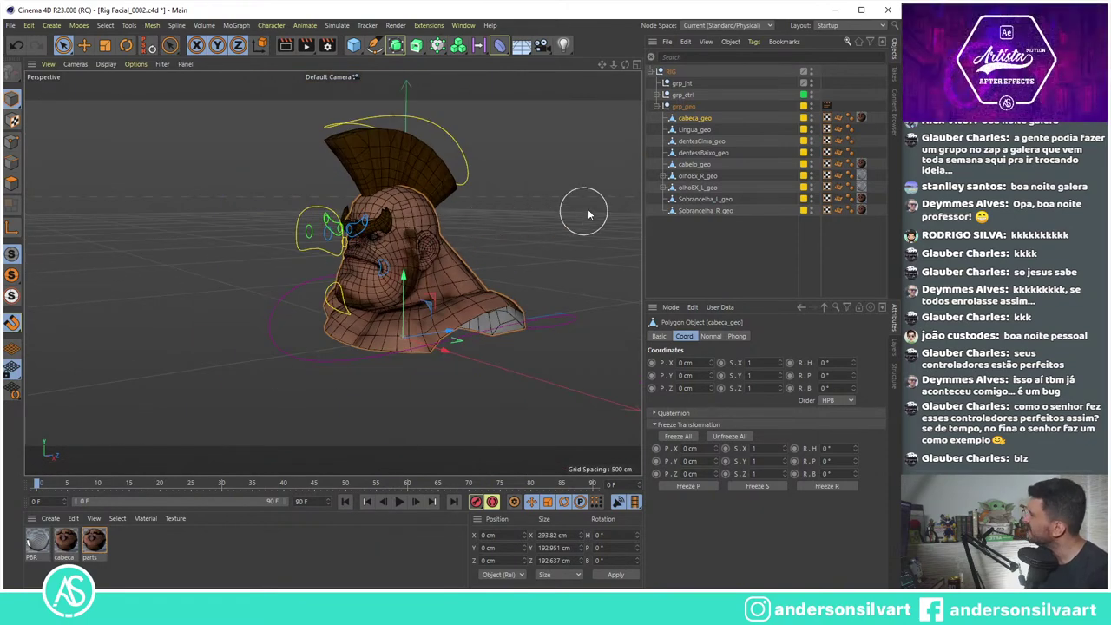
Step: Inspect Lingua_geo, dentesCima_geo, dentesBaixo_geo, cabelo_geo and cabeca_geo one by one
click(706, 130)
click(711, 142)
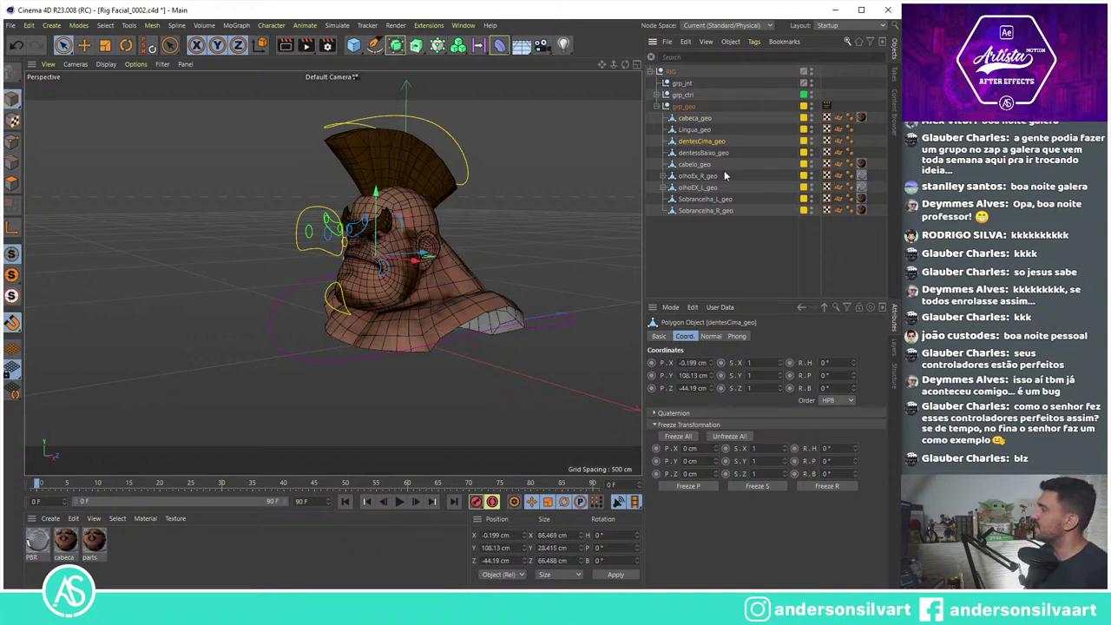
click(705, 153)
click(699, 165)
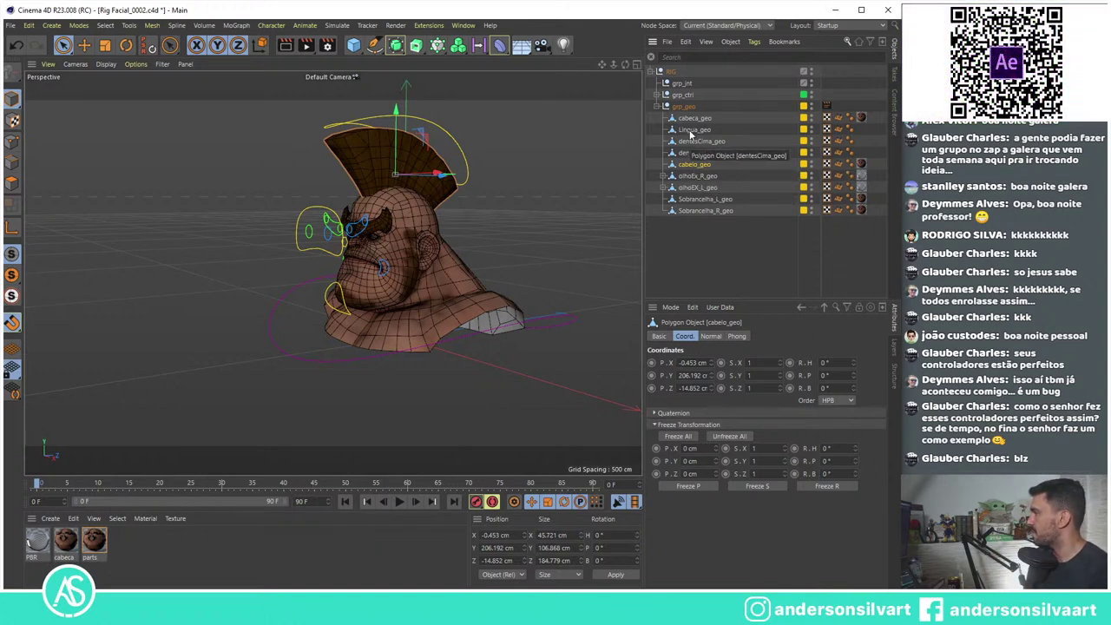
click(692, 120)
Step: Select olhoEx_R_geo and expand it to reveal the inner eye olhoInt_R_geo
click(697, 177)
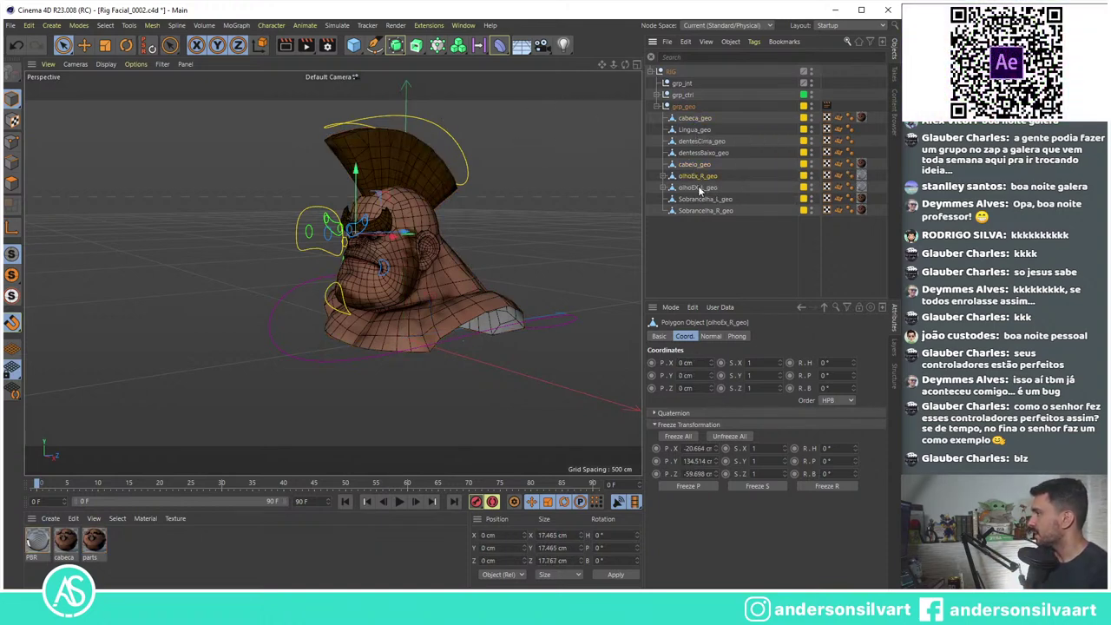
ctrl+click(701, 187)
click(692, 177)
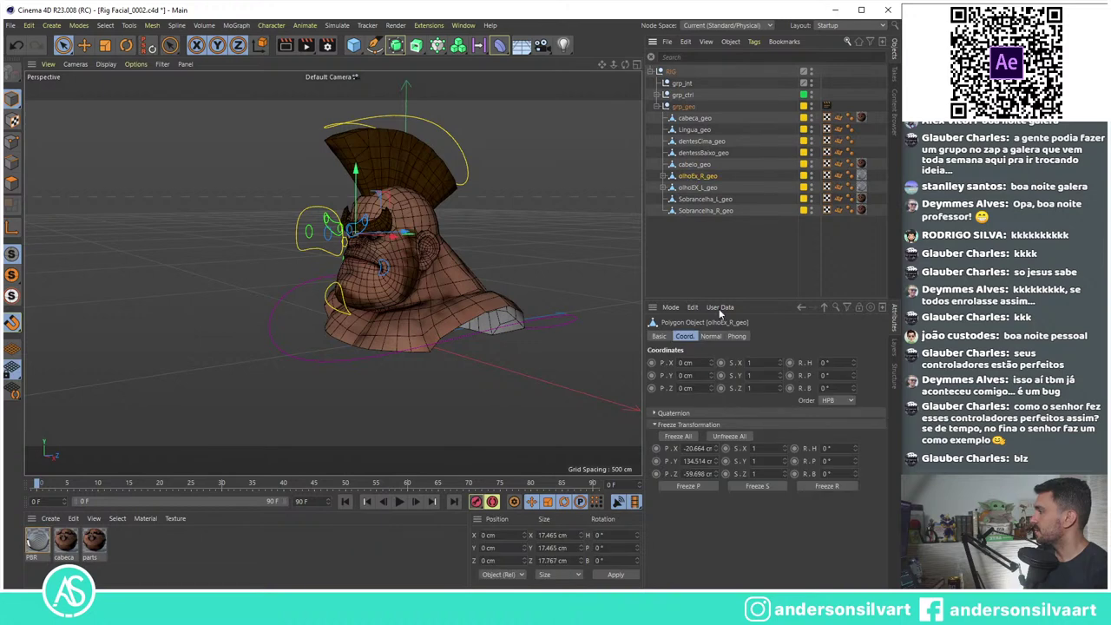
click(662, 177)
click(703, 188)
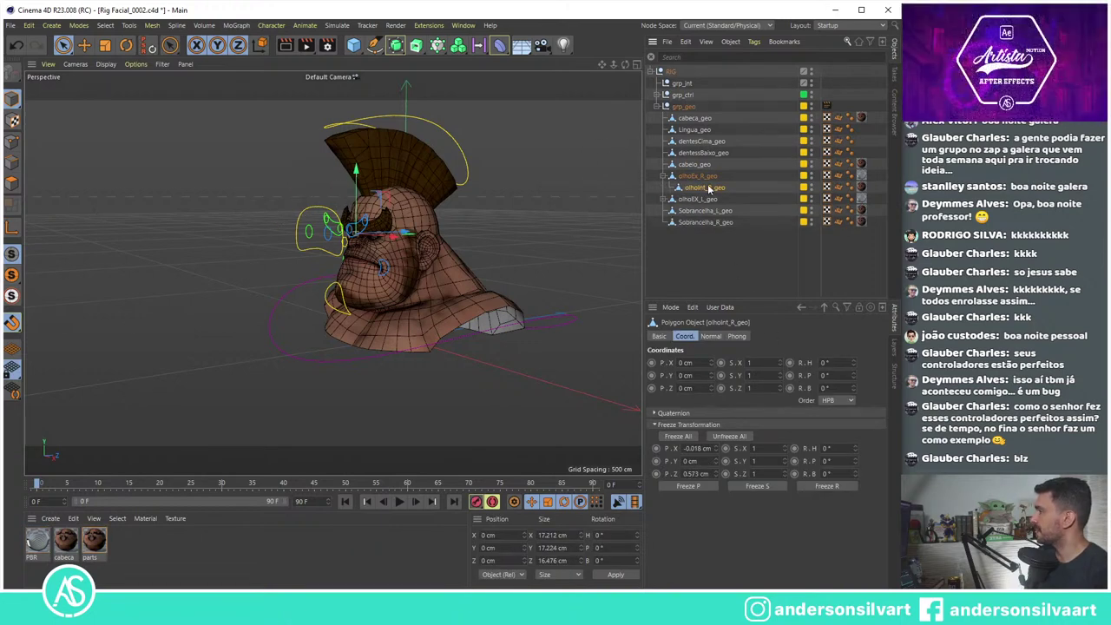
click(705, 177)
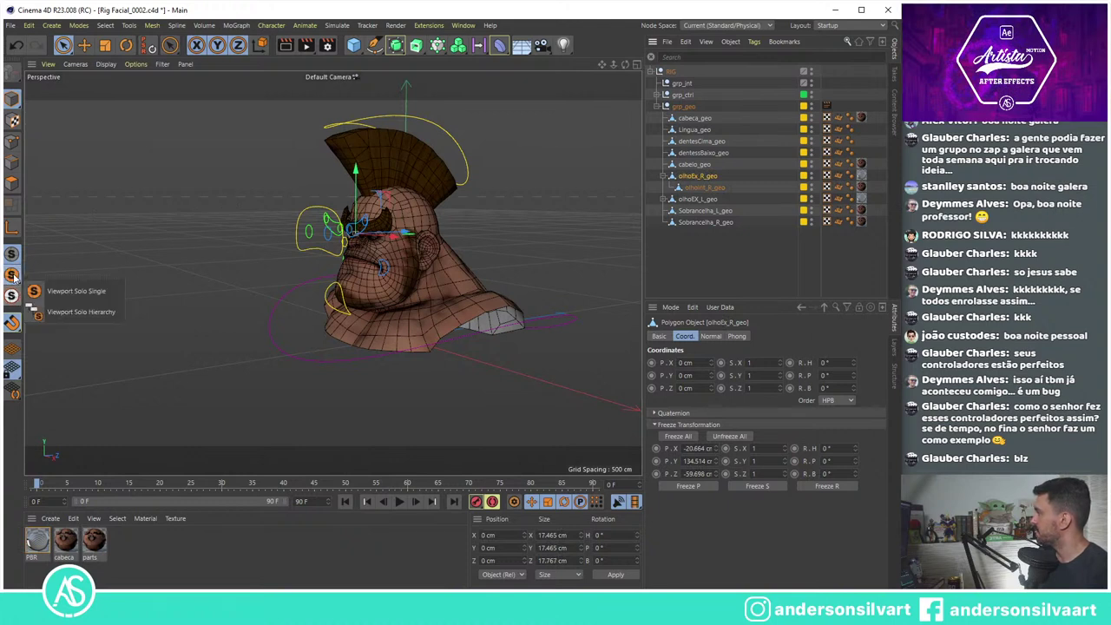
Step: Solo the right eye, frame it, and test-move olhoEx_R_geo along Z, then undo
click(79, 310)
key(h)
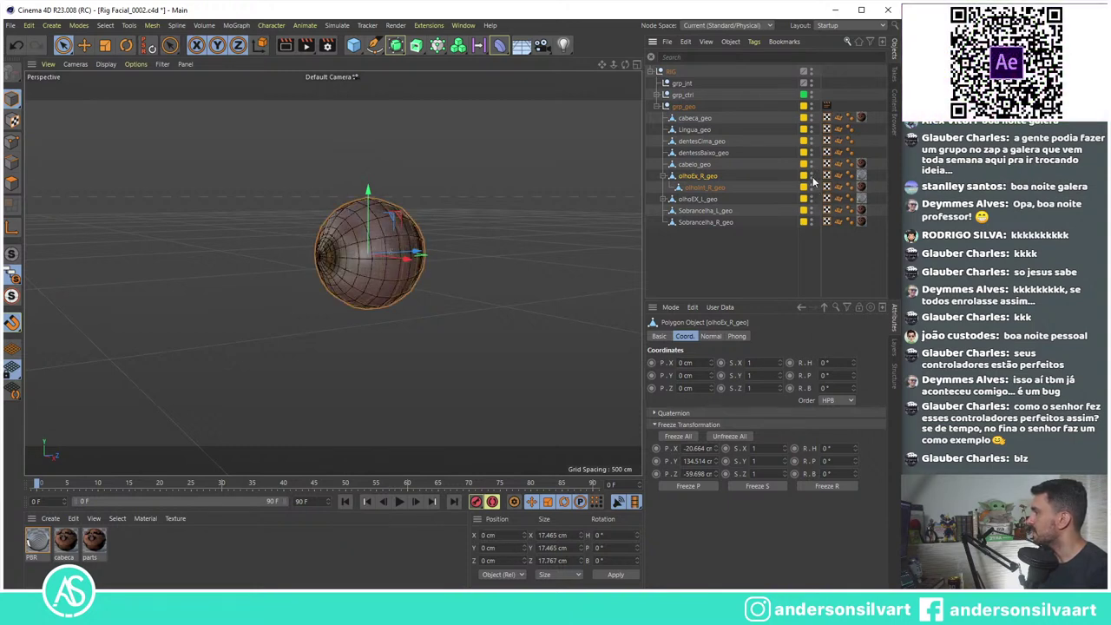
drag(420, 254, 522, 231)
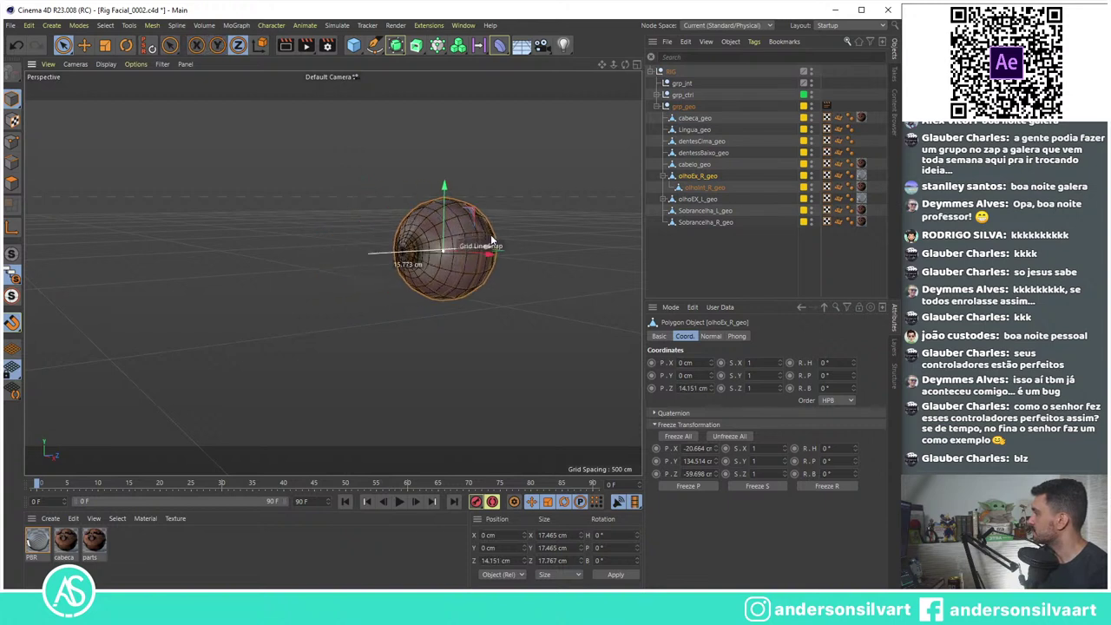
key(ctrl+z)
Step: Test-move olhoInt_R_geo along Z, undo it, and collapse the eye hierarchy
click(705, 188)
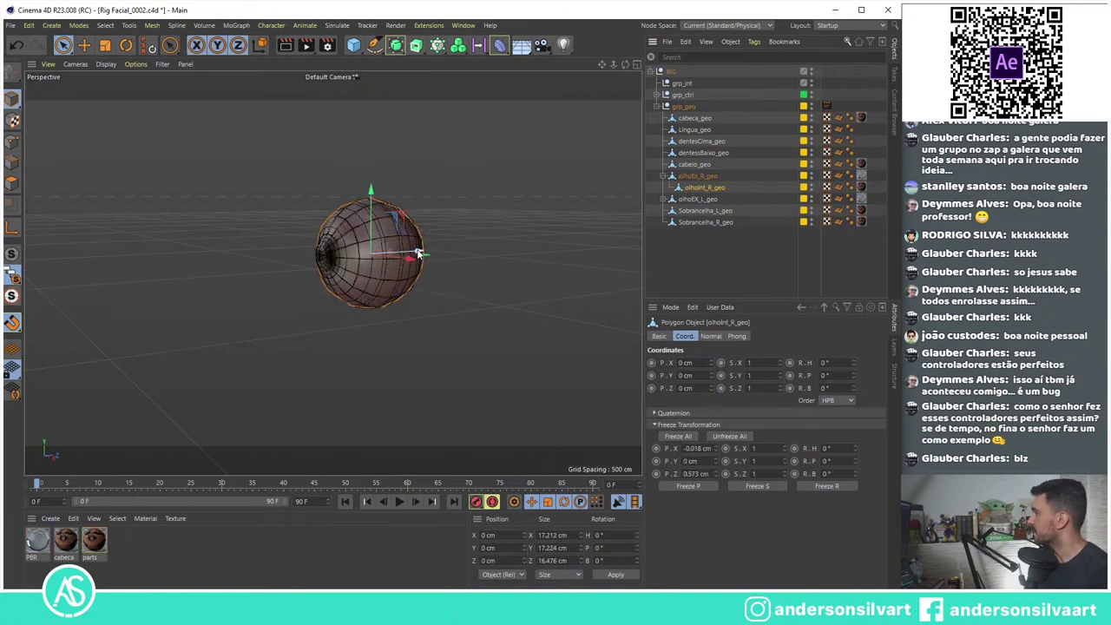
drag(419, 255, 368, 264)
key(ctrl+z)
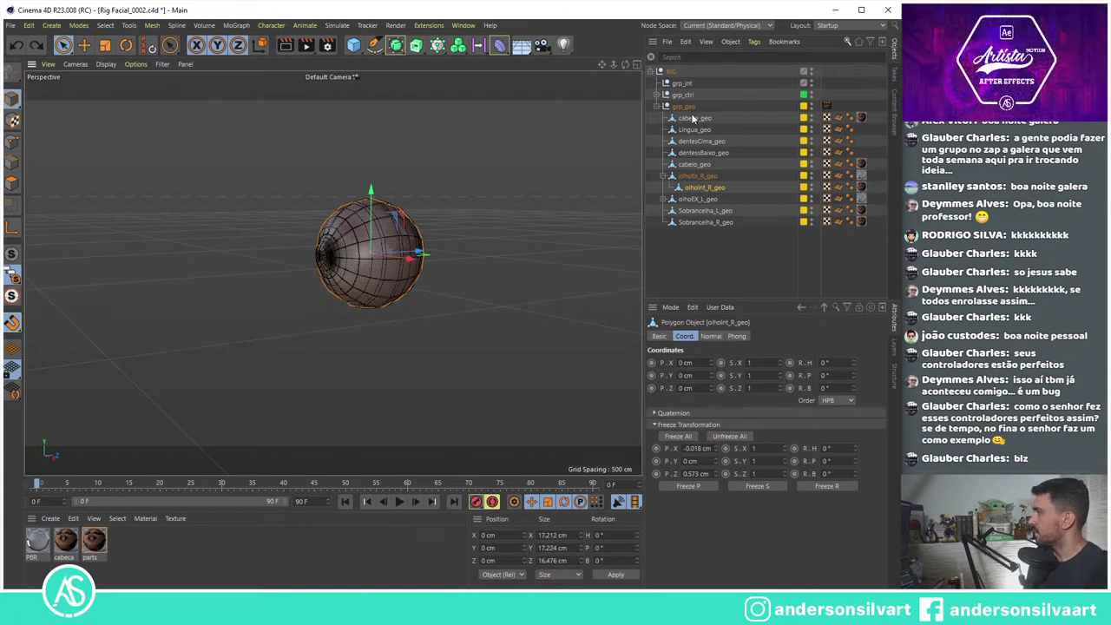
click(664, 175)
Step: Select cabeca_geo to point out its coordinate values, then select Lingua_geo
click(695, 119)
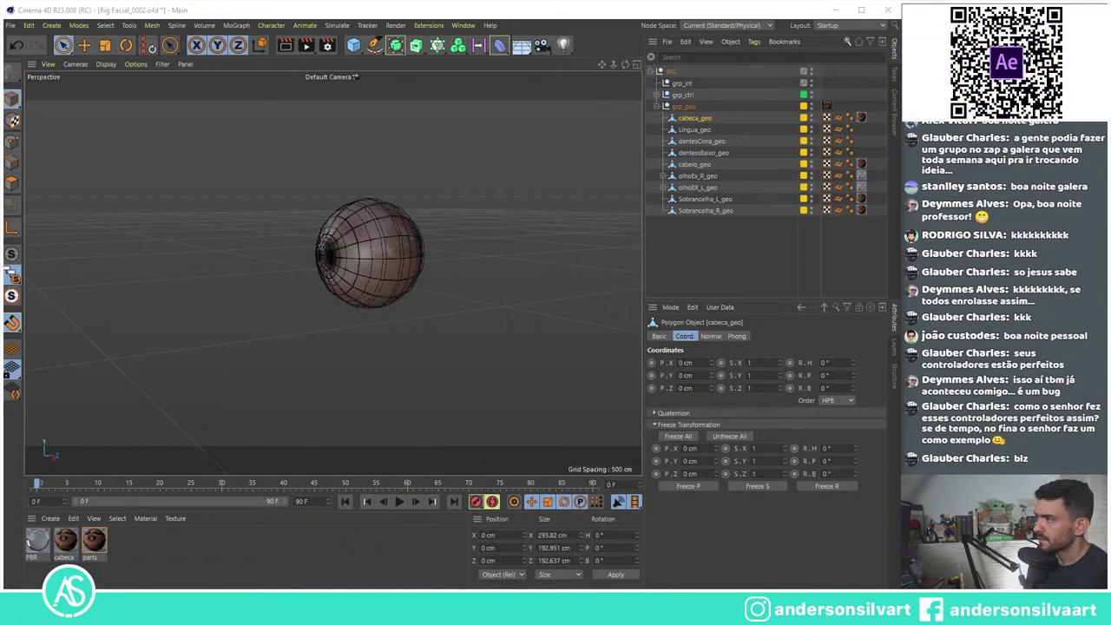
drag(636, 324, 889, 422)
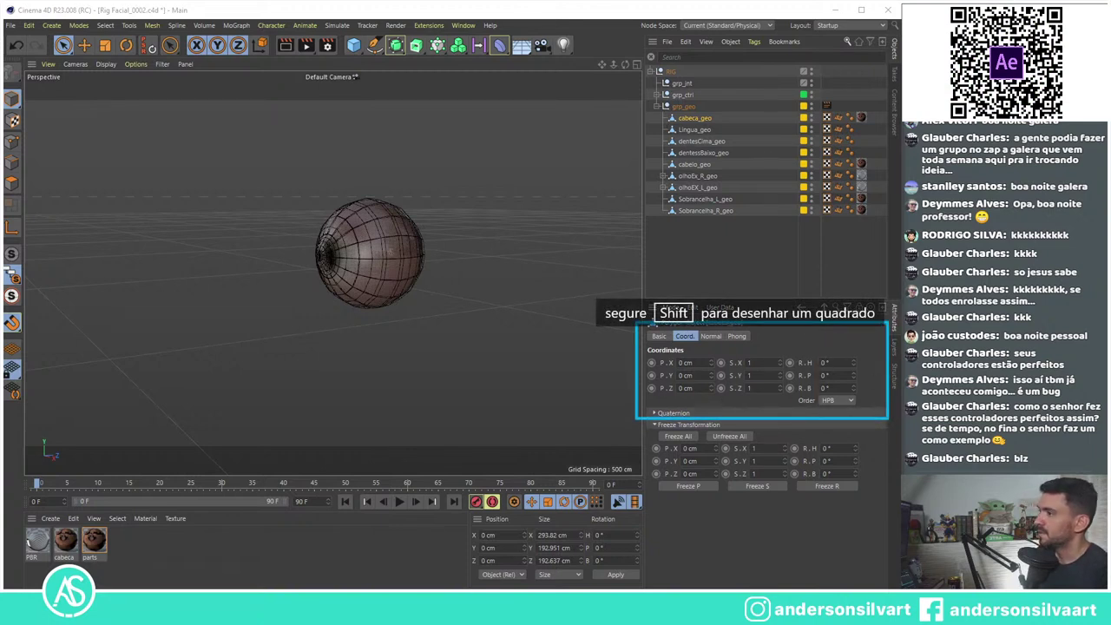
key(Escape)
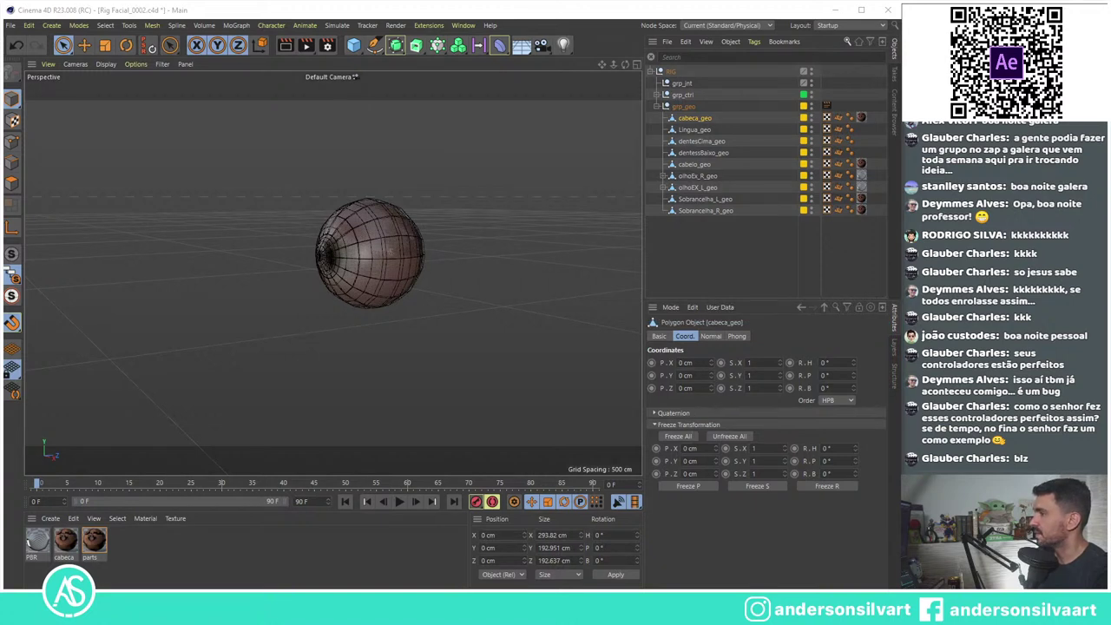
click(694, 129)
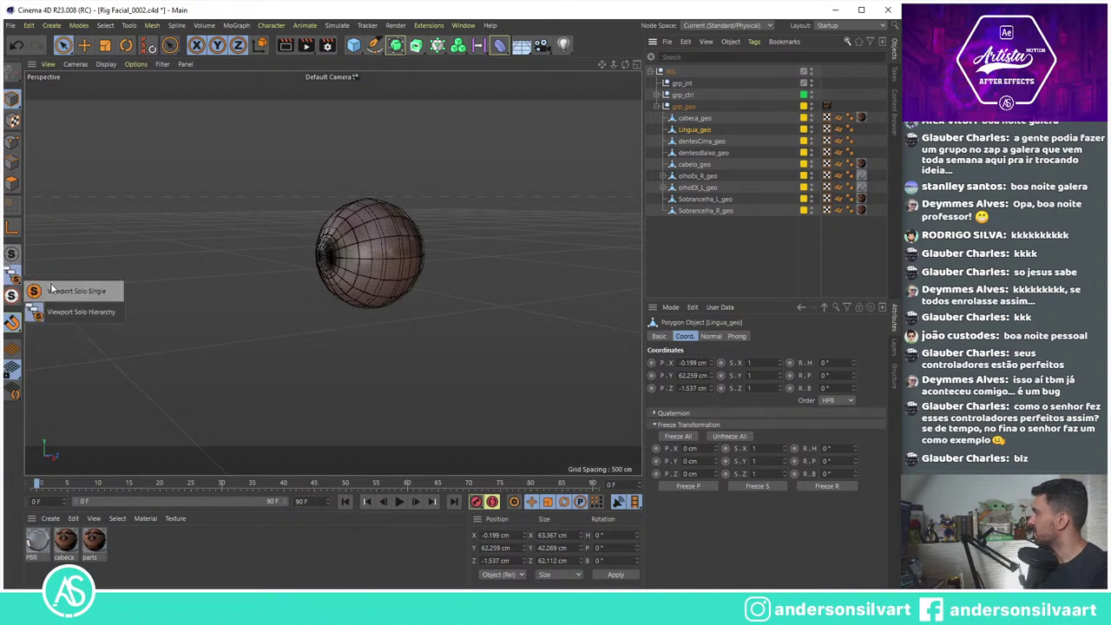
Step: Turn off solo to show the whole head and orbit toward its side
click(12, 274)
click(11, 253)
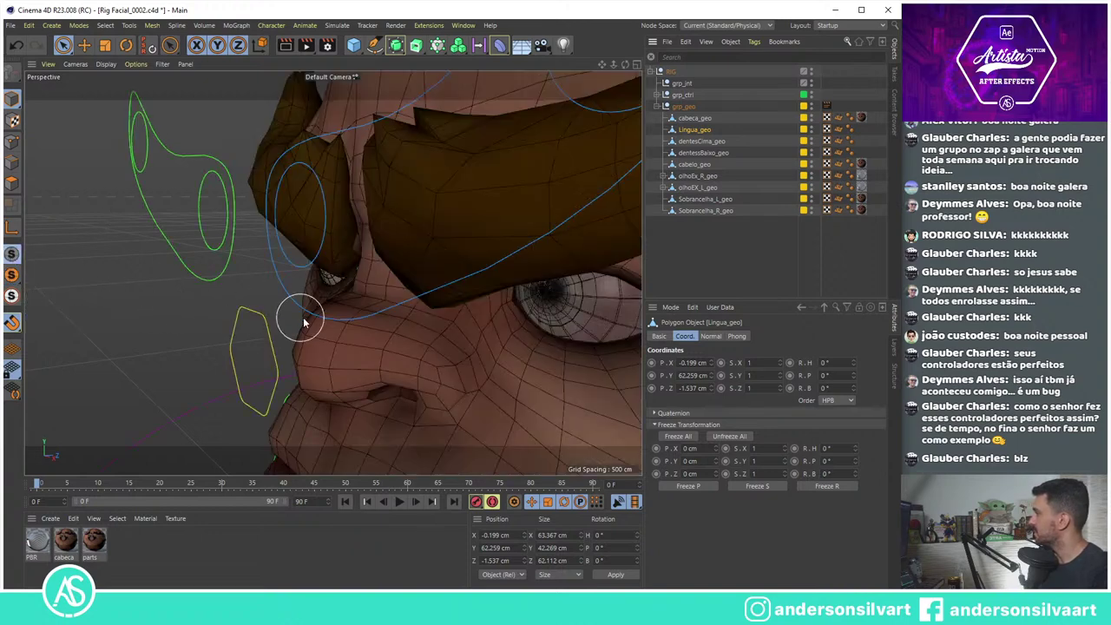
alt+drag(444, 344, 689, 424)
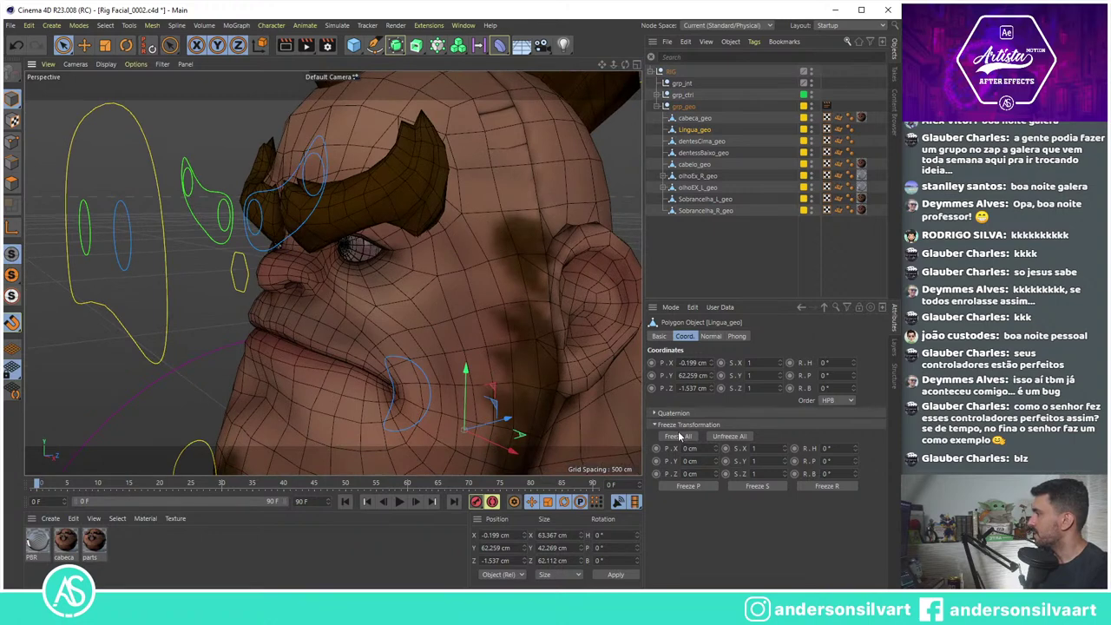
Step: Freeze transformations on dentesCima_geo, dentesBaixo_geo and cabelo_geo, then select olhoEx_R_geo
click(694, 143)
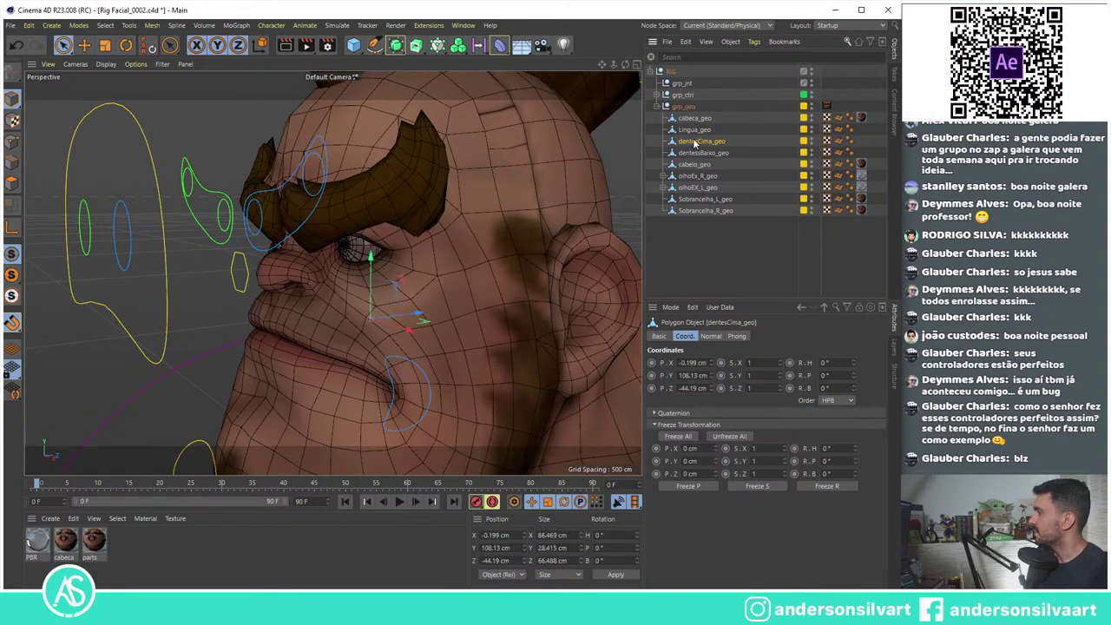
click(675, 437)
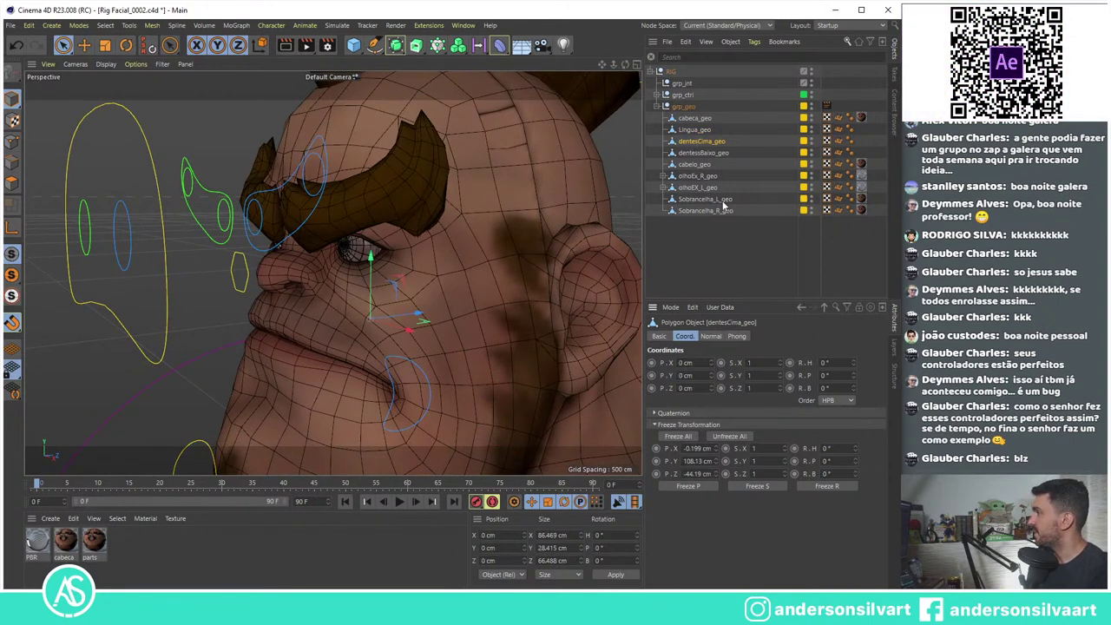
click(702, 154)
click(677, 438)
click(695, 164)
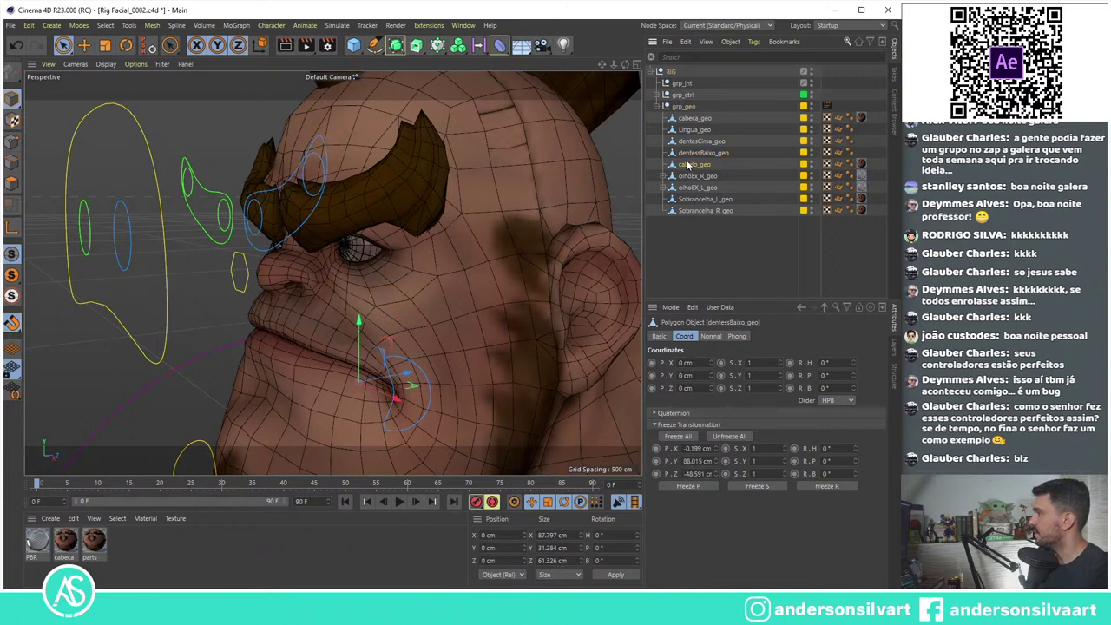
click(682, 437)
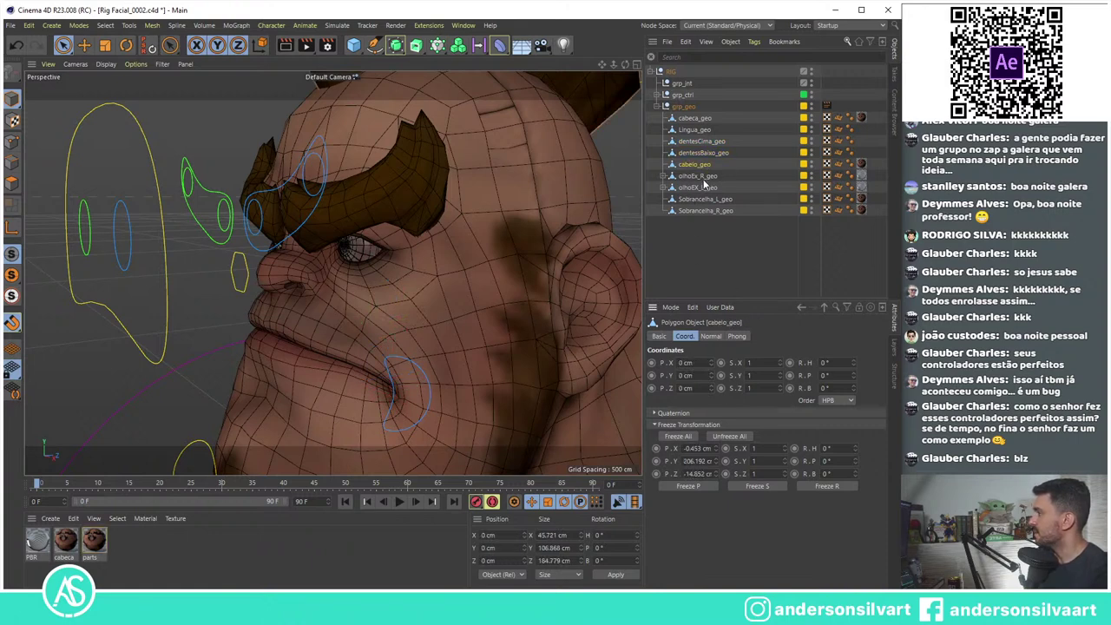
click(703, 177)
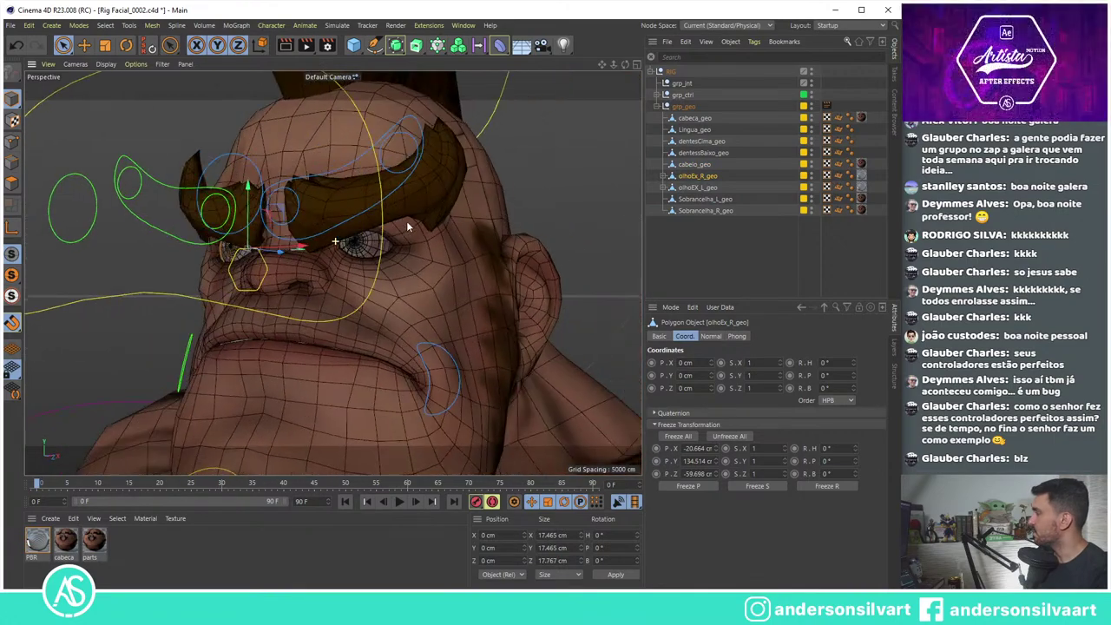
mouse_move(383, 255)
alt+mouse_down()
mouse_move(529, 229)
mouse_move(407, 257)
mouse_move(452, 247)
alt+mouse_up()
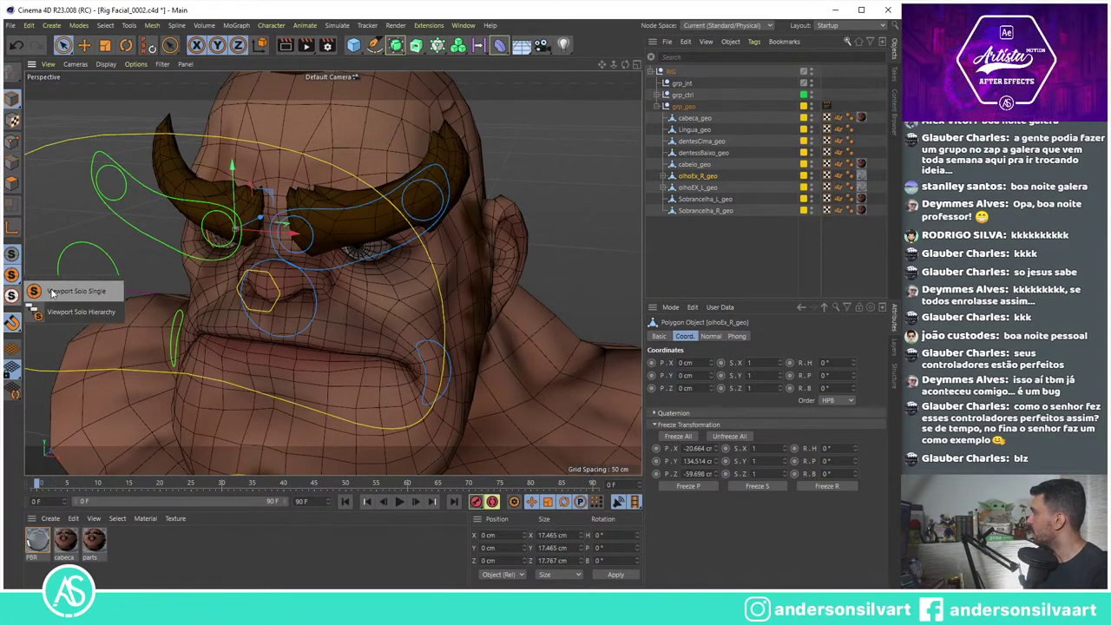
Step: Isolate olhoEx_R_geo with its inner eyeball using Viewport Solo Hierarchy
click(13, 275)
alt+drag(198, 230, 278, 218)
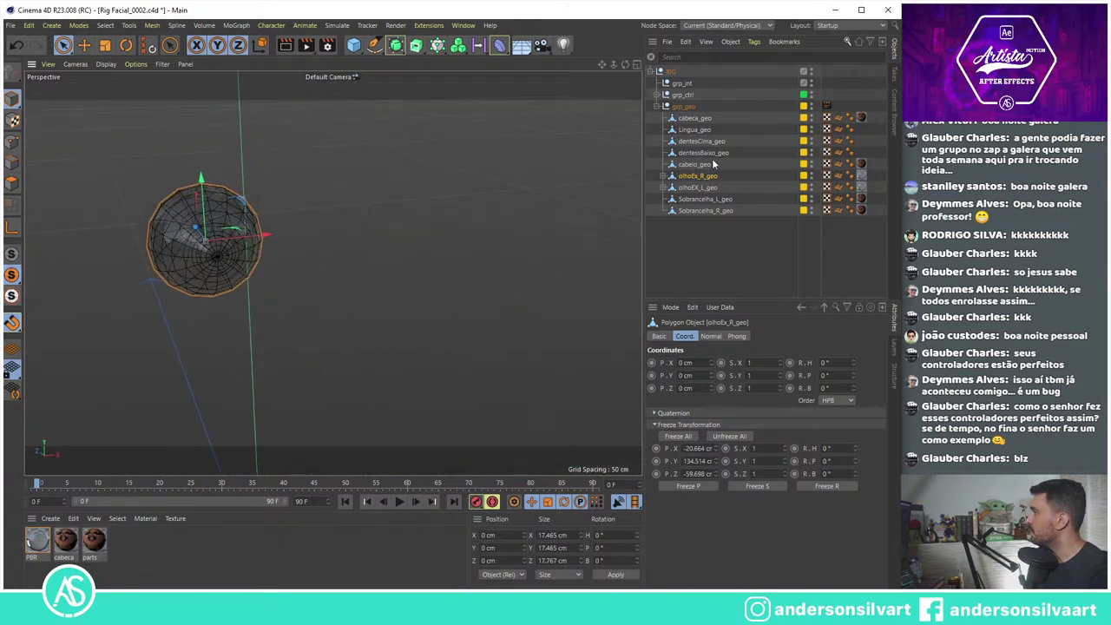
click(664, 176)
click(12, 295)
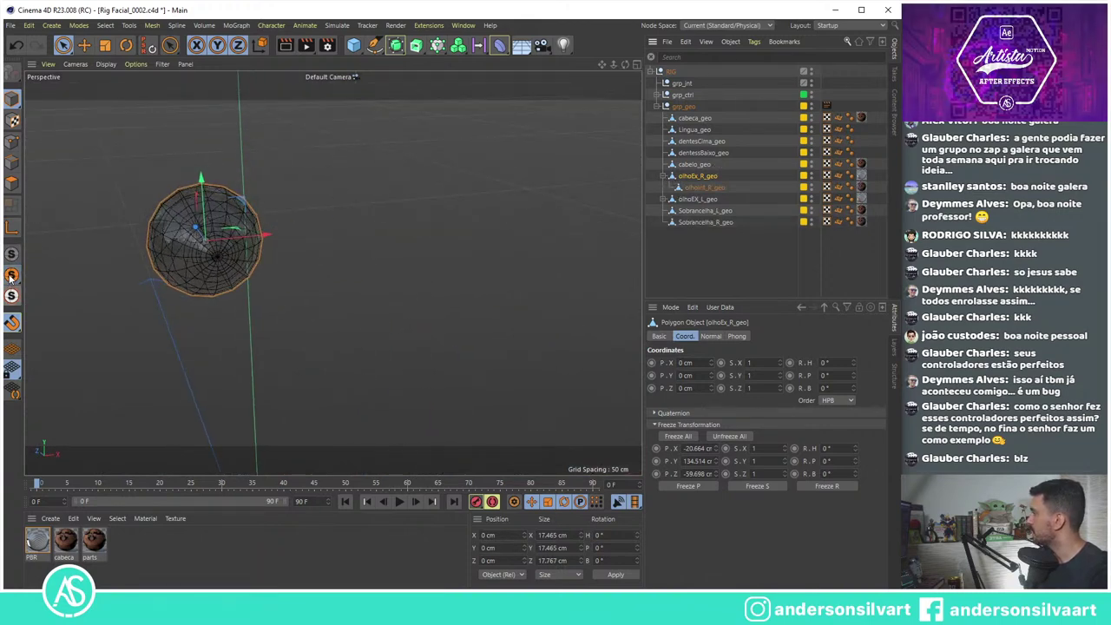
click(56, 313)
mouse_move(192, 267)
alt+mouse_down()
mouse_move(239, 242)
mouse_move(187, 97)
alt+mouse_up()
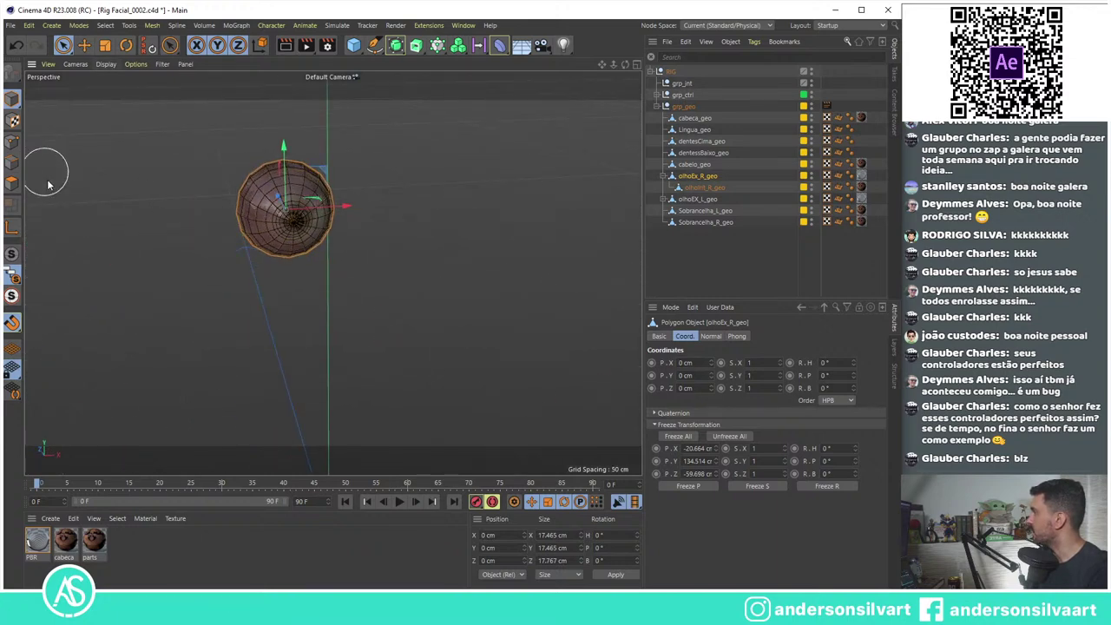
Step: Move the eye's axis to X 16.694 cm, Y -12.588 cm and test a rotation, then undo
click(17, 231)
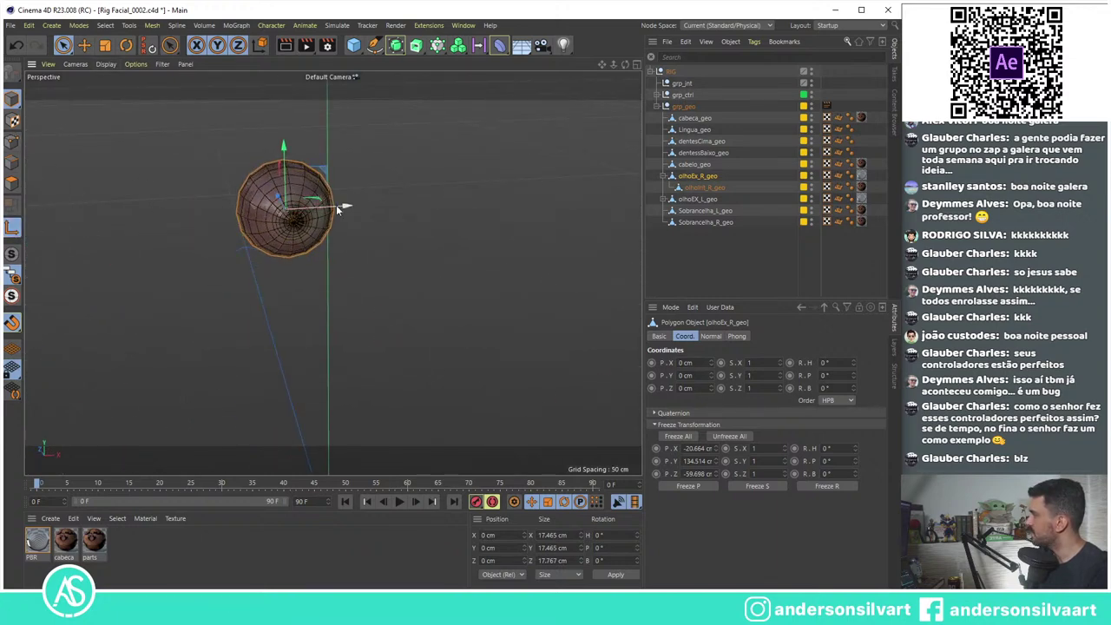
drag(340, 204, 489, 228)
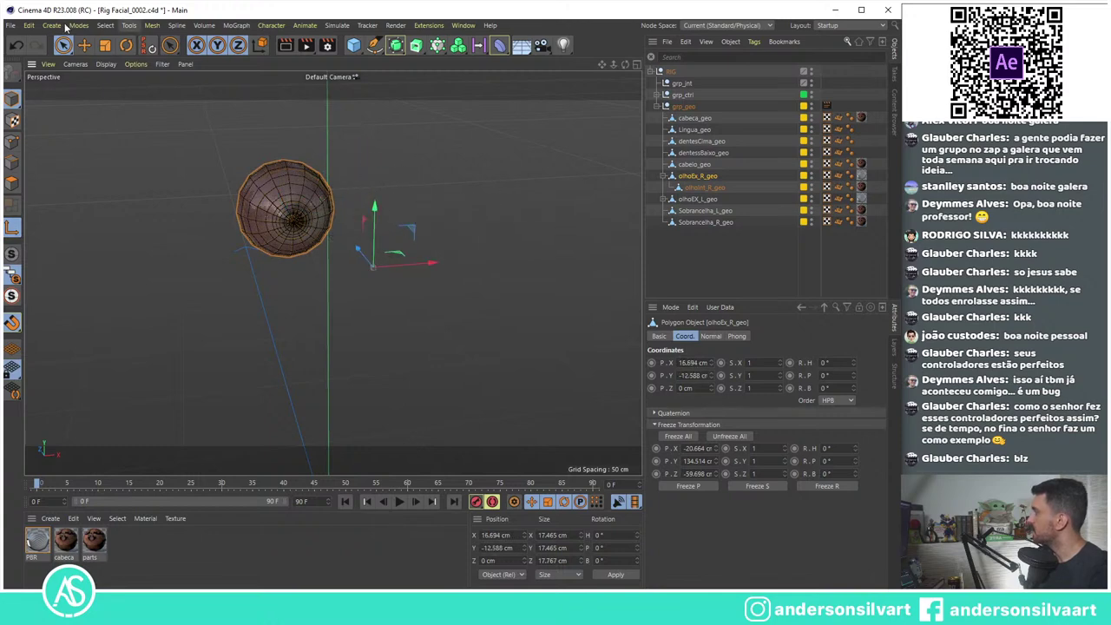
click(126, 46)
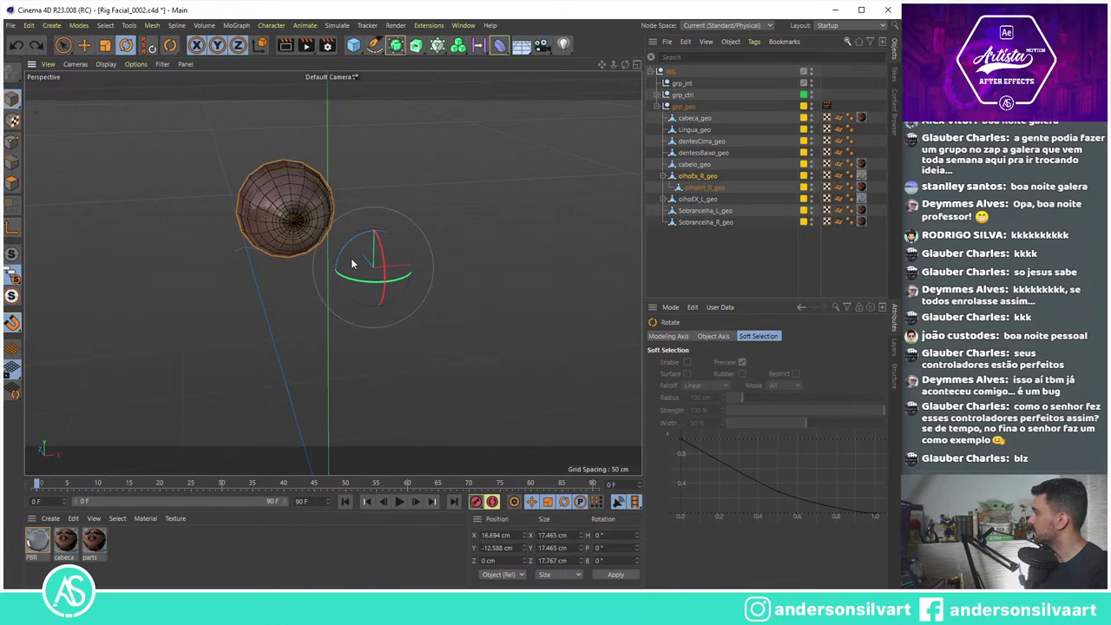
mouse_move(351, 274)
mouse_down()
mouse_move(425, 228)
mouse_move(350, 228)
mouse_move(335, 278)
mouse_up()
key(ctrl+z)
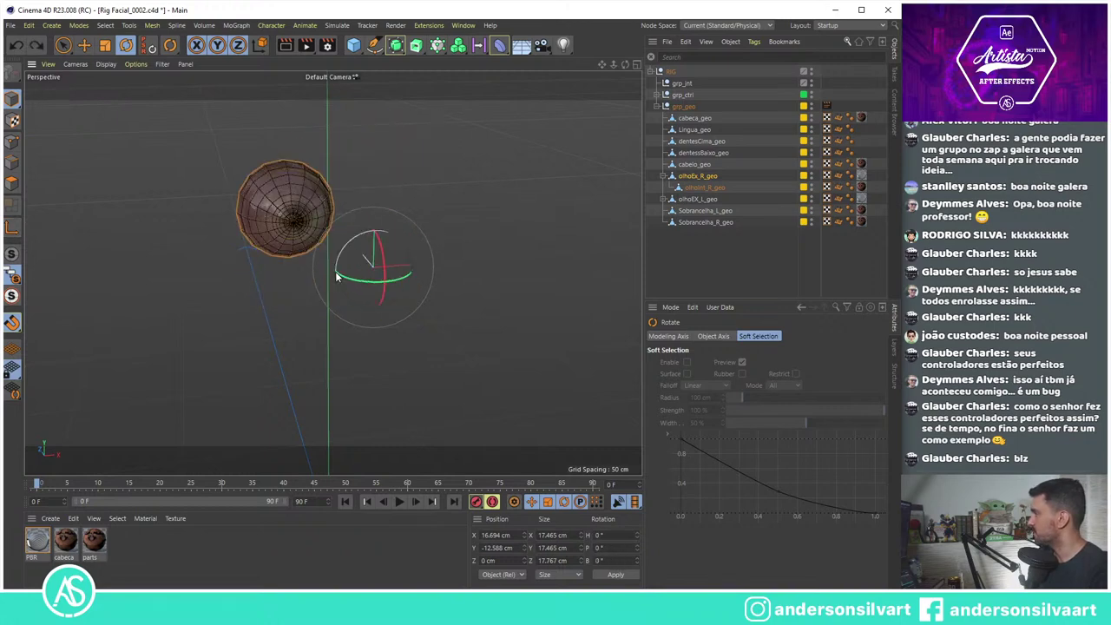
Step: Centre olhoEx_R_geo's pivot with Axis Center at 0 % on X, Y and Z
click(152, 26)
mouse_move(163, 276)
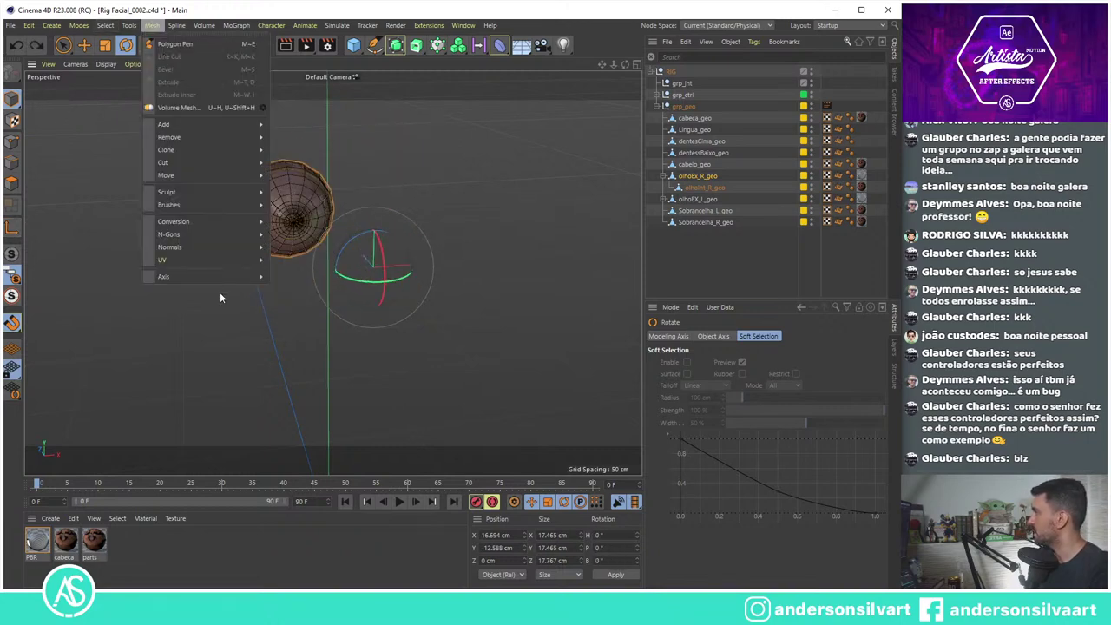
click(306, 282)
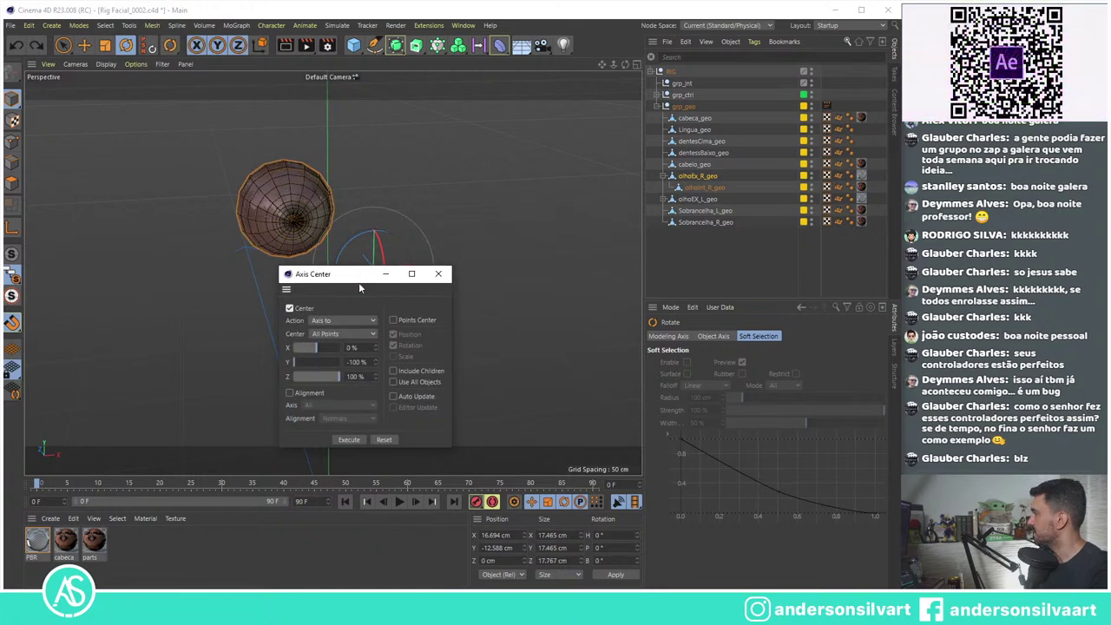
mouse_move(358, 279)
mouse_down()
mouse_move(337, 170)
mouse_move(114, 128)
mouse_move(123, 132)
mouse_up()
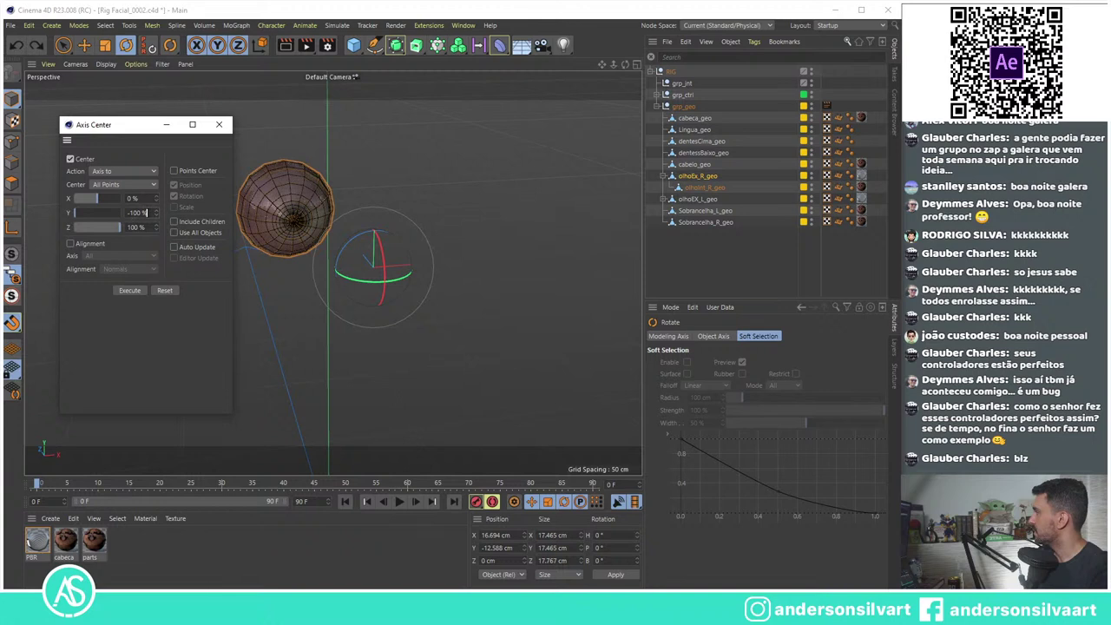
text(0)
key(Tab)
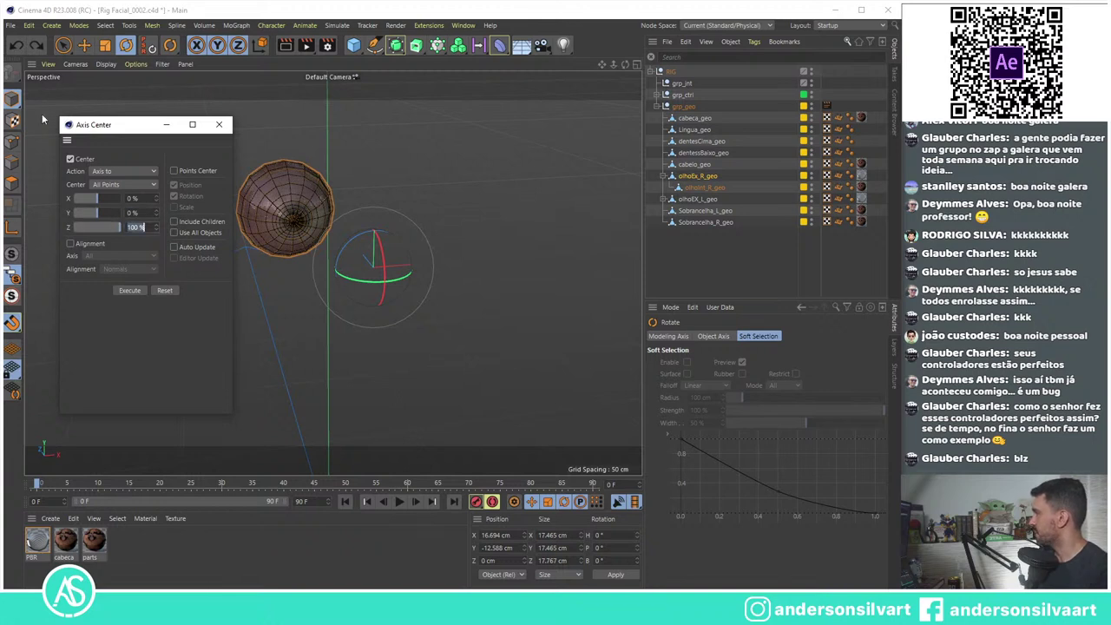
text(0)
click(135, 213)
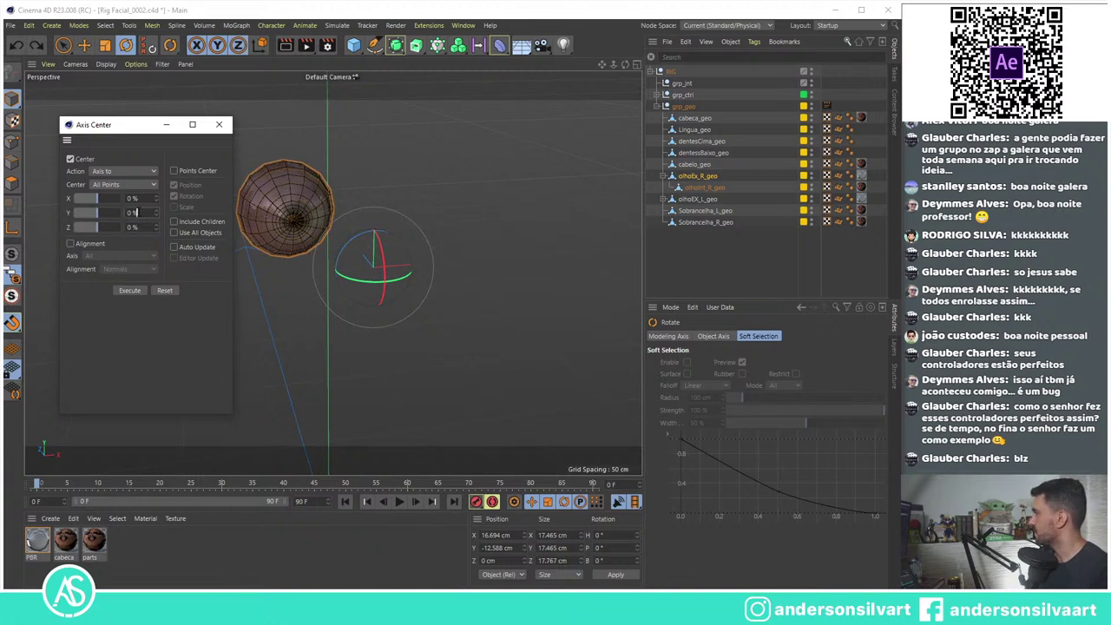
click(131, 291)
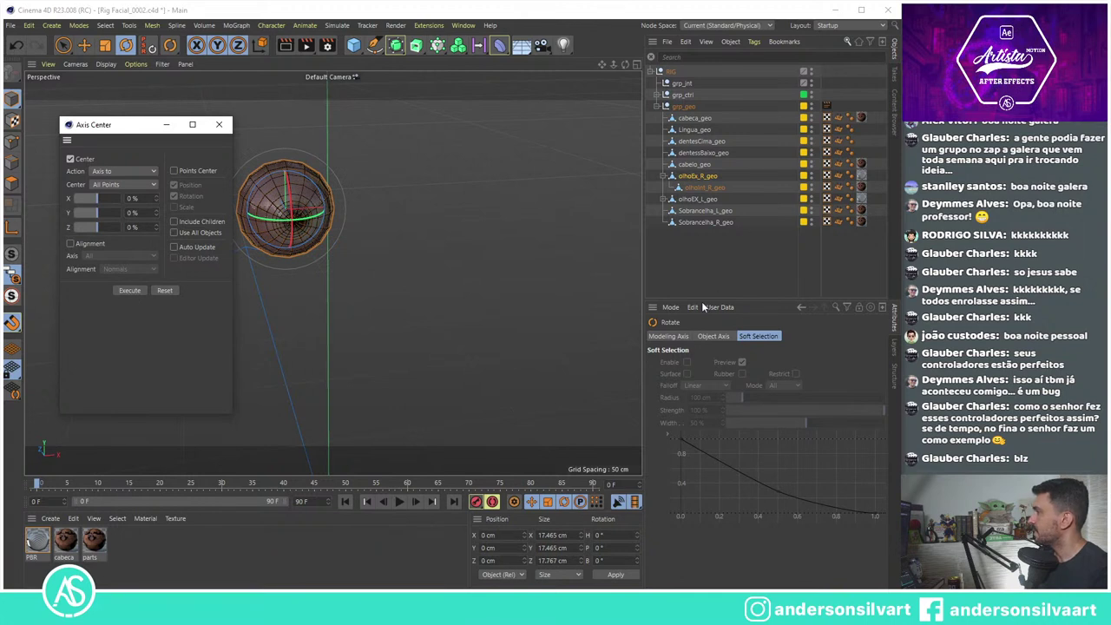
click(219, 125)
Step: Test-rotate the right eye around its centred pivot, undo, and show four views
click(695, 177)
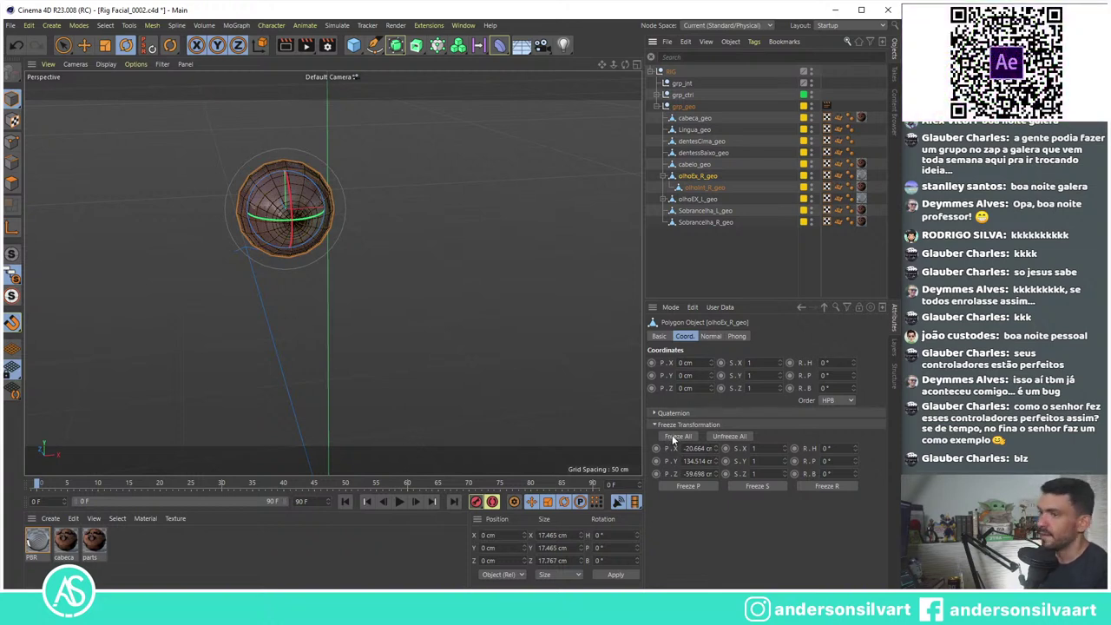
mouse_move(272, 219)
mouse_down()
mouse_move(276, 231)
mouse_move(245, 223)
mouse_move(260, 224)
mouse_up()
key(ctrl+z)
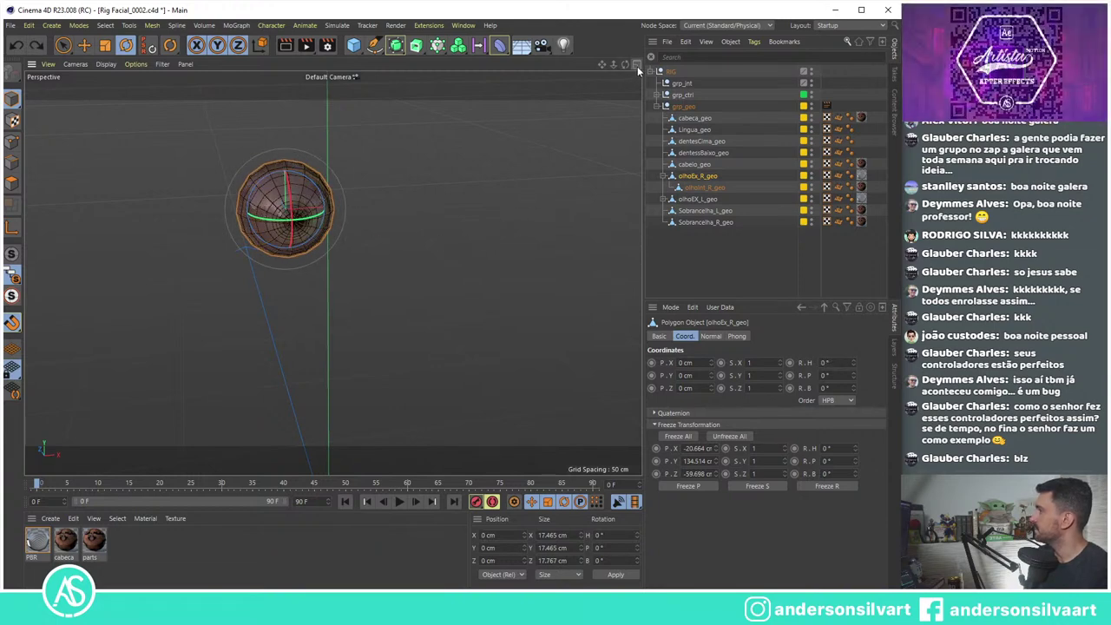
click(637, 66)
Step: Return to a single perspective view and delete the right eye olhoEx_R_geo
click(12, 253)
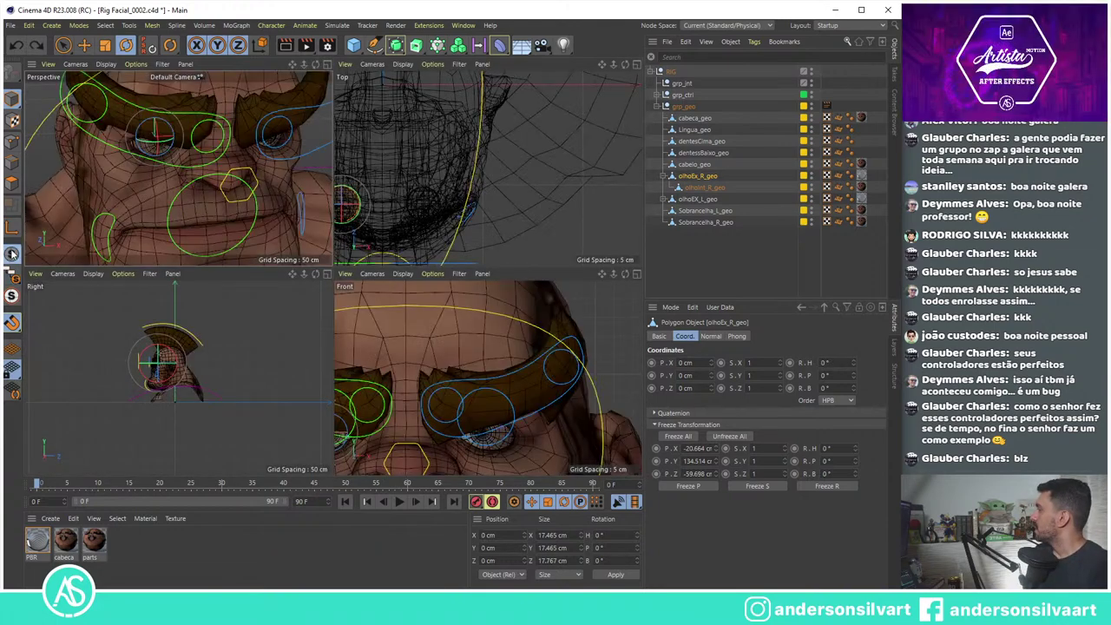
click(327, 67)
alt+drag(370, 163, 379, 155)
click(705, 199)
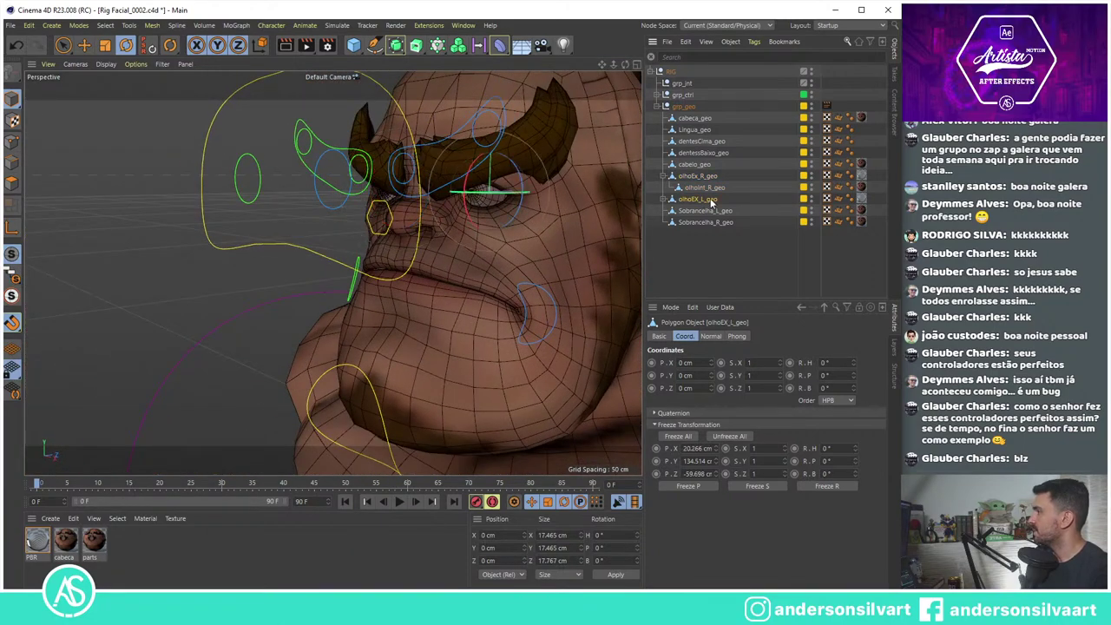
click(700, 176)
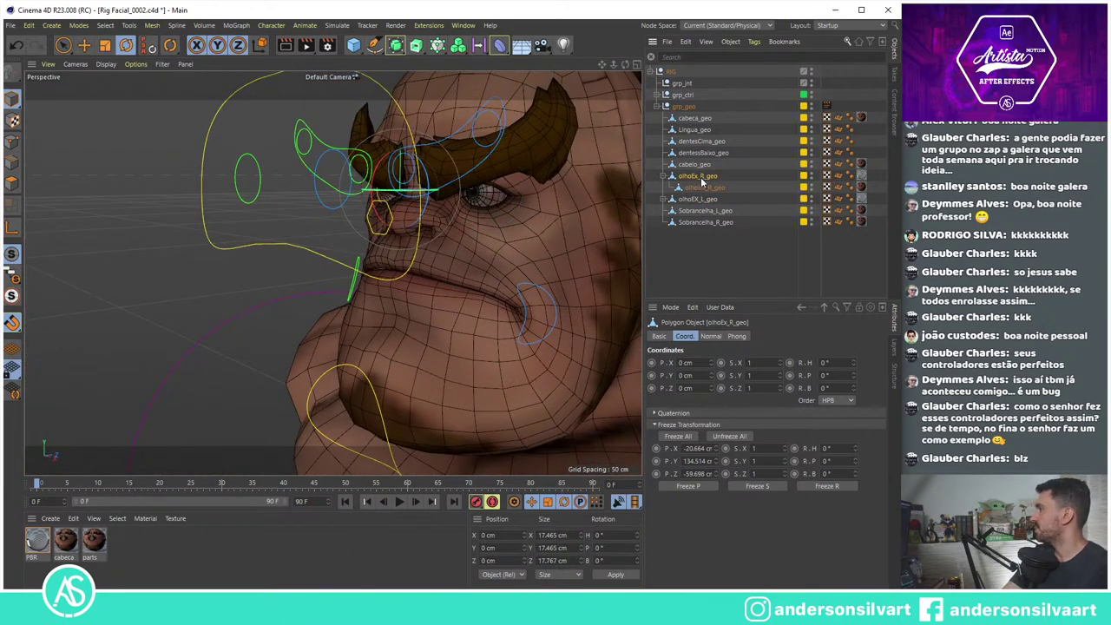
key(Delete)
Step: Expand olhoEX_L_geo to show olhoInt_L_geo and select only the left outer eye
mouse_move(373, 165)
alt+mouse_down()
mouse_move(397, 133)
mouse_move(510, 163)
mouse_move(513, 178)
mouse_move(643, 185)
alt+mouse_up()
click(692, 177)
click(663, 177)
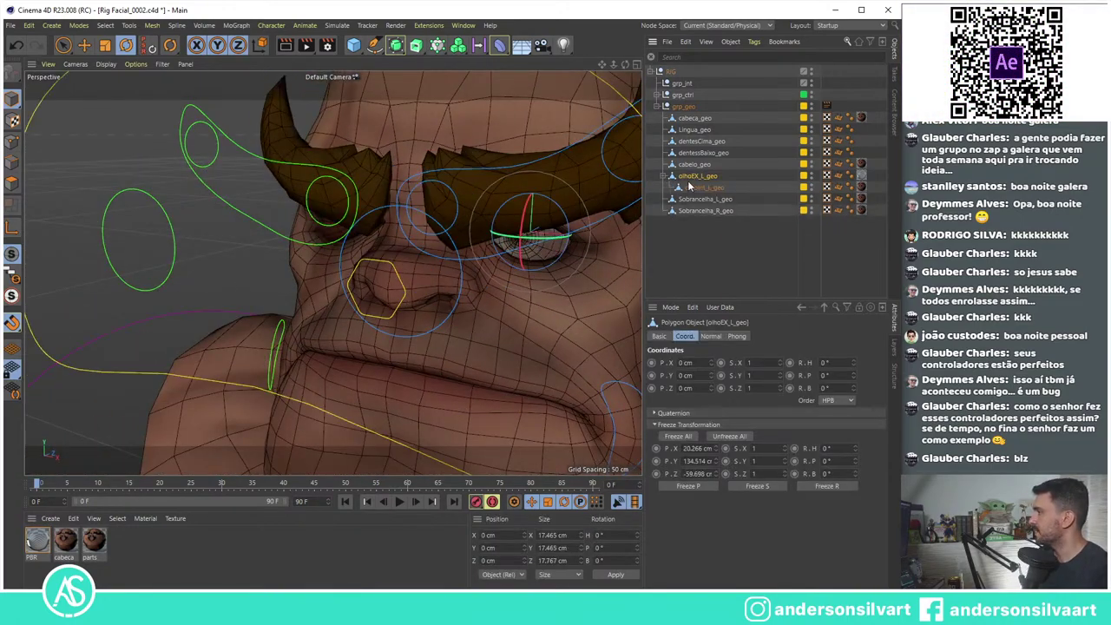
ctrl+click(699, 189)
click(711, 269)
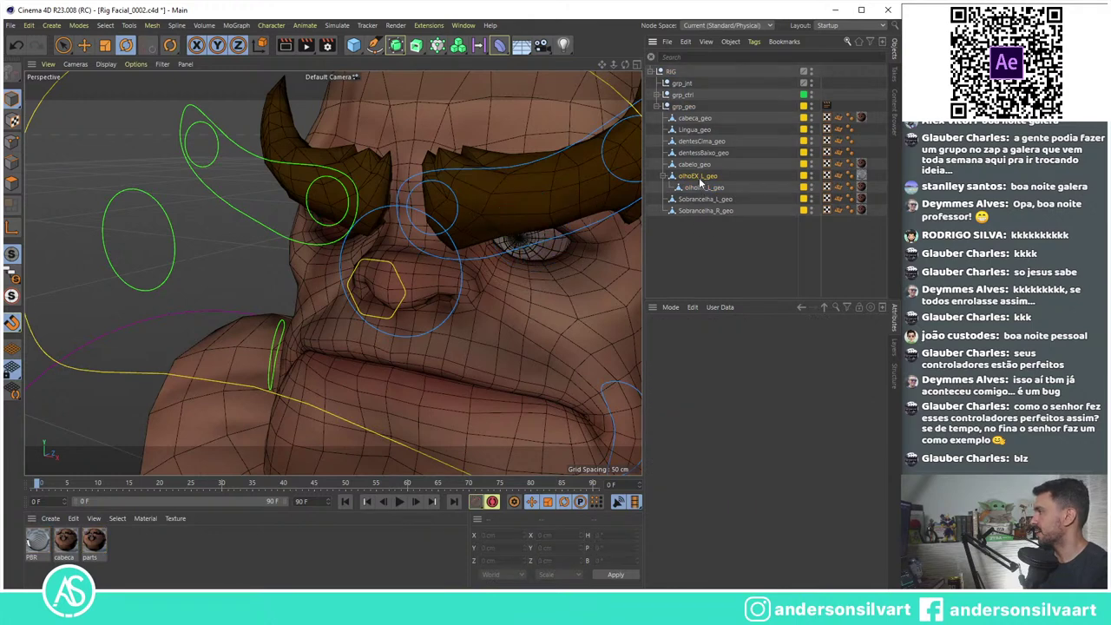
click(698, 177)
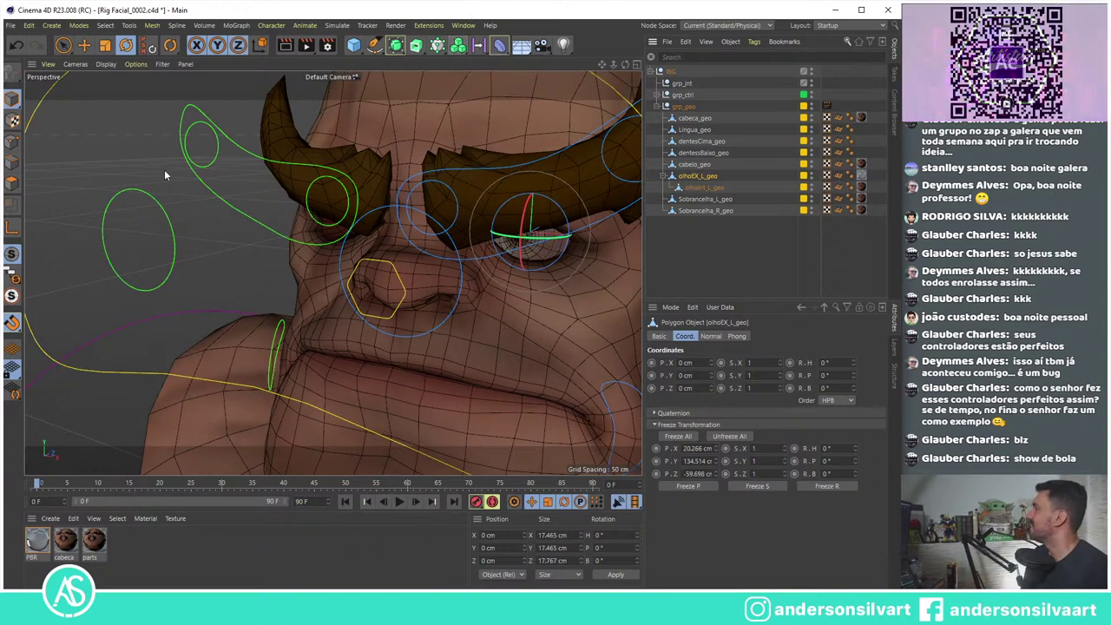
Step: Activate the Mirror Tool from the Character menu
click(270, 25)
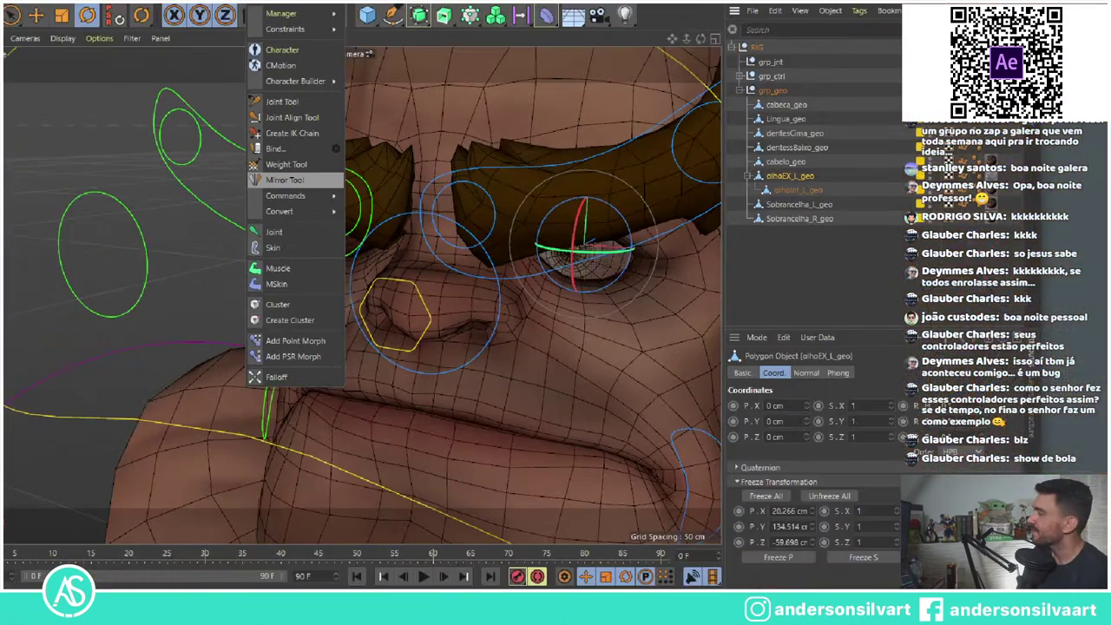
click(294, 177)
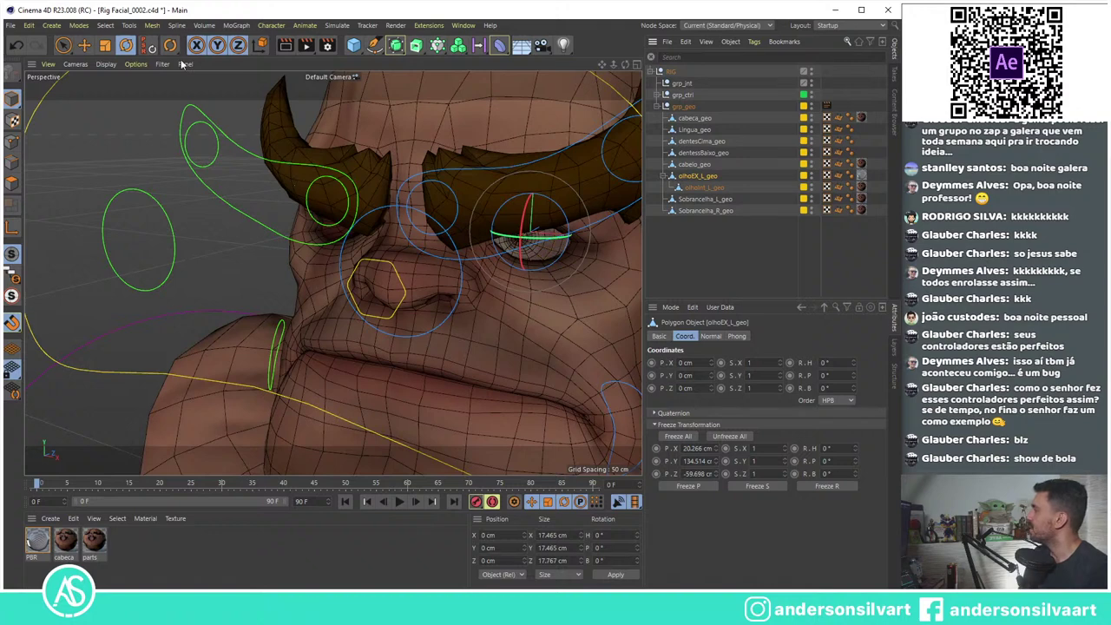
click(276, 26)
click(295, 184)
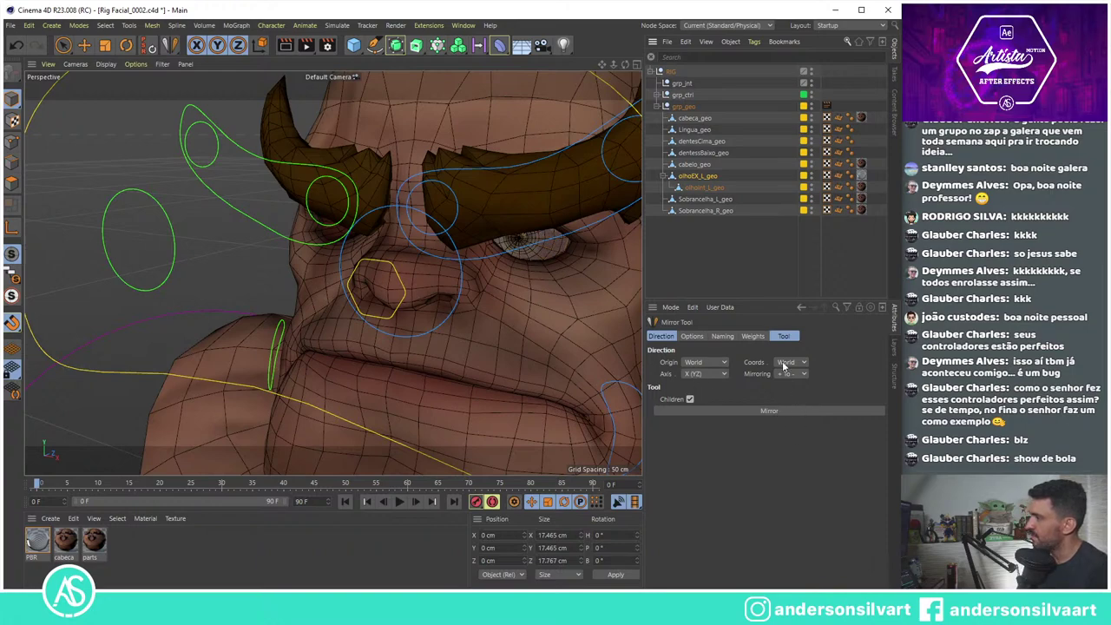
Step: Mirror the left eye with naming _L_ to _R_, creating olhoEX_R_geo and olhoInt_R_geo
click(753, 336)
click(722, 337)
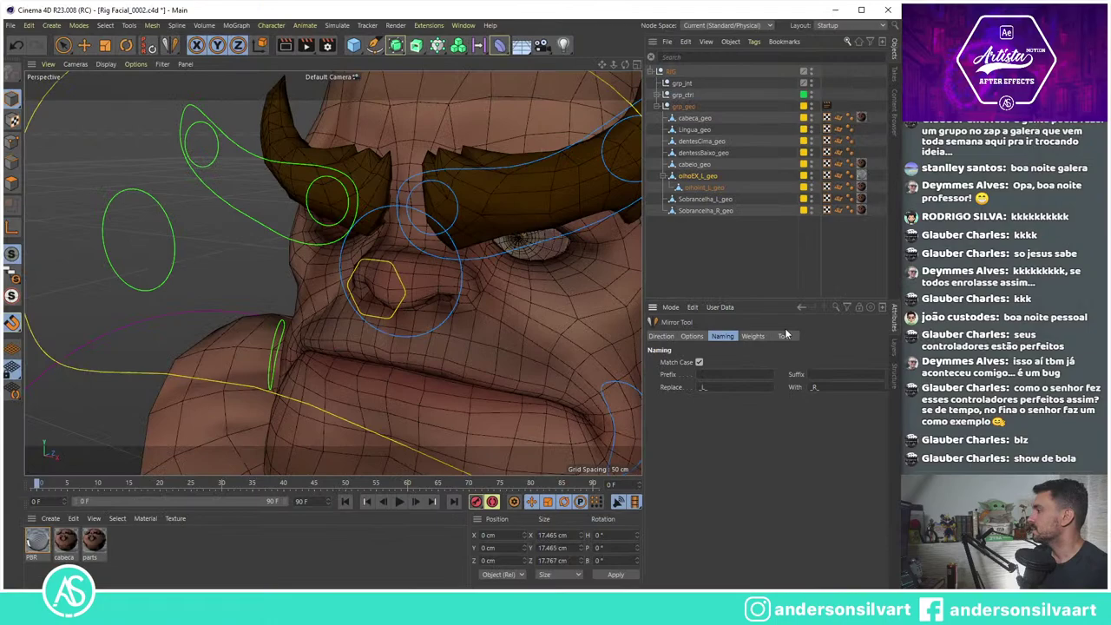
click(784, 336)
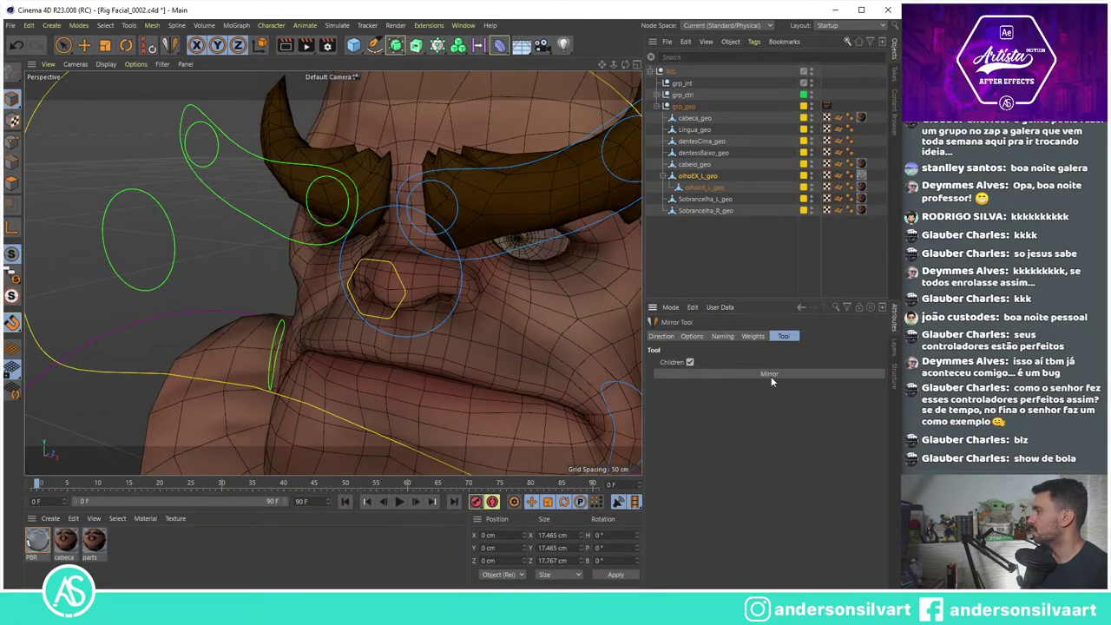
click(771, 374)
mouse_move(611, 303)
alt+mouse_down()
mouse_move(462, 176)
mouse_move(486, 231)
alt+mouse_up()
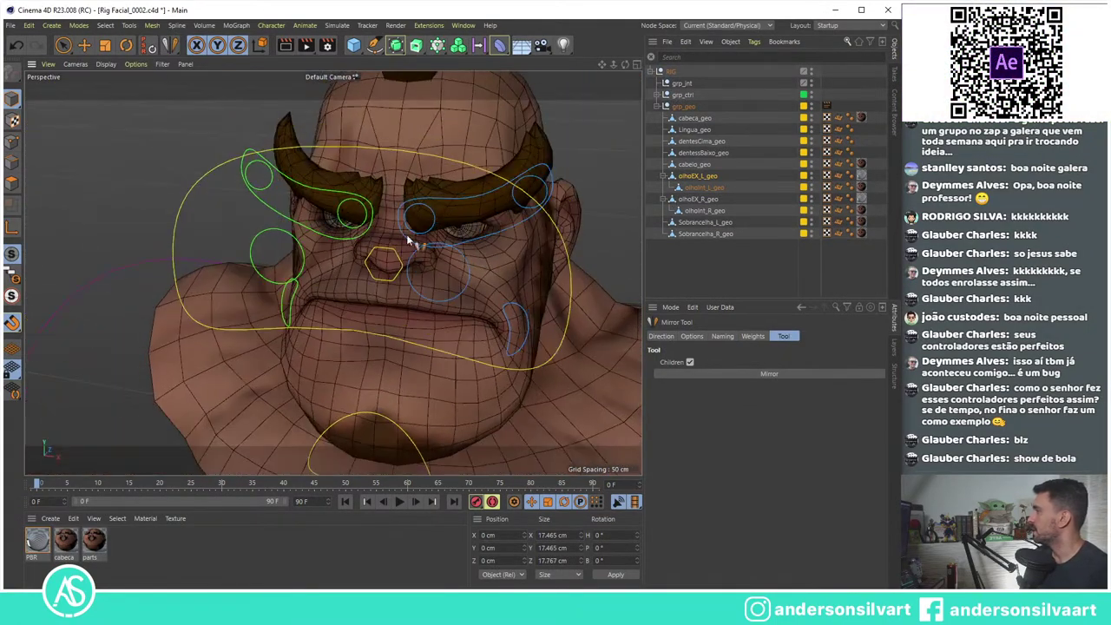
click(704, 210)
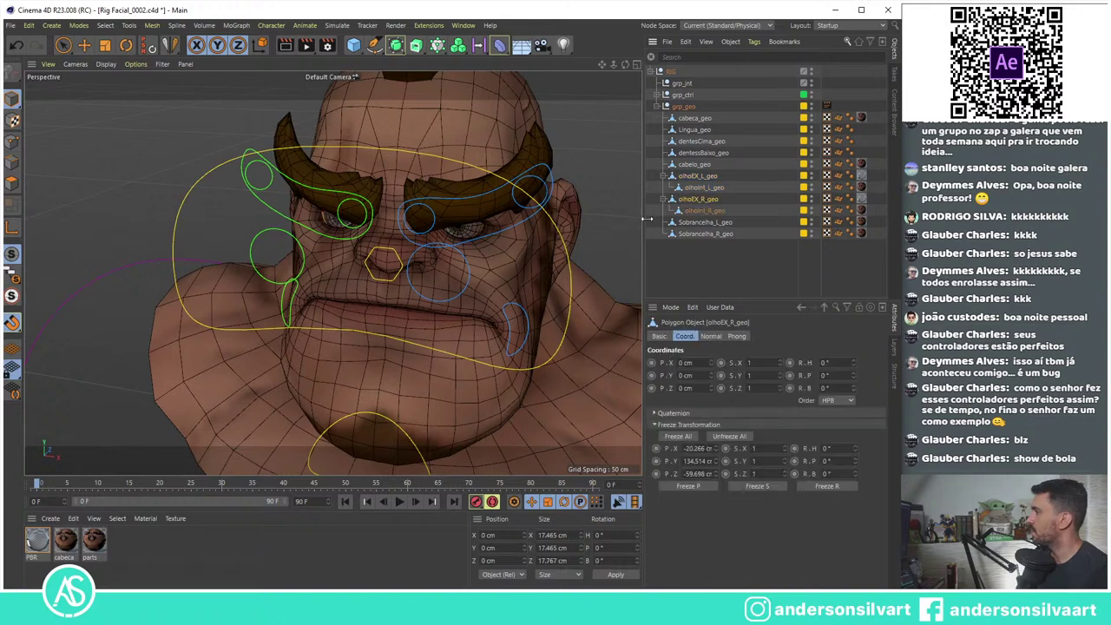
Step: Check the right eye olhoEX_R_geo's coordinates and confirm it stays at zero position
click(84, 45)
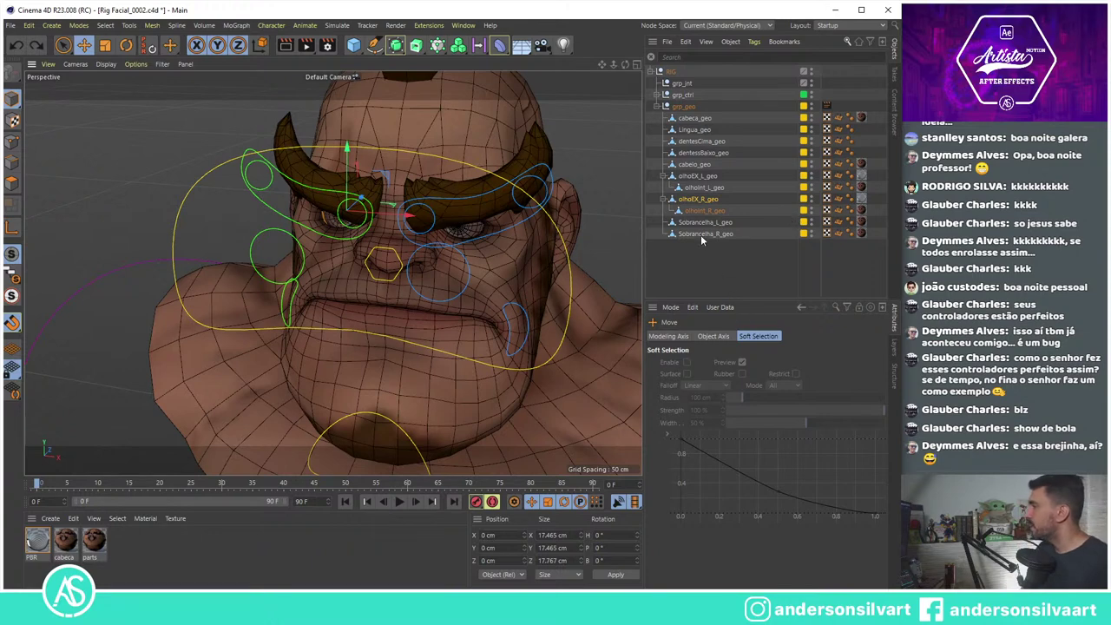
click(695, 200)
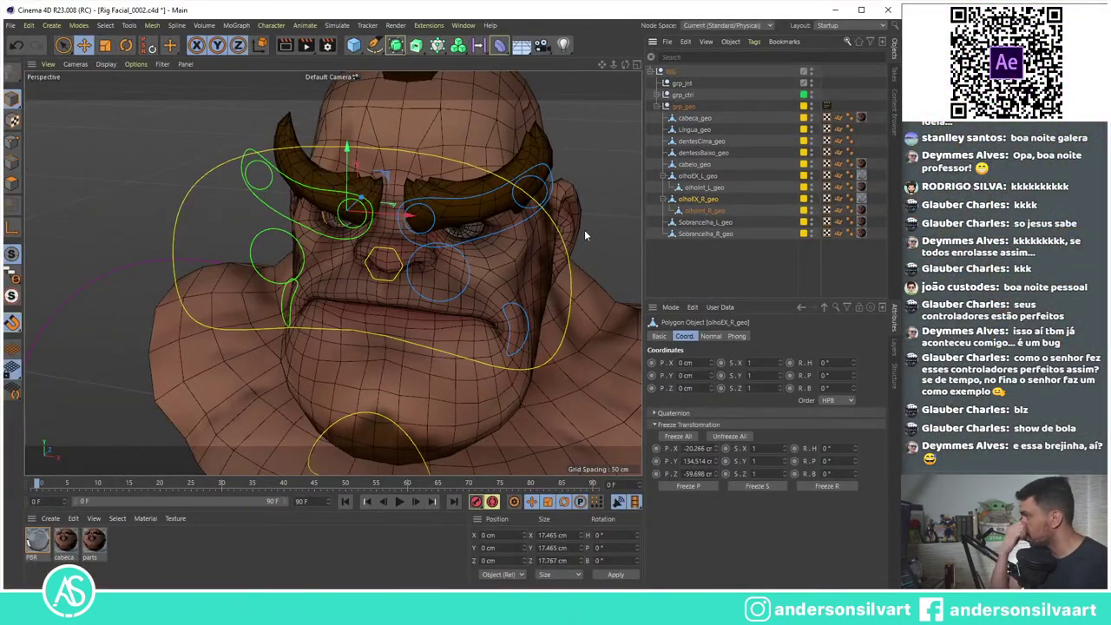
alt+drag(584, 229, 351, 271)
key(ctrl+z)
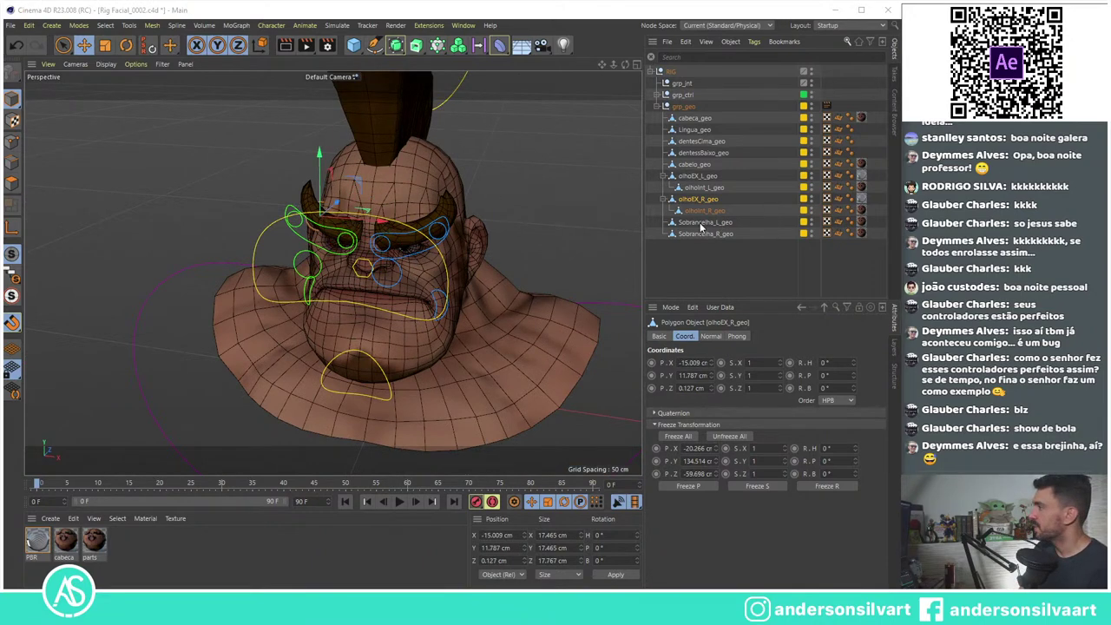
key(ctrl+y)
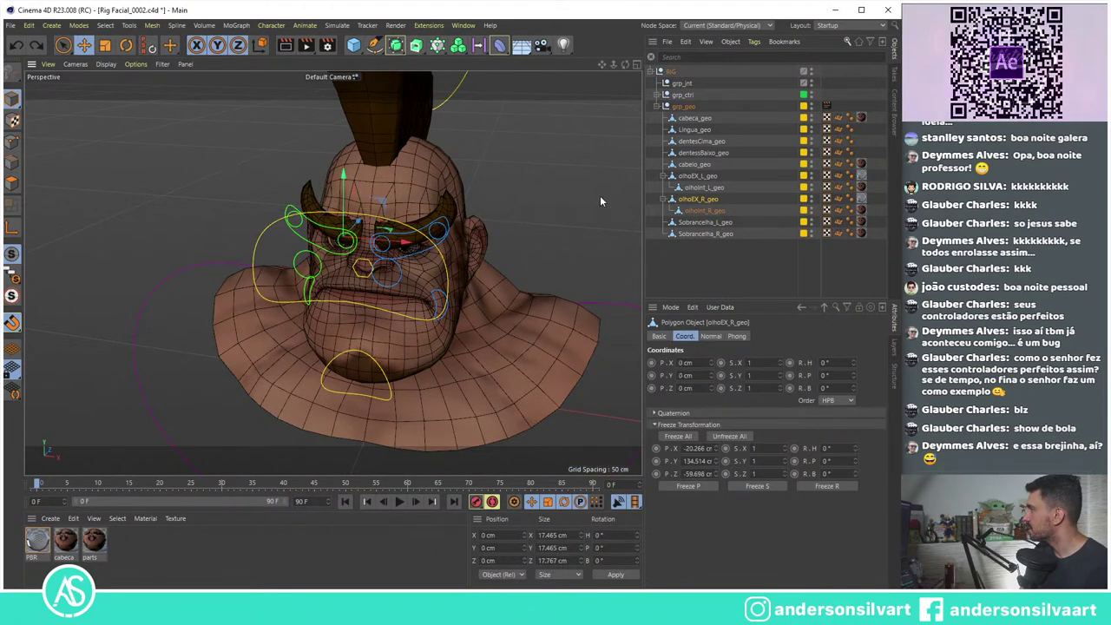
Step: Step through the eye and eyebrow objects, then freeze Sobrancelha_R_geo's transforms with Freeze All
click(726, 250)
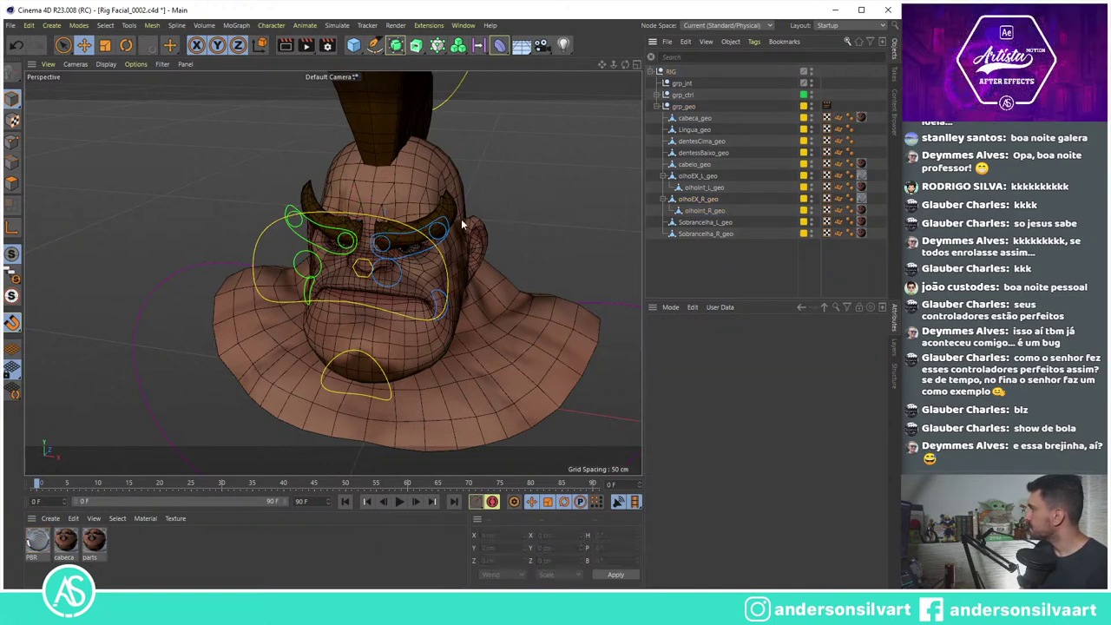
alt+drag(463, 224, 530, 183)
click(709, 176)
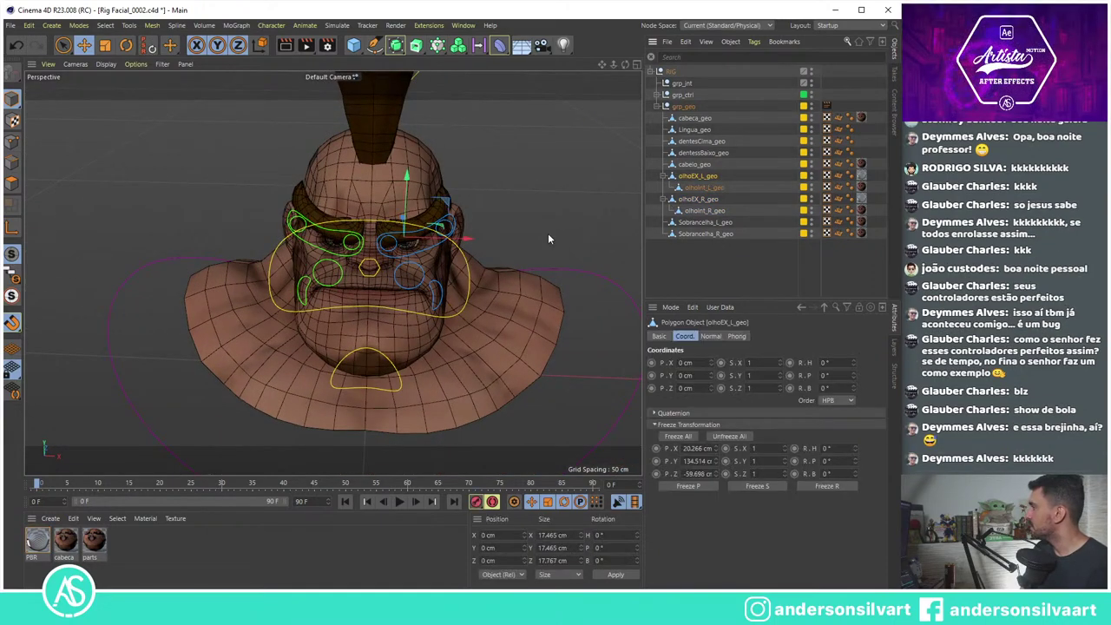
click(712, 201)
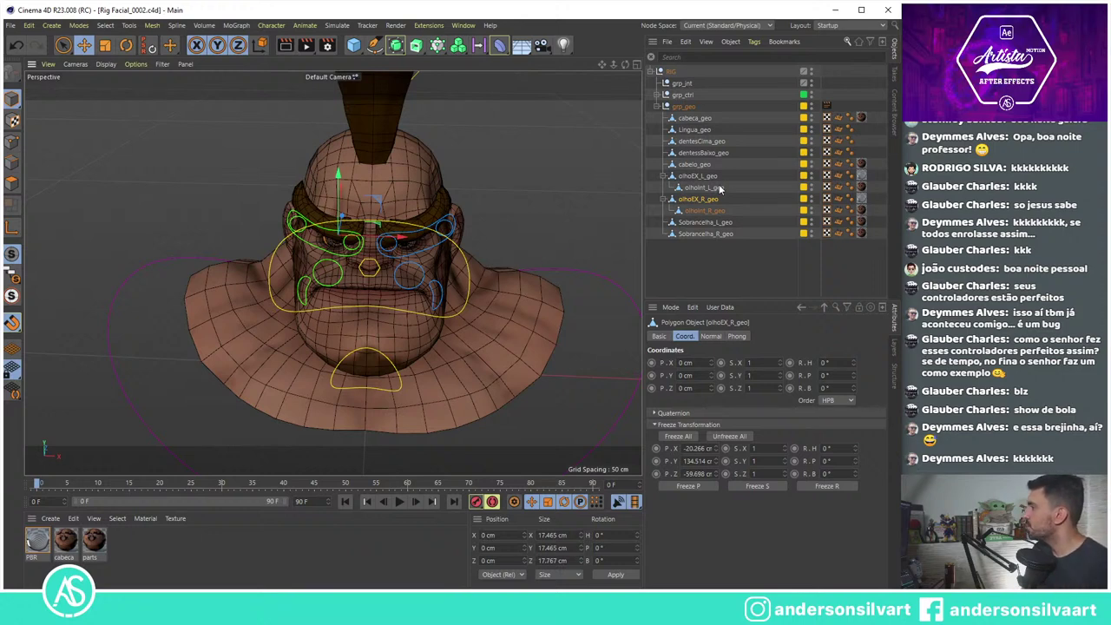
click(704, 210)
click(713, 222)
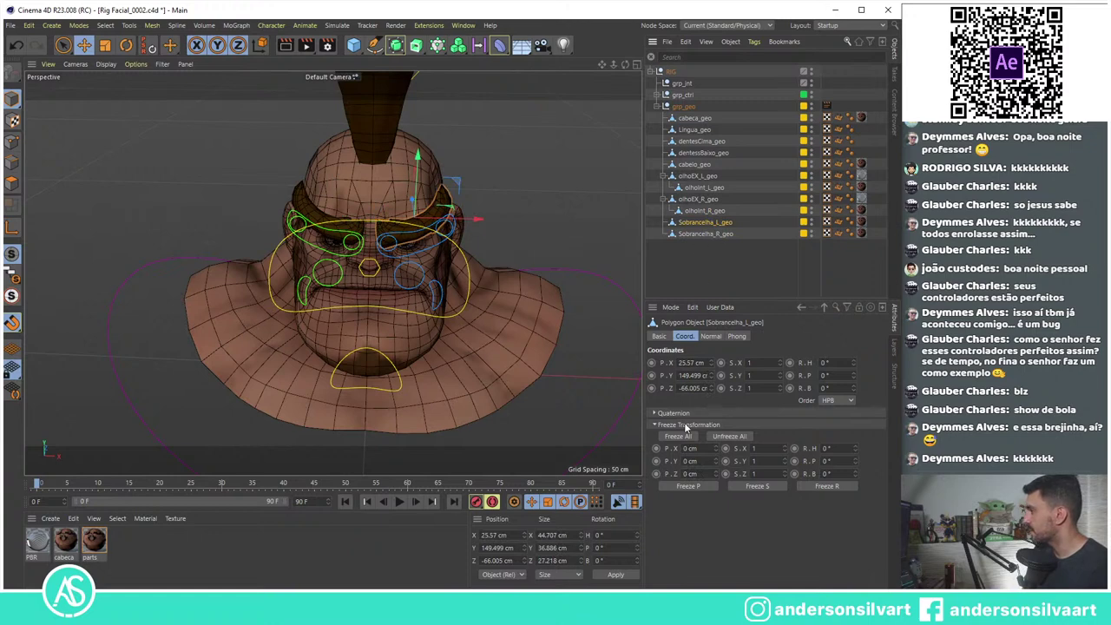
click(700, 235)
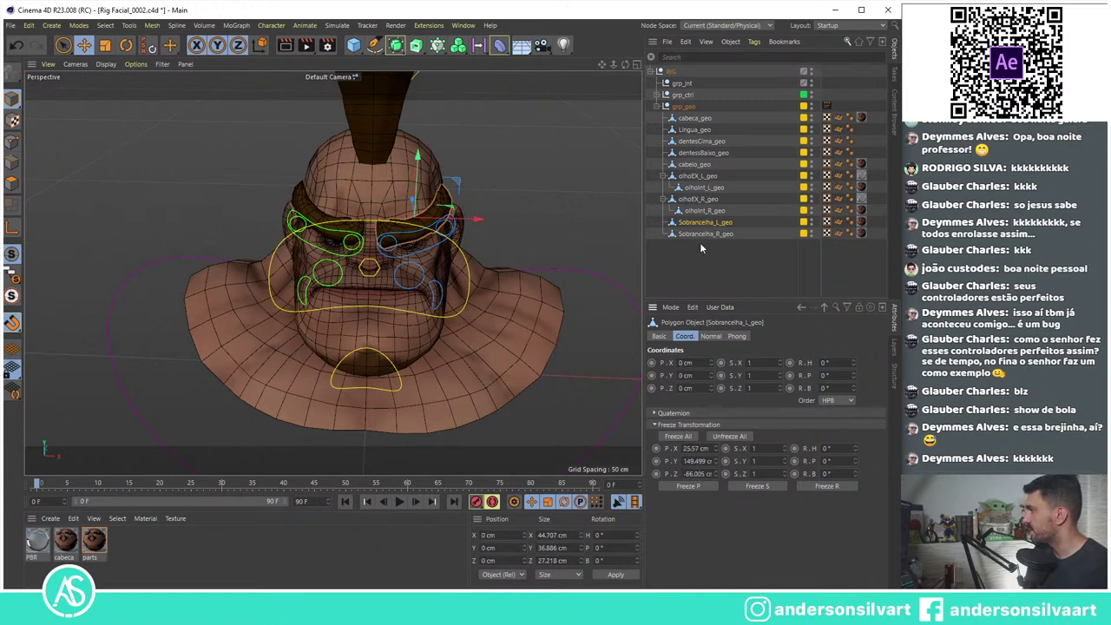
click(680, 436)
Step: Inspect the coordinates of cabeca_geo, tongue, hair, the eyes and the eyebrows one by one
shift+click(693, 119)
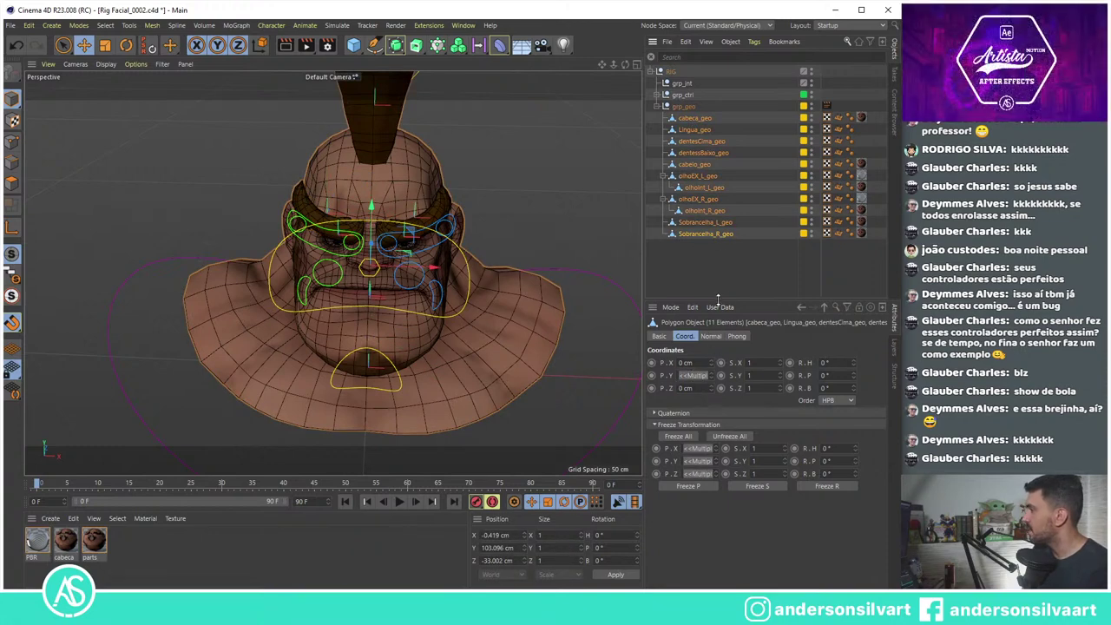
click(693, 119)
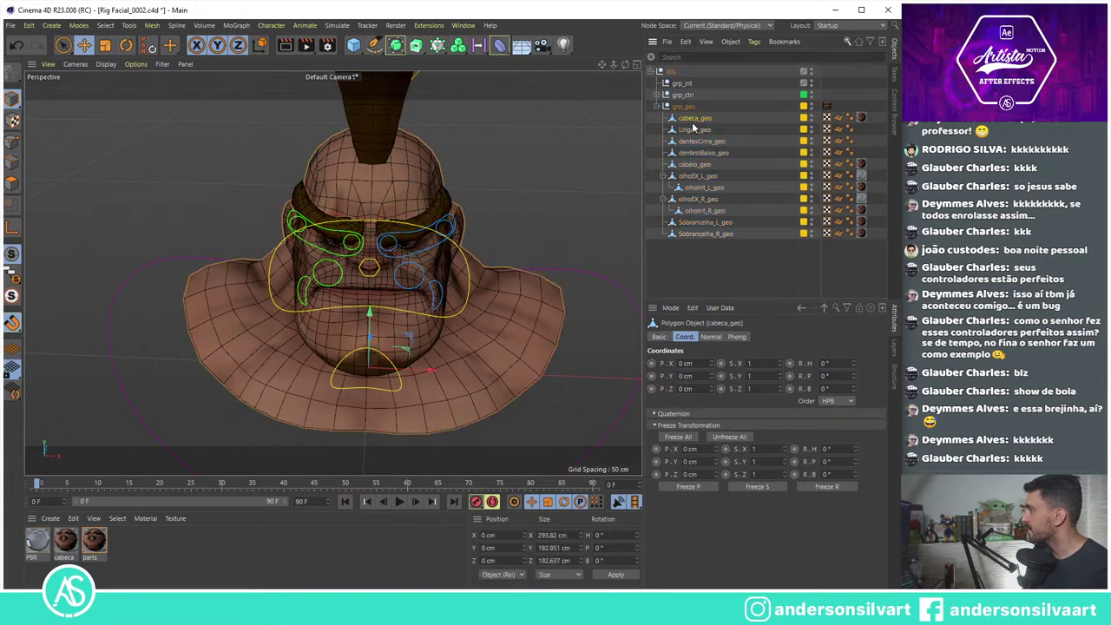
click(700, 131)
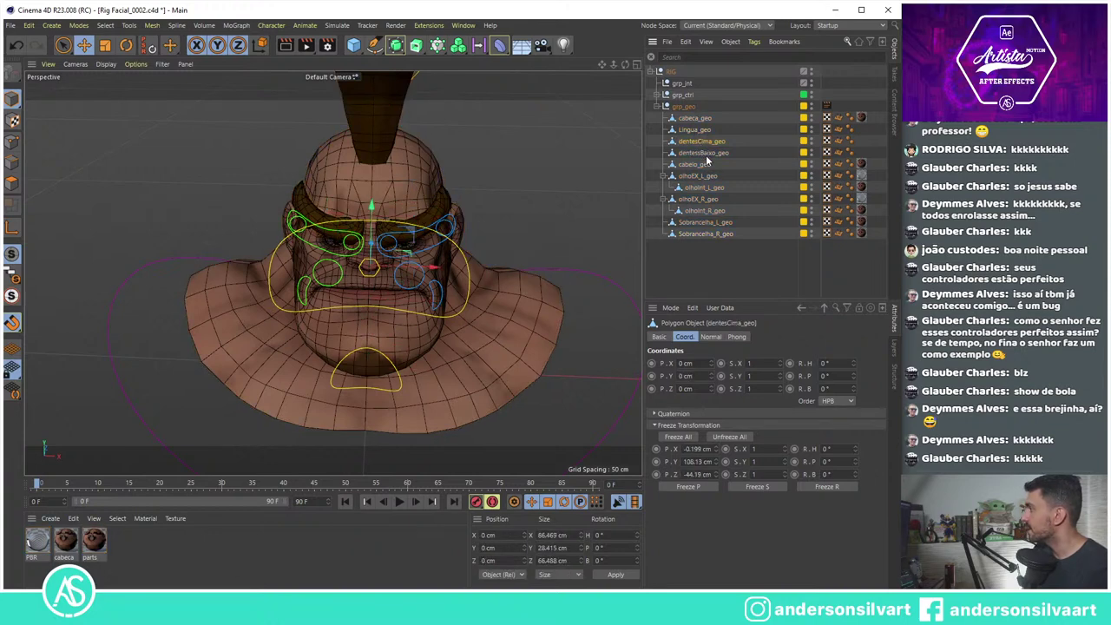
click(694, 164)
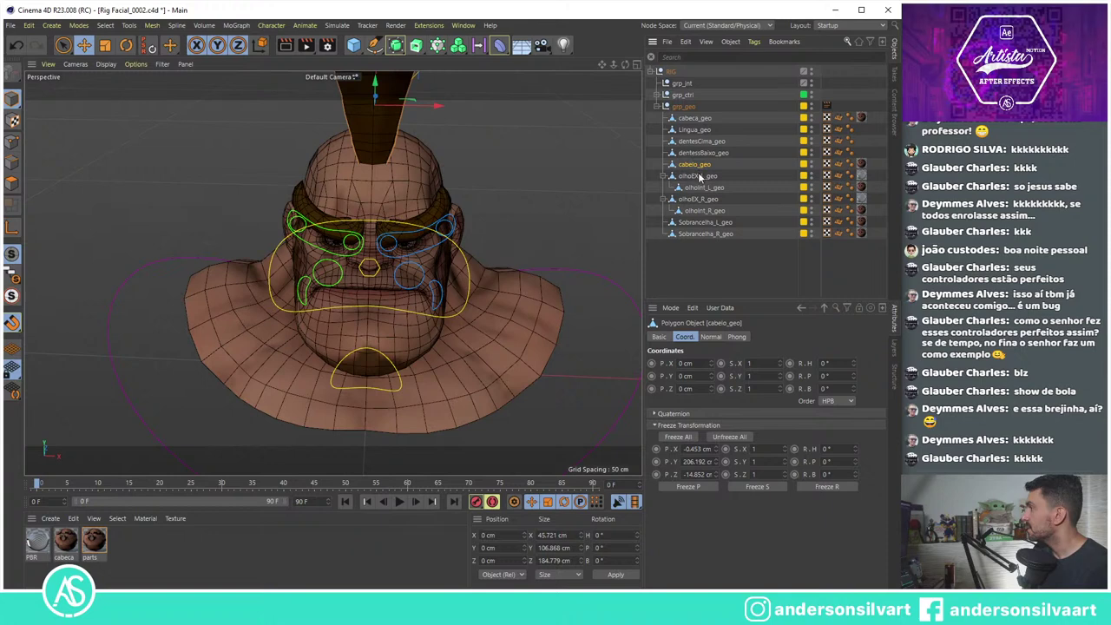
click(700, 176)
click(663, 176)
click(663, 176)
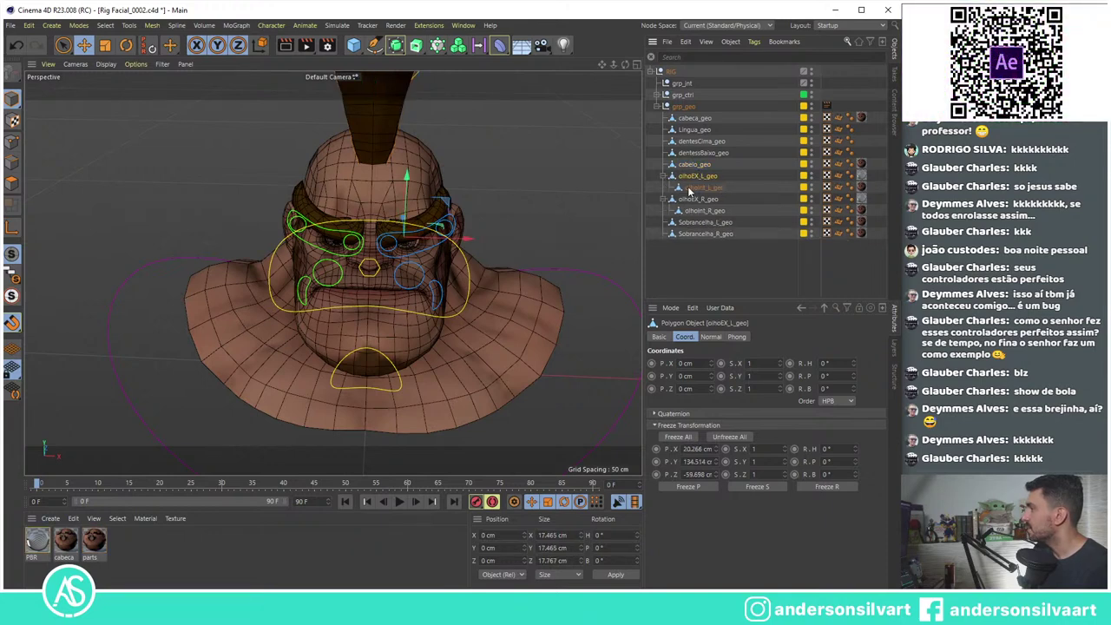
click(692, 188)
click(702, 211)
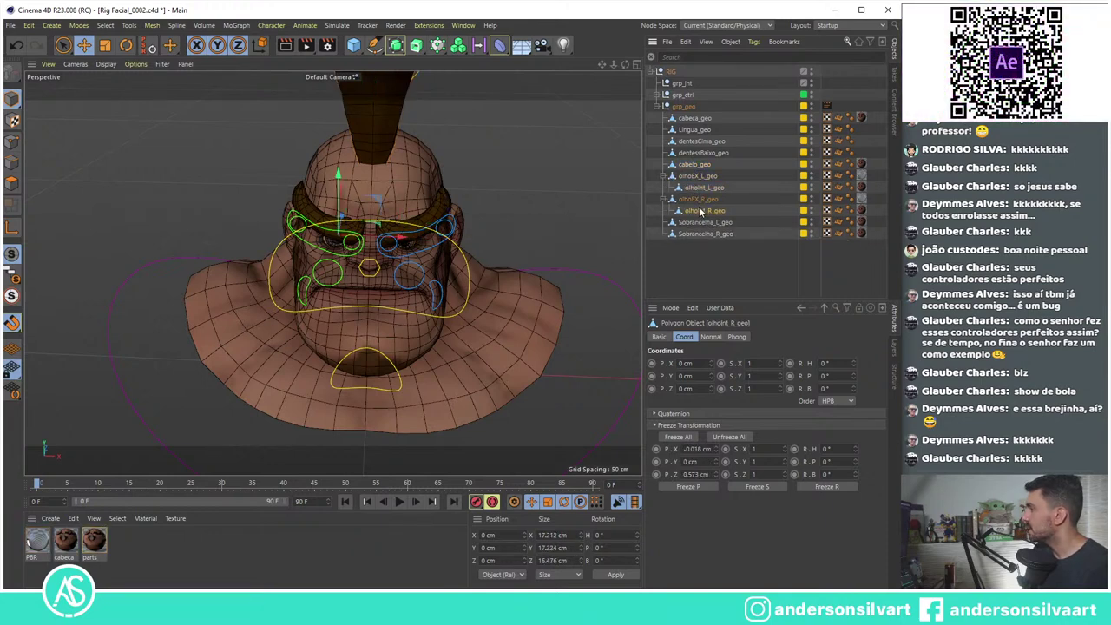
click(703, 222)
click(699, 235)
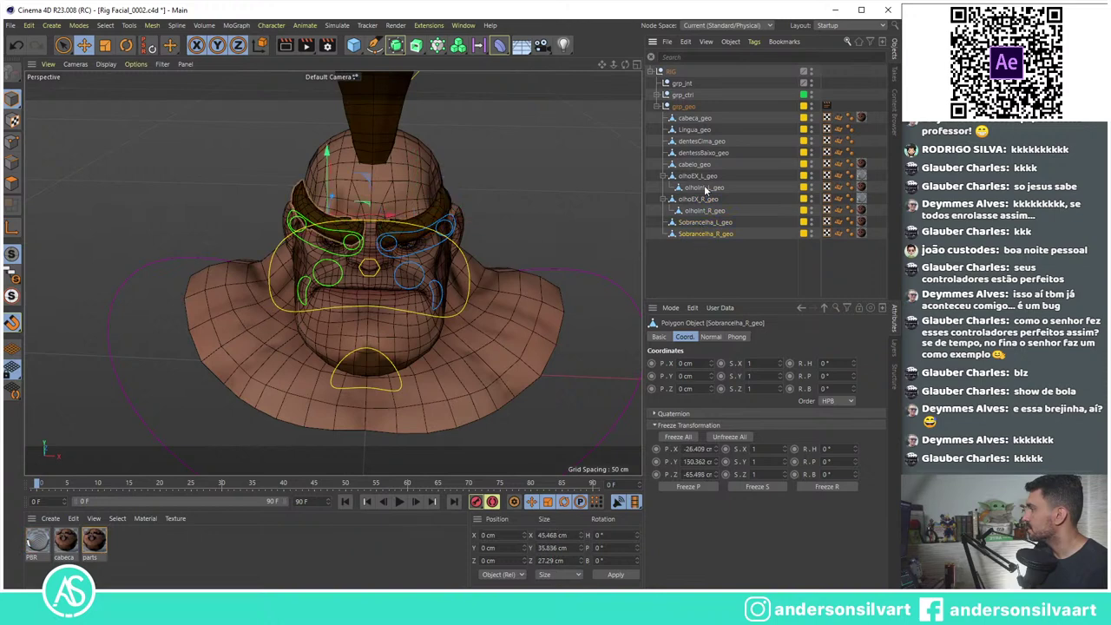
Step: Select cabeca_geo through Sobrancelha_R_geo, Freeze All, then reselect cabeca_geo
click(695, 119)
shift+click(702, 235)
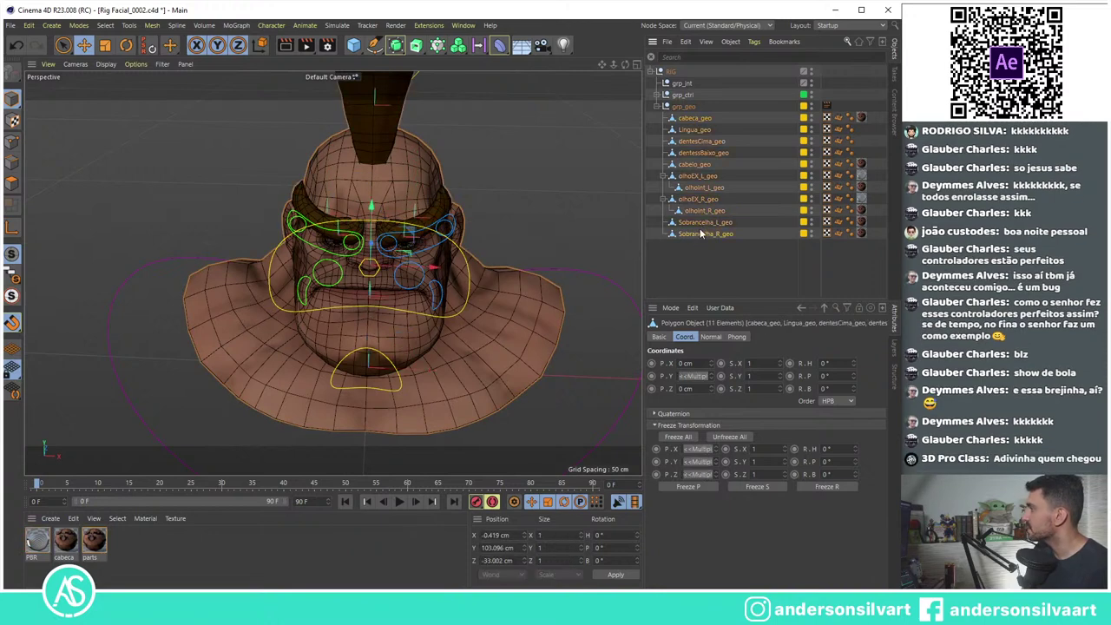
click(678, 437)
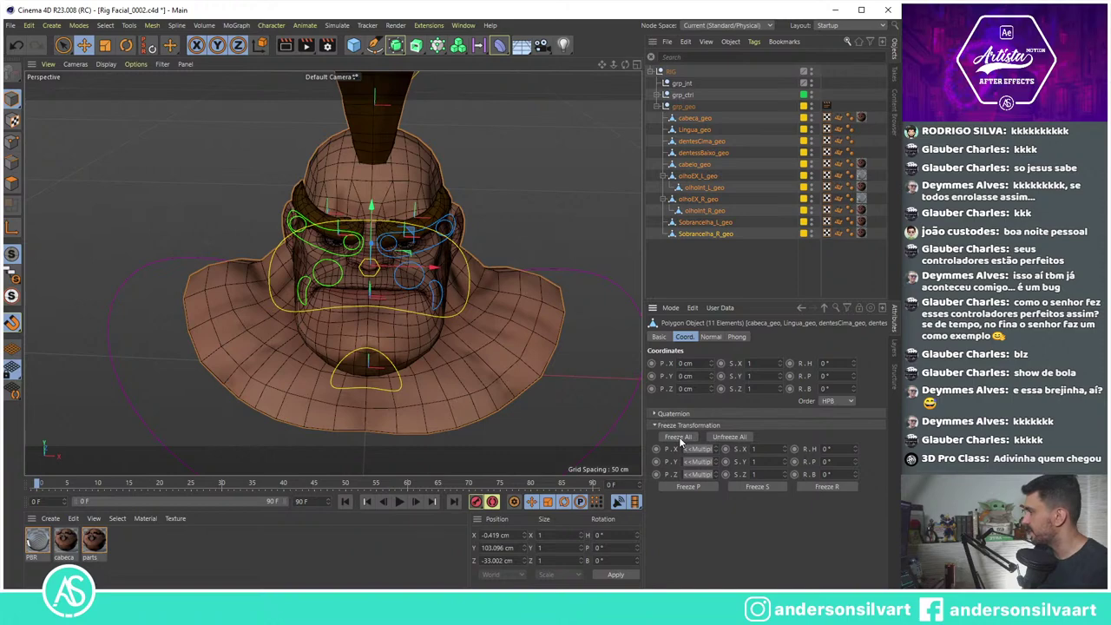
click(712, 259)
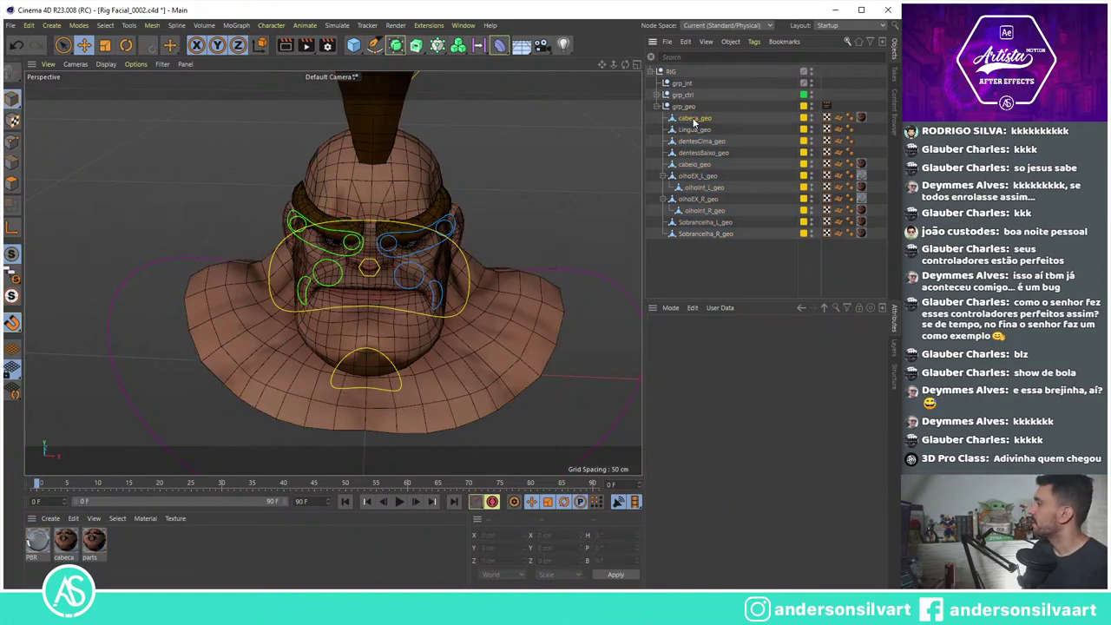
click(695, 118)
alt+drag(382, 269, 460, 273)
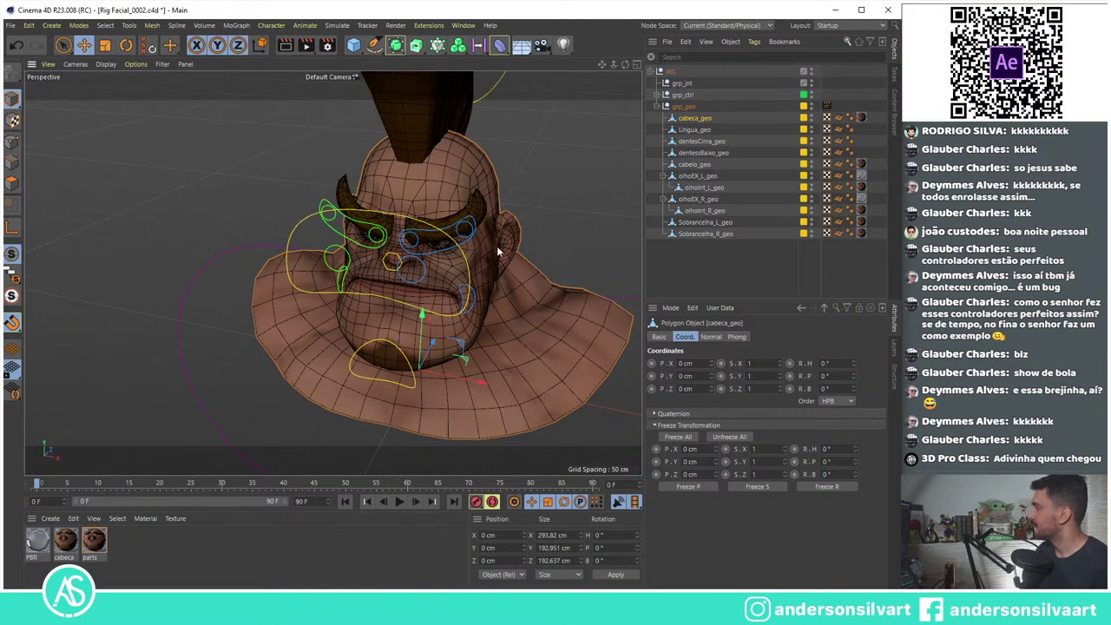
mouse_move(498, 249)
alt+mouse_down()
mouse_move(347, 284)
mouse_move(349, 256)
alt+mouse_up()
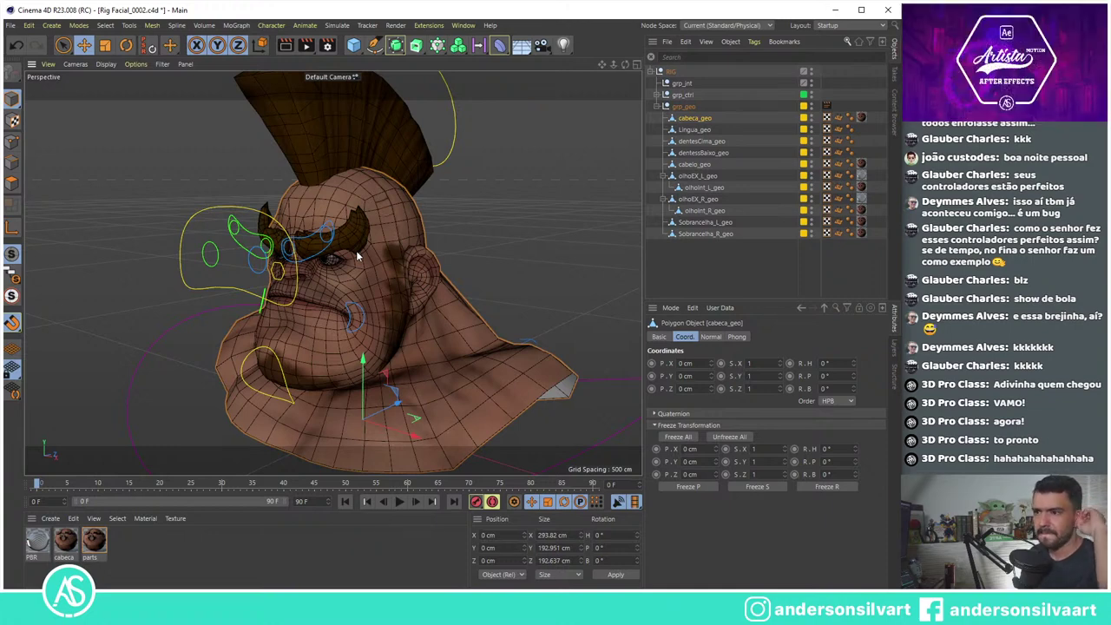
mouse_move(458, 171)
alt+mouse_down()
mouse_move(456, 267)
mouse_move(523, 264)
mouse_move(464, 285)
alt+mouse_up()
alt+right_drag(525, 211, 596, 235)
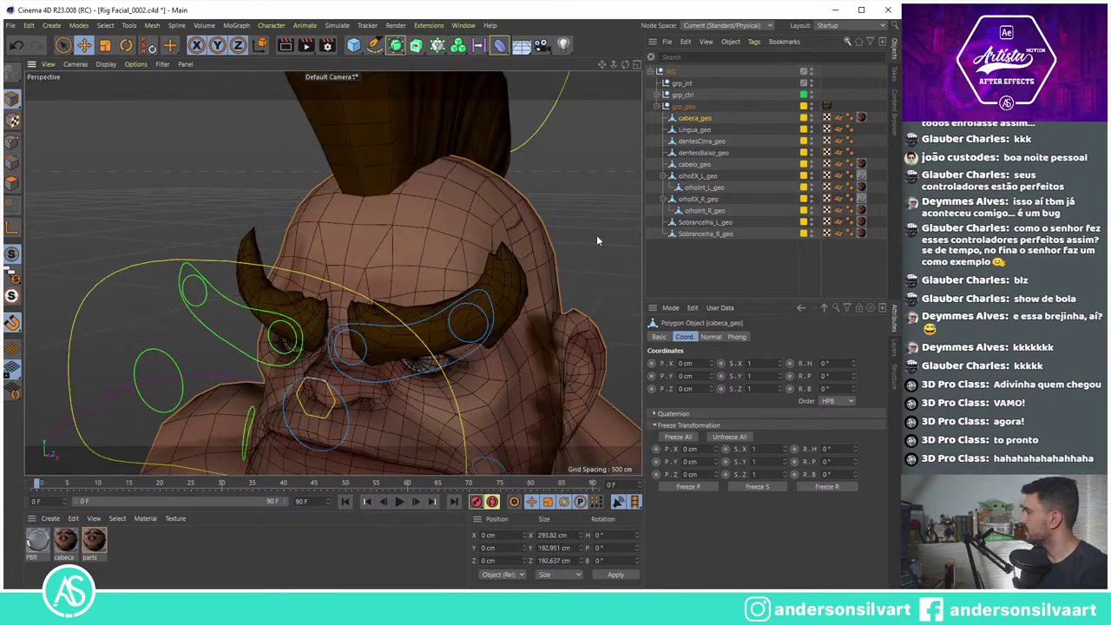
mouse_move(597, 234)
alt+mouse_down()
mouse_move(450, 221)
mouse_move(331, 272)
mouse_move(589, 239)
mouse_move(521, 231)
mouse_move(495, 256)
alt+mouse_up()
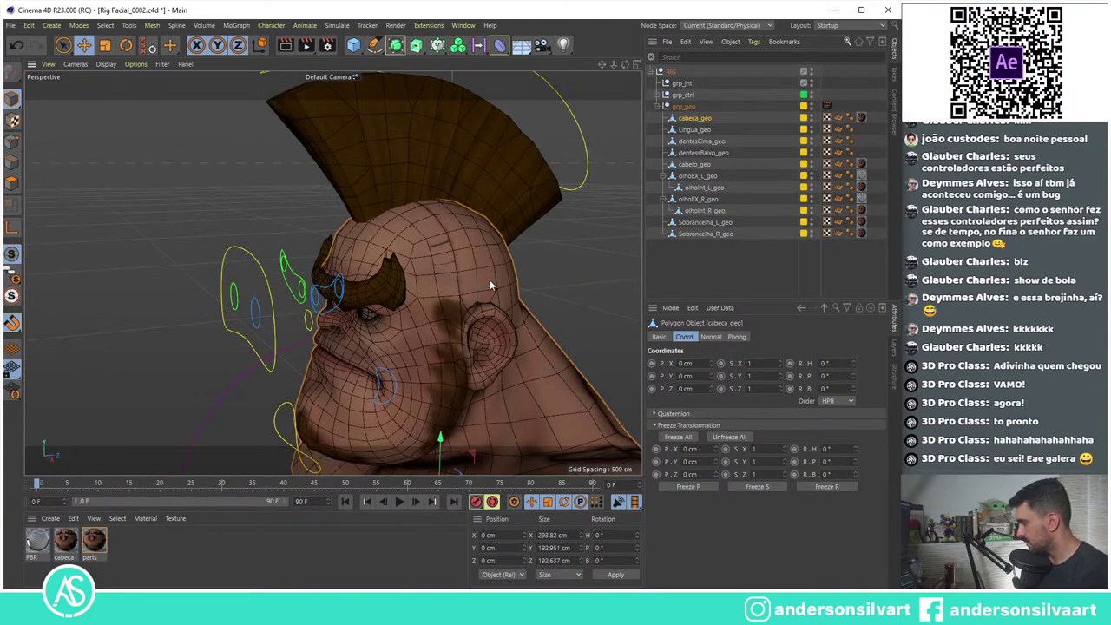
mouse_move(471, 290)
alt+mouse_down()
mouse_move(466, 223)
mouse_move(434, 216)
alt+mouse_up()
alt+right_drag(433, 215, 420, 241)
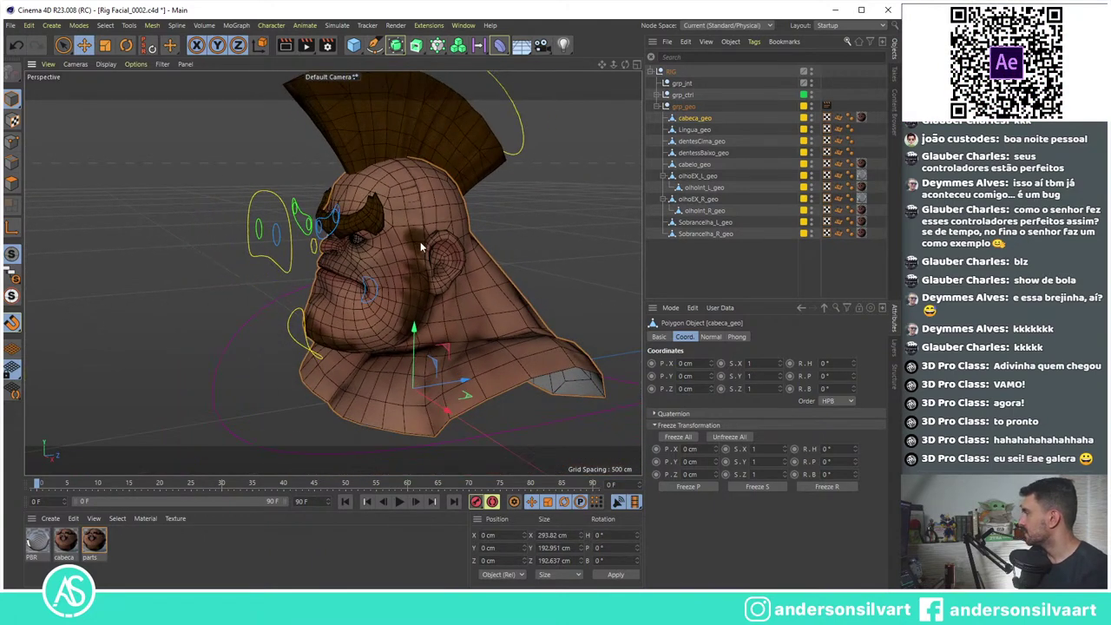
mouse_move(420, 241)
alt+mouse_down()
mouse_move(462, 257)
mouse_move(447, 278)
alt+mouse_up()
alt+right_drag(447, 278, 457, 296)
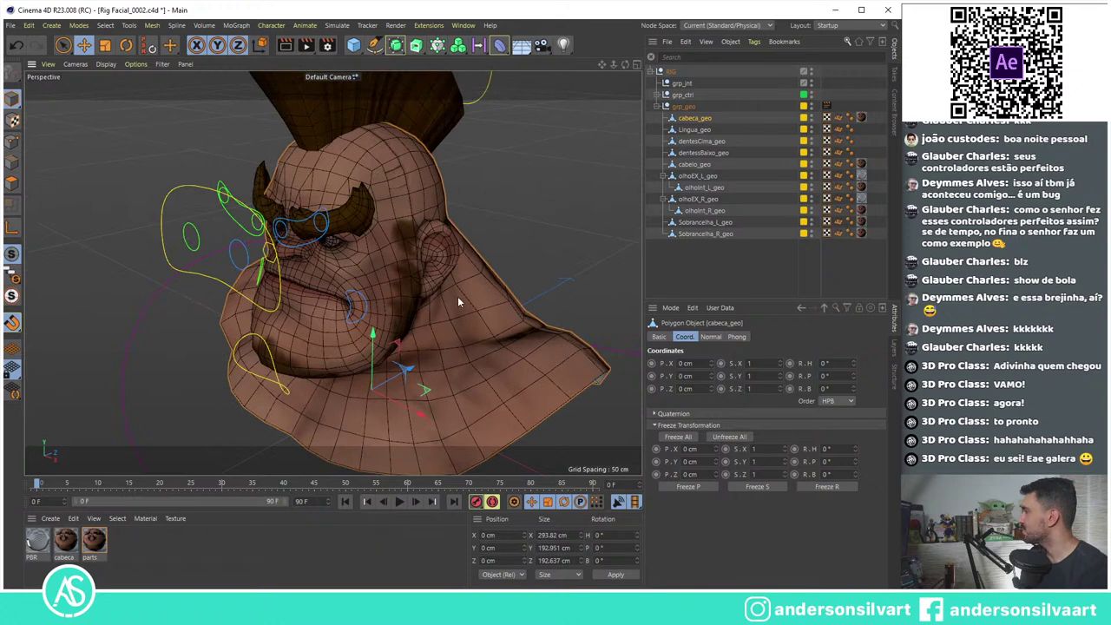
alt+middle_drag(458, 296, 426, 269)
mouse_move(427, 274)
alt+mouse_down()
mouse_move(416, 292)
mouse_move(425, 275)
alt+mouse_up()
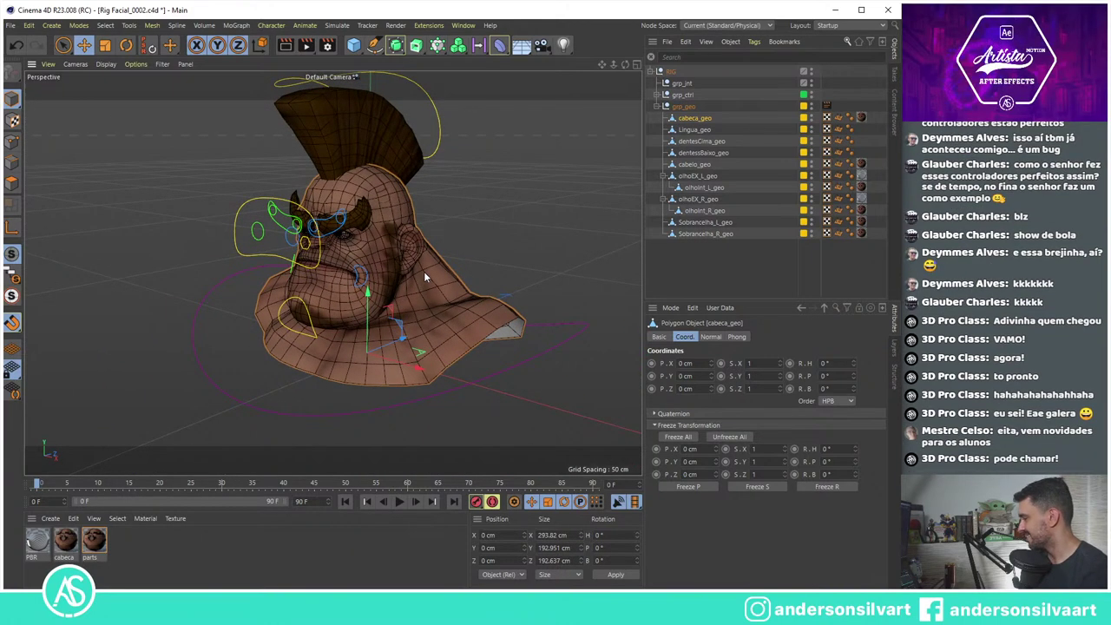
alt+drag(410, 248, 391, 281)
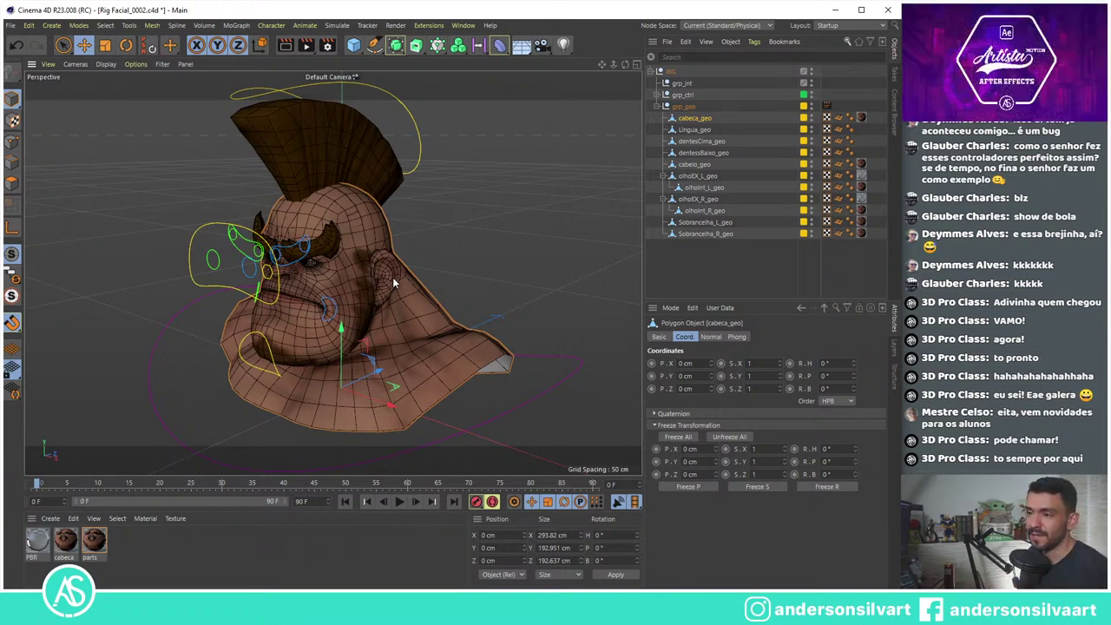
alt+drag(446, 217, 346, 253)
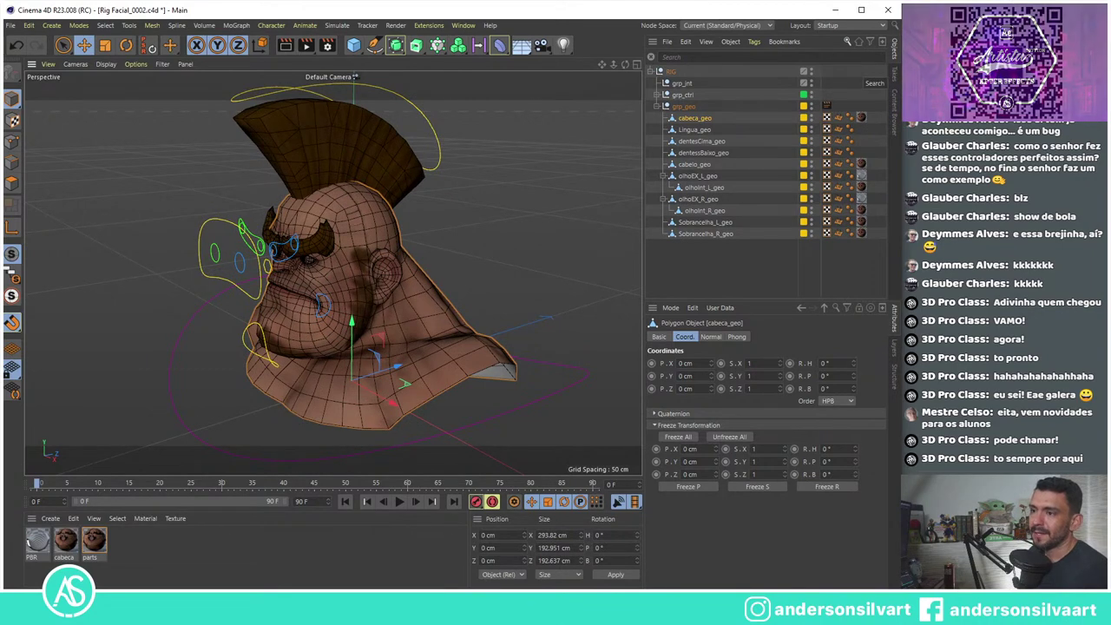
Step: In Notepad's rigging checklist, type 'ok' after the Zero step
key(alt+Tab)
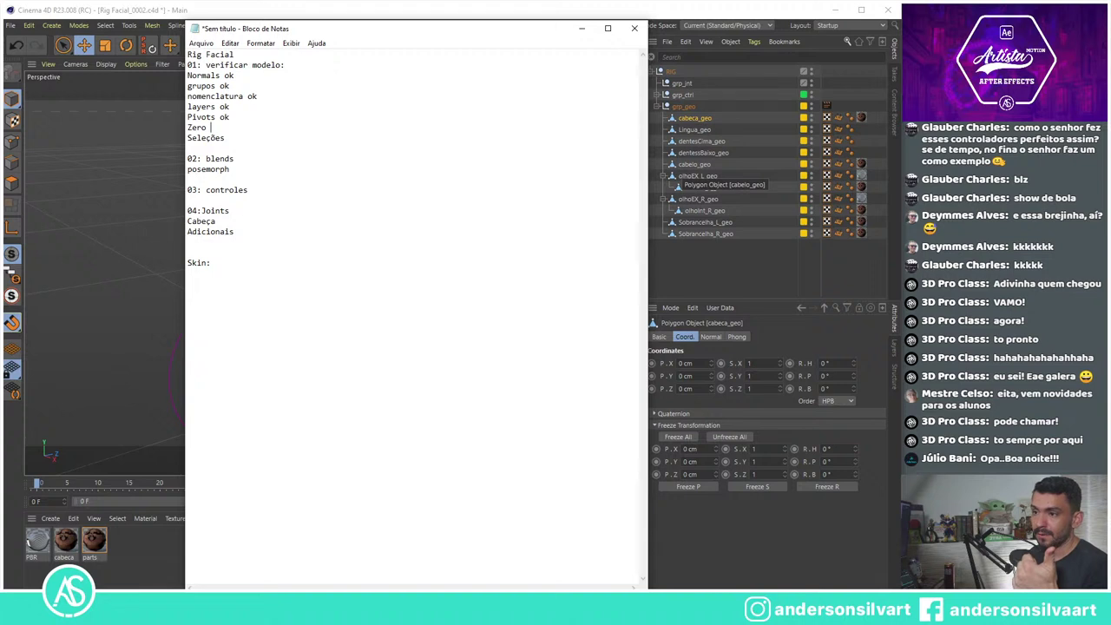
text(ok)
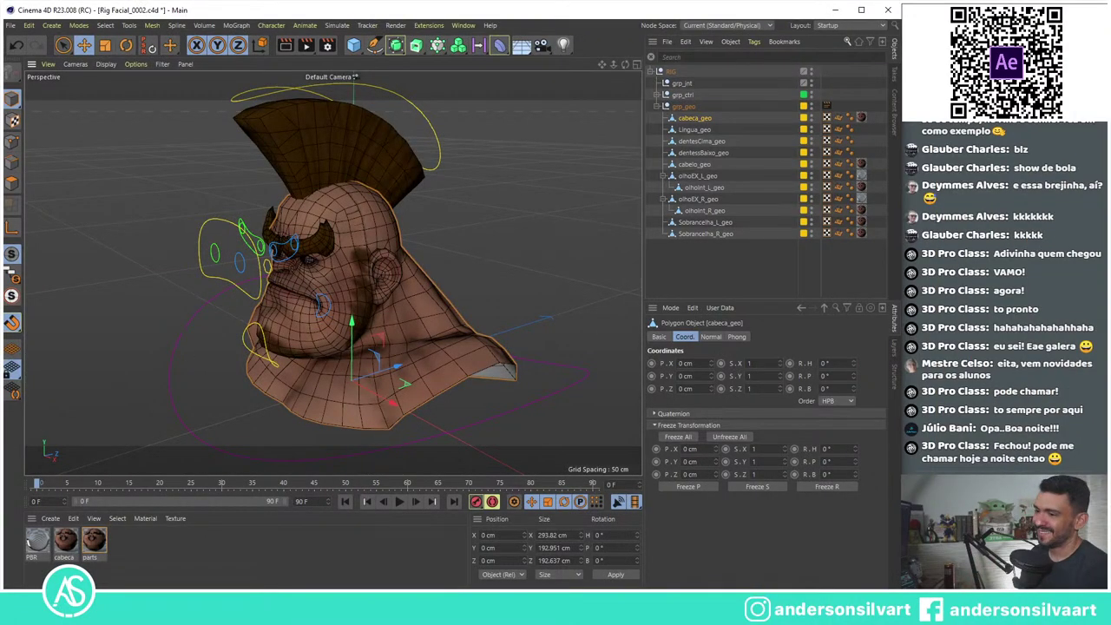
key(alt+Tab)
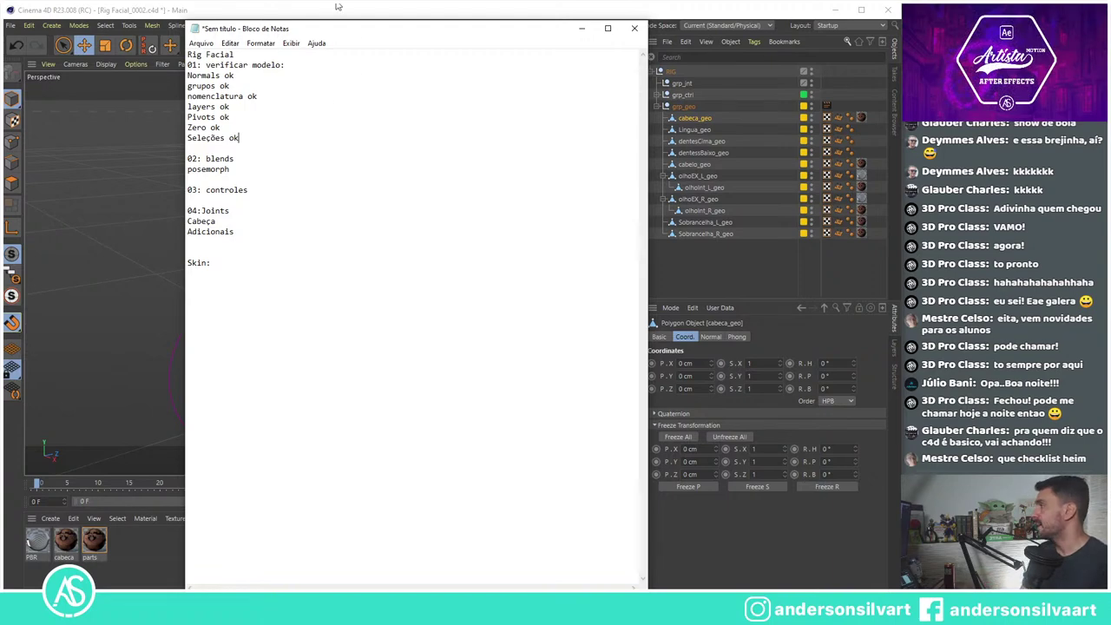
click(740, 271)
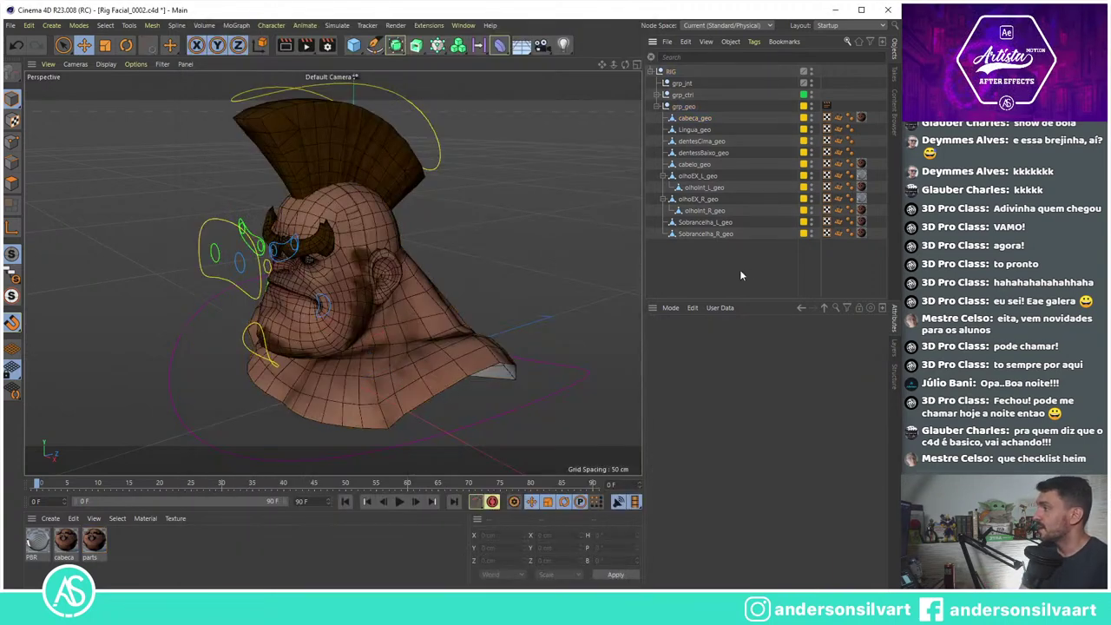
Step: Switch to a level side camera, maximize the Right viewport and zoom in on the head
key(ctrl+shift+z)
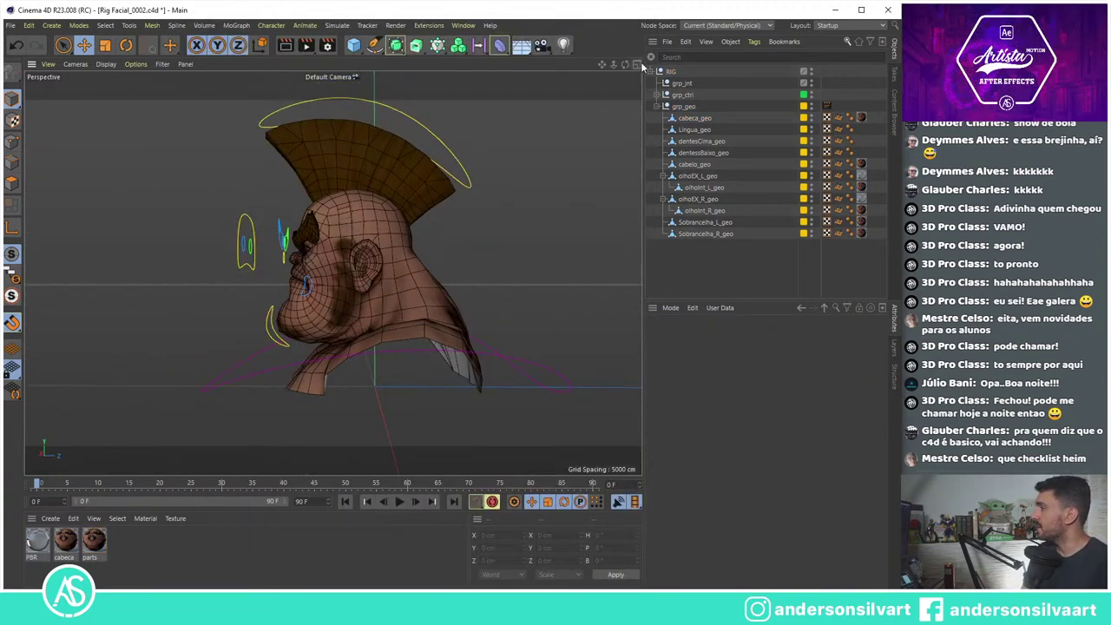
click(637, 65)
click(326, 276)
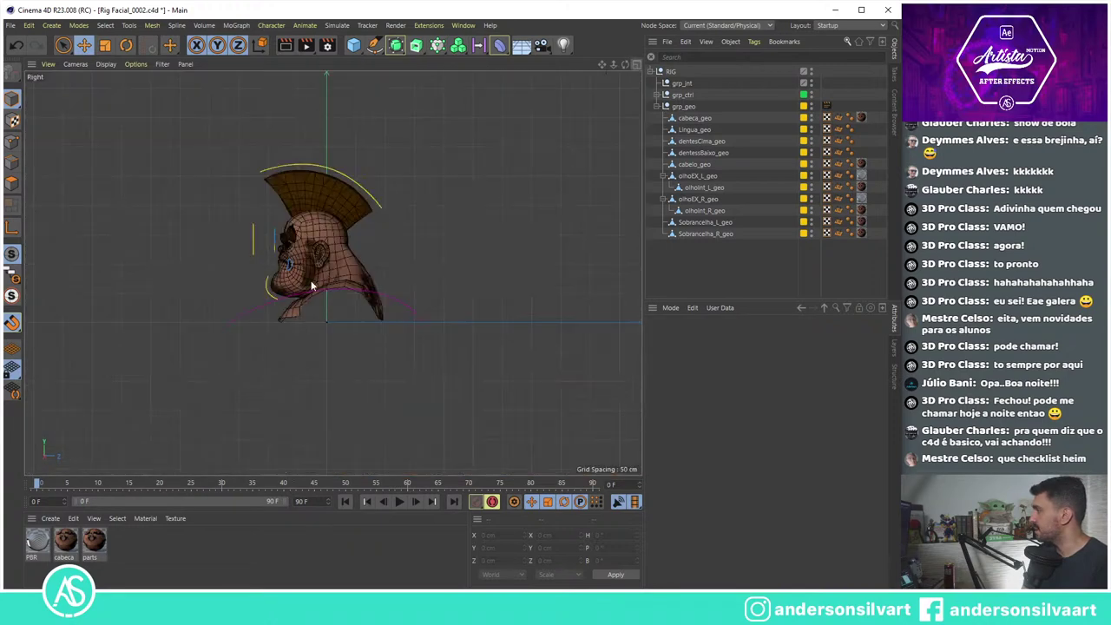
scroll(300, 252, up, 5)
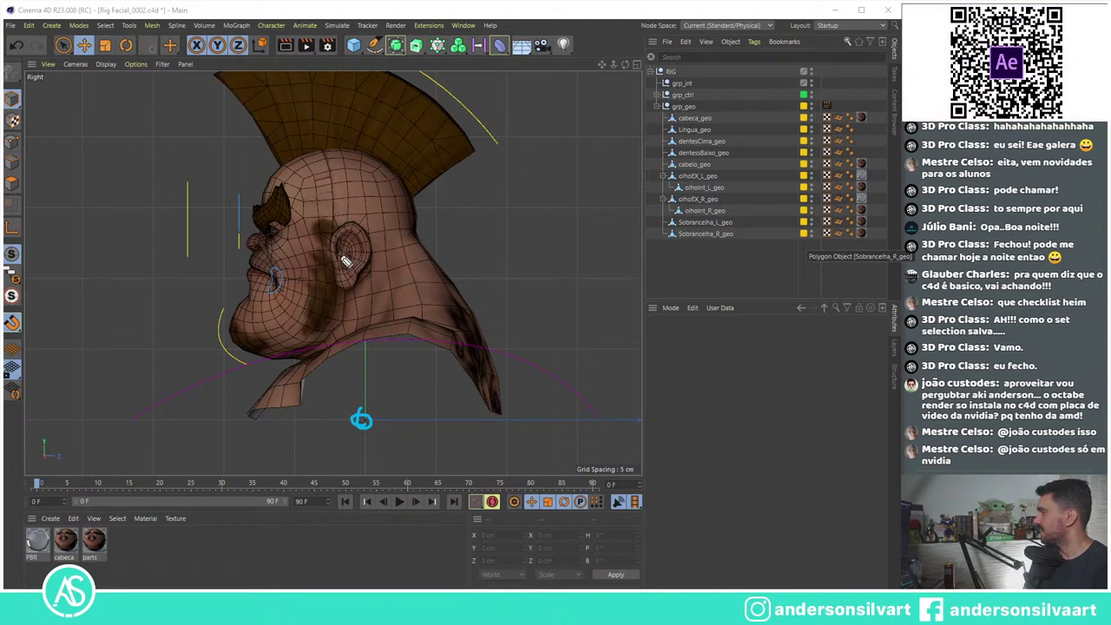
drag(349, 263, 360, 416)
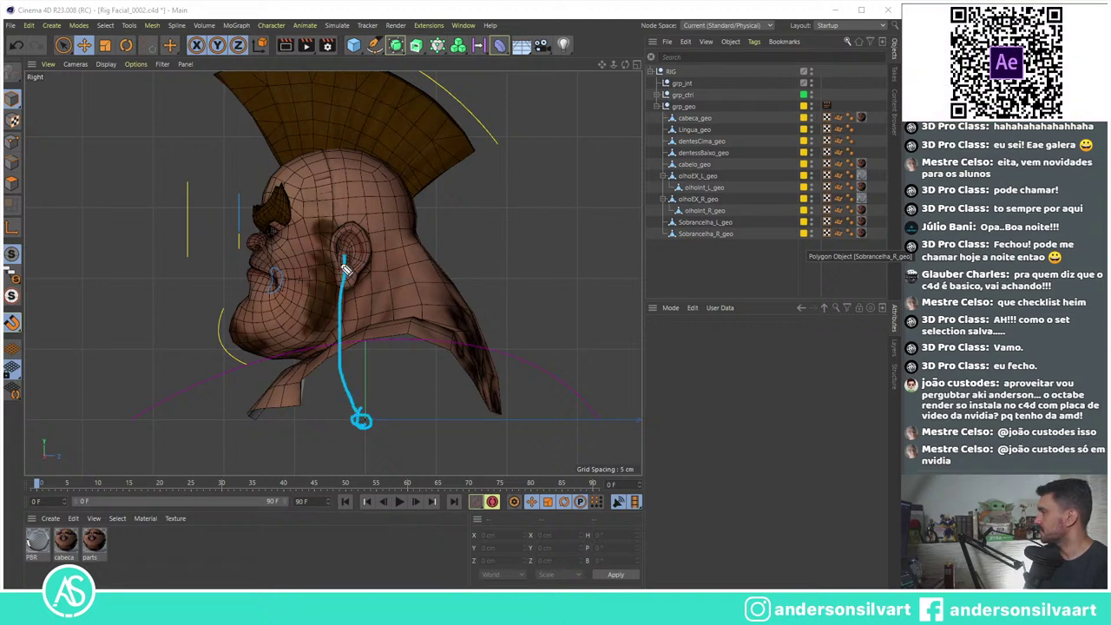
mouse_move(346, 269)
mouse_down()
mouse_move(363, 421)
mouse_move(360, 254)
mouse_move(335, 267)
mouse_move(345, 161)
mouse_move(362, 261)
mouse_up()
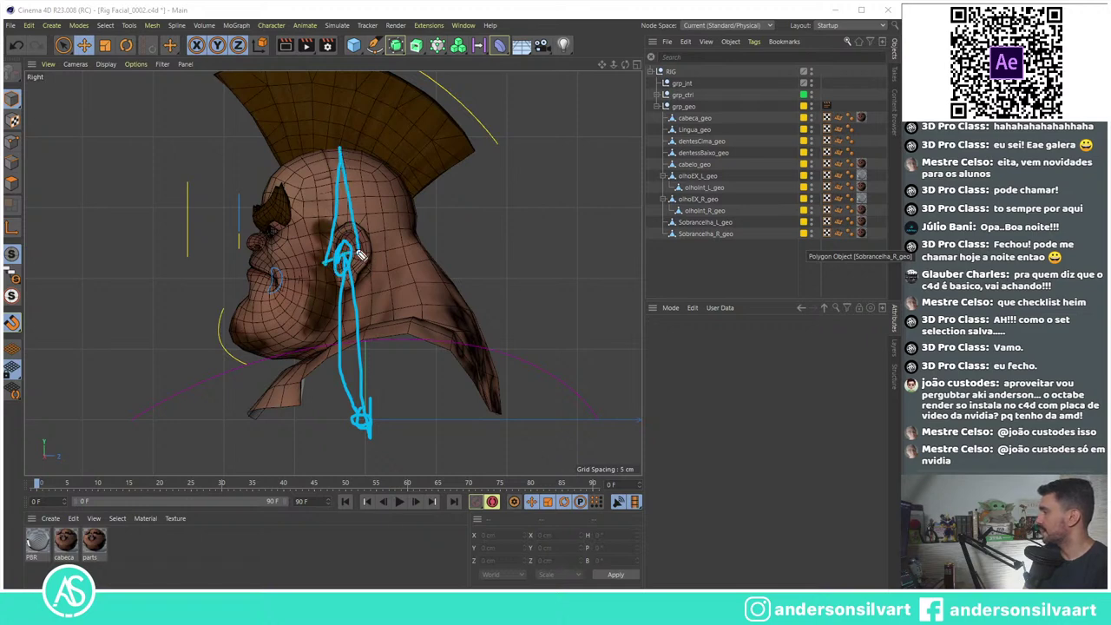
mouse_move(296, 273)
mouse_down()
mouse_move(430, 233)
mouse_move(483, 235)
mouse_up()
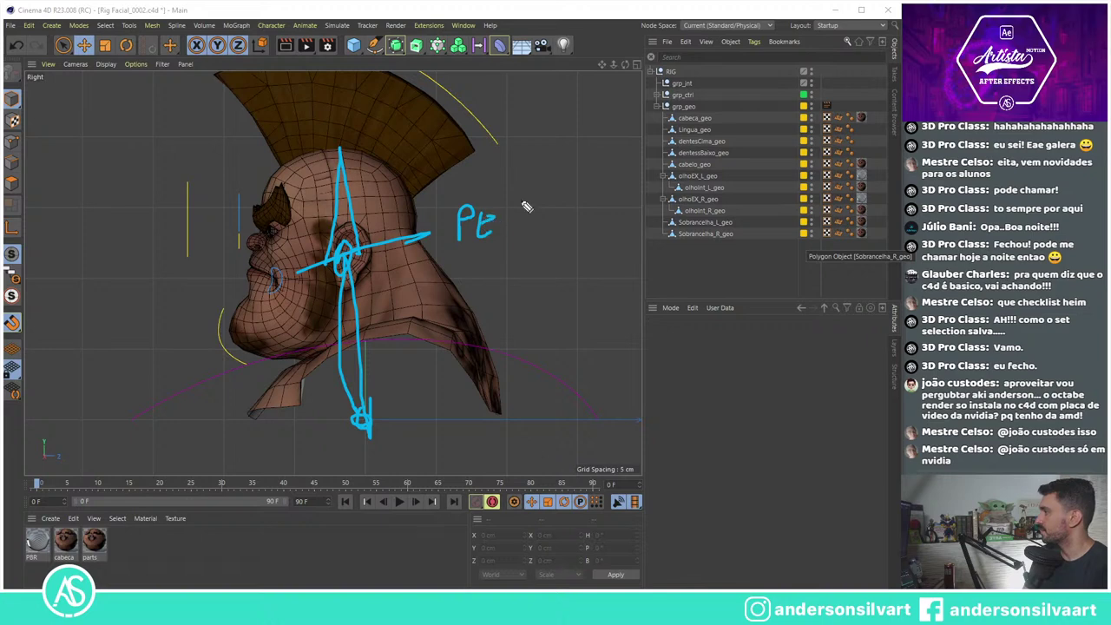
mouse_move(518, 202)
mouse_down()
mouse_move(503, 230)
mouse_move(578, 217)
mouse_move(578, 188)
mouse_up()
drag(208, 422, 498, 406)
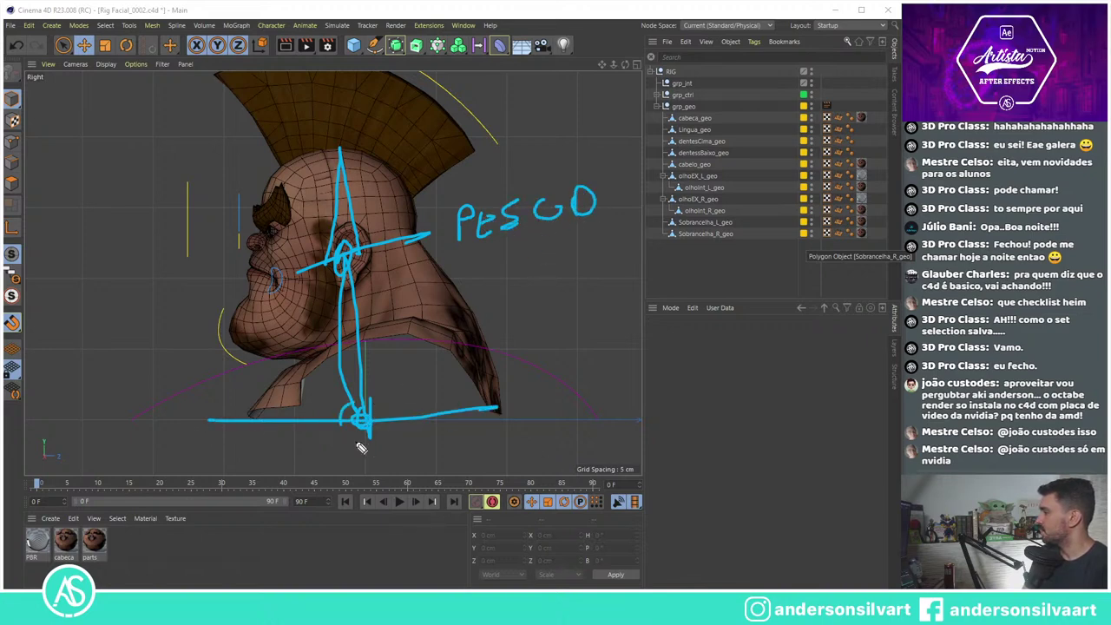
drag(365, 441, 371, 453)
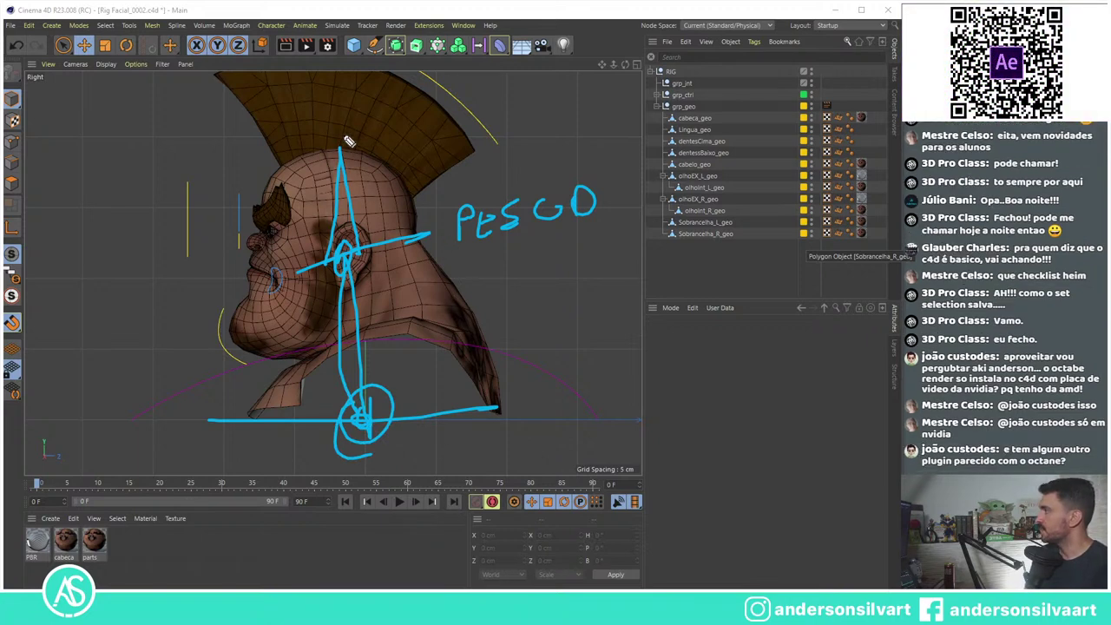
mouse_move(347, 140)
mouse_down()
mouse_move(369, 124)
mouse_move(419, 139)
mouse_move(455, 119)
mouse_move(416, 140)
mouse_up()
drag(466, 111, 474, 127)
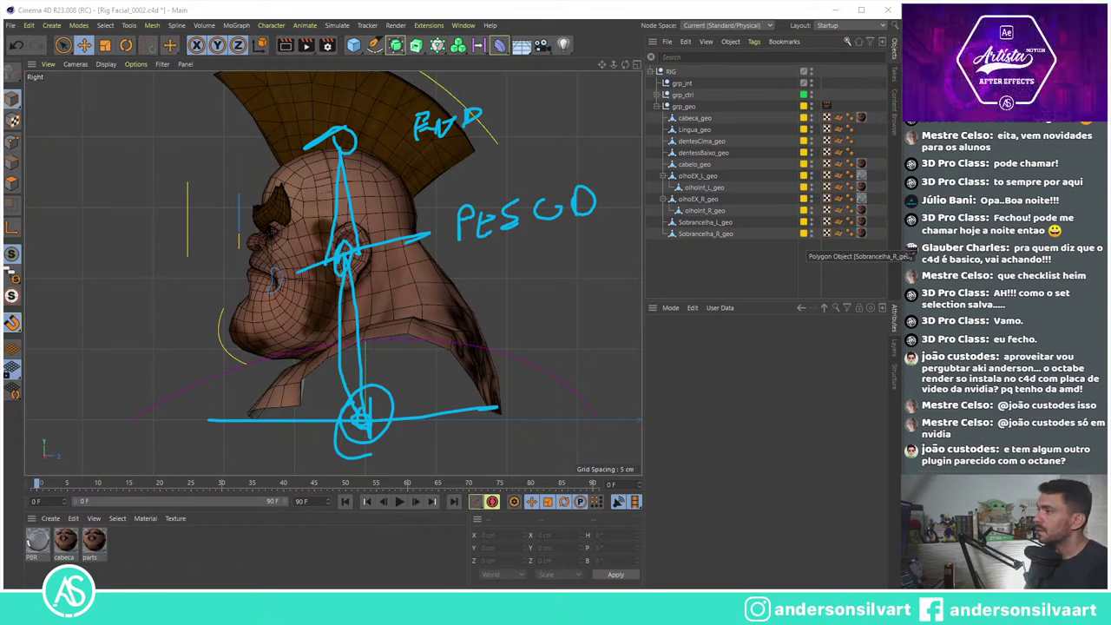
key(Escape)
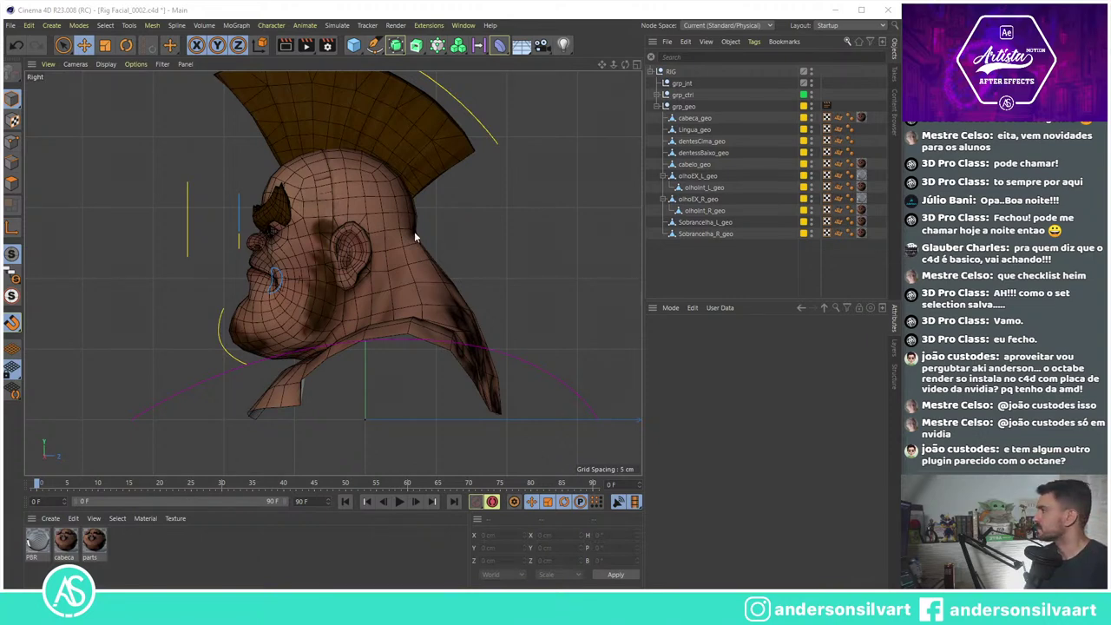
click(636, 65)
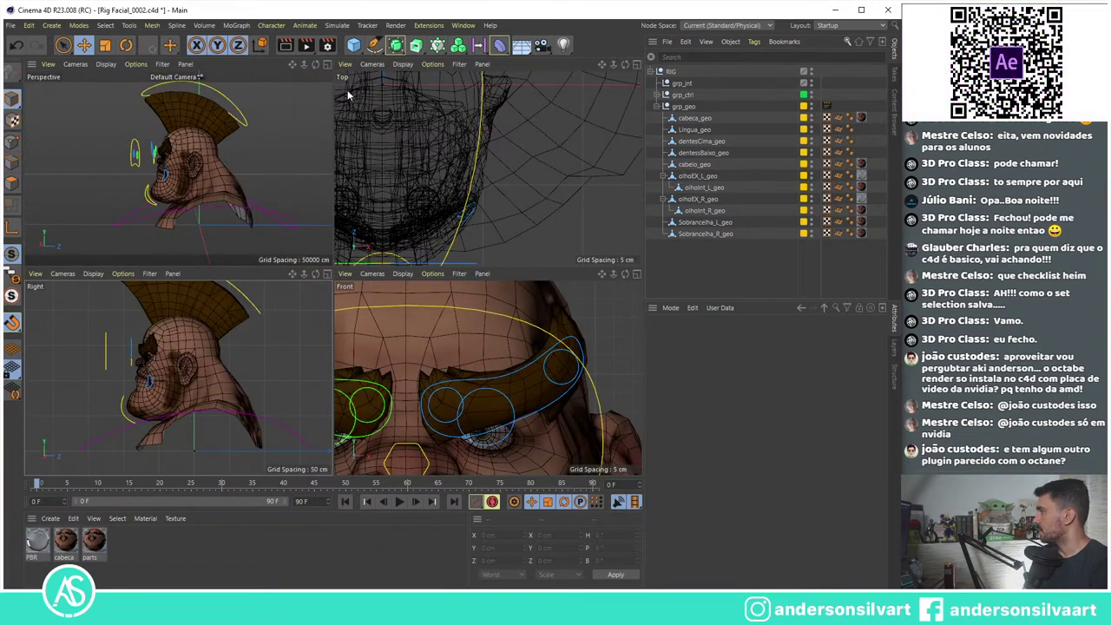
click(327, 65)
mouse_move(374, 291)
alt+mouse_down()
mouse_move(403, 196)
mouse_move(345, 285)
mouse_move(383, 309)
alt+mouse_up()
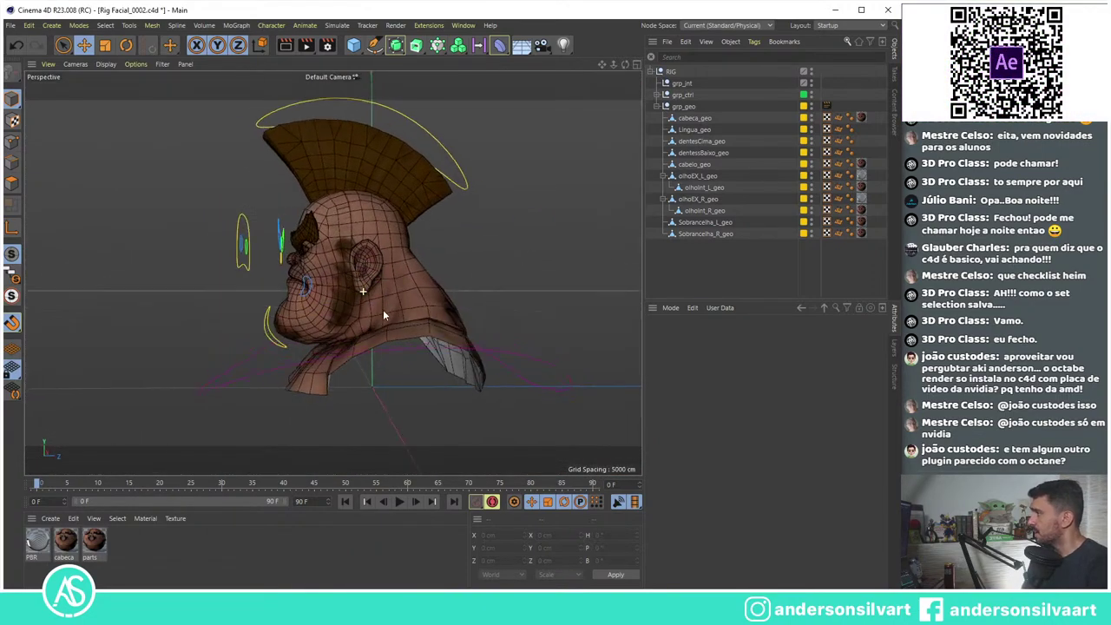
click(637, 65)
click(327, 274)
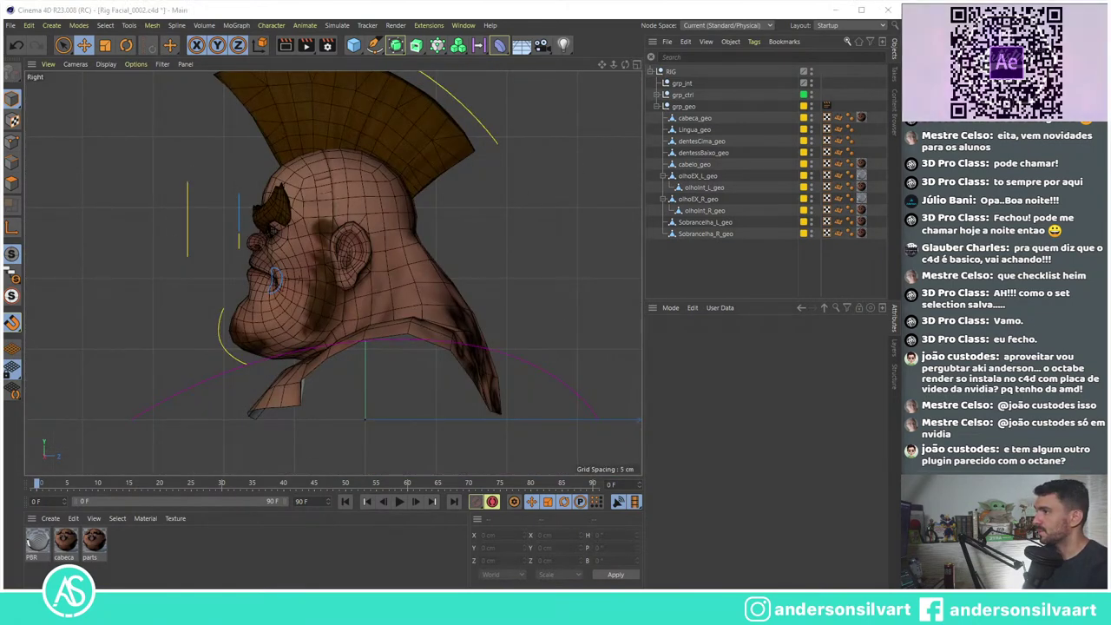
drag(380, 425, 379, 421)
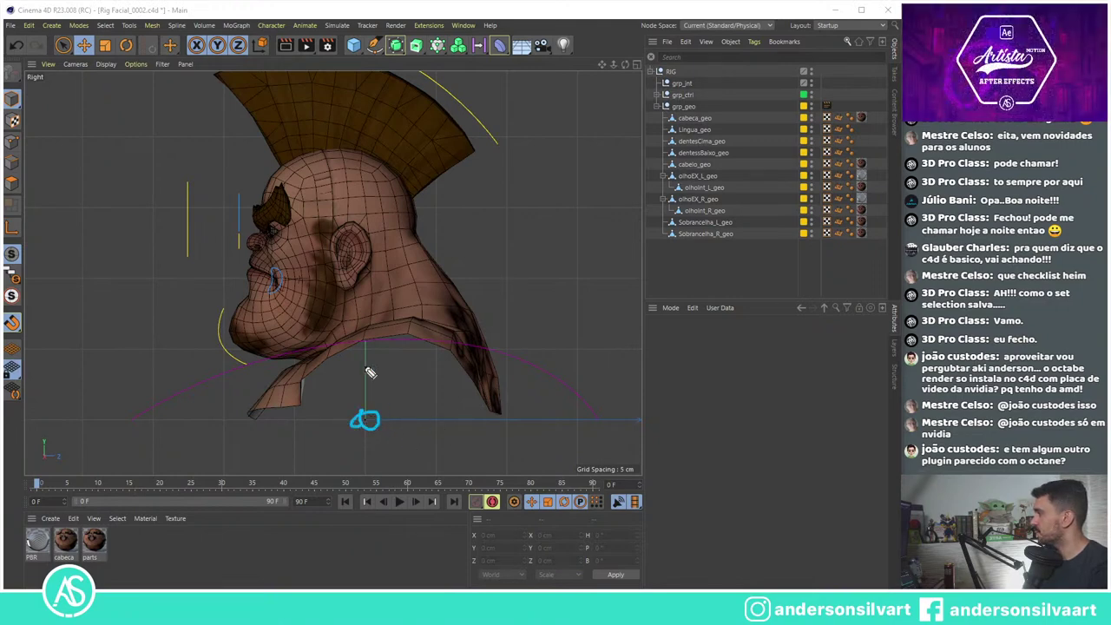
drag(351, 259, 350, 271)
drag(345, 138, 347, 271)
drag(340, 143, 372, 414)
drag(337, 264, 363, 416)
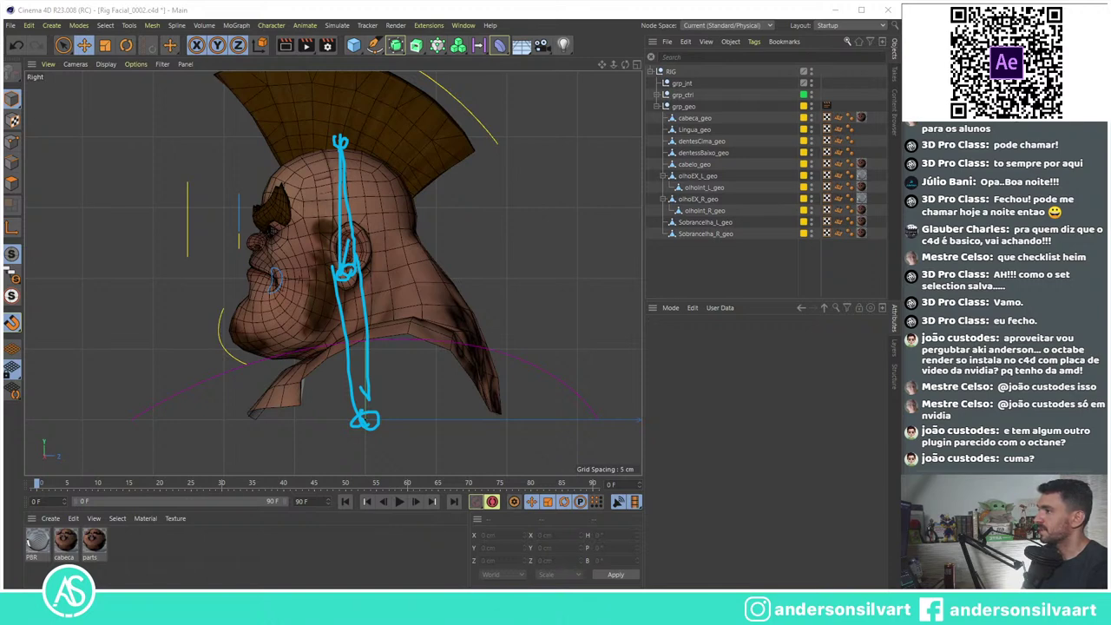
drag(608, 436, 392, 426)
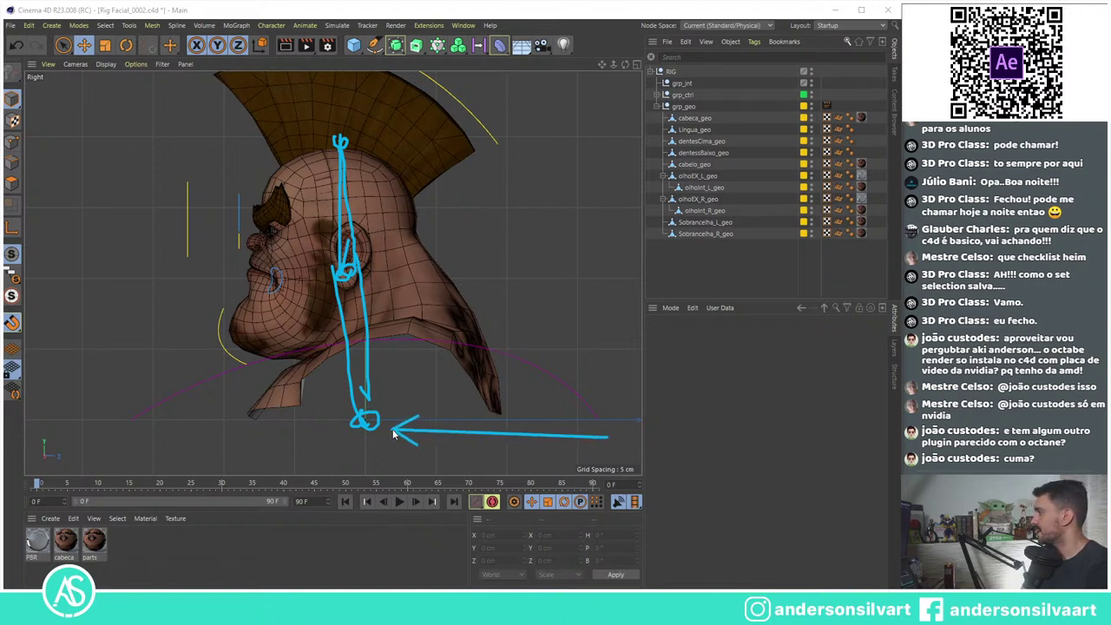
drag(613, 86, 378, 259)
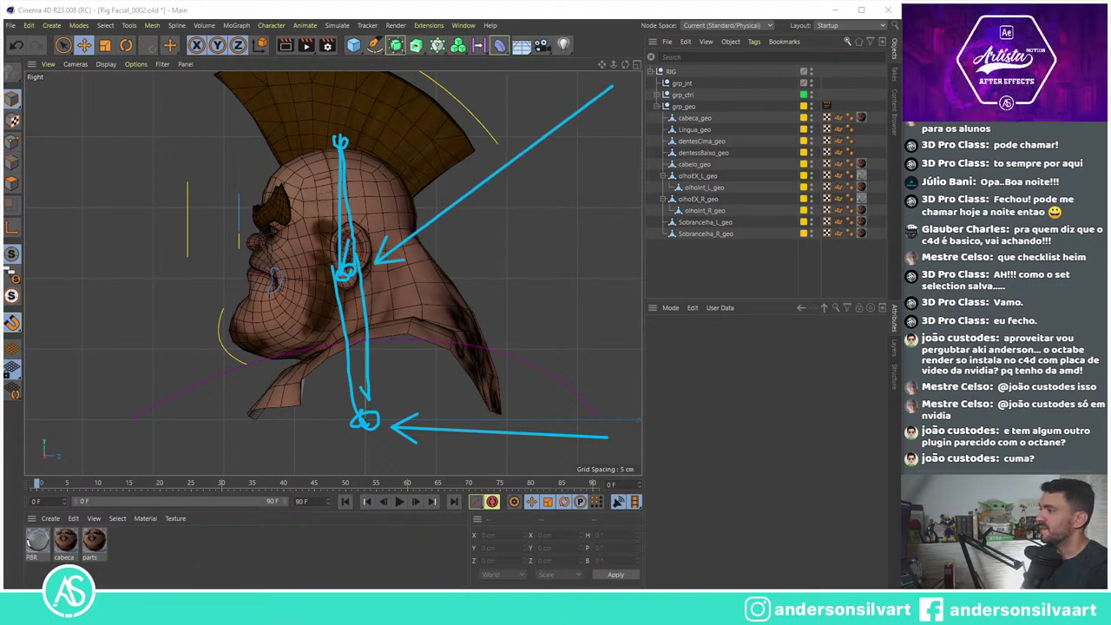
drag(241, 288, 351, 271)
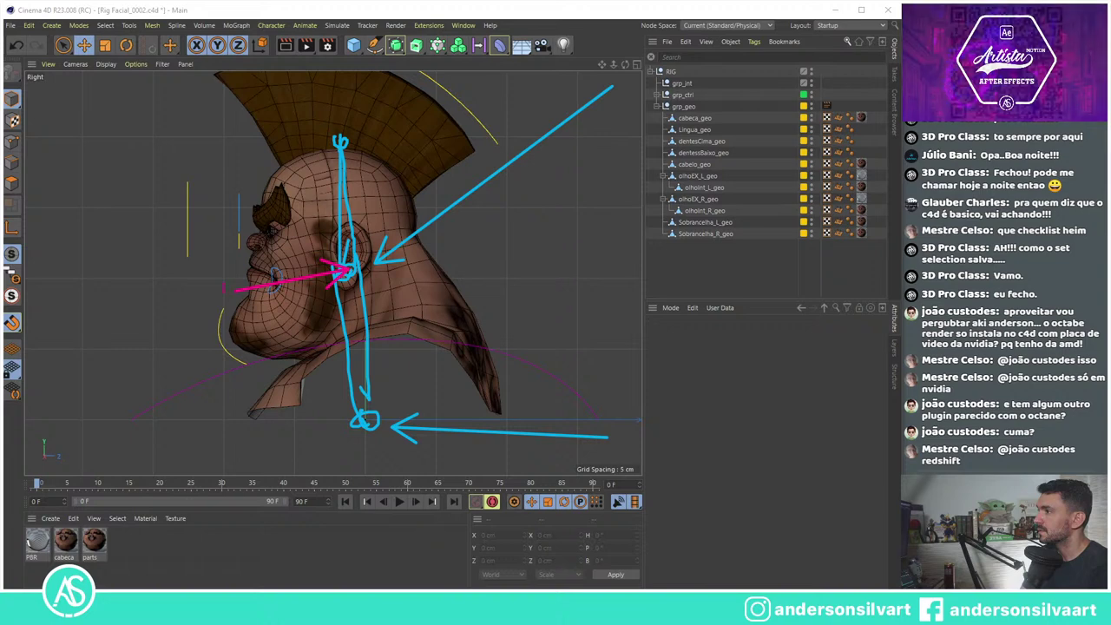
mouse_move(210, 275)
mouse_down()
mouse_move(478, 243)
mouse_move(187, 318)
mouse_move(380, 310)
mouse_move(382, 347)
mouse_move(504, 415)
mouse_move(298, 348)
mouse_move(291, 408)
mouse_up()
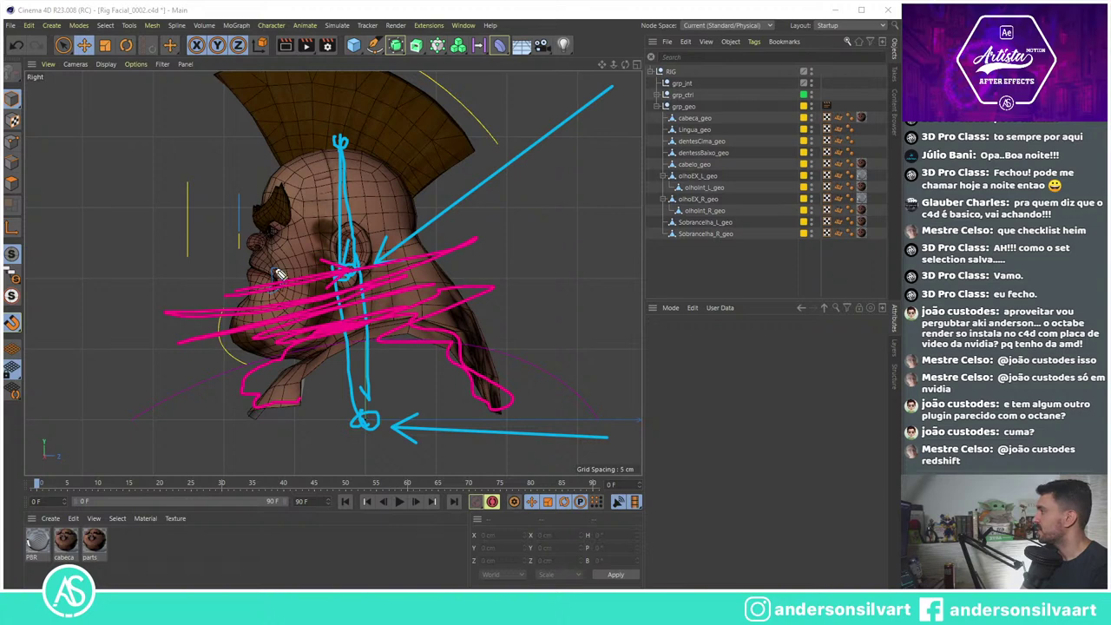
mouse_move(280, 274)
mouse_down()
mouse_move(382, 257)
mouse_move(252, 252)
mouse_move(382, 244)
mouse_move(298, 221)
mouse_move(359, 224)
mouse_move(364, 174)
mouse_move(269, 156)
mouse_move(415, 195)
mouse_move(426, 104)
mouse_move(404, 141)
mouse_up()
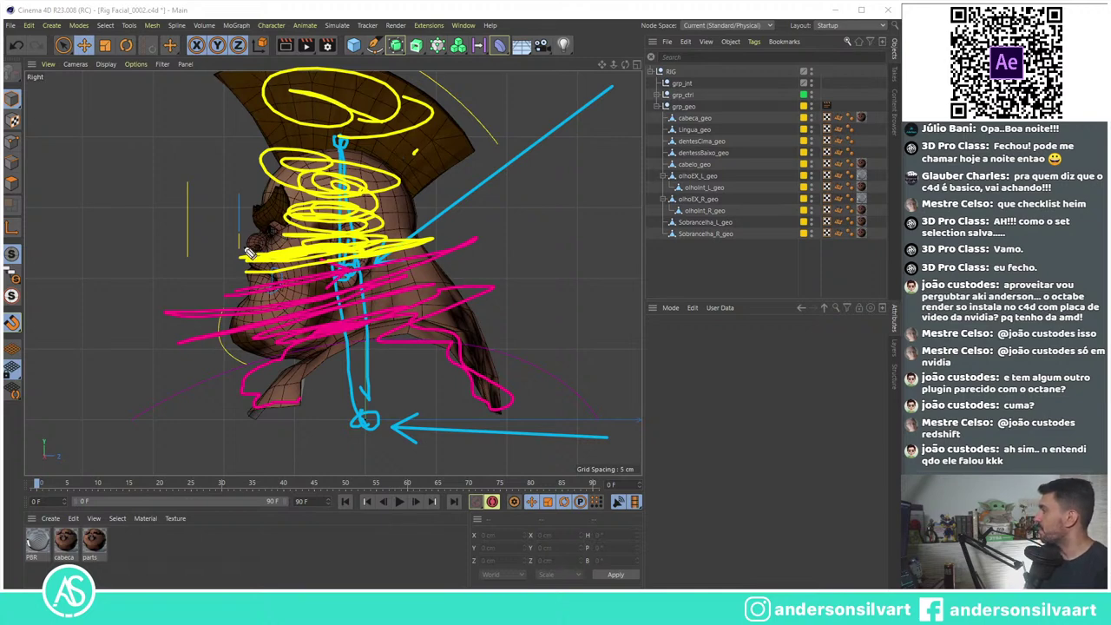
drag(244, 239, 266, 210)
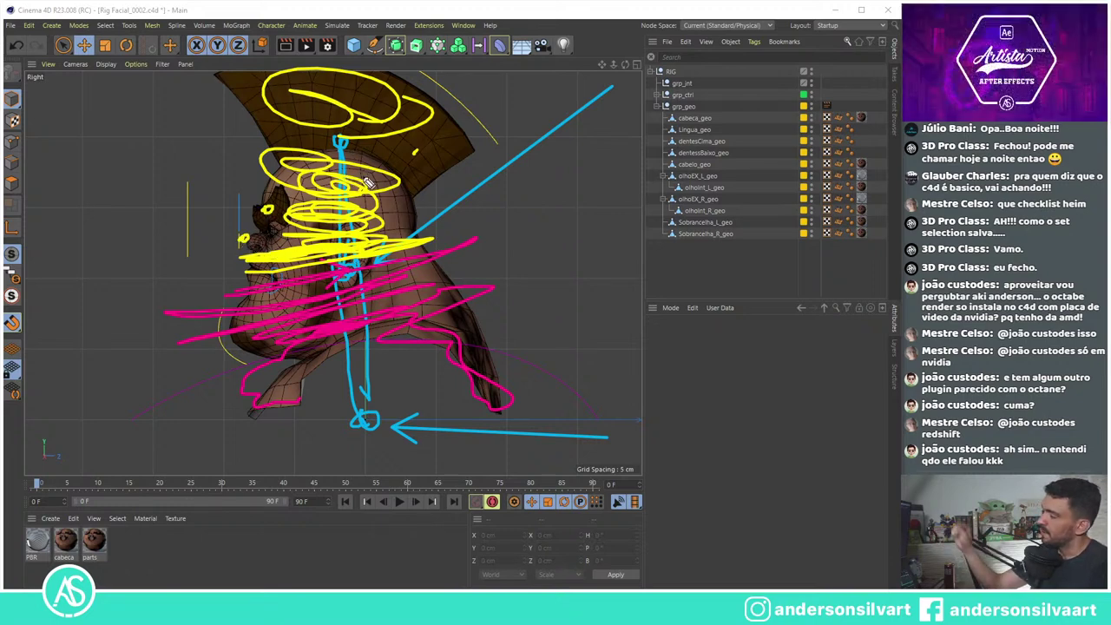
key(Escape)
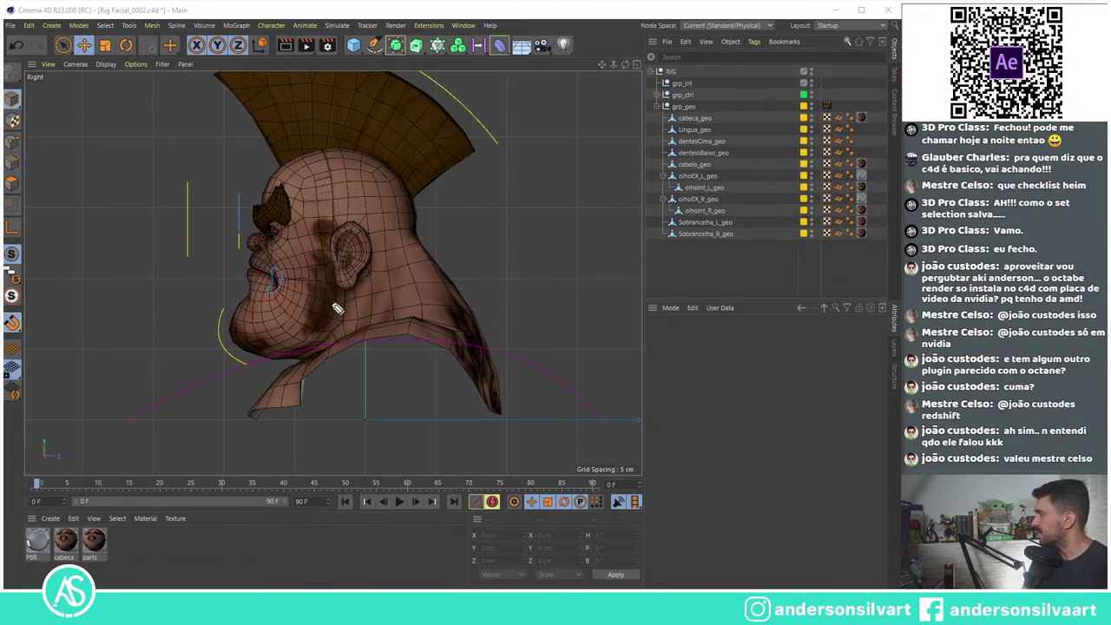
mouse_move(335, 304)
mouse_down()
mouse_move(314, 298)
mouse_move(232, 338)
mouse_up()
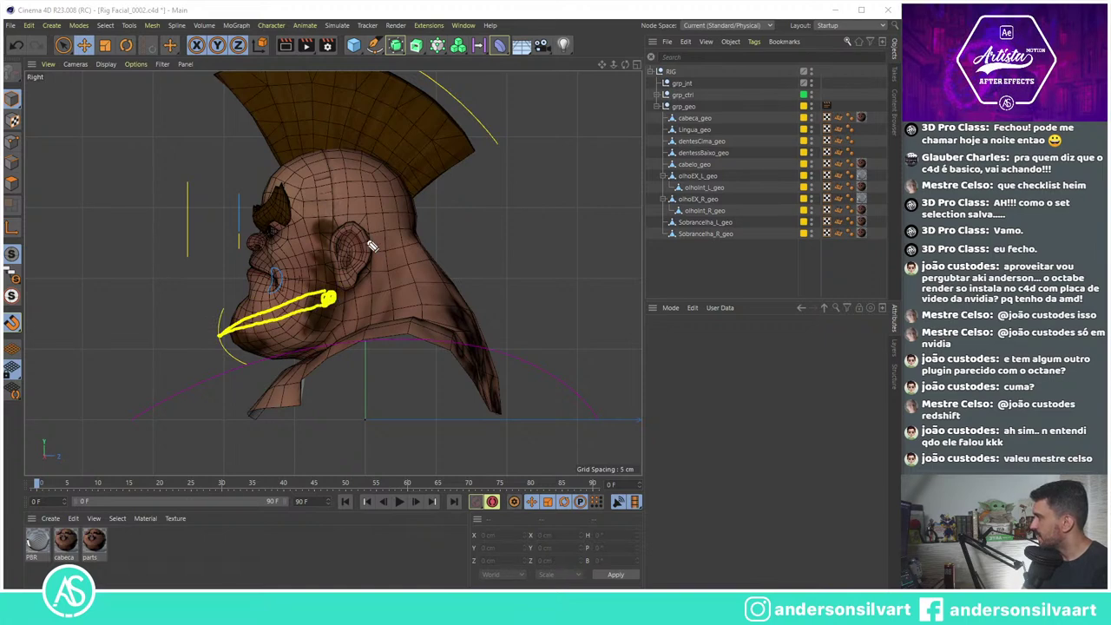
drag(352, 258, 335, 302)
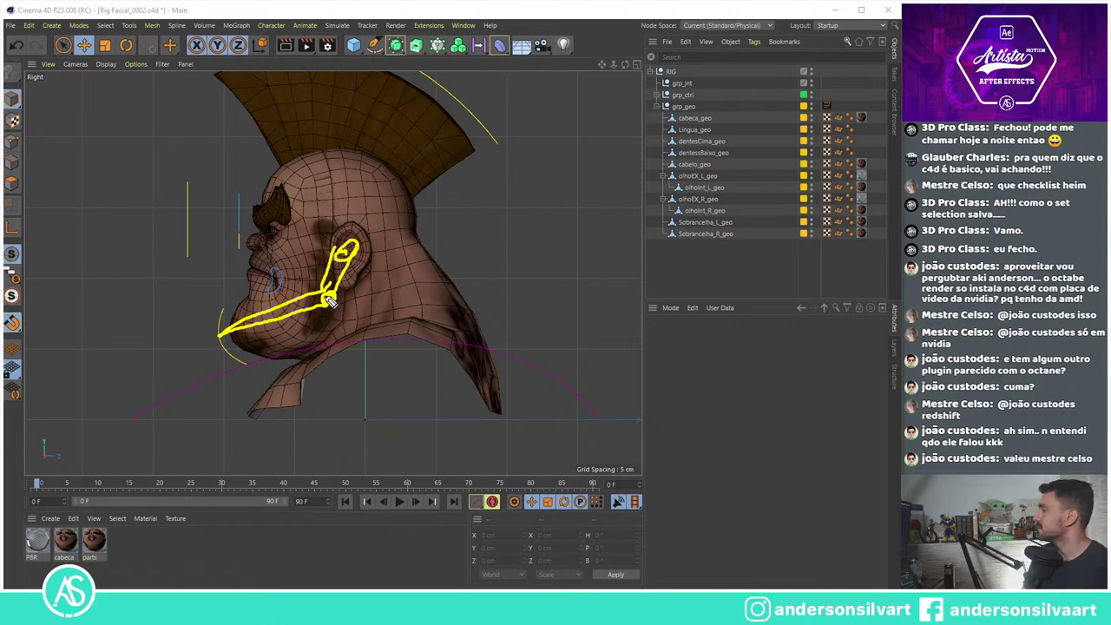
drag(330, 300, 306, 294)
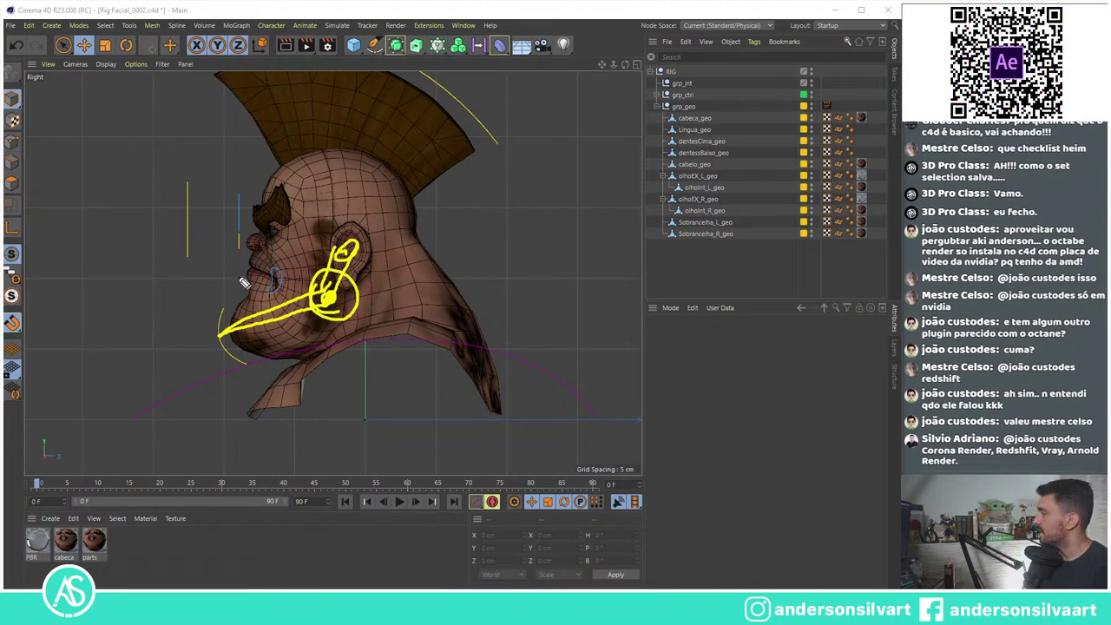
mouse_move(241, 271)
mouse_down()
mouse_move(343, 285)
mouse_move(348, 339)
mouse_move(233, 371)
mouse_move(260, 326)
mouse_move(341, 330)
mouse_move(251, 325)
mouse_move(224, 296)
mouse_move(231, 345)
mouse_move(252, 351)
mouse_move(323, 335)
mouse_up()
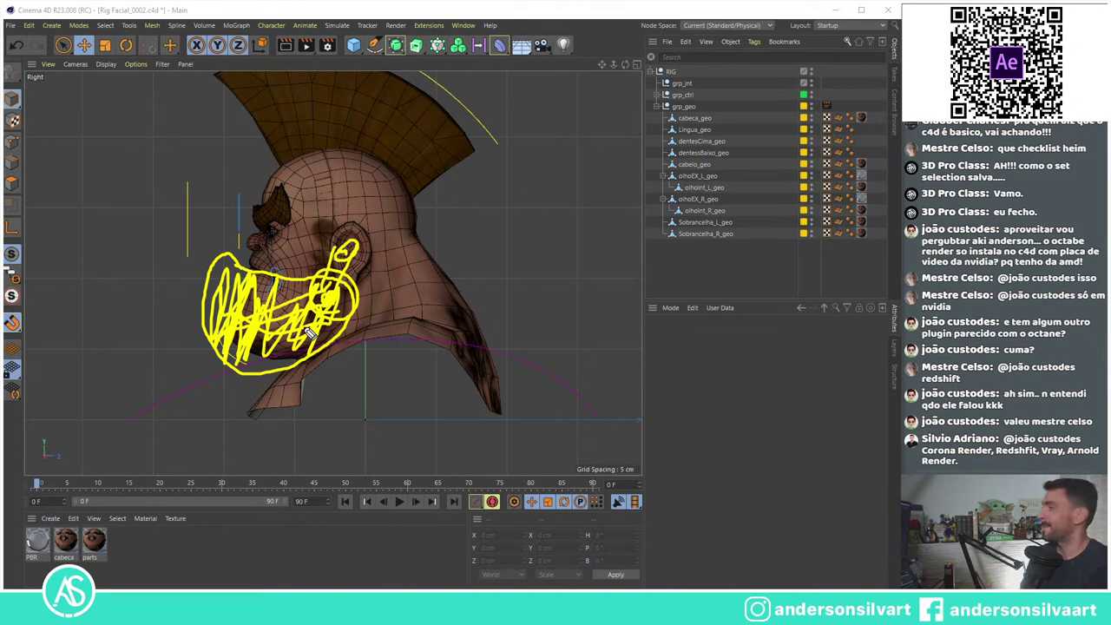
key(Escape)
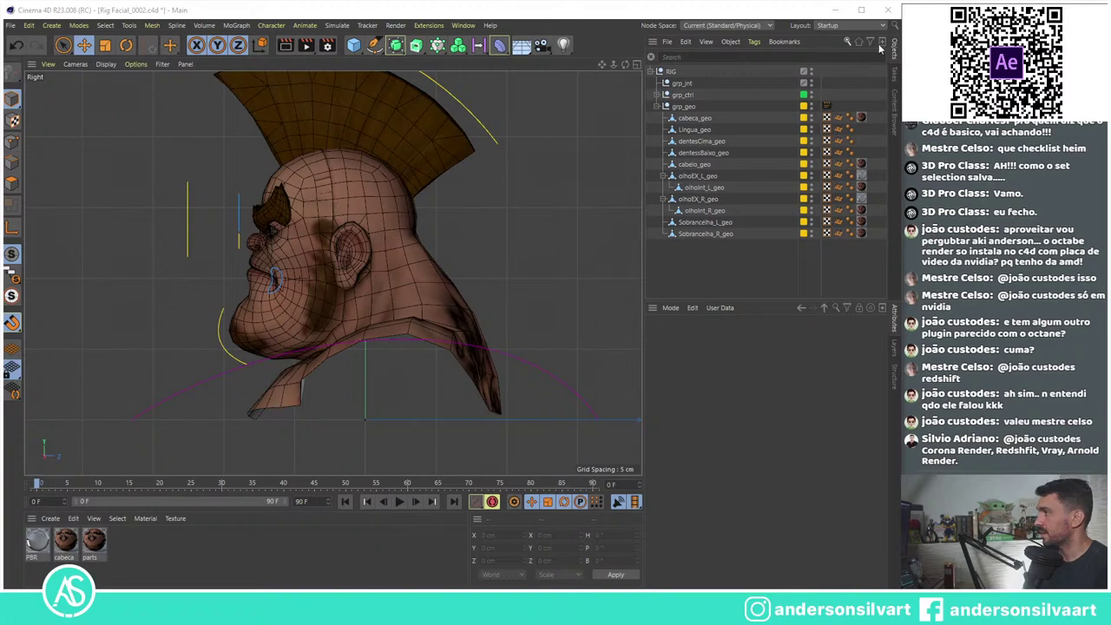
Step: Maximize the Perspective view and isolate cabeca_geo with Viewport Solo, framing the lips
click(638, 65)
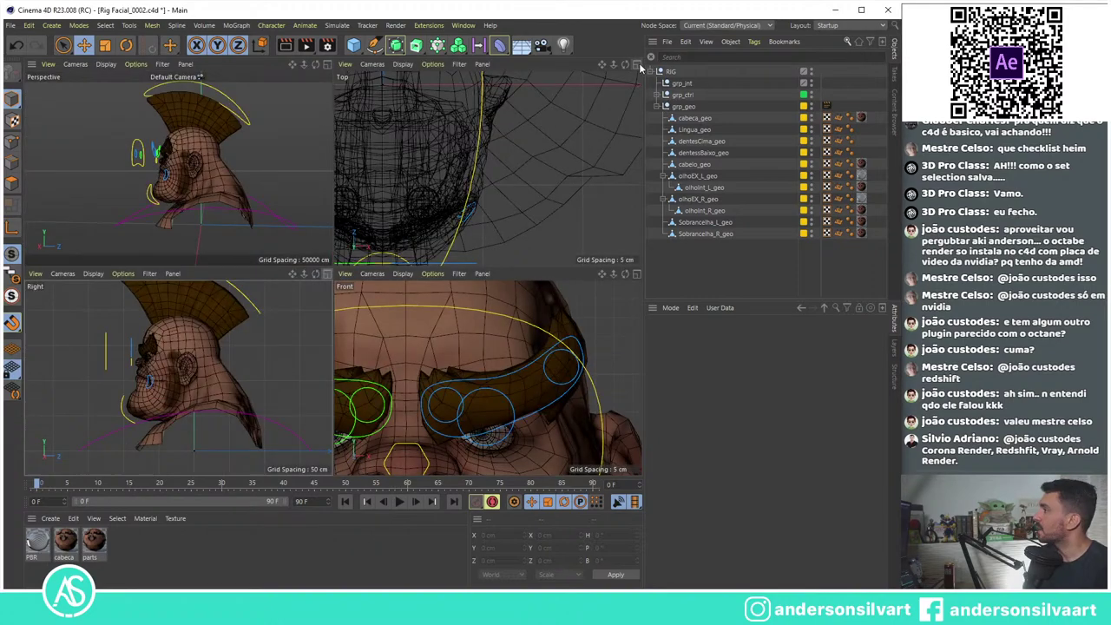
click(330, 63)
mouse_move(453, 271)
alt+mouse_down()
mouse_move(404, 330)
mouse_move(277, 223)
mouse_move(358, 253)
mouse_move(302, 176)
mouse_move(419, 243)
mouse_move(388, 204)
mouse_move(294, 267)
mouse_move(561, 415)
mouse_move(367, 303)
alt+mouse_up()
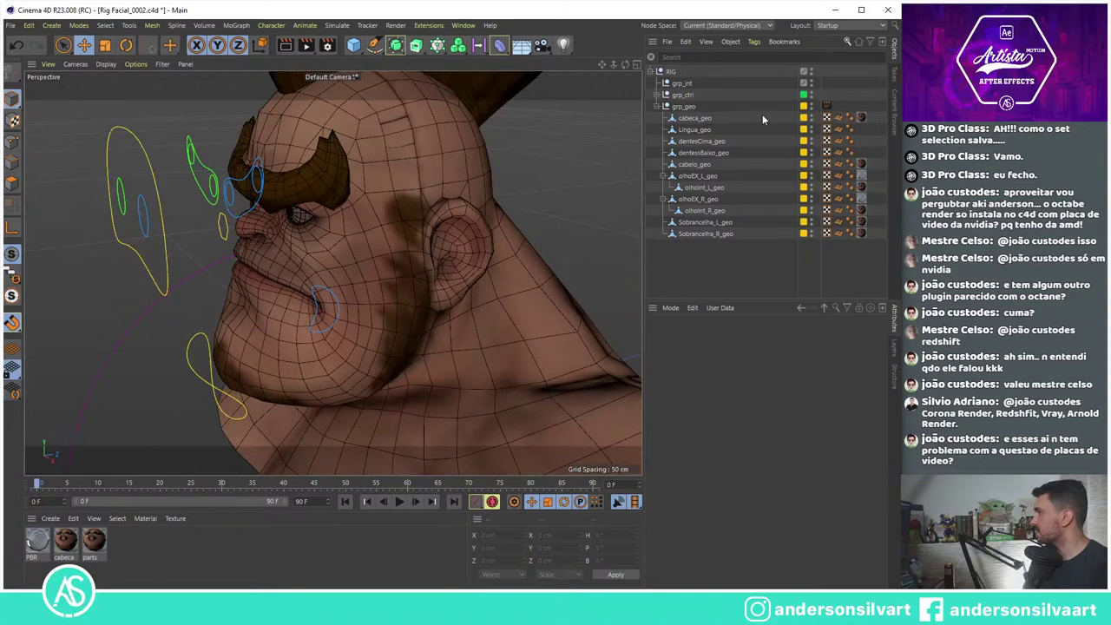
click(694, 118)
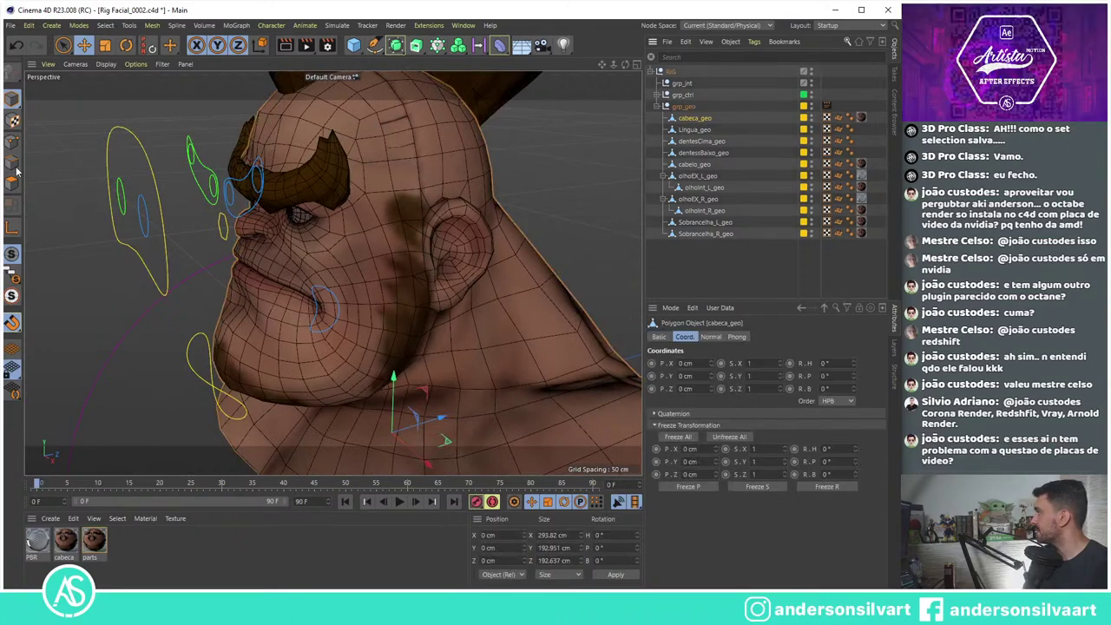
click(13, 276)
mouse_move(334, 277)
alt+mouse_down()
mouse_move(374, 259)
mouse_move(220, 133)
mouse_move(500, 352)
alt+mouse_up()
scroll(500, 351, up, 5)
scroll(491, 299, up, 3)
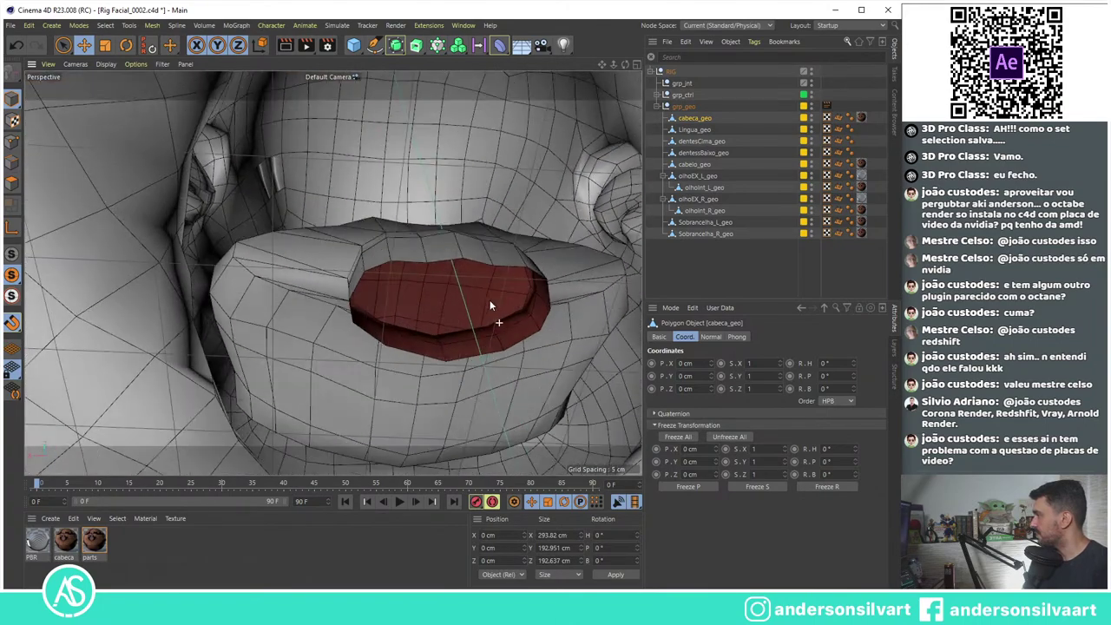
mouse_move(491, 300)
alt+mouse_down()
mouse_move(449, 307)
mouse_move(210, 127)
alt+mouse_up()
Step: Tear off the Select menu and Loop Select the polygon loop around the lips
click(105, 25)
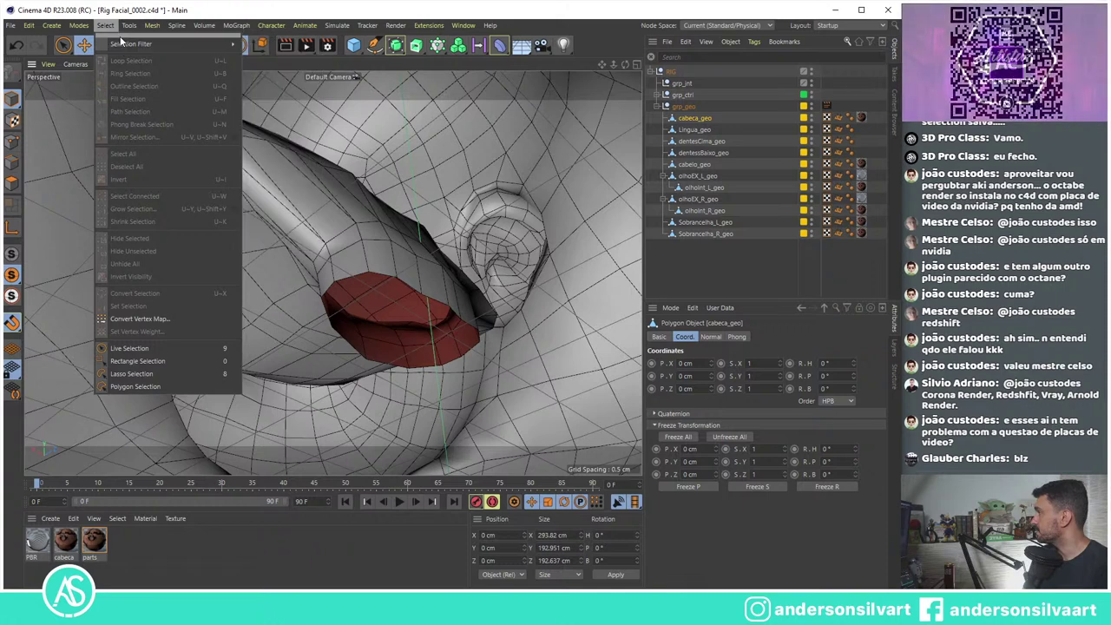
drag(122, 39, 102, 106)
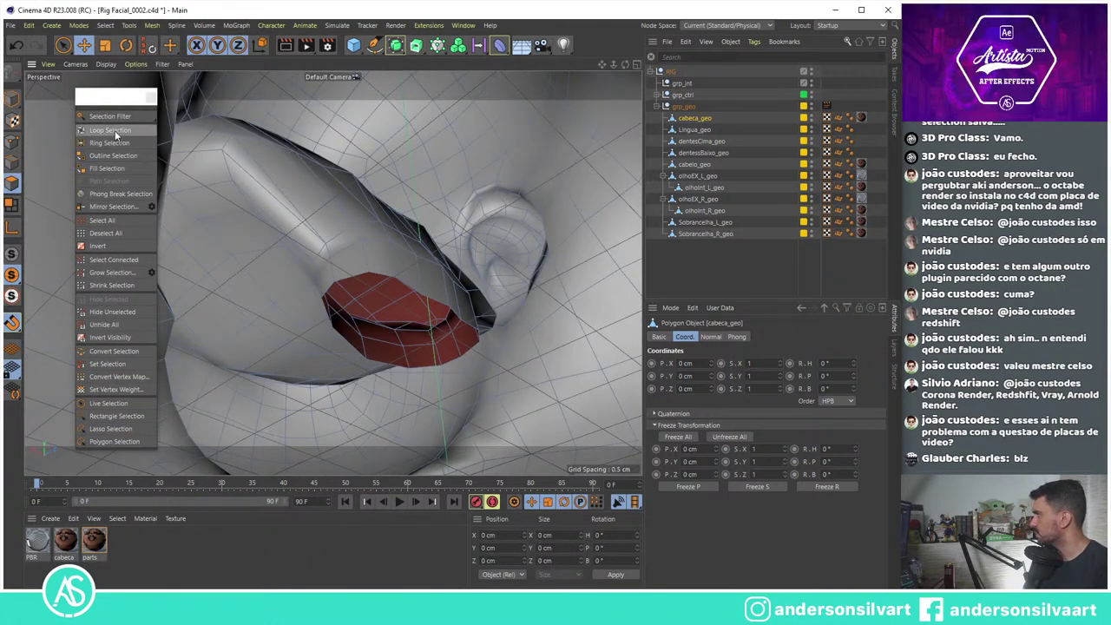
click(115, 130)
mouse_move(486, 285)
alt+mouse_down()
mouse_move(413, 324)
mouse_move(380, 365)
alt+mouse_up()
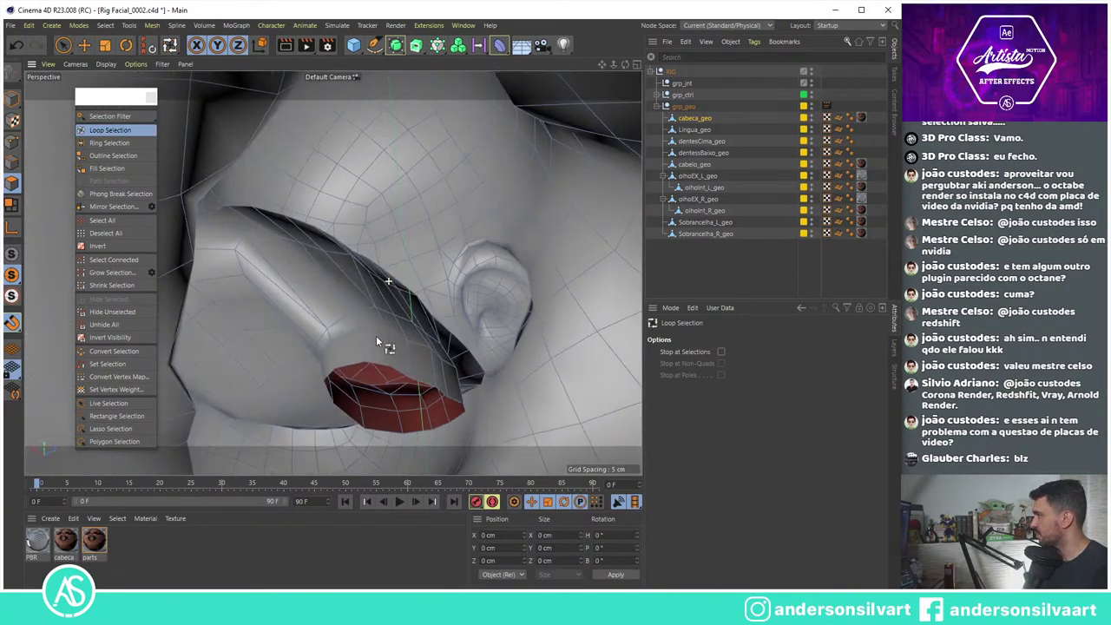
click(380, 364)
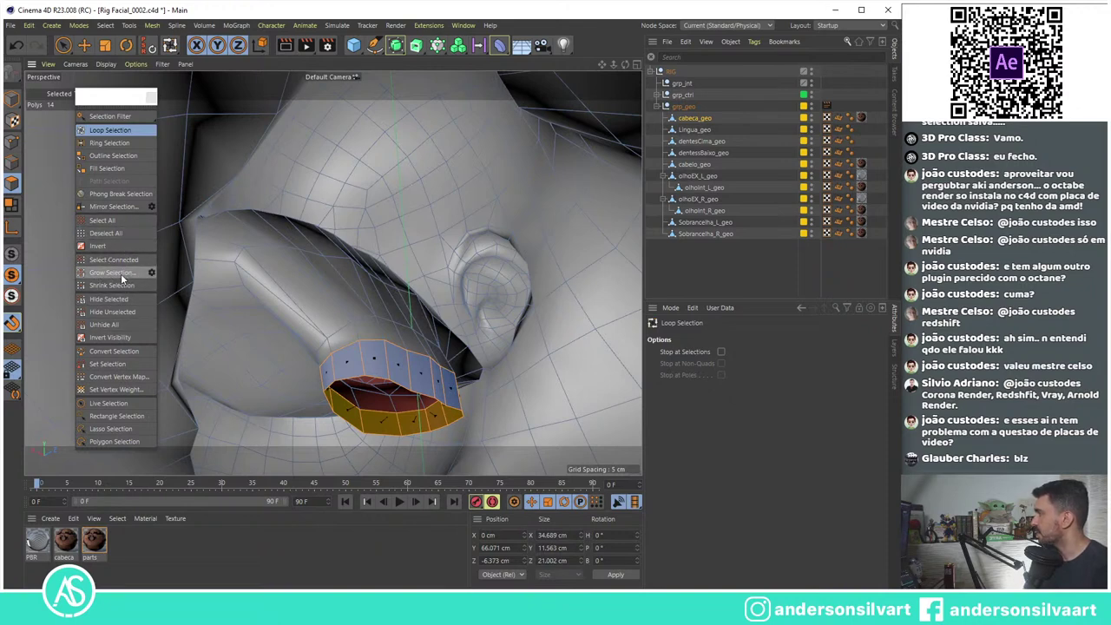
Step: Test Grow and Shrink Selection on the lips, then reselect the lip polygon loop
click(120, 274)
click(121, 274)
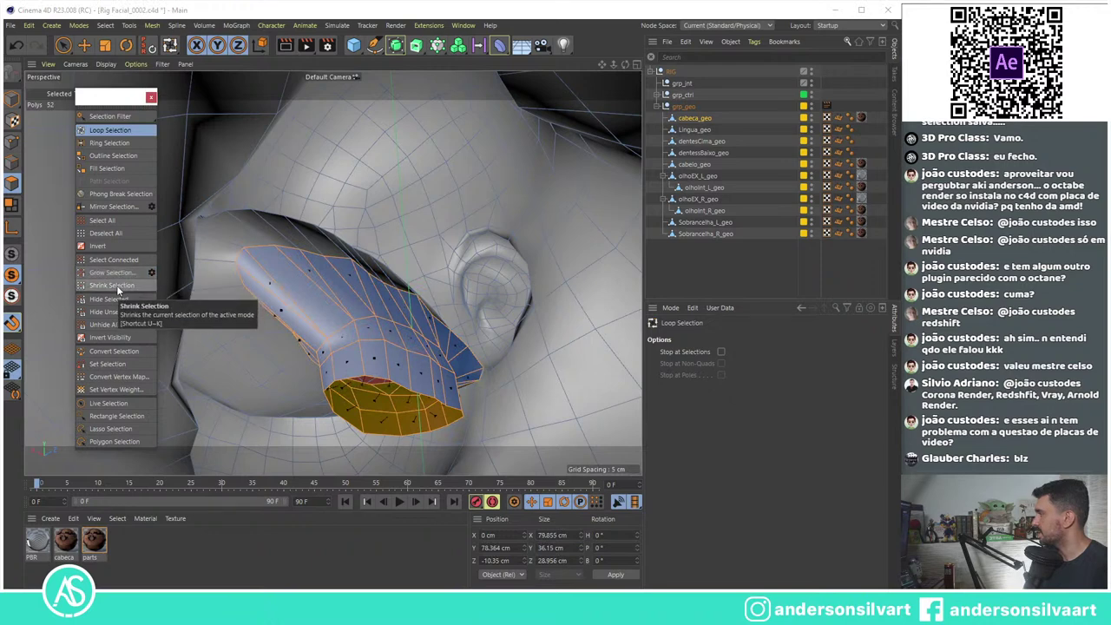
click(117, 285)
click(116, 285)
click(116, 285)
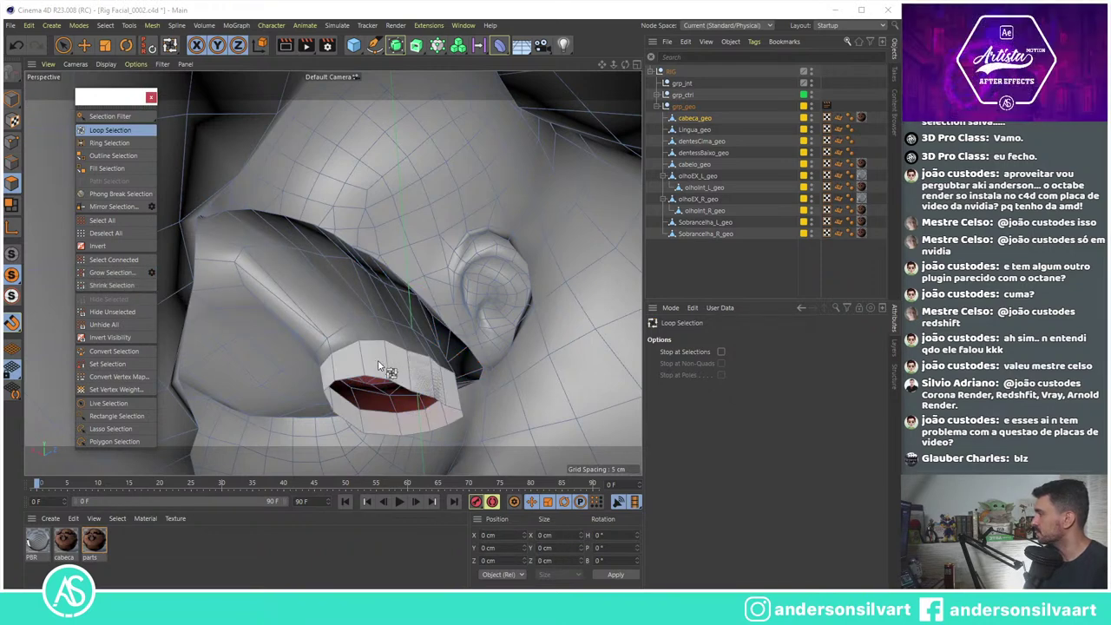
click(377, 366)
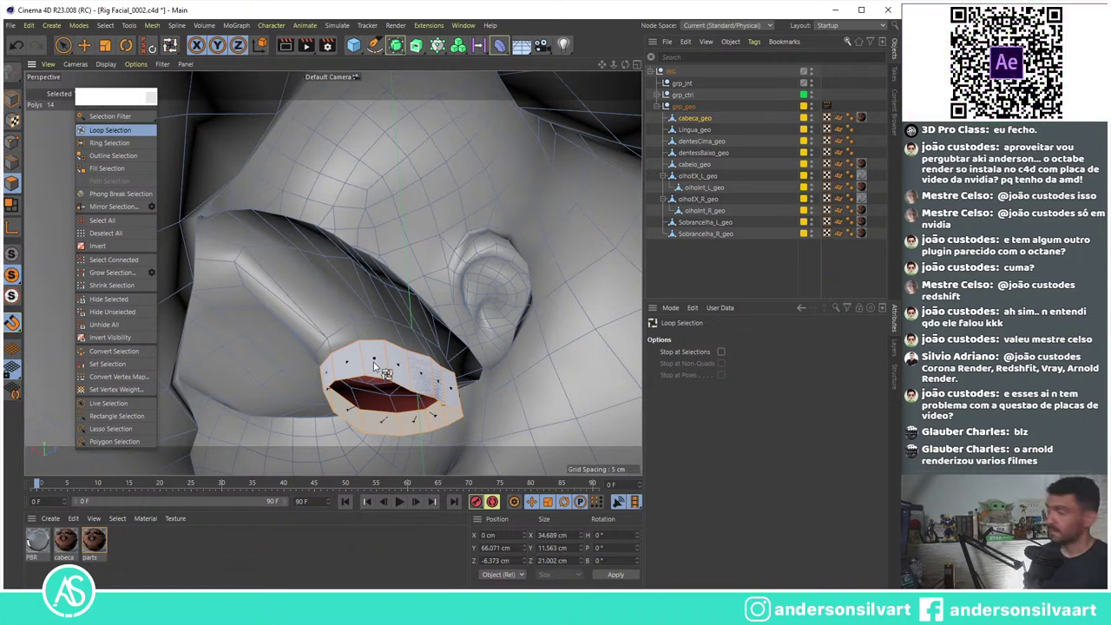
Step: Select the lip polygon loop and grow it twice over the cheeks
click(375, 366)
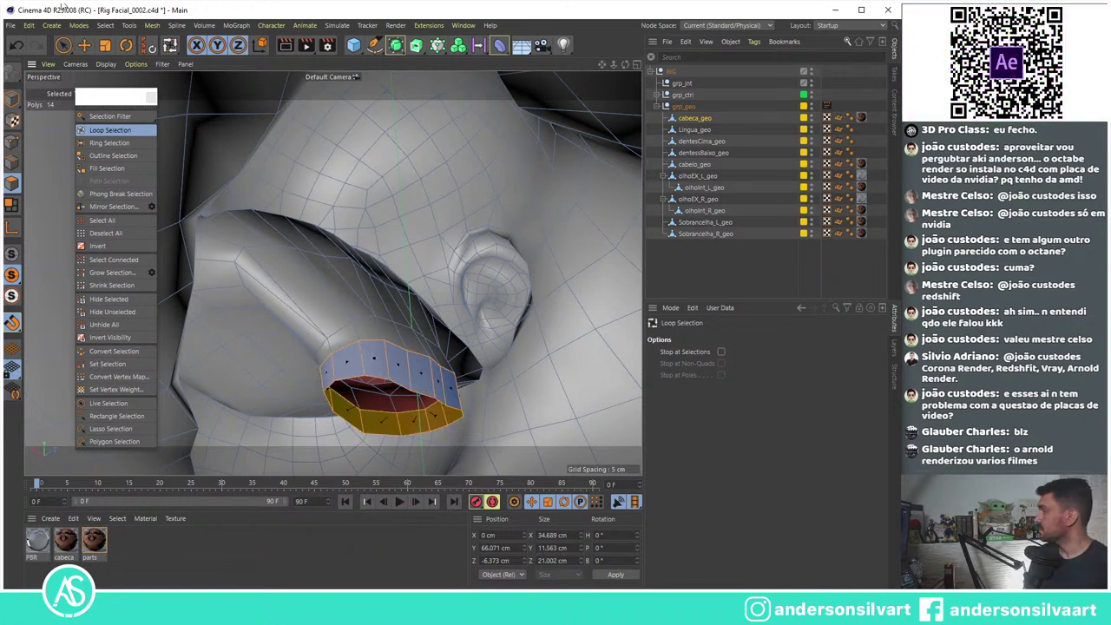
click(110, 274)
click(109, 274)
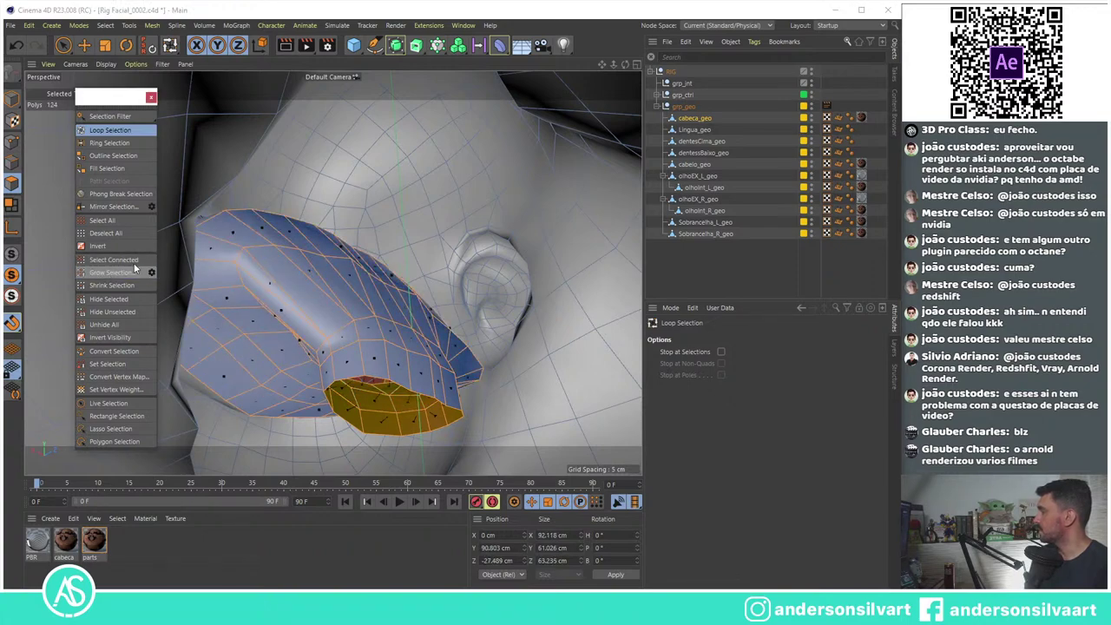
alt+drag(135, 269, 570, 326)
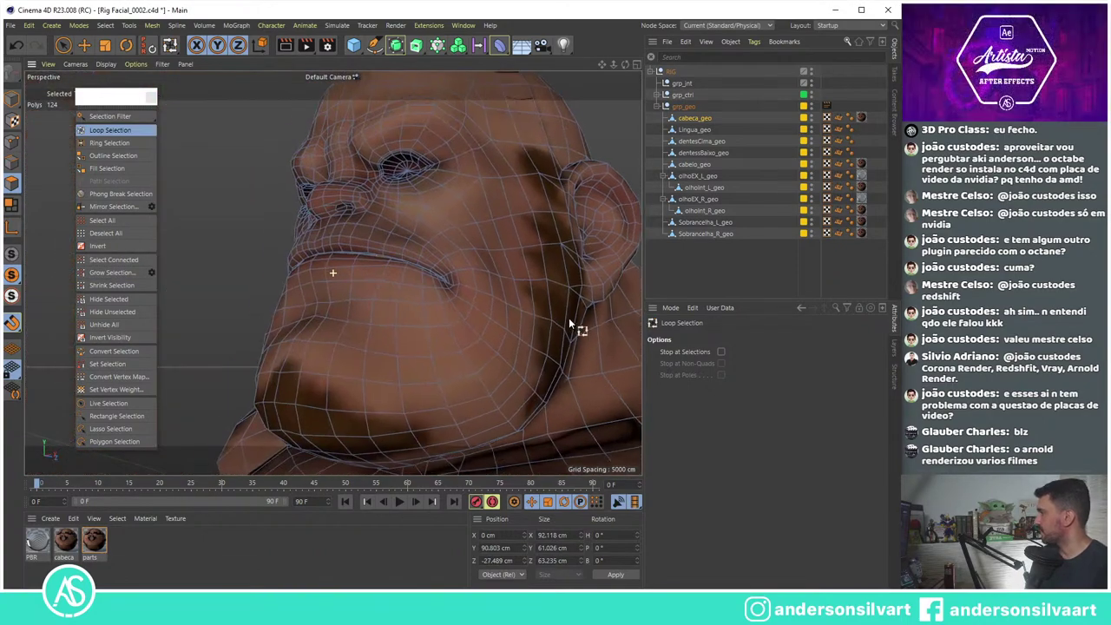
scroll(427, 293, up, 10)
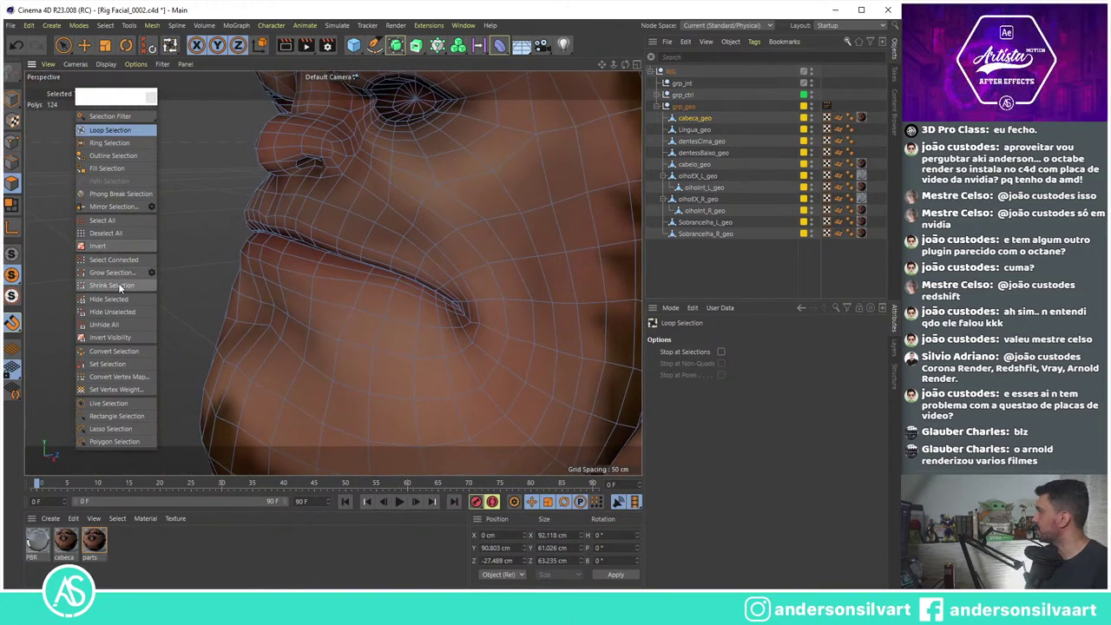
Step: Keep growing the mouth selection through 310 to 350 polygons
click(113, 273)
click(116, 276)
click(119, 278)
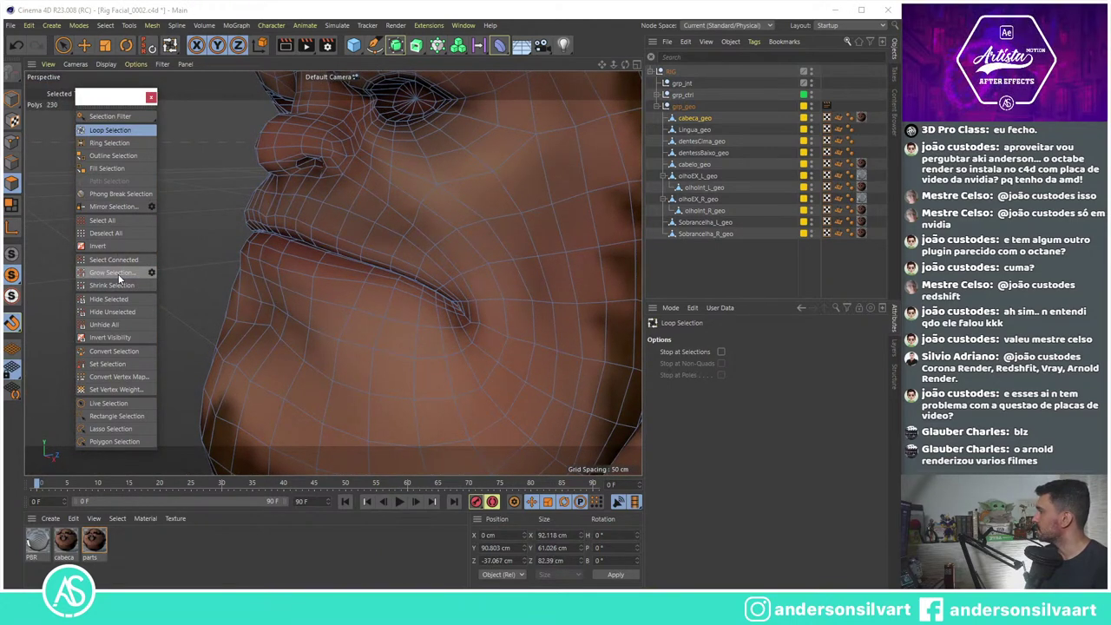
click(119, 278)
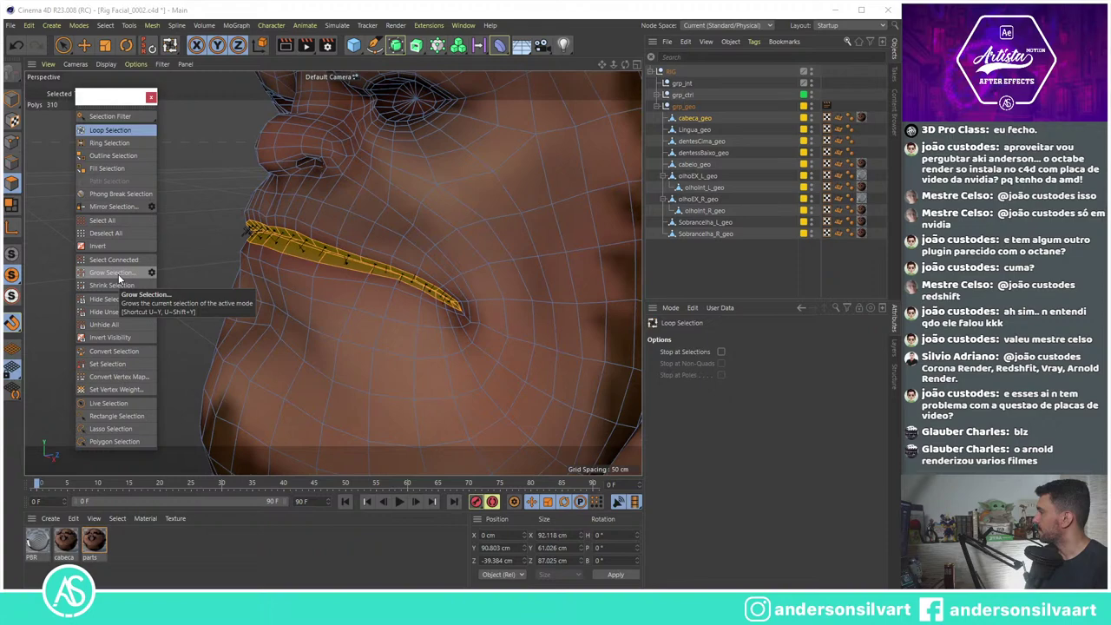
click(119, 278)
scroll(340, 191, up, 10)
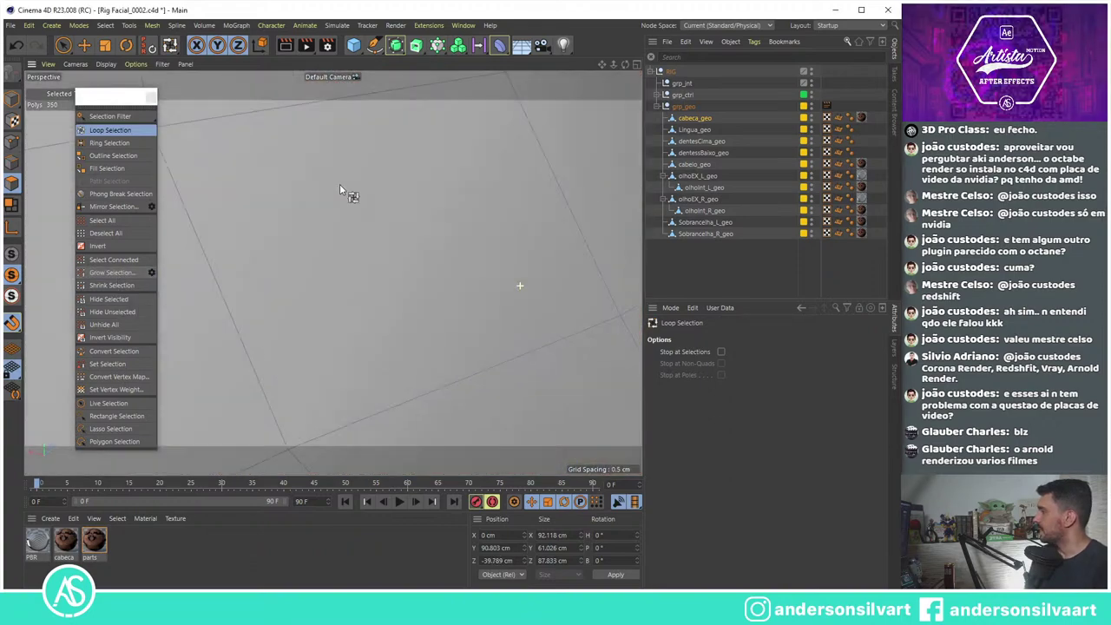
scroll(339, 191, down, 5)
scroll(518, 253, up, 8)
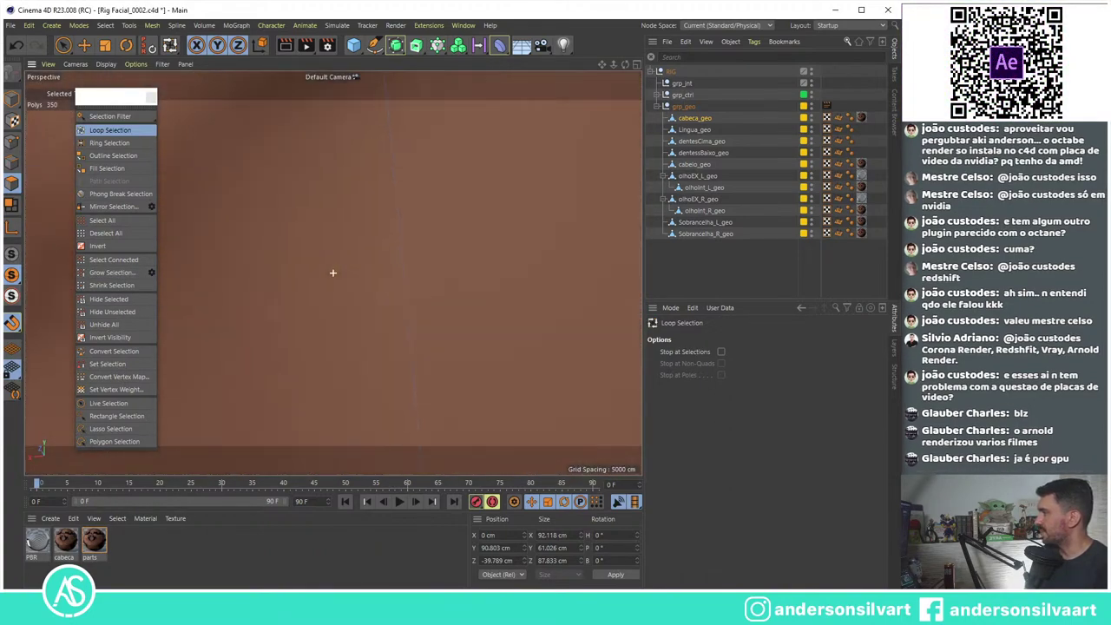
mouse_move(332, 272)
alt+mouse_down()
mouse_move(533, 265)
mouse_move(507, 227)
mouse_move(545, 177)
mouse_move(568, 217)
mouse_move(351, 292)
mouse_move(383, 309)
alt+mouse_up()
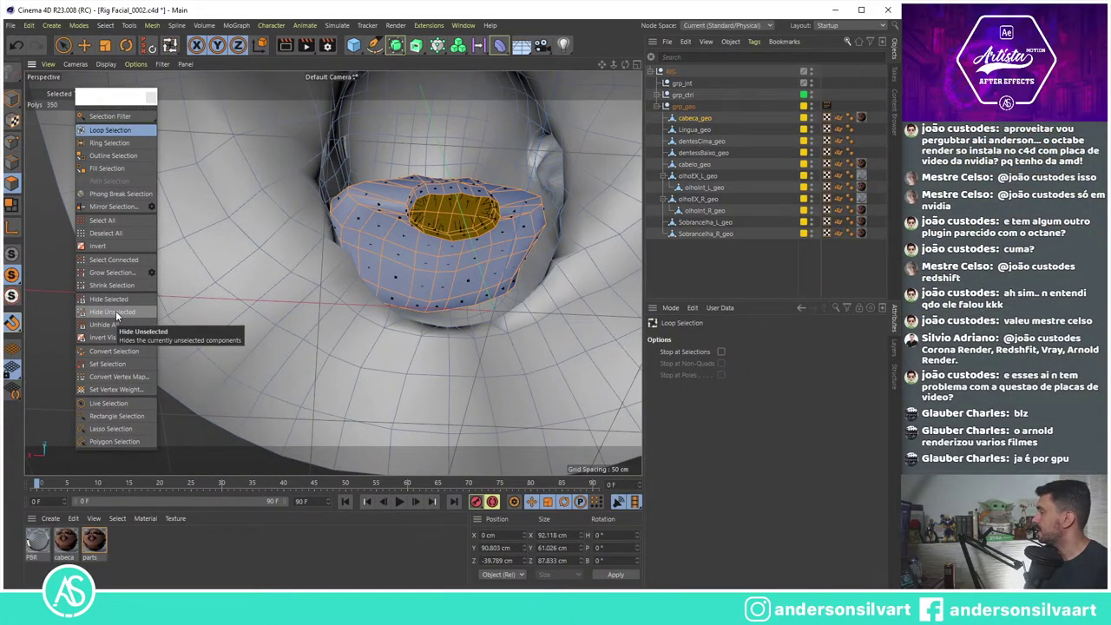
Step: Hide Unselected so only the 350 mouth-region polygons remain, then inspect them from the side
click(116, 311)
alt+drag(400, 282, 541, 367)
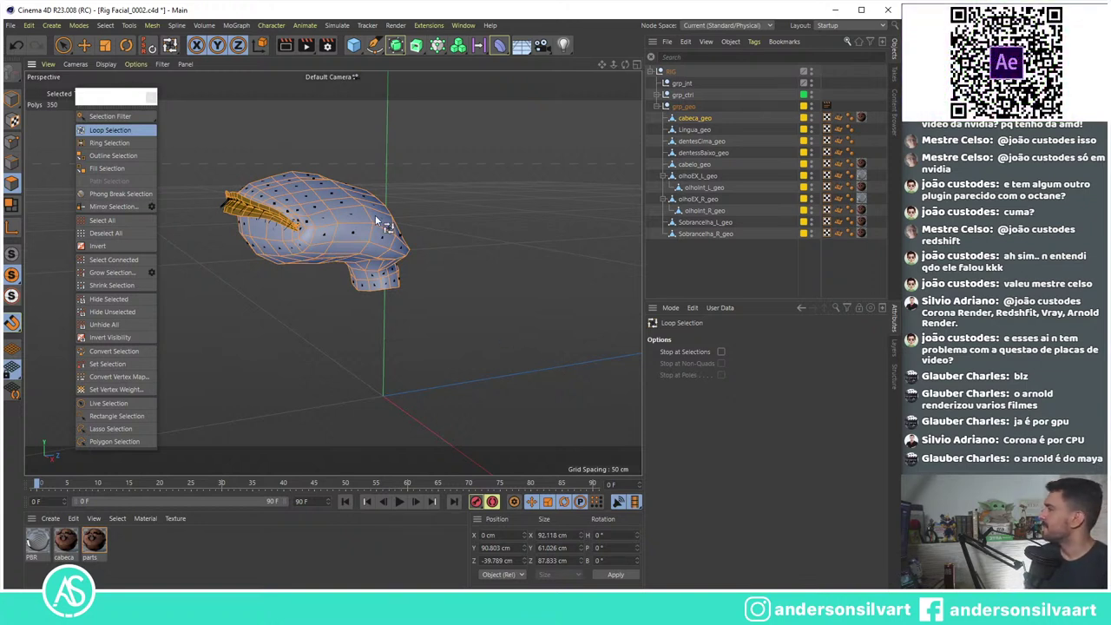
scroll(281, 228, up, 3)
scroll(282, 231, up, 3)
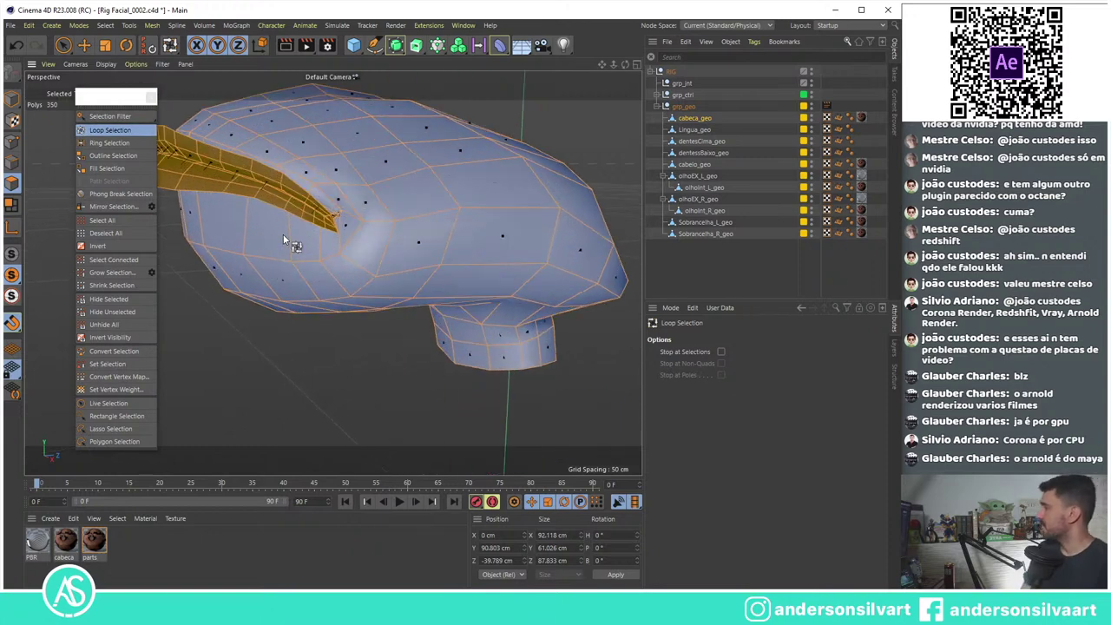
mouse_move(361, 262)
alt+mouse_down()
mouse_move(411, 211)
mouse_move(334, 244)
mouse_move(292, 198)
mouse_move(347, 223)
alt+mouse_up()
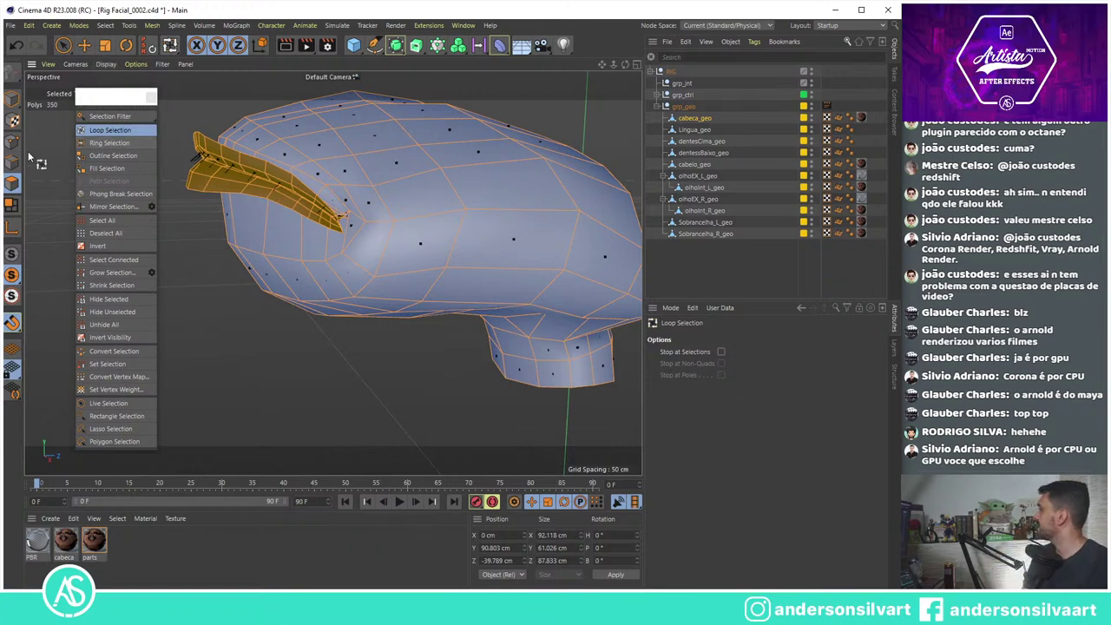
Step: Switch to Live Selection and maximize the Right viewport zoomed on the head
click(63, 45)
alt+drag(411, 246, 486, 217)
scroll(486, 217, down, 3)
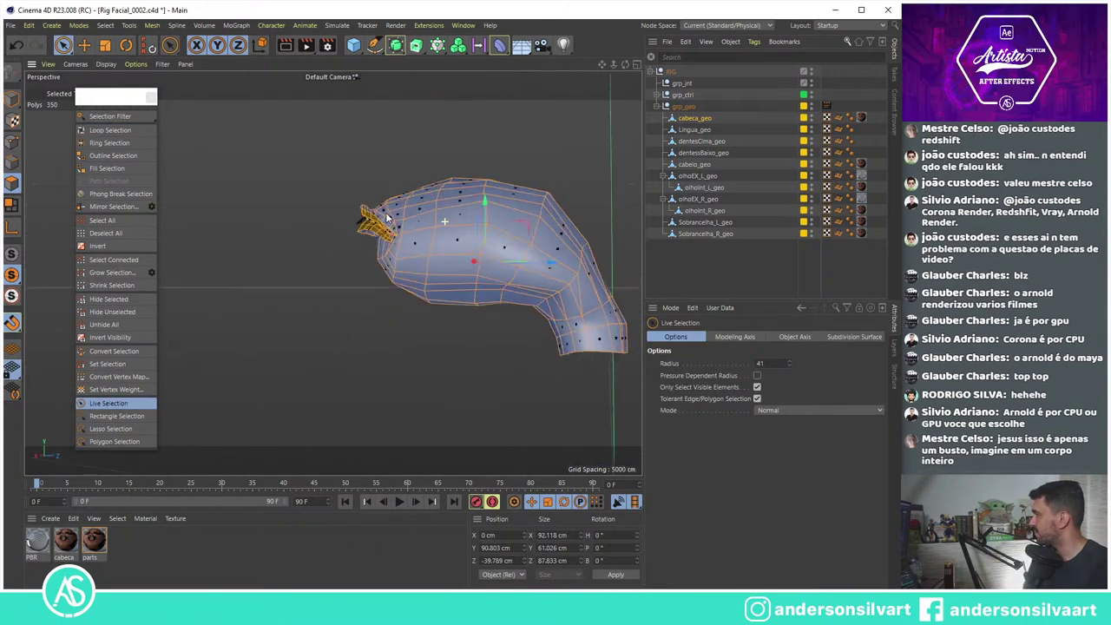
click(636, 65)
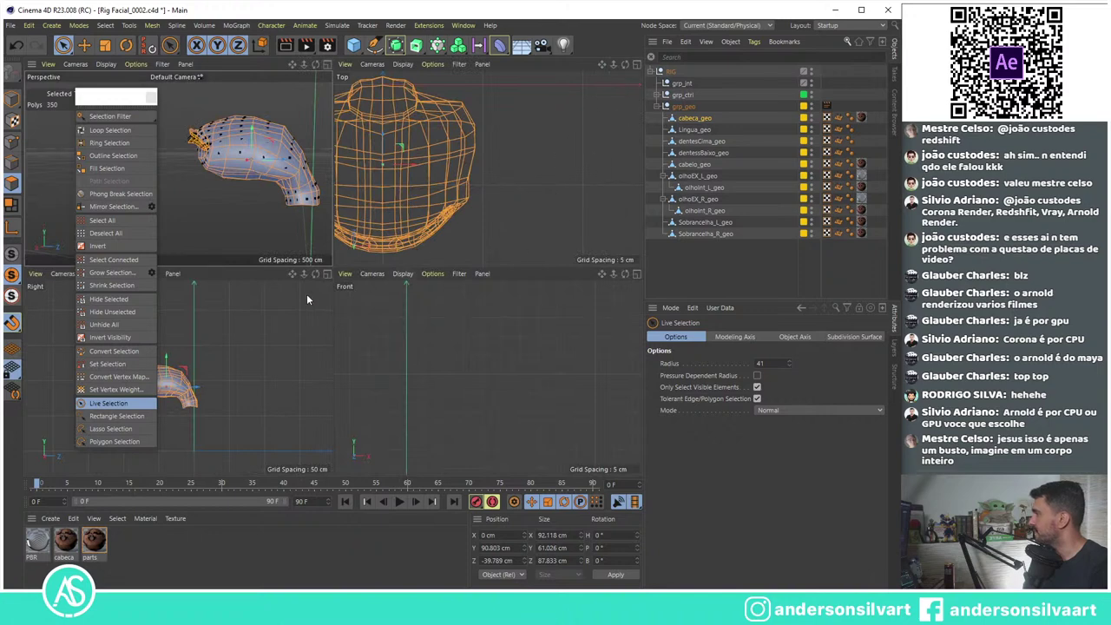
click(328, 274)
scroll(409, 240, up, 3)
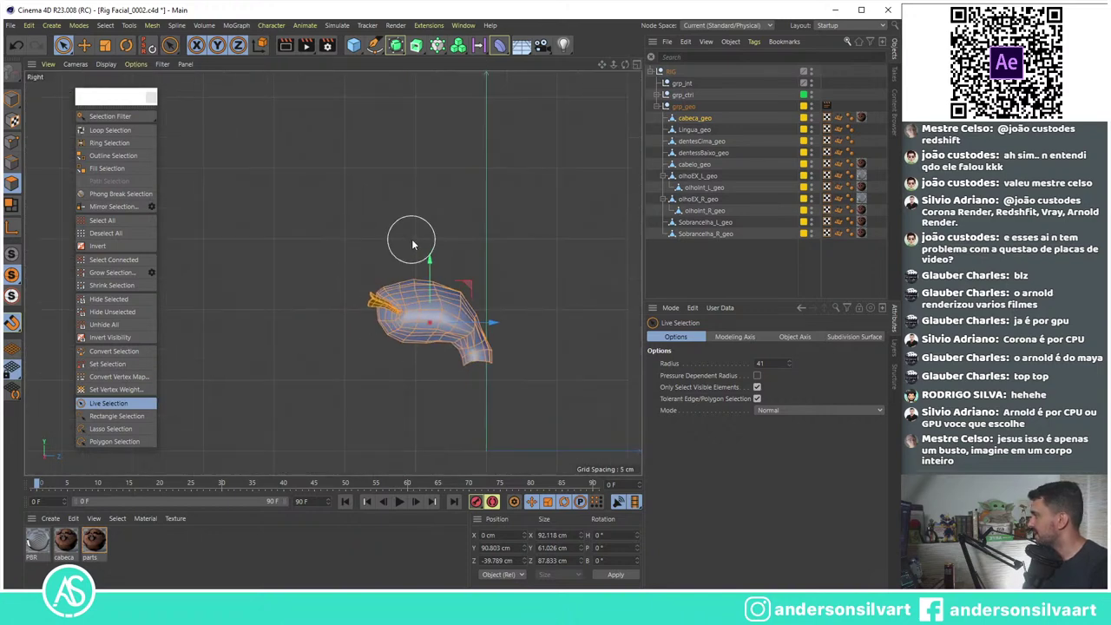
scroll(503, 331, up, 3)
scroll(558, 363, up, 3)
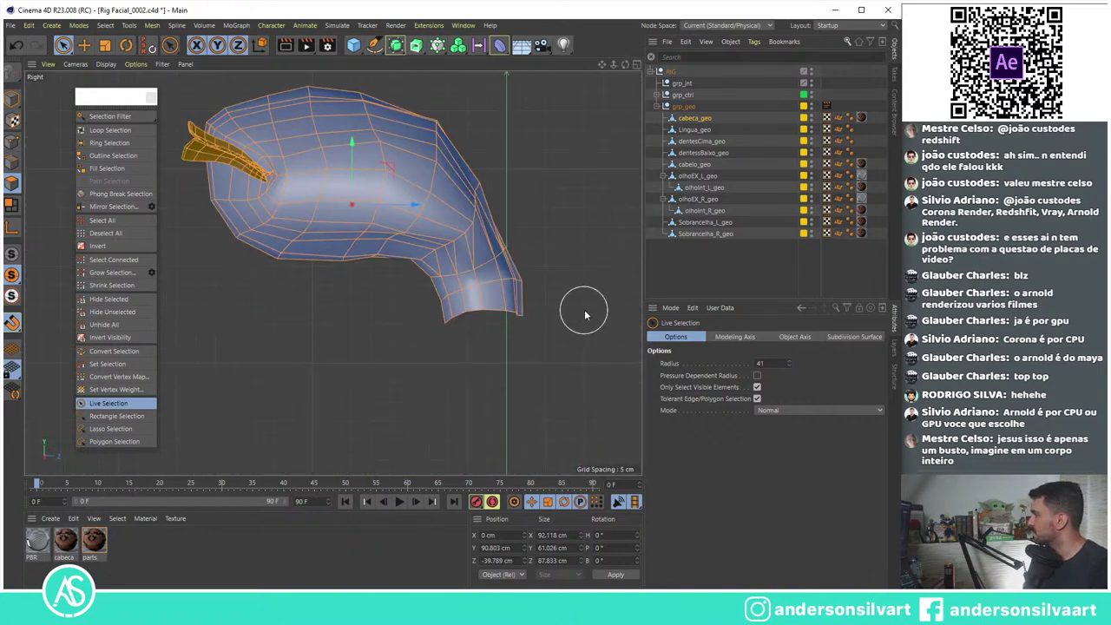
scroll(248, 104, up, 5)
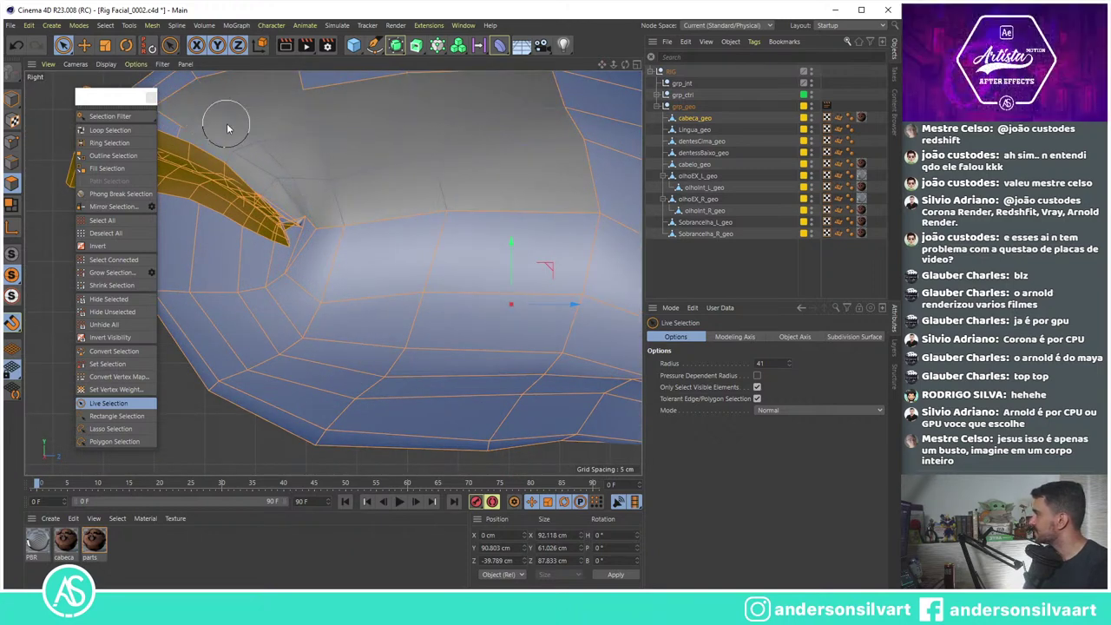
Step: Ctrl-drag across the side of the head to deselect those polygons, leaving 288 selected
middle_drag(385, 112, 372, 218)
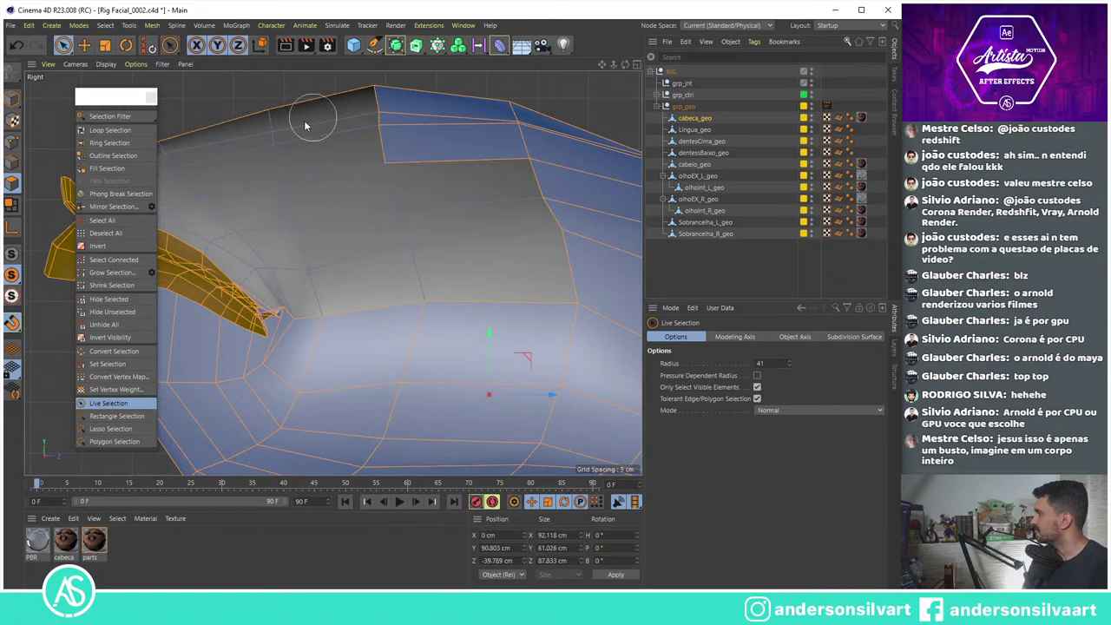
scroll(305, 126, down, 2)
scroll(246, 186, up, 3)
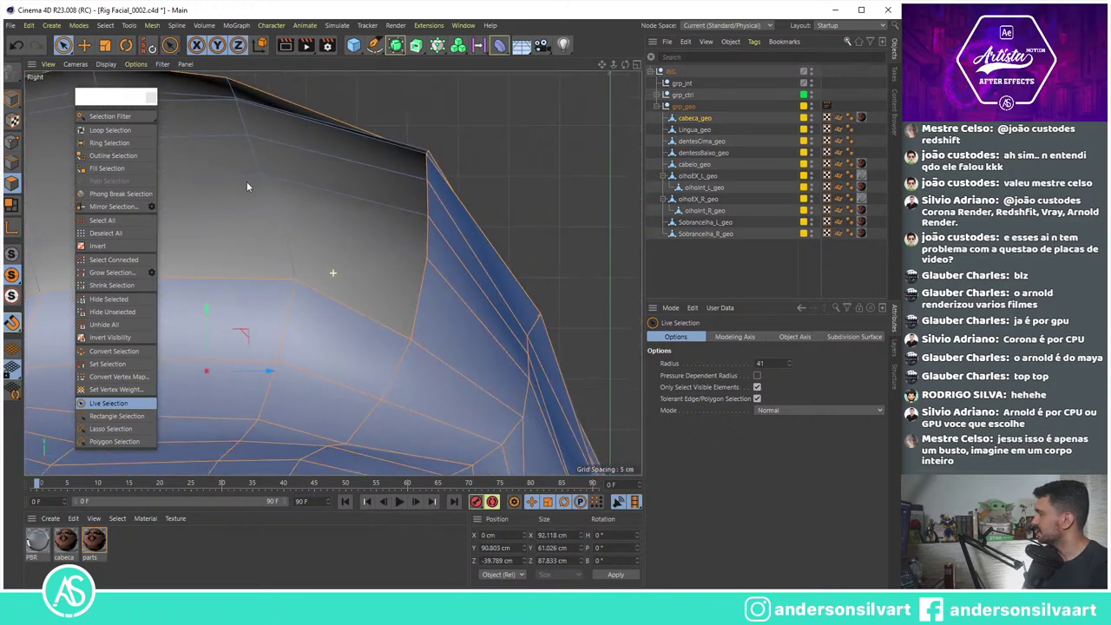
alt+drag(247, 185, 458, 278)
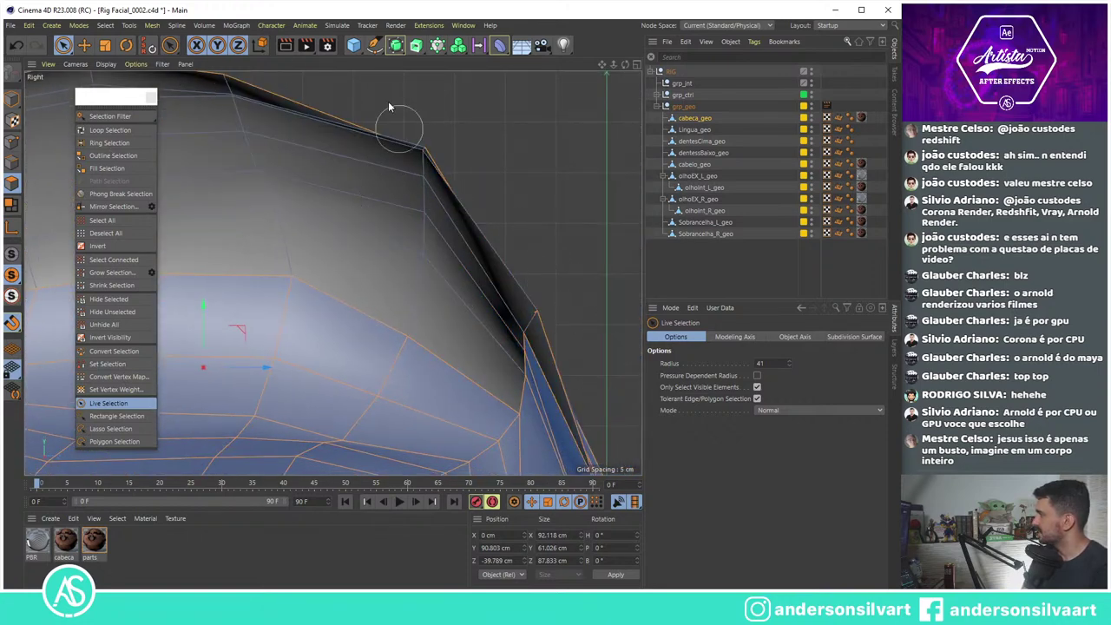
scroll(400, 157, down, 3)
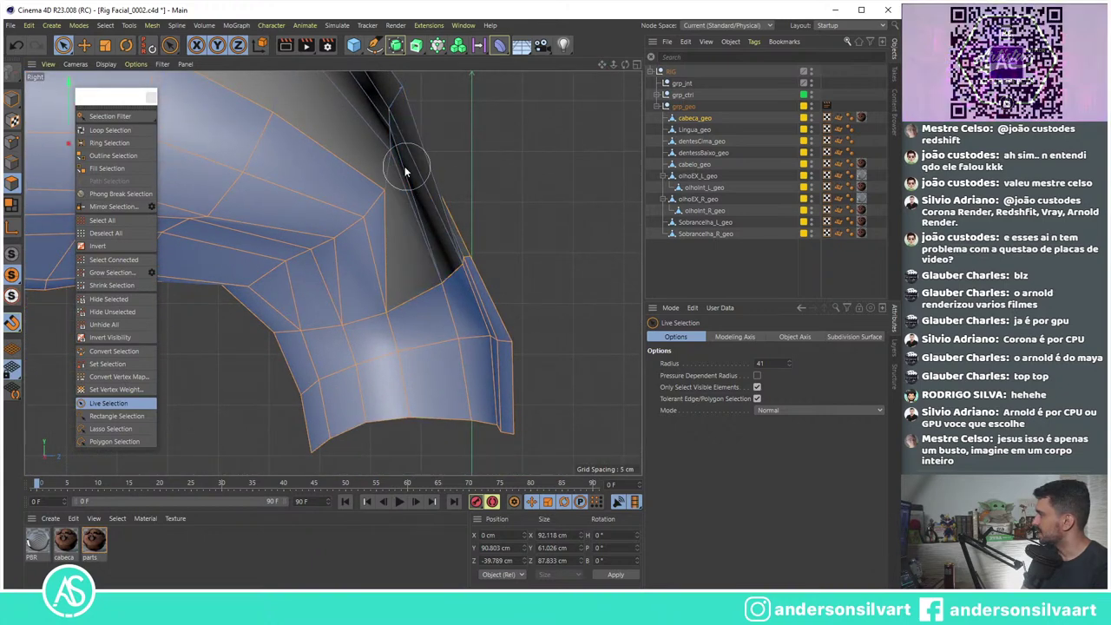
scroll(333, 273, up, 4)
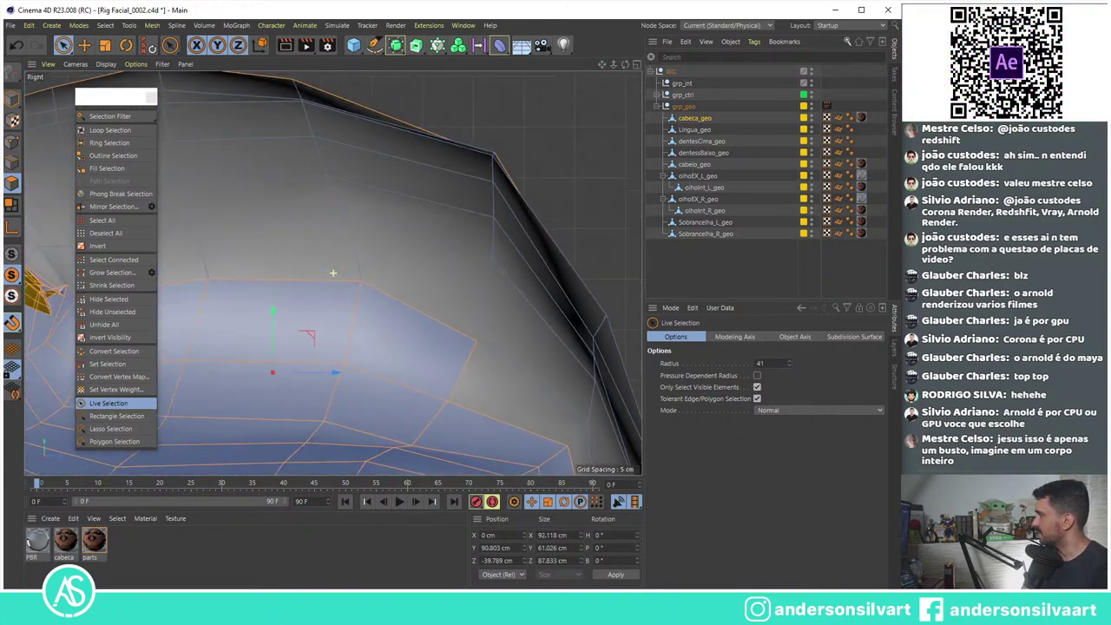
scroll(333, 272, down, 4)
scroll(332, 273, down, 2)
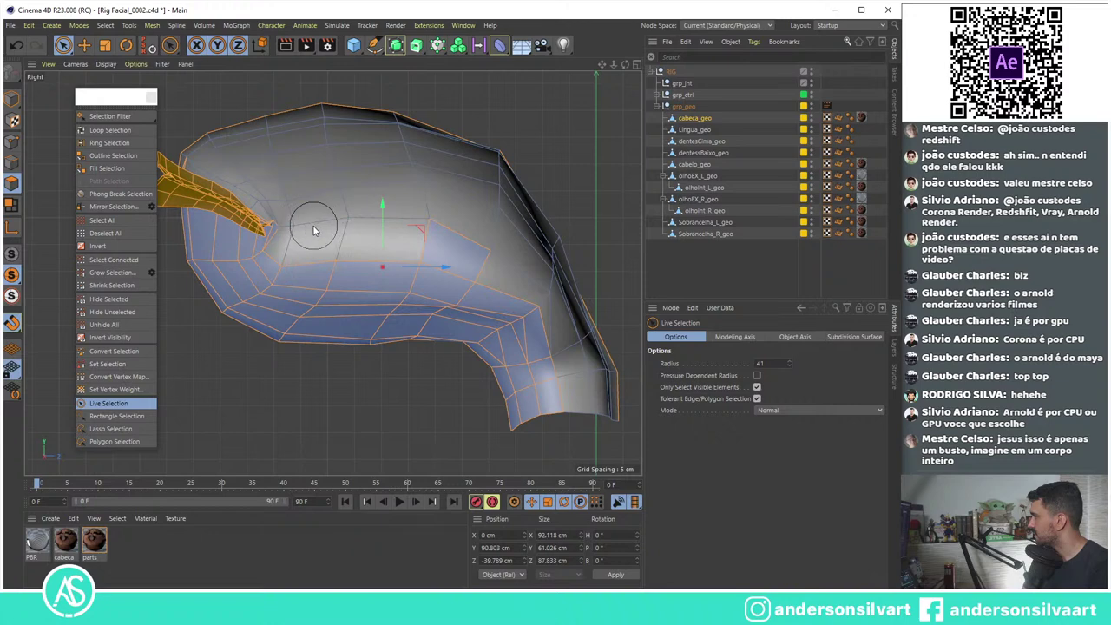
ctrl+drag(314, 230, 480, 230)
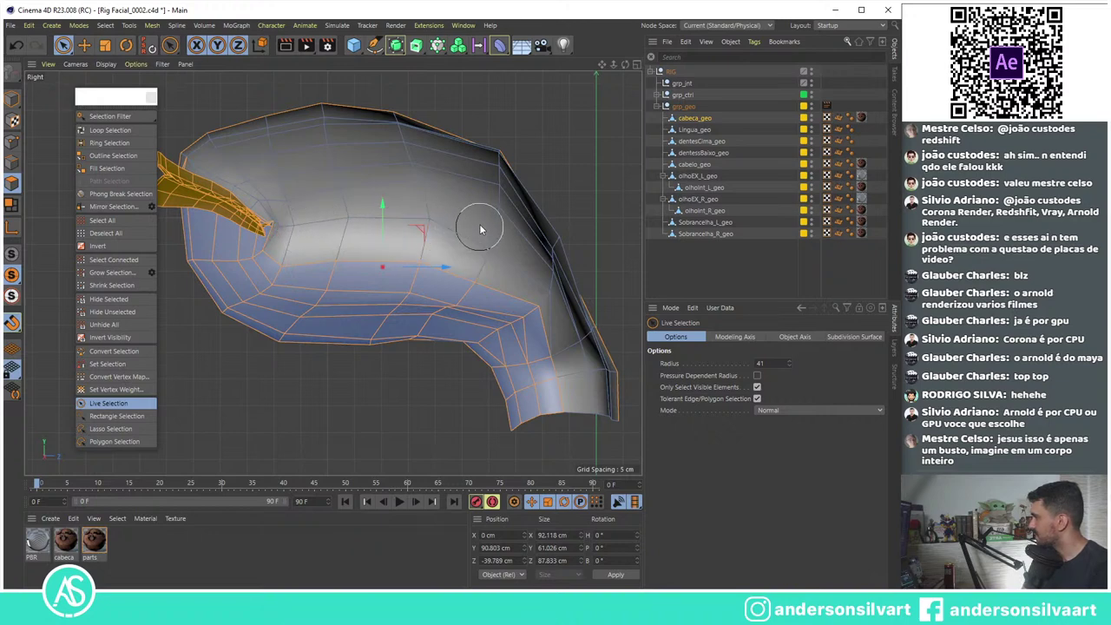
scroll(480, 230, down, 4)
Step: Return to a single Perspective view and deselect stray polygons across the head and face
click(638, 65)
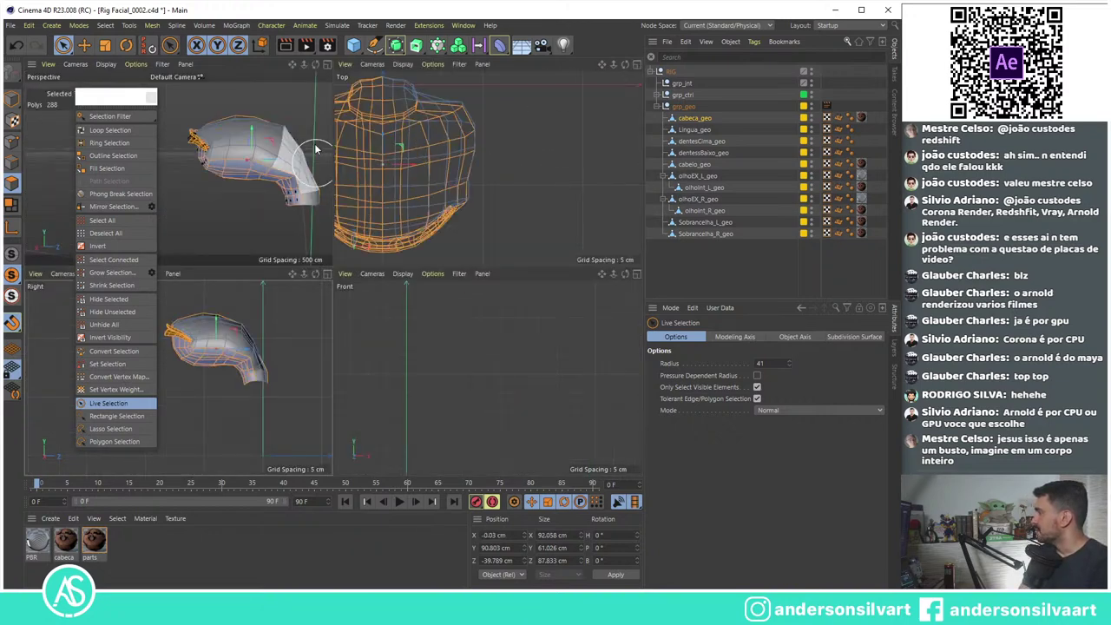
click(326, 65)
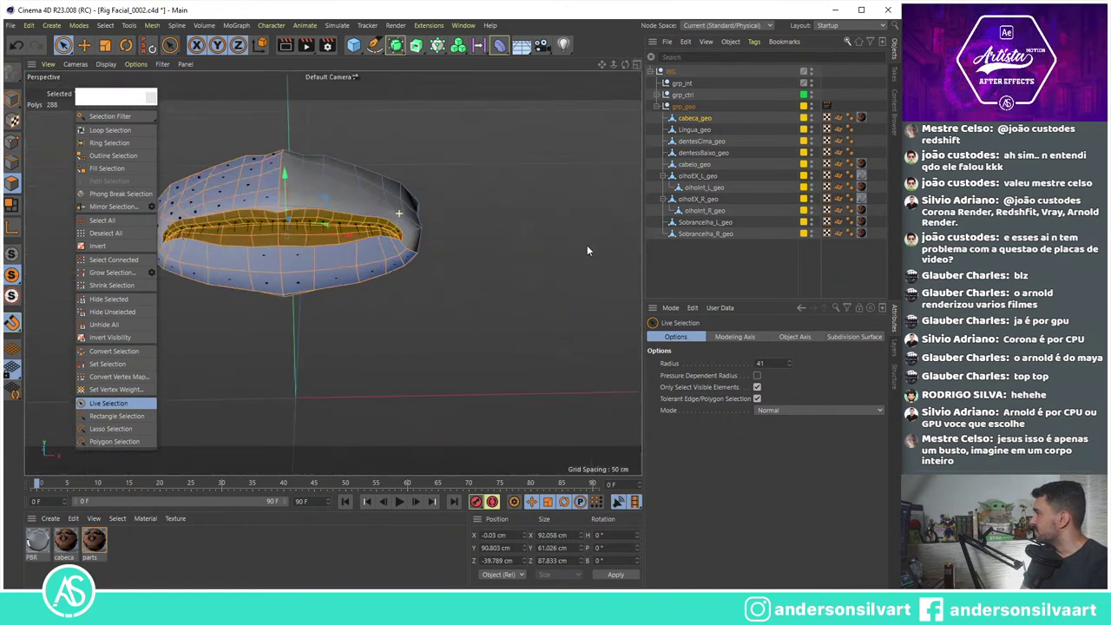
alt+drag(444, 179, 200, 174)
mouse_move(378, 207)
alt+mouse_down()
mouse_move(241, 196)
mouse_move(287, 231)
alt+mouse_up()
ctrl+drag(446, 259, 387, 265)
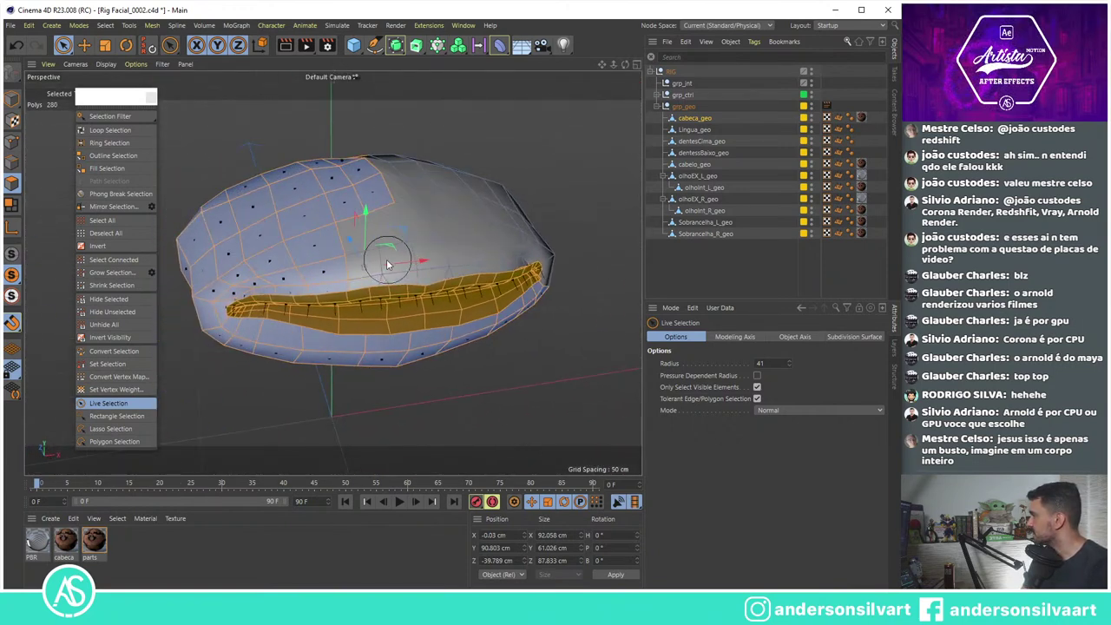
mouse_move(233, 272)
ctrl+mouse_down()
mouse_move(292, 164)
mouse_move(410, 167)
mouse_move(501, 286)
mouse_move(489, 191)
mouse_move(556, 212)
mouse_move(347, 231)
ctrl+mouse_up()
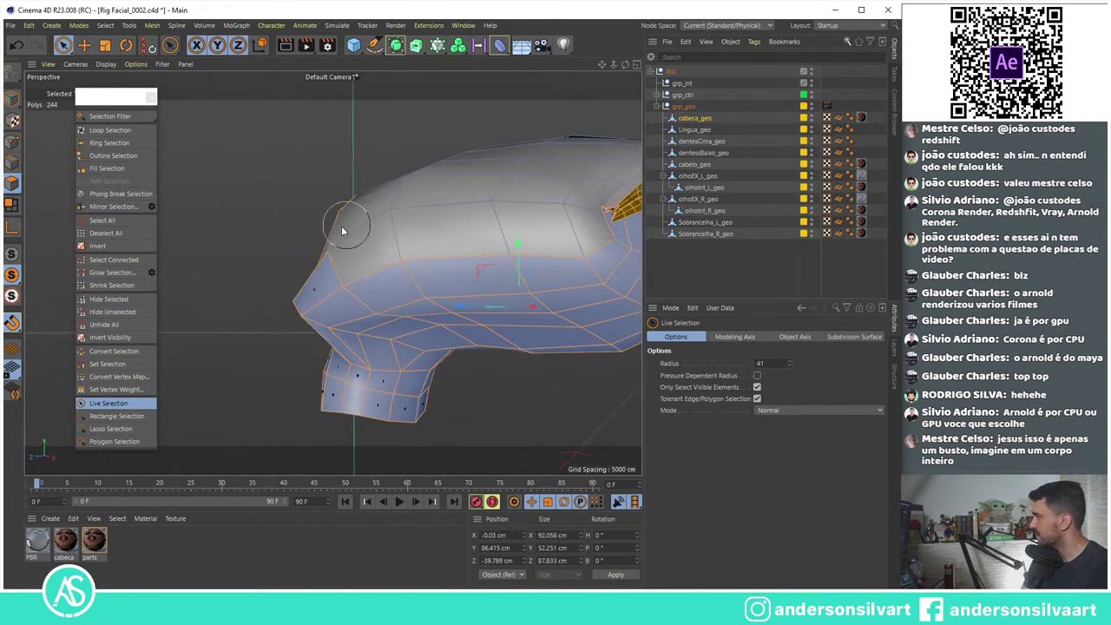
mouse_move(240, 278)
alt+mouse_down()
mouse_move(334, 271)
mouse_move(322, 217)
mouse_move(255, 177)
alt+mouse_up()
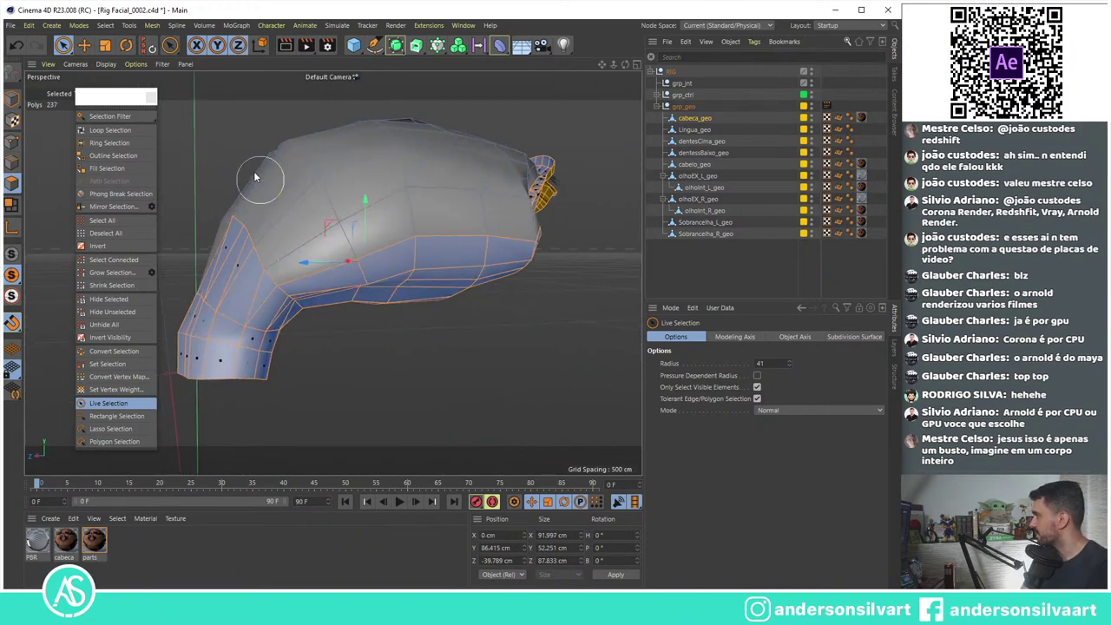
mouse_move(246, 267)
ctrl+mouse_down()
mouse_move(186, 372)
mouse_move(179, 302)
ctrl+mouse_up()
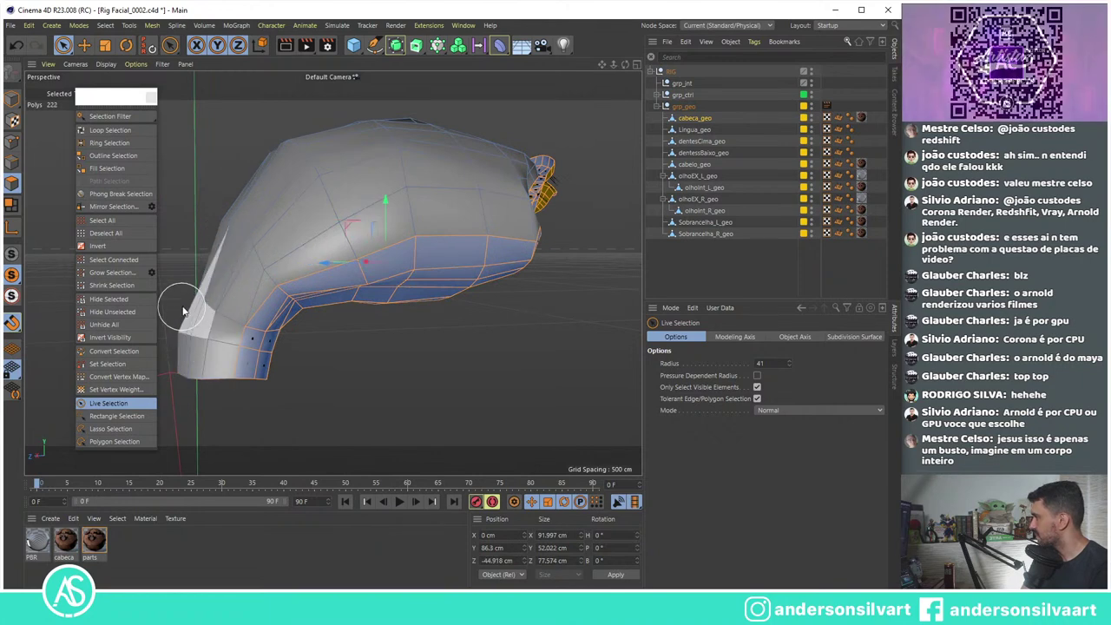
scroll(438, 303, up, 5)
scroll(303, 257, down, 5)
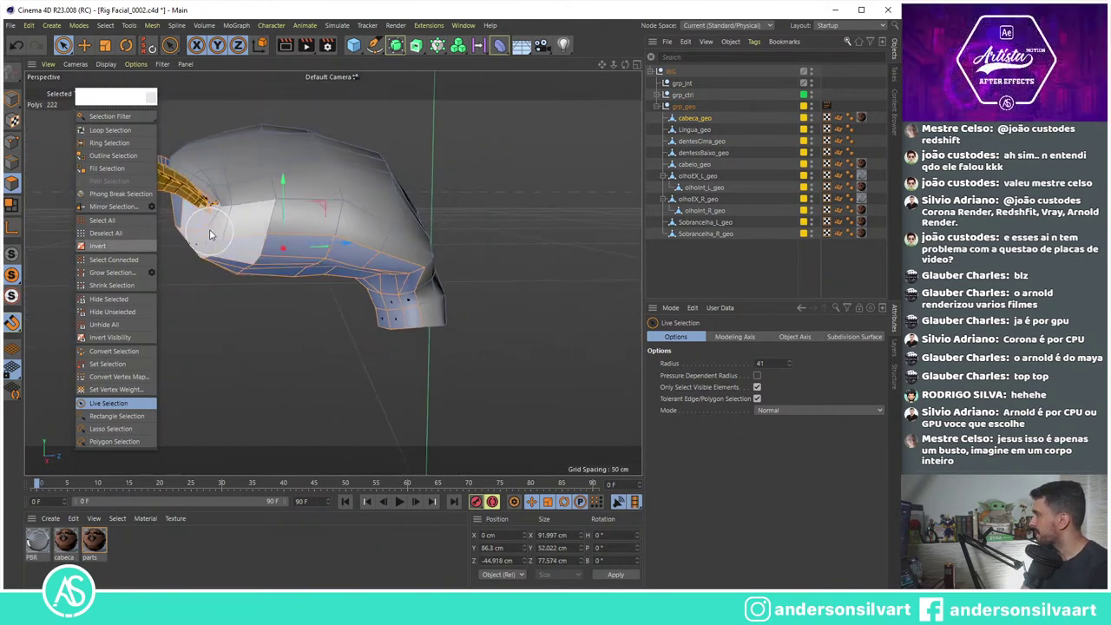
Step: Deselect polygons along the brown strip and the yellow polygons beneath it
alt+drag(303, 257, 246, 170)
scroll(246, 171, up, 5)
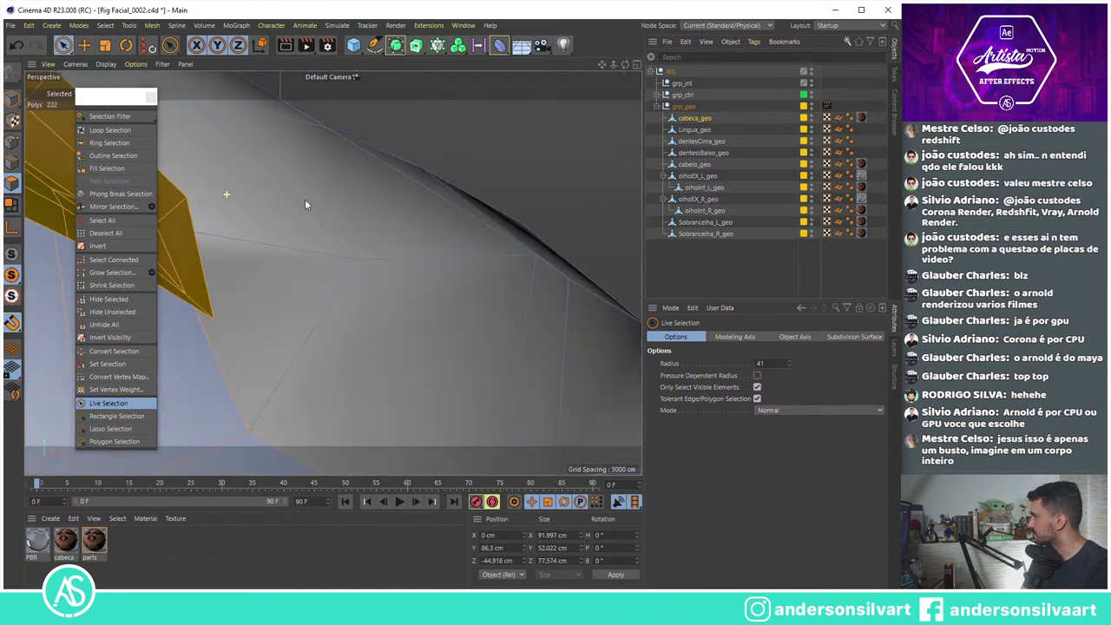
mouse_move(282, 228)
alt+mouse_down()
mouse_move(361, 219)
mouse_move(486, 235)
mouse_move(381, 170)
alt+mouse_up()
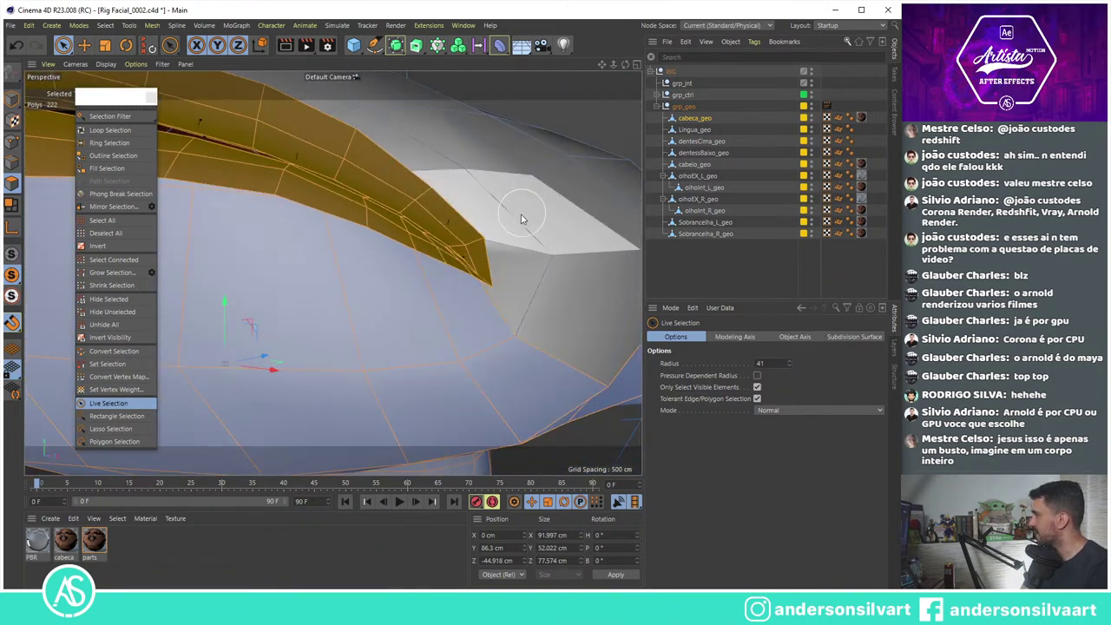
mouse_move(253, 120)
alt+mouse_down()
mouse_move(538, 174)
mouse_move(387, 145)
mouse_move(424, 178)
alt+mouse_up()
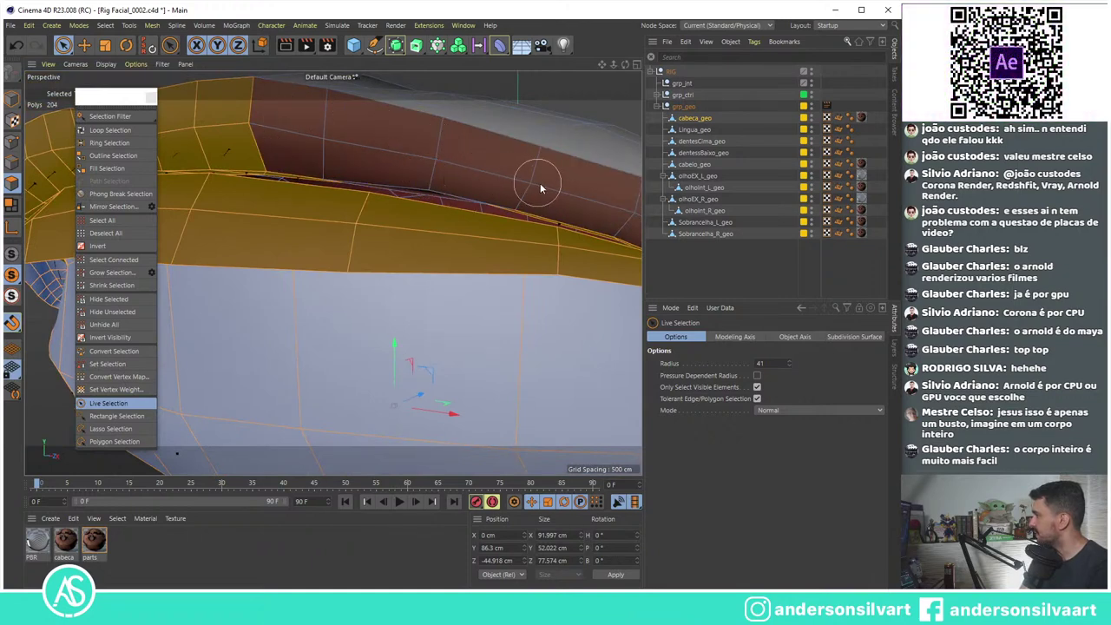
ctrl+drag(540, 188, 387, 204)
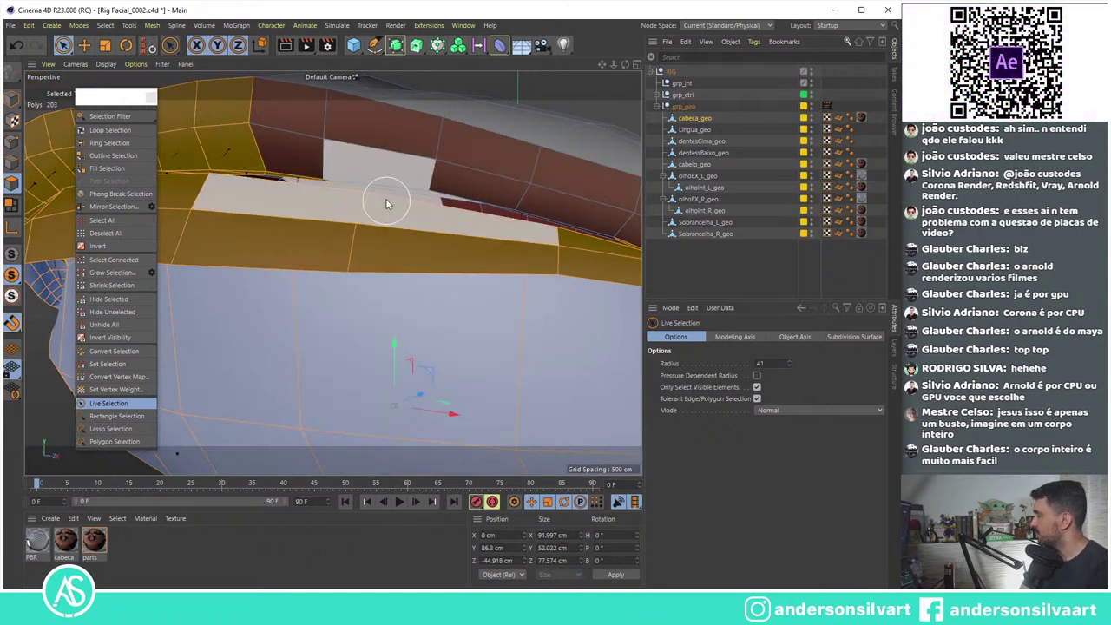
scroll(387, 204, down, 5)
mouse_move(448, 157)
alt+mouse_down()
mouse_move(422, 119)
mouse_move(403, 146)
mouse_move(393, 128)
alt+mouse_up()
scroll(454, 235, up, 3)
alt+drag(454, 235, 334, 254)
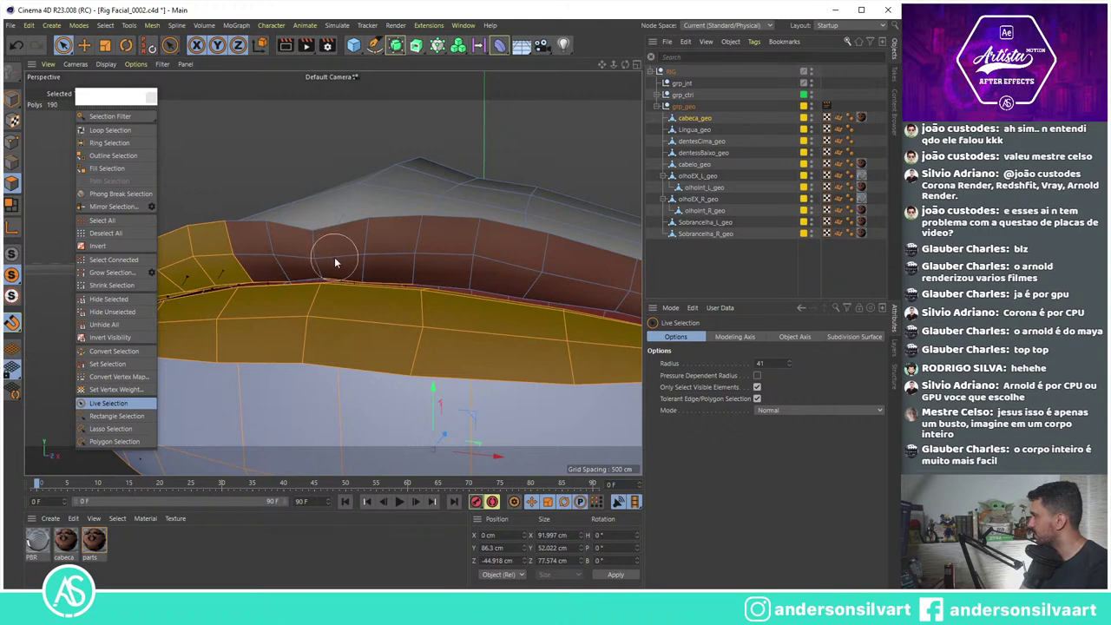
mouse_move(258, 231)
alt+mouse_down()
mouse_move(285, 200)
mouse_move(436, 206)
mouse_move(240, 258)
alt+mouse_up()
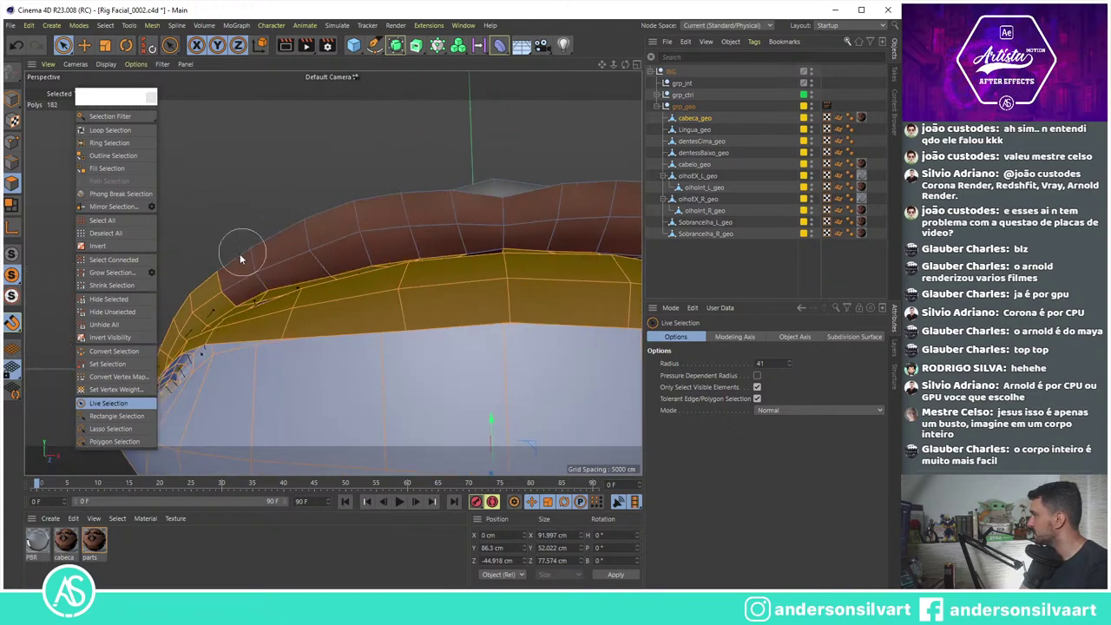
ctrl+drag(314, 256, 367, 244)
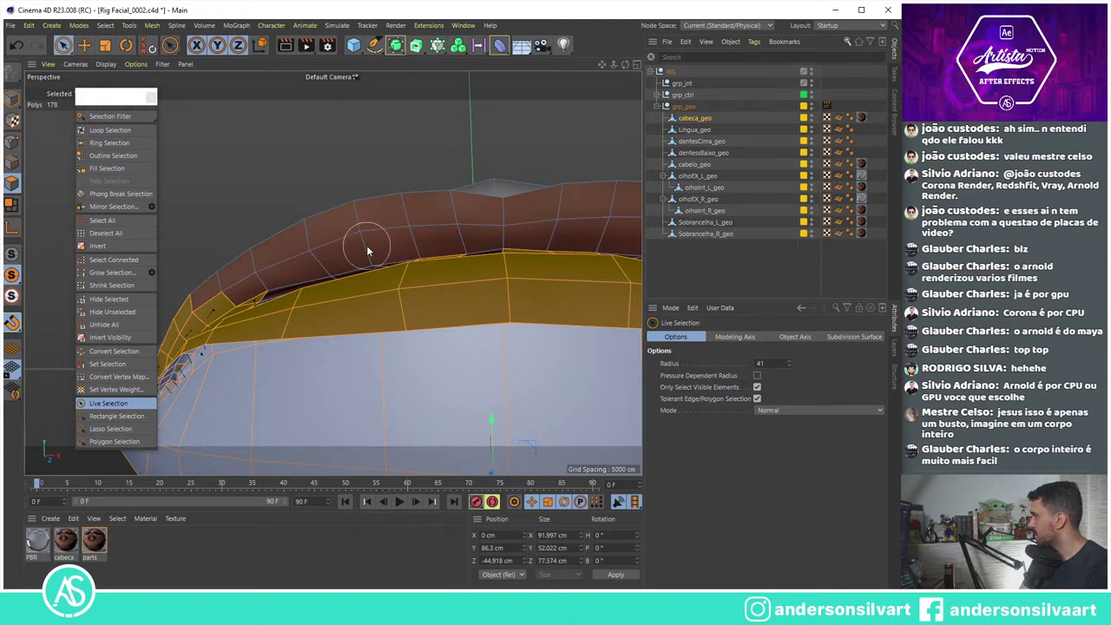
mouse_move(233, 289)
alt+mouse_down()
mouse_move(450, 178)
mouse_move(324, 270)
mouse_move(196, 332)
mouse_move(168, 360)
mouse_move(414, 203)
alt+mouse_up()
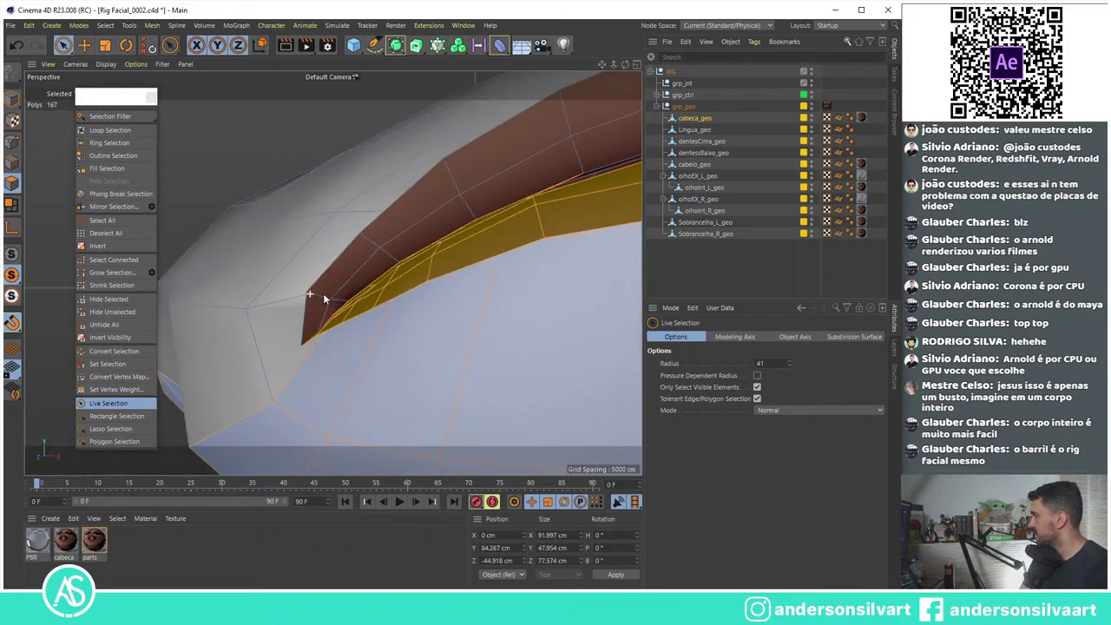
mouse_move(323, 294)
alt+mouse_down()
mouse_move(482, 340)
mouse_move(500, 357)
mouse_move(550, 232)
mouse_move(310, 286)
mouse_move(310, 269)
mouse_move(292, 278)
mouse_move(436, 223)
mouse_move(391, 213)
alt+mouse_up()
Step: Deselect polygons beside the strip's spike and along the band's upper edge
key(ctrl+z)
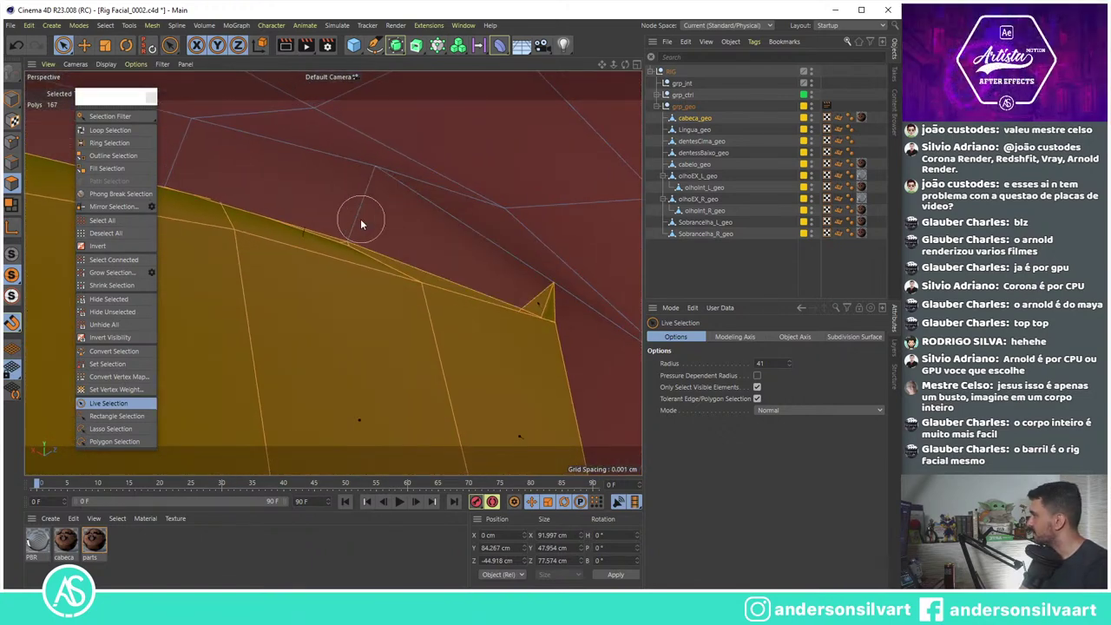
key(Delete)
alt+drag(491, 291, 489, 337)
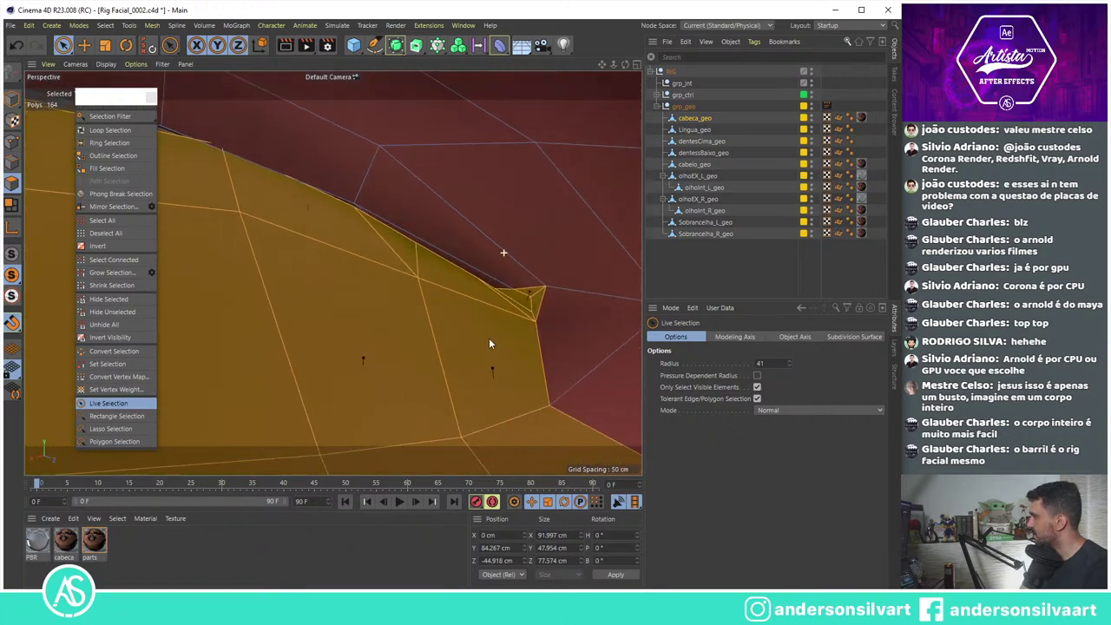
ctrl+click(523, 270)
scroll(535, 276, up, 3)
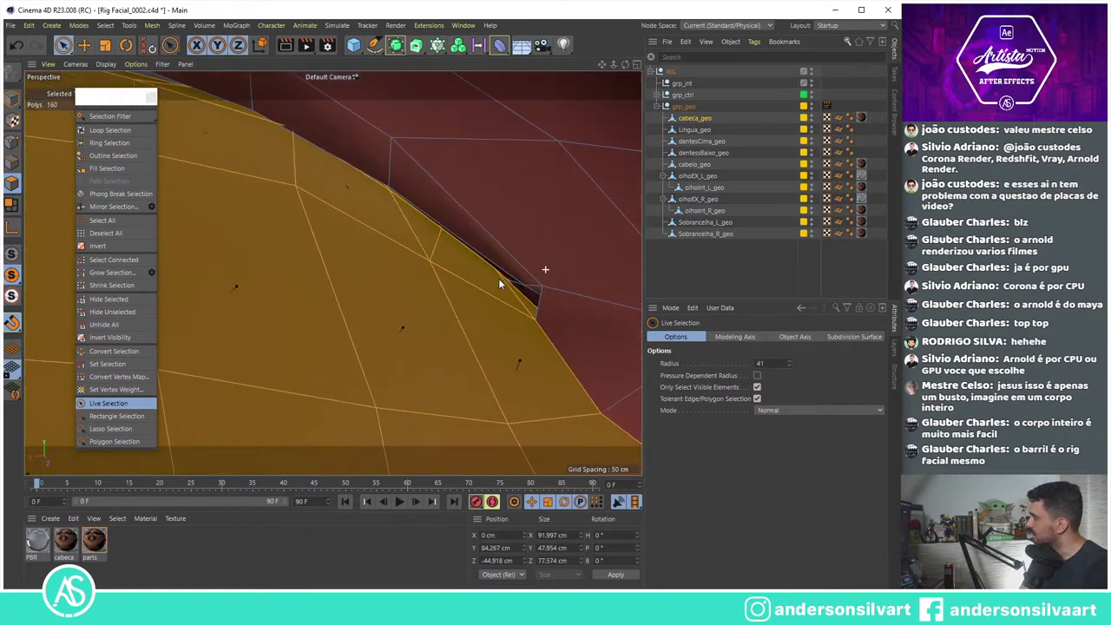
scroll(513, 280, down, 3)
alt+drag(570, 288, 282, 108)
scroll(376, 178, up, 3)
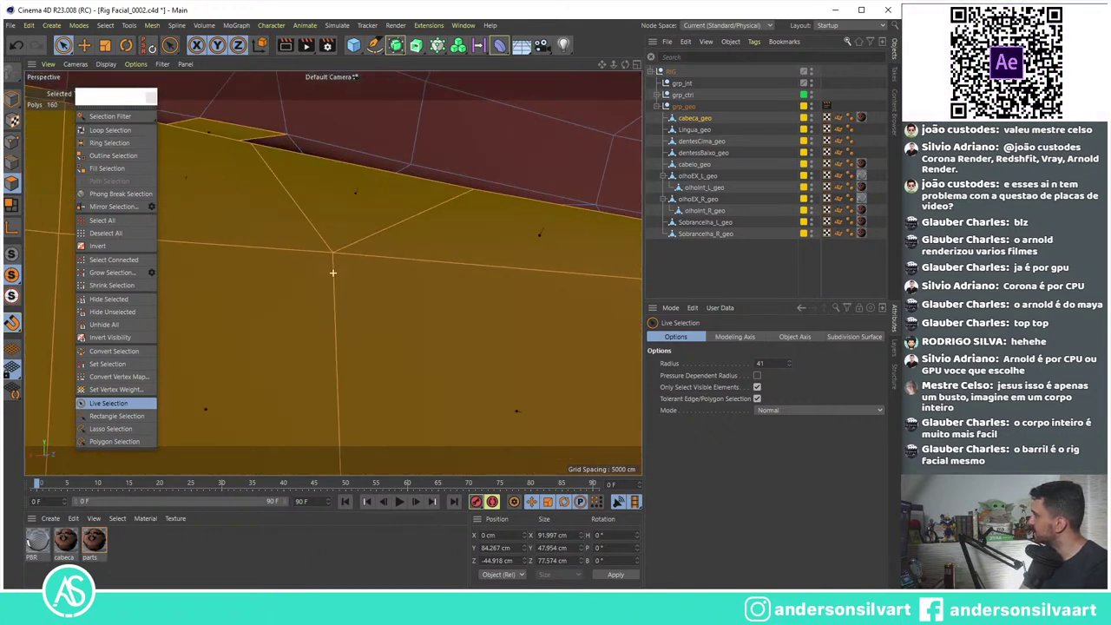
alt+drag(333, 273, 313, 113)
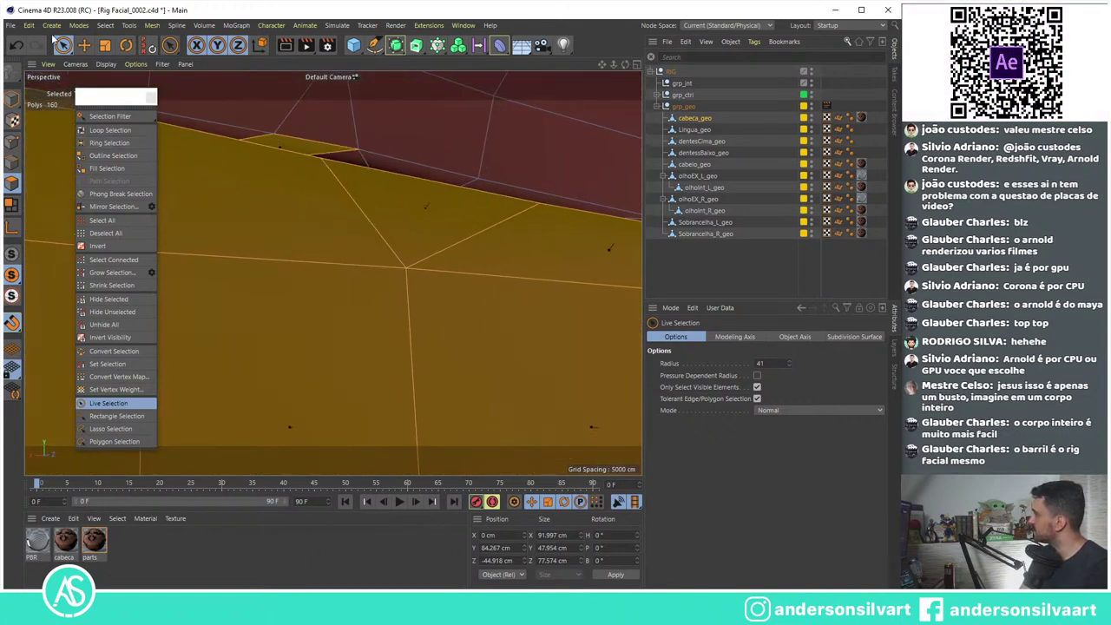
ctrl+click(319, 128)
scroll(304, 165, up, 3)
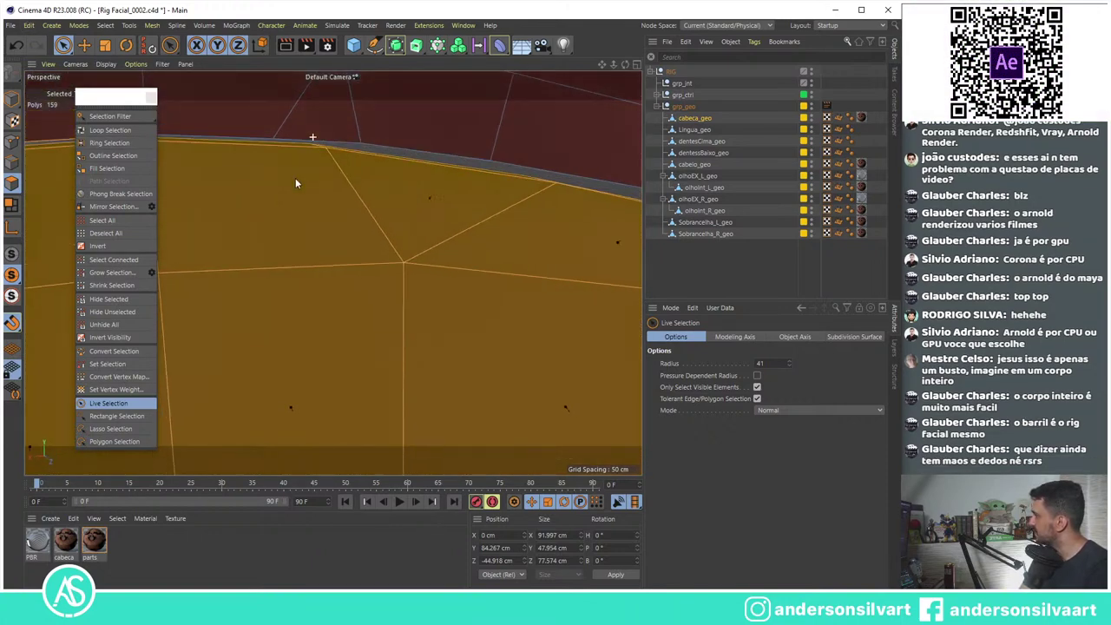
scroll(279, 186, up, 2)
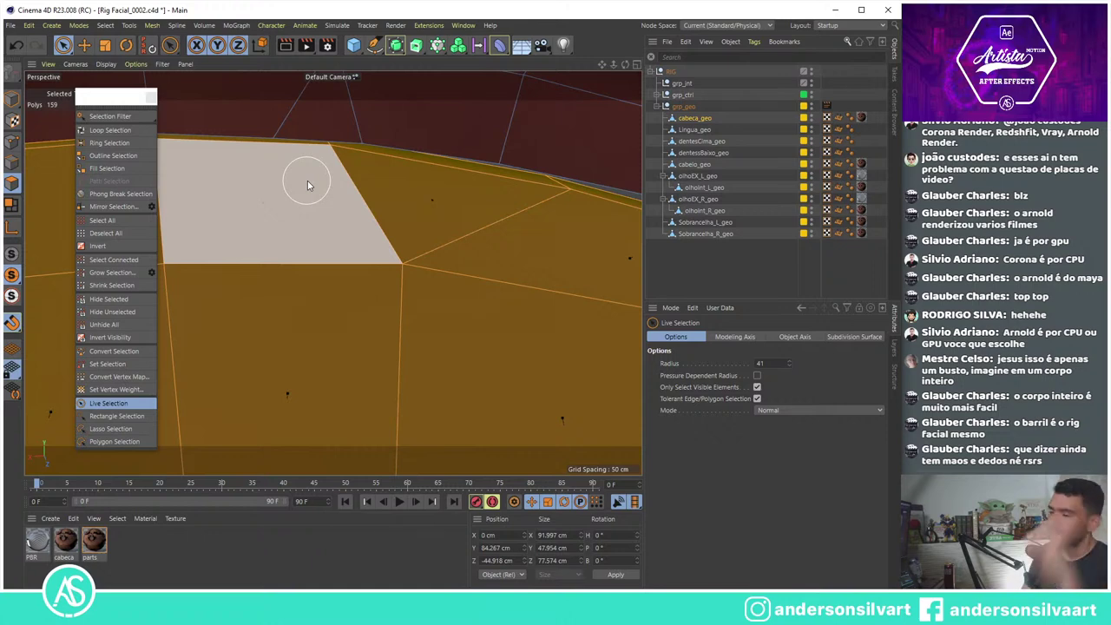
Step: Remove the grey upper-edge polygons and add the left polygon back, leaving 151 selected
mouse_move(271, 167)
alt+mouse_down()
mouse_move(455, 242)
mouse_move(369, 181)
mouse_move(282, 182)
alt+mouse_up()
alt+right_drag(282, 182, 447, 124)
key(Delete)
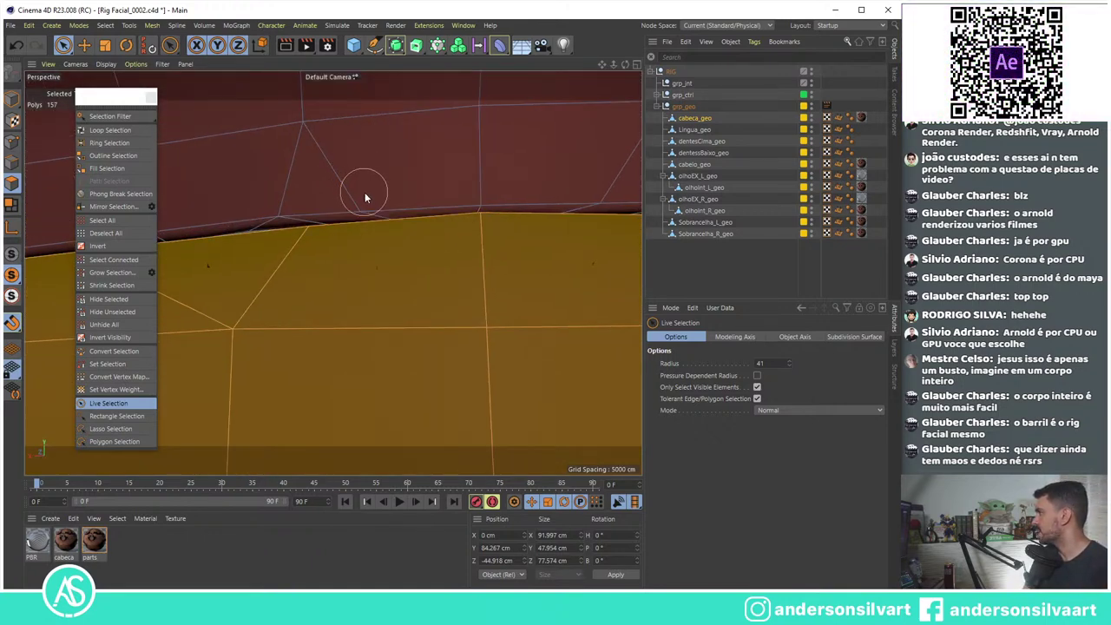
mouse_move(335, 199)
alt+mouse_down()
mouse_move(310, 235)
mouse_move(290, 191)
mouse_move(211, 198)
mouse_move(600, 202)
mouse_move(330, 258)
mouse_move(337, 214)
mouse_move(371, 156)
mouse_move(335, 181)
mouse_move(357, 216)
mouse_move(330, 272)
mouse_move(350, 190)
alt+mouse_up()
mouse_move(380, 250)
alt+mouse_down()
mouse_move(372, 240)
mouse_move(401, 229)
mouse_move(413, 344)
mouse_move(387, 240)
mouse_move(323, 317)
mouse_move(347, 411)
mouse_move(545, 300)
mouse_move(602, 321)
mouse_move(367, 288)
mouse_move(261, 314)
mouse_move(406, 296)
mouse_move(250, 375)
mouse_move(301, 254)
mouse_move(354, 241)
alt+mouse_up()
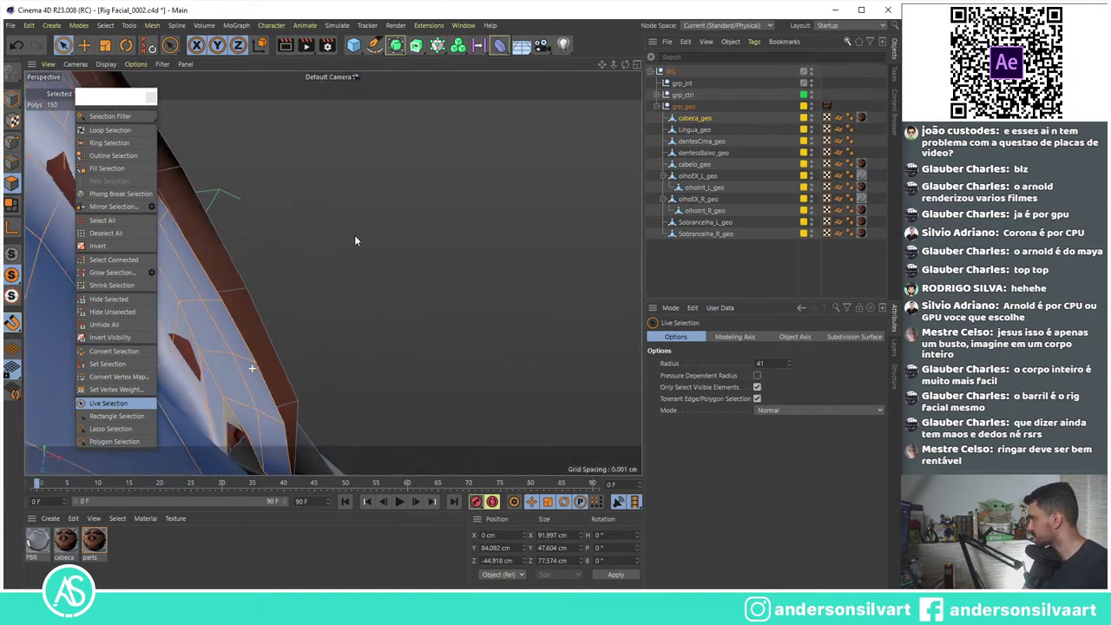
mouse_move(319, 292)
alt+mouse_down()
mouse_move(335, 265)
mouse_move(330, 303)
mouse_move(245, 447)
alt+mouse_up()
shift+click(216, 395)
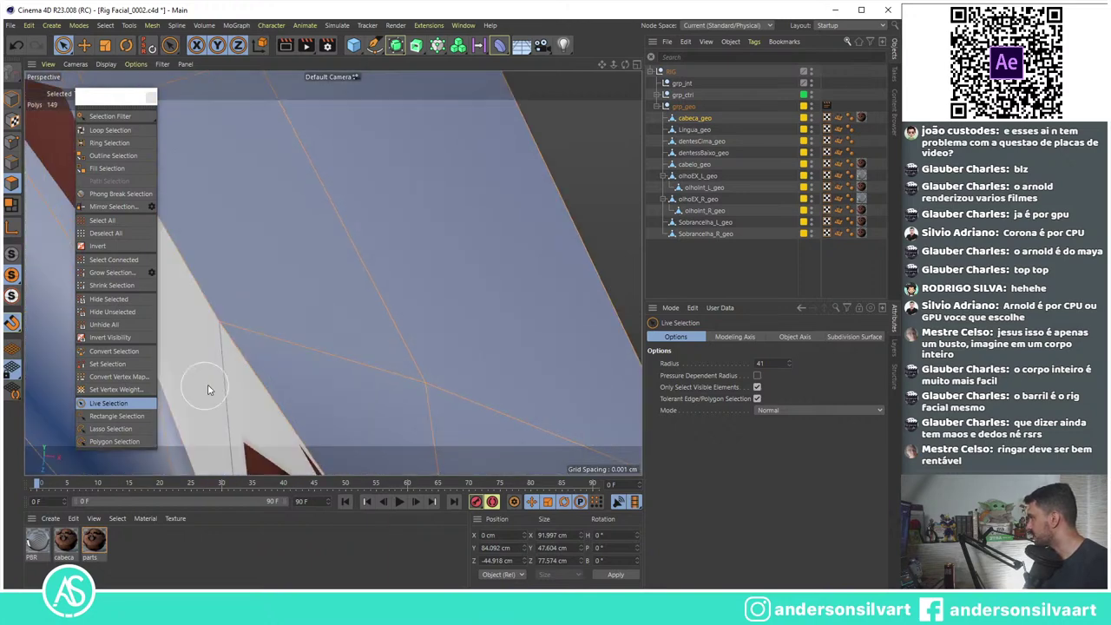
mouse_move(183, 416)
alt+mouse_down()
mouse_move(214, 362)
mouse_move(286, 335)
mouse_move(286, 322)
mouse_move(164, 337)
mouse_move(332, 394)
mouse_move(449, 318)
mouse_move(516, 315)
mouse_move(560, 293)
mouse_move(366, 274)
mouse_move(555, 333)
mouse_move(315, 280)
mouse_move(389, 340)
mouse_move(403, 369)
alt+mouse_up()
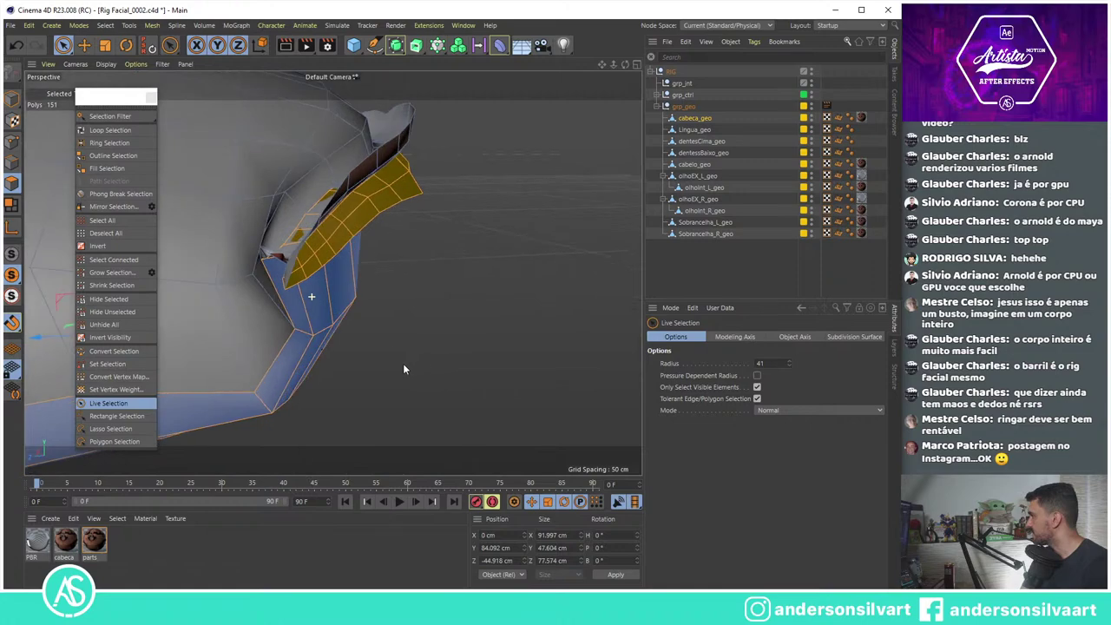
Step: Hide polygons outside the 151-polygon selection and drag the viewport divider left to widen the managers
click(109, 312)
mouse_move(233, 250)
alt+mouse_down()
mouse_move(304, 269)
mouse_move(352, 365)
mouse_move(439, 351)
mouse_move(168, 179)
mouse_move(232, 187)
mouse_move(309, 159)
mouse_move(328, 214)
mouse_move(348, 167)
mouse_move(337, 230)
mouse_move(365, 179)
mouse_move(191, 422)
mouse_move(280, 298)
mouse_move(120, 250)
mouse_move(276, 334)
mouse_move(388, 314)
mouse_move(433, 275)
mouse_move(590, 284)
alt+mouse_up()
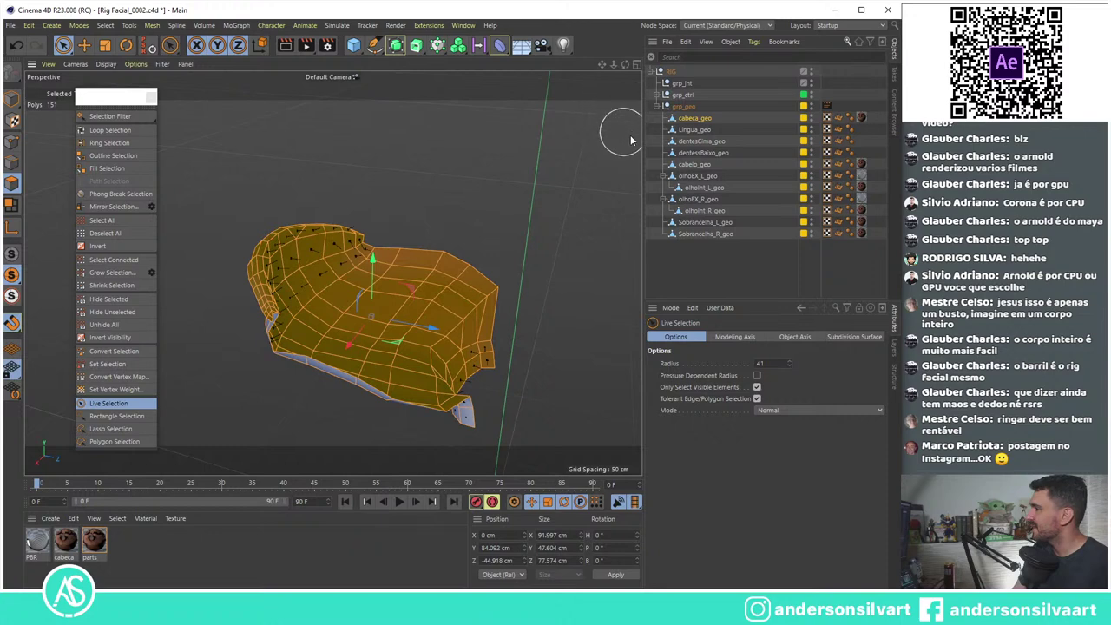
drag(642, 139, 595, 139)
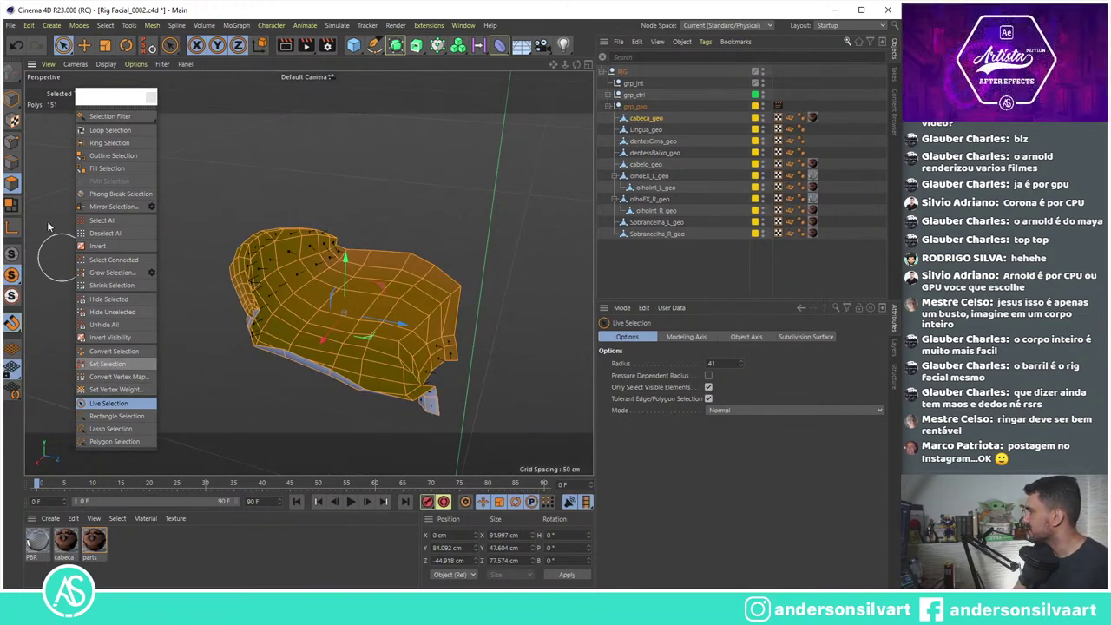
Step: Store the selected mouth polygons as a selection tag named 'boca', then reload it to test
click(107, 364)
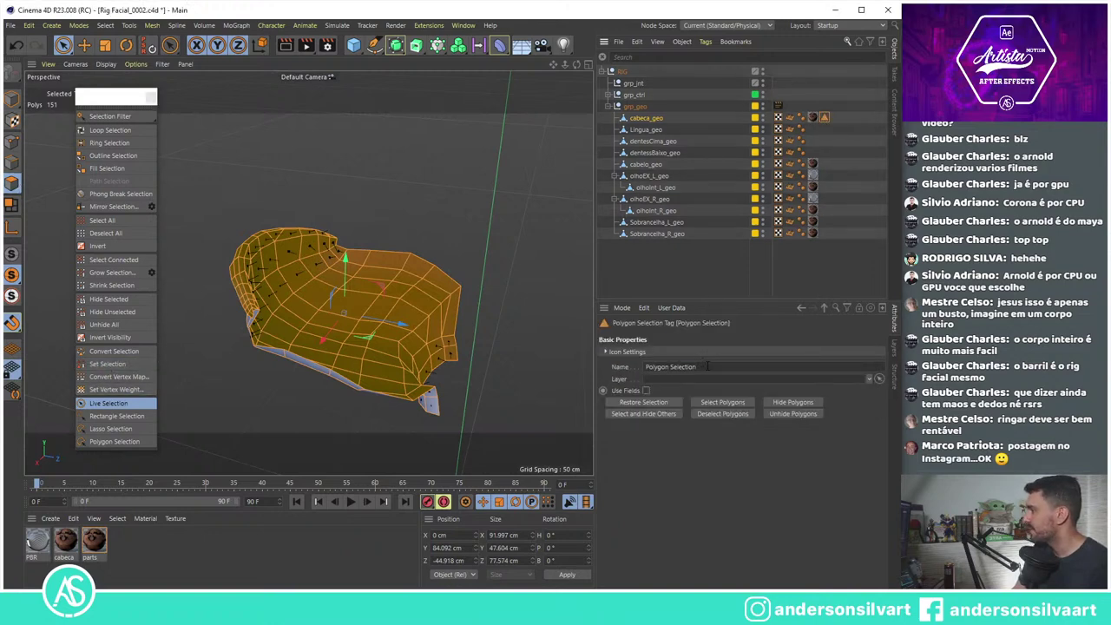
text(boca)
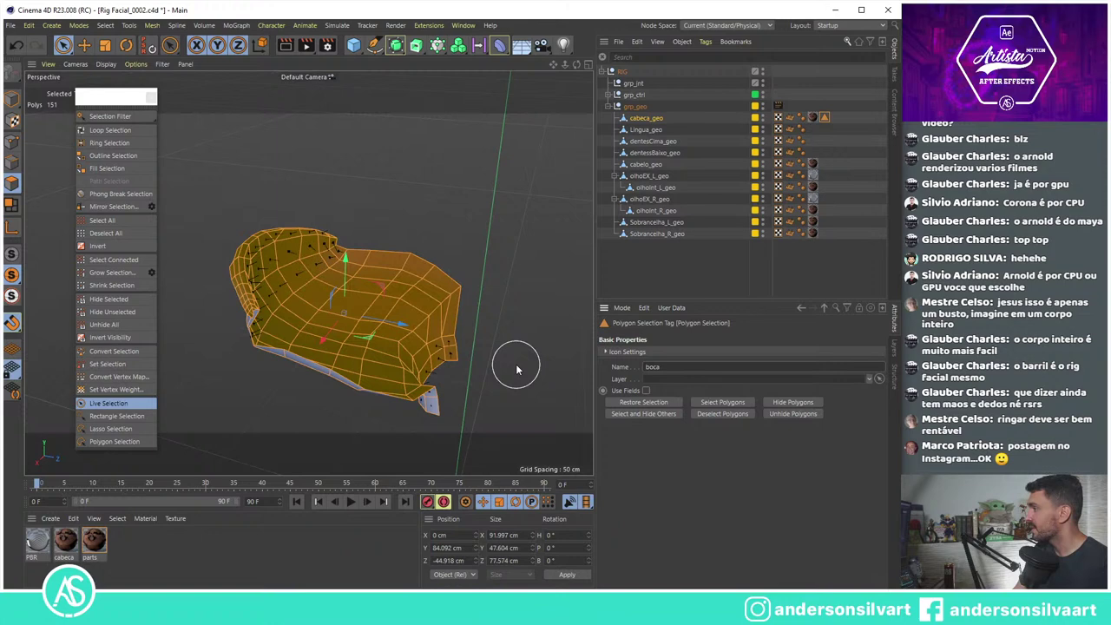
click(475, 216)
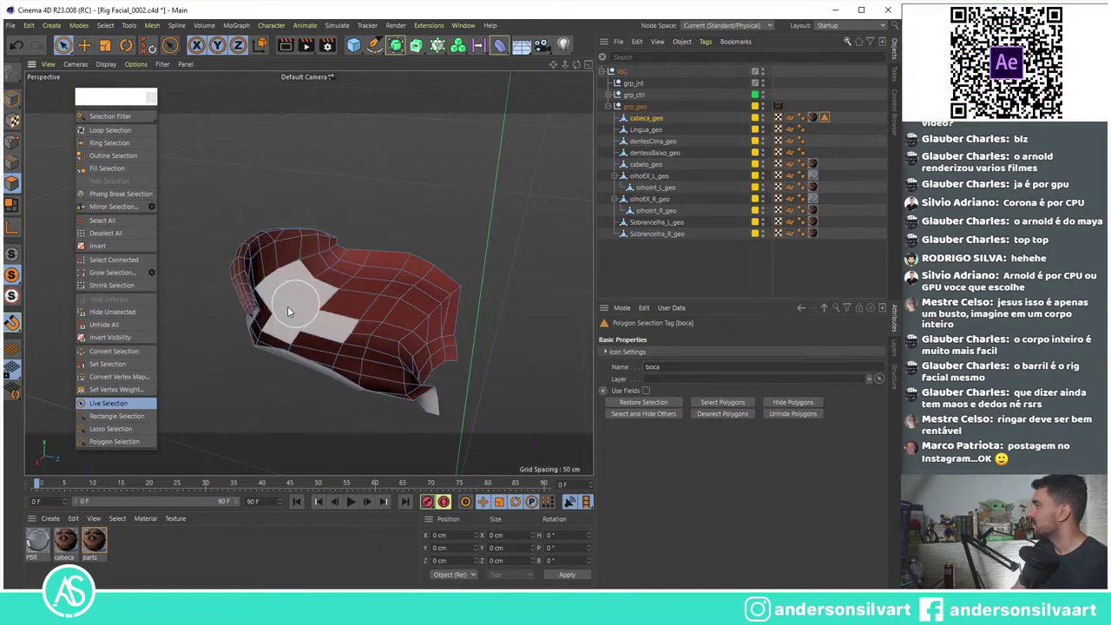
double_click(825, 117)
Step: Inspect the restored mouth polygons in isolation, then unhide all of the head mesh
alt+drag(408, 174, 326, 256)
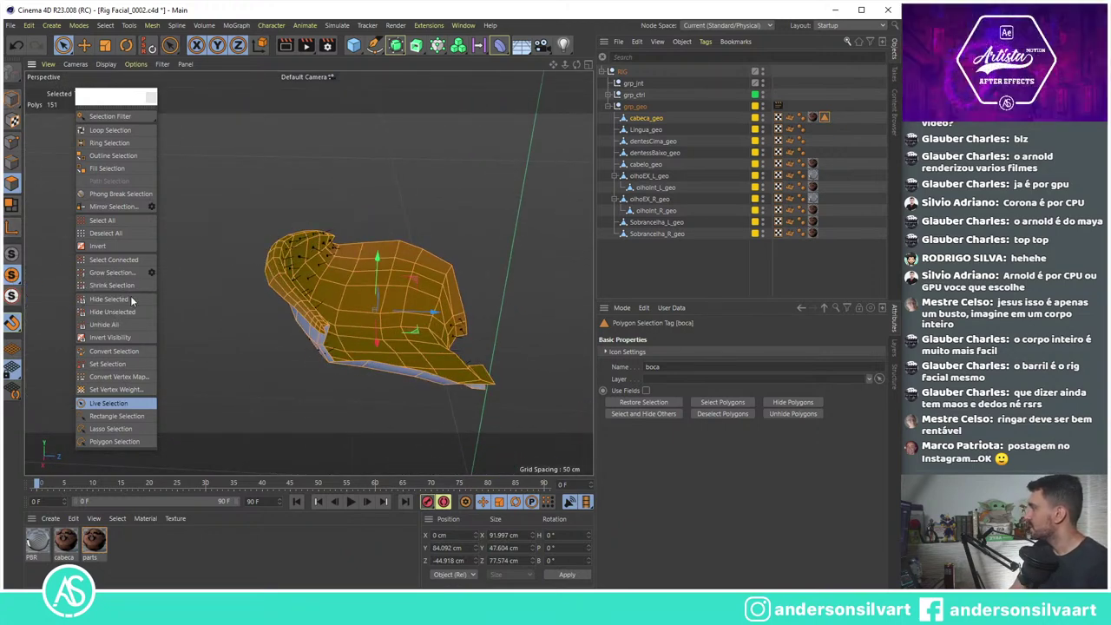
click(12, 275)
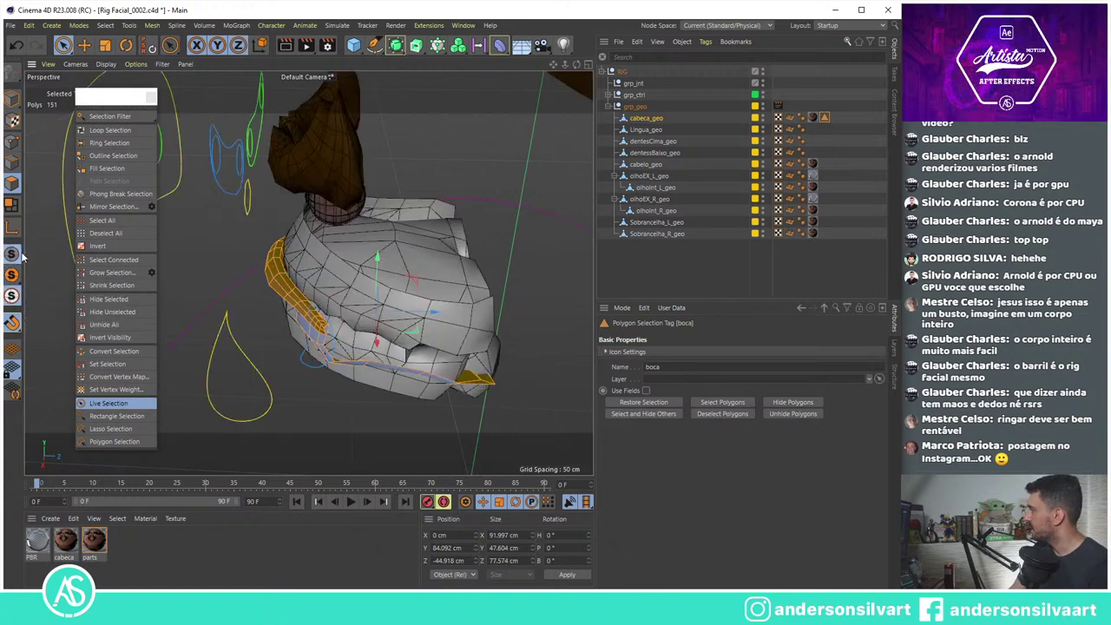
scroll(439, 213, down, 6)
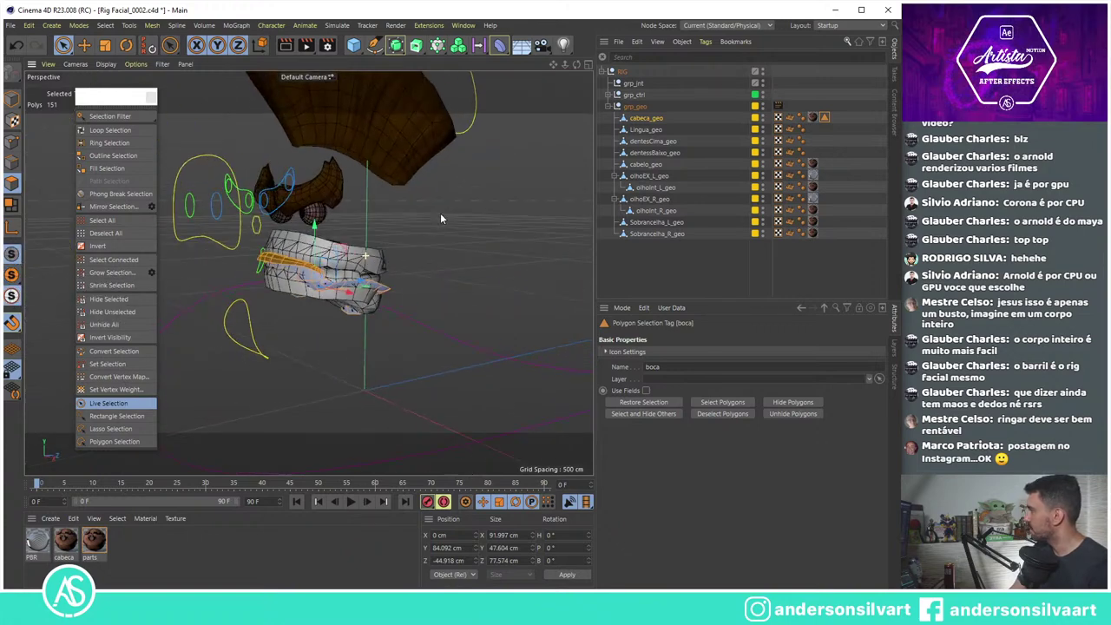
click(12, 275)
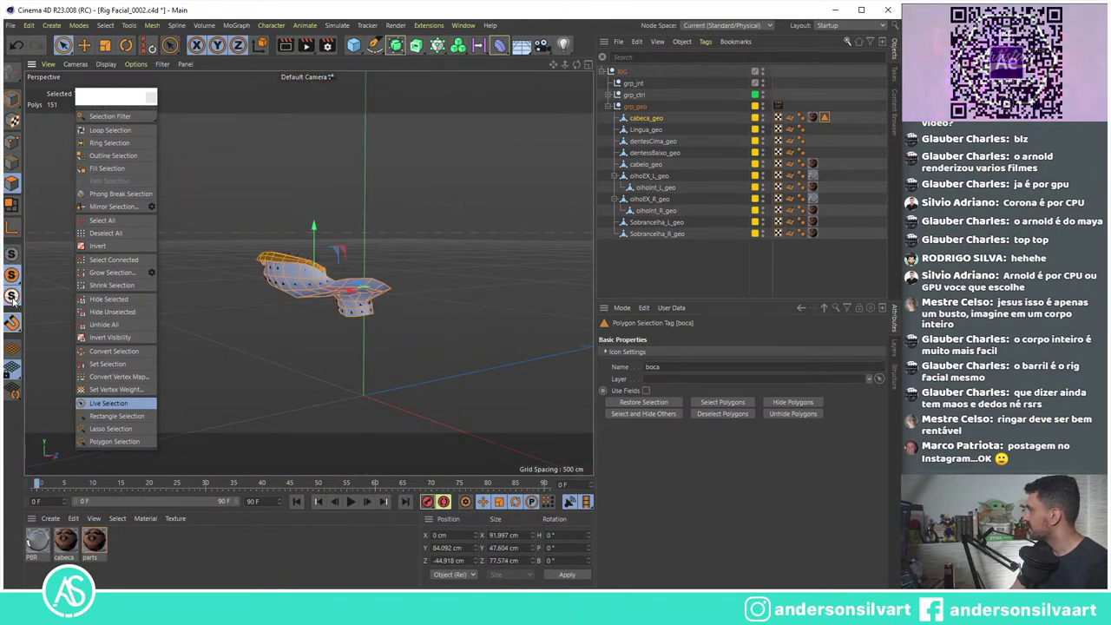
click(117, 324)
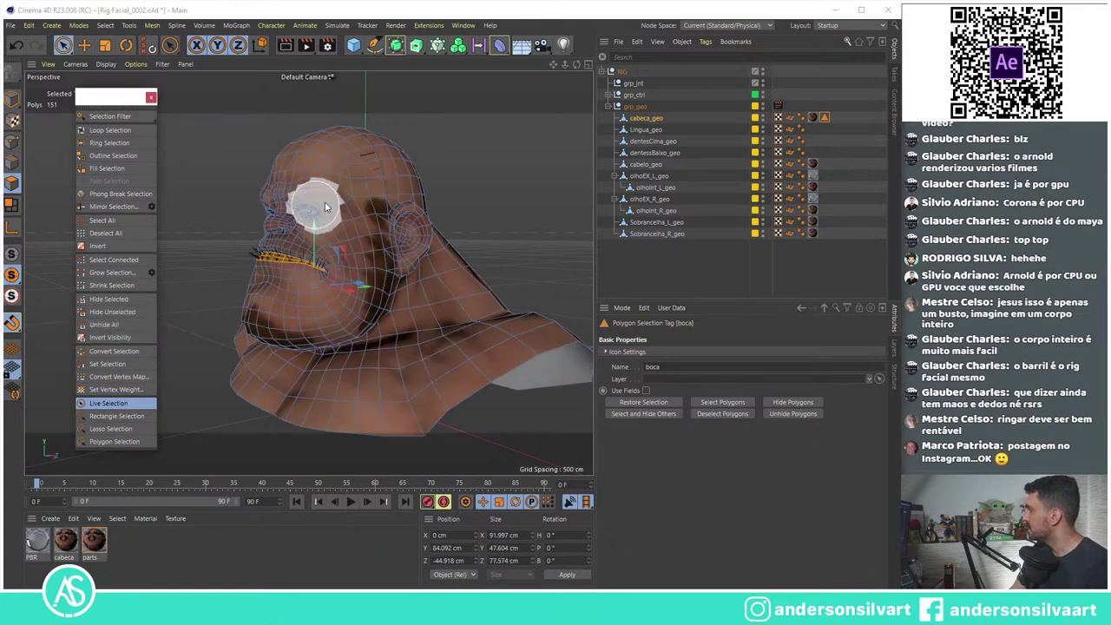
scroll(390, 205, up, 5)
scroll(390, 205, down, 5)
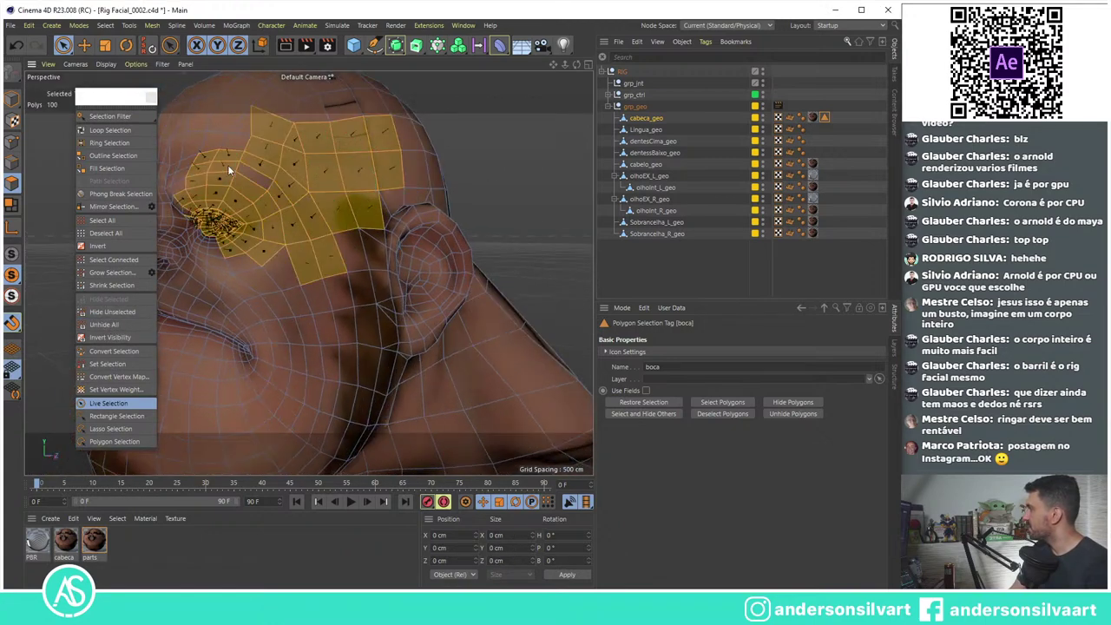
drag(227, 165, 360, 203)
double_click(826, 119)
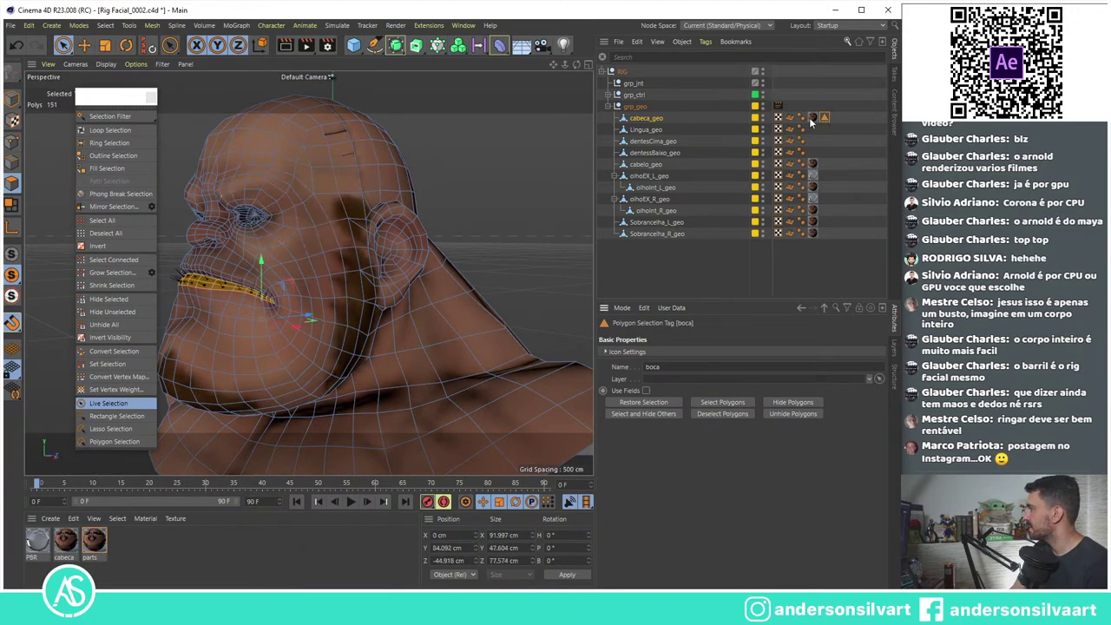
key(s)
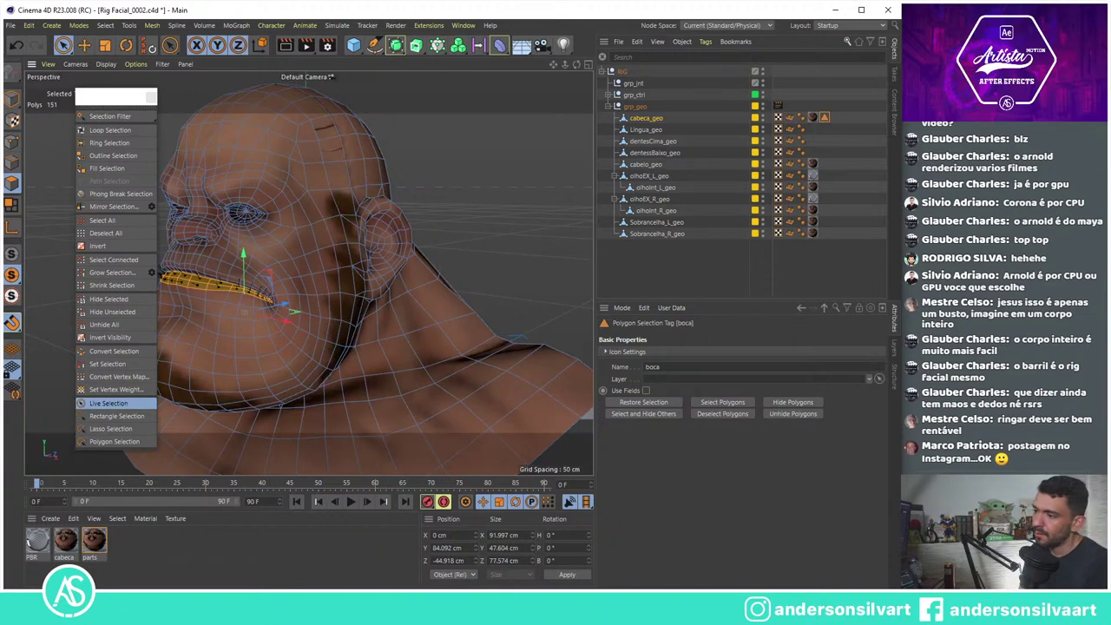
key(alt+Tab)
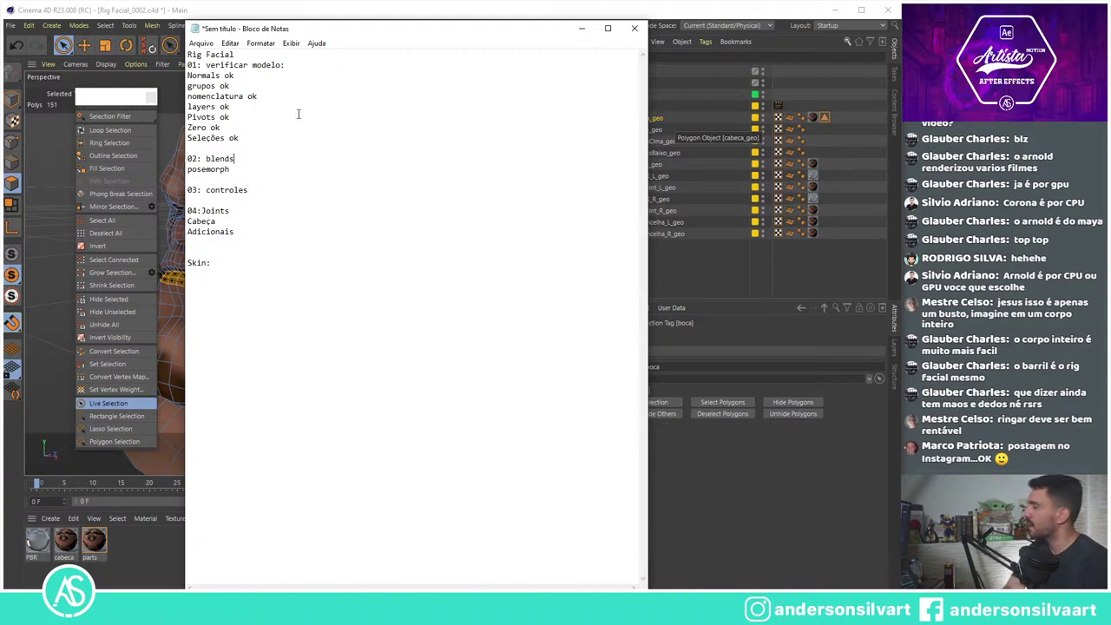
click(634, 28)
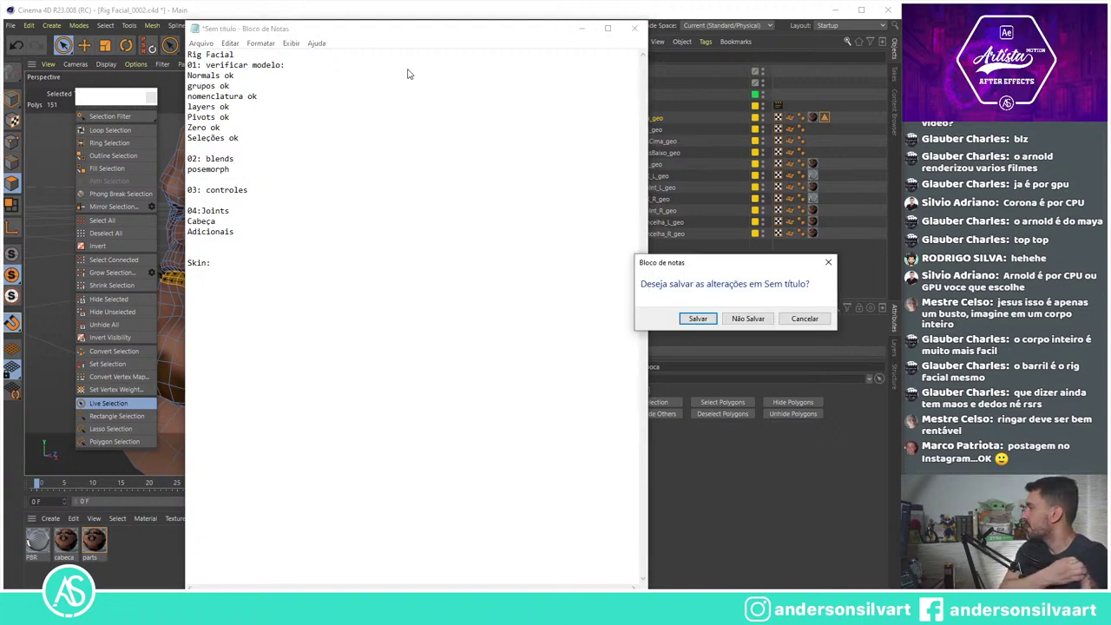
click(805, 319)
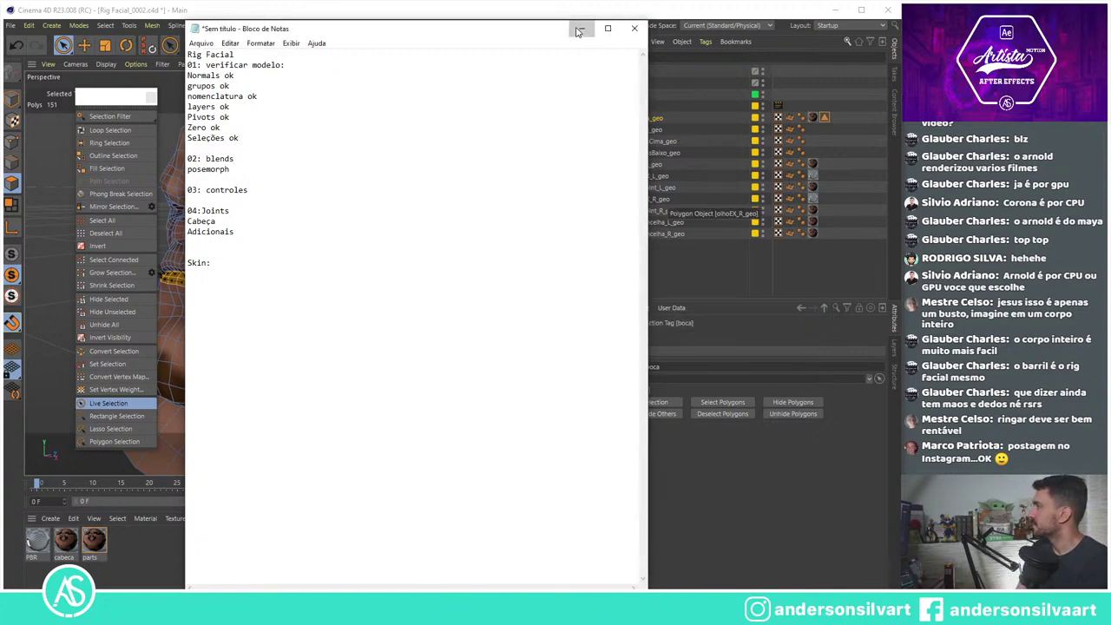
click(582, 28)
alt+drag(238, 183, 251, 278)
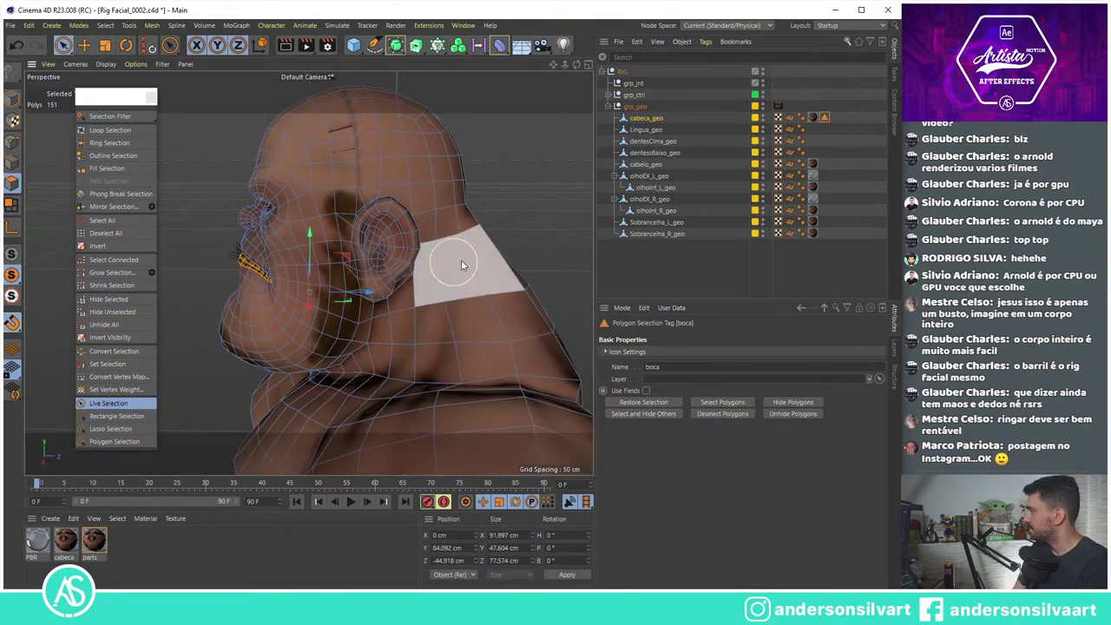
Step: Open the Layers list, select grp_ctrl and grp_jnt, and expand grp_ctrl to list its facial controls
alt+drag(291, 348, 426, 276)
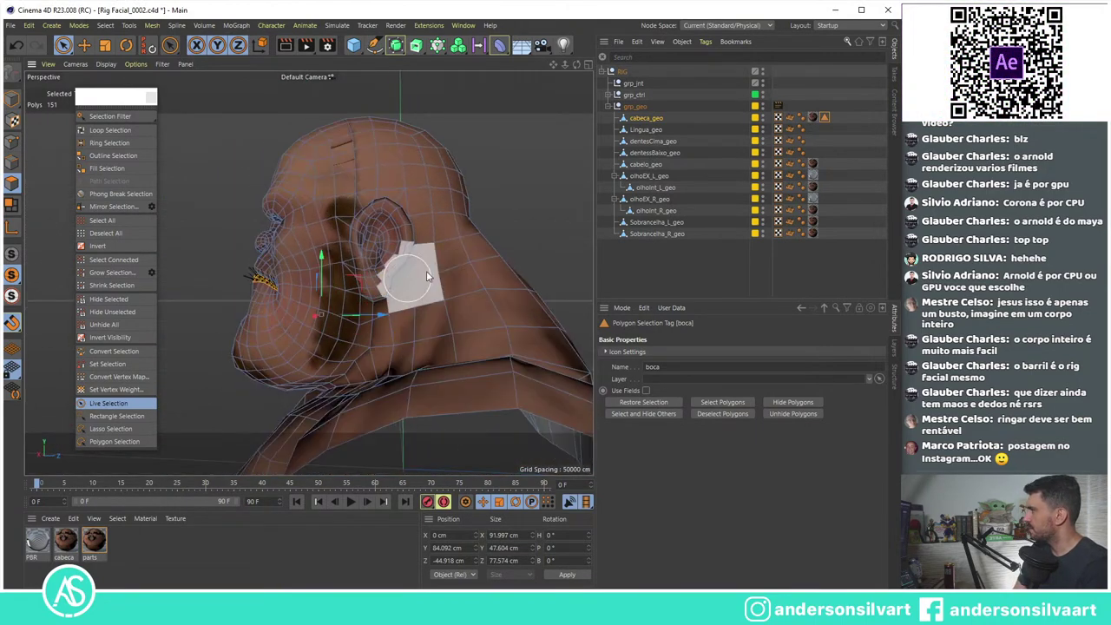
click(895, 352)
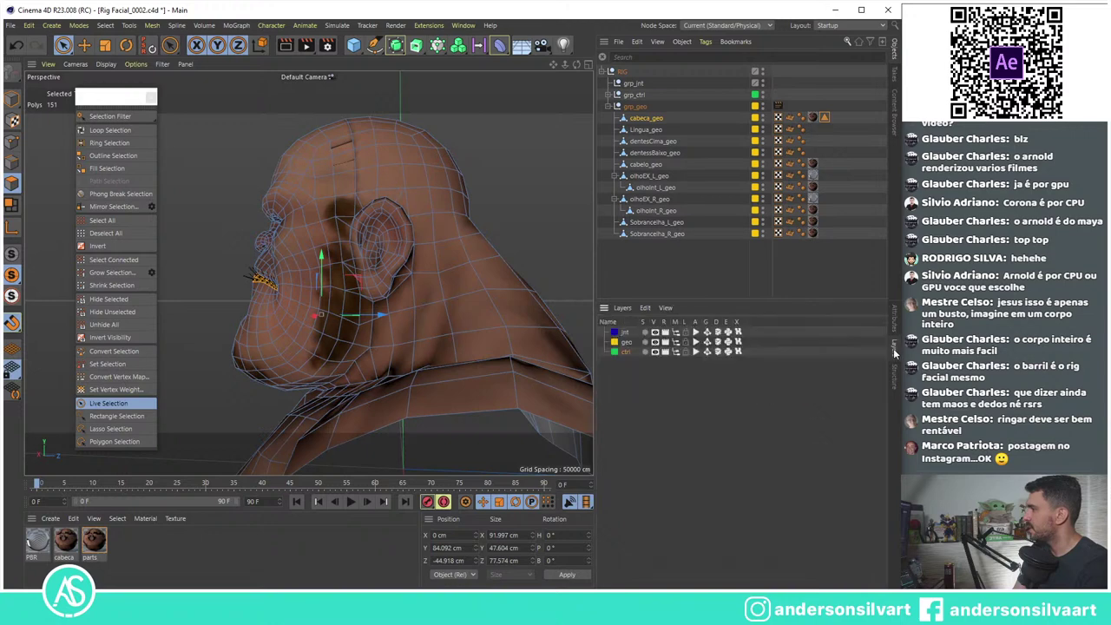
click(637, 95)
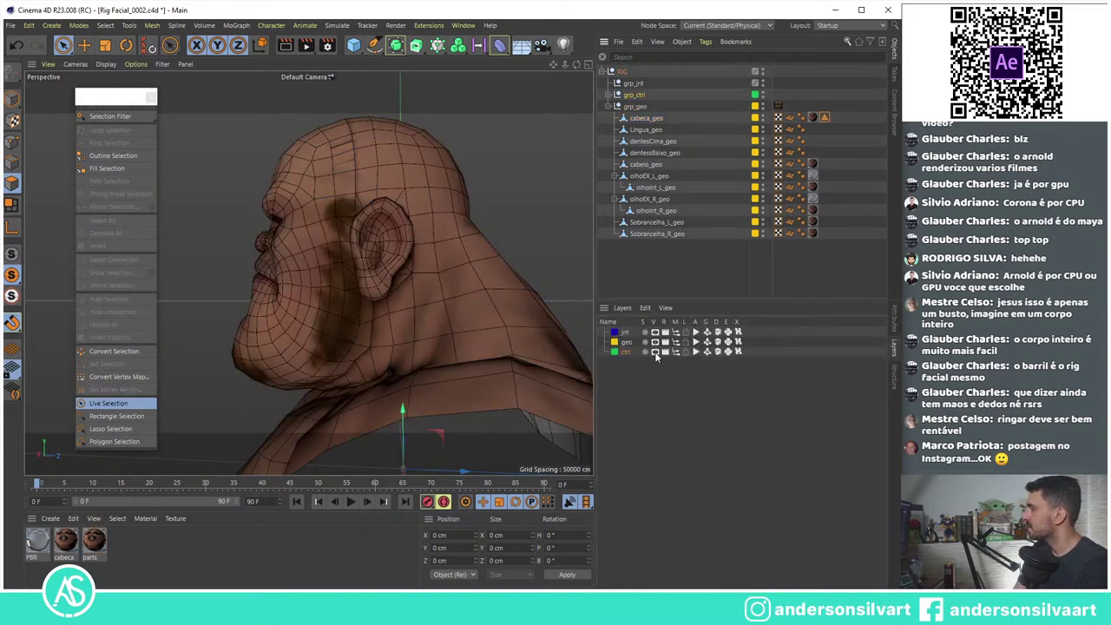
click(631, 86)
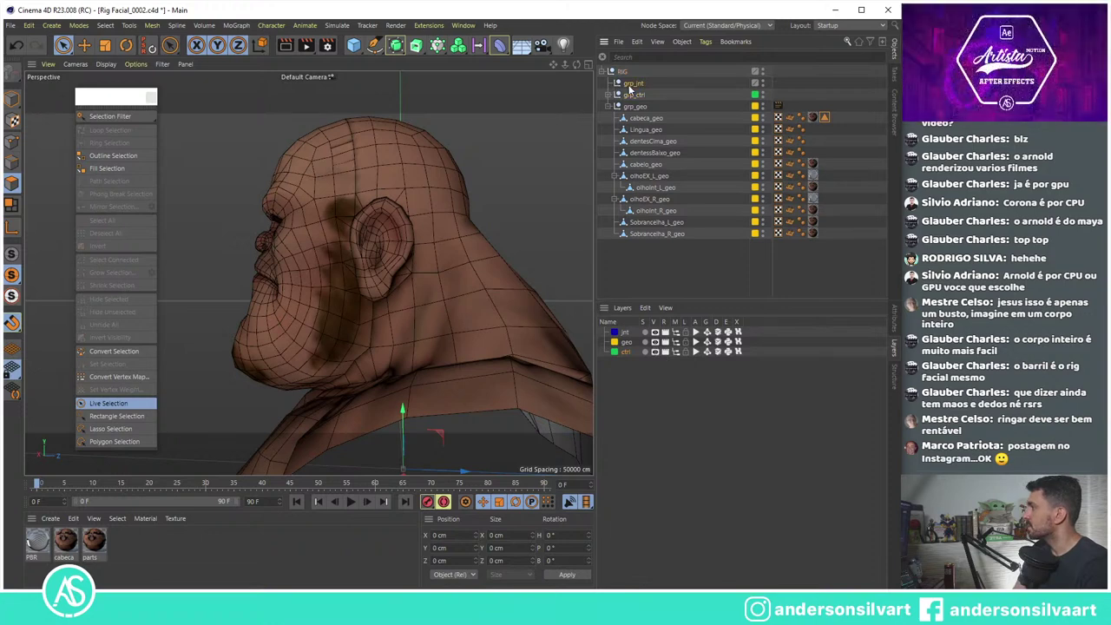
click(611, 96)
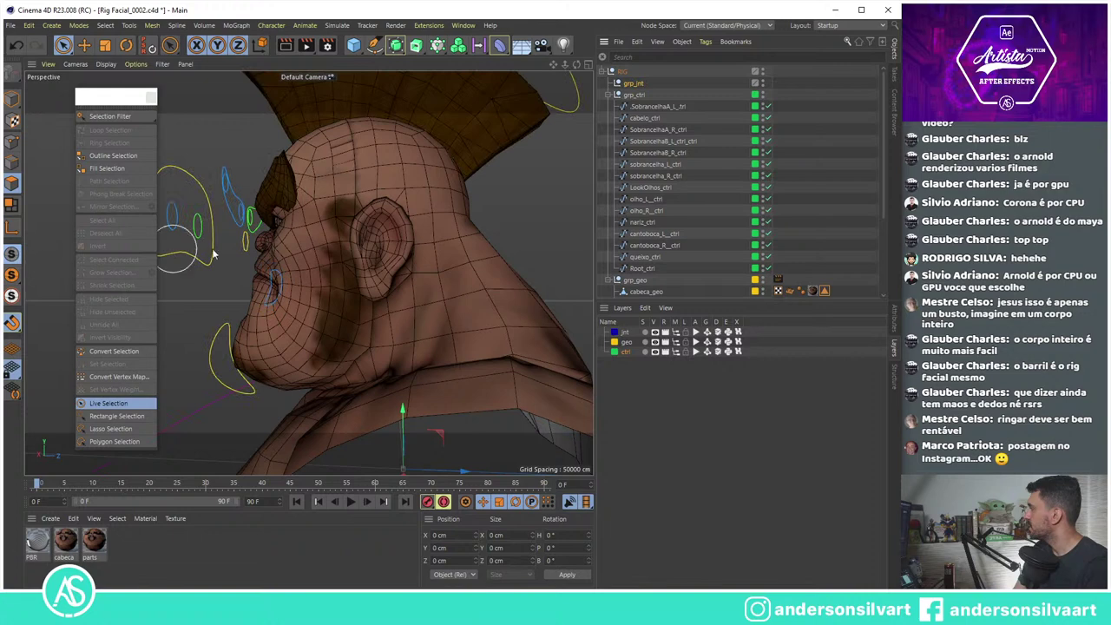
Step: Orbit closer around the whole head rig and dismiss the selection options popup
alt+drag(261, 252, 513, 226)
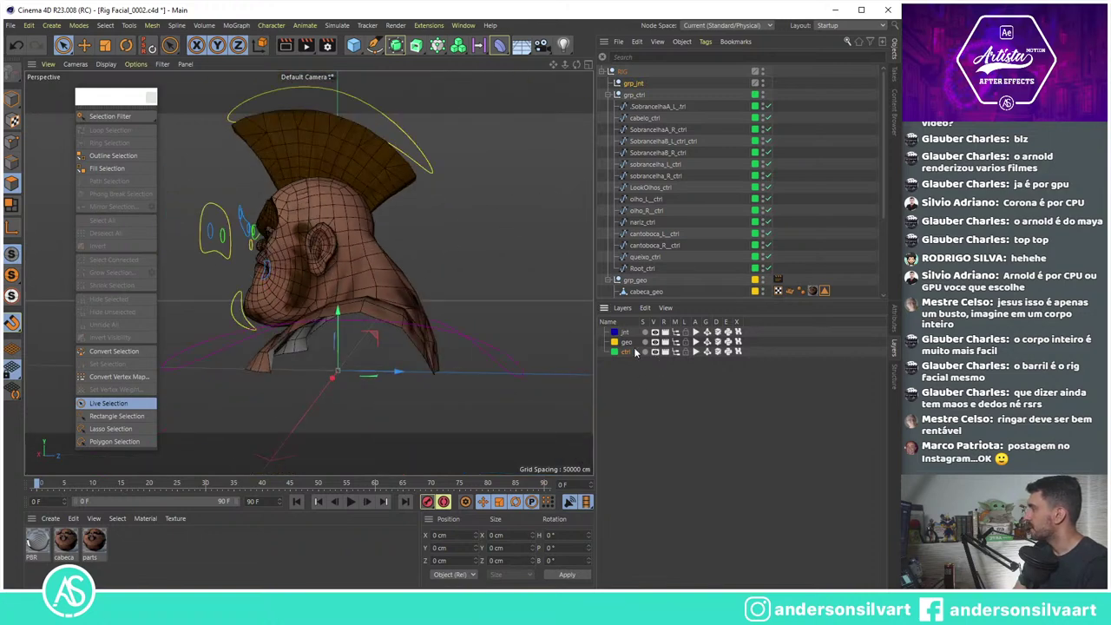
alt+drag(486, 287, 398, 276)
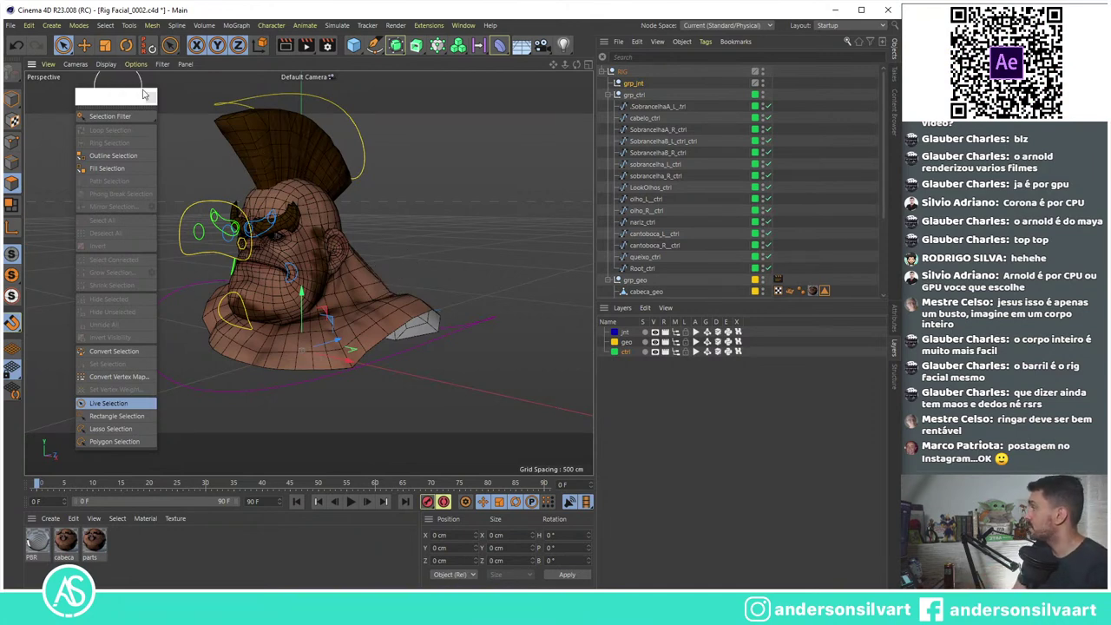
key(Escape)
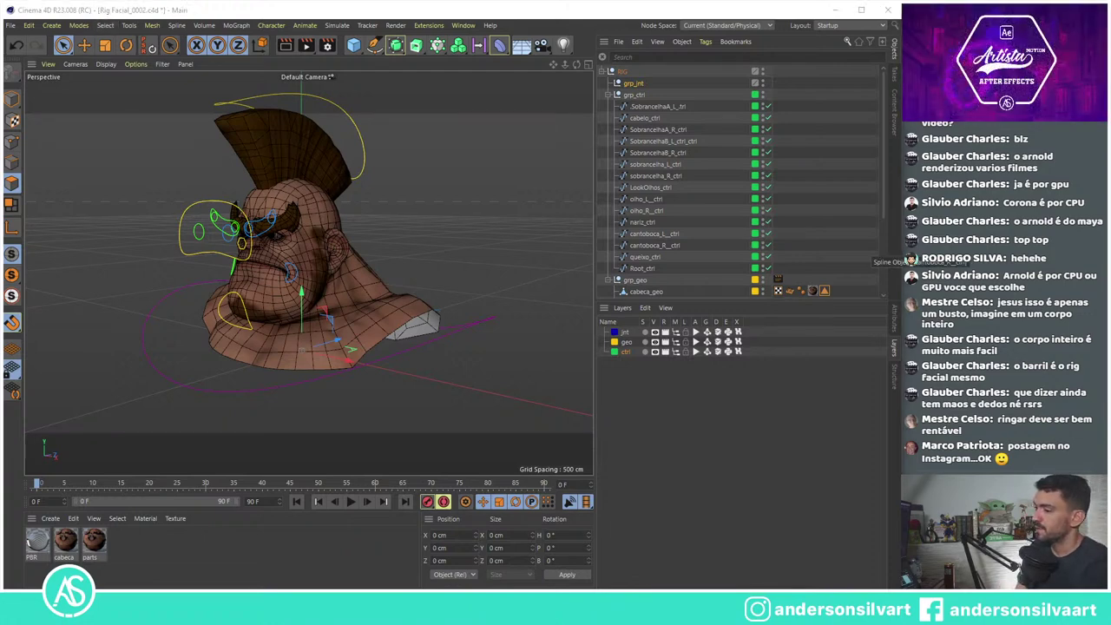
Step: Minimize the Notepad checklist and maximize the Right view, zoomed to fit the whole mohawk head
key(alt+Tab)
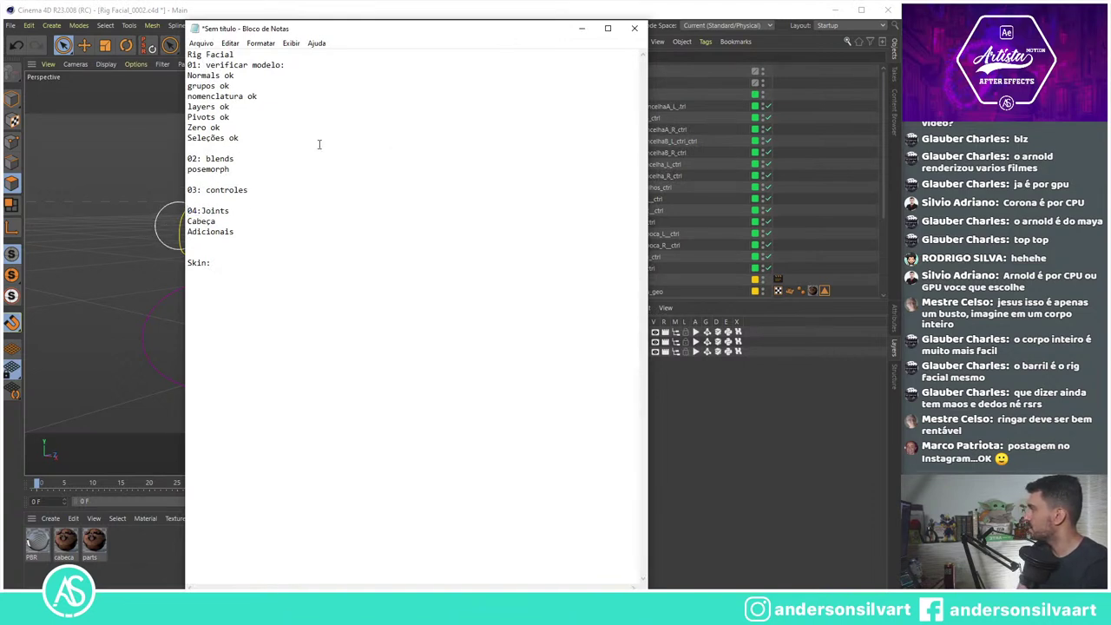
click(581, 31)
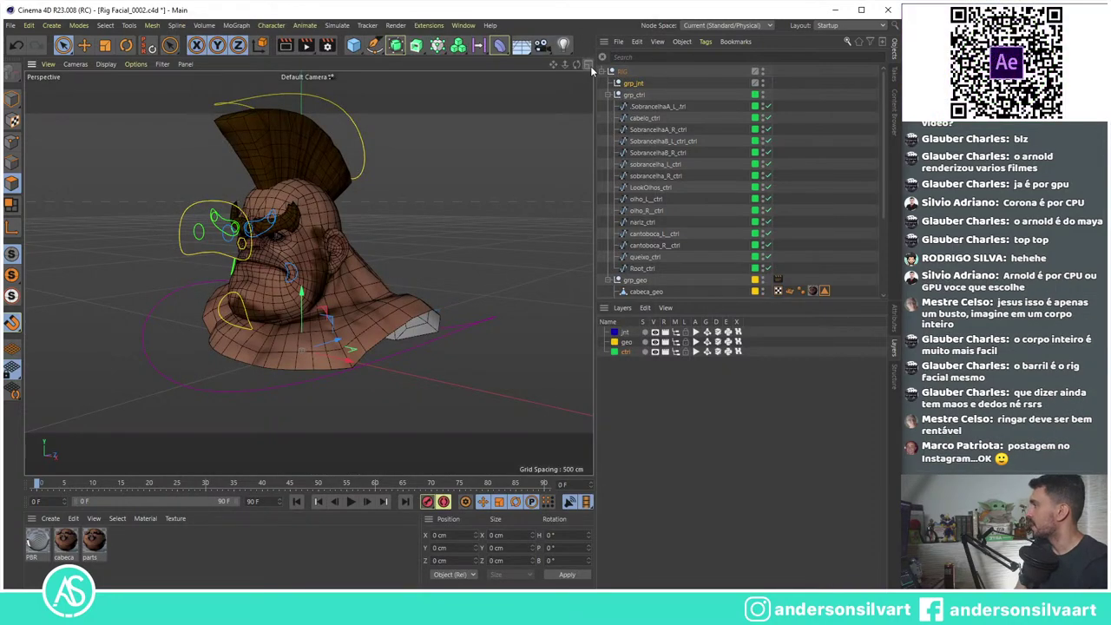
middle_click(582, 122)
click(303, 275)
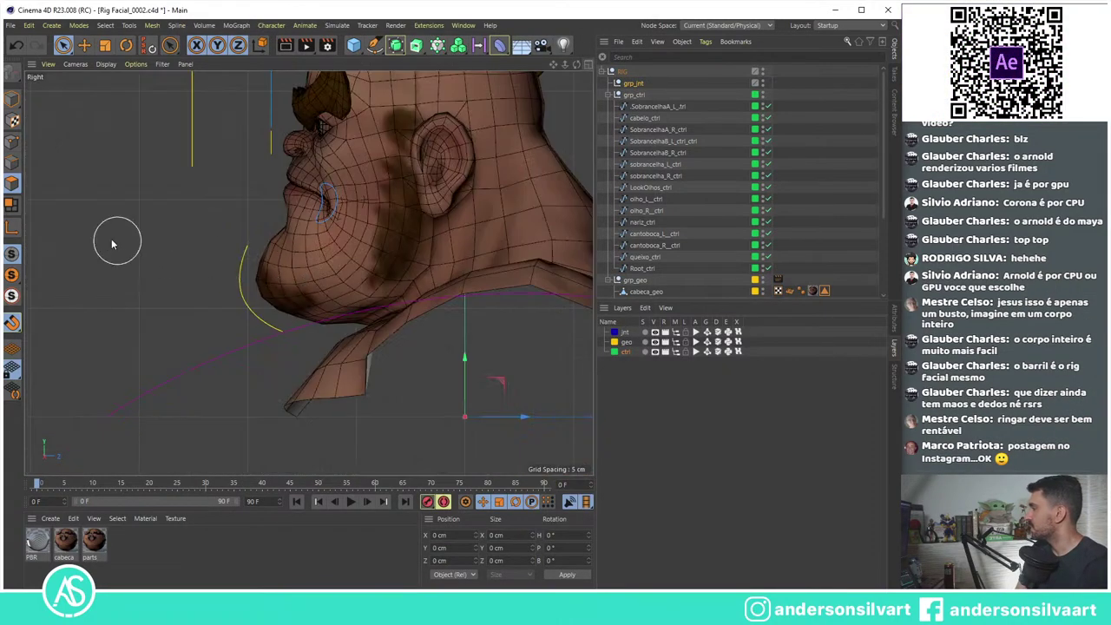
scroll(401, 224, down, 2)
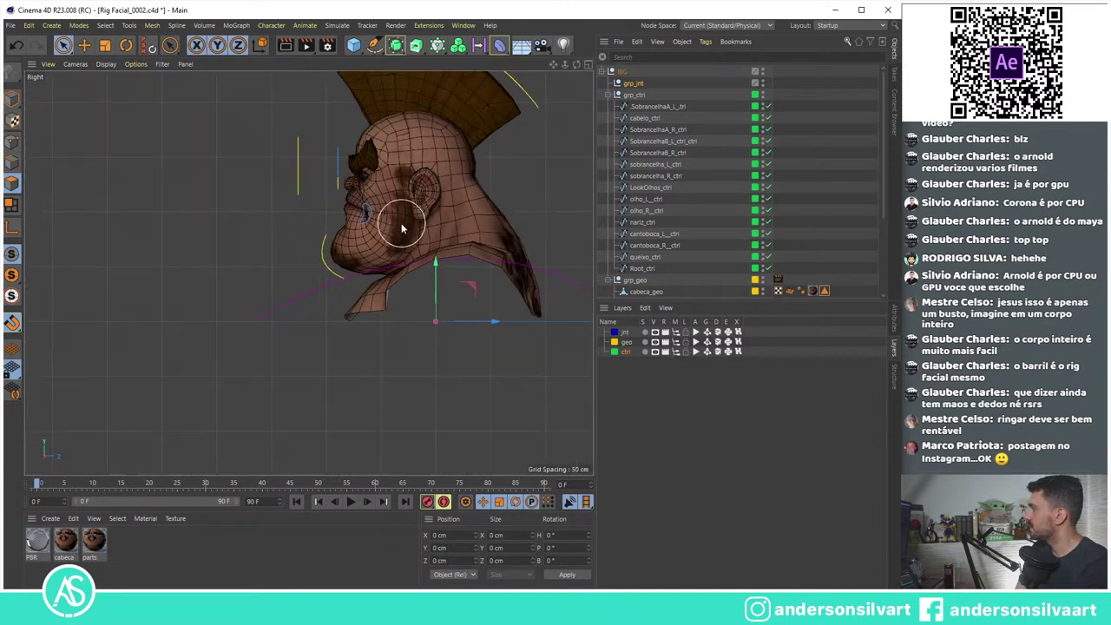
scroll(301, 294, down, 2)
scroll(301, 294, down, 1)
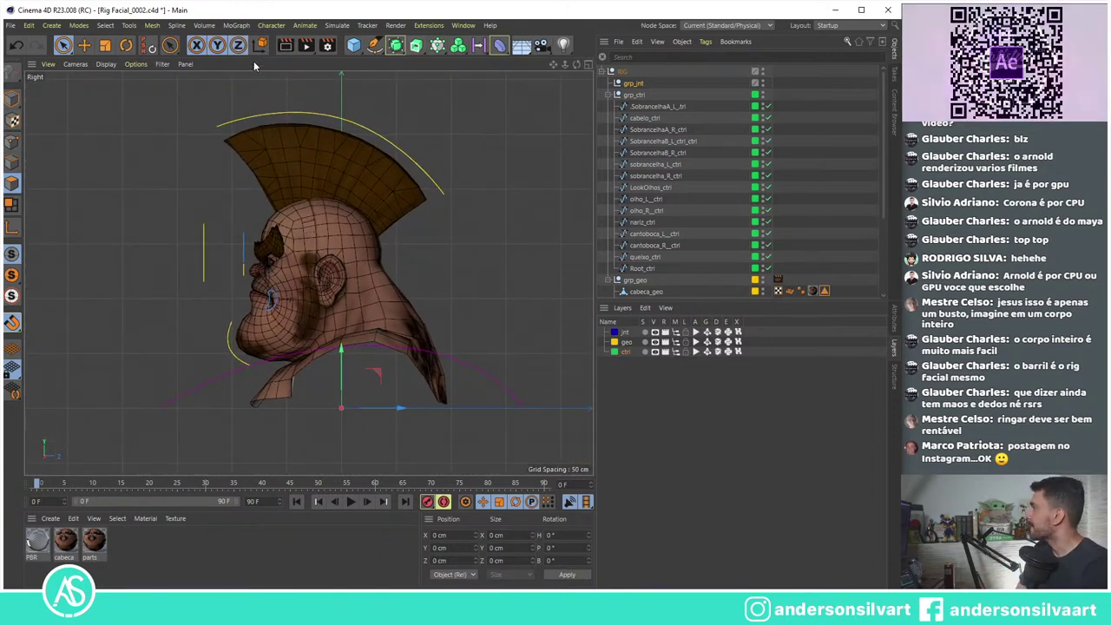
Step: Tear off the Character menu as a palette and collapse grp_ctrl and grp_geo
click(272, 25)
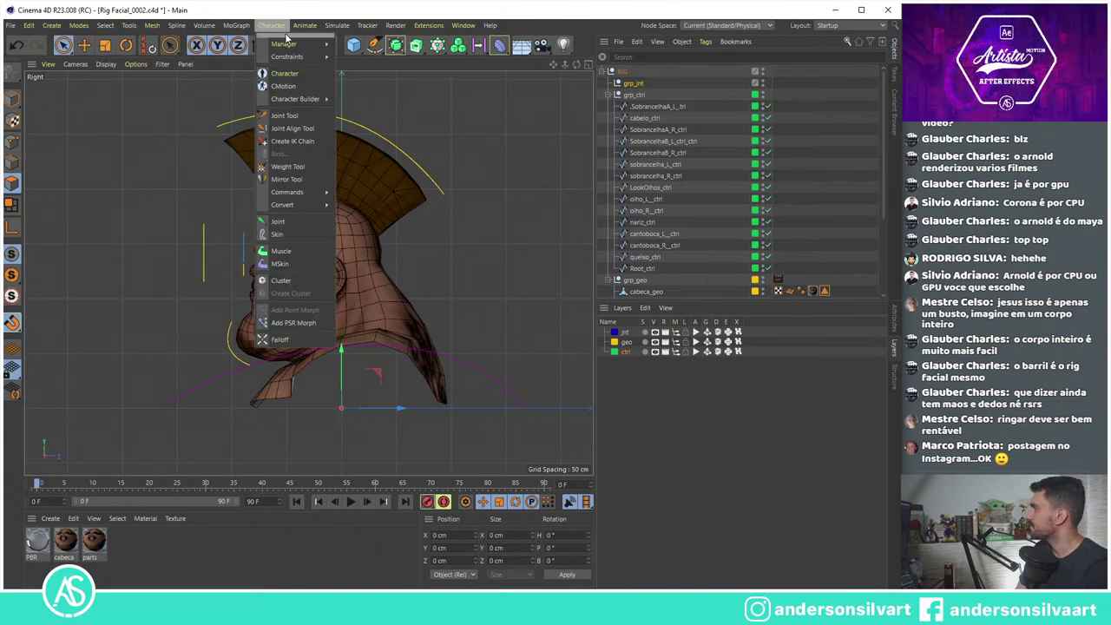
click(287, 37)
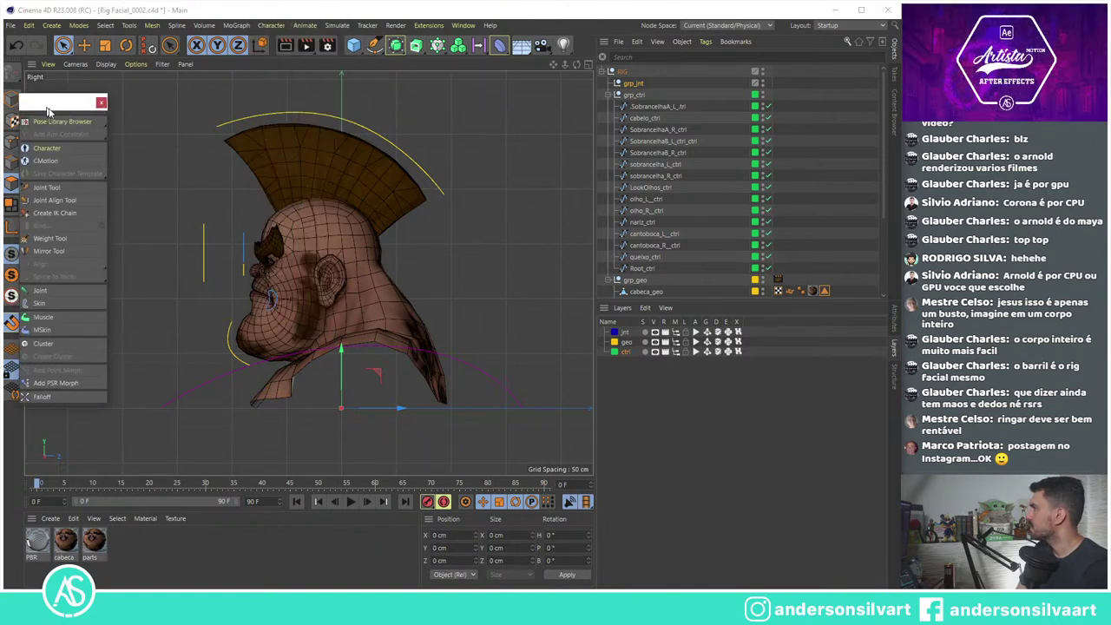
click(612, 94)
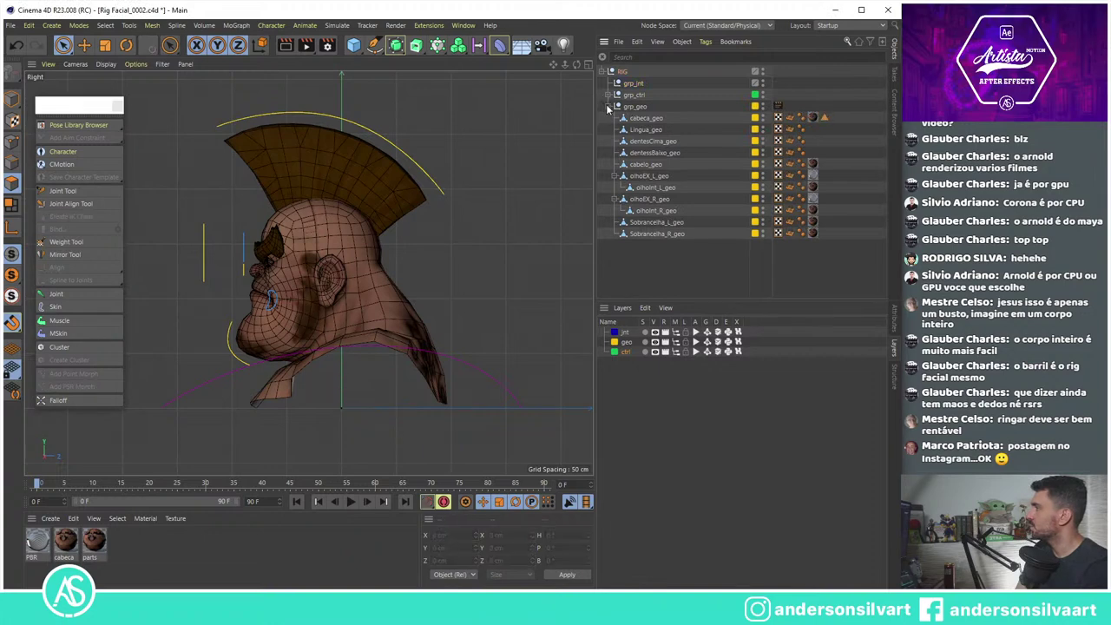
click(609, 106)
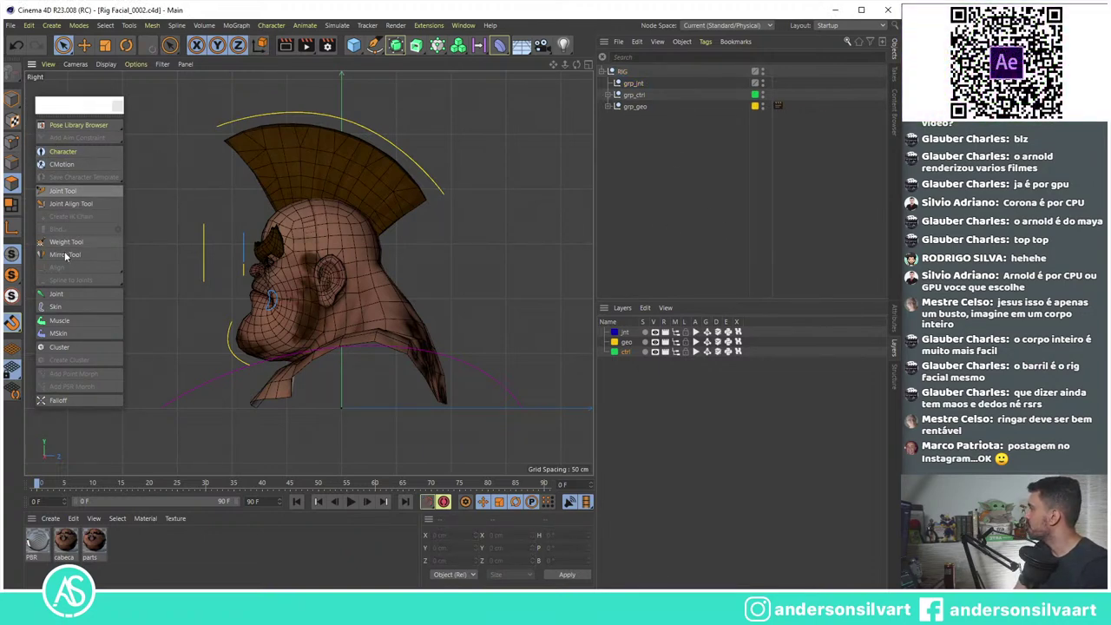
Step: With snapping on, place three joints from below the neck to the head top, selecting the base Joint
click(62, 195)
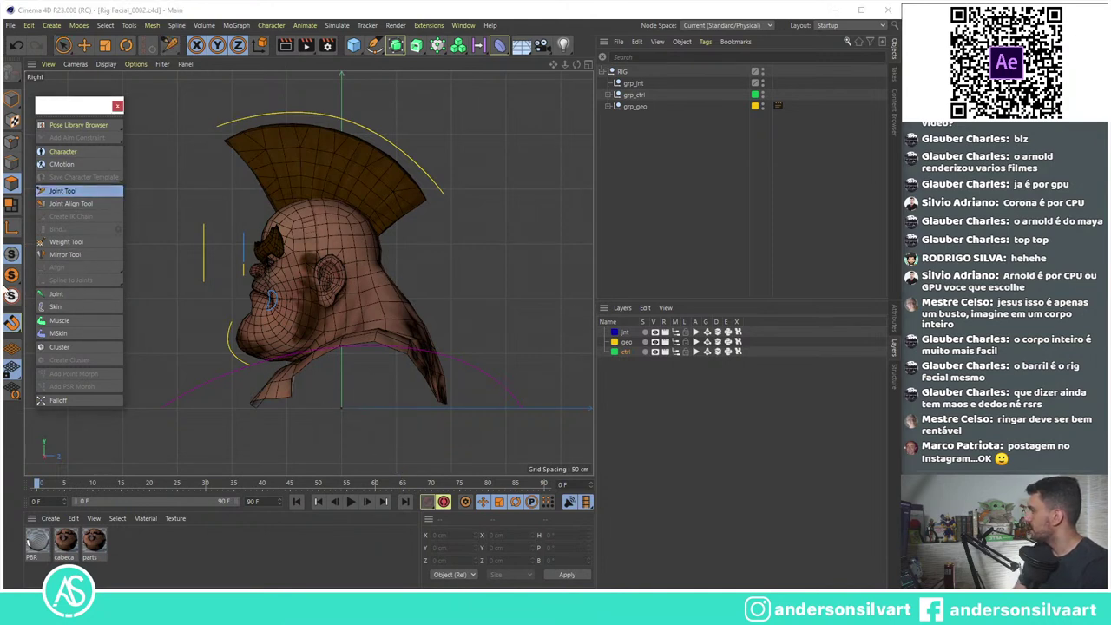
click(12, 322)
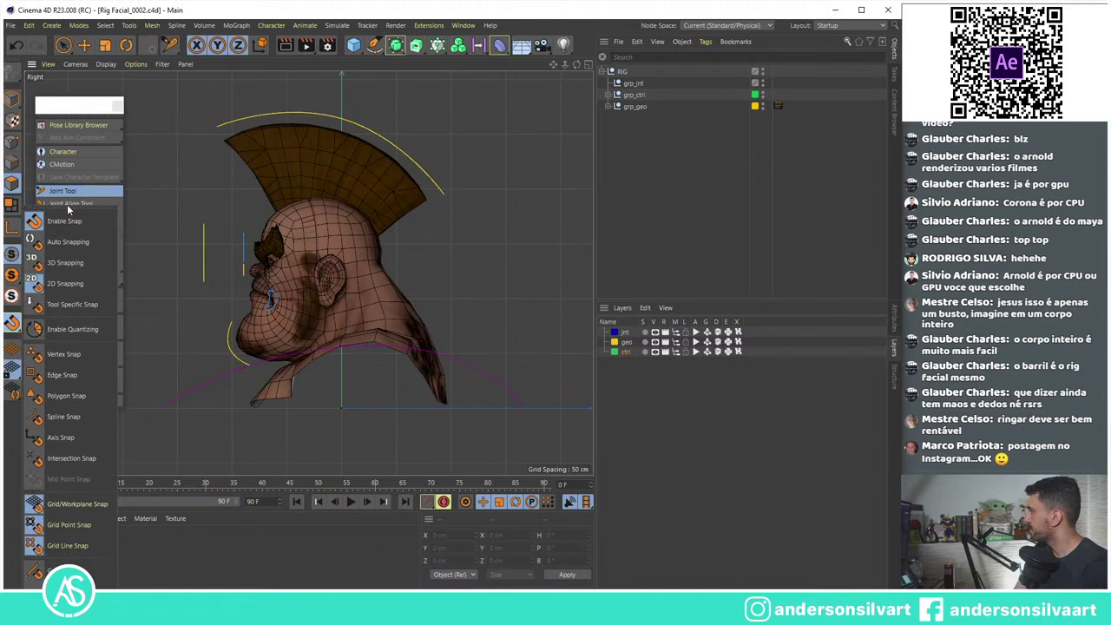
click(69, 212)
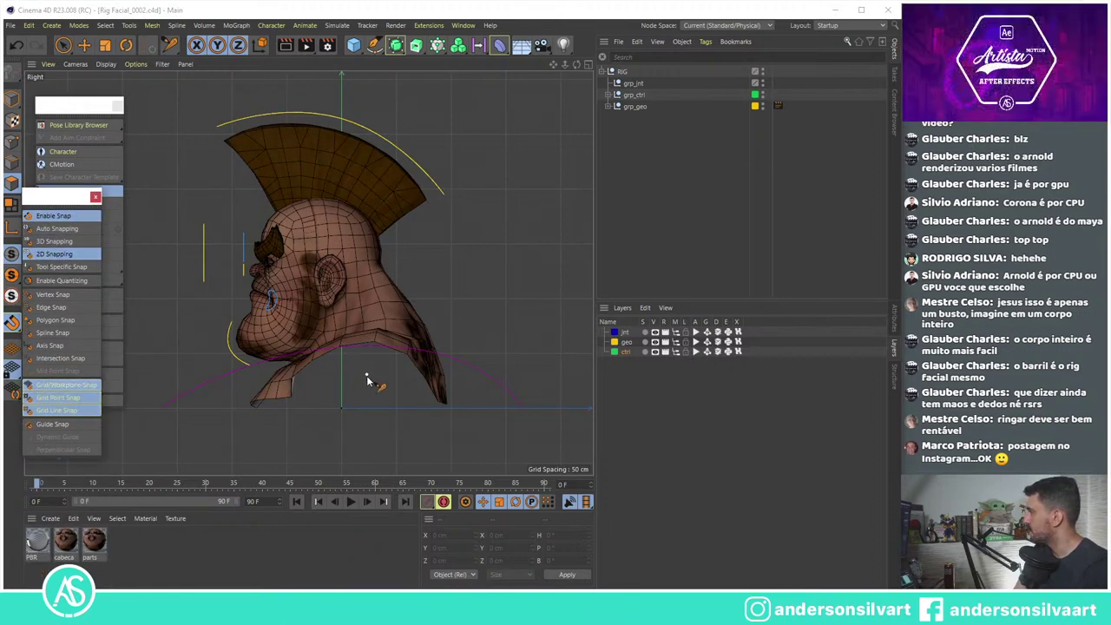
ctrl+click(342, 411)
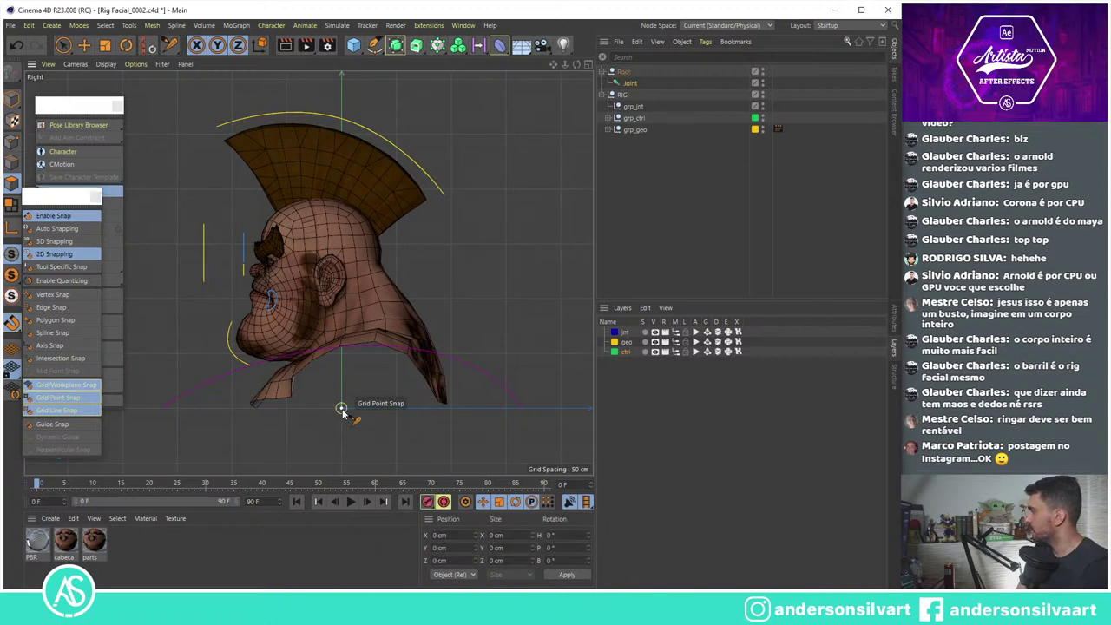
ctrl+click(320, 296)
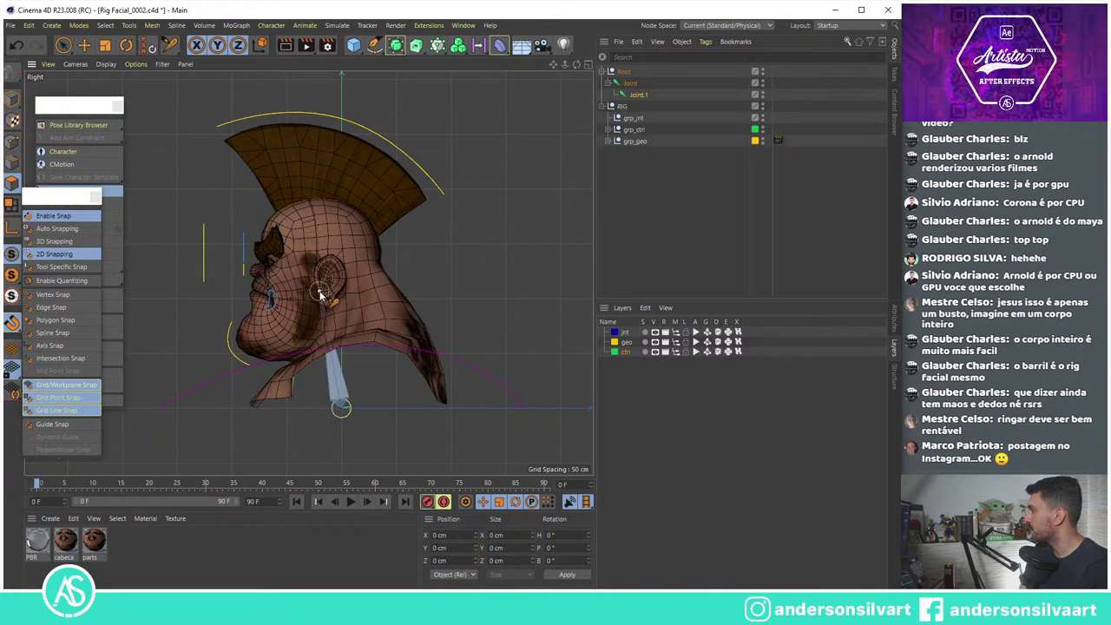
ctrl+click(322, 198)
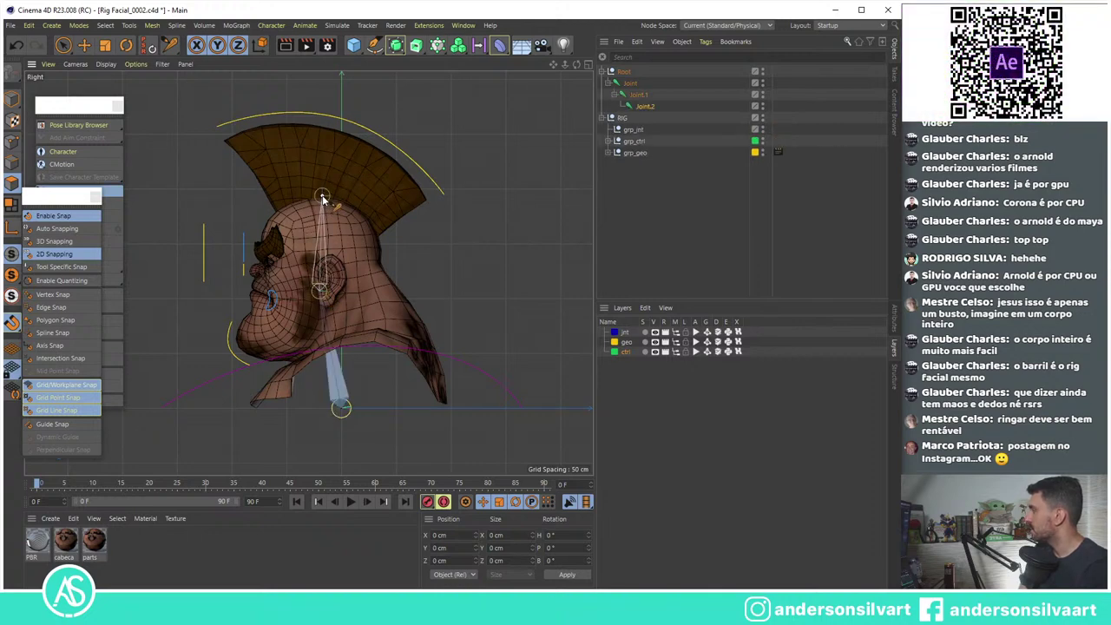
click(632, 83)
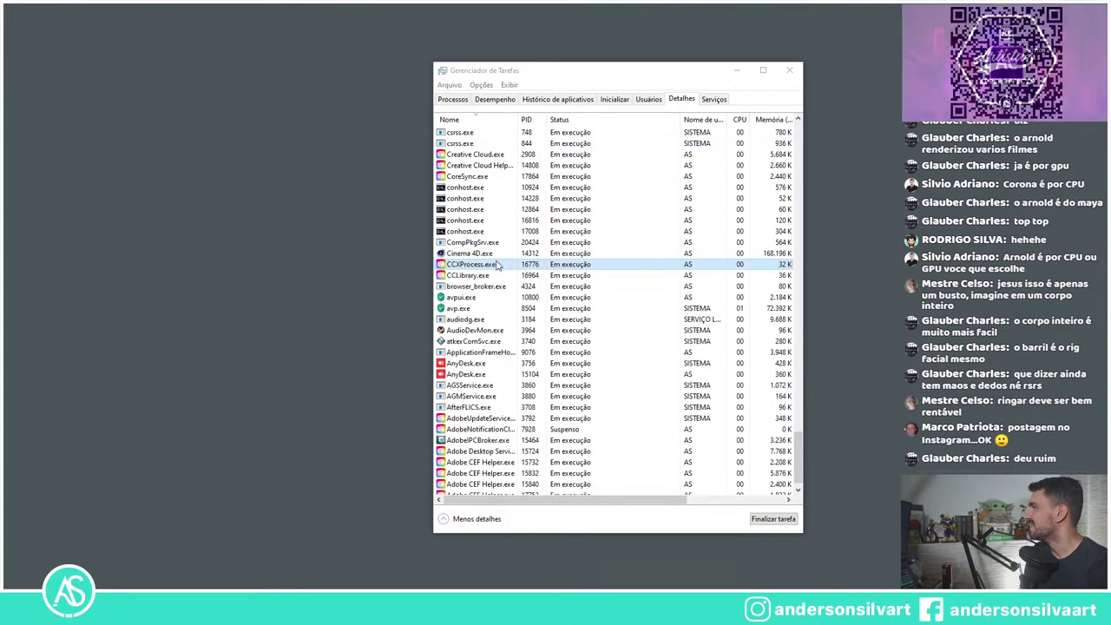
Step: Select the Cinema 4D.exe process in the Details list and scroll back to its top
click(466, 257)
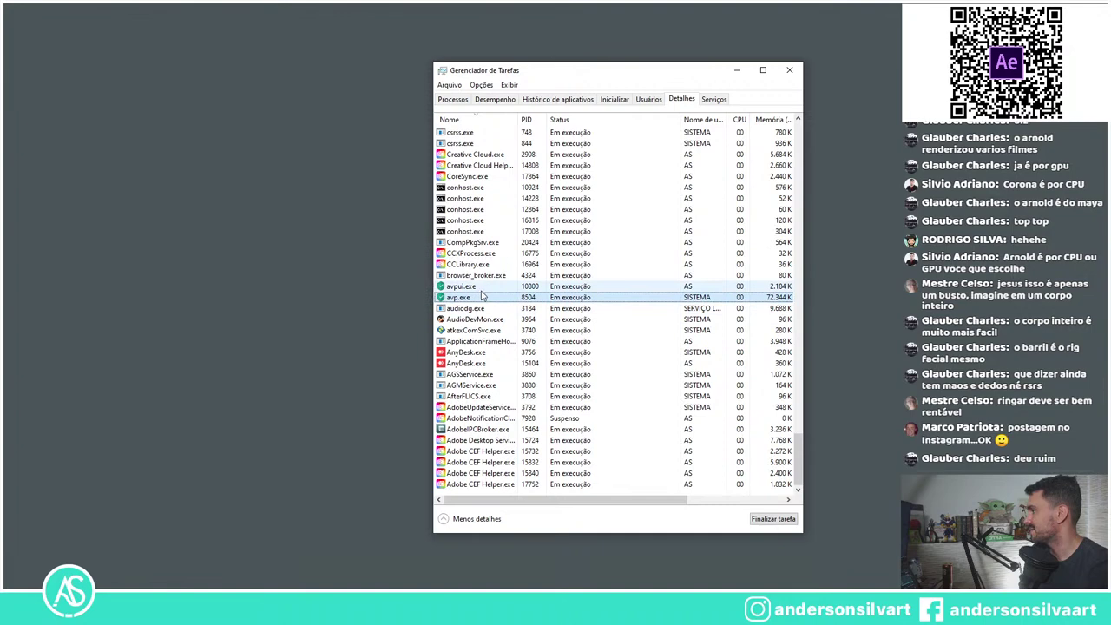
scroll(479, 299, up, 15)
scroll(480, 287, up, 10)
scroll(480, 286, up, 8)
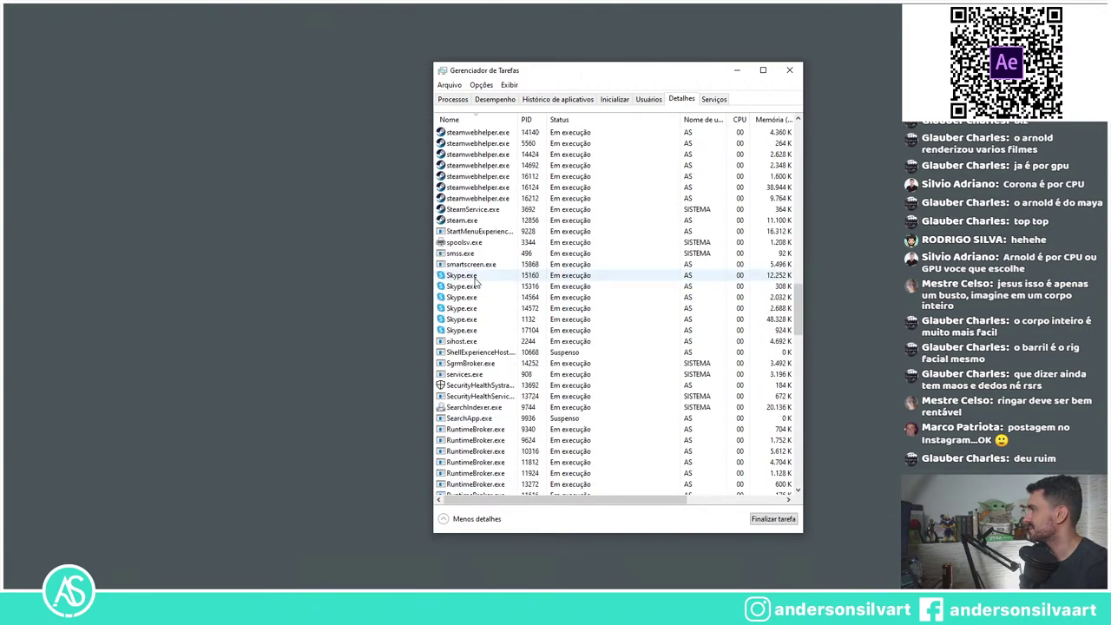
scroll(478, 277, up, 8)
scroll(473, 269, up, 5)
scroll(467, 258, up, 8)
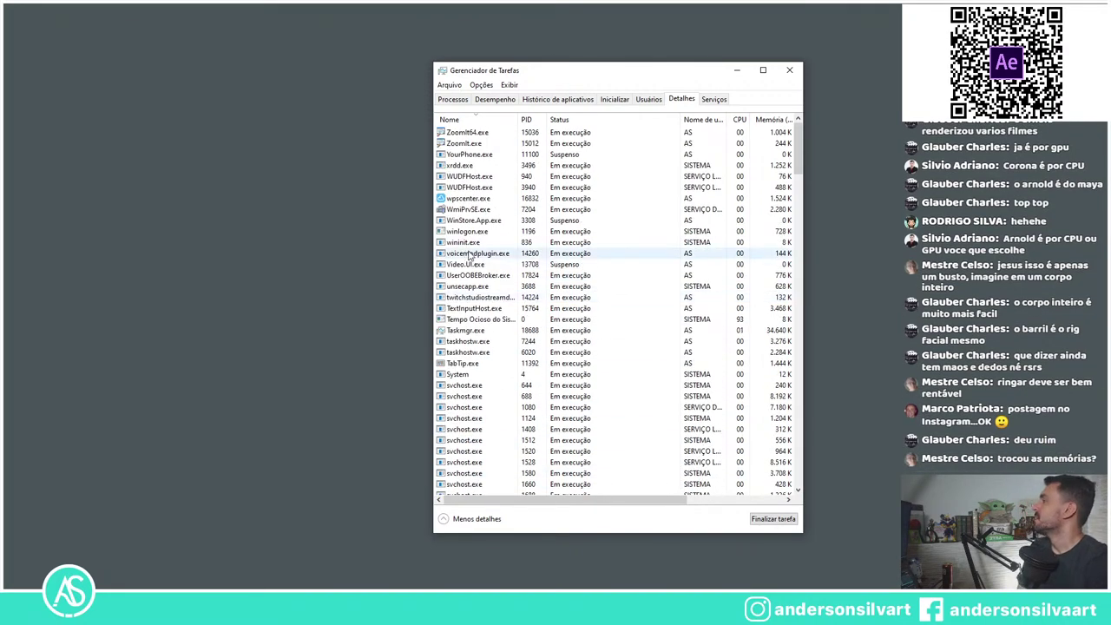
Step: Browse the Performance, App history, Startup, Users, Details and Services tabs, then select csrss.exe (PID 844)
click(493, 100)
click(540, 99)
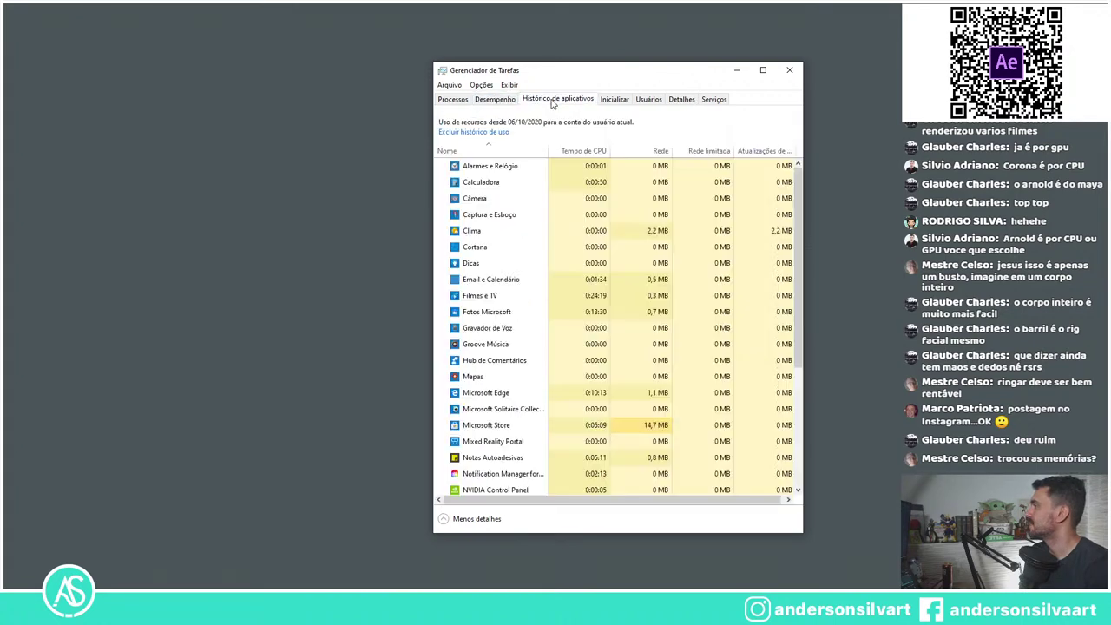
click(631, 100)
click(655, 100)
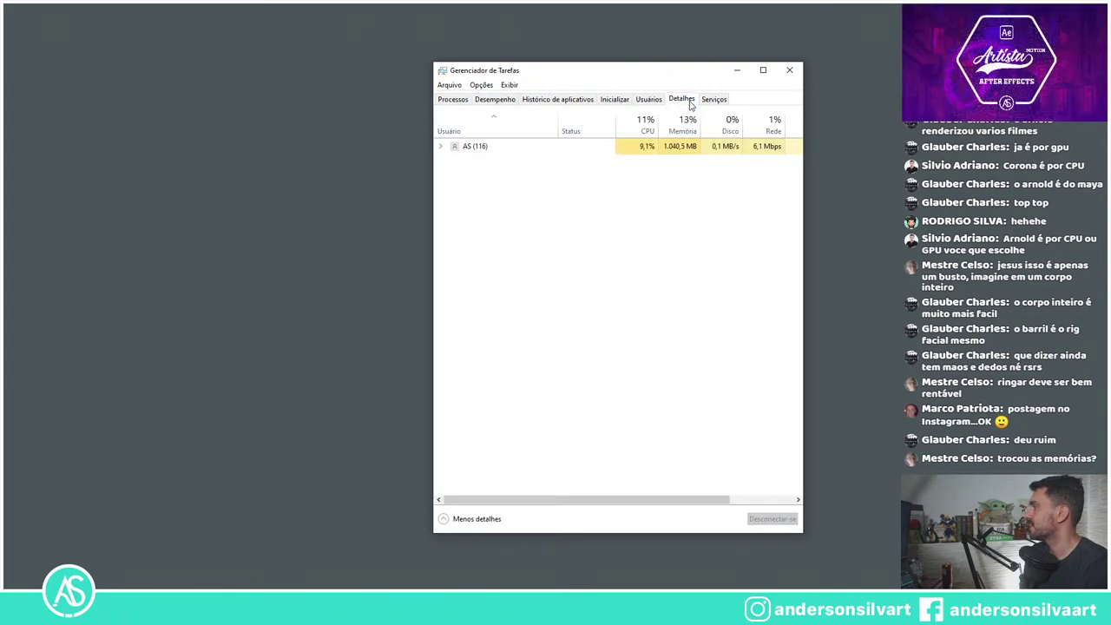
click(686, 101)
click(710, 101)
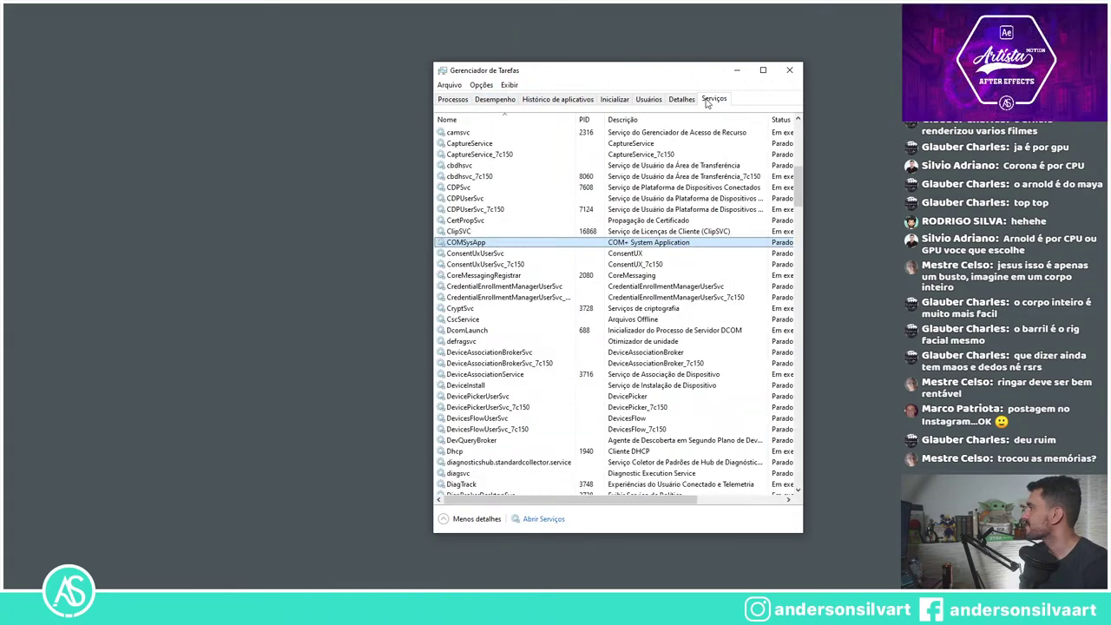
click(453, 100)
click(683, 101)
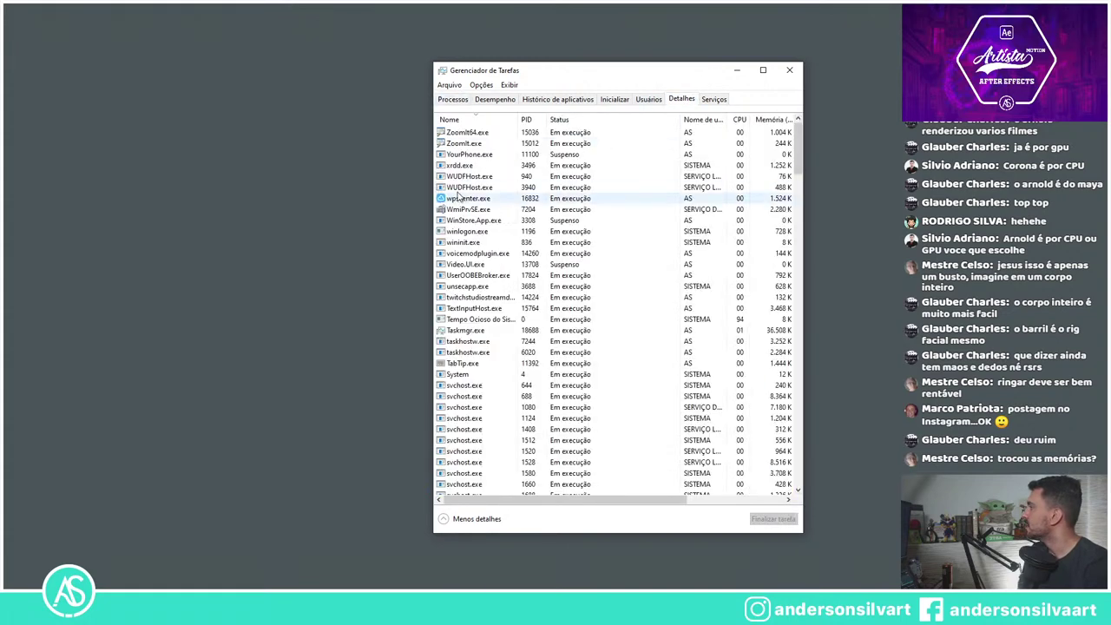
scroll(517, 160, down, 2)
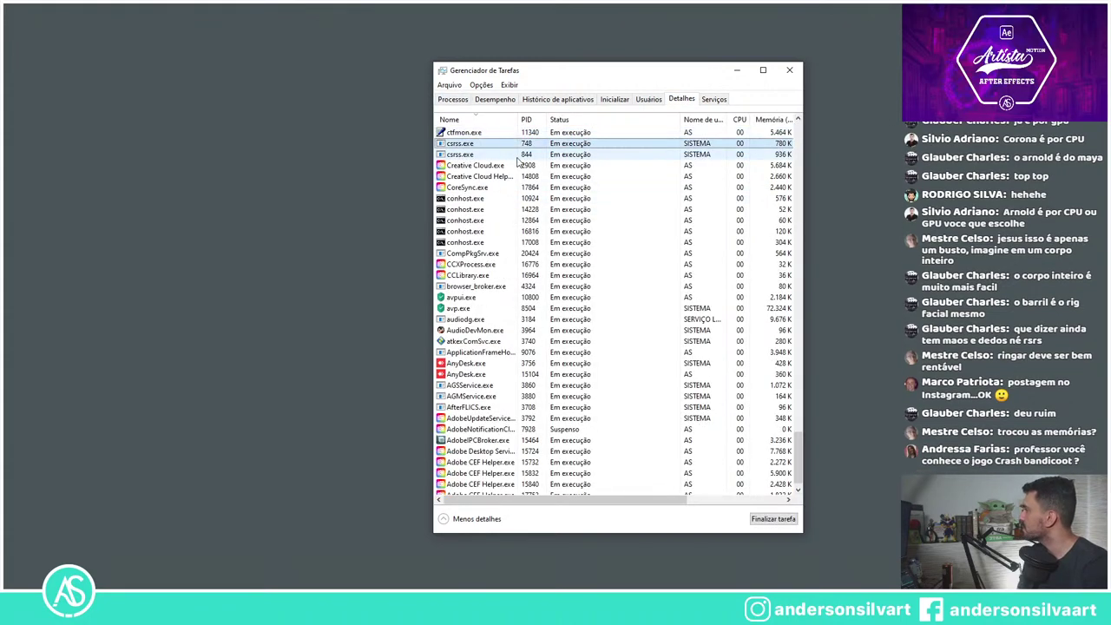
click(518, 157)
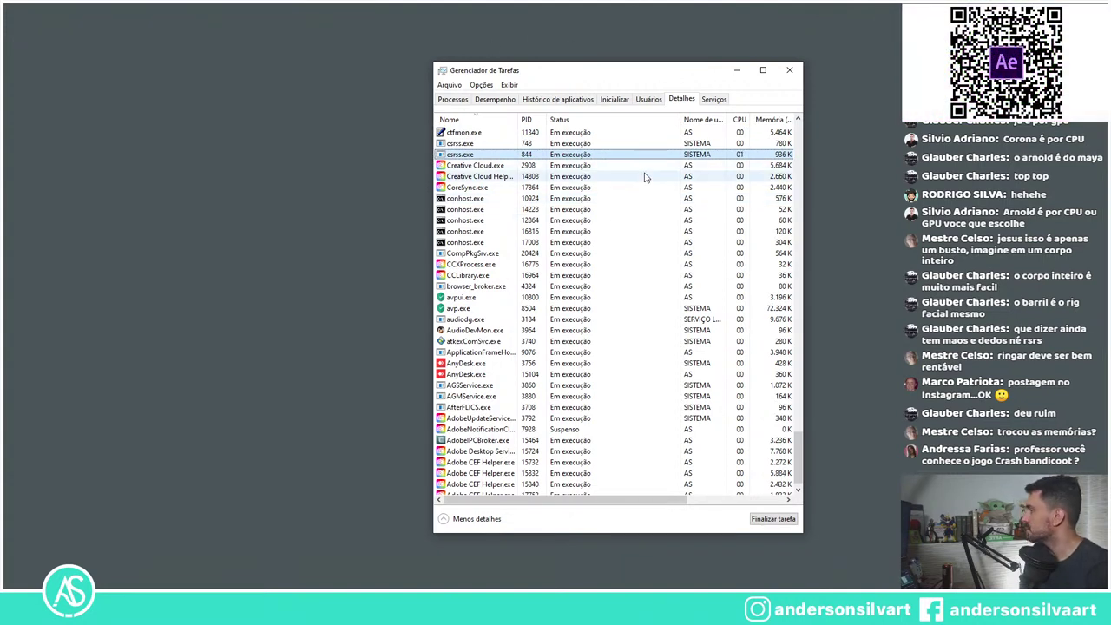
Step: In the Services list, select WiaRpc and then CDPUserSvc_7c150, and close Task Manager
click(725, 102)
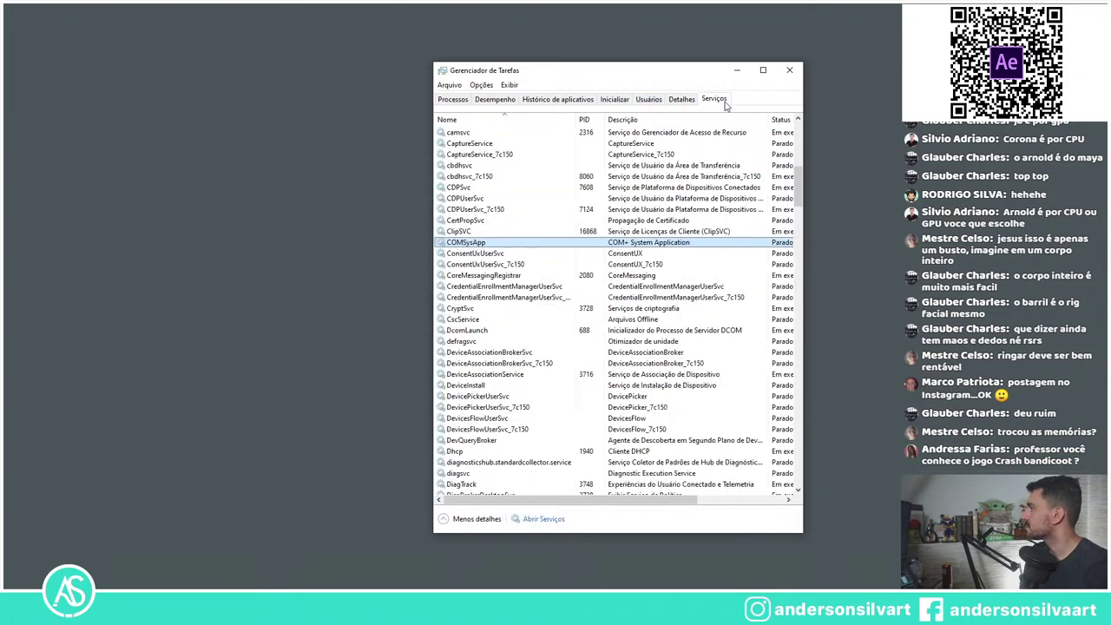
key(x)
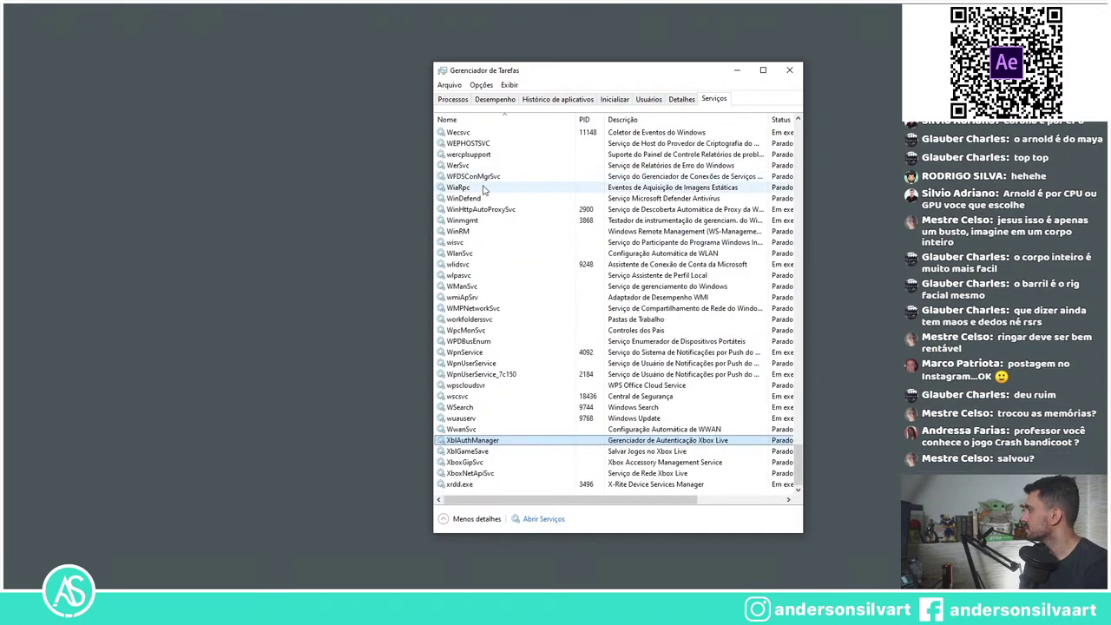
click(483, 187)
key(c)
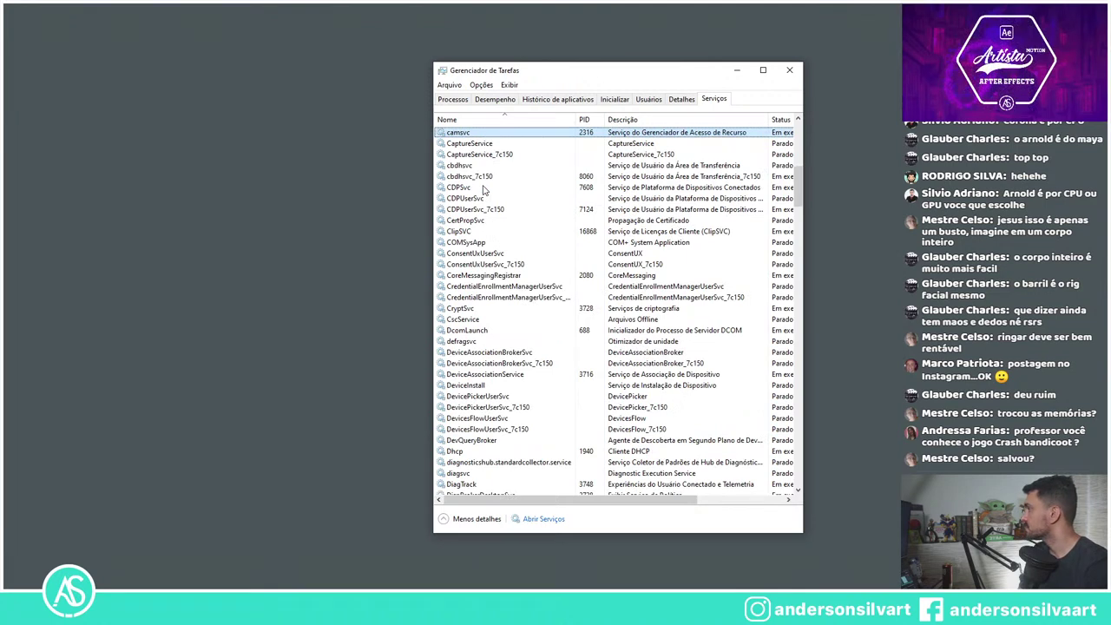
key(c)
key(c)
key(c)
key(c)
key(c)
key(c)
key(c)
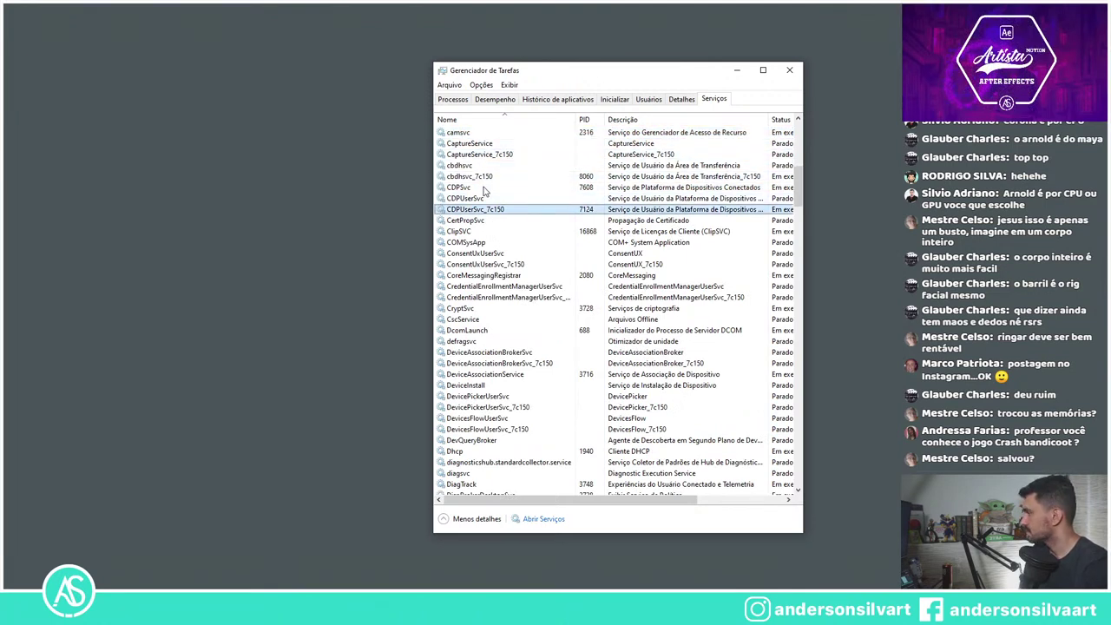
click(789, 69)
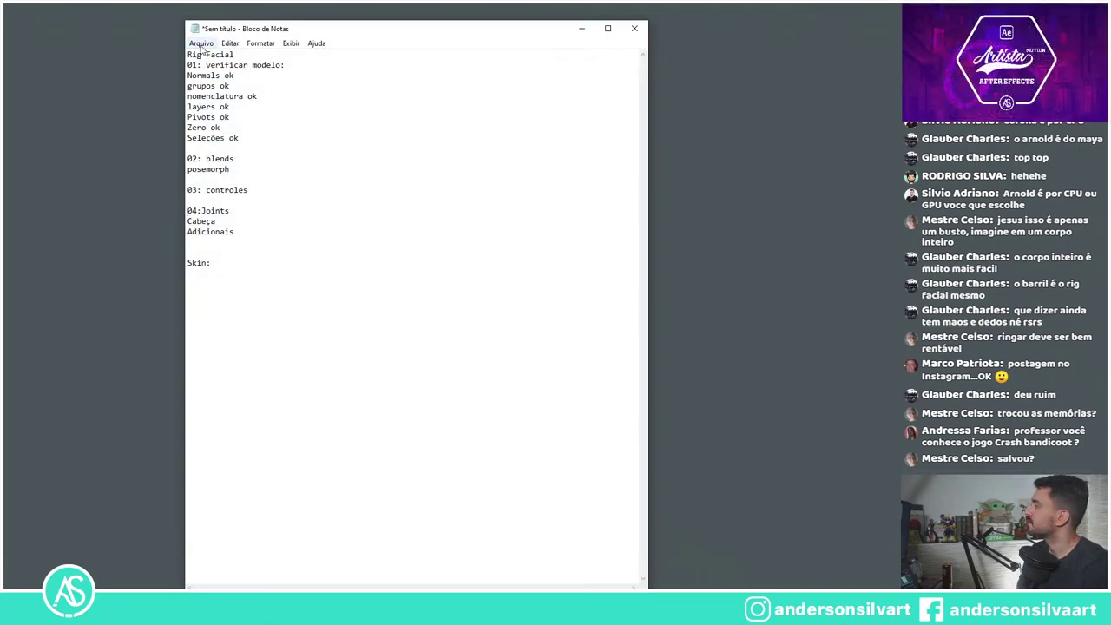
Step: Save the Rig Facial checklist as facial.txt via Arquivo > Salvar and close Notepad
click(203, 44)
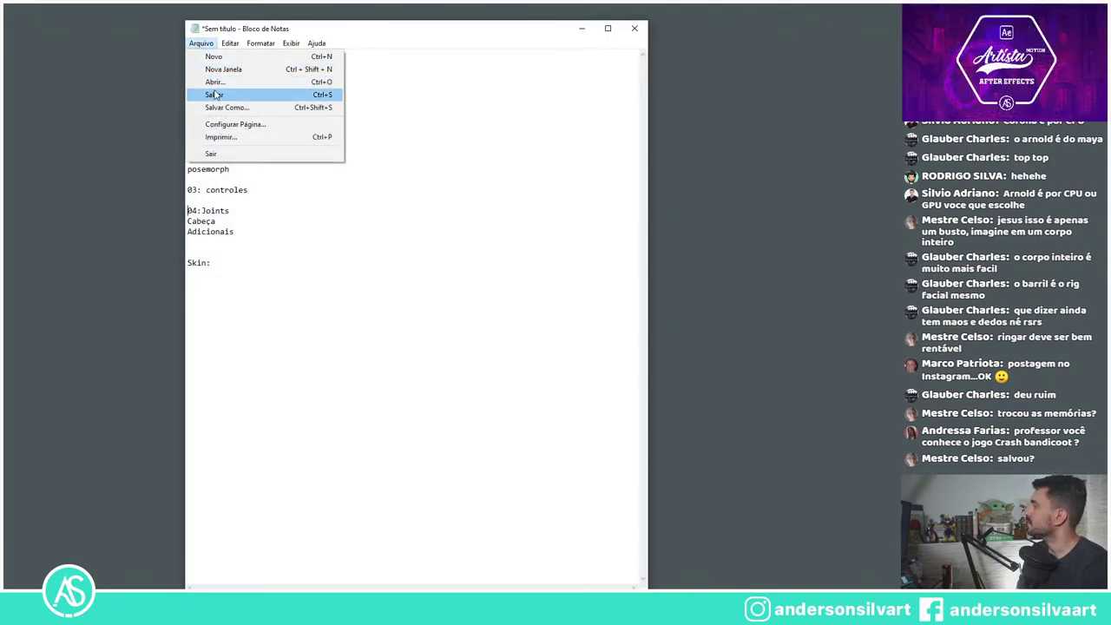
click(214, 94)
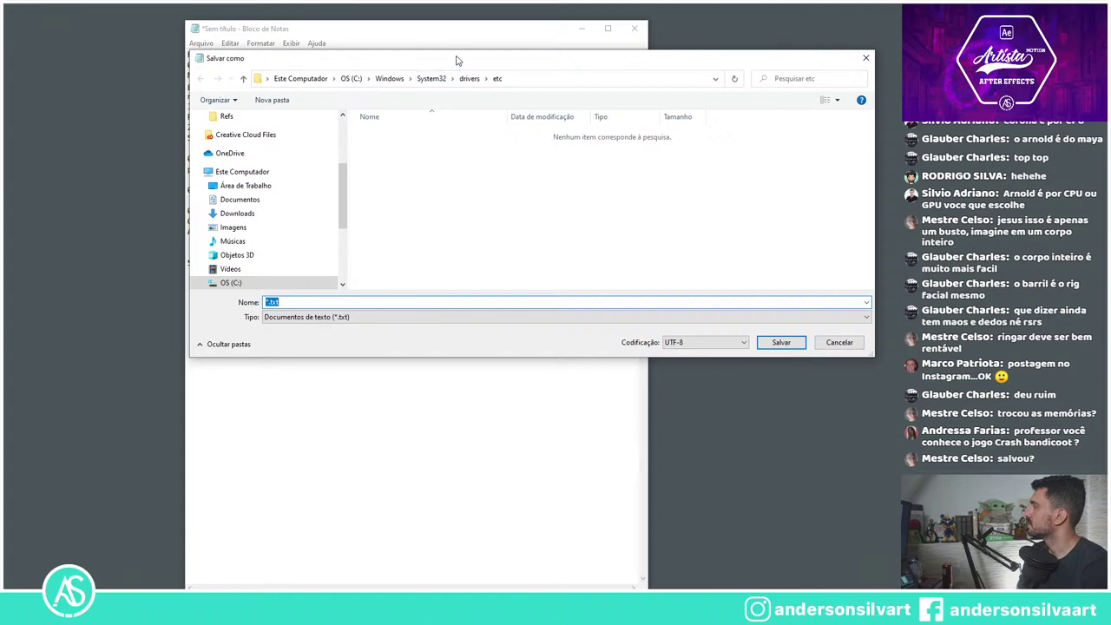
key(Escape)
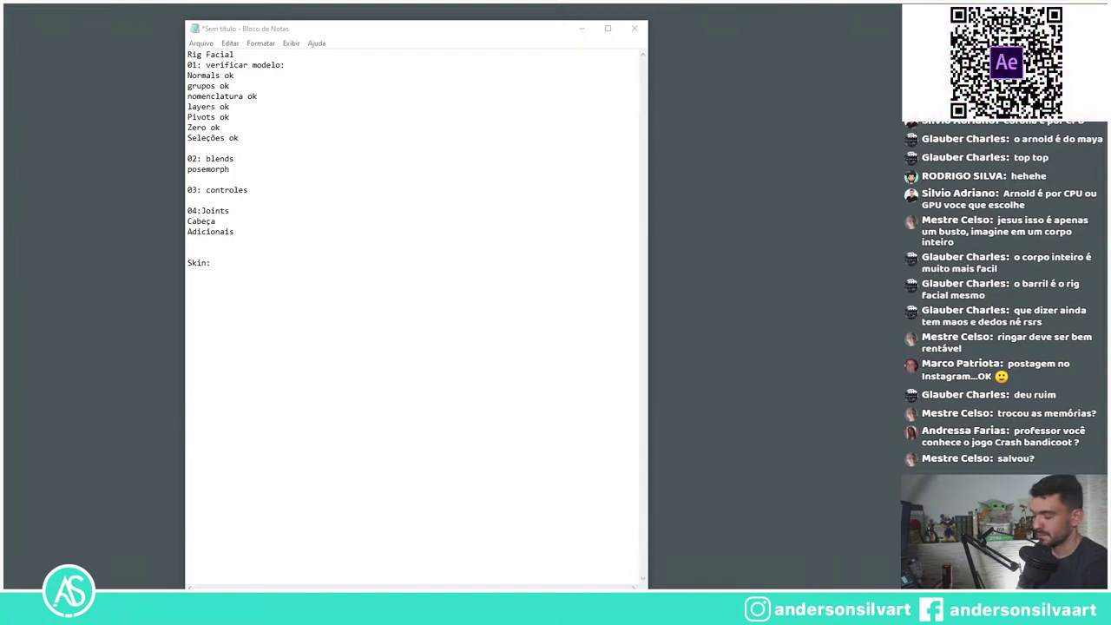
key(Return)
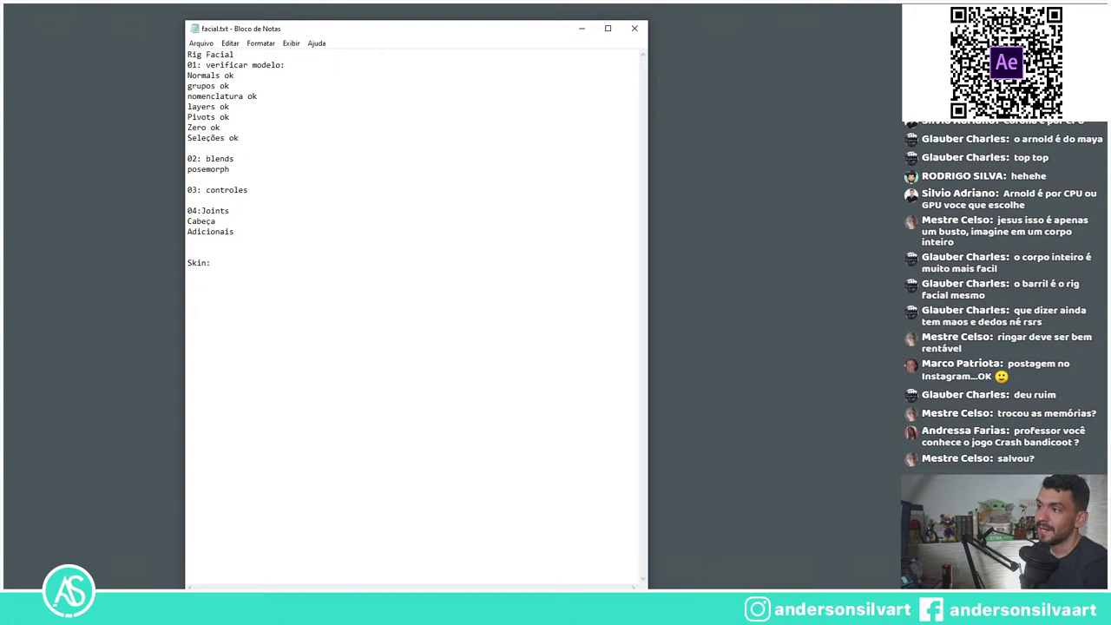
click(637, 30)
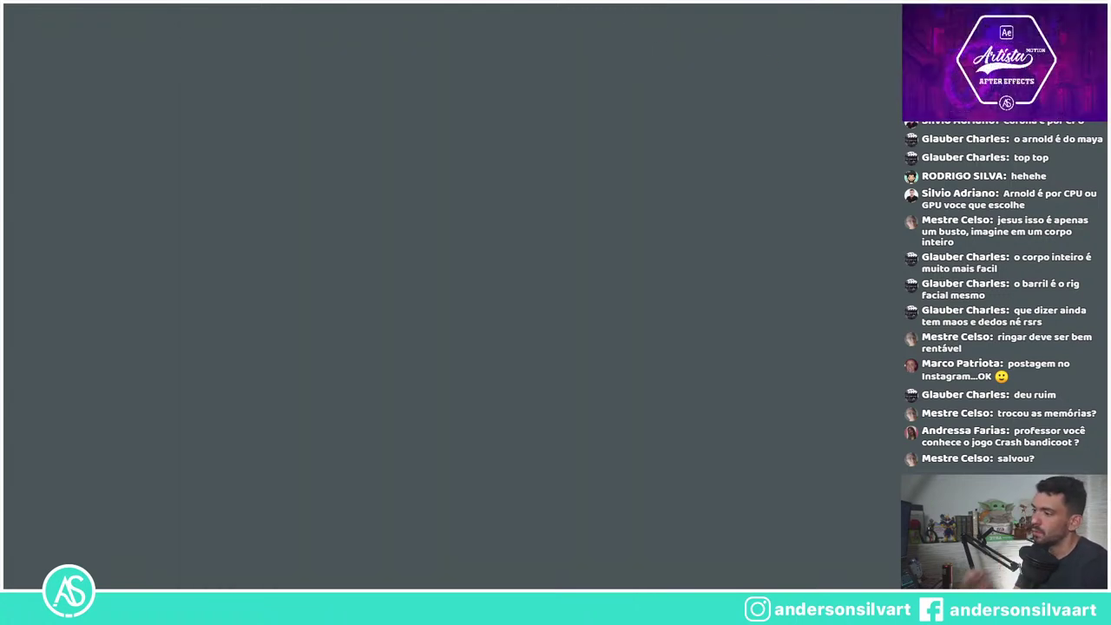